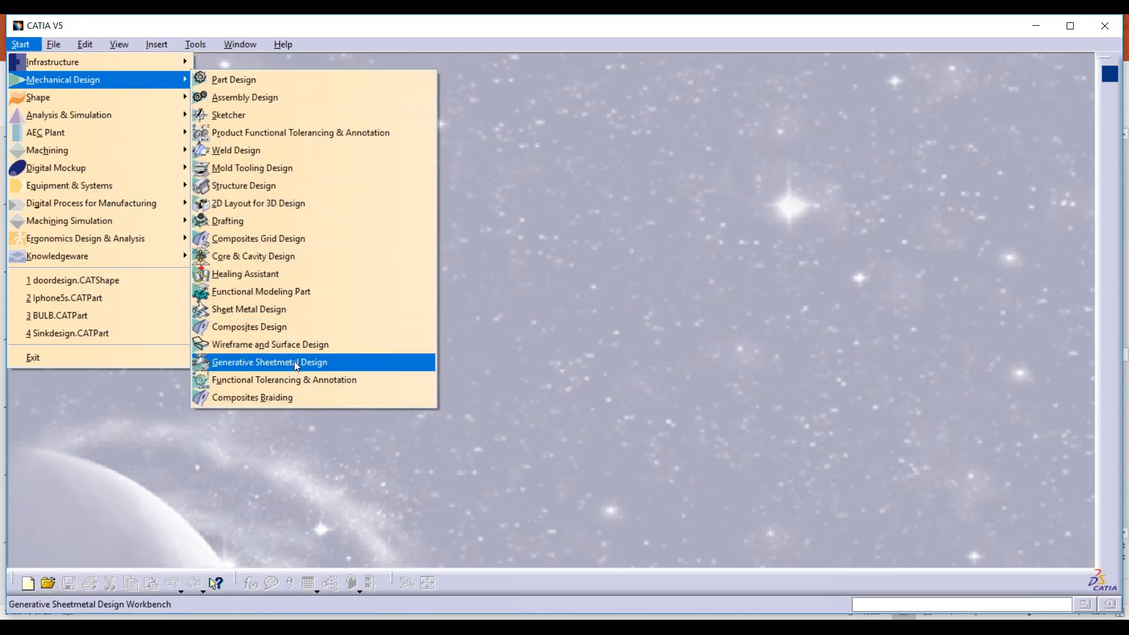
Step: Create a new part named Part1 with hybrid design enabled in the Generative Sheetmetal Design workbench
{"action": "left_click", "coordinate": [294, 361]}
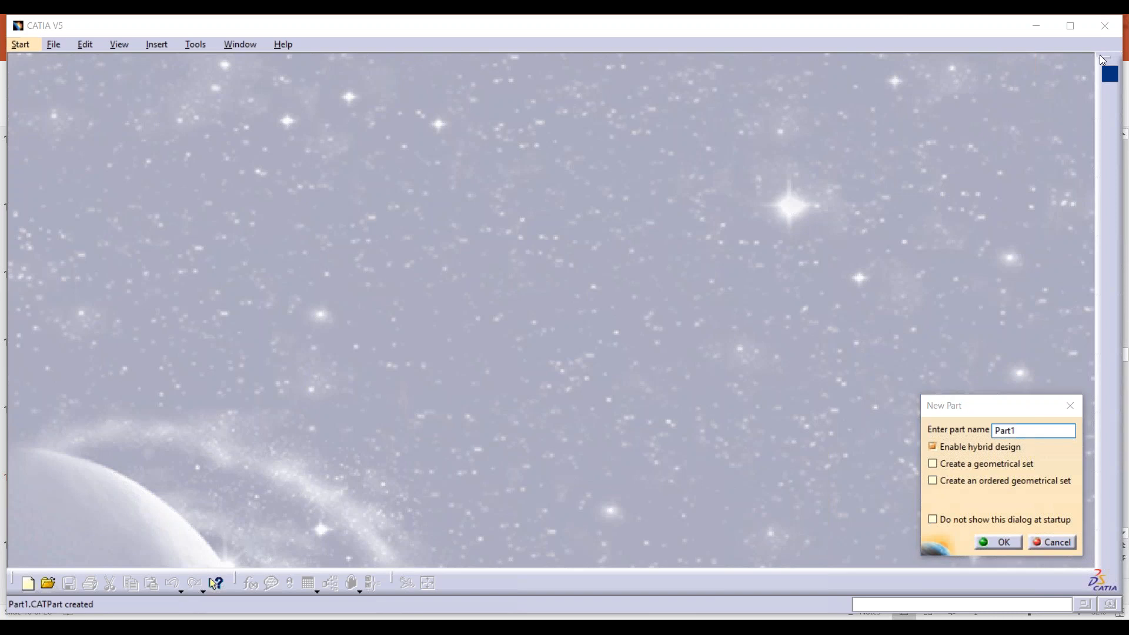
{"action": "left_click", "coordinate": [998, 542]}
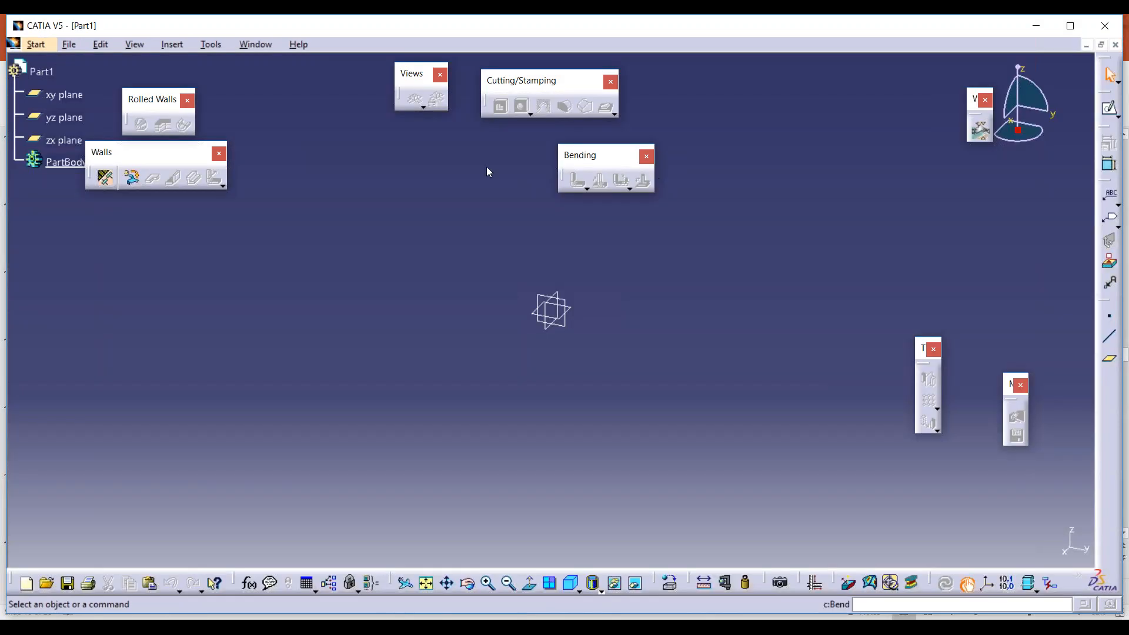
{"action": "left_click", "coordinate": [107, 179]}
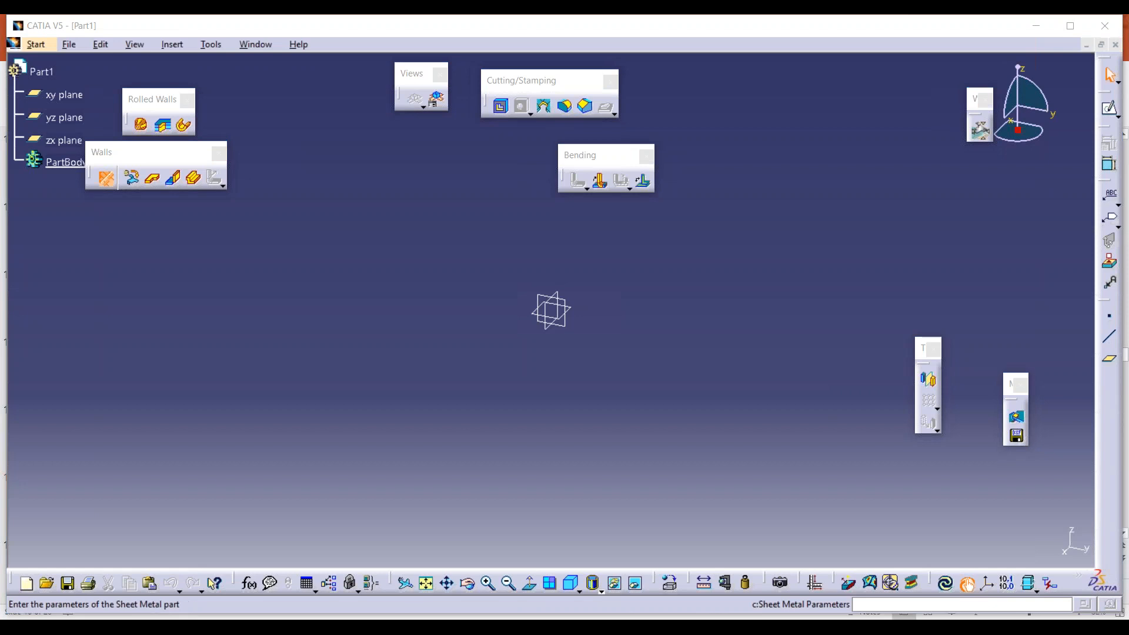
{"action": "left_click_drag", "start_coordinate": [562, 178], "coordinate": [407, 148]}
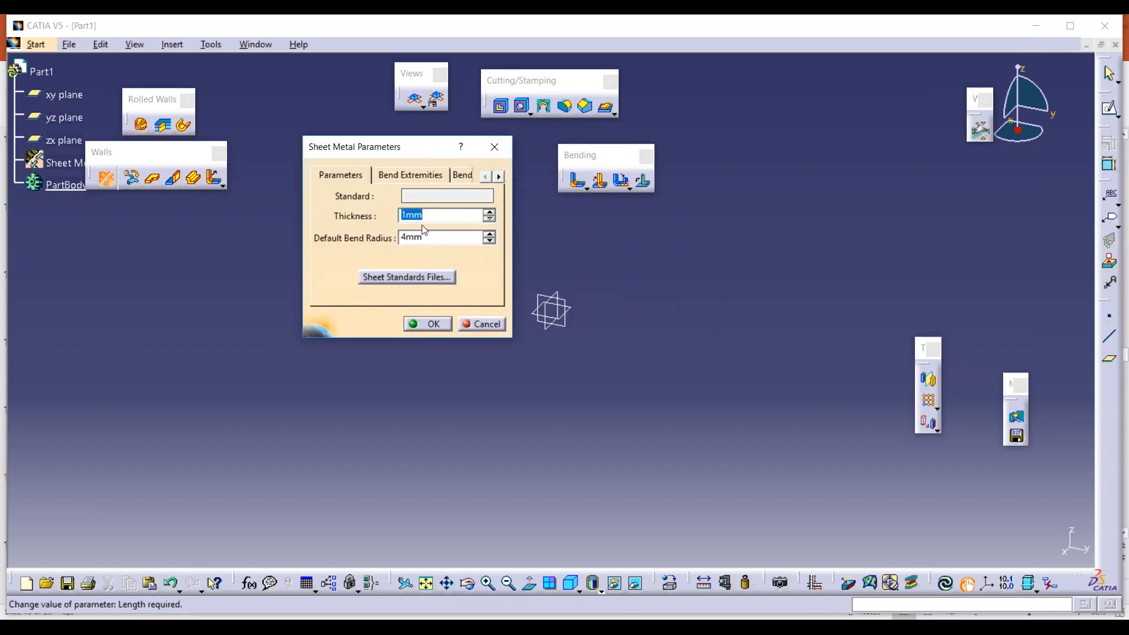
{"action": "left_click", "coordinate": [493, 154]}
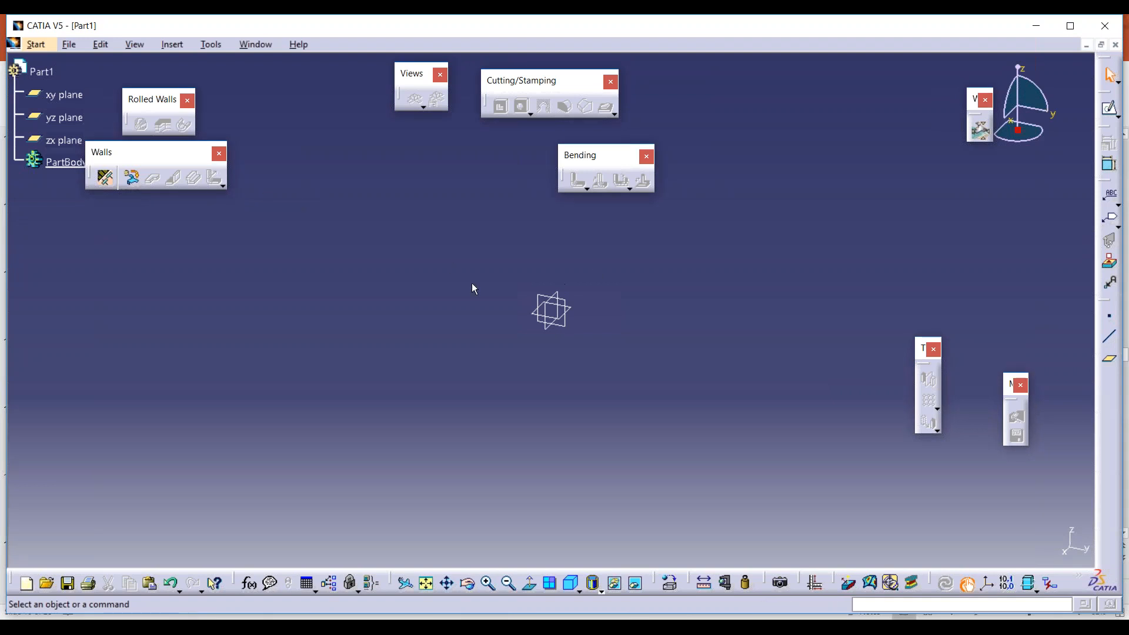
Step: Insert a new body into the part and open a sketch on the yz plane
{"action": "left_click", "coordinate": [174, 44]}
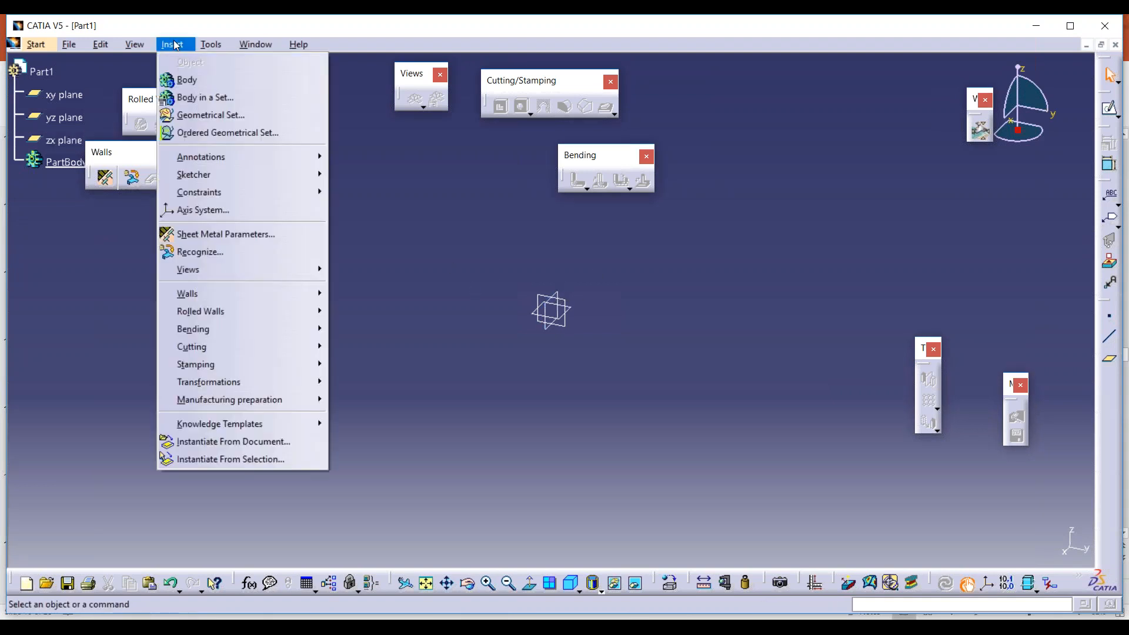
{"action": "left_click", "coordinate": [188, 79]}
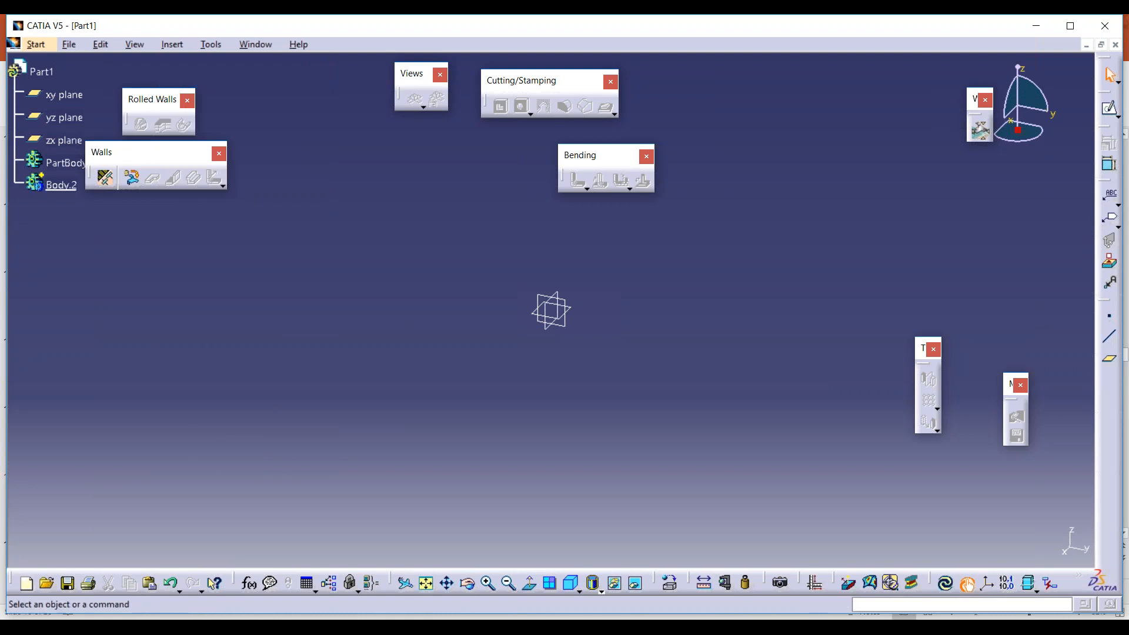
{"action": "left_click", "coordinate": [1111, 111]}
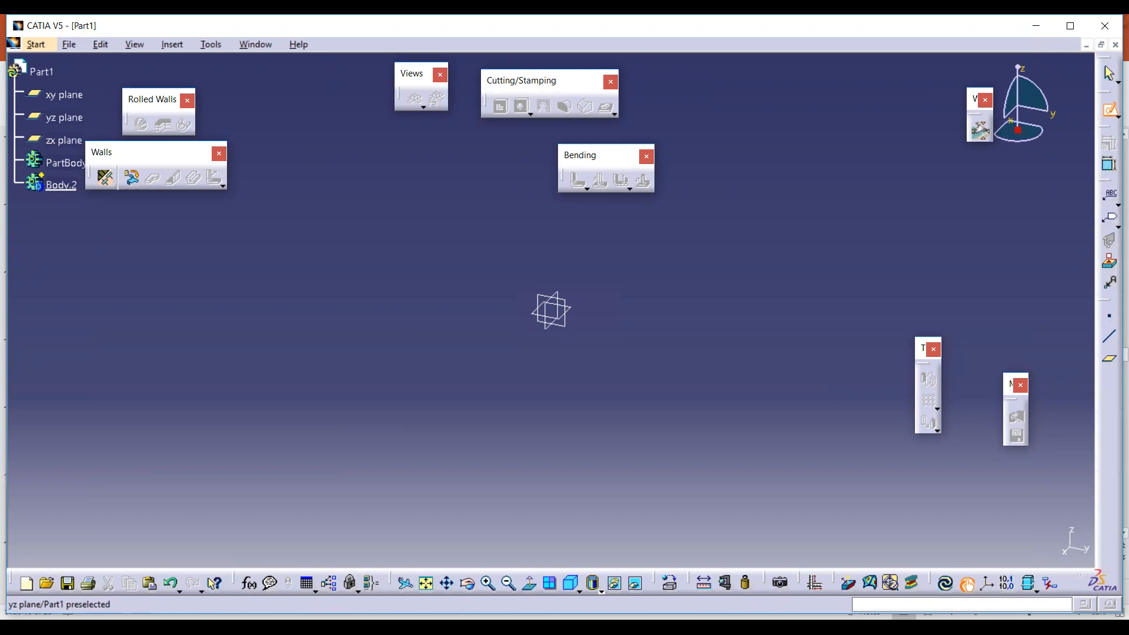
{"action": "left_click", "coordinate": [1109, 73]}
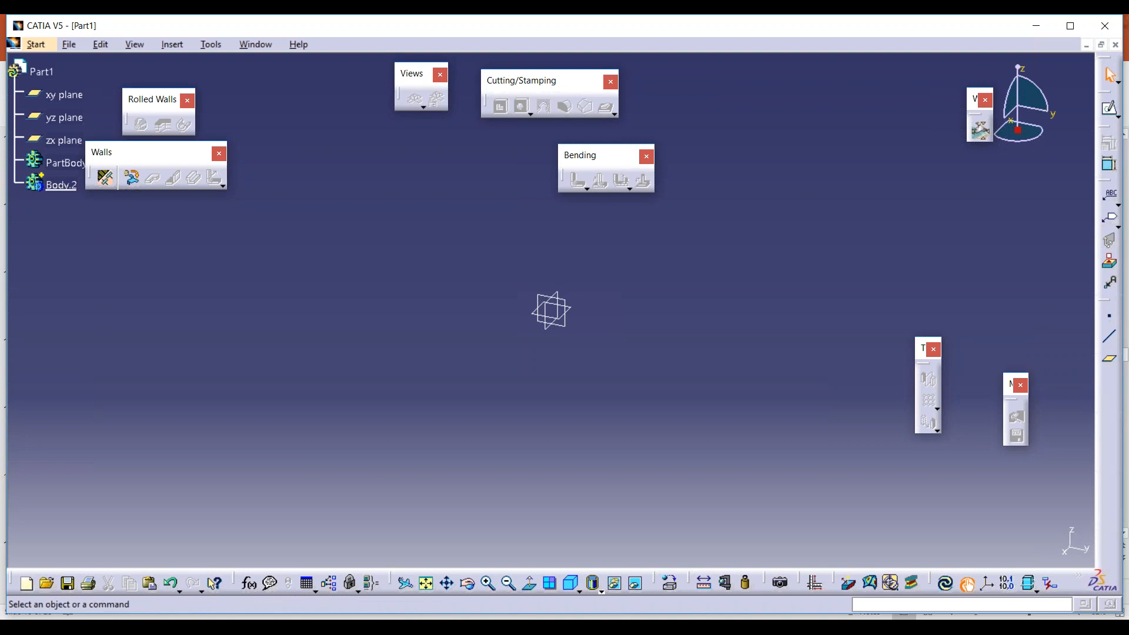
{"action": "left_click", "coordinate": [61, 184]}
{"action": "left_click", "coordinate": [569, 306]}
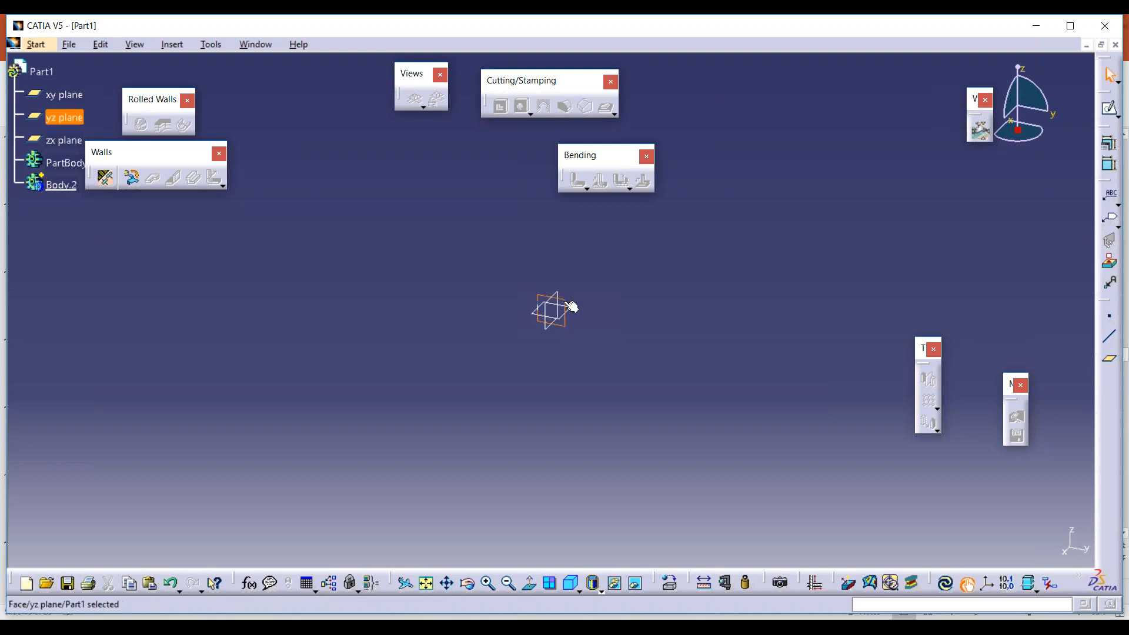
{"action": "left_click", "coordinate": [1111, 110]}
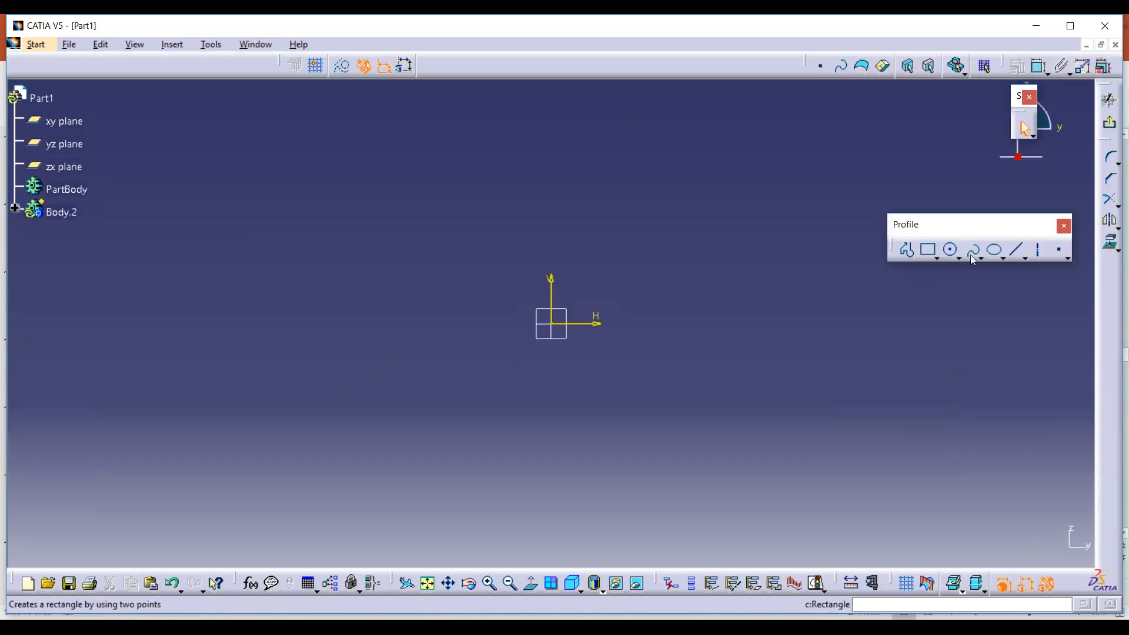
Step: Sketch an open L-shaped profile of a vertical line, a tangent corner arc near the origin and a horizontal line, and exit the sketch
{"action": "left_click", "coordinate": [1017, 250]}
{"action": "left_click", "coordinate": [909, 251]}
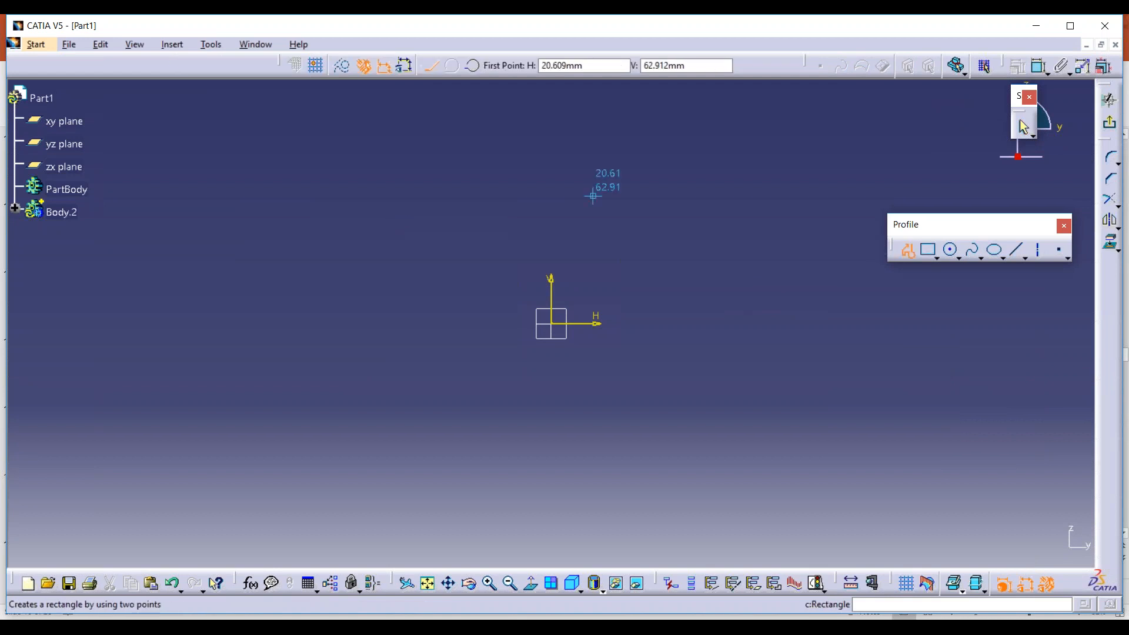
{"action": "left_click", "coordinate": [557, 110]}
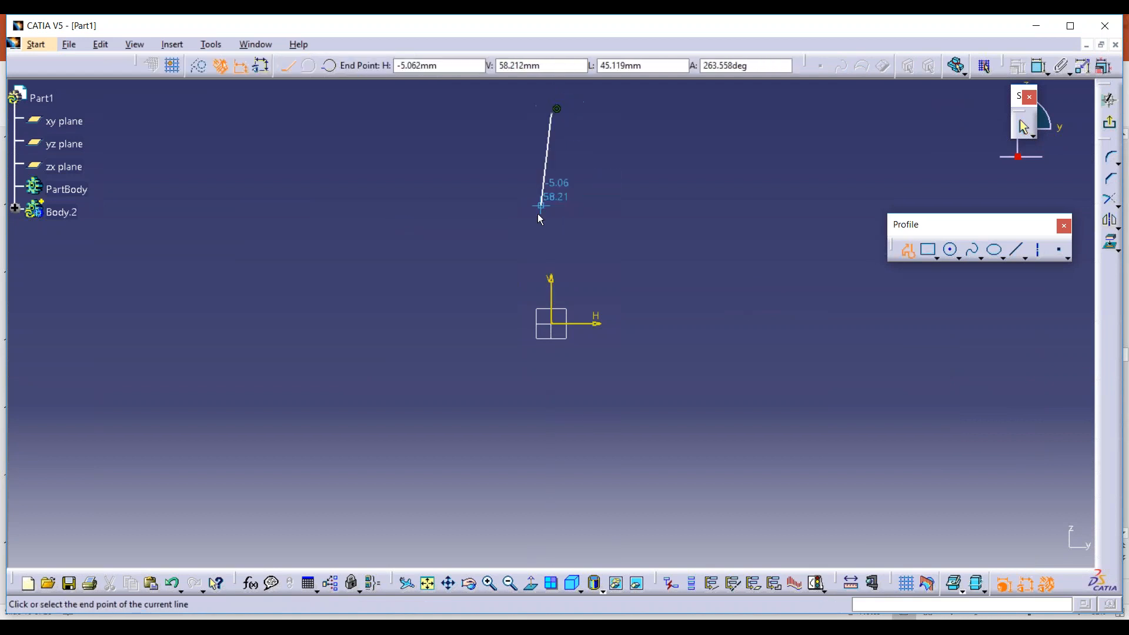
{"action": "left_click", "coordinate": [551, 290]}
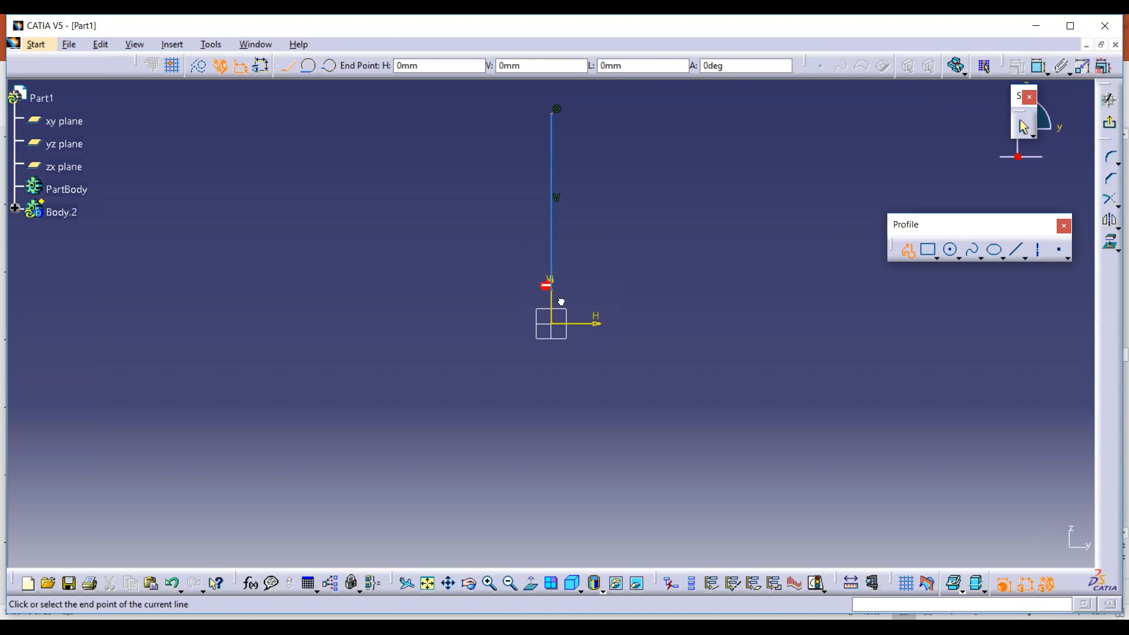
{"action": "left_click", "coordinate": [594, 324]}
{"action": "left_click", "coordinate": [810, 324]}
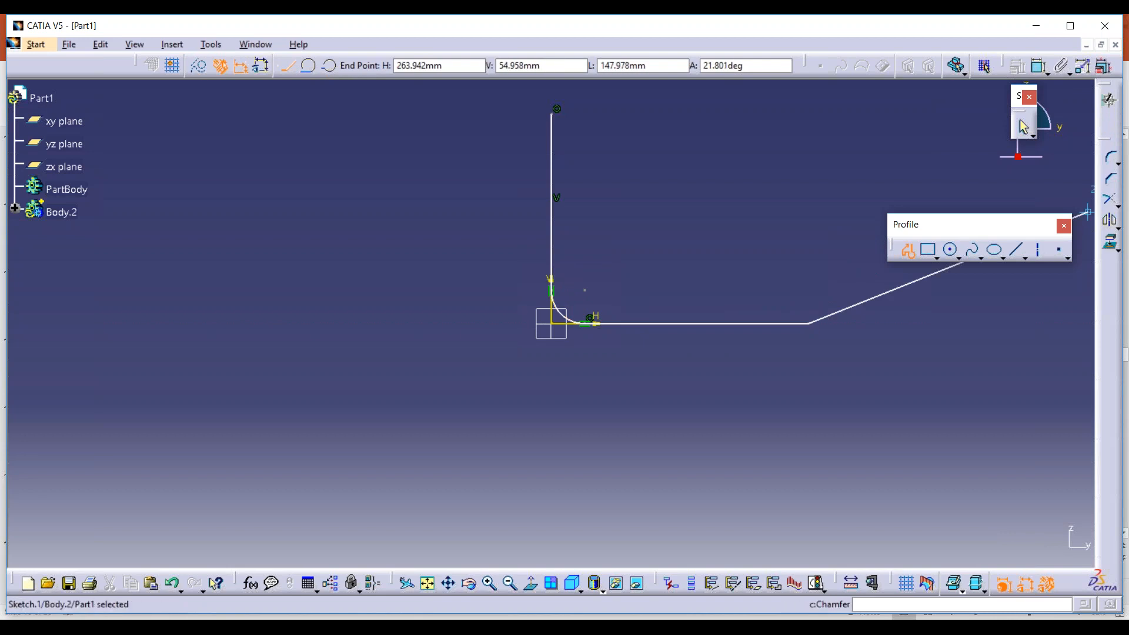
{"action": "left_click", "coordinate": [1109, 100]}
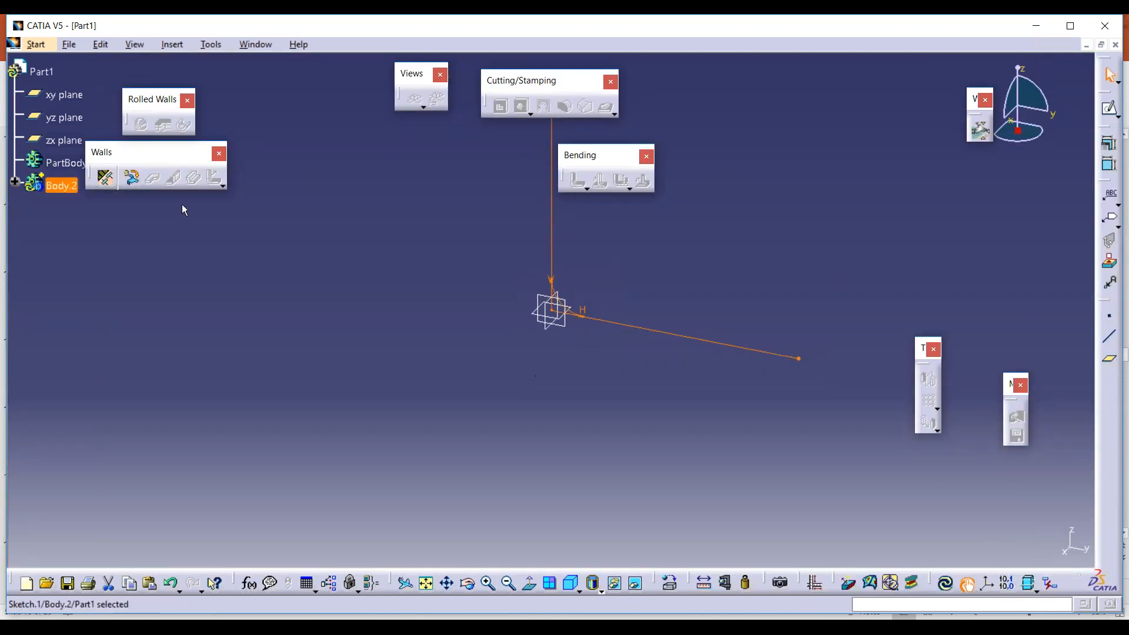
Step: Switch to the Part Design workbench
{"action": "left_click", "coordinate": [39, 46]}
{"action": "mouse_move", "coordinate": [147, 78]}
{"action": "left_click", "coordinate": [247, 78]}
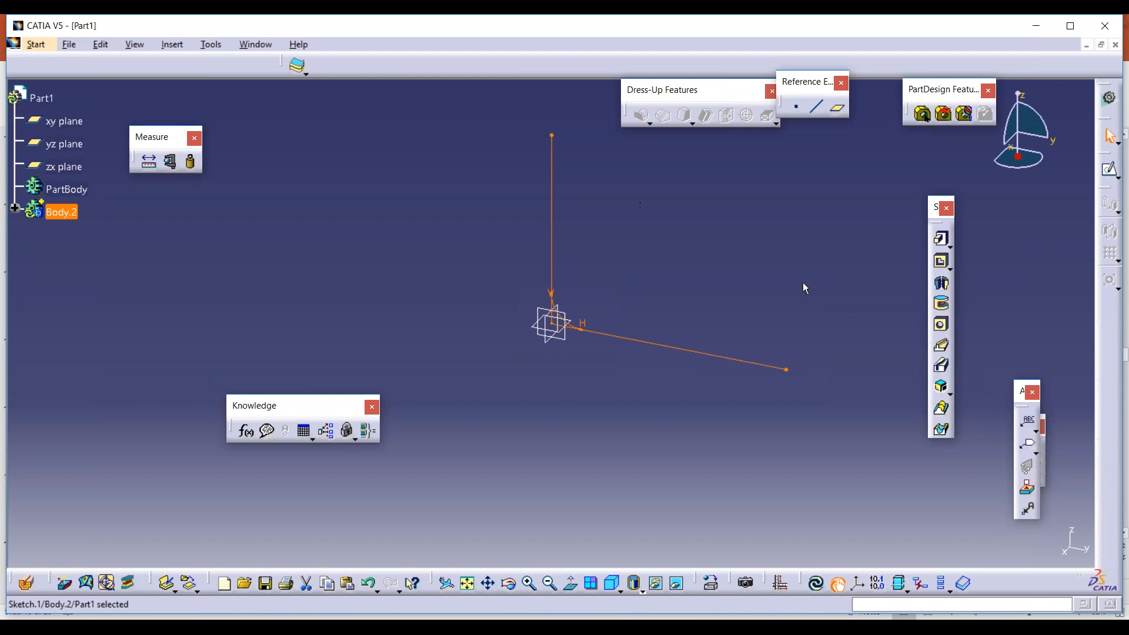
Step: Pad the open L-shaped sketch as a thick profile with 1 mm thickness, mirrored extent and a length of 100 mm
{"action": "left_click", "coordinate": [941, 239]}
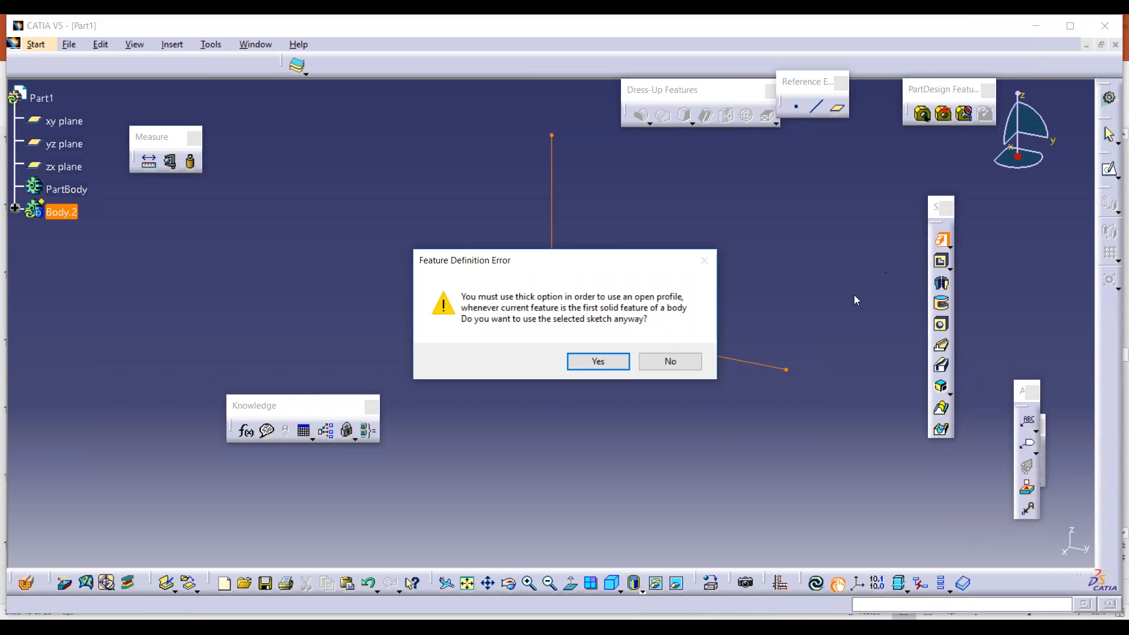
{"action": "left_click", "coordinate": [598, 361]}
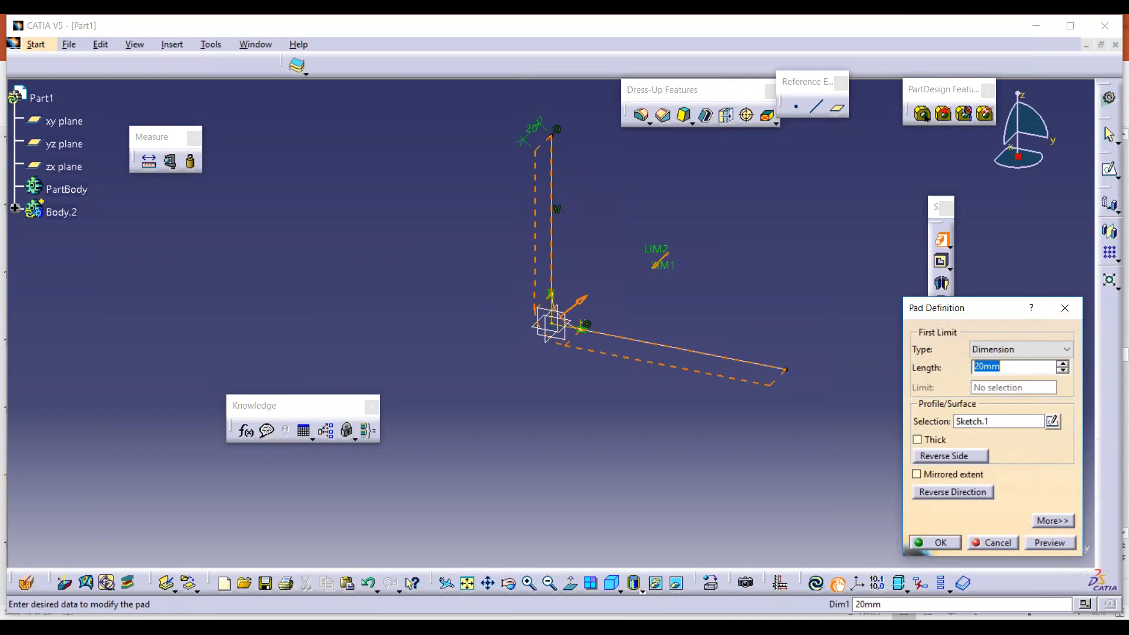
{"action": "left_click", "coordinate": [940, 441]}
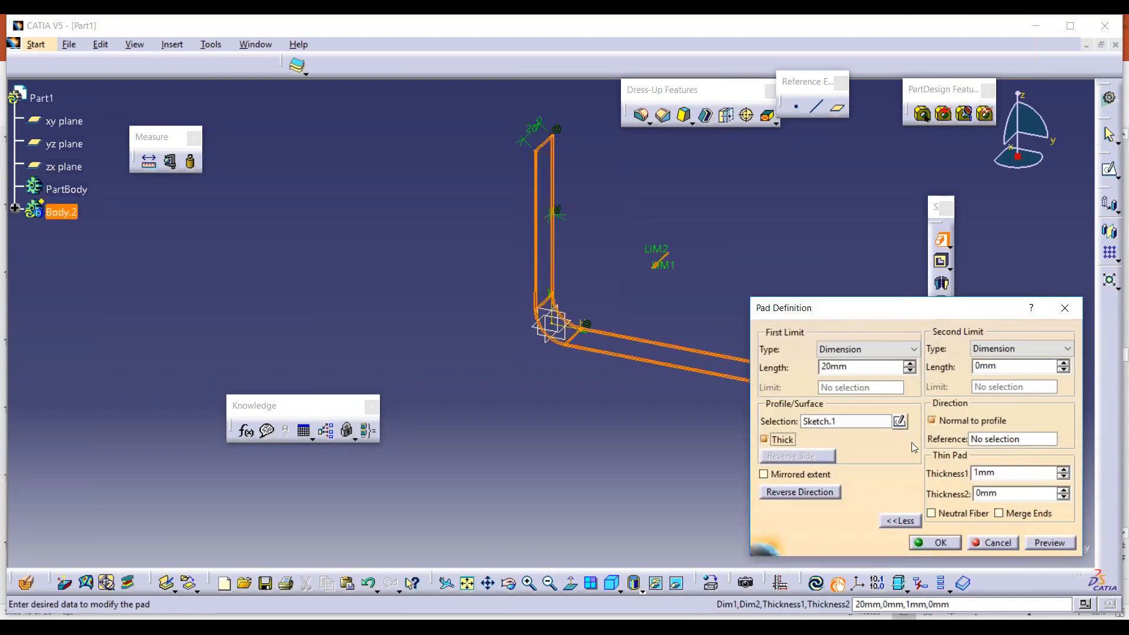
{"action": "left_click", "coordinate": [764, 474]}
{"action": "left_click_drag", "start_coordinate": [863, 366], "coordinate": [801, 371]}
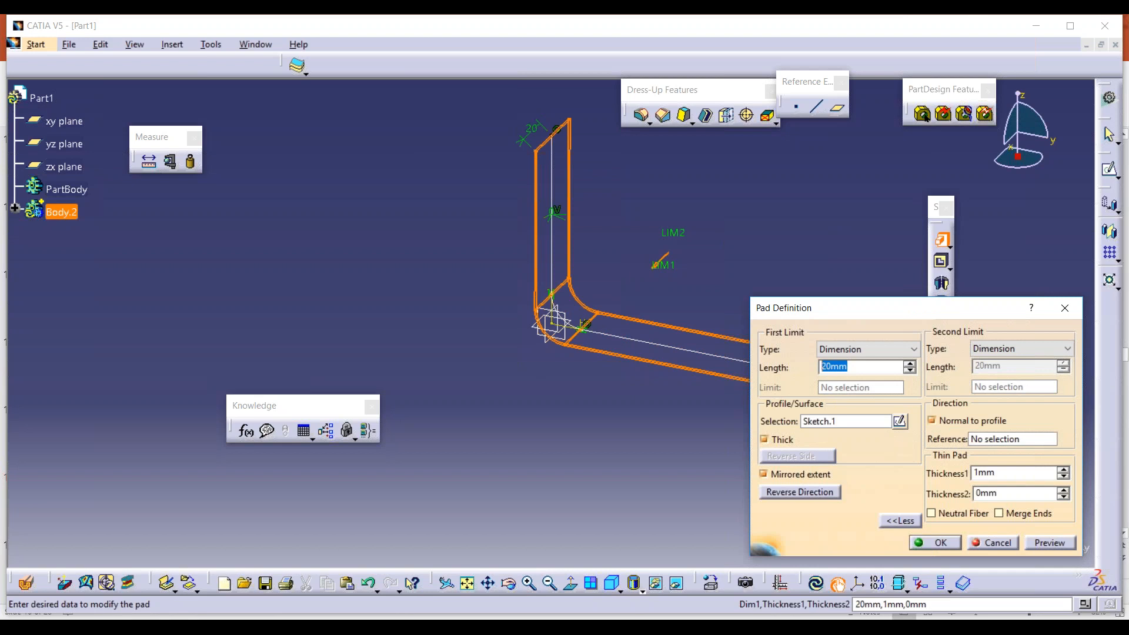
{"action": "type", "text": "100"}
{"action": "left_click", "coordinate": [940, 543]}
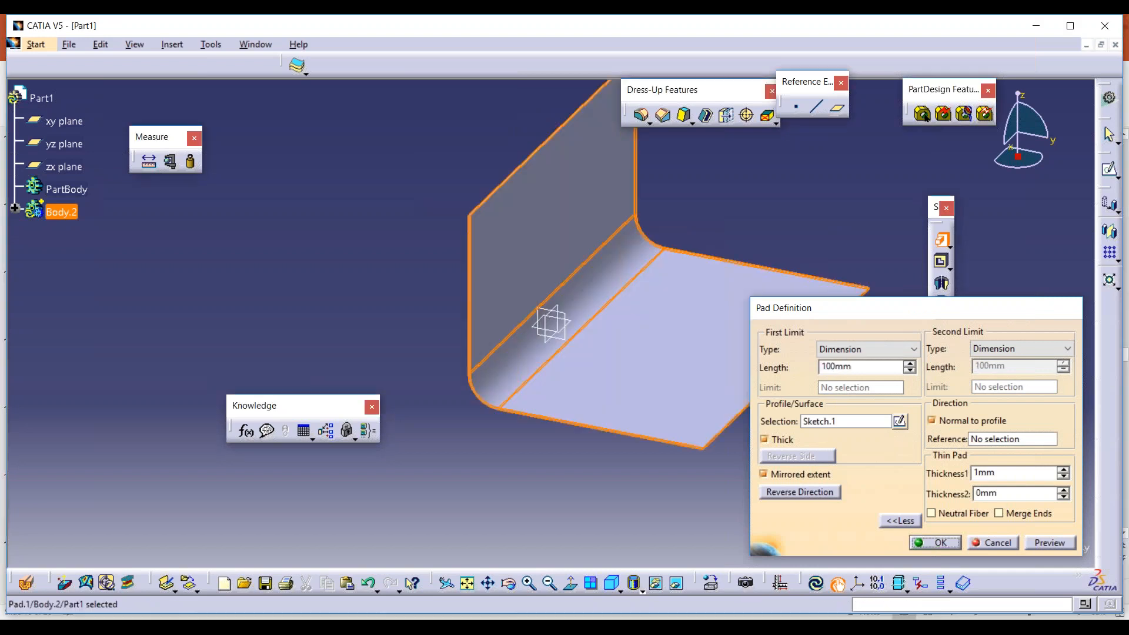
Step: Return to the Generative Sheetmetal Design workbench with the padded L-shaped body
{"action": "middle_click_drag", "start_coordinate": [628, 419], "coordinate": [670, 386]}
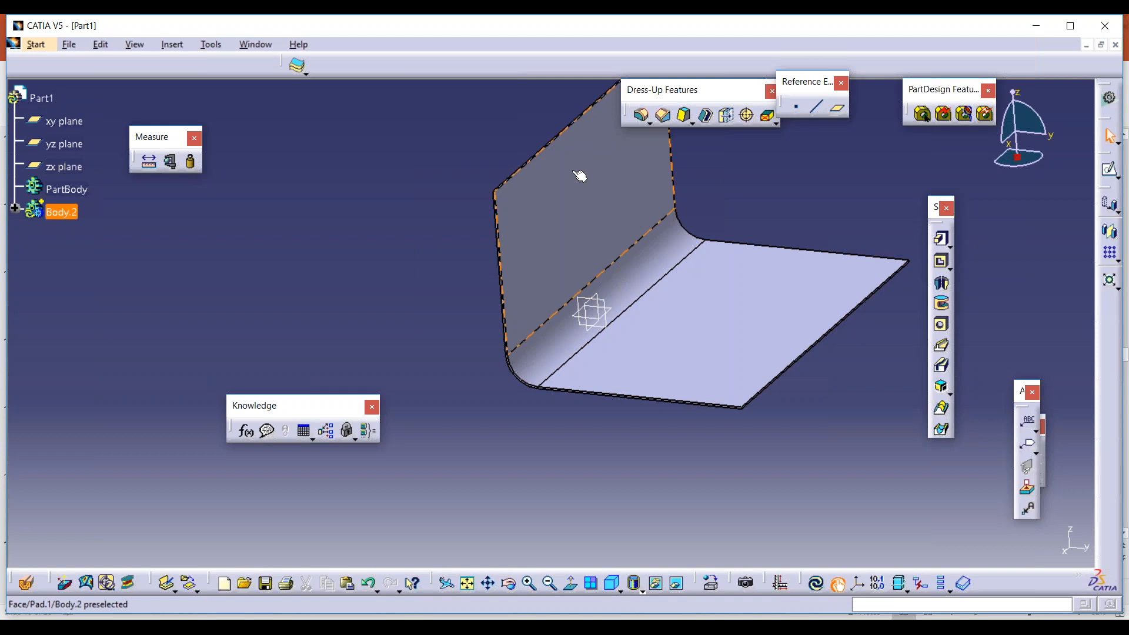
{"action": "scroll", "coordinate": [626, 368], "scroll_direction": "up", "scroll_amount": 2}
{"action": "middle_click_drag", "start_coordinate": [612, 364], "coordinate": [615, 284]}
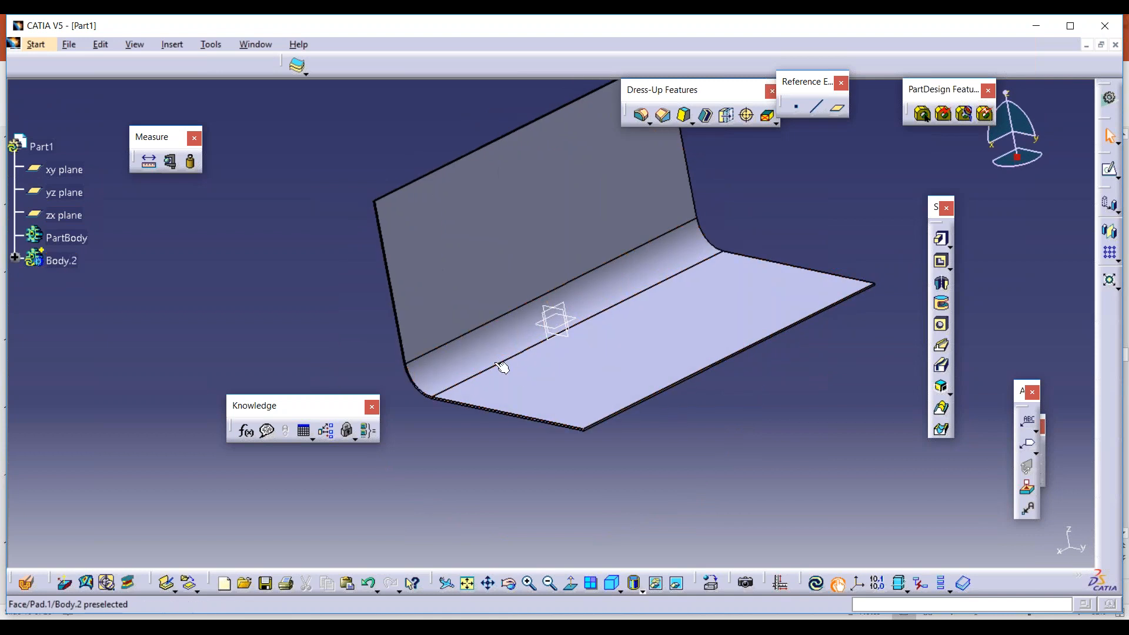
{"action": "left_click", "coordinate": [36, 46]}
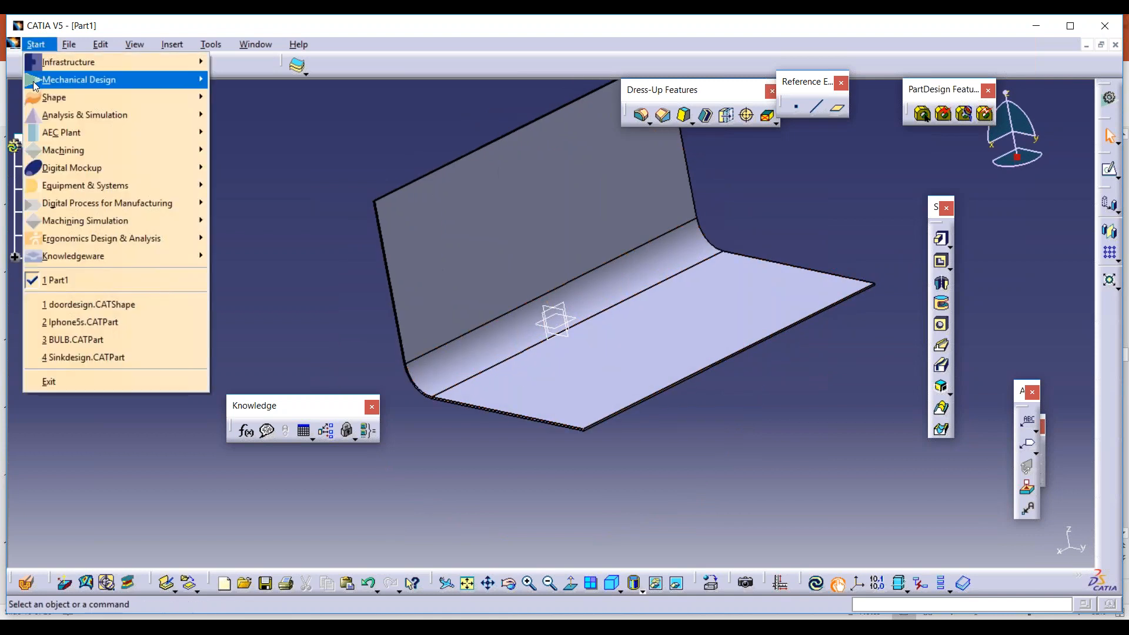
{"action": "mouse_move", "coordinate": [41, 82]}
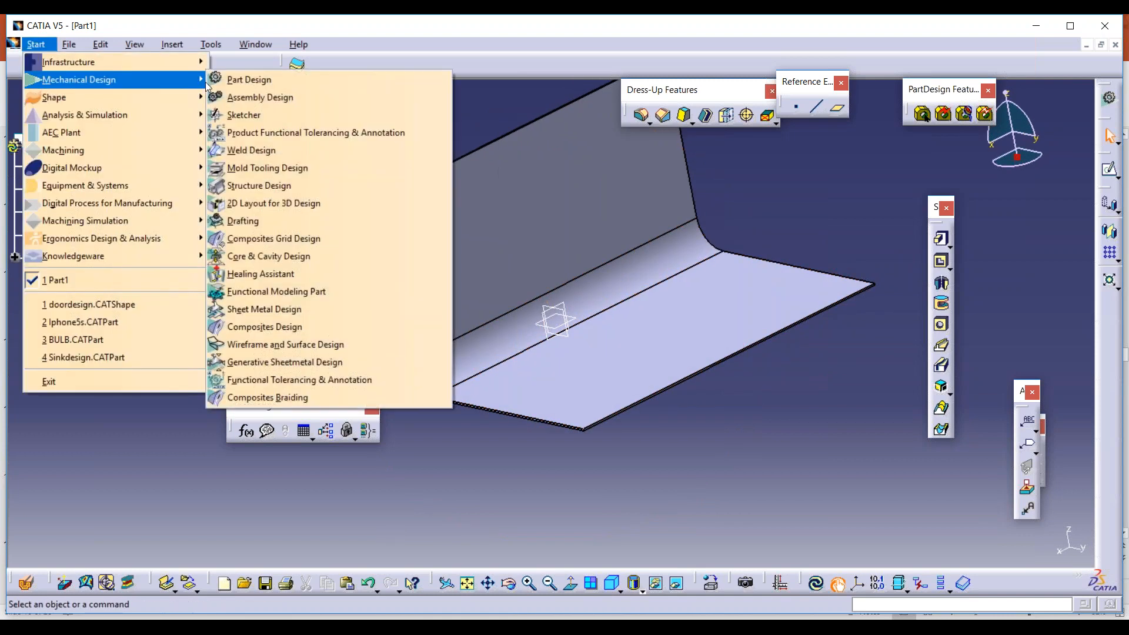
{"action": "left_click", "coordinate": [295, 365]}
Step: Expand Body.2, open the pad's definition and check its wall thickness
{"action": "middle_click_drag", "start_coordinate": [209, 268], "coordinate": [352, 294]}
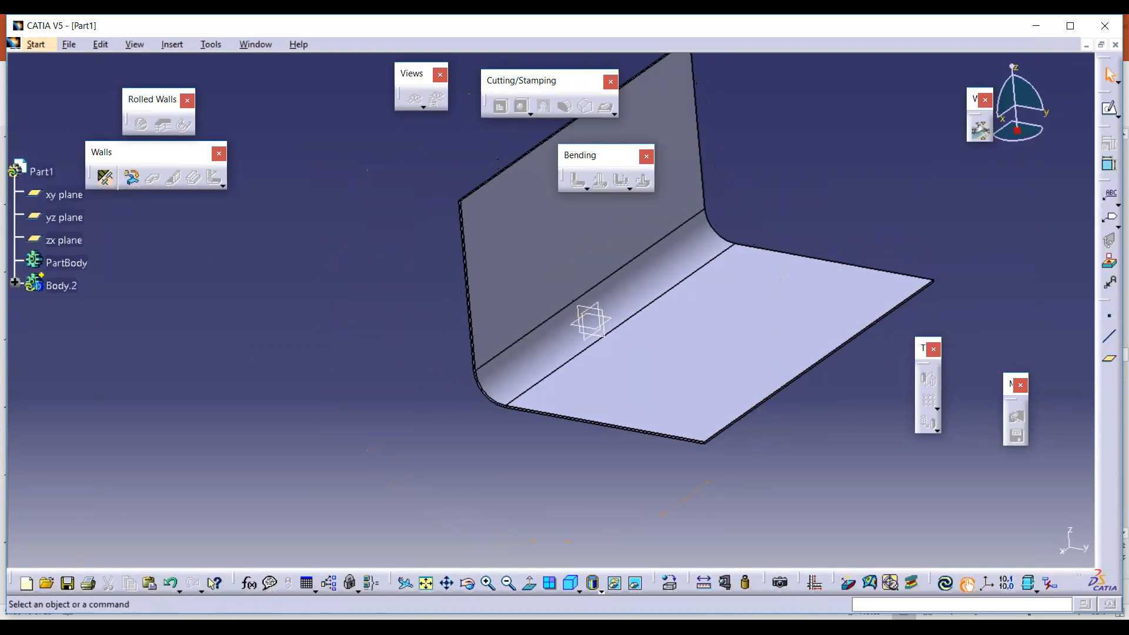
{"action": "left_click", "coordinate": [14, 283]}
{"action": "right_click", "coordinate": [77, 308]}
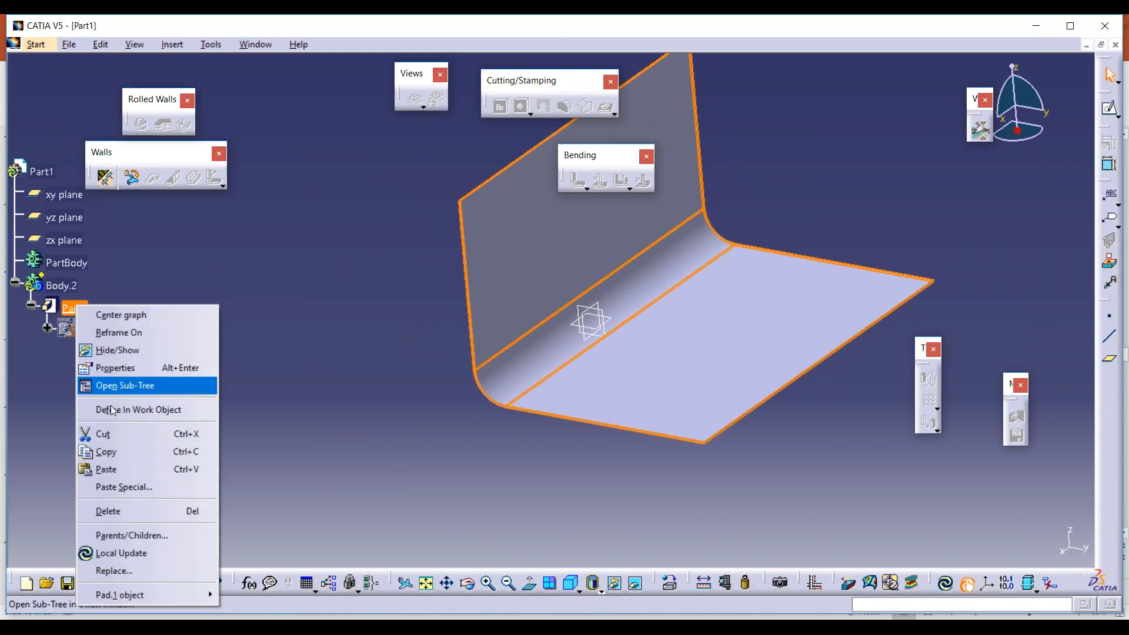
{"action": "left_click", "coordinate": [70, 306]}
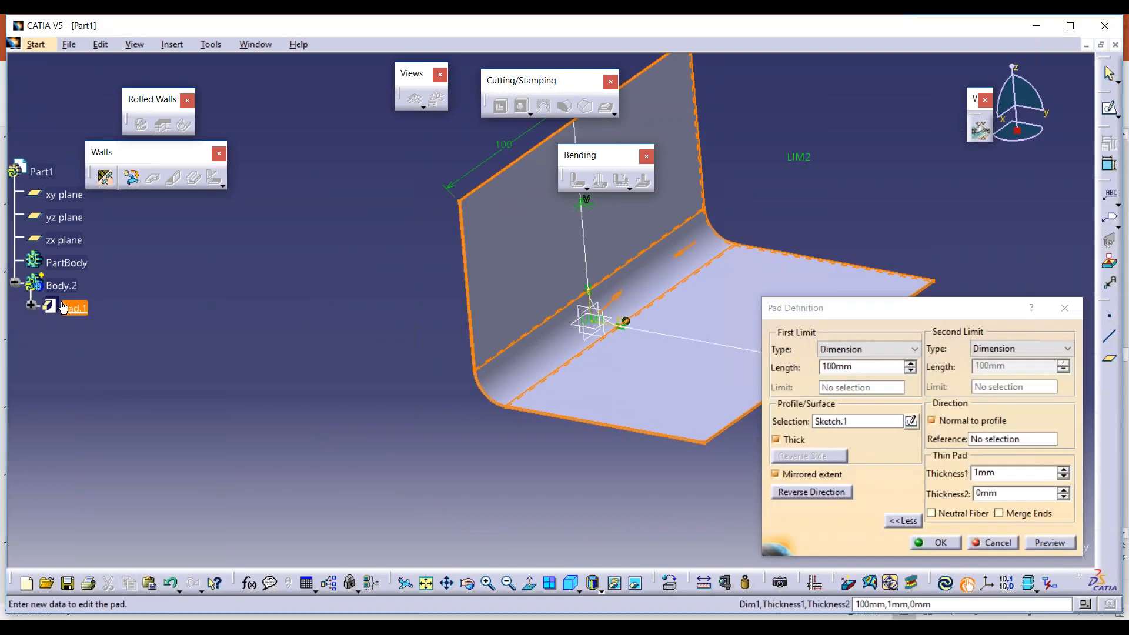
{"action": "double_click", "coordinate": [1000, 473]}
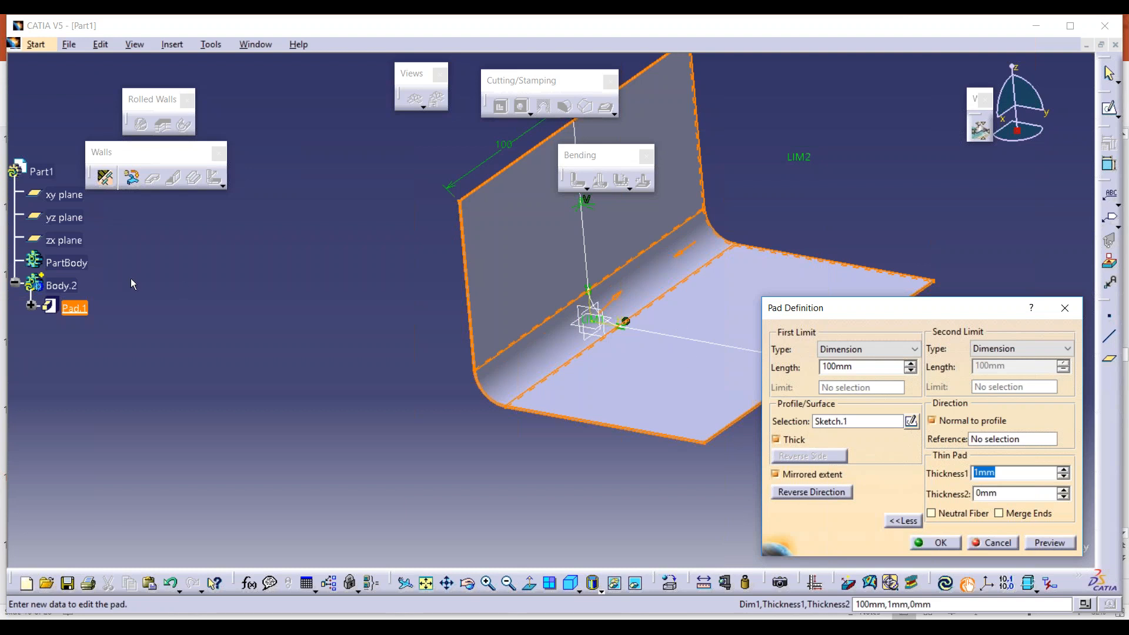
{"action": "left_click", "coordinate": [937, 542]}
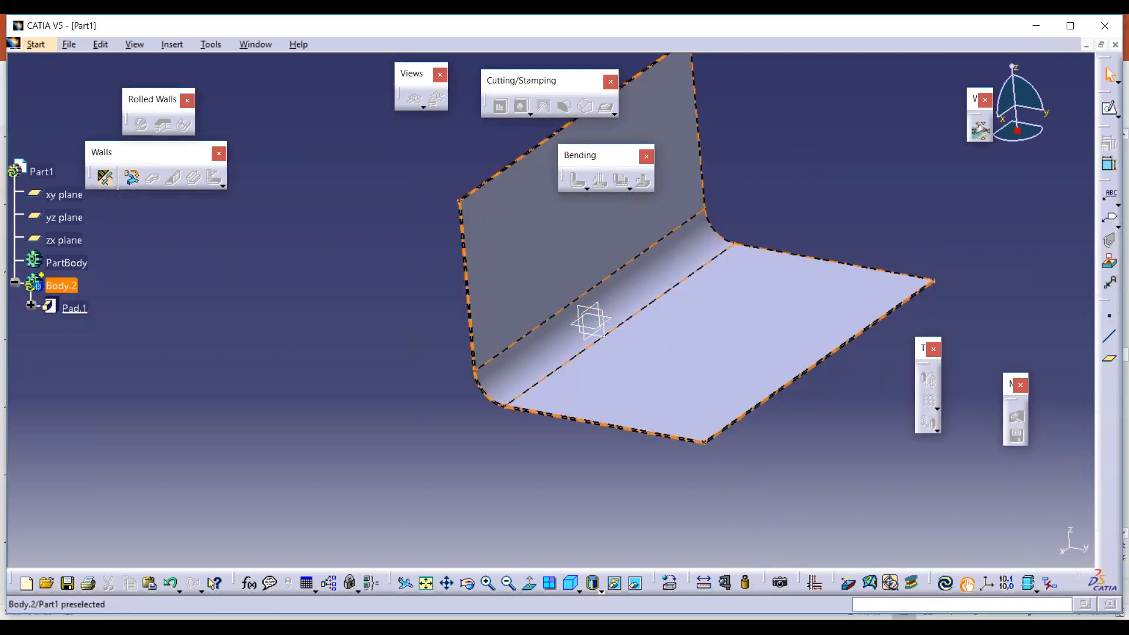
{"action": "left_click", "coordinate": [43, 45]}
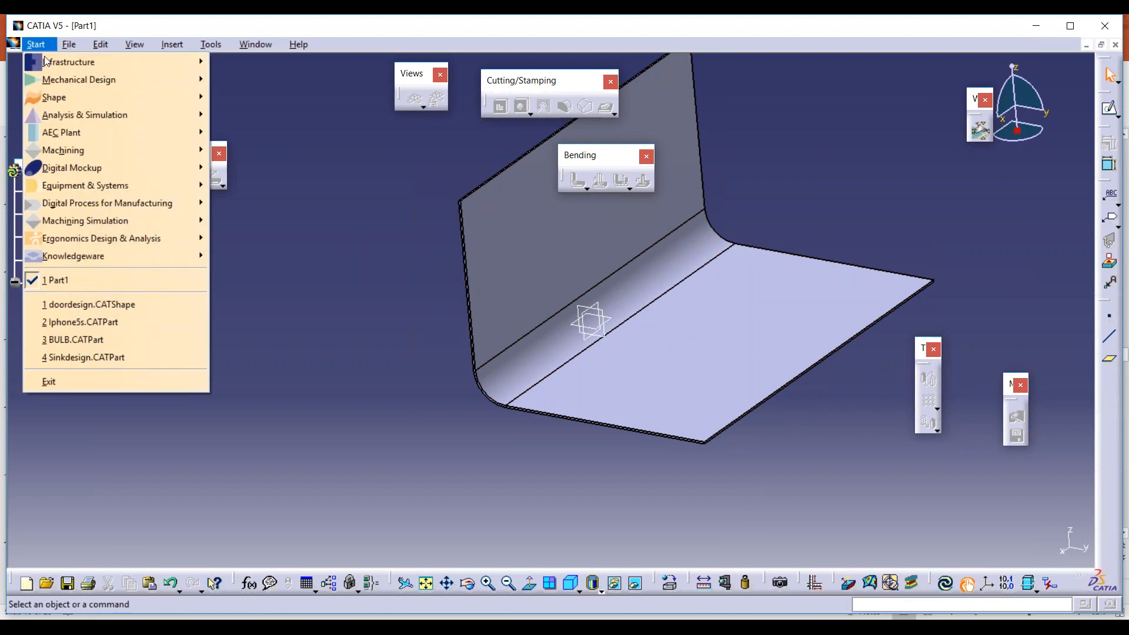
{"action": "mouse_move", "coordinate": [161, 79]}
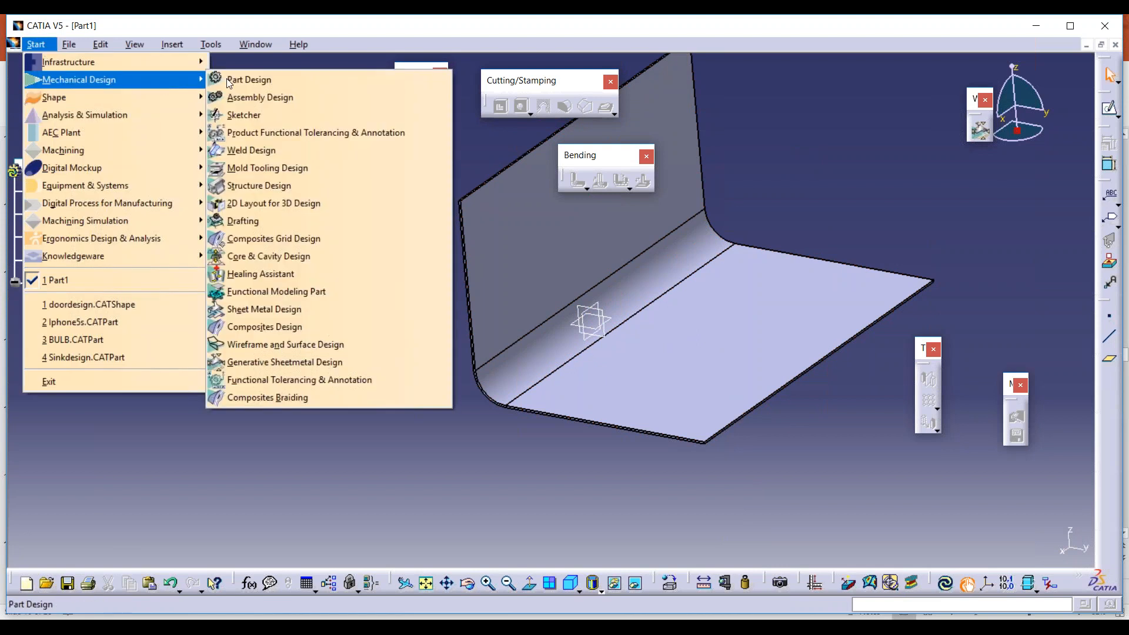
{"action": "left_click", "coordinate": [285, 362]}
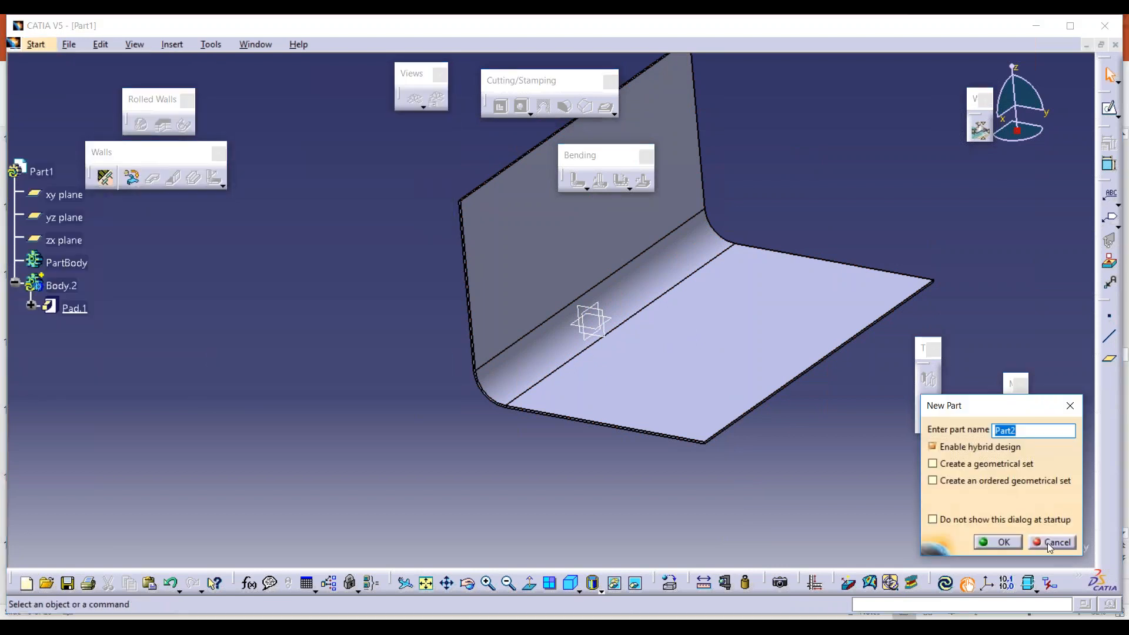
{"action": "left_click", "coordinate": [1050, 543]}
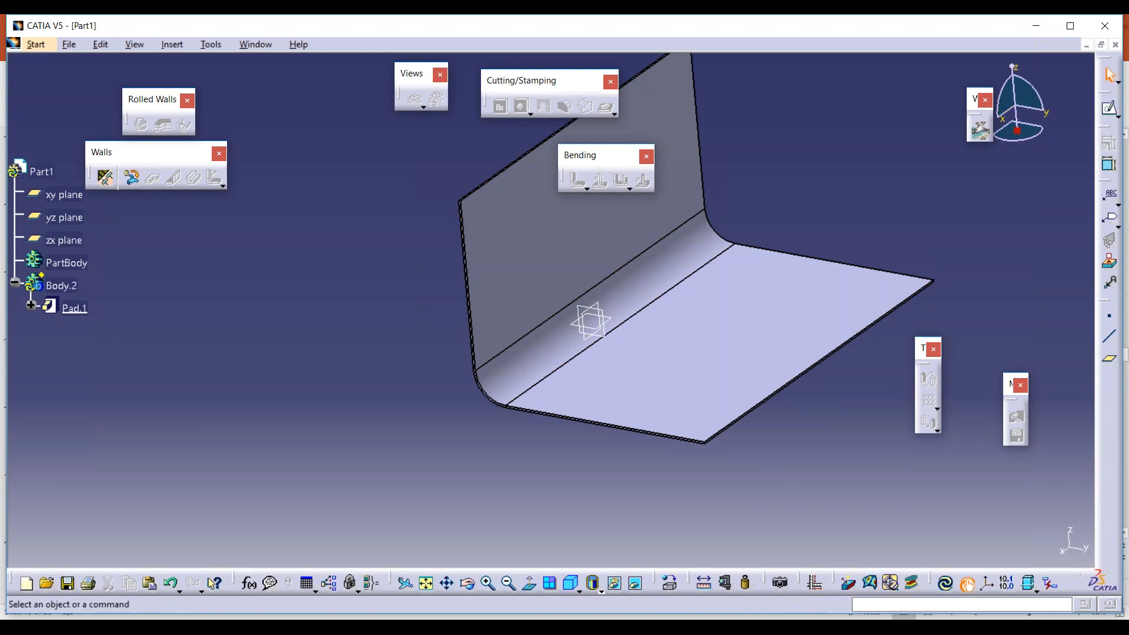
Step: Define the sheet metal parameters with 1 mm thickness and a 4 mm default bend radius
{"action": "left_click", "coordinate": [105, 177]}
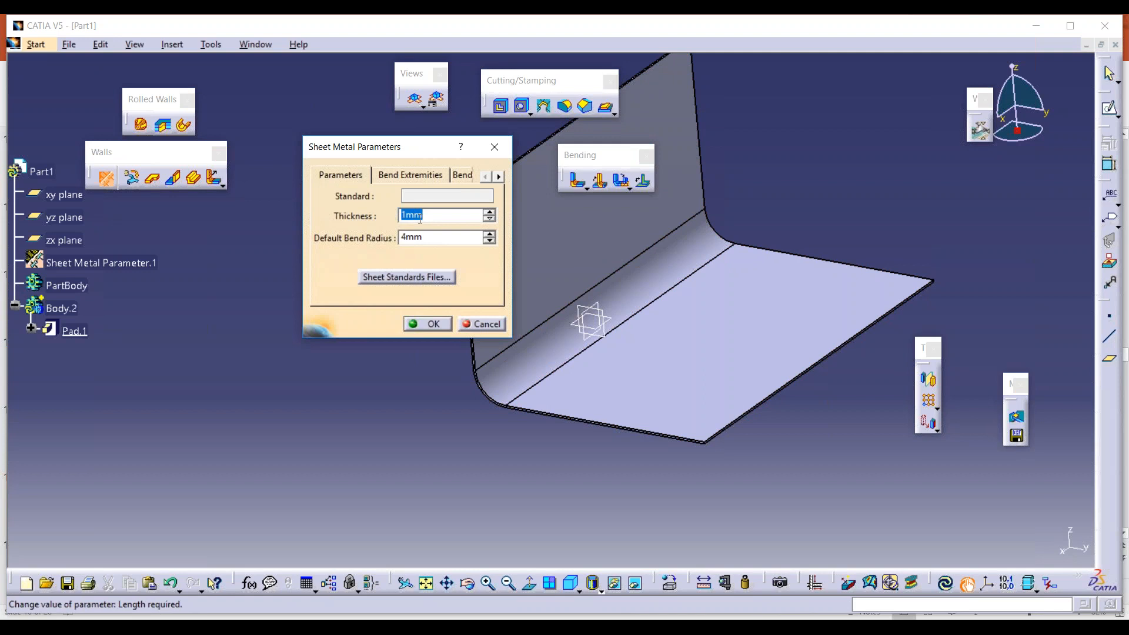
{"action": "left_click", "coordinate": [436, 322]}
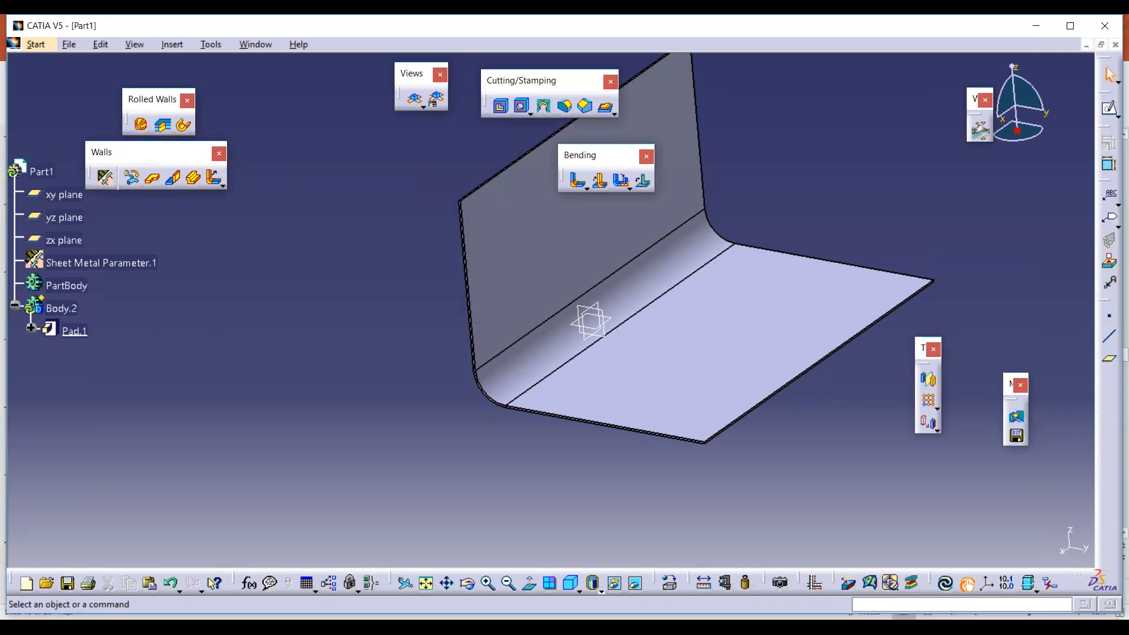
Step: Try to unfold the padded L-shaped solid by toggling repeatedly between its flat and 3D views
{"action": "left_click", "coordinate": [415, 103]}
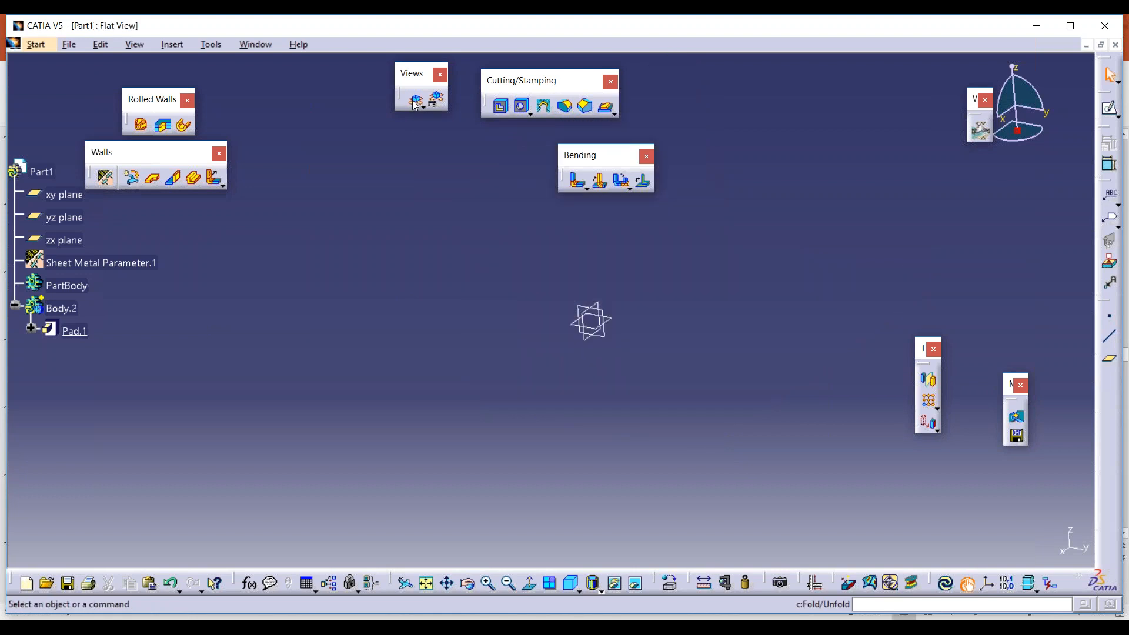
{"action": "left_click", "coordinate": [415, 103]}
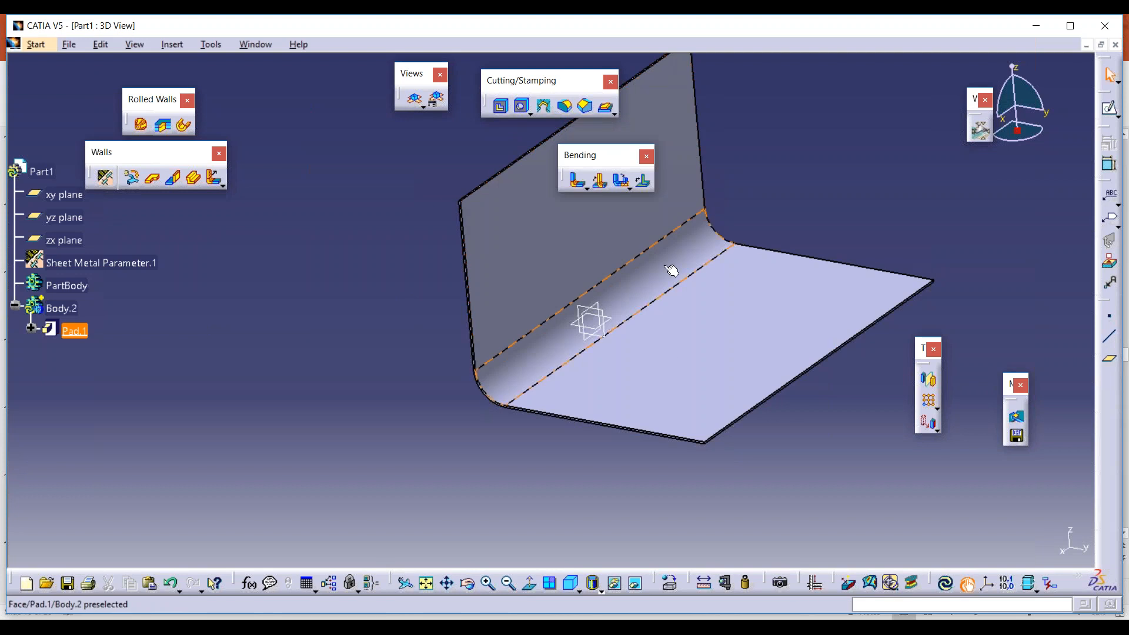
{"action": "left_click", "coordinate": [417, 100]}
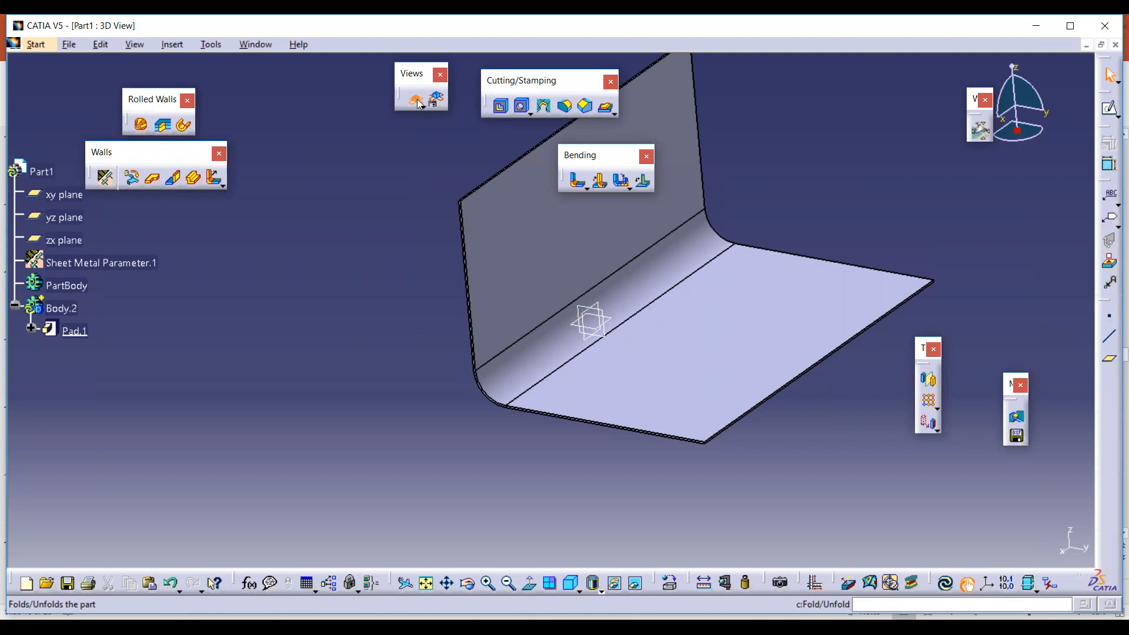
{"action": "left_click", "coordinate": [416, 101]}
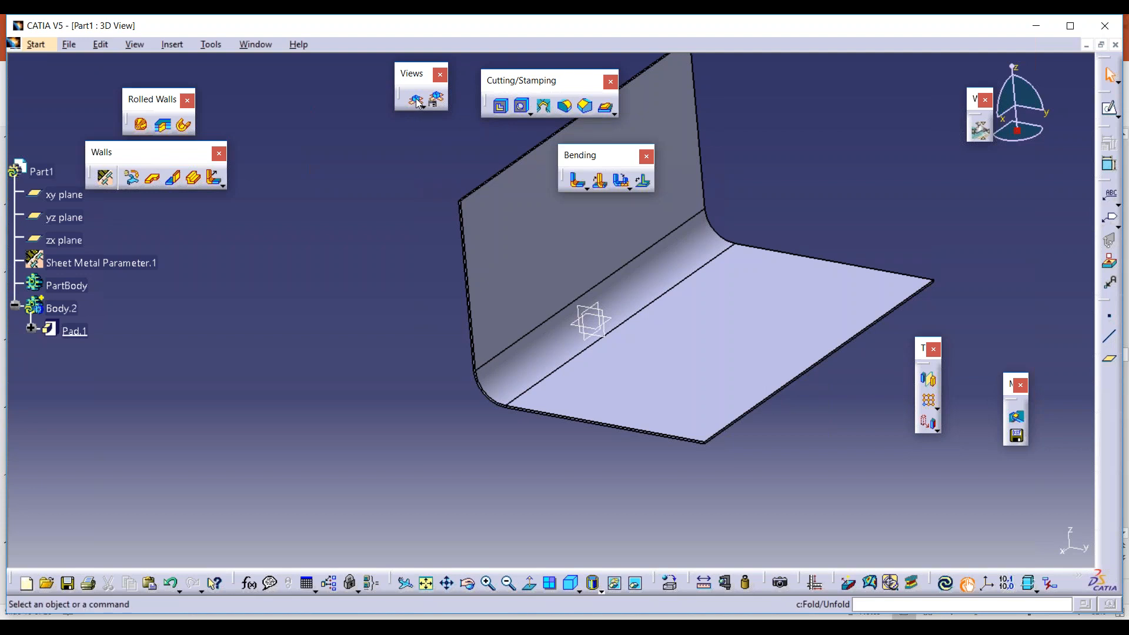
{"action": "left_click", "coordinate": [416, 102]}
{"action": "left_click", "coordinate": [416, 101]}
{"action": "middle_click_drag", "start_coordinate": [494, 244], "coordinate": [390, 333]}
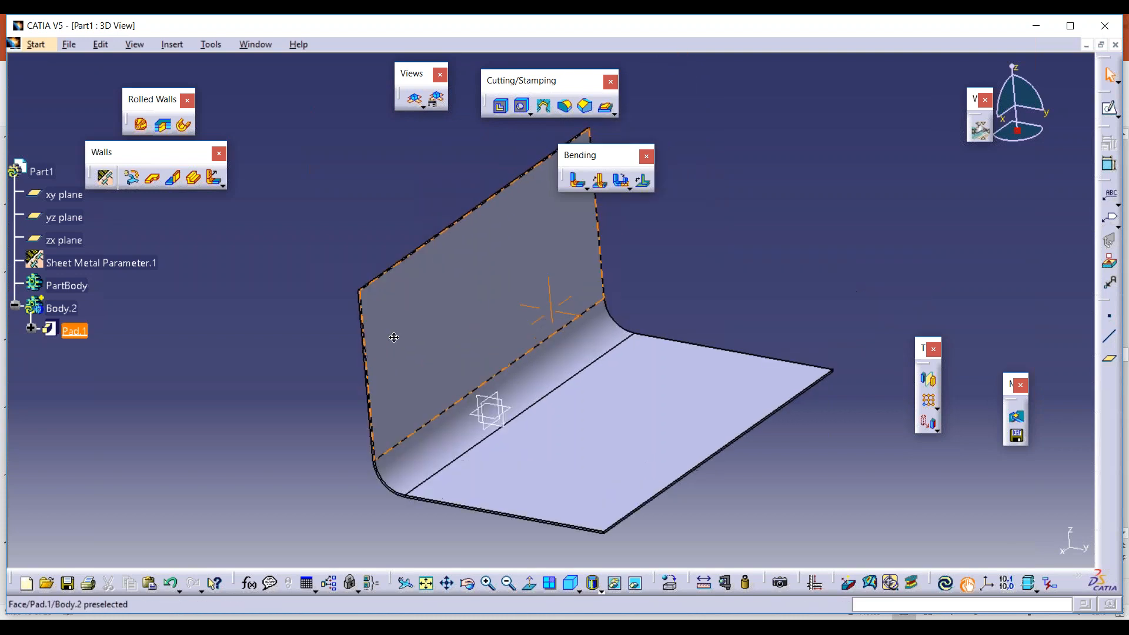
Step: Recognize the padded solid as sheet metal, using the horizontal inner face as the reference face and as the wall face
{"action": "left_click", "coordinate": [132, 177]}
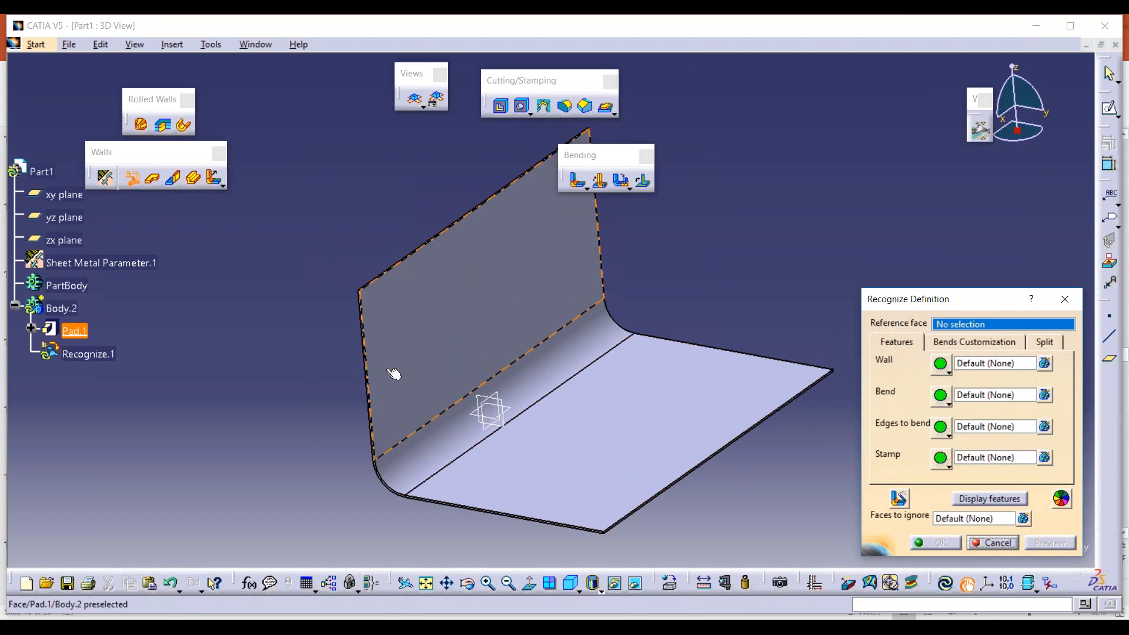
{"action": "left_click", "coordinate": [599, 440]}
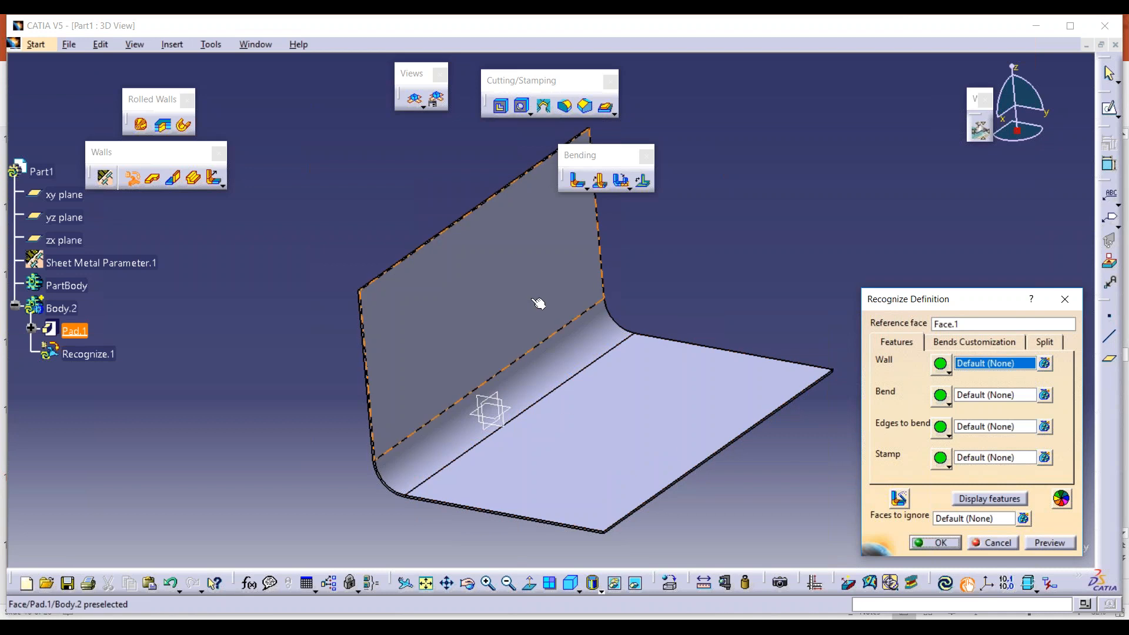
{"action": "left_click", "coordinate": [647, 436]}
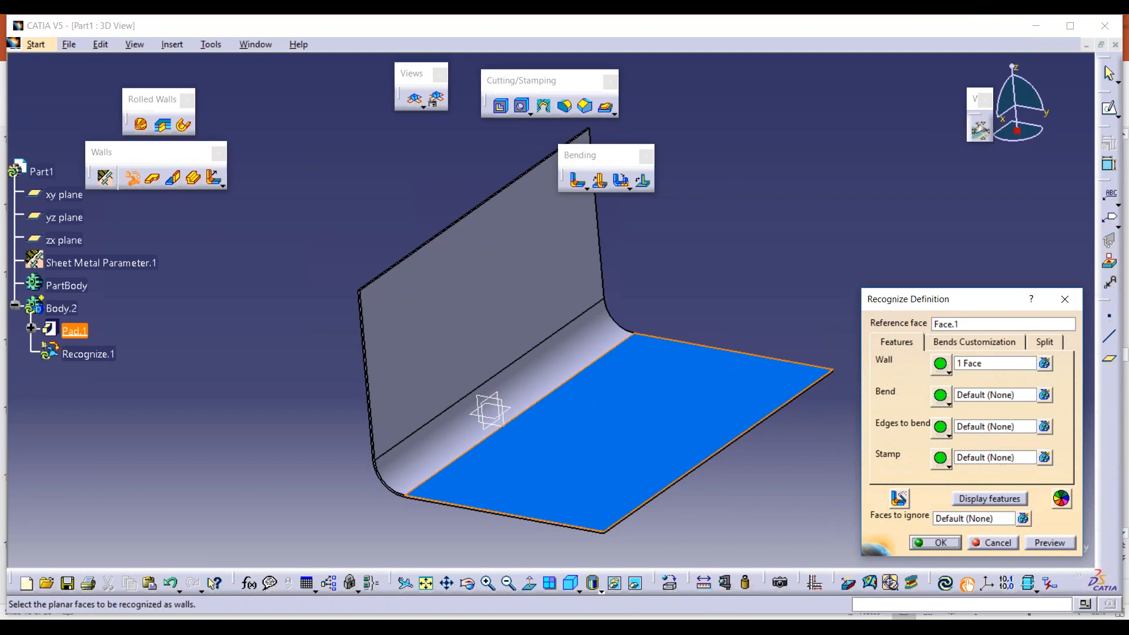
{"action": "left_click", "coordinate": [936, 543]}
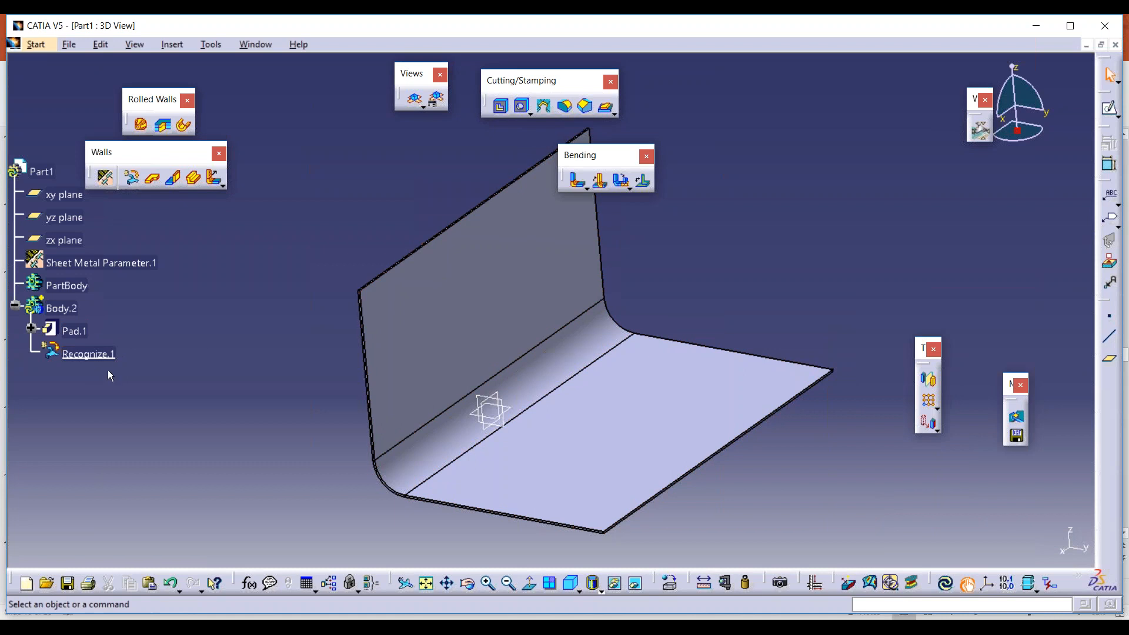
{"action": "left_click", "coordinate": [88, 353]}
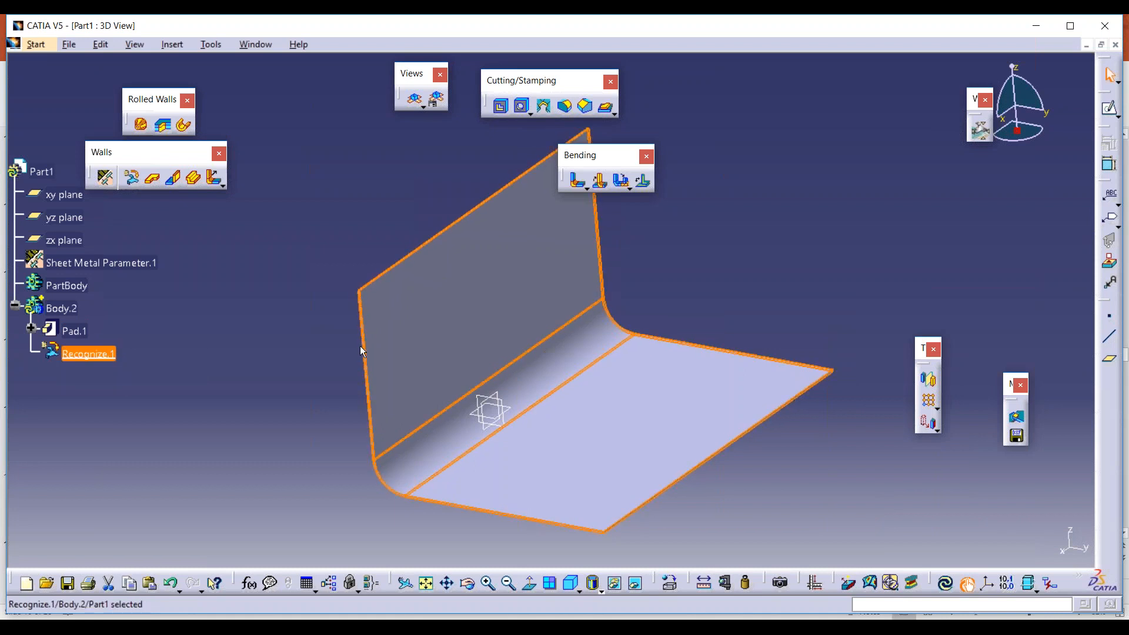
{"action": "left_click", "coordinate": [306, 388]}
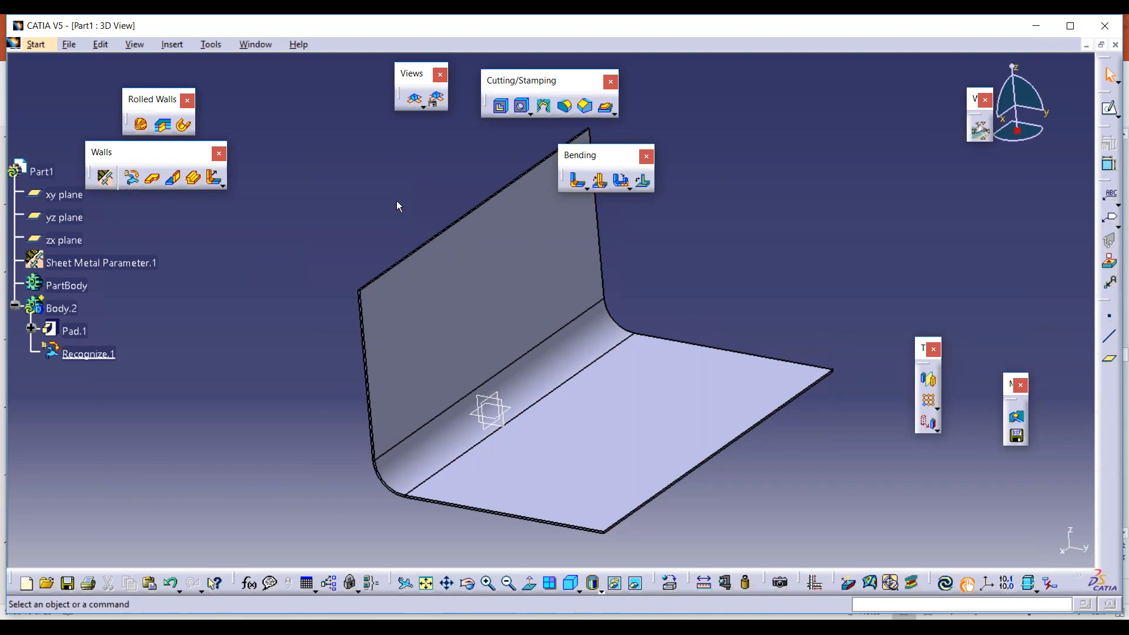
Step: Place a blind hole of 10 mm diameter and 10 mm depth on the upright wall
{"action": "left_click", "coordinate": [521, 106]}
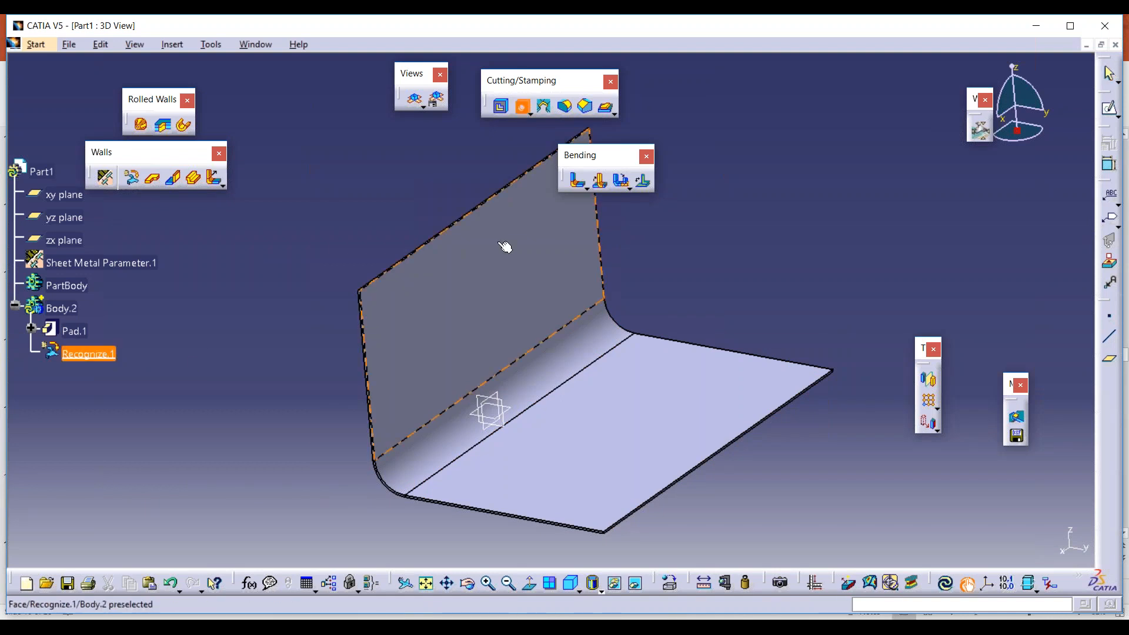
{"action": "left_click", "coordinate": [484, 263]}
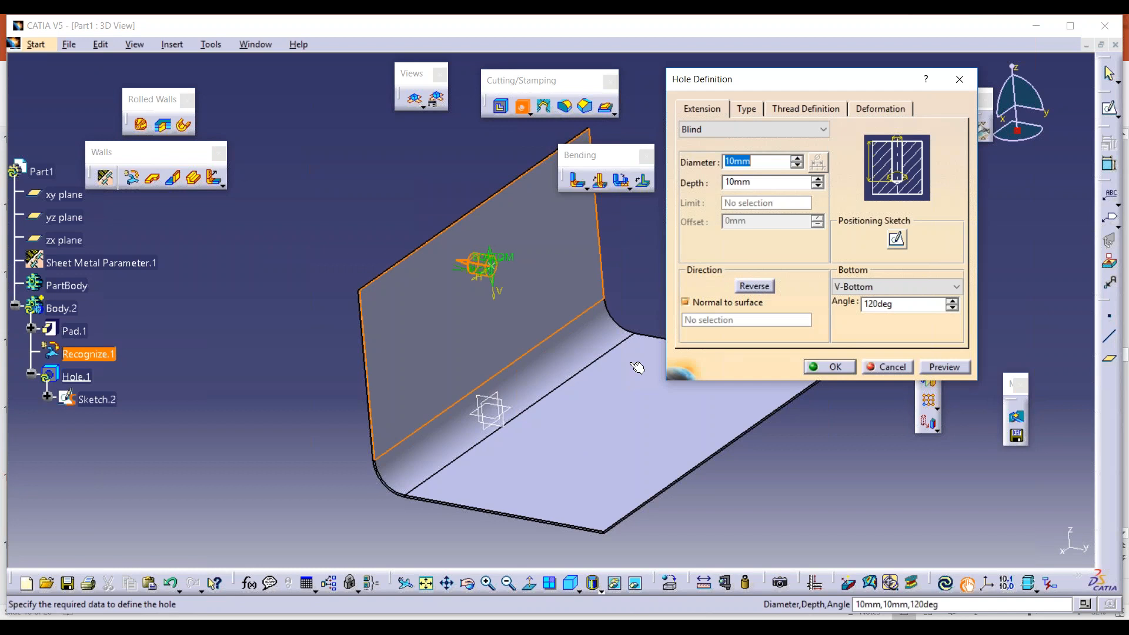
{"action": "left_click", "coordinate": [834, 367]}
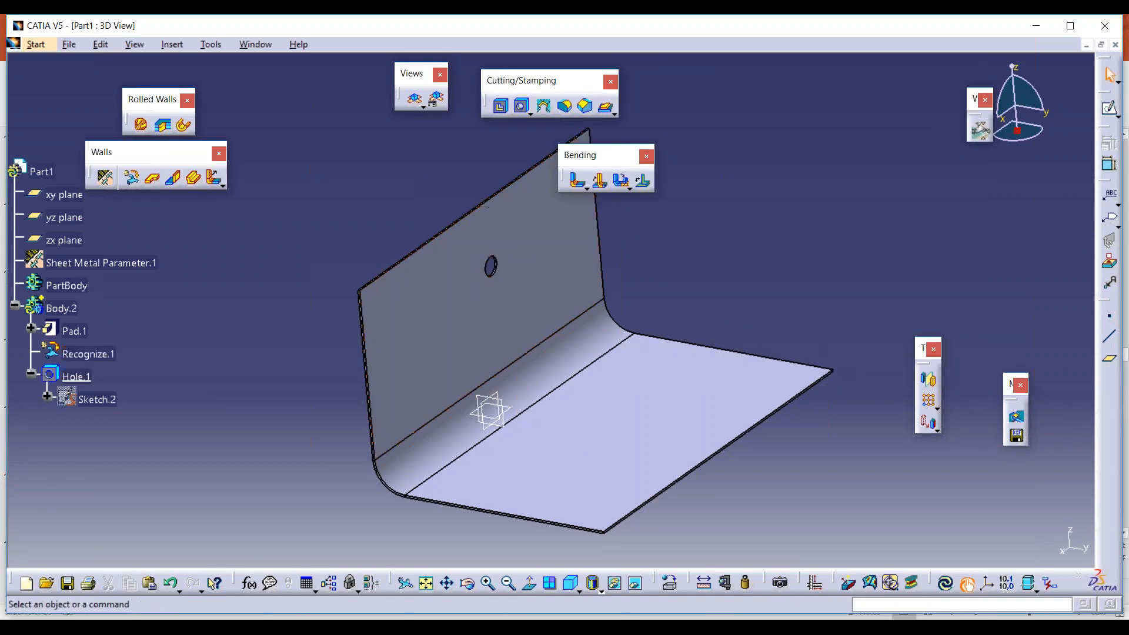
Step: Add a wall on the free long edge of the horizontal wall, 200 mm high at 90 degrees with a 4 mm bend
{"action": "left_click", "coordinate": [172, 178]}
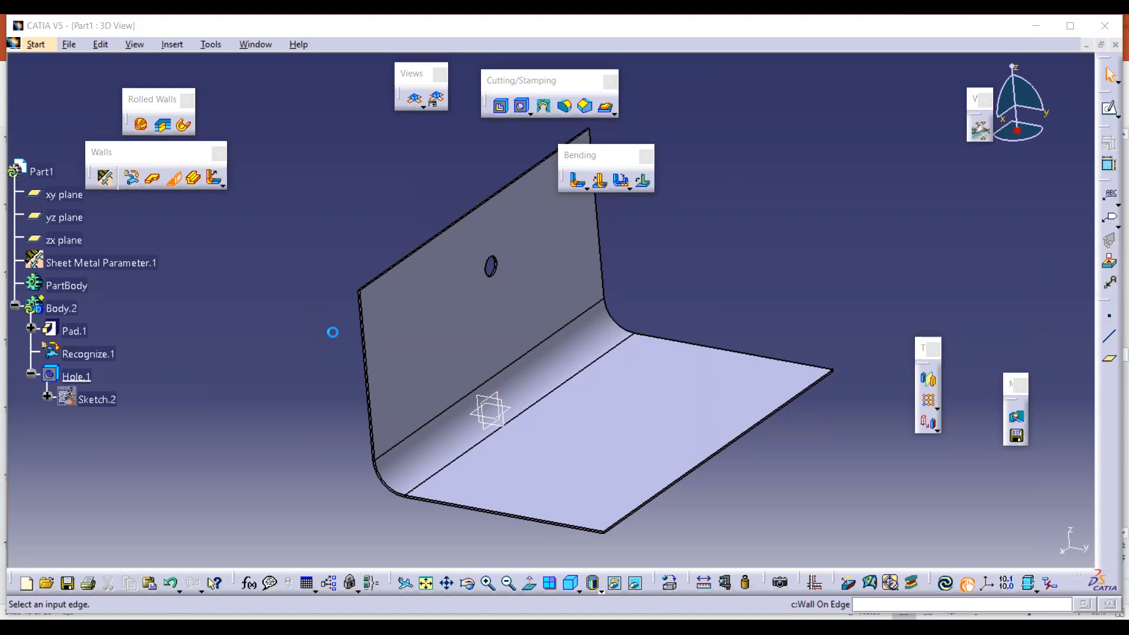
{"action": "left_click", "coordinate": [694, 468]}
{"action": "type", "text": "200"}
{"action": "key", "text": "Return"}
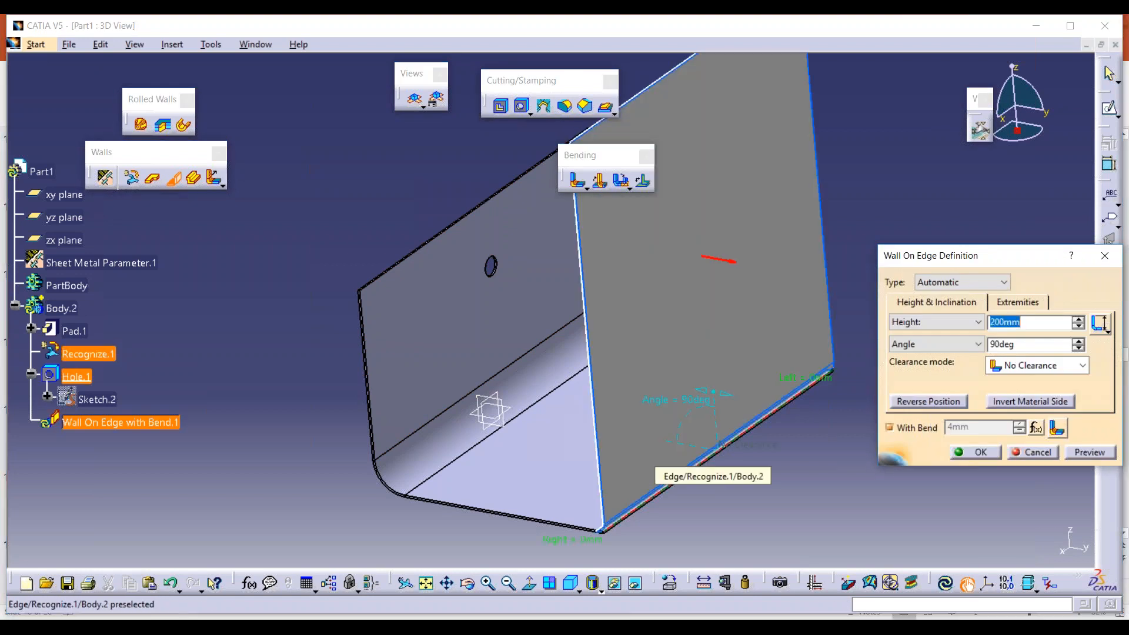
{"action": "left_click", "coordinate": [974, 452]}
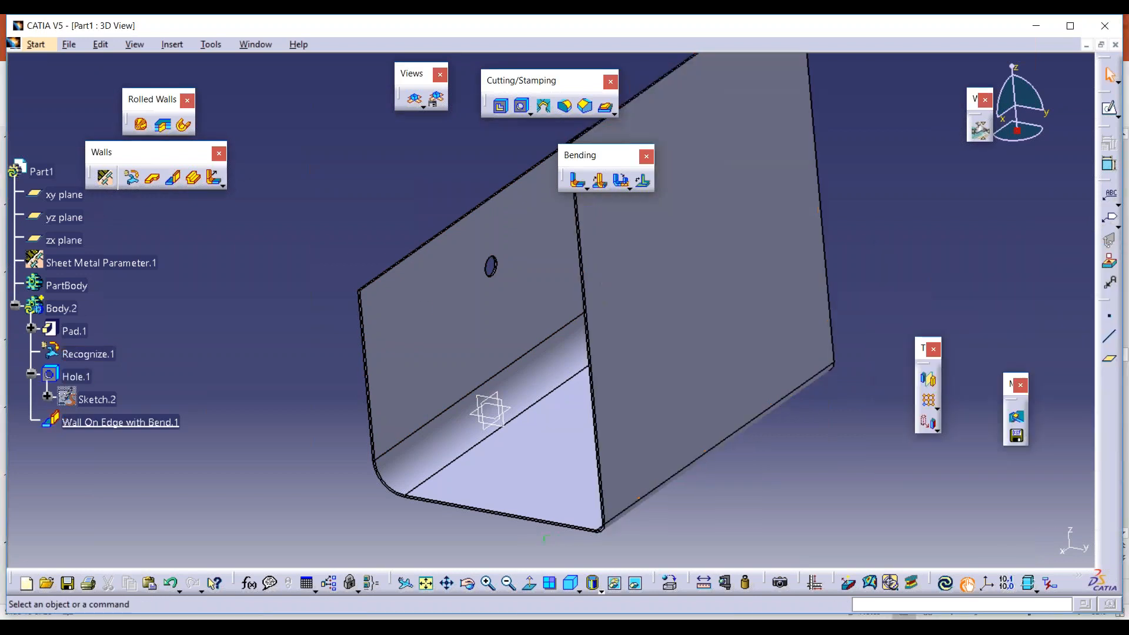
Step: Toggle the part between folded and flat views to check how it unfolds, and undo the last fold to return to the flat view
{"action": "left_click", "coordinate": [416, 100]}
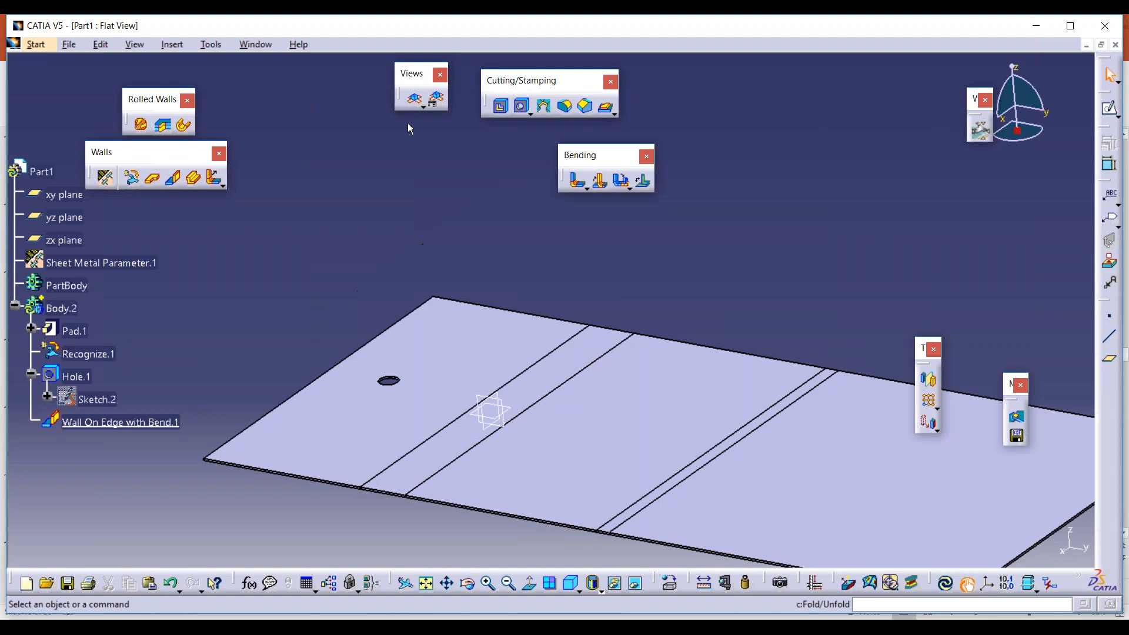
{"action": "left_click", "coordinate": [416, 100]}
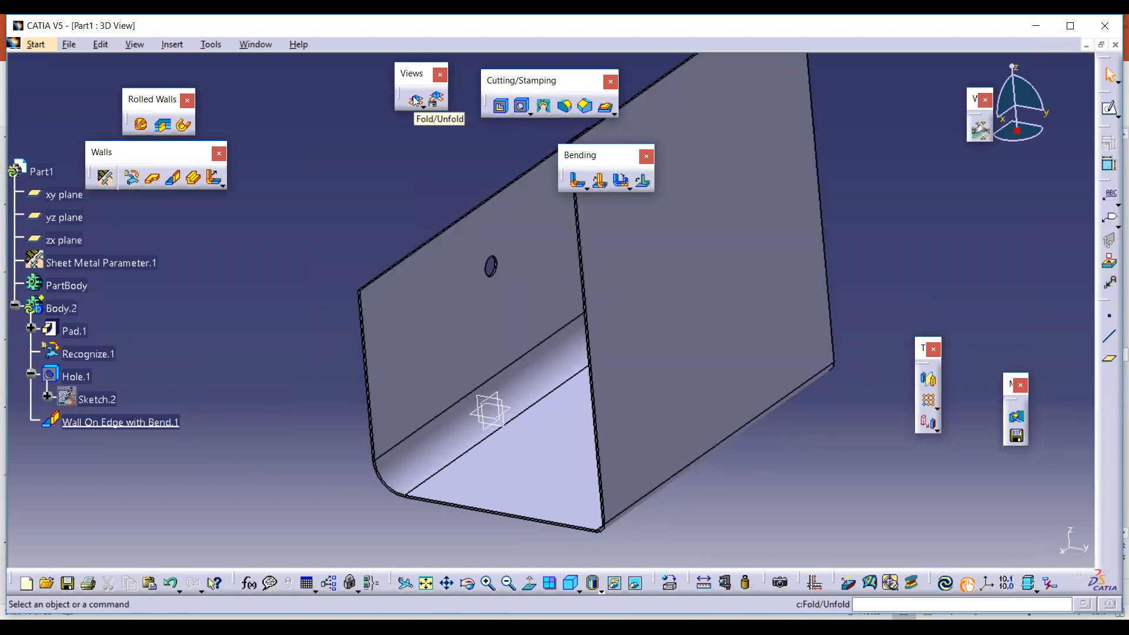
{"action": "left_click", "coordinate": [415, 100]}
{"action": "left_click", "coordinate": [416, 101]}
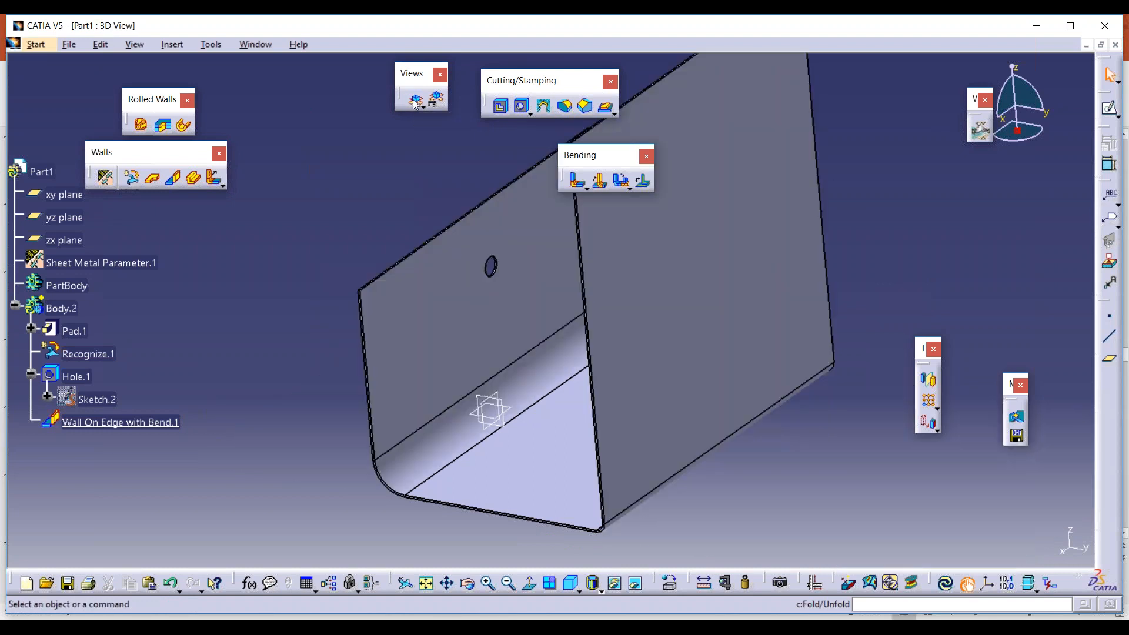
{"action": "left_click", "coordinate": [416, 101]}
{"action": "left_click", "coordinate": [415, 101]}
{"action": "left_click", "coordinate": [1127, 393]}
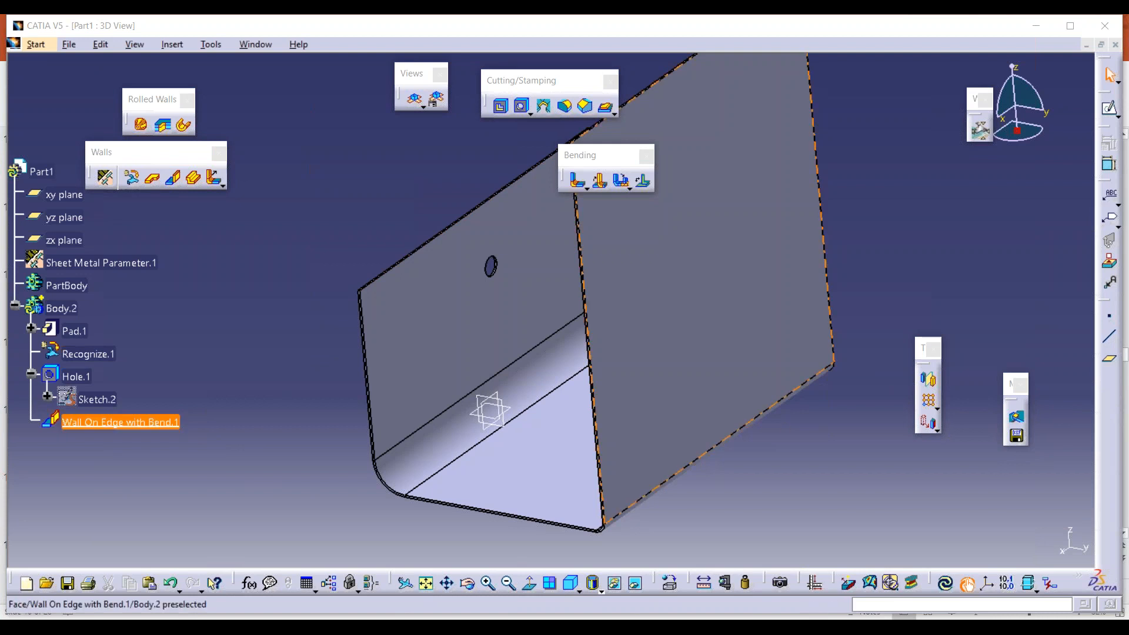
{"action": "left_click", "coordinate": [851, 184]}
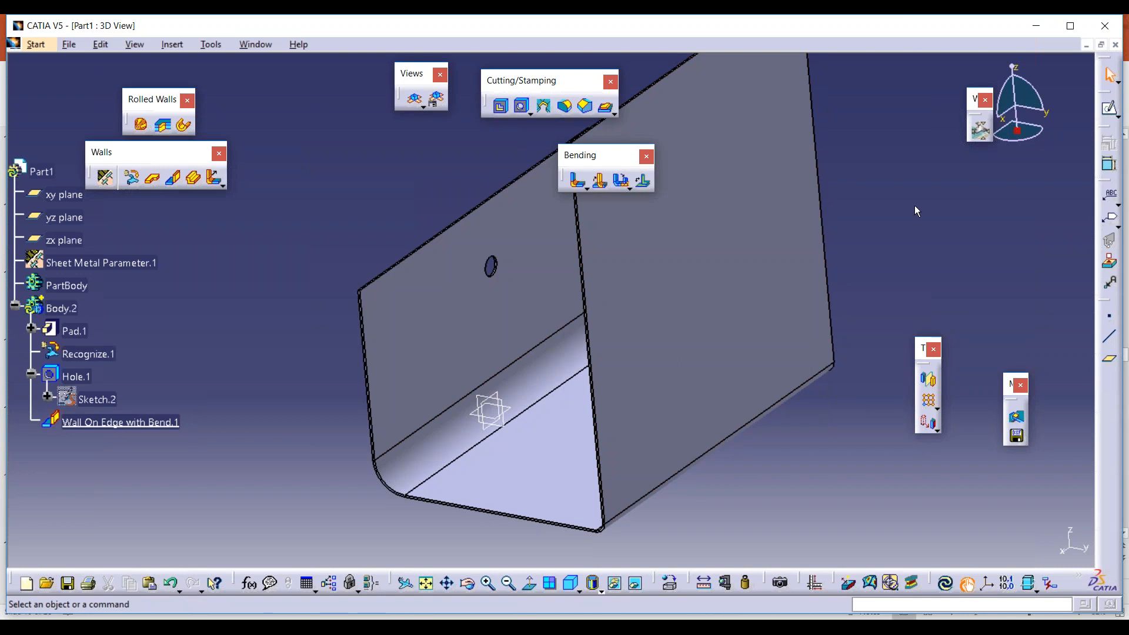
{"action": "key", "text": "ctrl+z"}
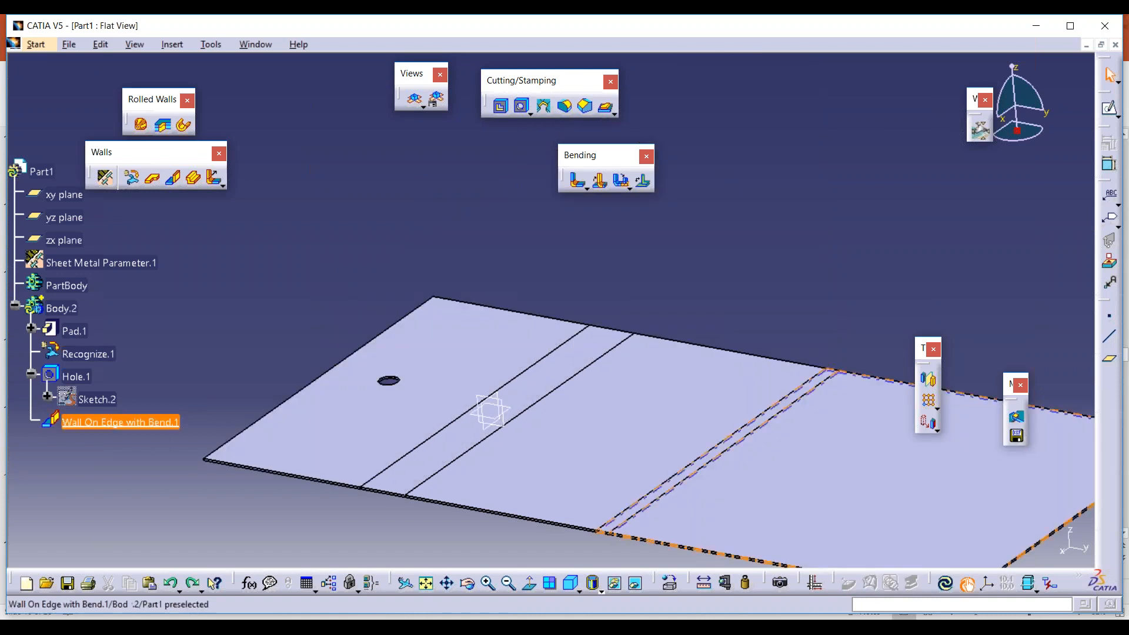
Step: Delete the wall on edge, the hole and the Recognize feature from Body.2
{"action": "right_click", "coordinate": [94, 423]}
{"action": "left_click", "coordinate": [137, 325]}
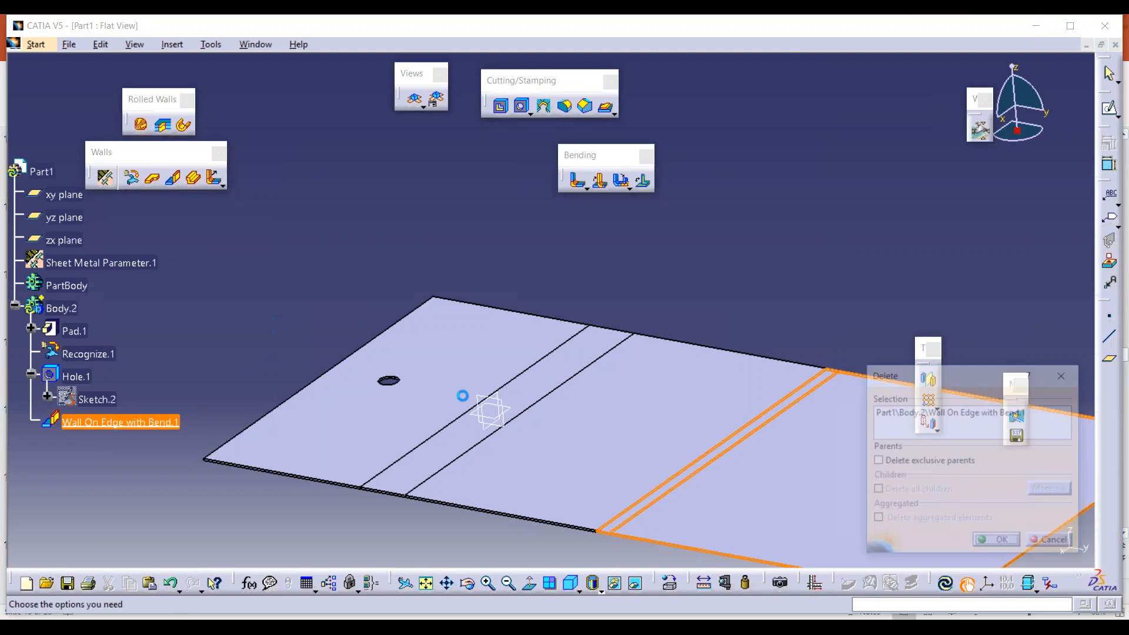
{"action": "key", "text": "Return"}
{"action": "right_click", "coordinate": [76, 376]}
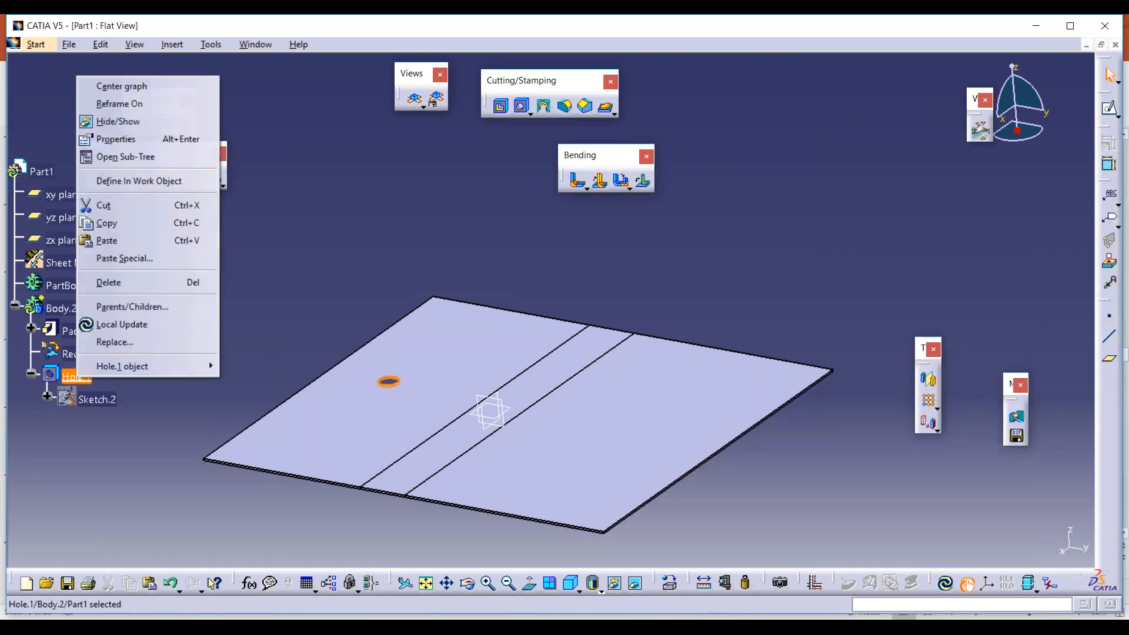
{"action": "left_click", "coordinate": [130, 281]}
{"action": "key", "text": "Return"}
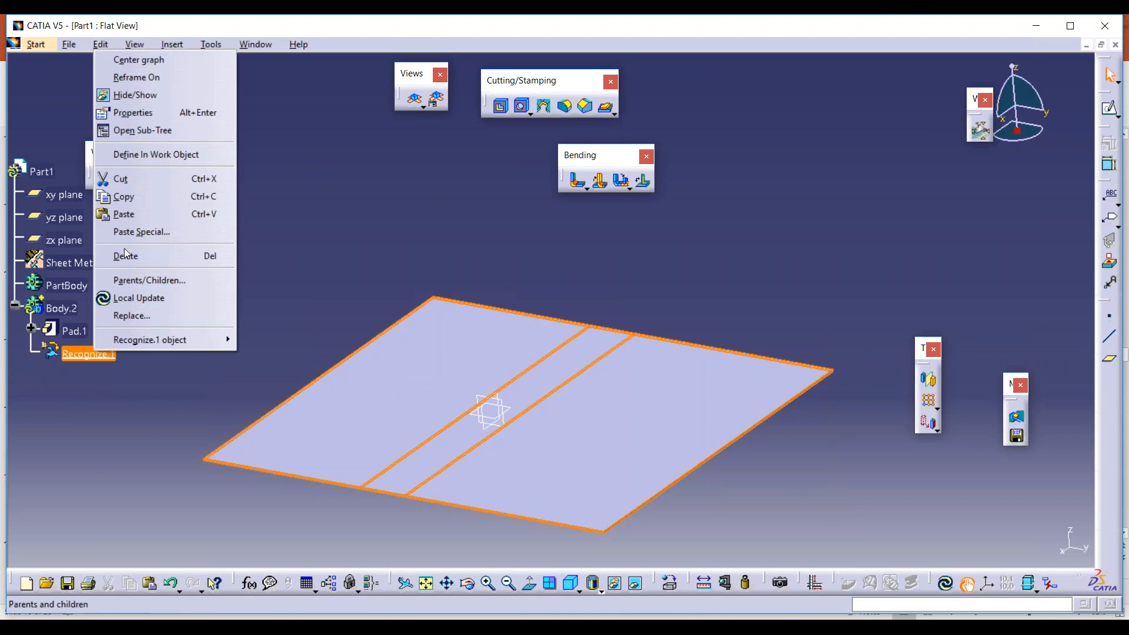
{"action": "left_click", "coordinate": [137, 257]}
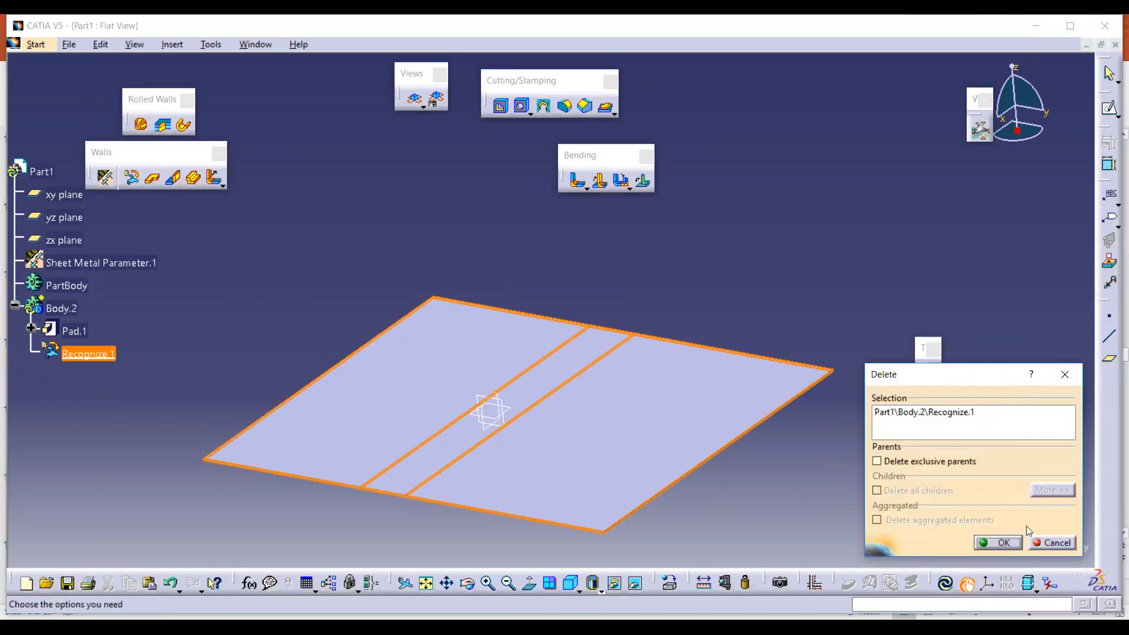
{"action": "left_click", "coordinate": [997, 541]}
Step: Delete the pad with its aggregated elements and remove the emptied Body.2
{"action": "right_click", "coordinate": [82, 331]}
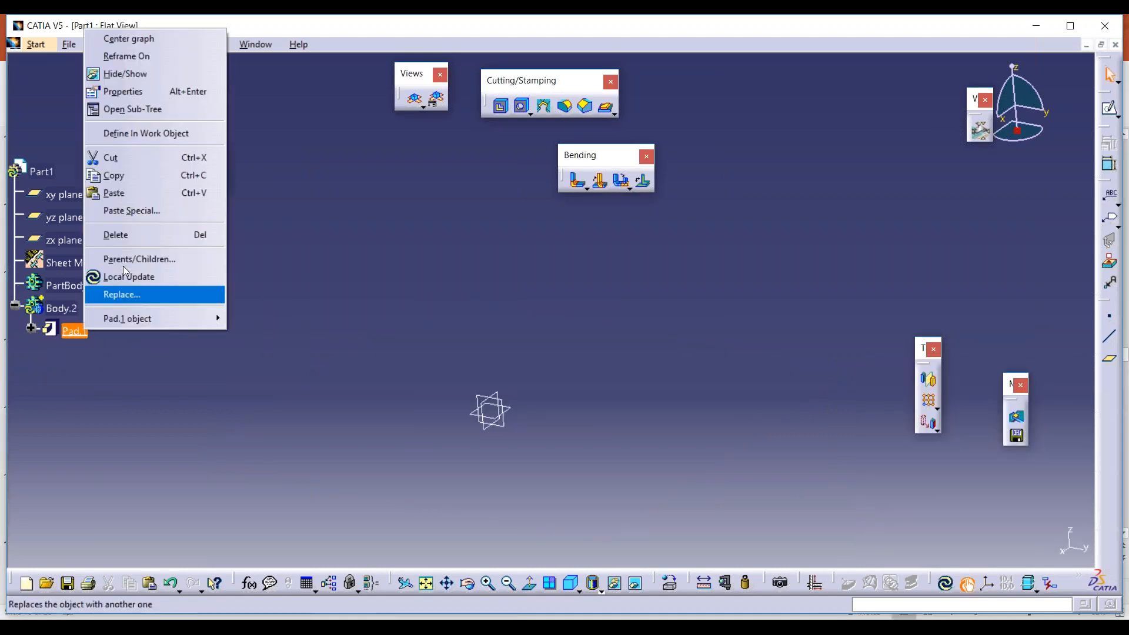
{"action": "left_click", "coordinate": [139, 229]}
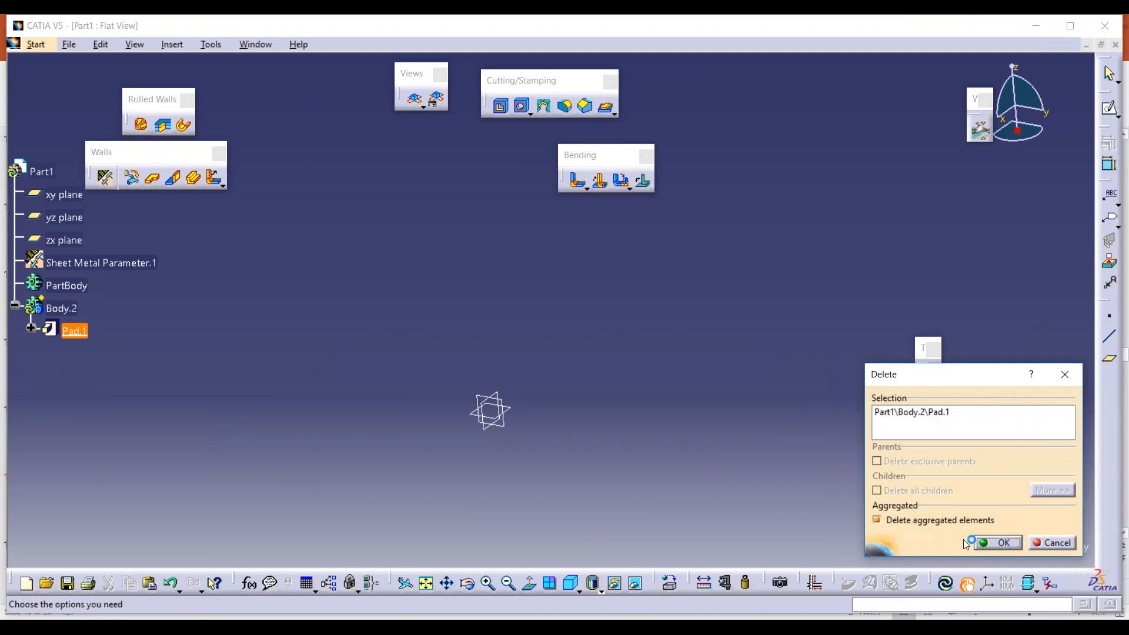
{"action": "left_click", "coordinate": [1003, 543]}
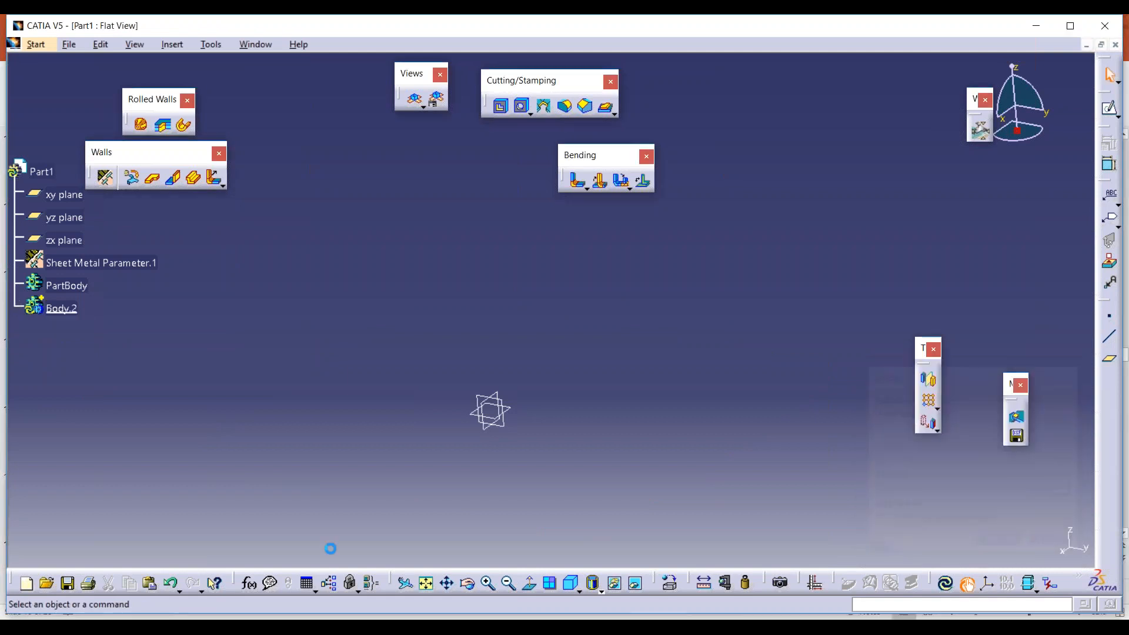
{"action": "right_click", "coordinate": [61, 308]}
{"action": "left_click", "coordinate": [97, 515]}
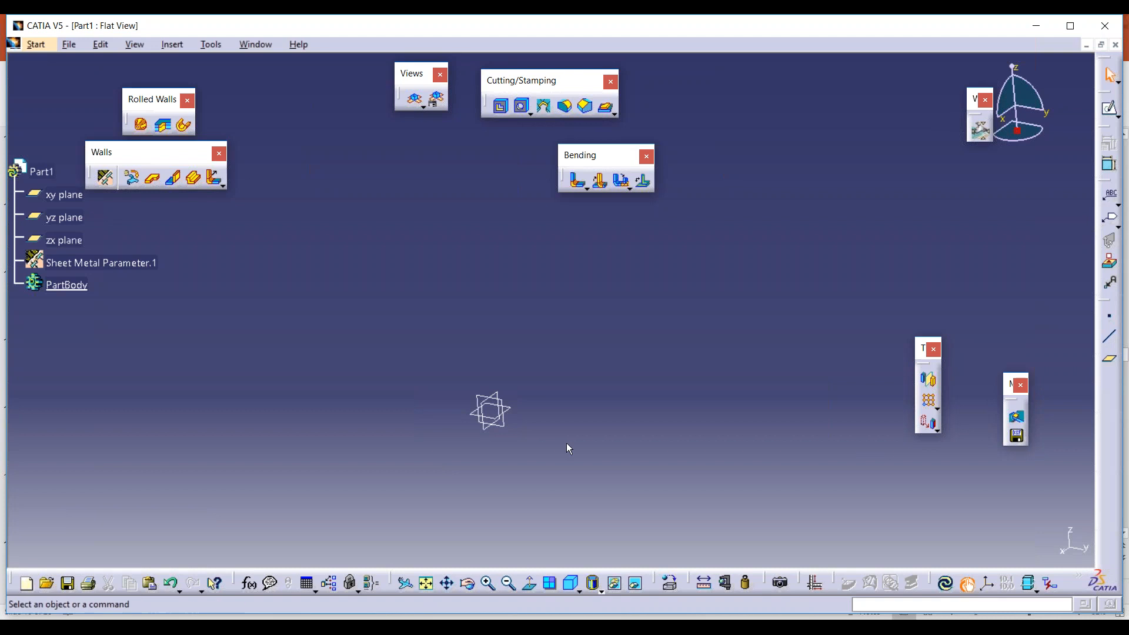
Step: Insert a new empty body into the part
{"action": "left_click", "coordinate": [173, 44]}
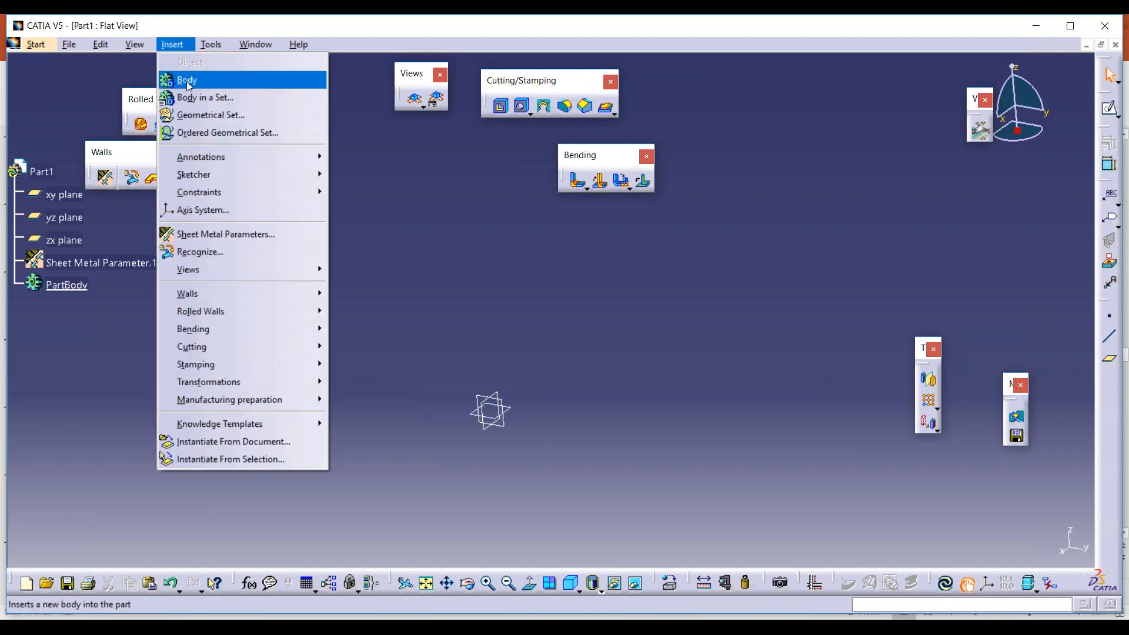
{"action": "left_click", "coordinate": [187, 81]}
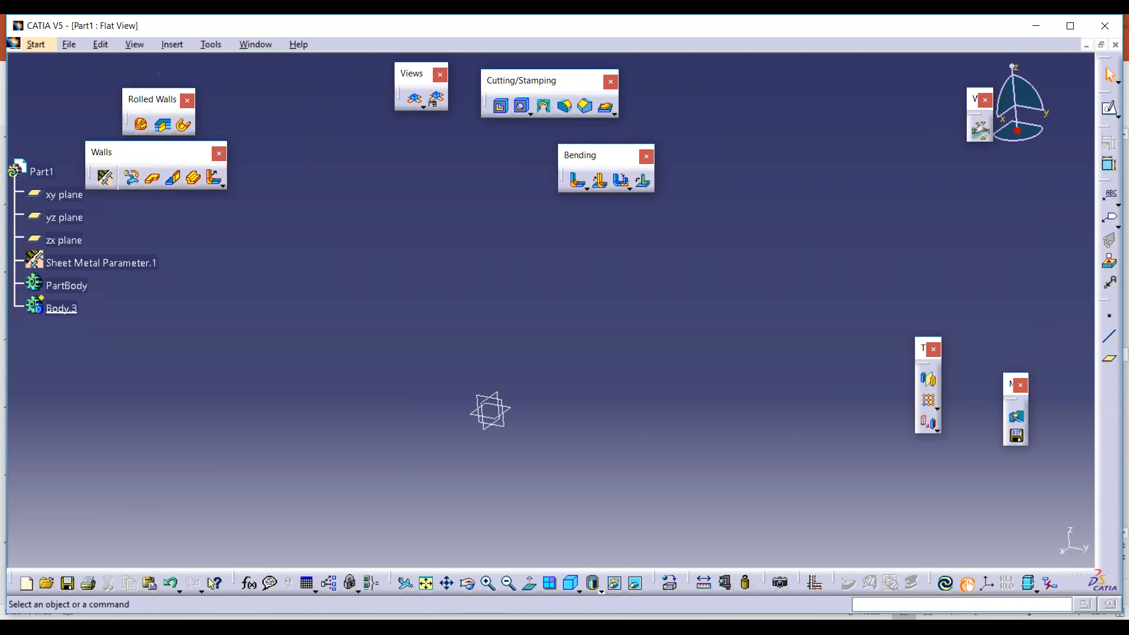
Step: Start a sketch on the yz plane in Body.3 and draw a vertical line on the vertical axis above the origin
{"action": "left_click", "coordinate": [62, 308]}
{"action": "left_click", "coordinate": [506, 408]}
{"action": "left_click", "coordinate": [1109, 109]}
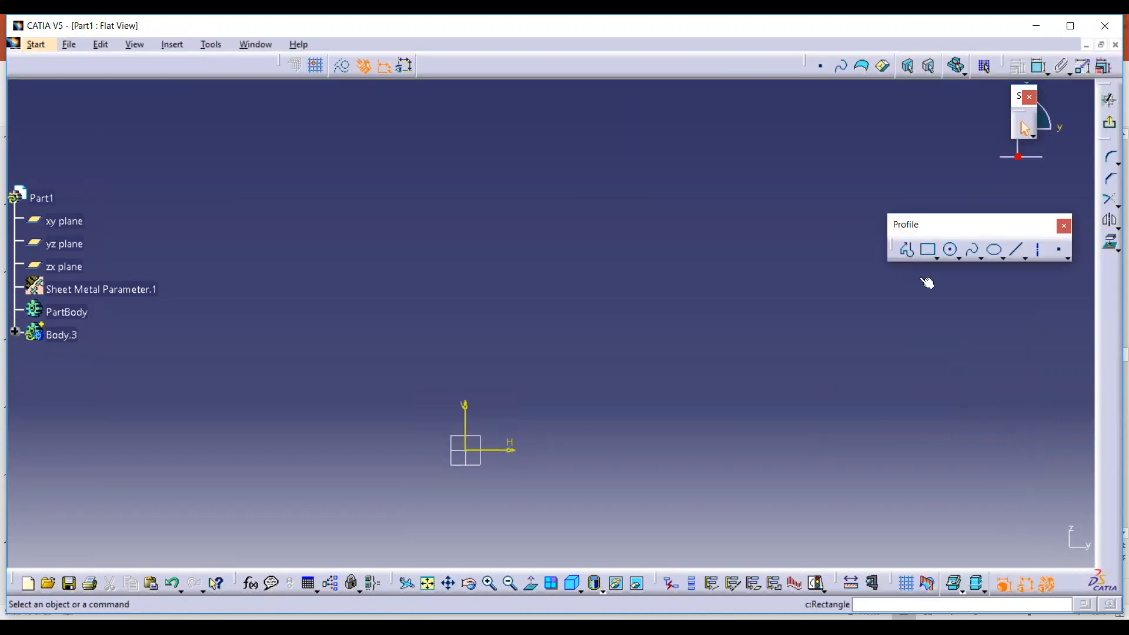
{"action": "left_click", "coordinate": [1017, 250]}
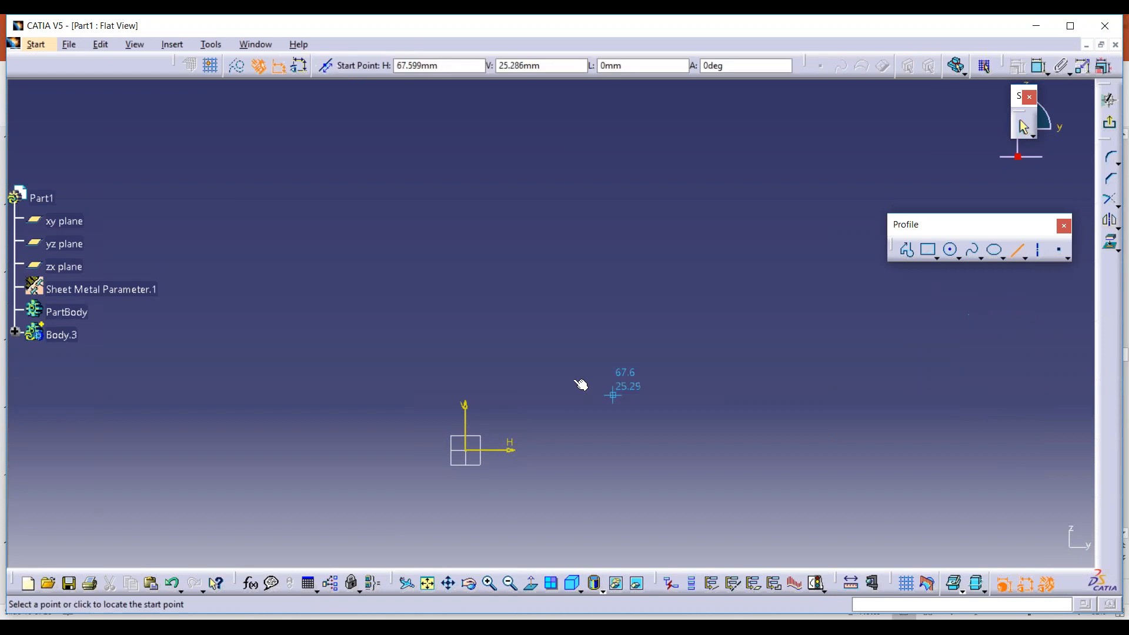
{"action": "left_click", "coordinate": [466, 202]}
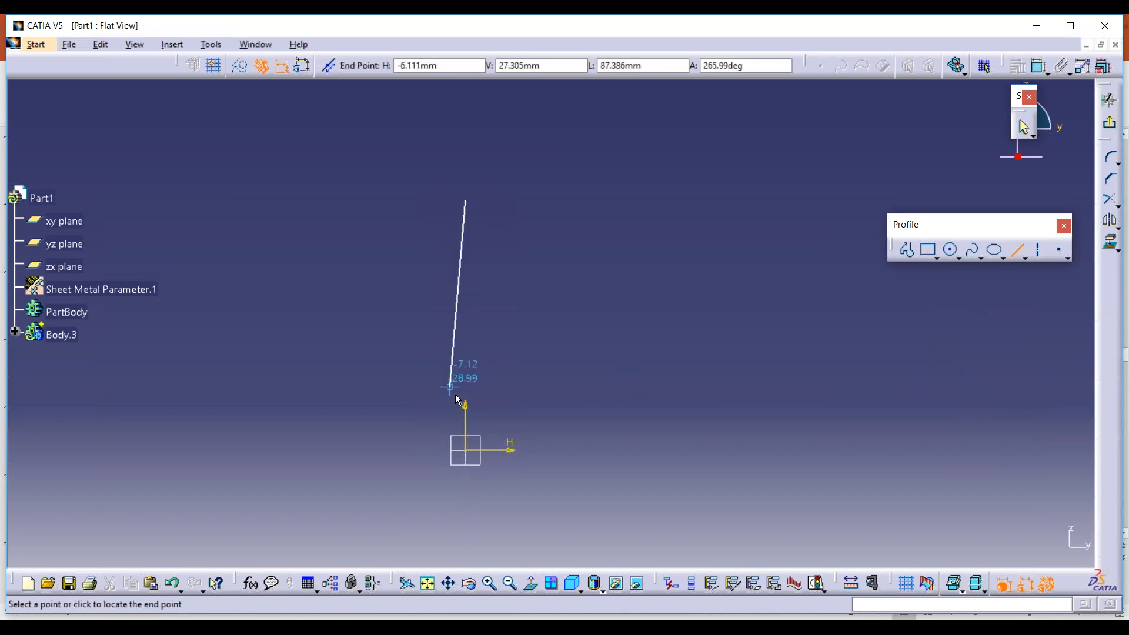
{"action": "left_click", "coordinate": [465, 406]}
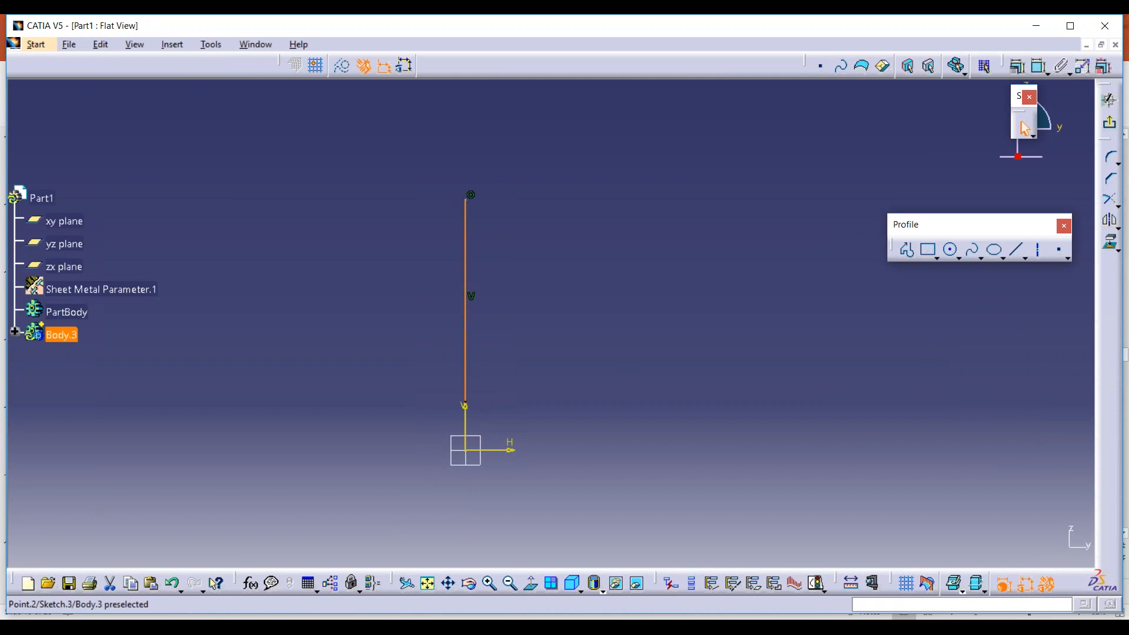
Step: Continue the line's lower end with a tangent arc of about 20 mm radius and a horizontal line along the horizontal axis, and finish the sketch
{"action": "left_click", "coordinate": [907, 250]}
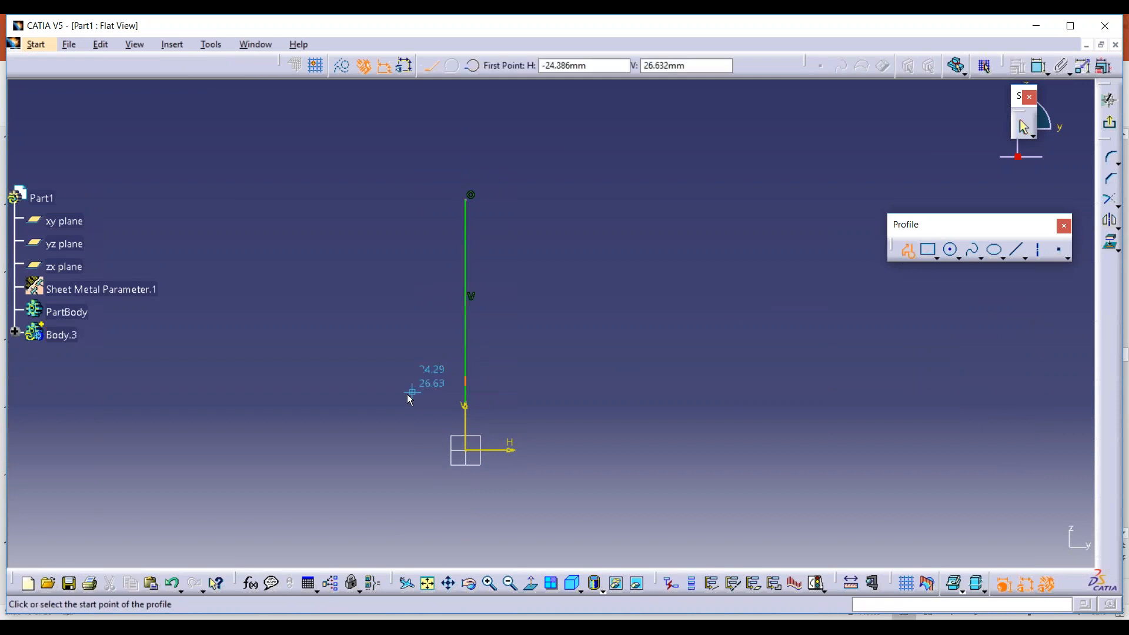
{"action": "left_click", "coordinate": [465, 405]}
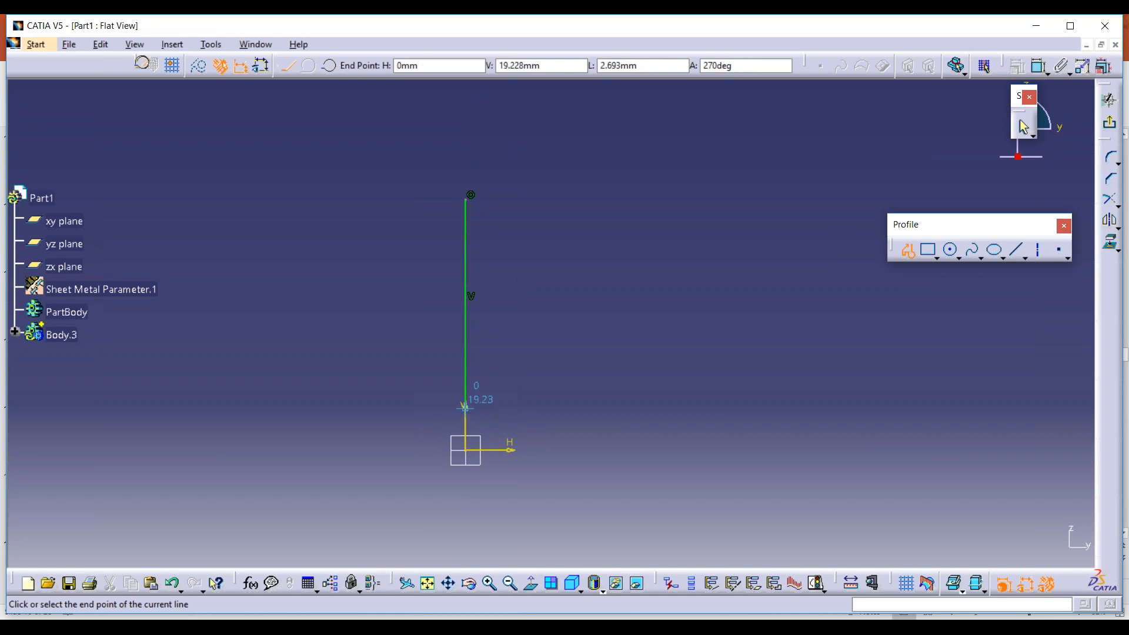
{"action": "left_click_drag", "start_coordinate": [502, 462], "coordinate": [510, 448]}
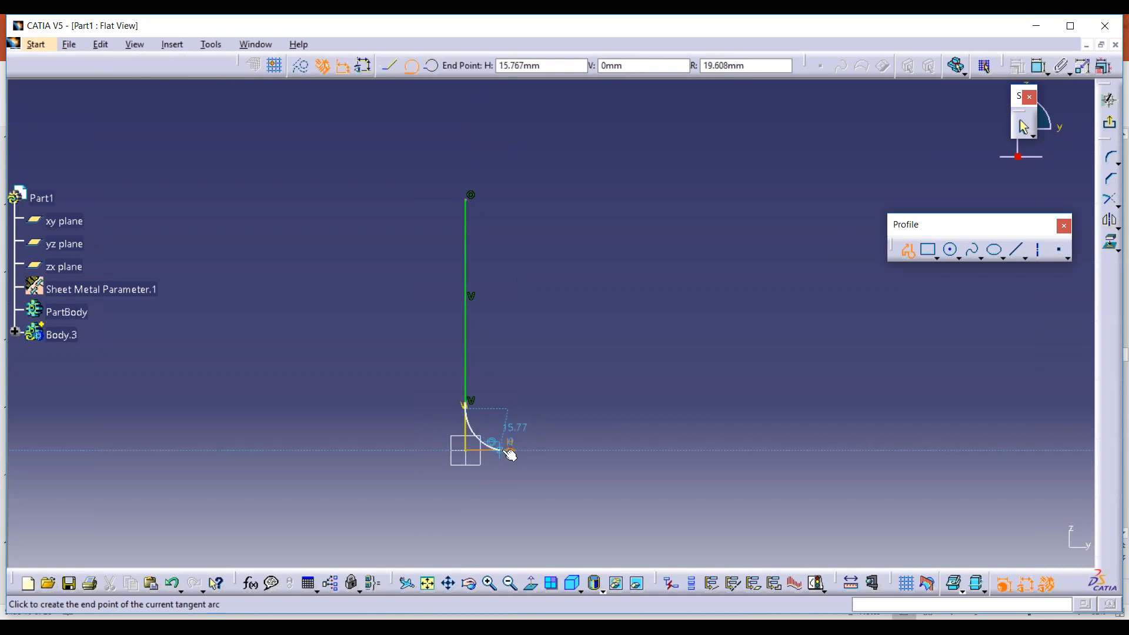
{"action": "left_click", "coordinate": [510, 451]}
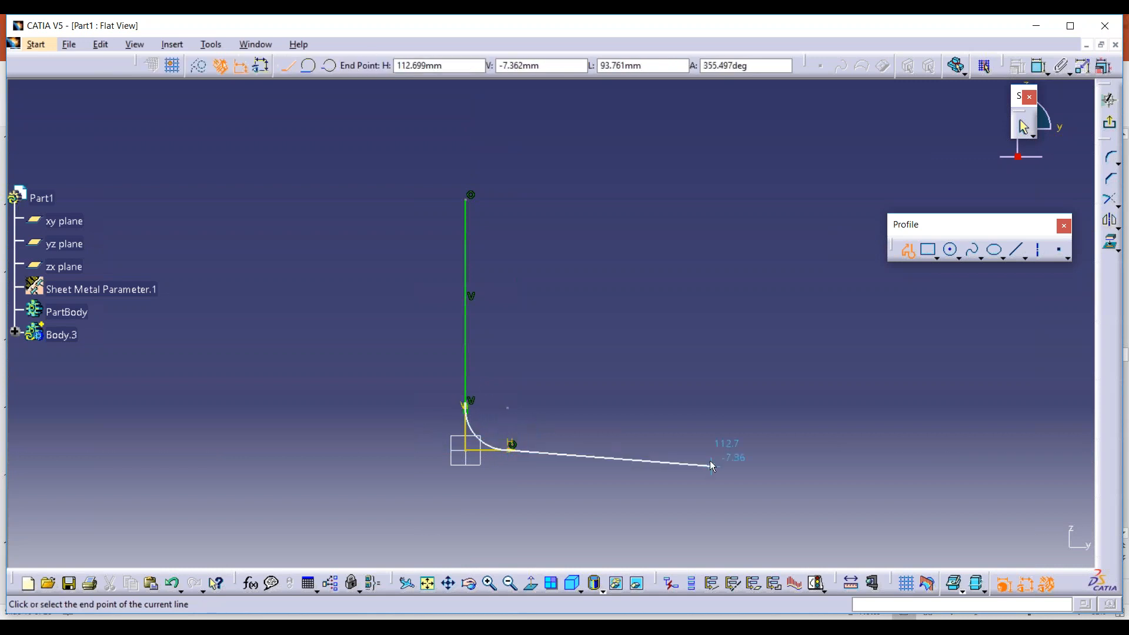
{"action": "double_click", "coordinate": [784, 450]}
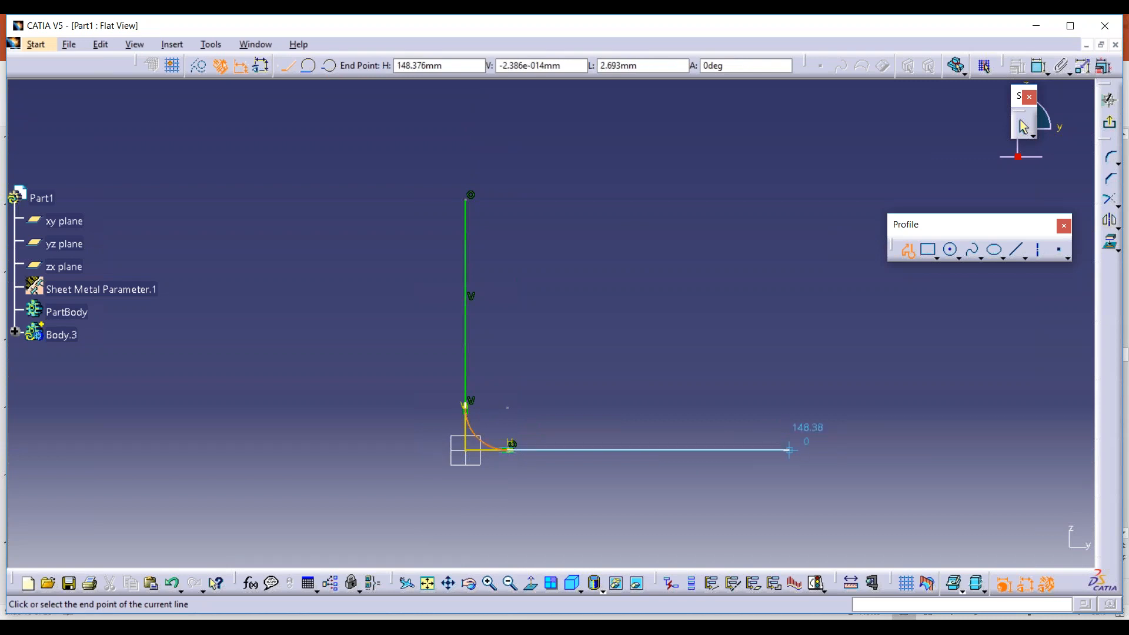
{"action": "double_click", "coordinate": [789, 451]}
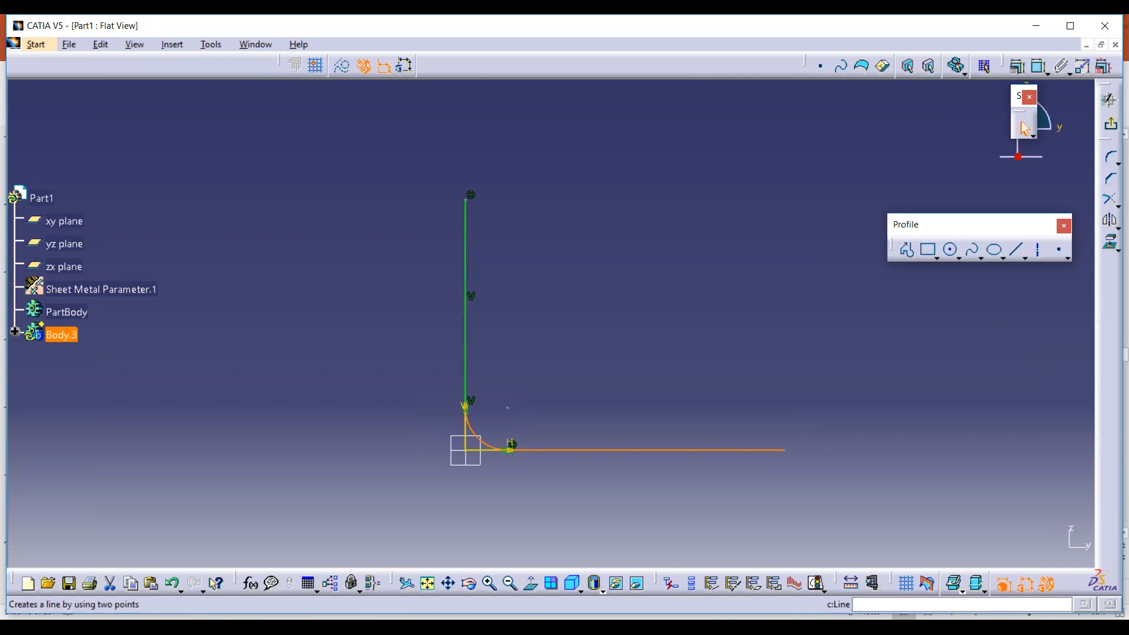
{"action": "left_click", "coordinate": [1113, 128]}
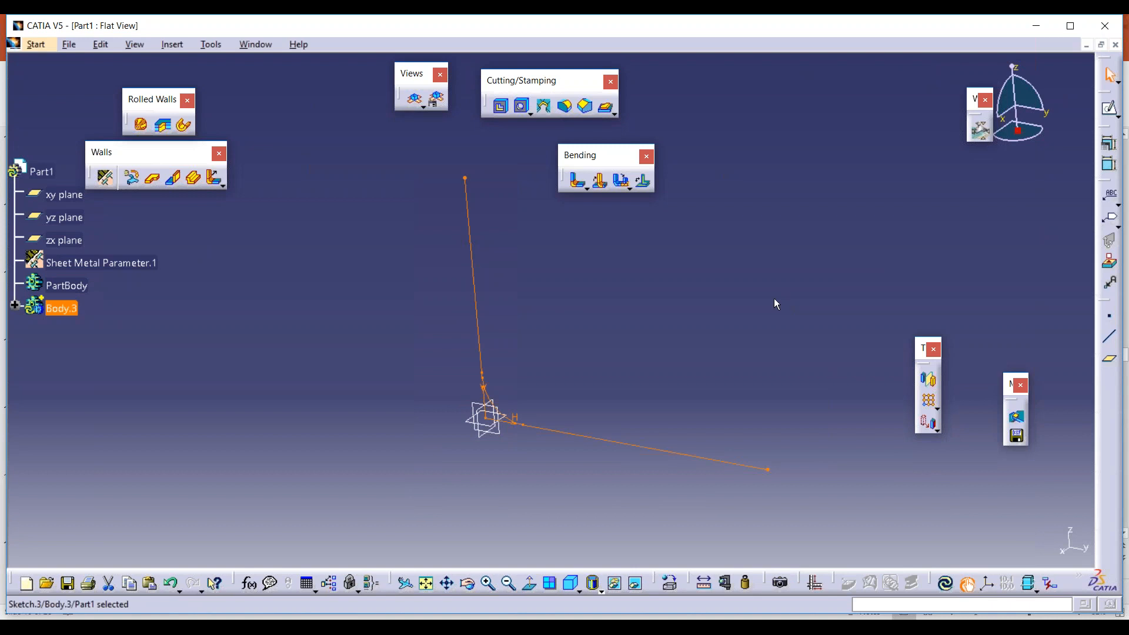
{"action": "left_click", "coordinate": [765, 229]}
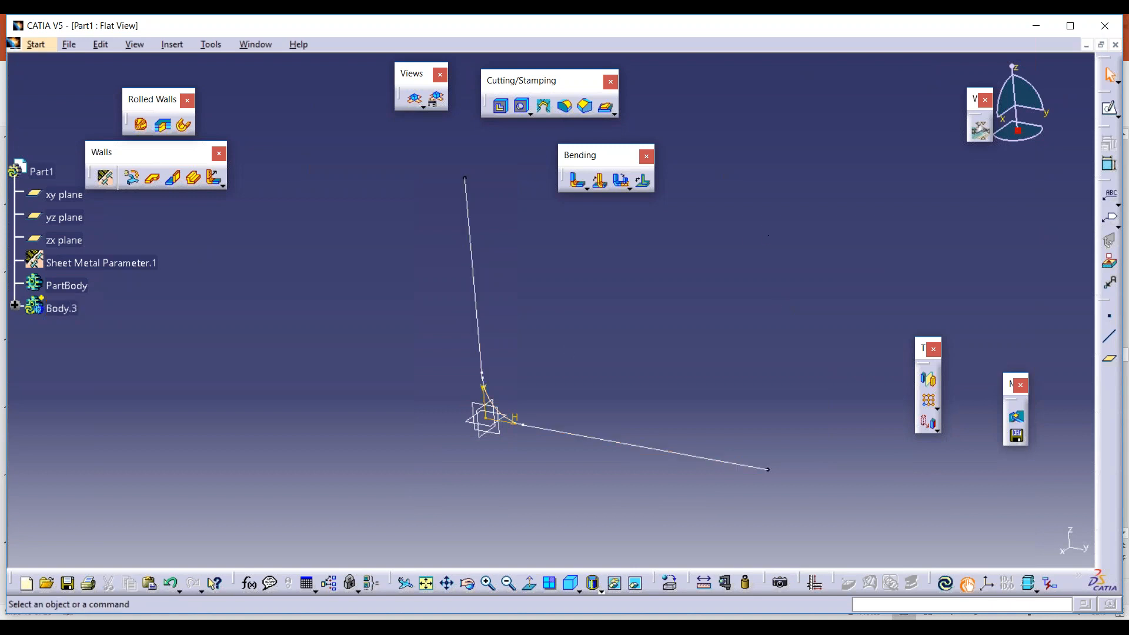
Step: Switch to the Part Design workbench
{"action": "left_click", "coordinate": [35, 44]}
{"action": "mouse_move", "coordinate": [101, 79]}
{"action": "left_click", "coordinate": [247, 79]}
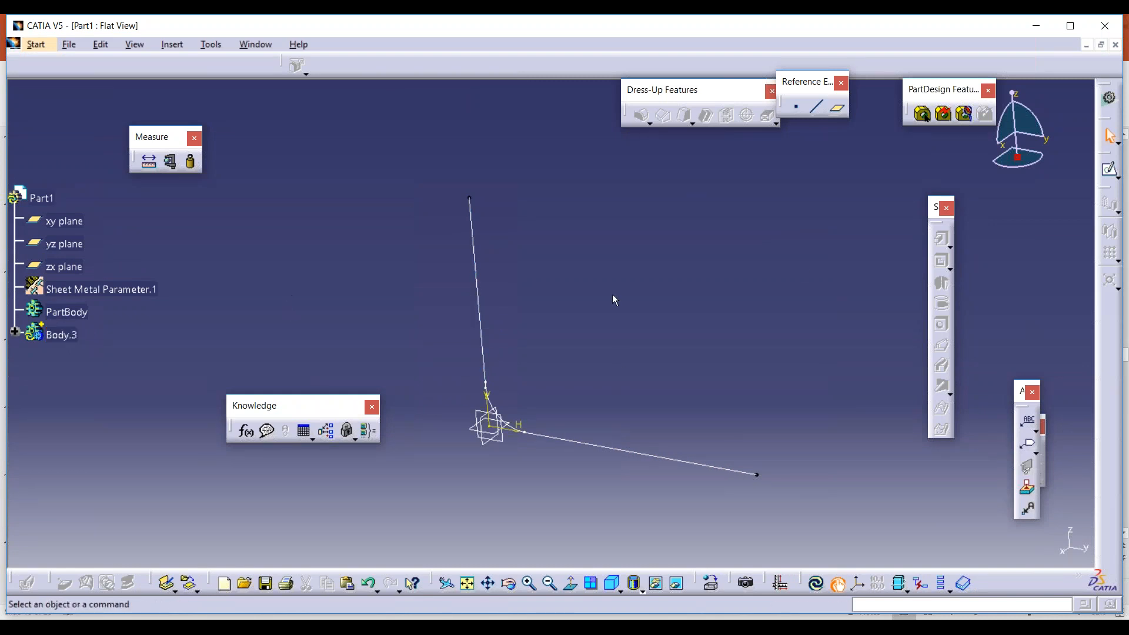
Step: Select the L-shaped sketch and its body, and reopen the sketch to check the profile before returning to the 3D view
{"action": "left_click", "coordinate": [482, 291]}
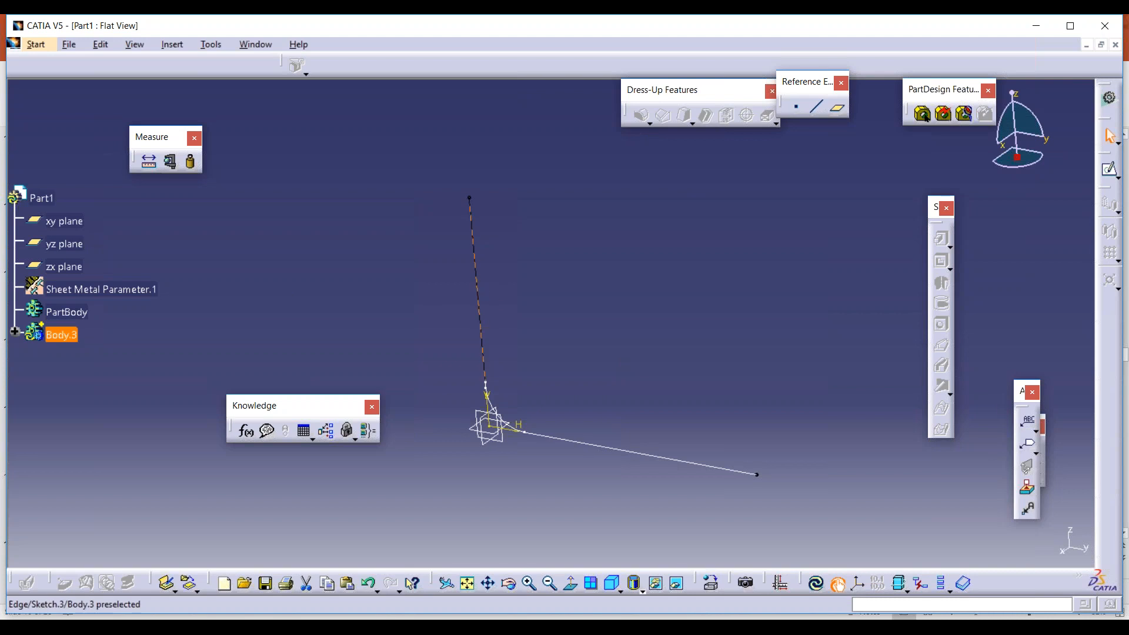
{"action": "left_click", "coordinate": [417, 284]}
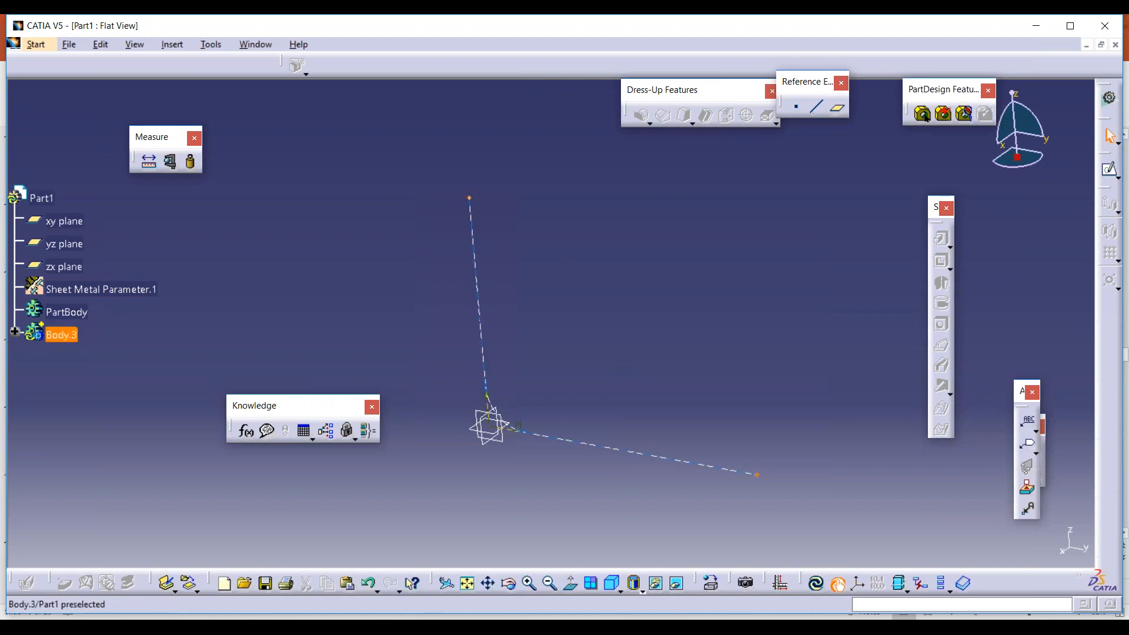
{"action": "left_click", "coordinate": [66, 335]}
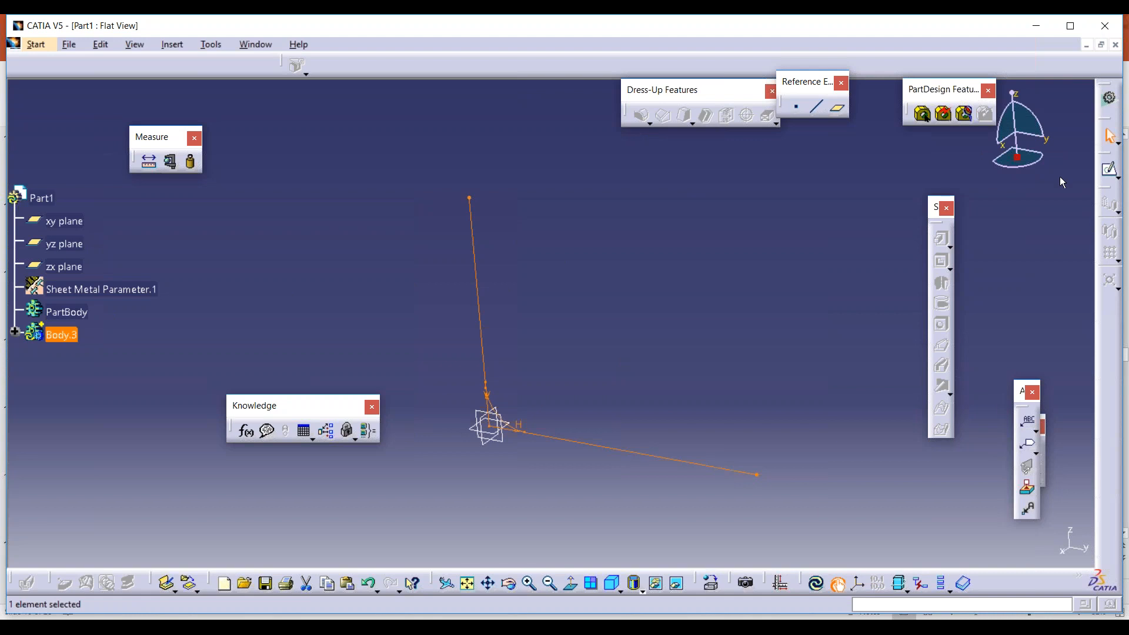
{"action": "left_click", "coordinate": [493, 312]}
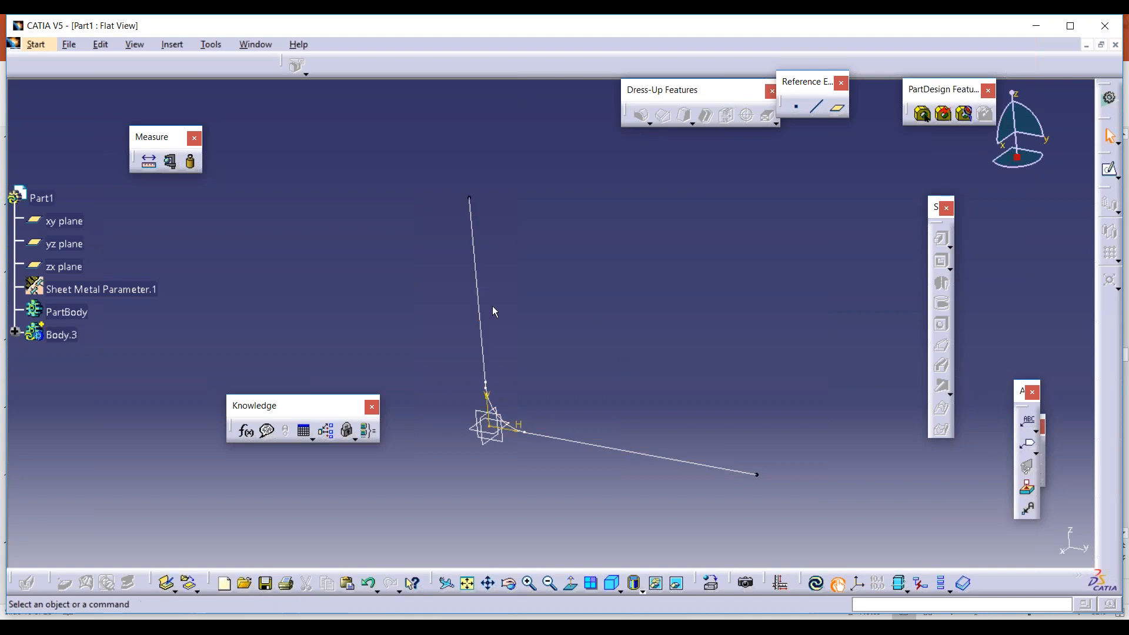
{"action": "double_click", "coordinate": [485, 271]}
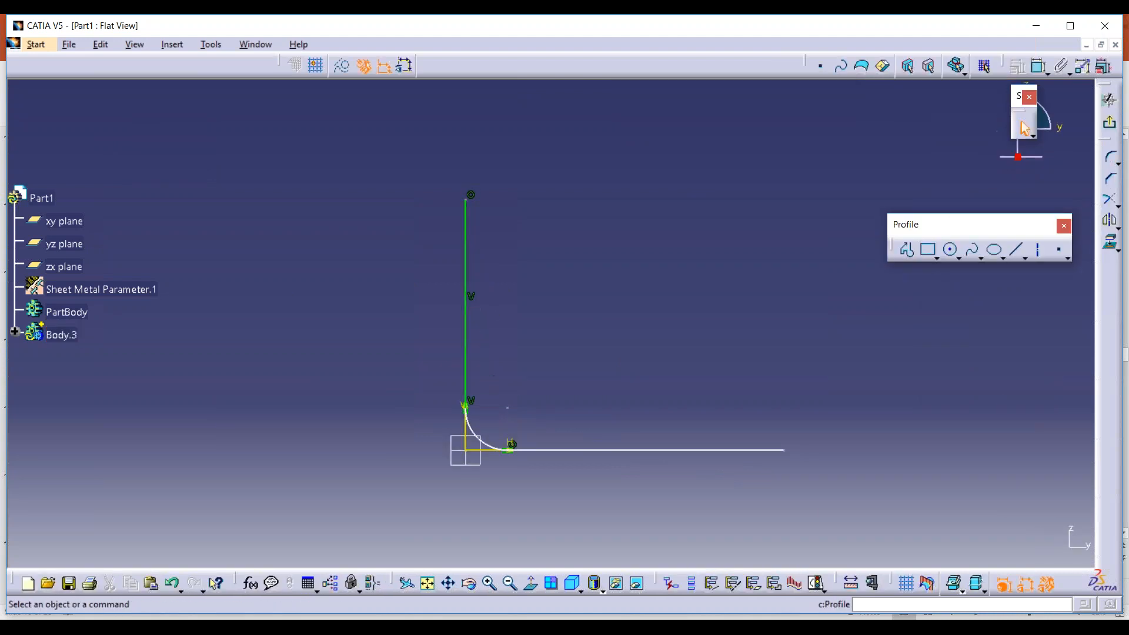
{"action": "left_click", "coordinate": [1109, 100]}
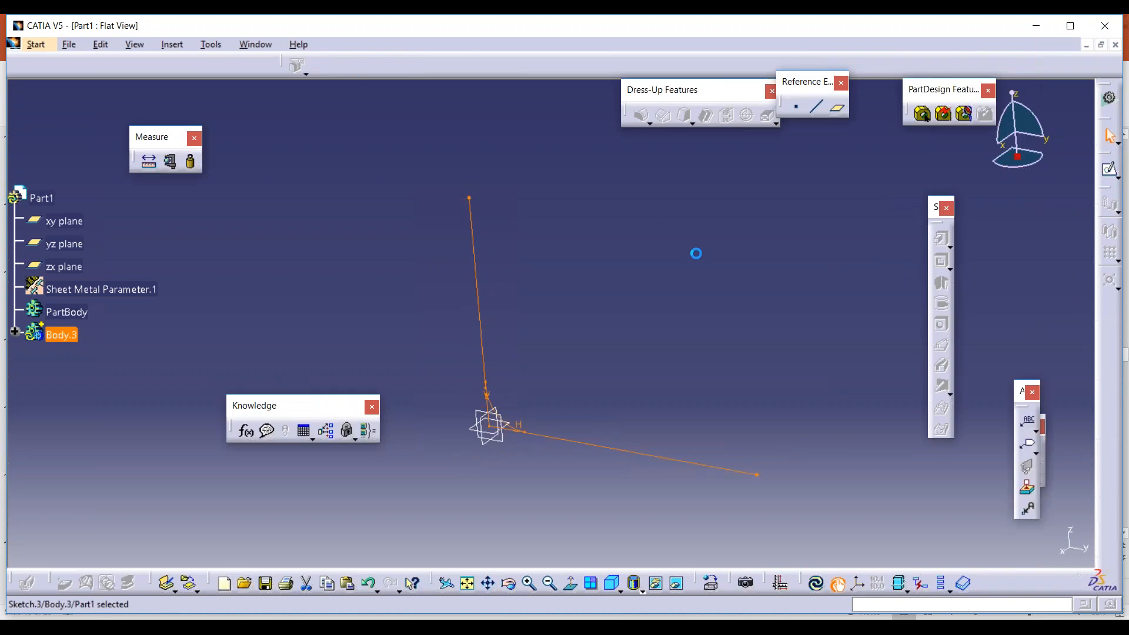
Step: Close the current part and create a new part in the Generative Sheetmetal Design workbench
{"action": "left_click", "coordinate": [1105, 26]}
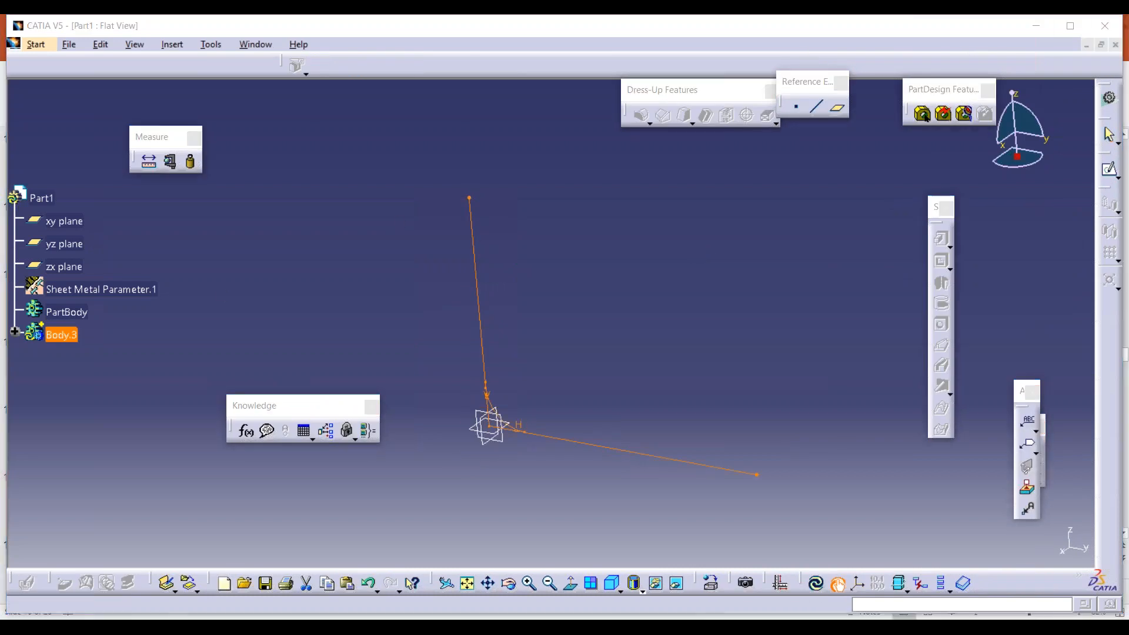
{"action": "left_click", "coordinate": [588, 355]}
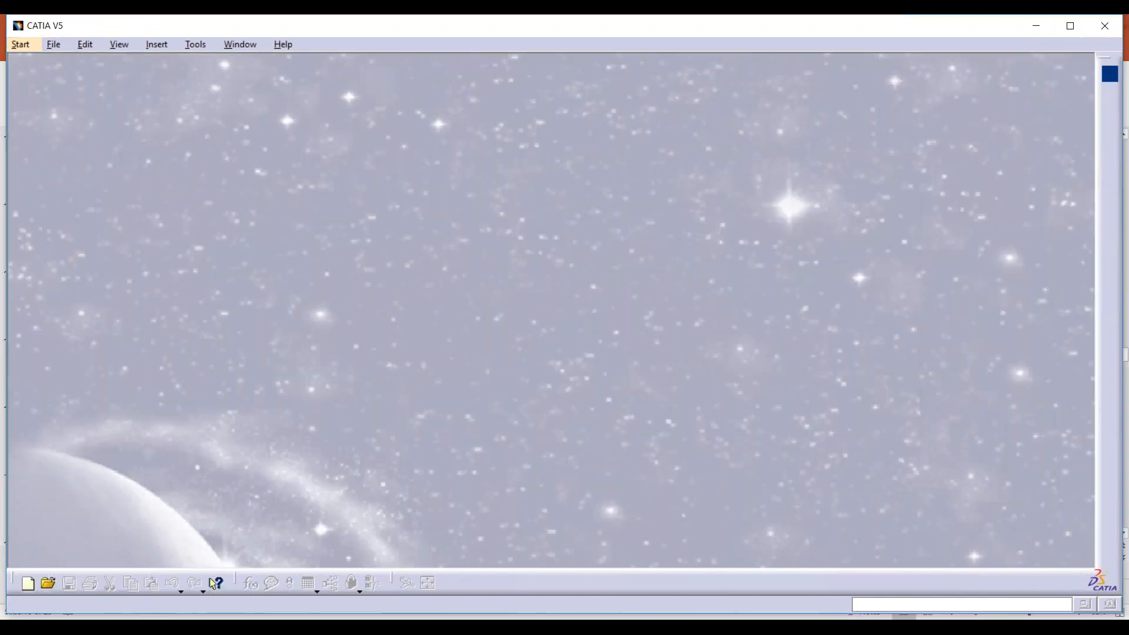
{"action": "left_click", "coordinate": [29, 46]}
{"action": "mouse_move", "coordinate": [58, 79]}
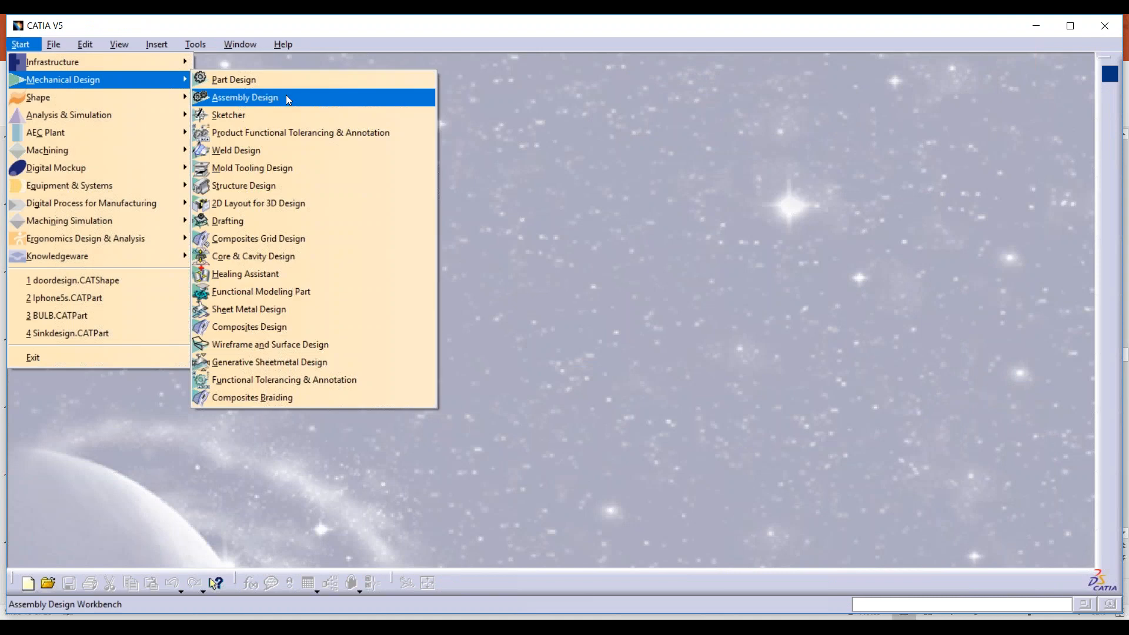
{"action": "left_click", "coordinate": [288, 362]}
{"action": "left_click", "coordinate": [1002, 542]}
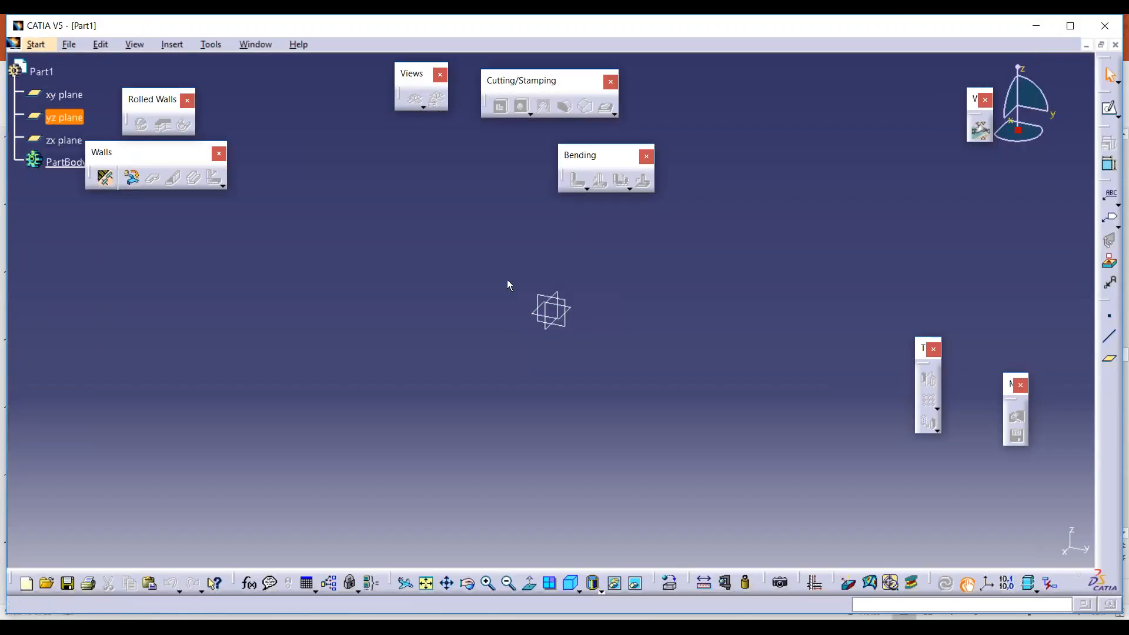
Step: Insert a new body into the part and open a sketch on the yz plane
{"action": "left_click", "coordinate": [172, 44]}
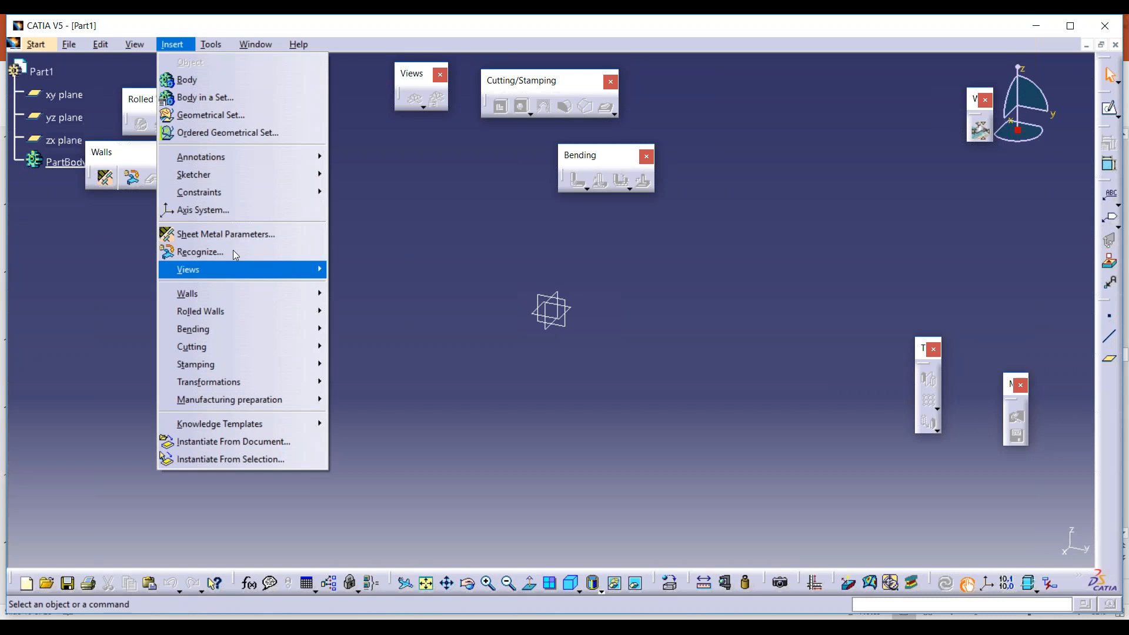
{"action": "left_click", "coordinate": [221, 79]}
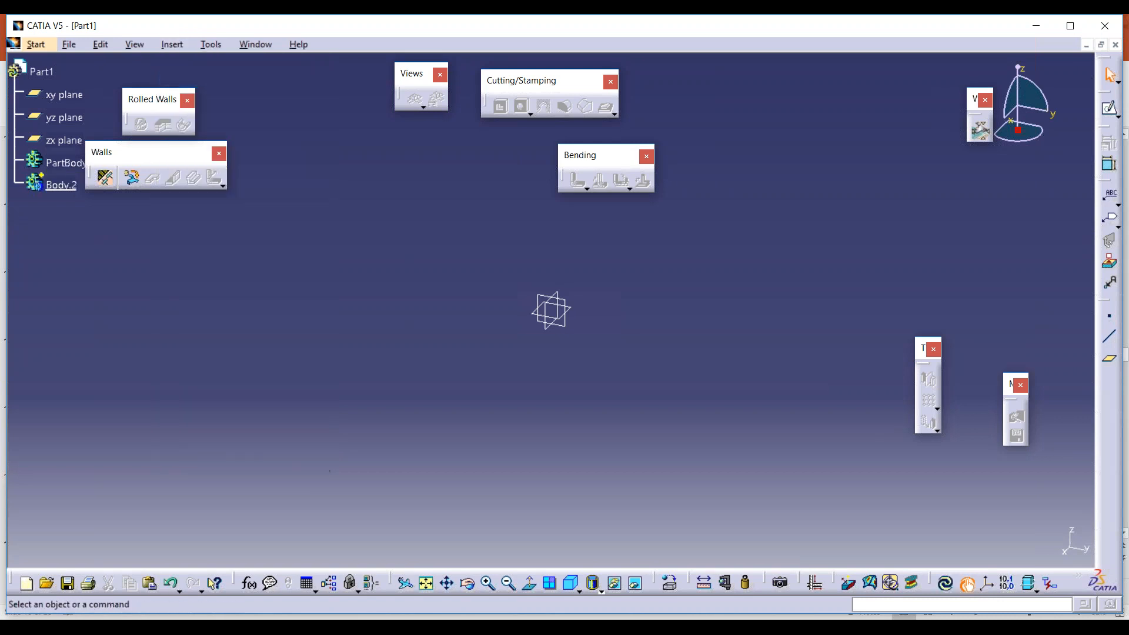
{"action": "left_click", "coordinate": [568, 304]}
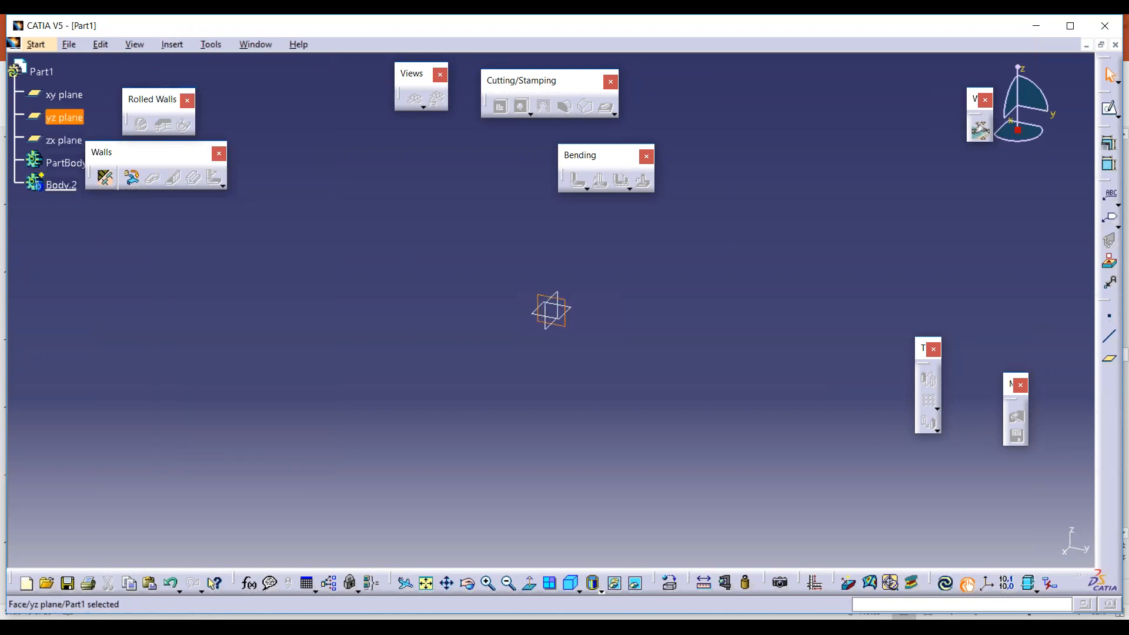
{"action": "left_click", "coordinate": [1110, 108]}
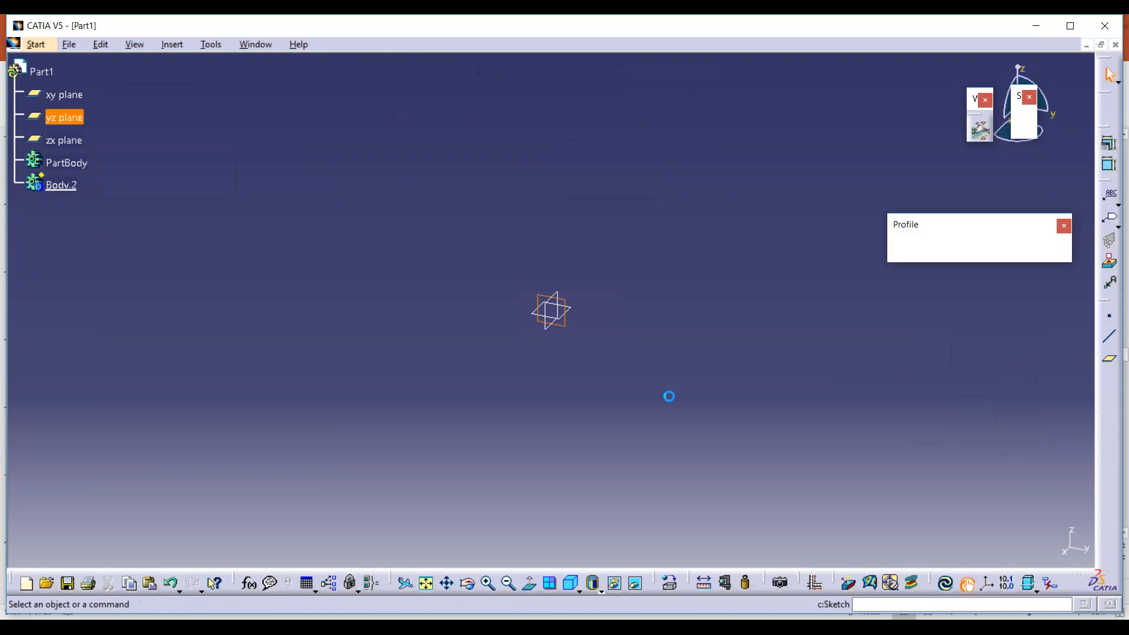
Step: Sketch an open L profile: a vertical line about 81 mm long, a tangent arc of about 20 mm radius and a horizontal line along the horizontal axis
{"action": "left_click", "coordinate": [906, 249]}
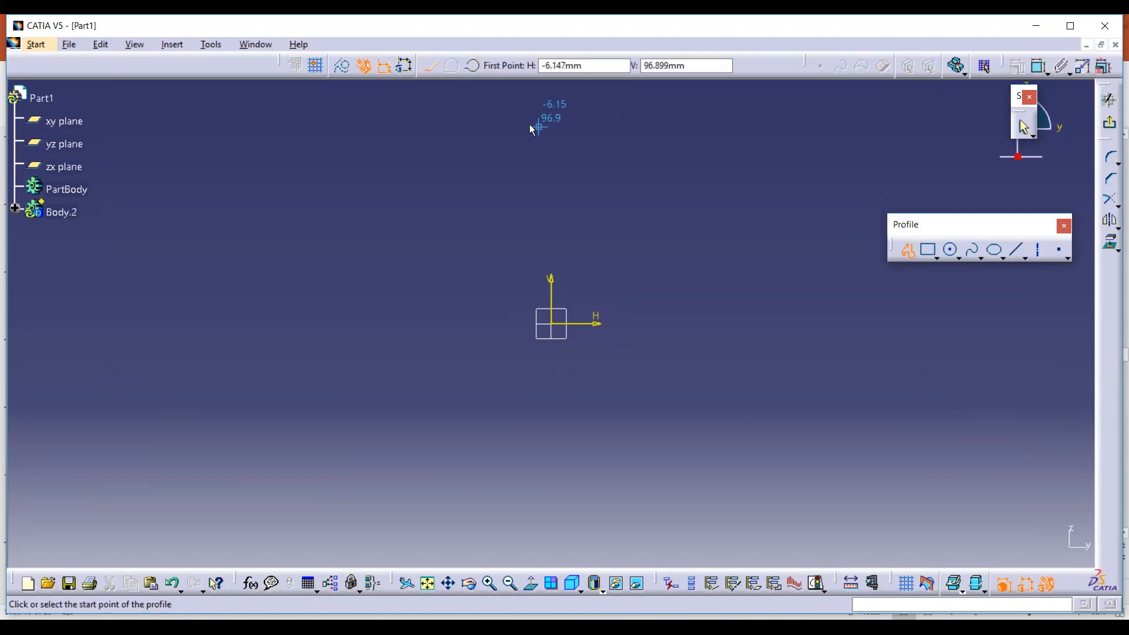
{"action": "left_click", "coordinate": [551, 119]}
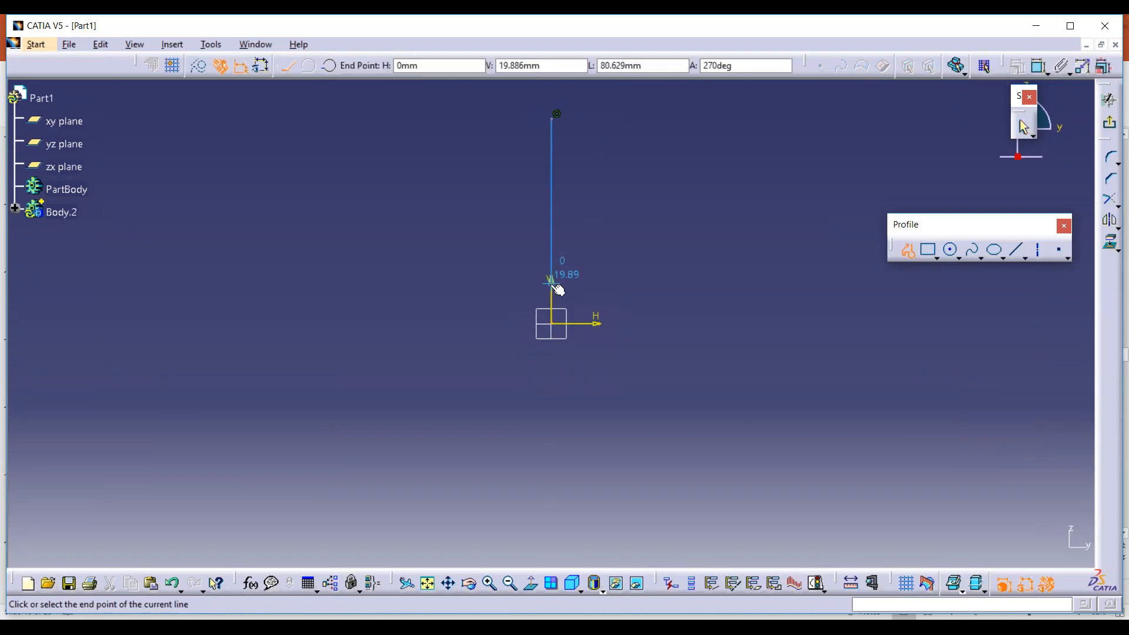
{"action": "left_click", "coordinate": [545, 280]}
{"action": "left_click", "coordinate": [597, 324]}
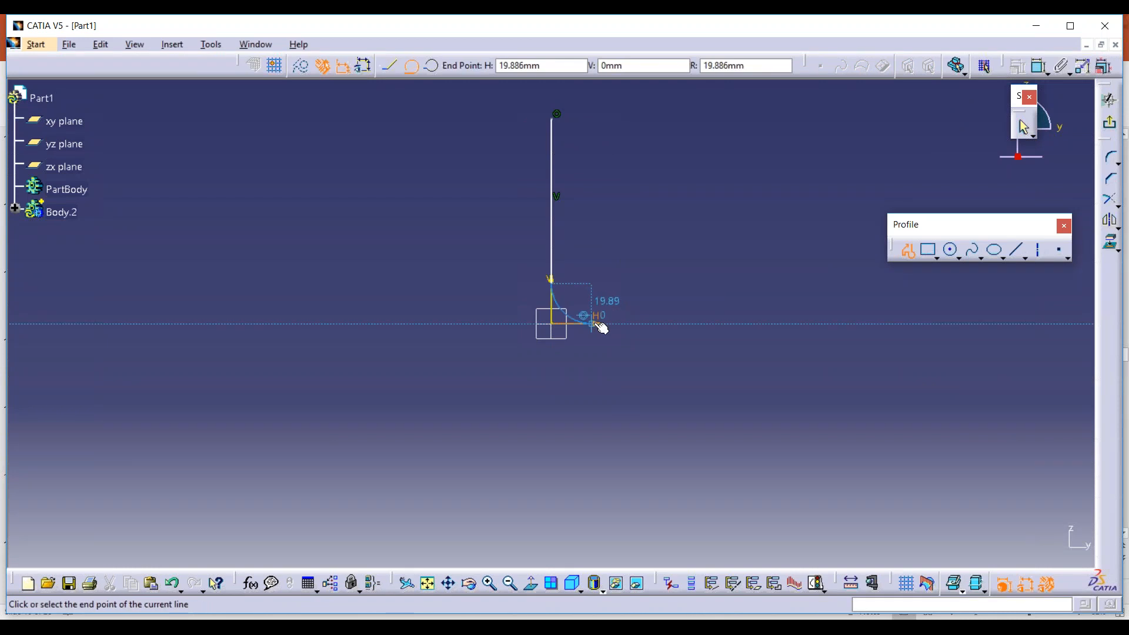
{"action": "left_click", "coordinate": [882, 325]}
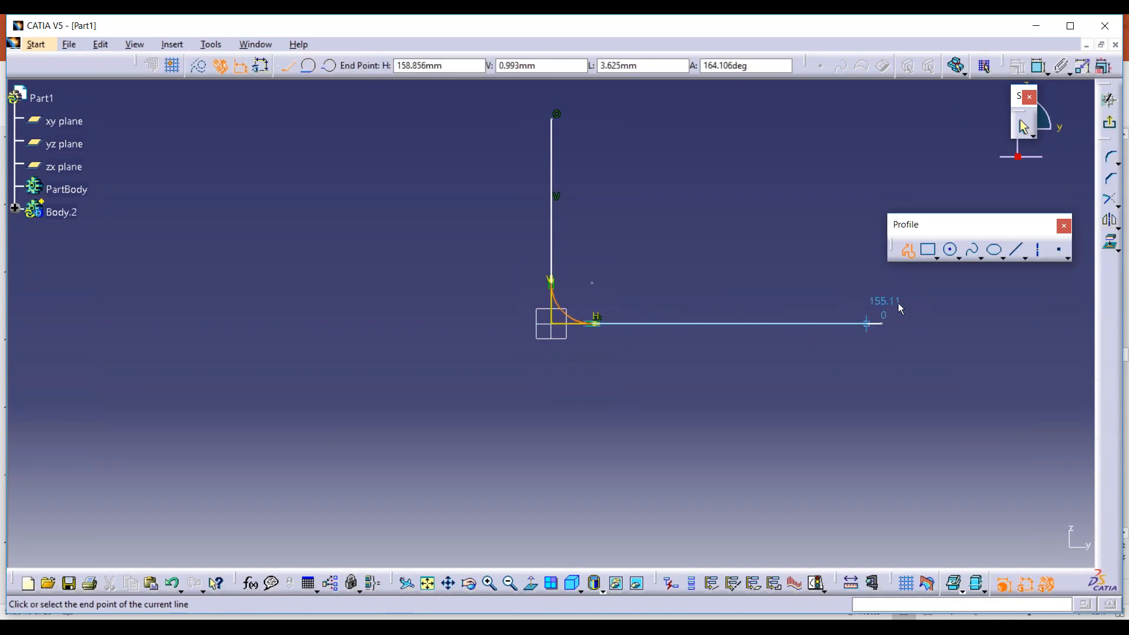
{"action": "left_click", "coordinate": [1109, 98]}
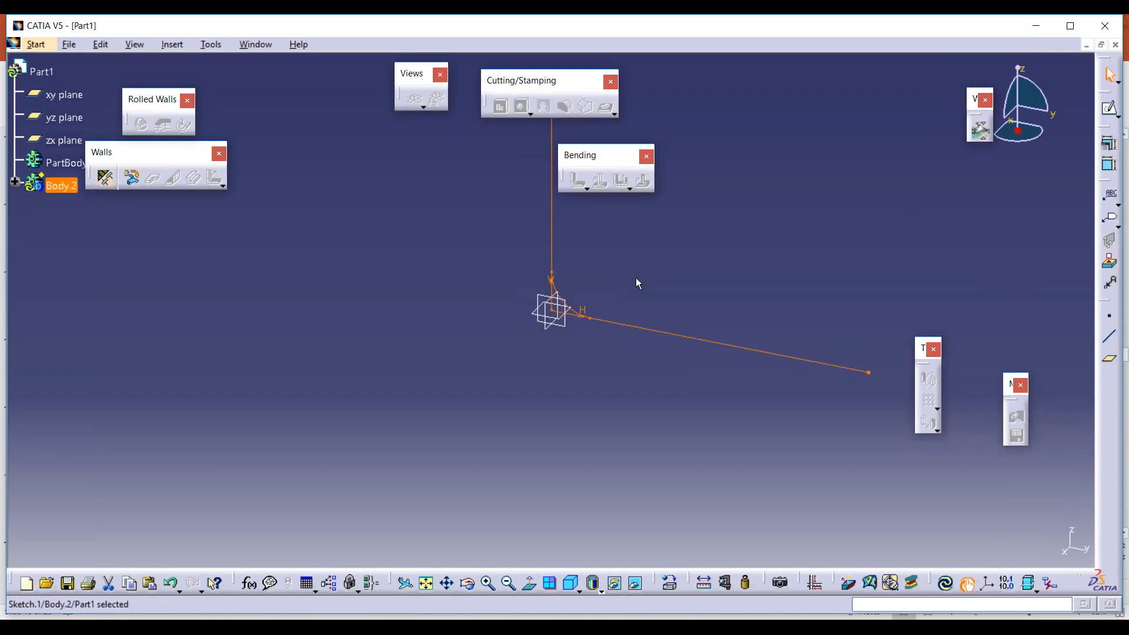
{"action": "mouse_move", "coordinate": [432, 228]}
{"action": "middle_mouse_down"}
{"action": "mouse_move", "coordinate": [427, 279]}
{"action": "mouse_move", "coordinate": [379, 316]}
{"action": "middle_mouse_up"}
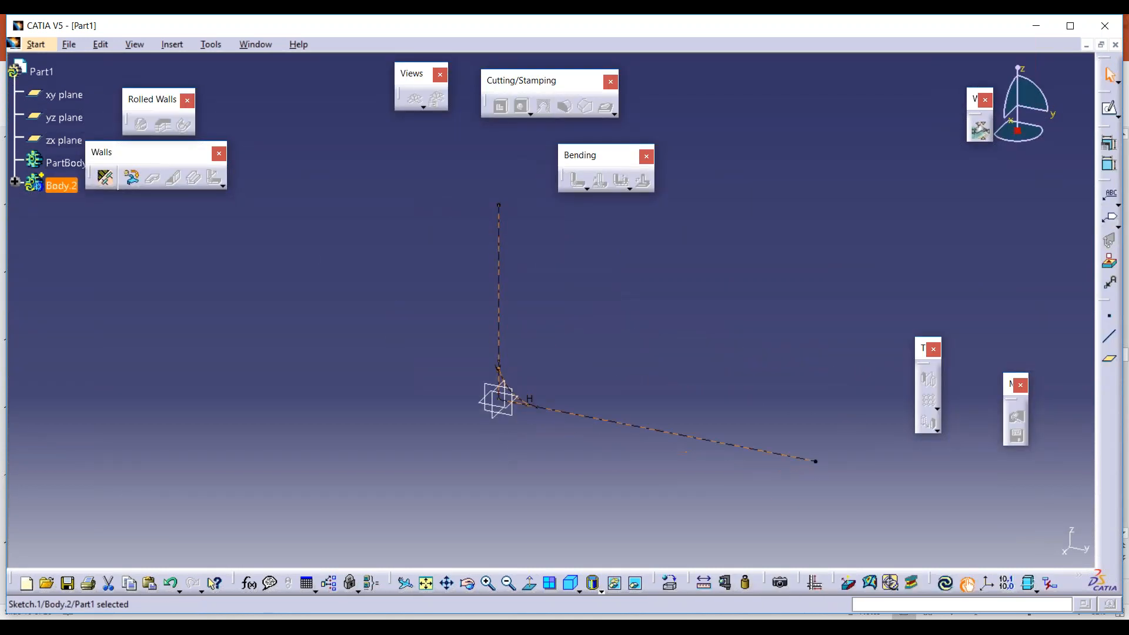
Step: Switch to the Part Design workbench with the L-shaped sketch selected
{"action": "left_click", "coordinate": [44, 47]}
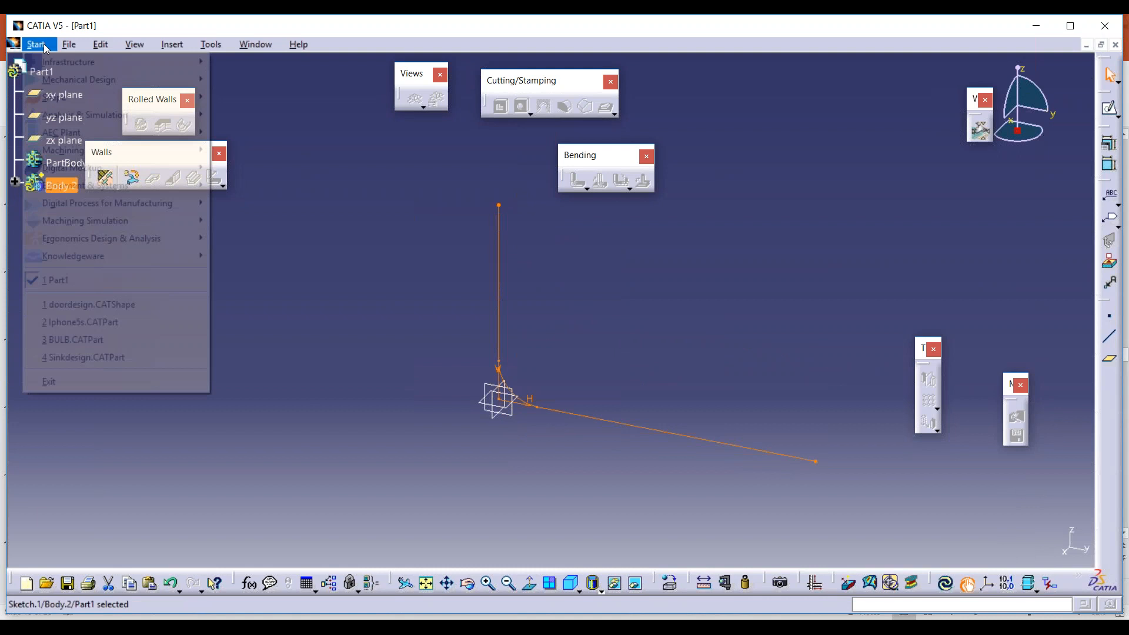
{"action": "mouse_move", "coordinate": [147, 79]}
{"action": "left_click", "coordinate": [264, 79]}
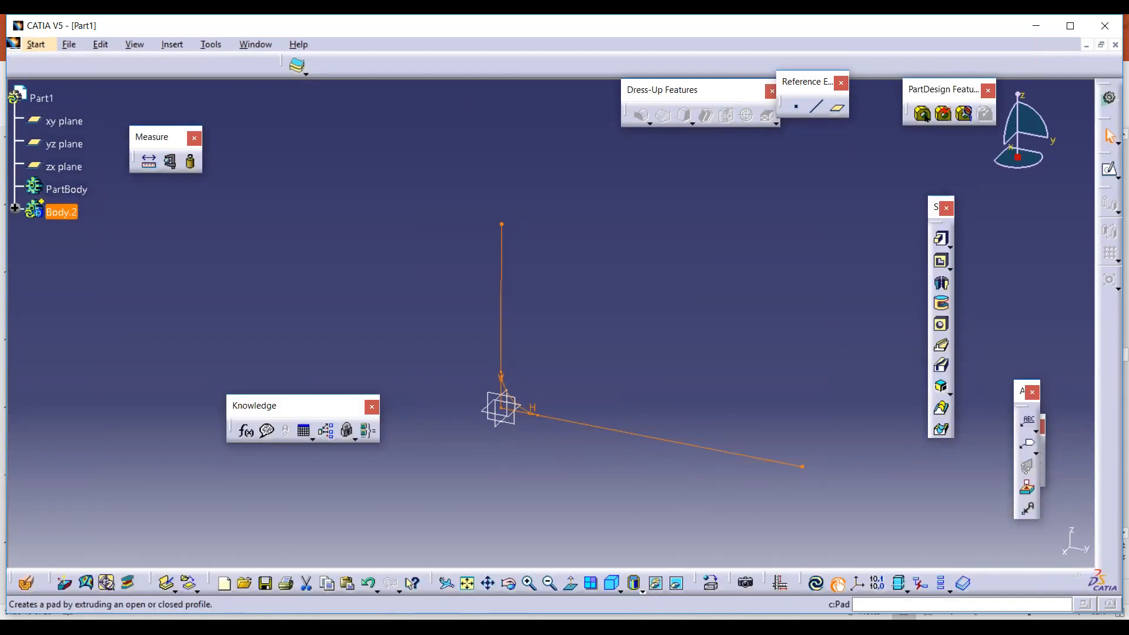
Step: Start a pad of the L-shaped sketch as a thick profile with mirrored extent
{"action": "left_click", "coordinate": [941, 238]}
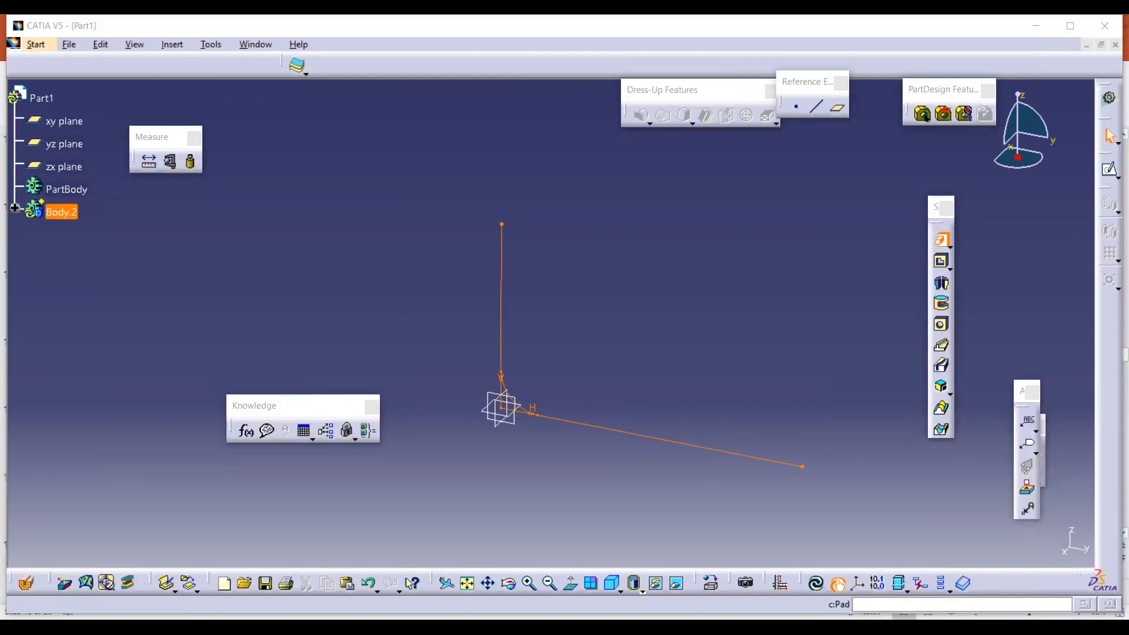
{"action": "left_click", "coordinate": [599, 361]}
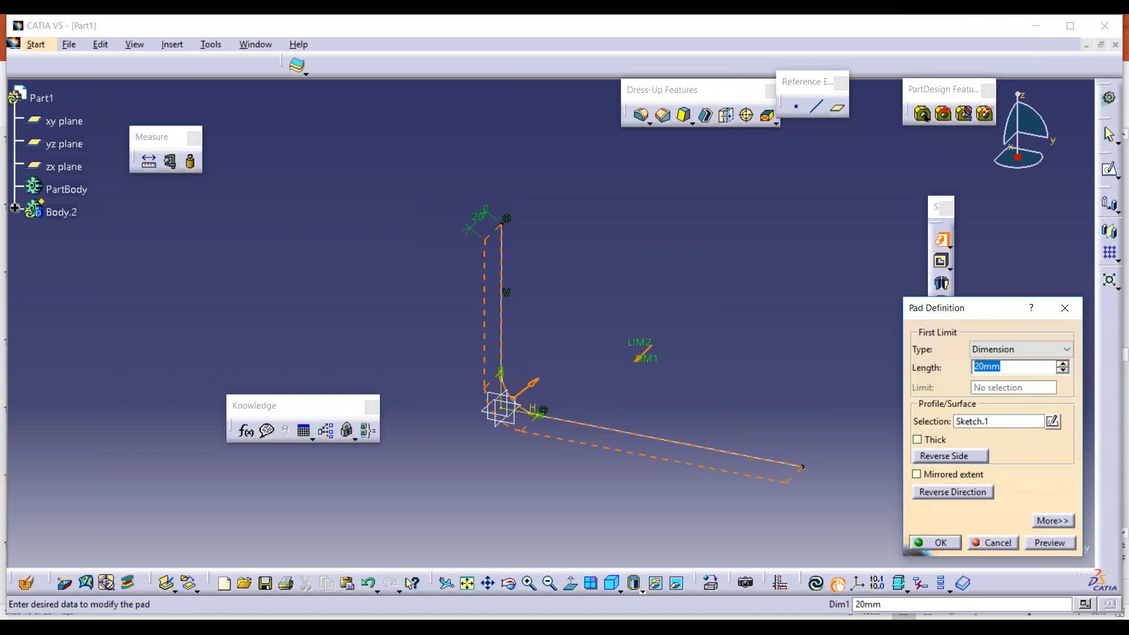
{"action": "middle_click_drag", "start_coordinate": [756, 362], "coordinate": [727, 282]}
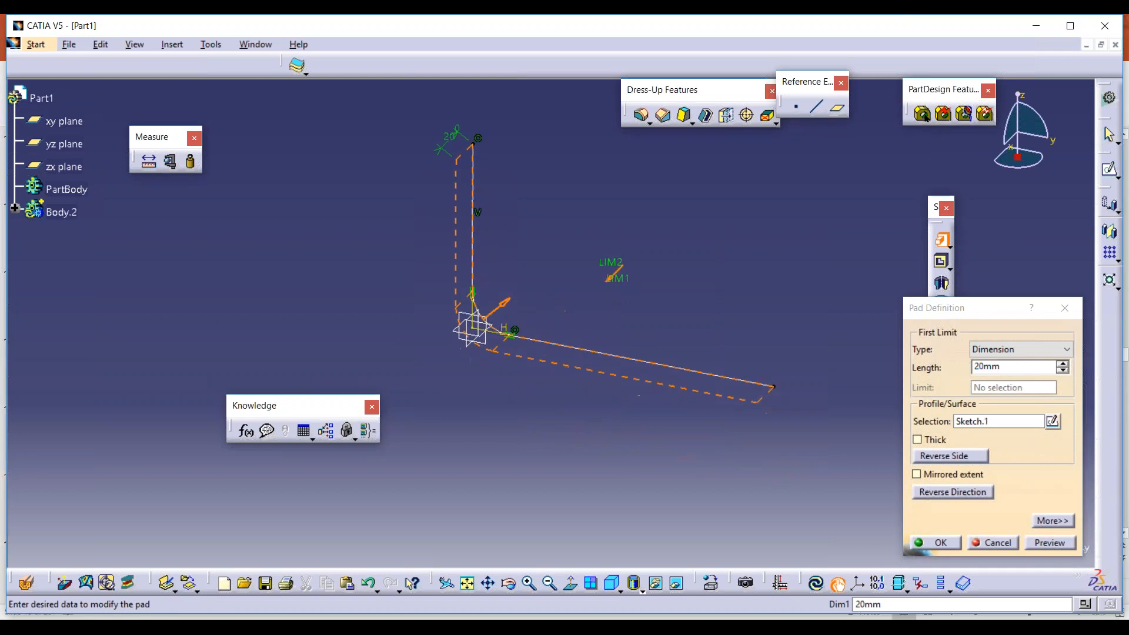
{"action": "left_click", "coordinate": [924, 442]}
{"action": "left_click_drag", "start_coordinate": [941, 307], "coordinate": [864, 129]}
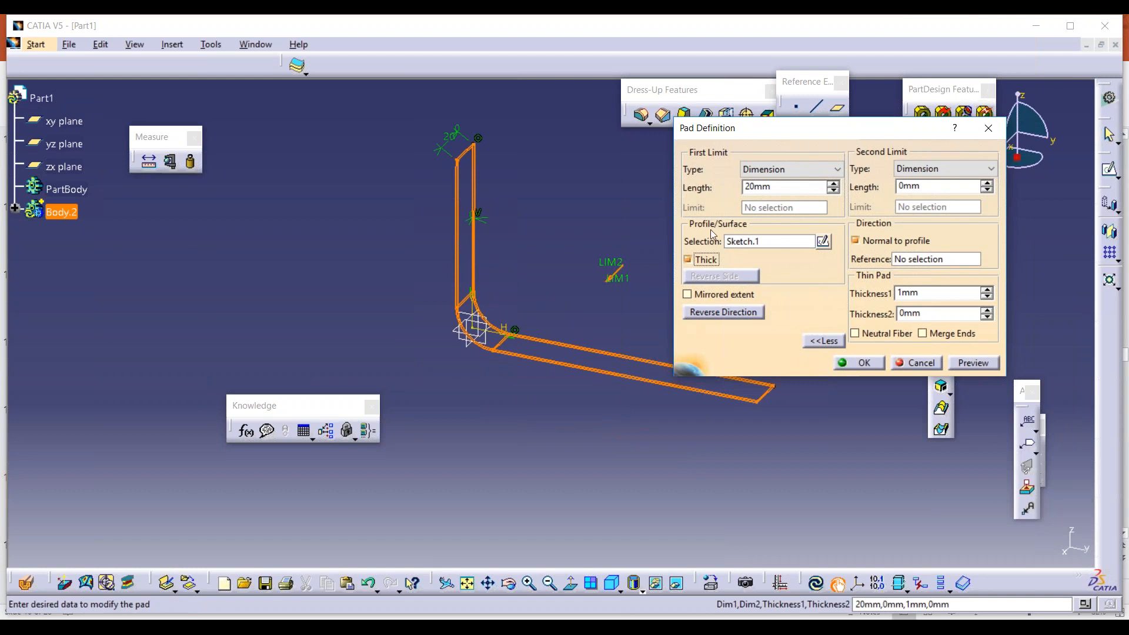
{"action": "left_click", "coordinate": [703, 296]}
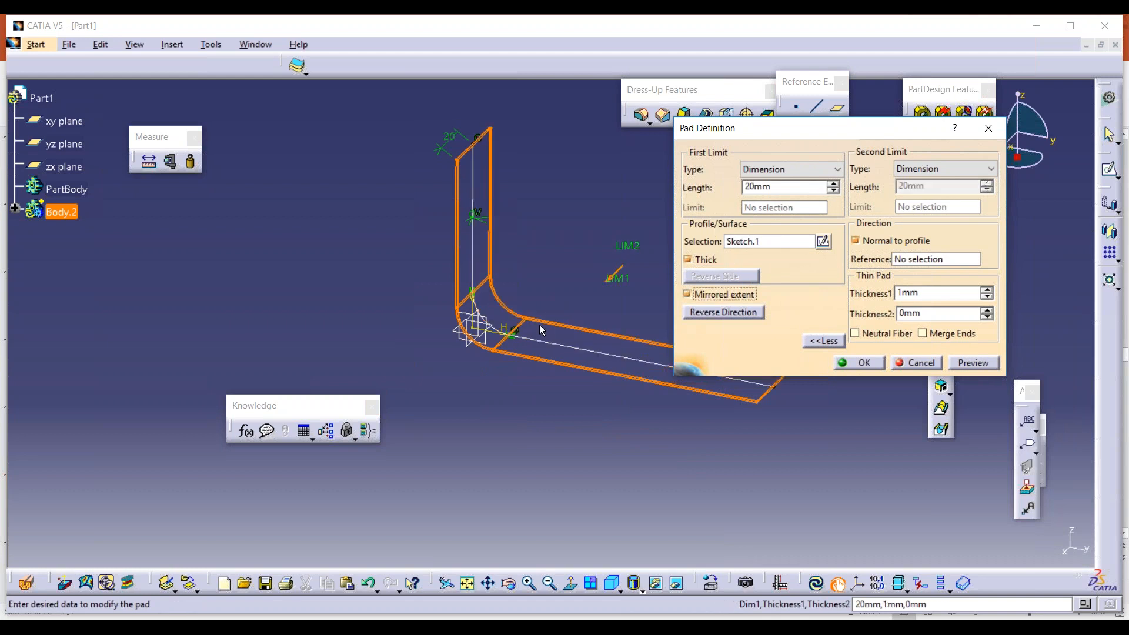
Step: Set the pad's length to 100 mm, keep its thickness at 1 mm, and create the pad
{"action": "double_click", "coordinate": [759, 187]}
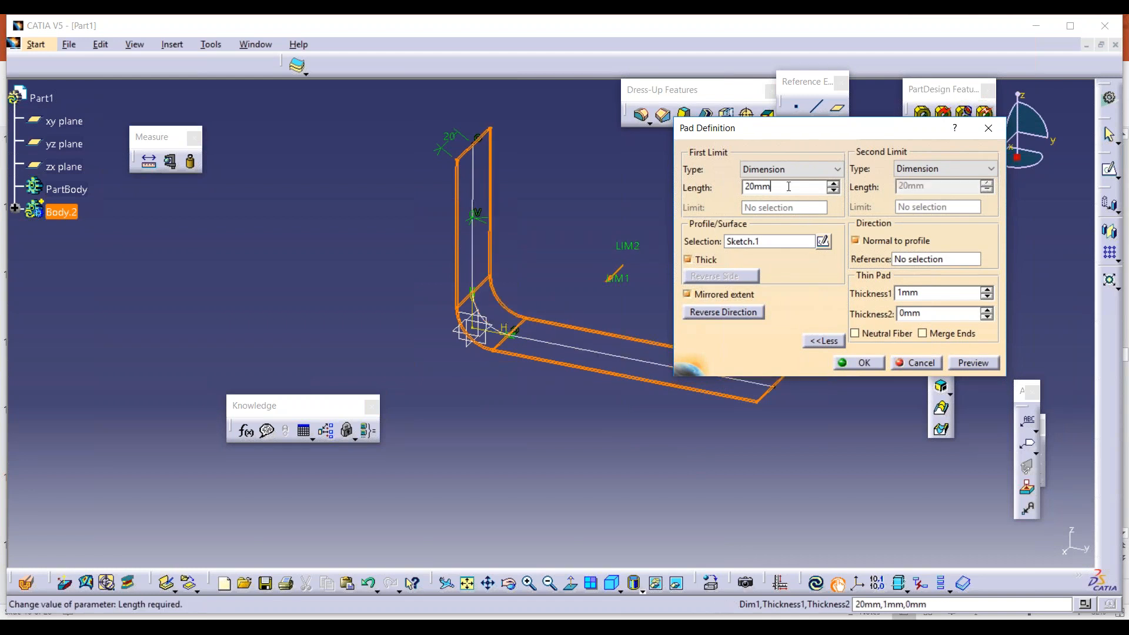
{"action": "type", "text": "100"}
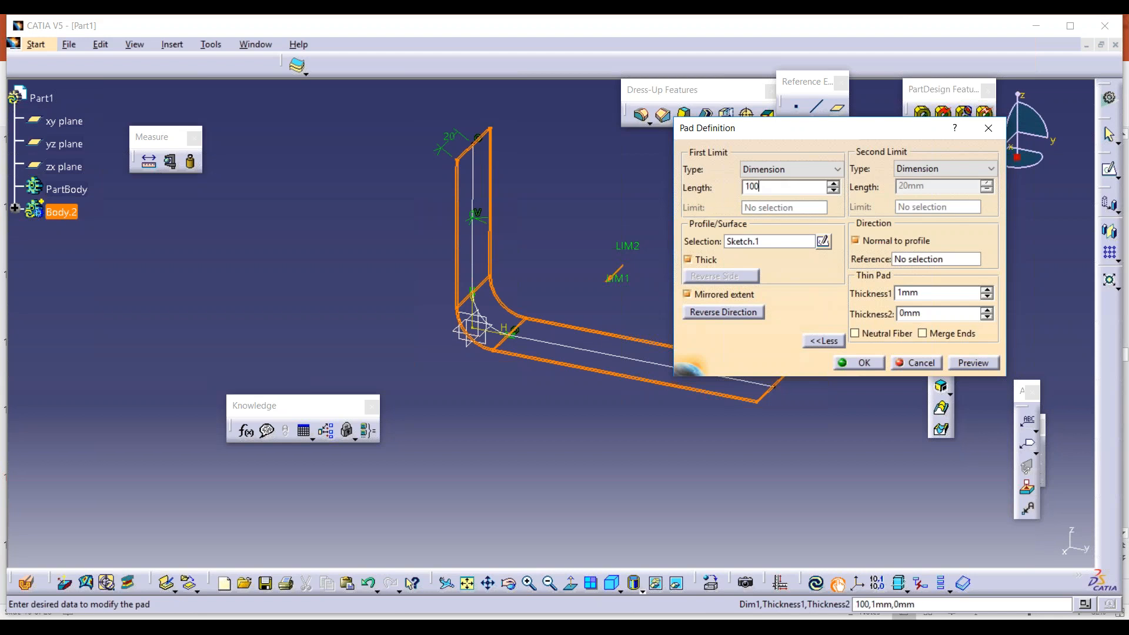
{"action": "key", "text": "Return"}
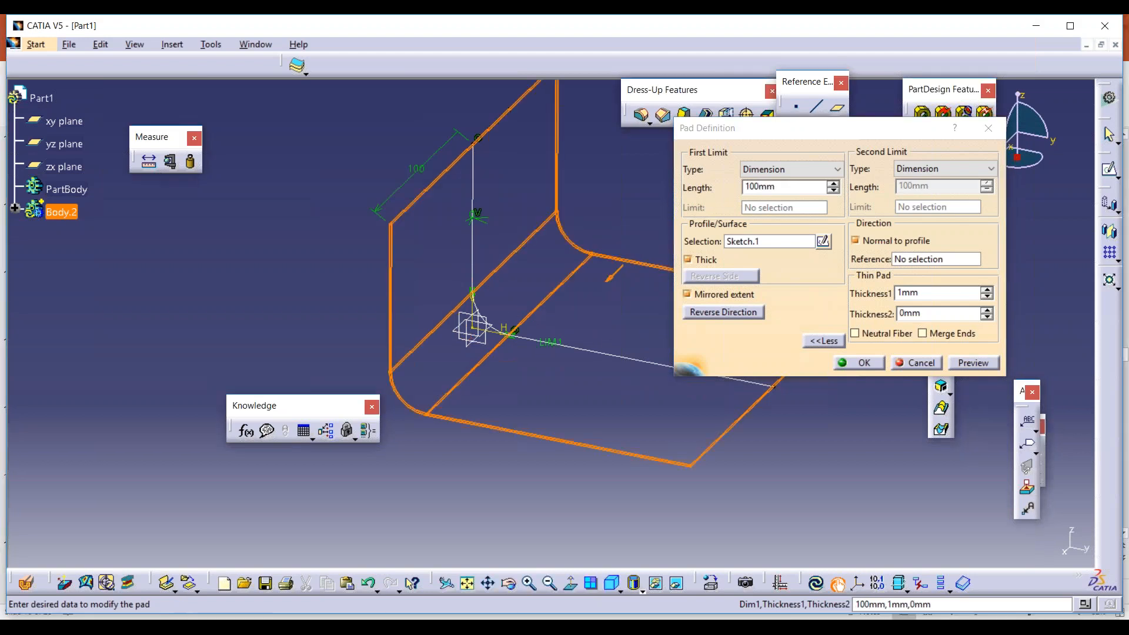
{"action": "double_click", "coordinate": [931, 294]}
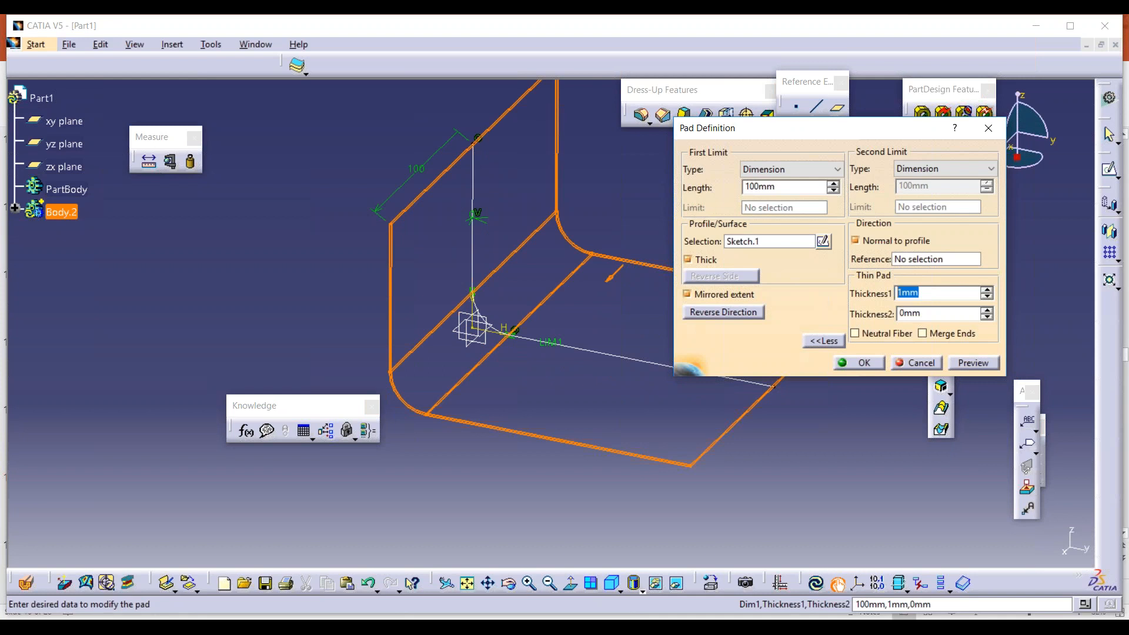
{"action": "left_click", "coordinate": [866, 362]}
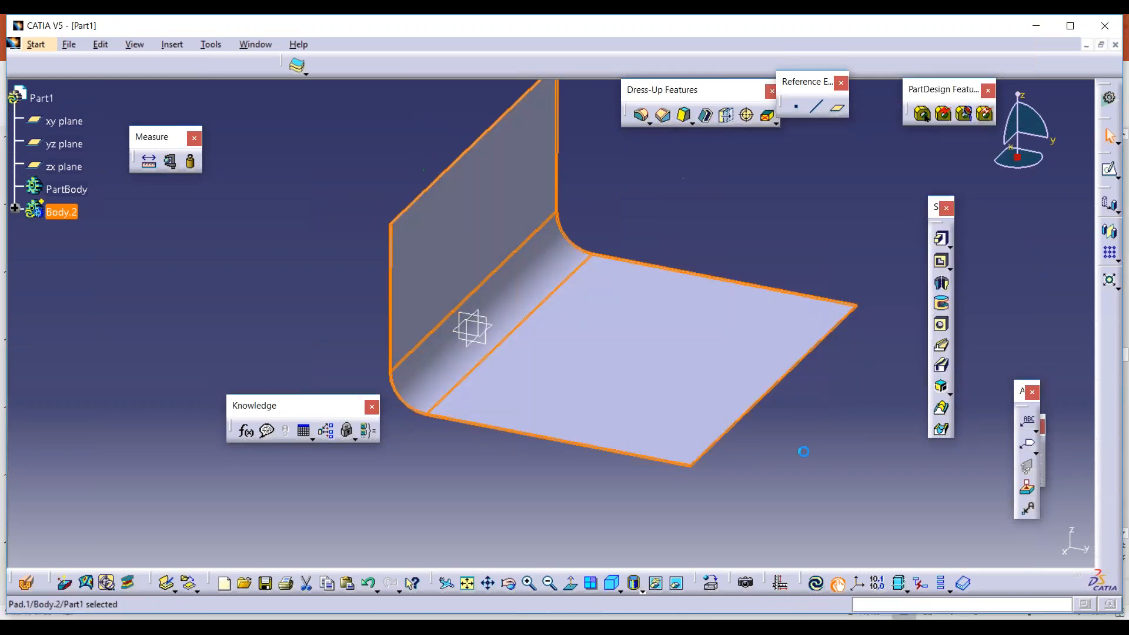
{"action": "middle_click_drag", "start_coordinate": [608, 386], "coordinate": [582, 379]}
{"action": "left_click", "coordinate": [170, 162]}
{"action": "key", "text": "Escape"}
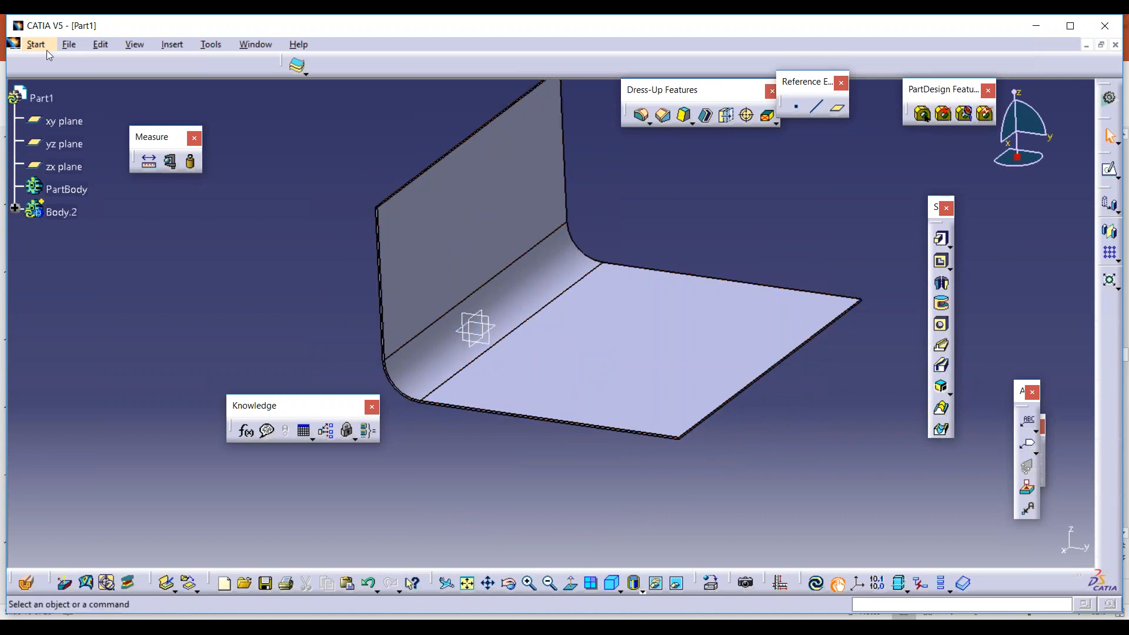
Step: Switch to the Generative Sheetmetal Design workbench and define the sheet metal parameters with 1 mm thickness and 4 mm default bend radius
{"action": "left_click", "coordinate": [35, 44]}
{"action": "mouse_move", "coordinate": [67, 82]}
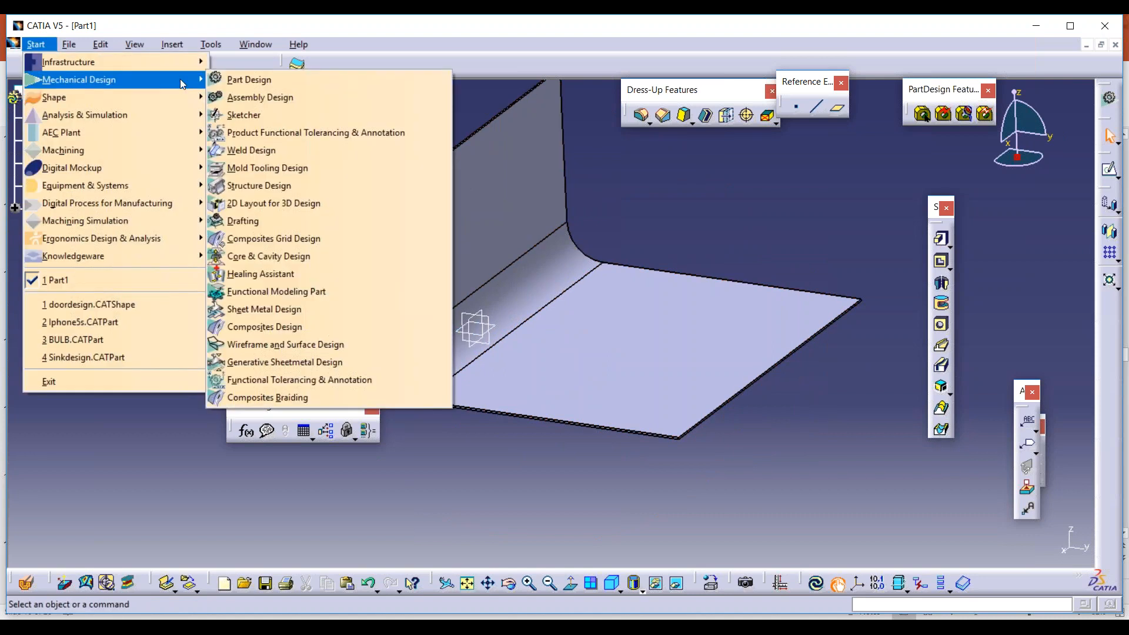
{"action": "left_click", "coordinate": [307, 361]}
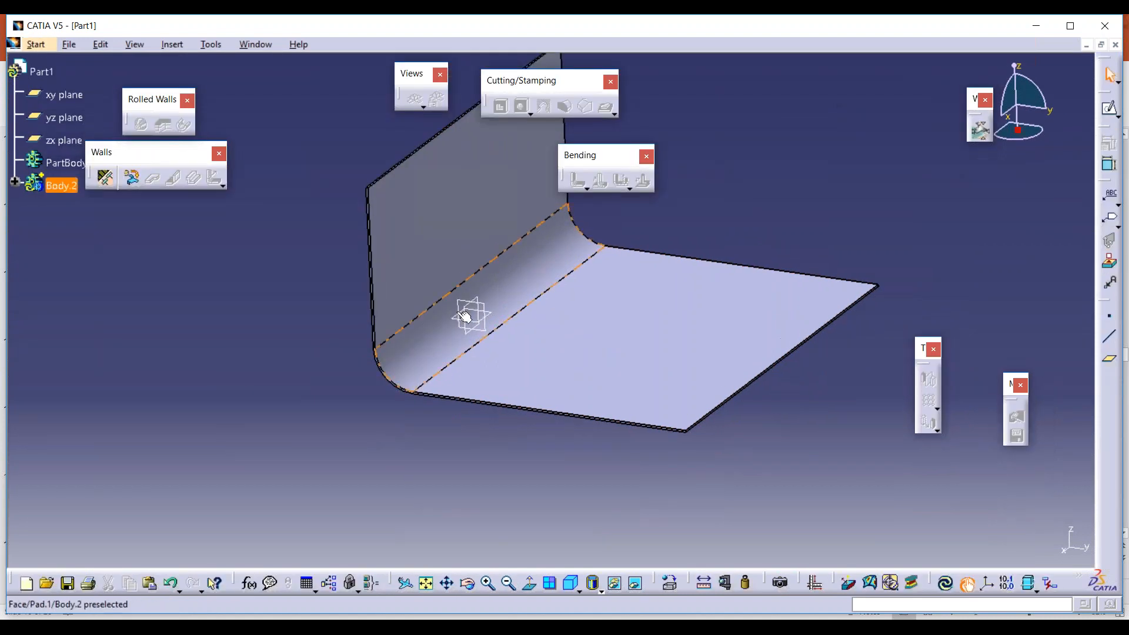
{"action": "middle_click_drag", "start_coordinate": [468, 312], "coordinate": [441, 404]}
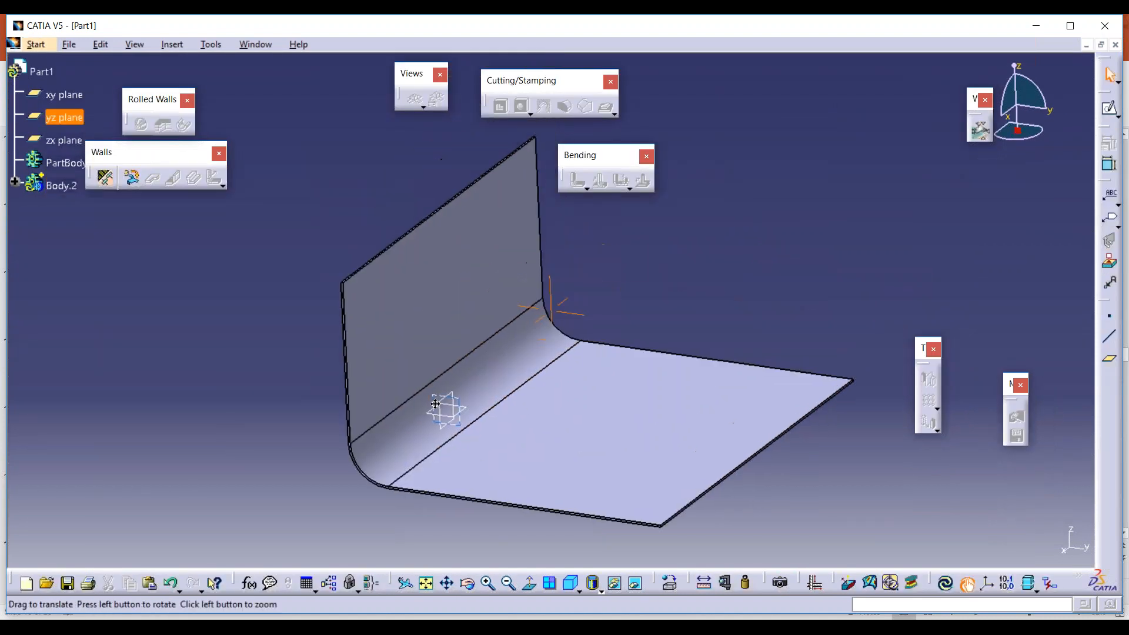
{"action": "left_click", "coordinate": [104, 177]}
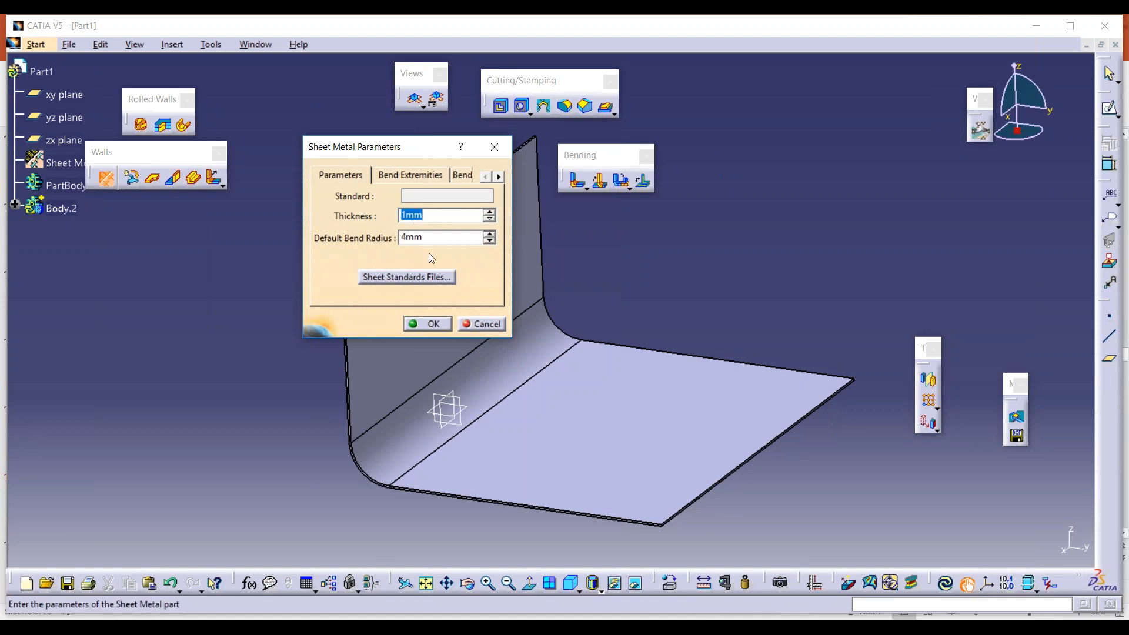
{"action": "left_click", "coordinate": [438, 324]}
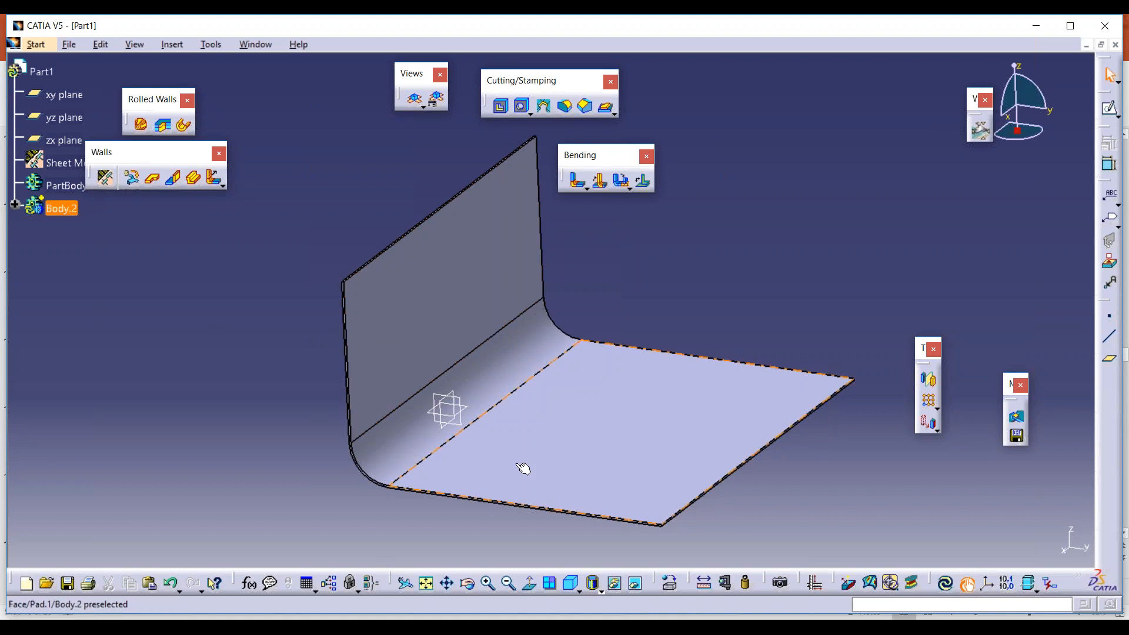
Step: Try to unfold the L-shaped solid and return to the 3D view
{"action": "left_click", "coordinate": [417, 101]}
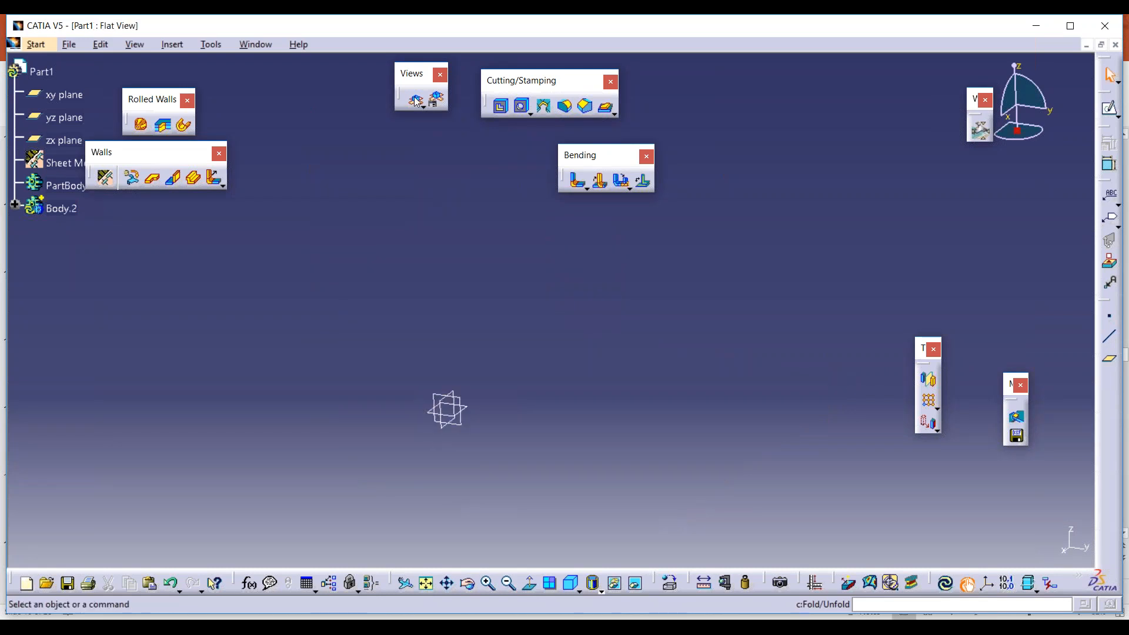
{"action": "left_click", "coordinate": [417, 102]}
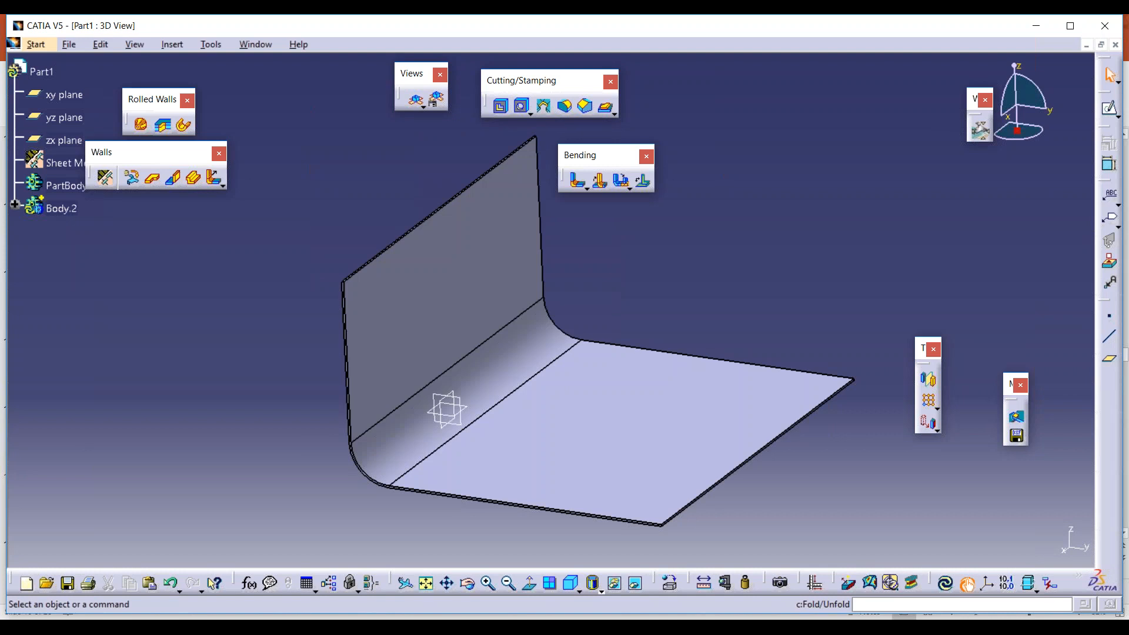
{"action": "left_click", "coordinate": [417, 101]}
{"action": "left_click", "coordinate": [417, 101]}
Step: Recognize the L-shaped solid as sheet metal, using the top face of the horizontal leg as the reference face and as a wall
{"action": "left_click", "coordinate": [133, 181]}
{"action": "left_click_drag", "start_coordinate": [894, 298], "coordinate": [797, 103]}
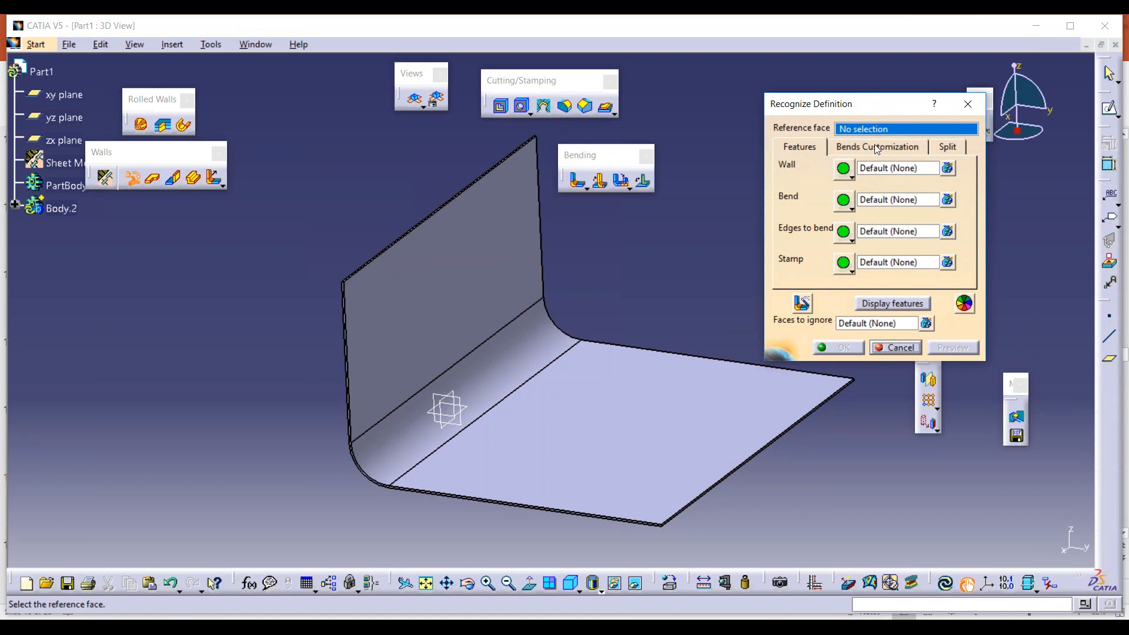
{"action": "left_click", "coordinate": [613, 451]}
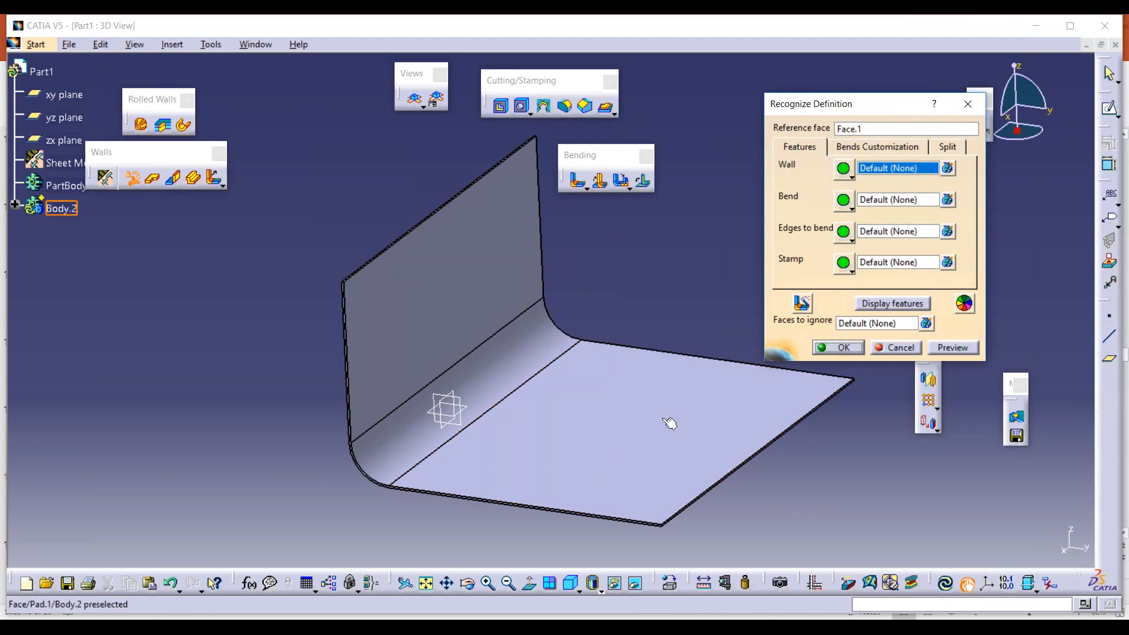
{"action": "left_click", "coordinate": [645, 454]}
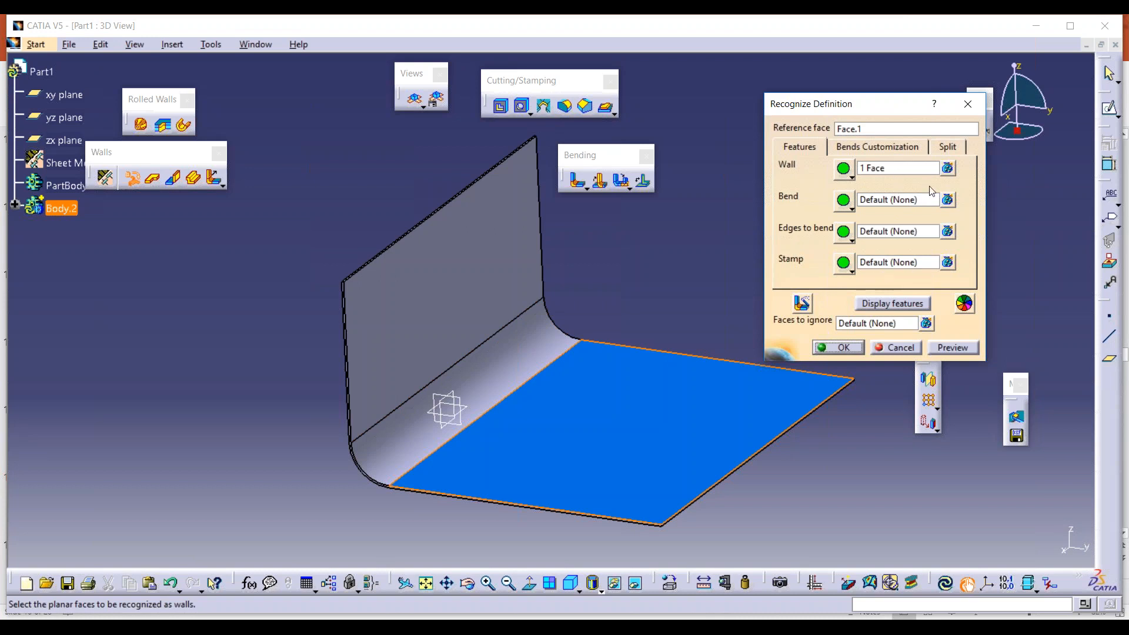
{"action": "left_click", "coordinate": [859, 349]}
{"action": "left_click", "coordinate": [810, 300]}
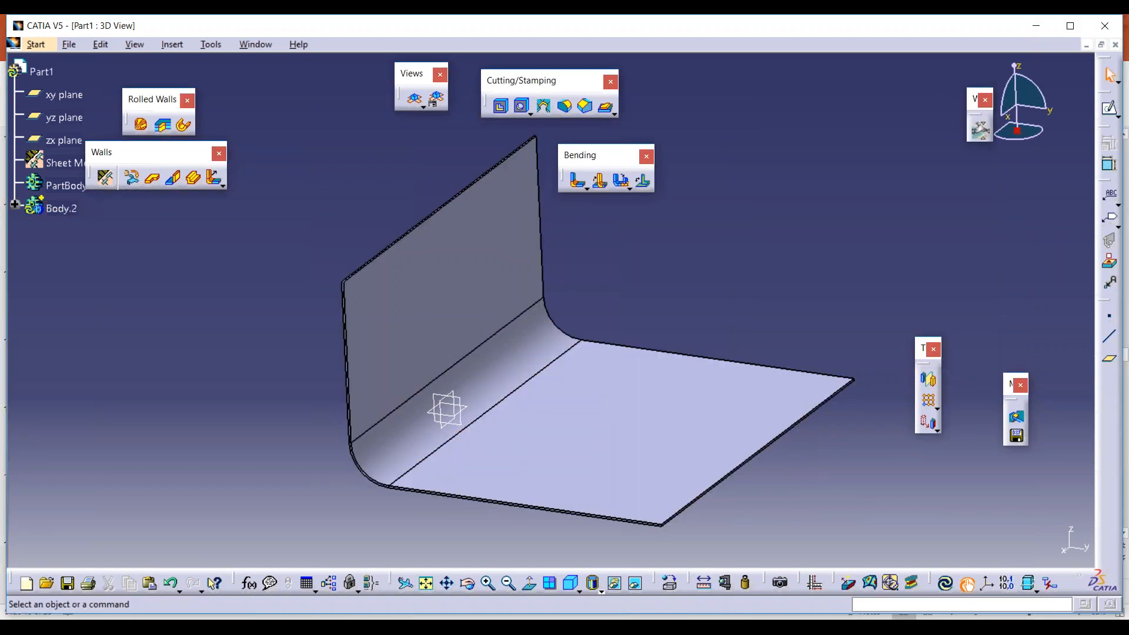
Step: Expand the body in the specification tree and examine the geometry covered by the Recognize feature
{"action": "left_click", "coordinate": [15, 205]}
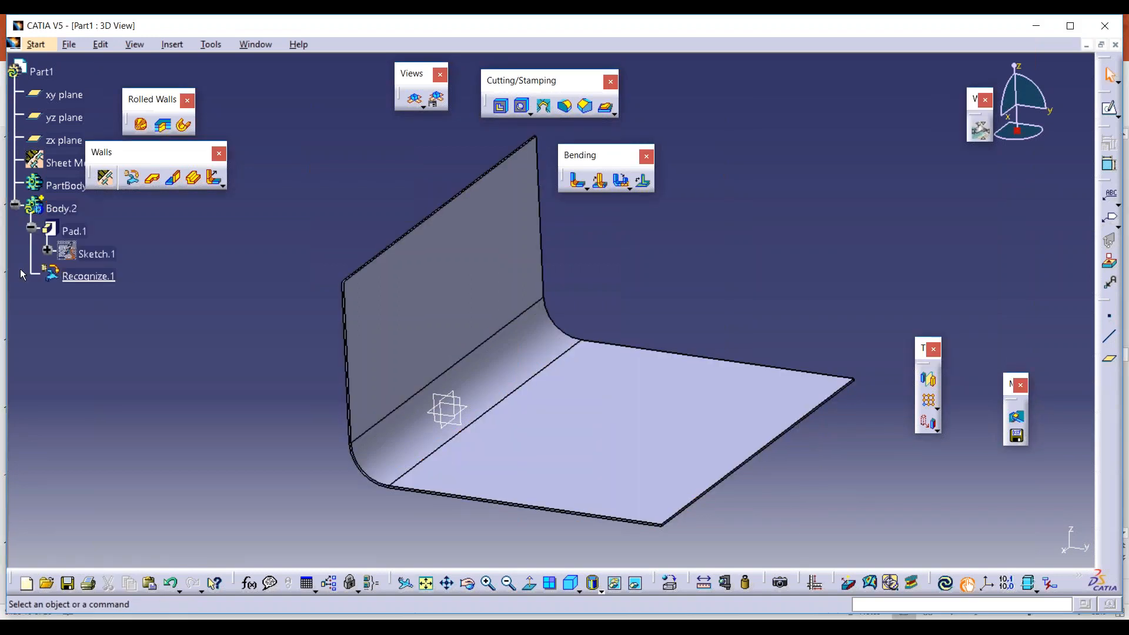
{"action": "left_click", "coordinate": [77, 280]}
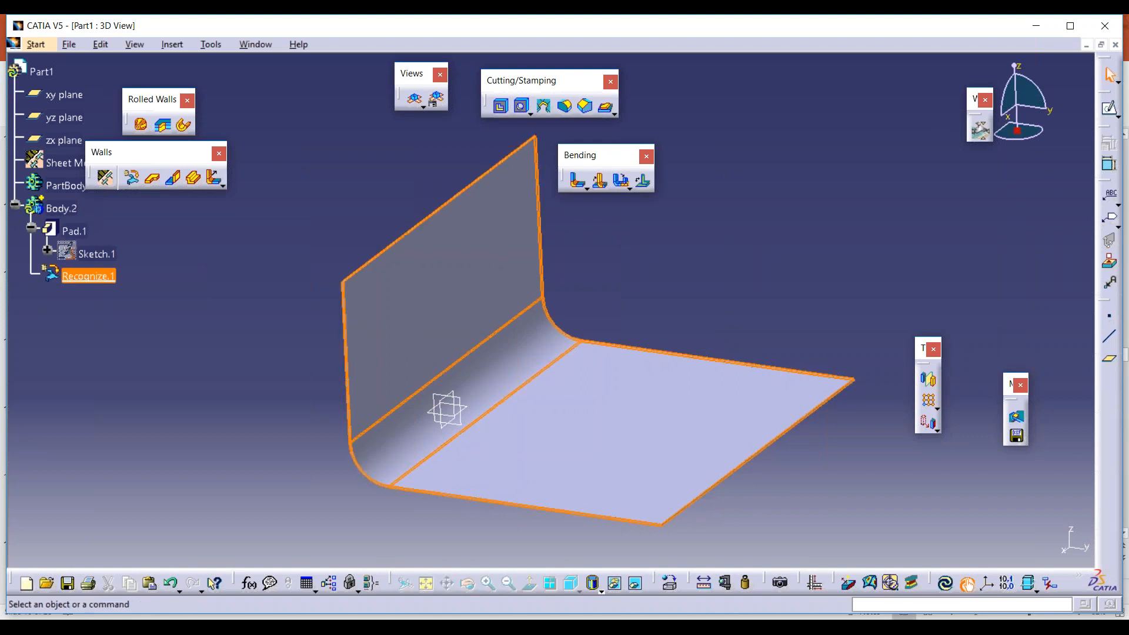
{"action": "left_click", "coordinate": [154, 235]}
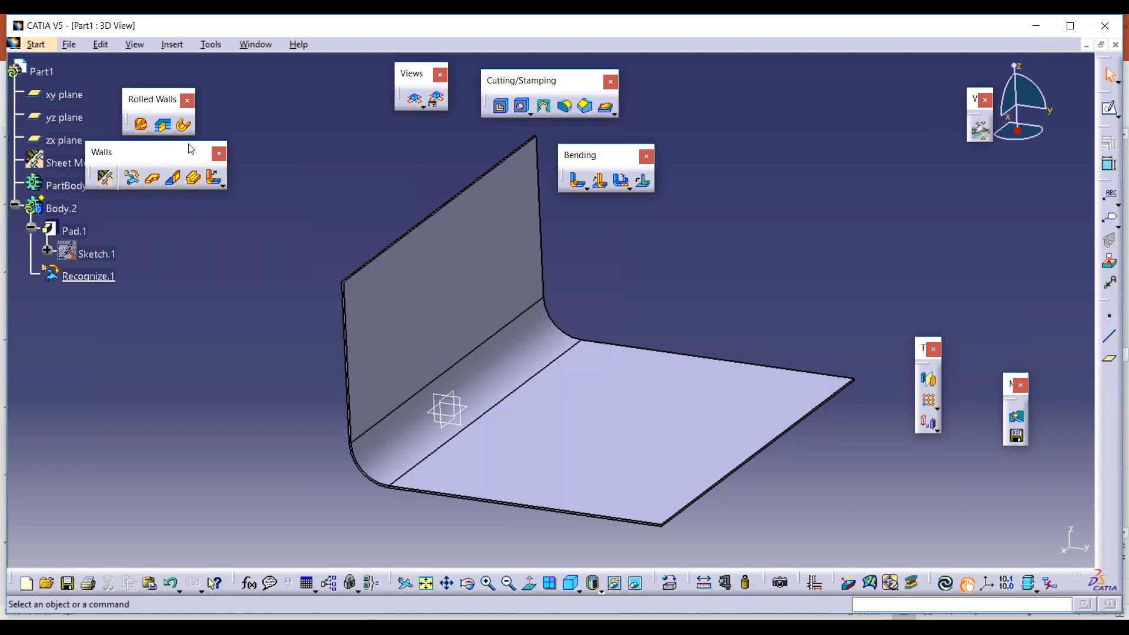
Step: Create a blind hole of 10 mm diameter and 10 mm depth near the middle of the vertical wall
{"action": "left_click", "coordinate": [521, 108]}
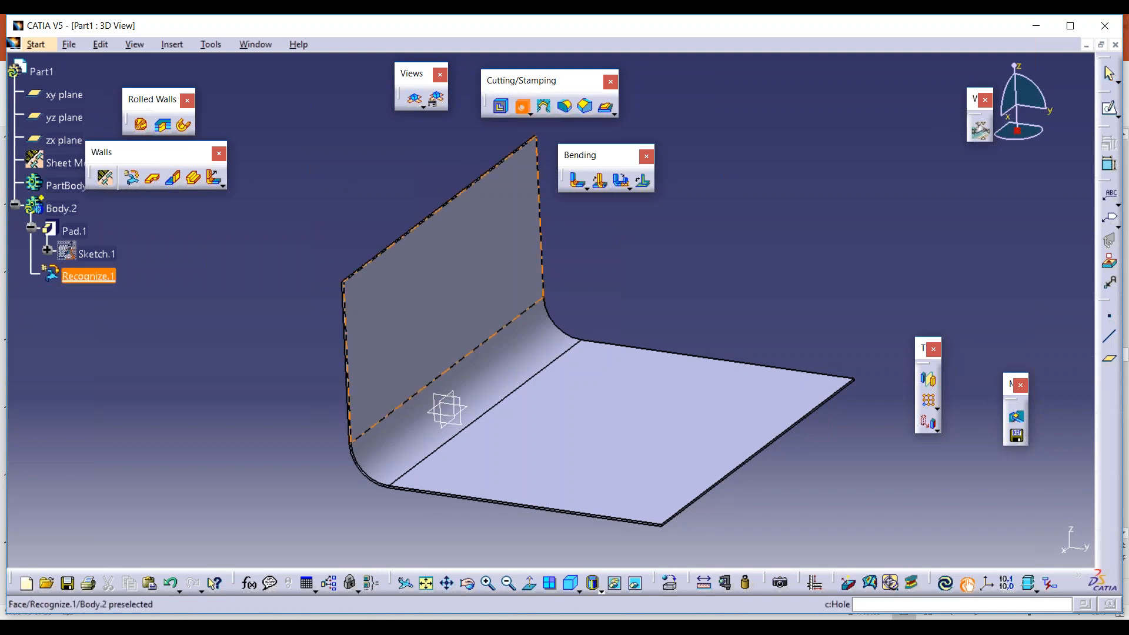
{"action": "left_click", "coordinate": [473, 287]}
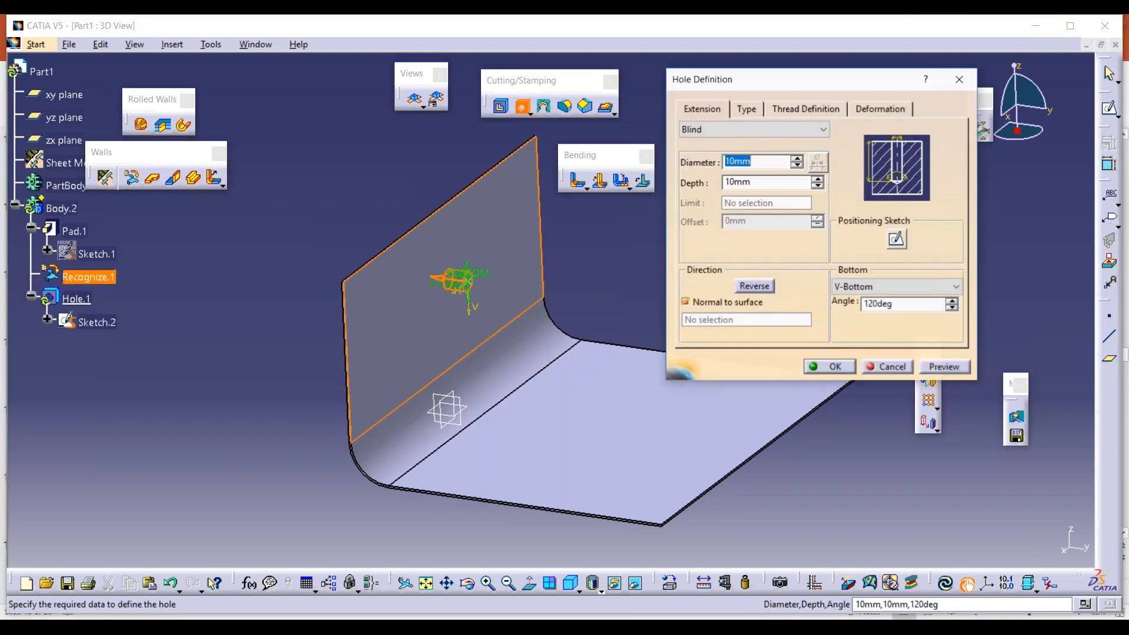
{"action": "left_click", "coordinate": [829, 366]}
{"action": "left_click", "coordinate": [605, 288]}
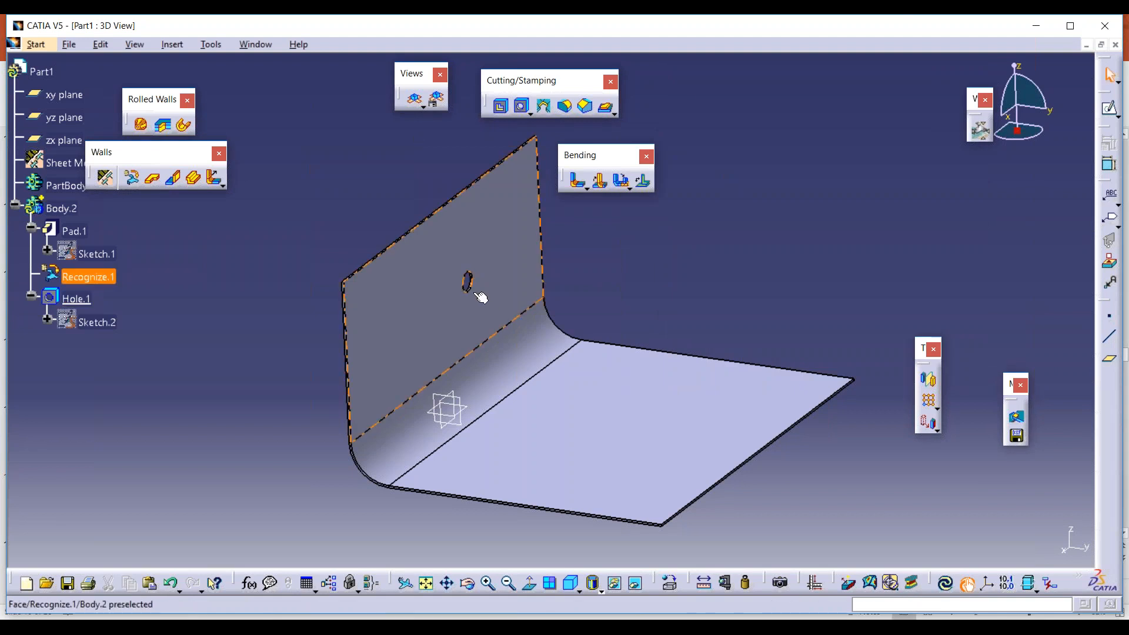
Step: Add a wall with bend on the free edge of the horizontal wall, 100 mm high at a 90° angle
{"action": "left_click", "coordinate": [175, 177]}
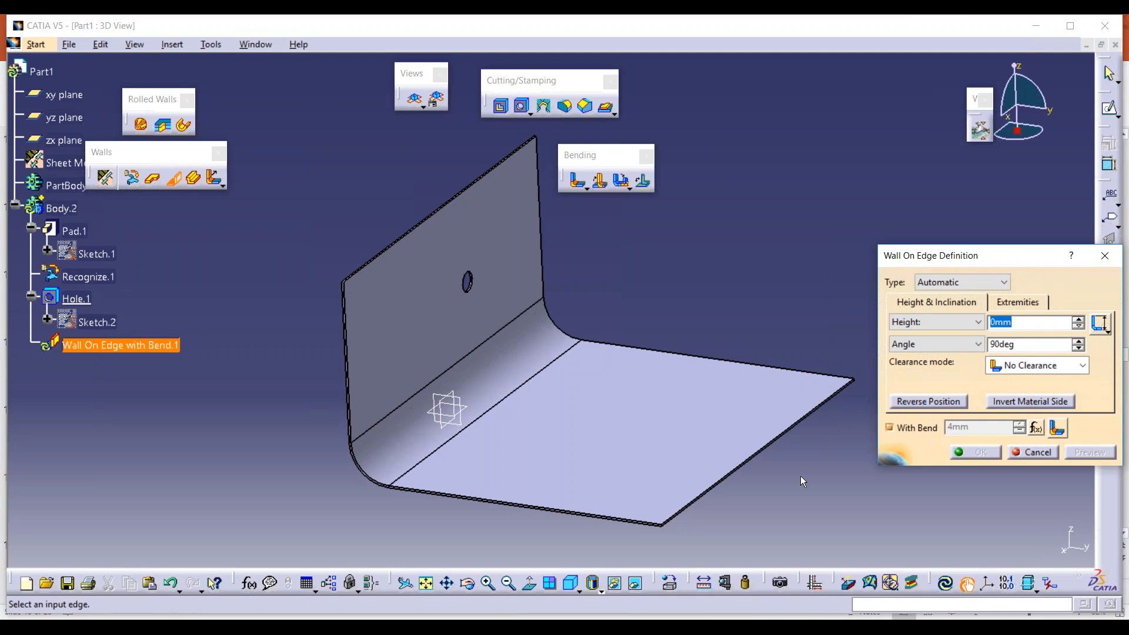
{"action": "left_click", "coordinate": [744, 464]}
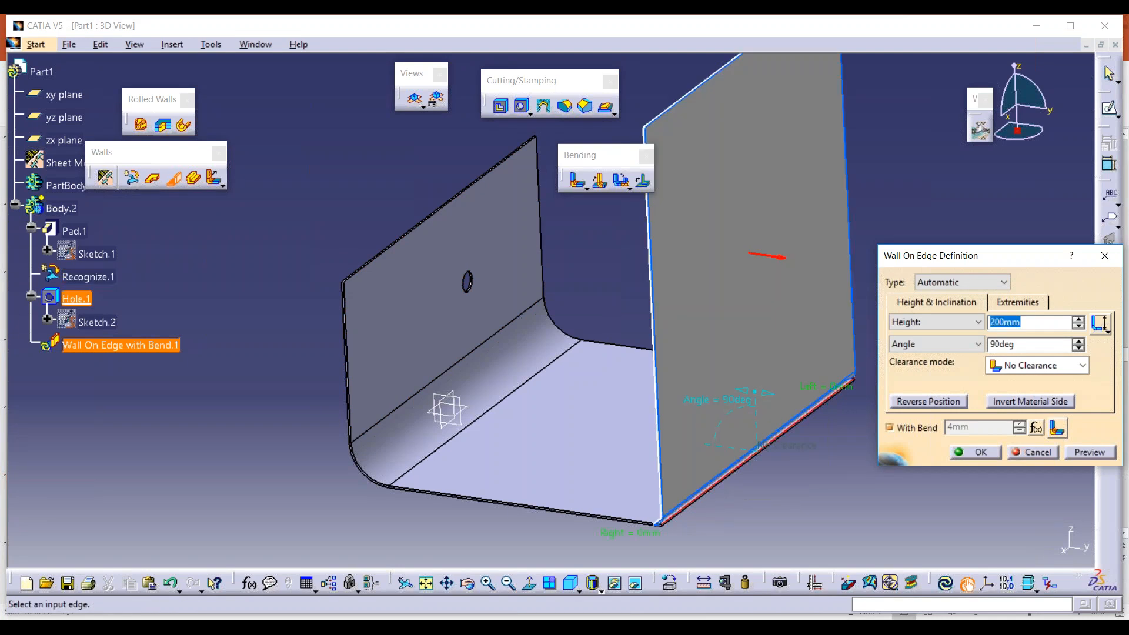
{"action": "scroll", "coordinate": [744, 248], "scroll_direction": "up", "scroll_amount": 2}
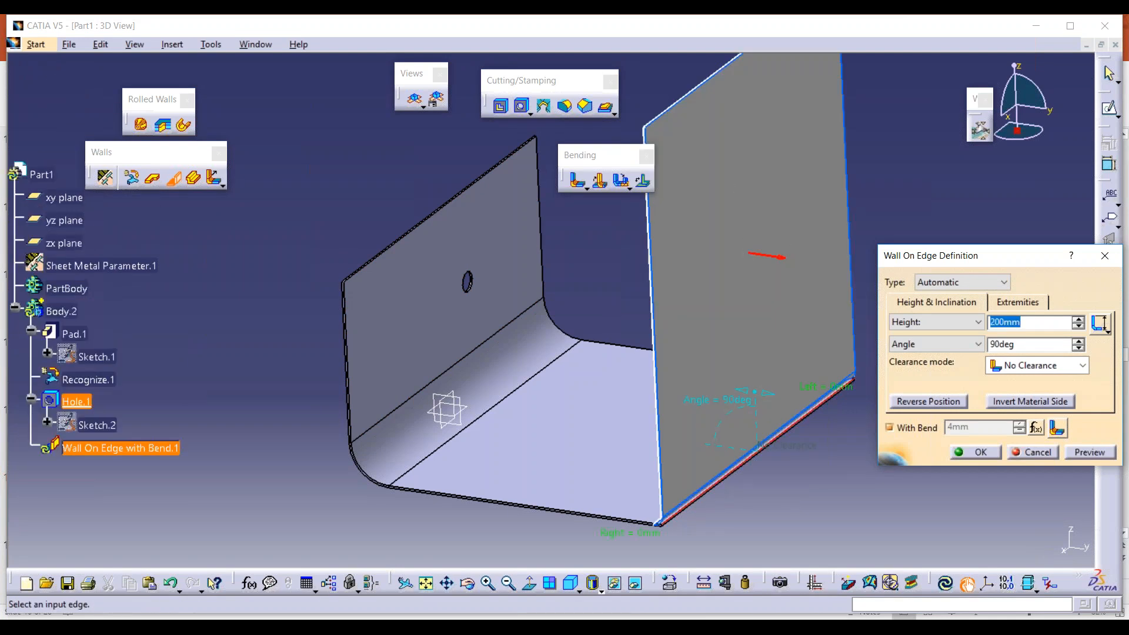
{"action": "type", "text": "100"}
{"action": "key", "text": "Return"}
{"action": "left_click", "coordinate": [707, 177]}
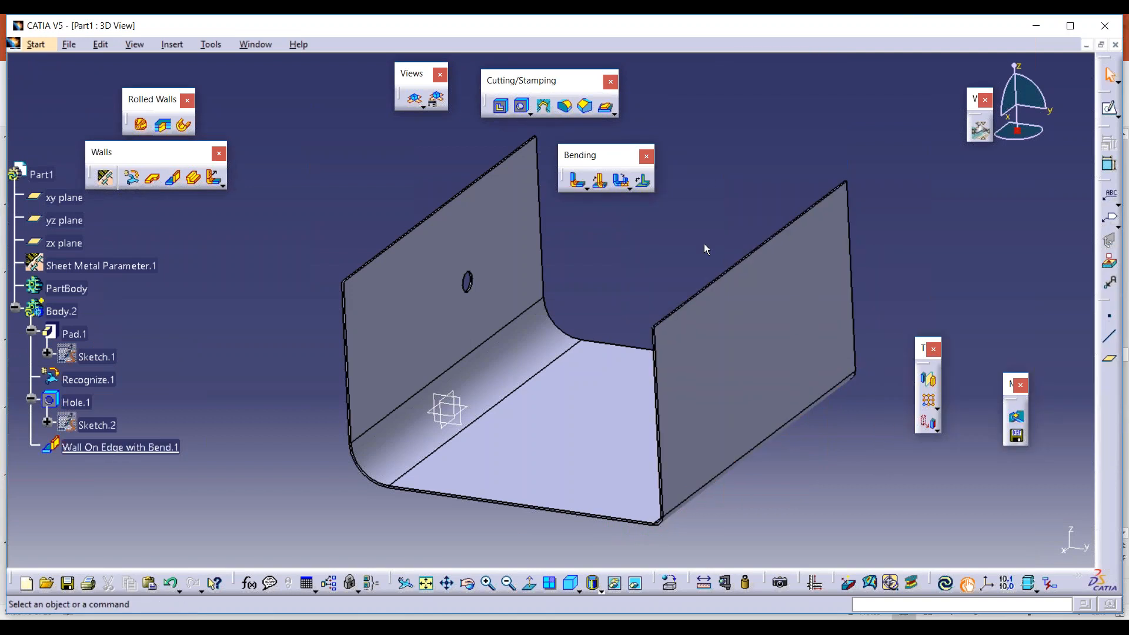
Step: Unfold the sheet metal part and inspect its flat view with the hole and the added wall
{"action": "middle_click_drag", "start_coordinate": [703, 224], "coordinate": [683, 249]}
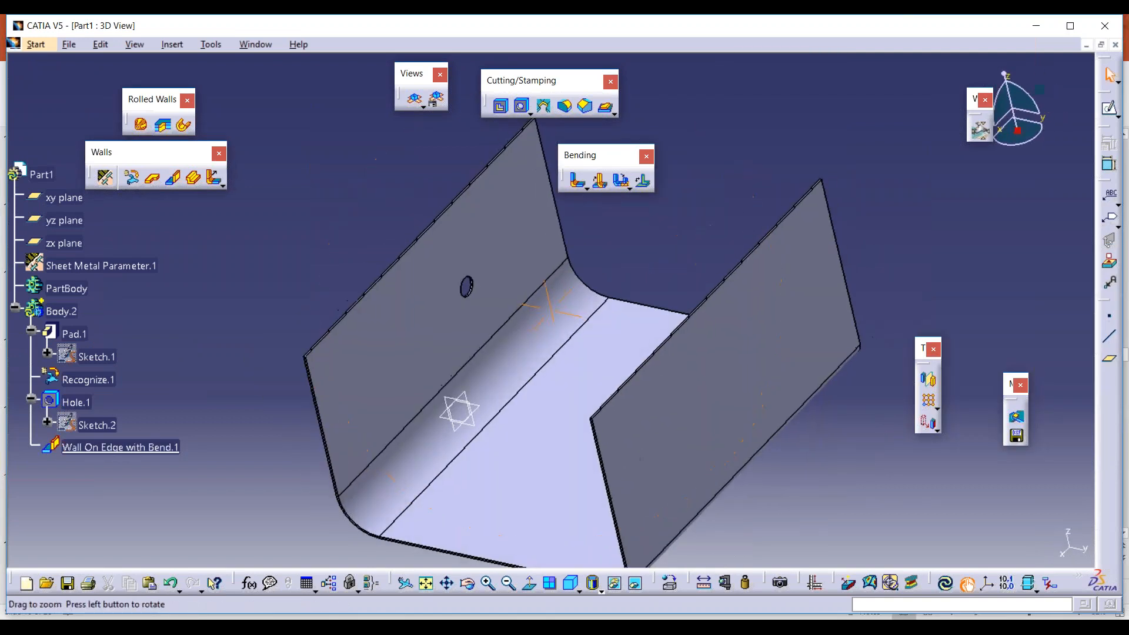
{"action": "left_click", "coordinate": [415, 103]}
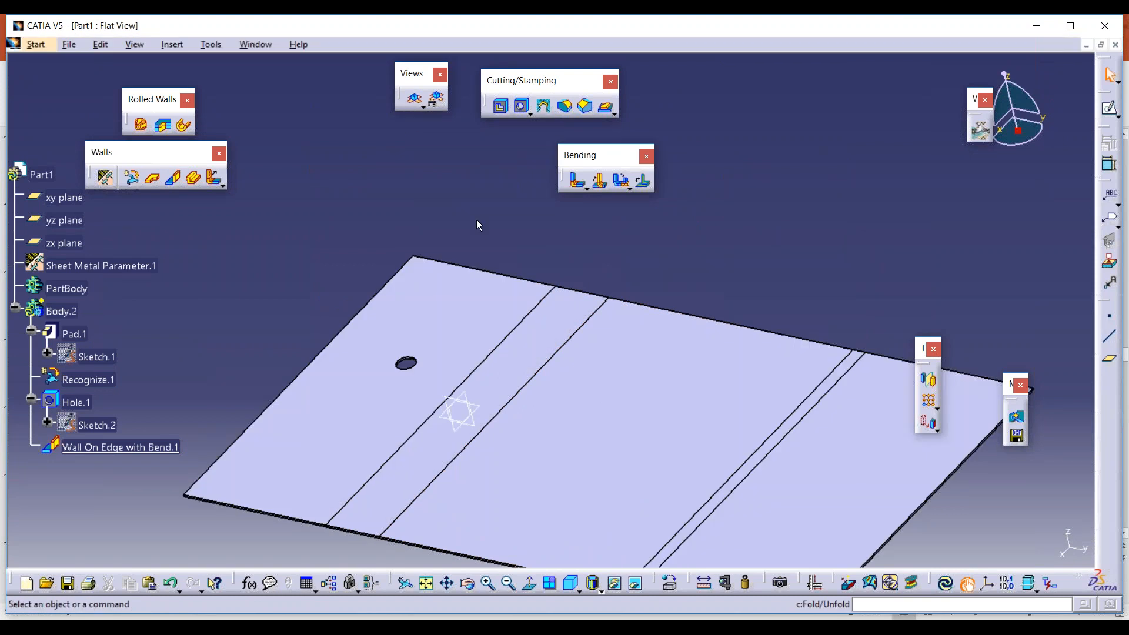
{"action": "middle_click_drag", "start_coordinate": [476, 220], "coordinate": [475, 131]}
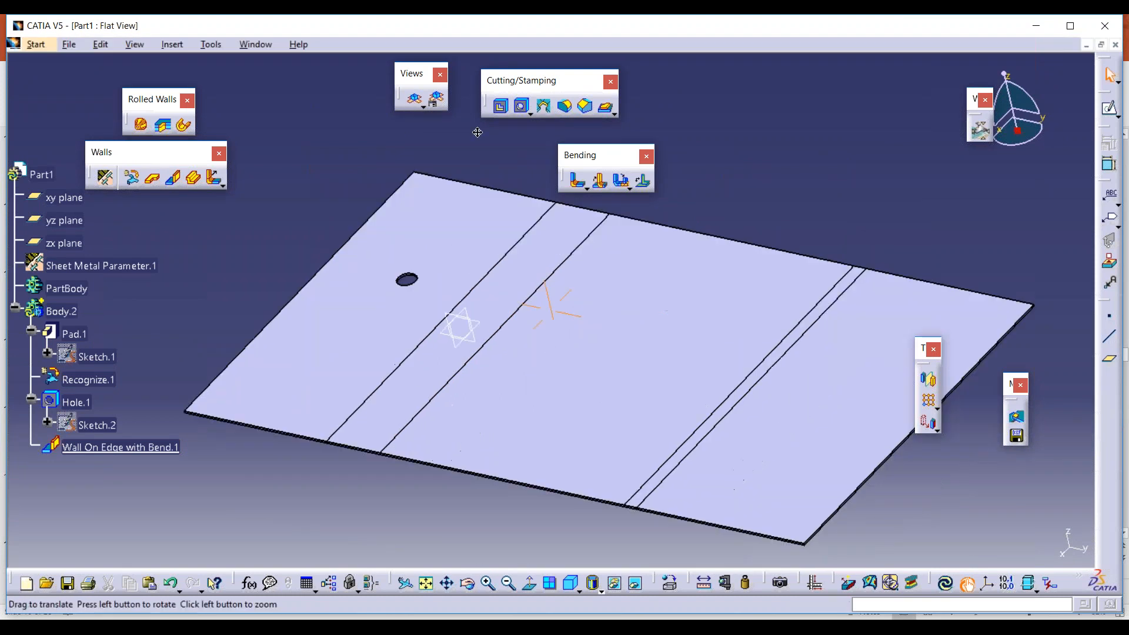
Step: Fold the sheet metal part back into its 3D view and toggle the flat view once more to compare
{"action": "left_click", "coordinate": [415, 103]}
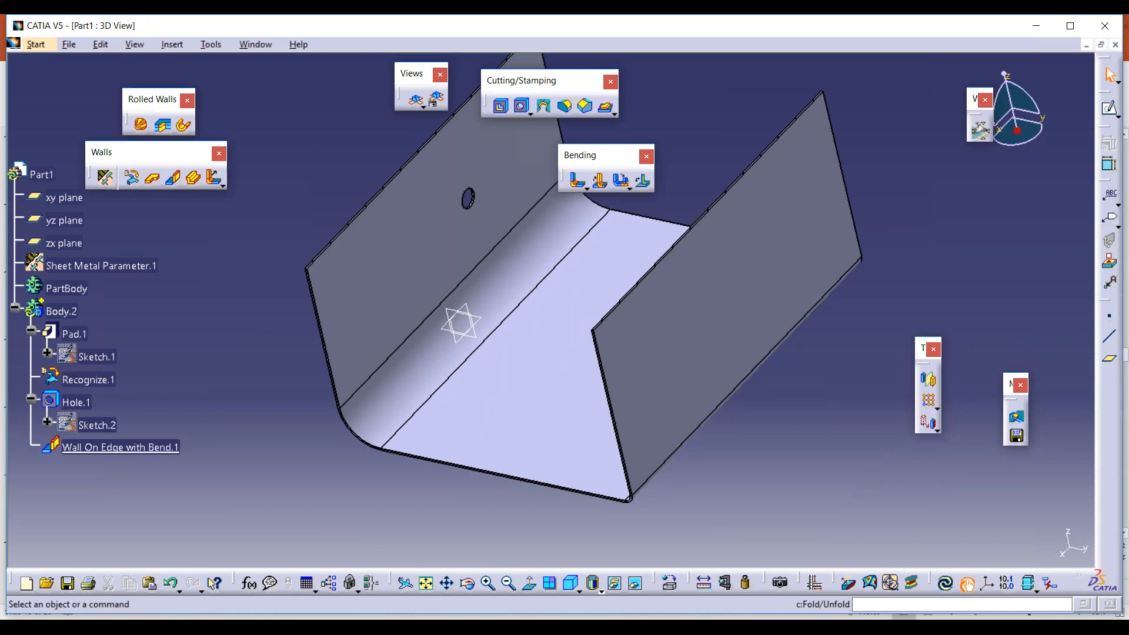
{"action": "left_click", "coordinate": [415, 103]}
{"action": "left_click", "coordinate": [415, 103]}
Step: Set Thickness1 of the thin pad to 2 mm and try to update the part
{"action": "double_click", "coordinate": [75, 333]}
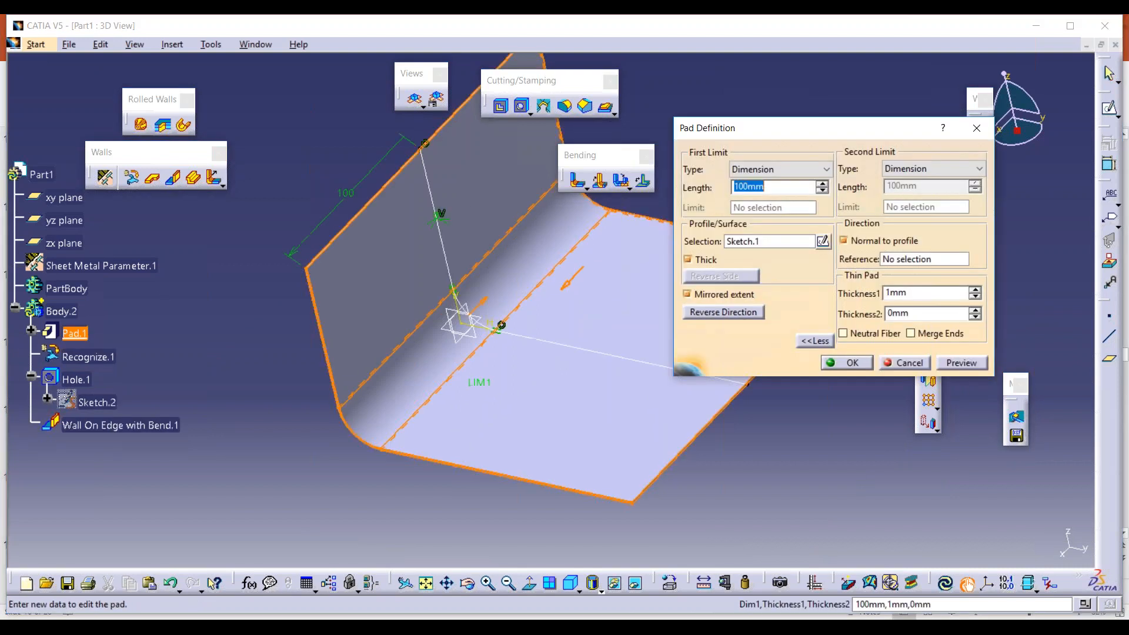
{"action": "left_click", "coordinate": [906, 292]}
{"action": "type", "text": "2"}
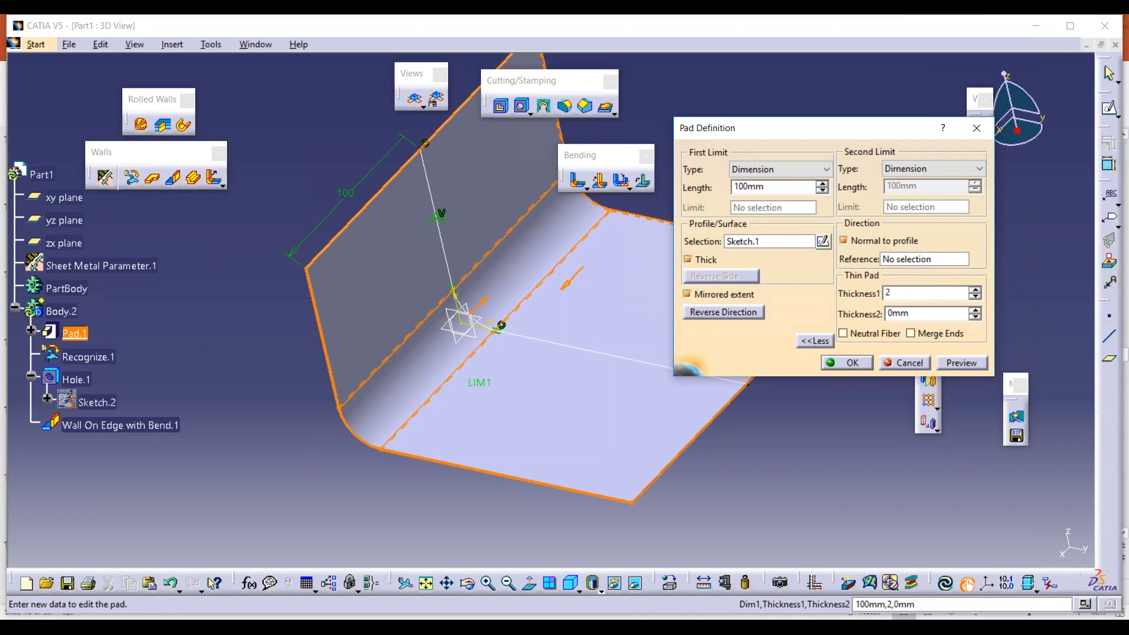
{"action": "key", "text": "Return"}
{"action": "left_click", "coordinate": [855, 294]}
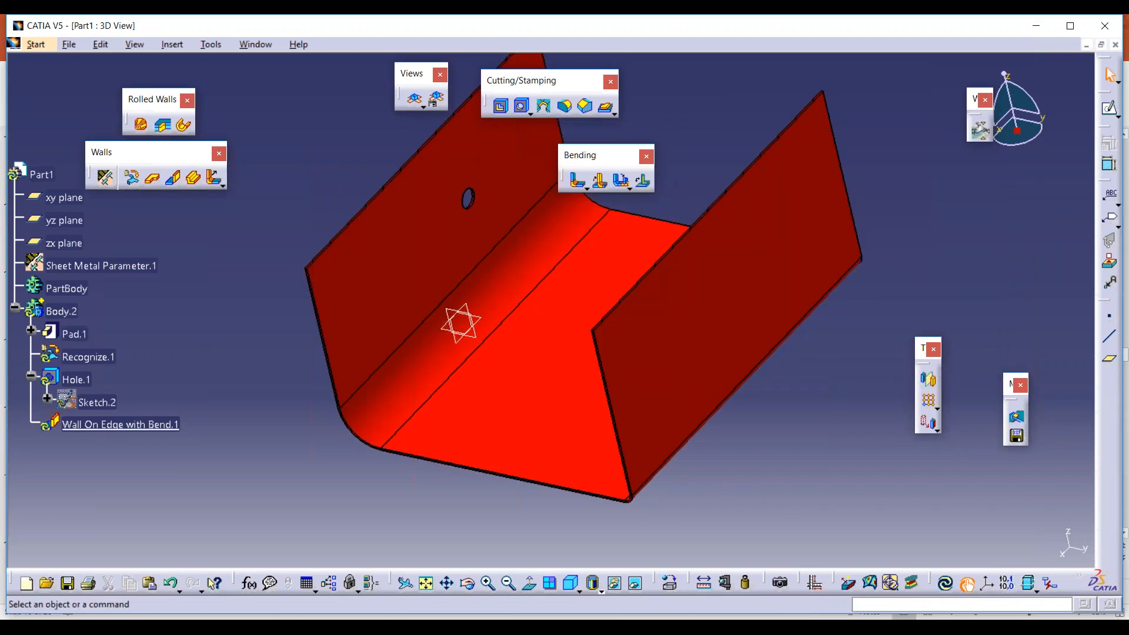
{"action": "left_click", "coordinate": [944, 584]}
{"action": "left_click_drag", "start_coordinate": [745, 393], "coordinate": [582, 300]}
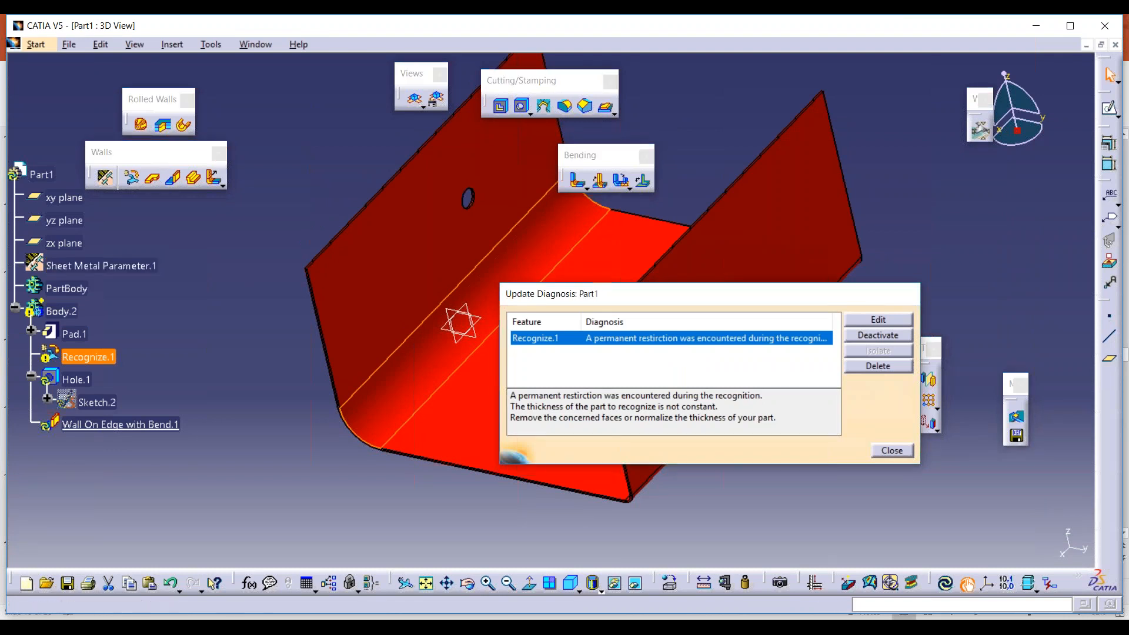
{"action": "left_click", "coordinate": [892, 451]}
Step: Set the thickness in the sheet metal parameters to 2 mm and update the part
{"action": "double_click", "coordinate": [100, 265]}
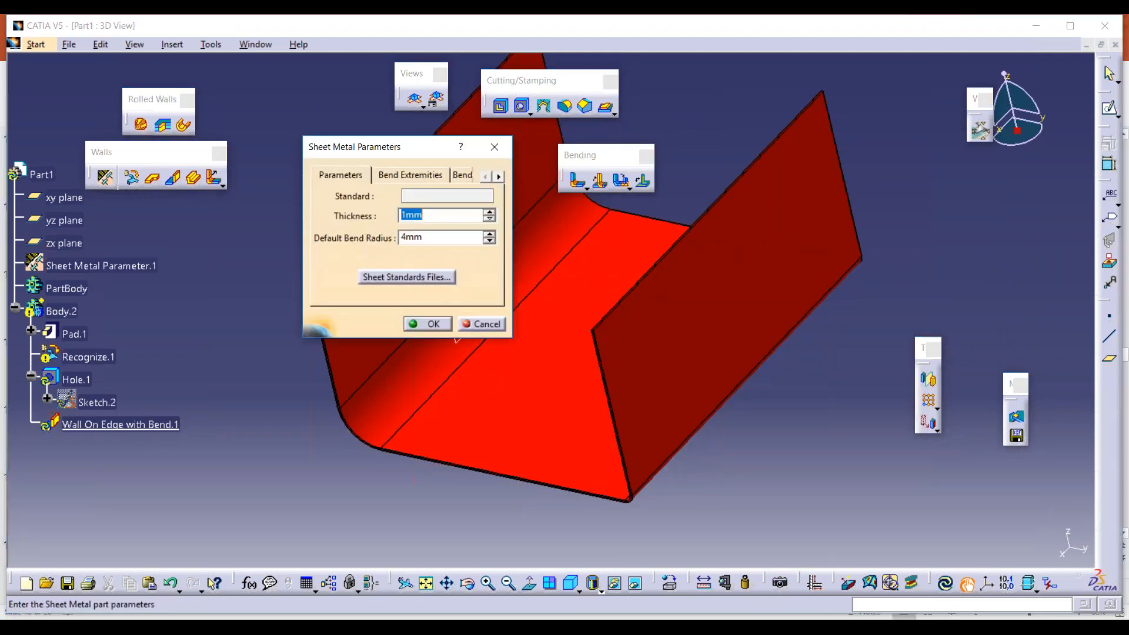
{"action": "type", "text": "2"}
{"action": "key", "text": "Return"}
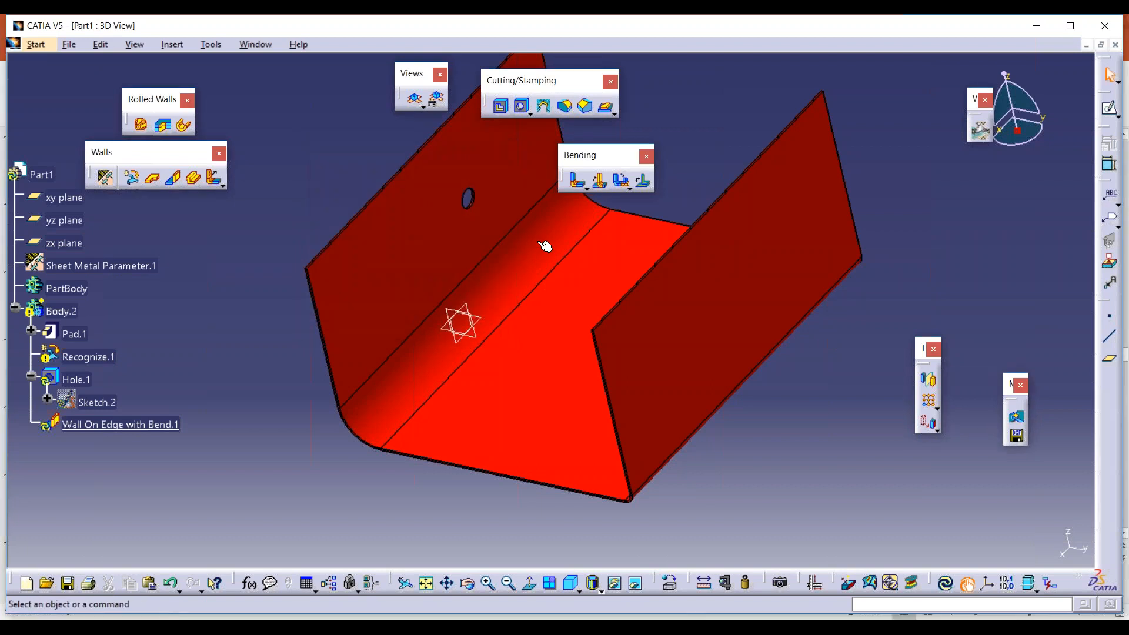
{"action": "left_click", "coordinate": [945, 583]}
{"action": "middle_click_drag", "start_coordinate": [774, 436], "coordinate": [839, 301]}
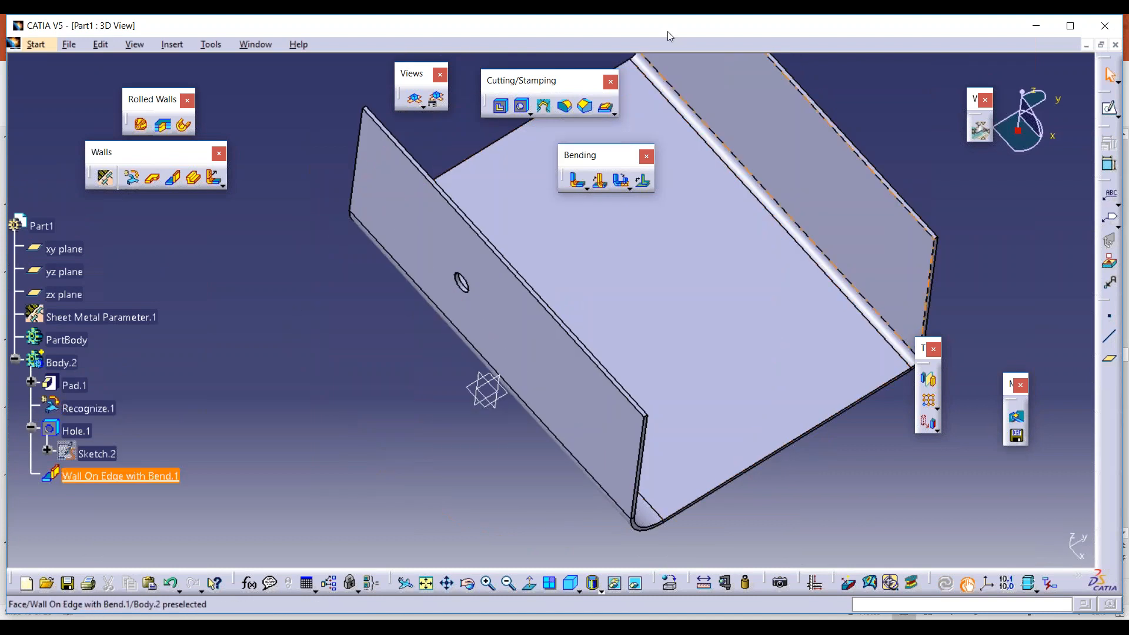
{"action": "left_click", "coordinate": [1123, 395]}
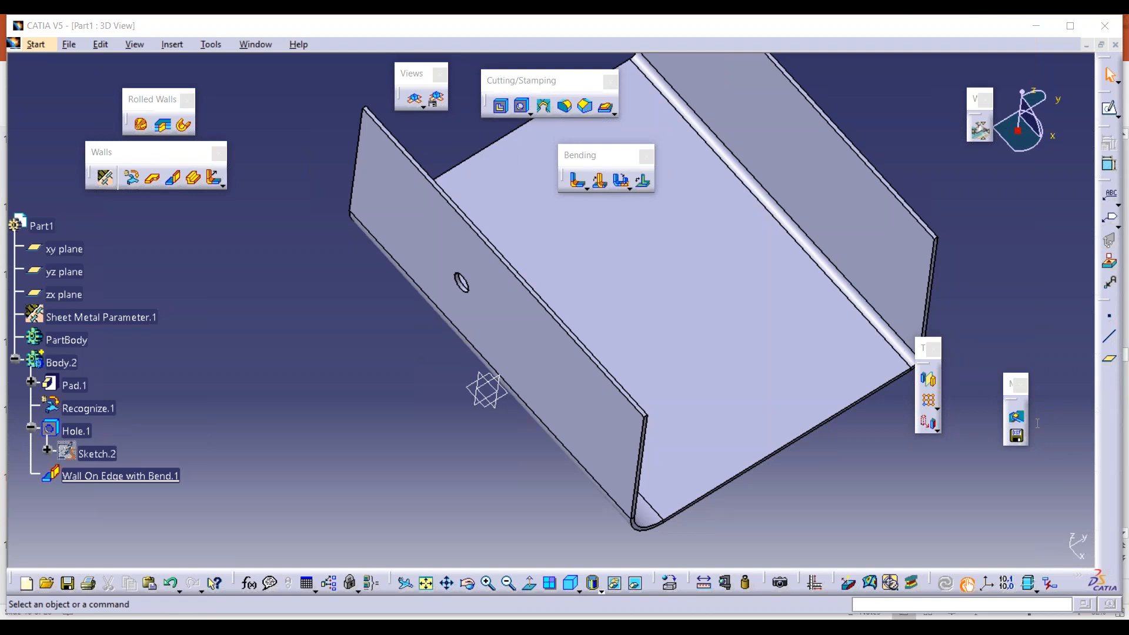
{"action": "middle_click_drag", "start_coordinate": [661, 385], "coordinate": [371, 409]}
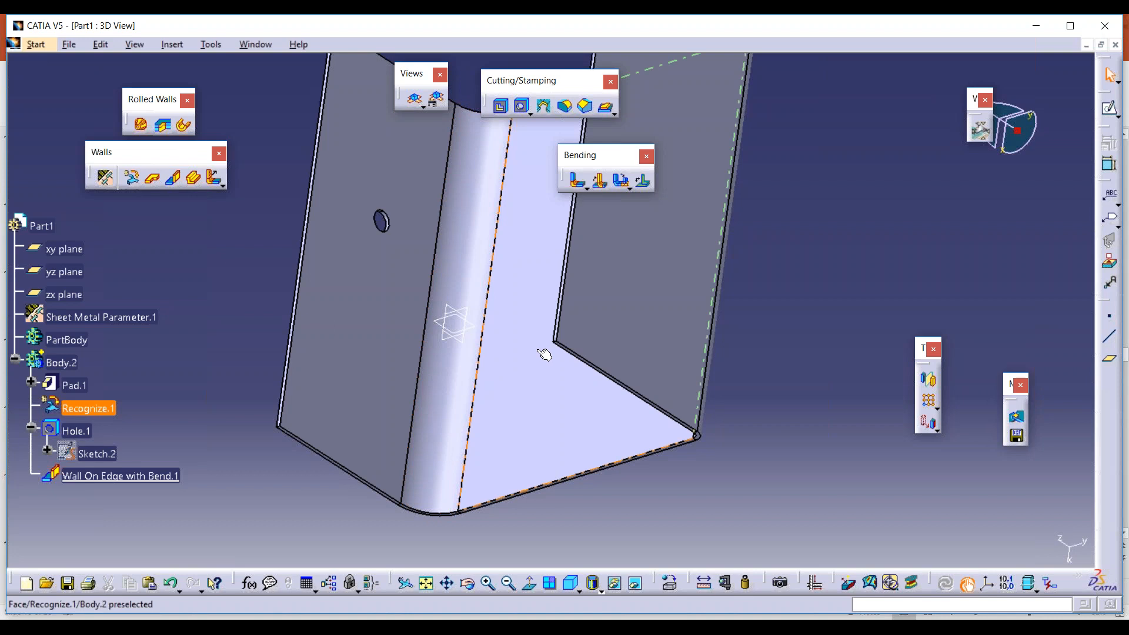
Step: Undo the last change and close the part without saving
{"action": "key", "text": "ctrl+z"}
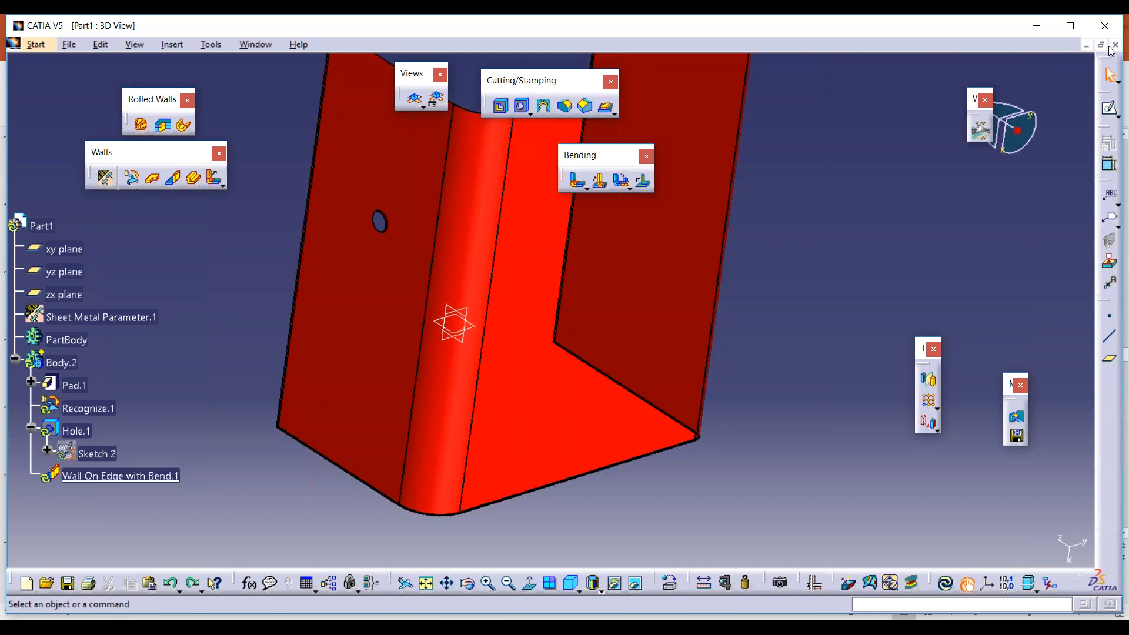
{"action": "left_click", "coordinate": [1115, 45]}
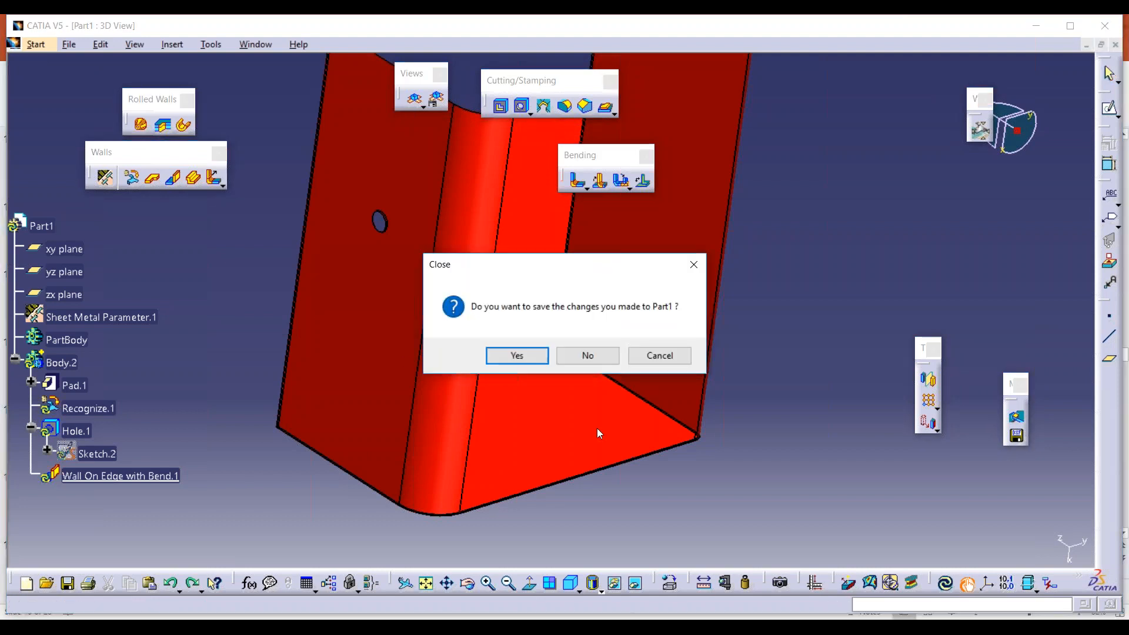
{"action": "left_click", "coordinate": [608, 356]}
Step: Create a new Generative Sheetmetal Design part named Part1 with hybrid design enabled
{"action": "left_click", "coordinate": [31, 46]}
{"action": "mouse_move", "coordinate": [72, 84]}
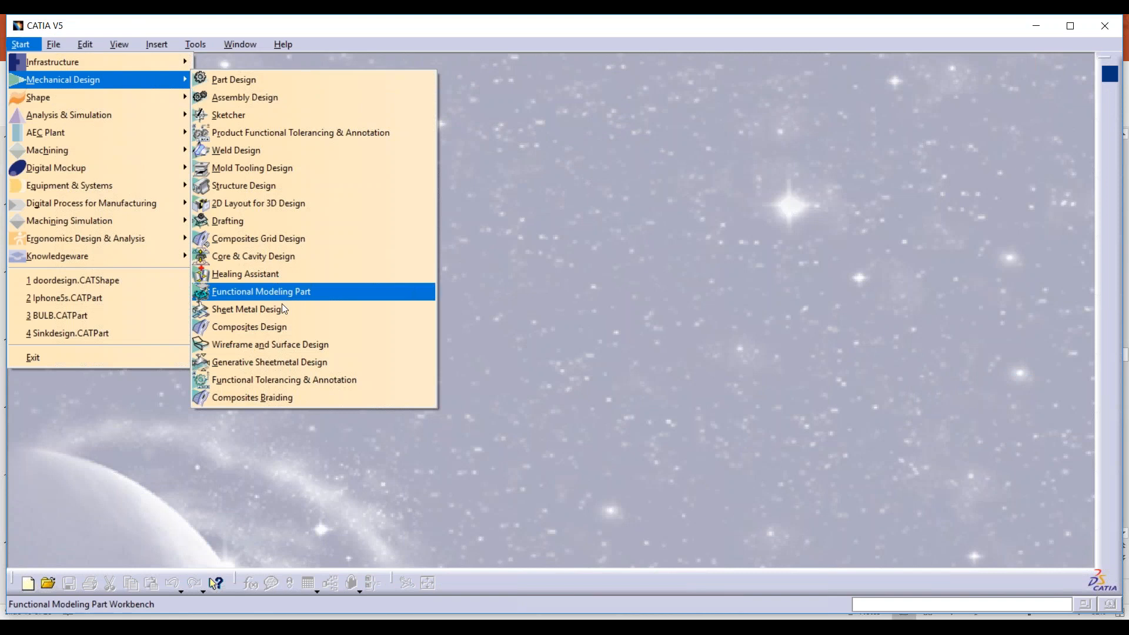
{"action": "left_click", "coordinate": [291, 364]}
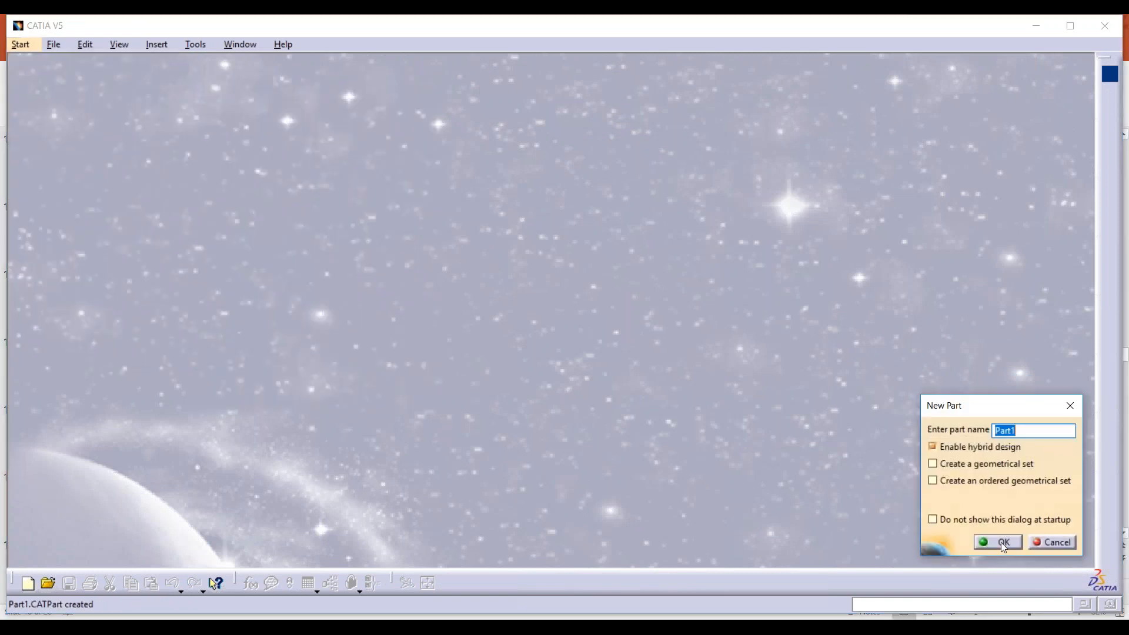
{"action": "key", "text": "Return"}
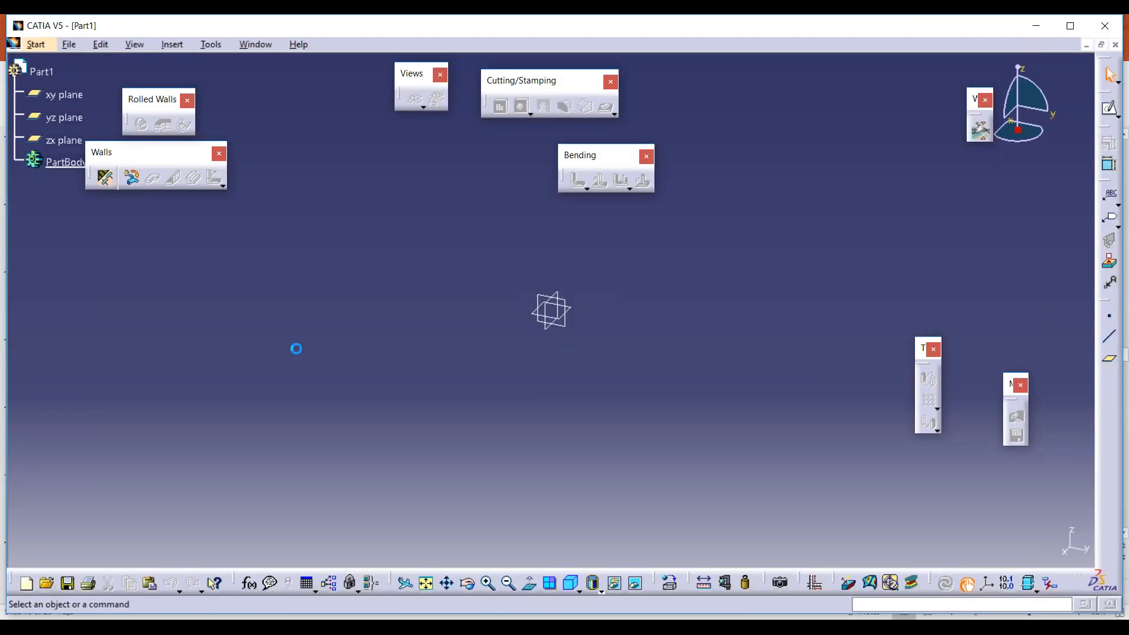
Step: Define the sheet metal parameters with a thickness of 2 mm and a default bend radius of 4 mm
{"action": "left_click", "coordinate": [566, 305]}
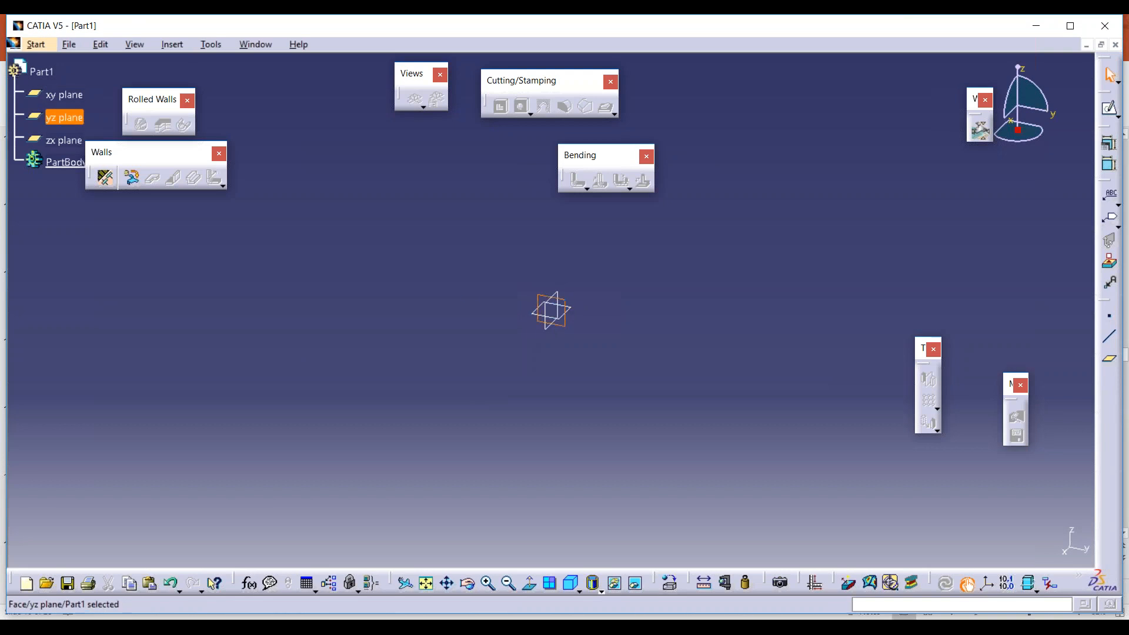
{"action": "left_click", "coordinate": [105, 177]}
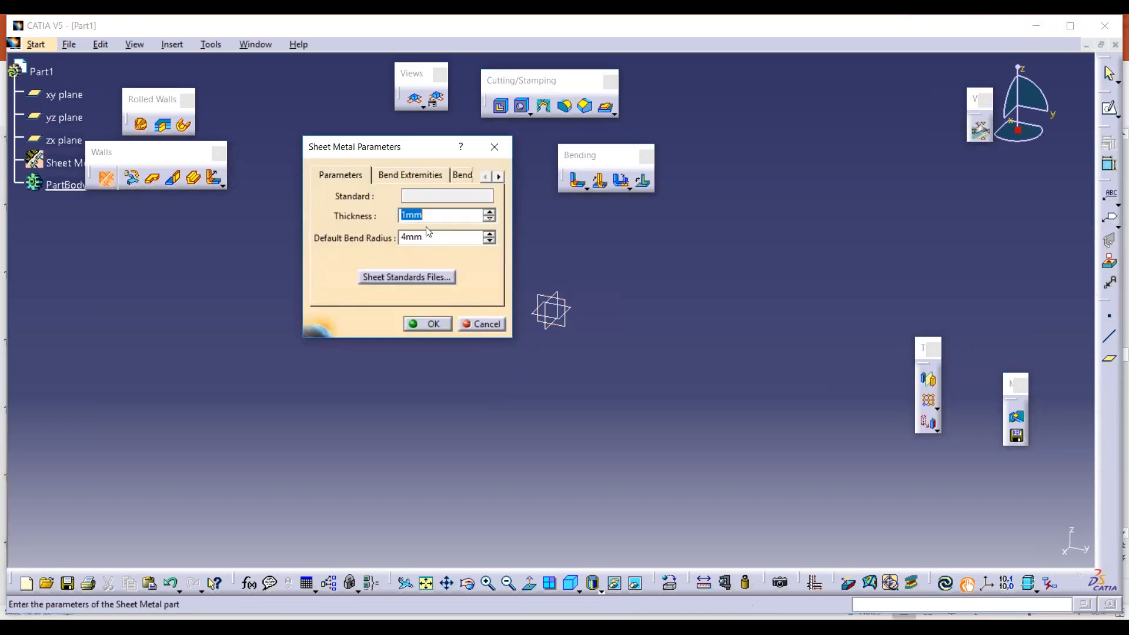
{"action": "type", "text": "2"}
{"action": "left_click", "coordinate": [433, 323]}
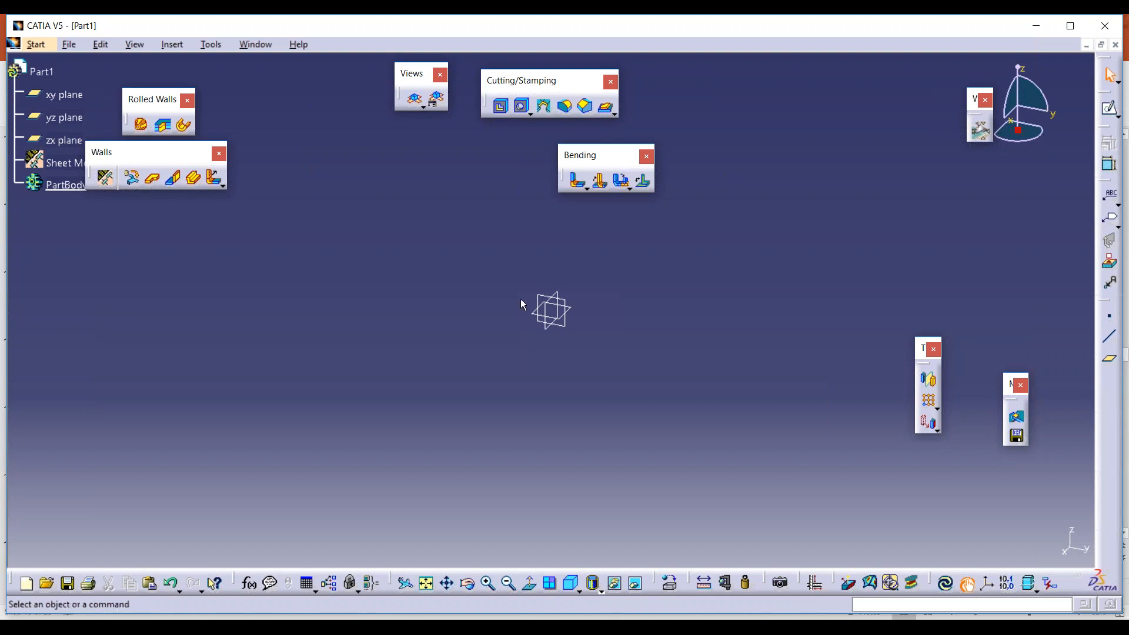
Step: Sketch a rectangle centred on the origin on the yz plane and create a wall from it with 0 mm offset
{"action": "left_click", "coordinate": [566, 301]}
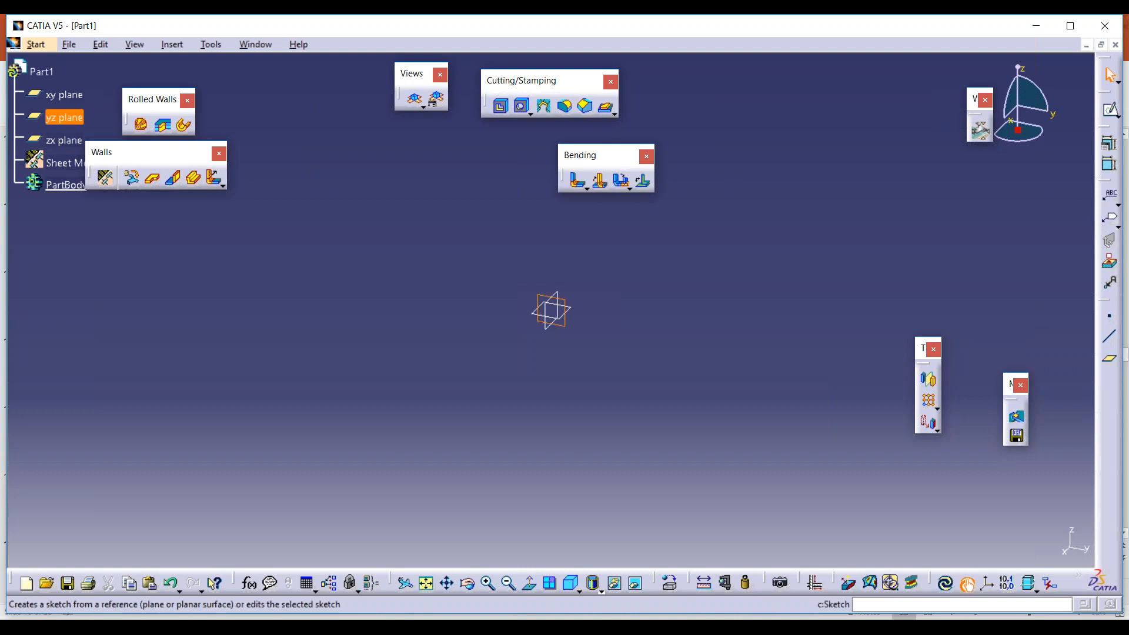
{"action": "left_click", "coordinate": [1109, 107]}
{"action": "left_click", "coordinate": [936, 257]}
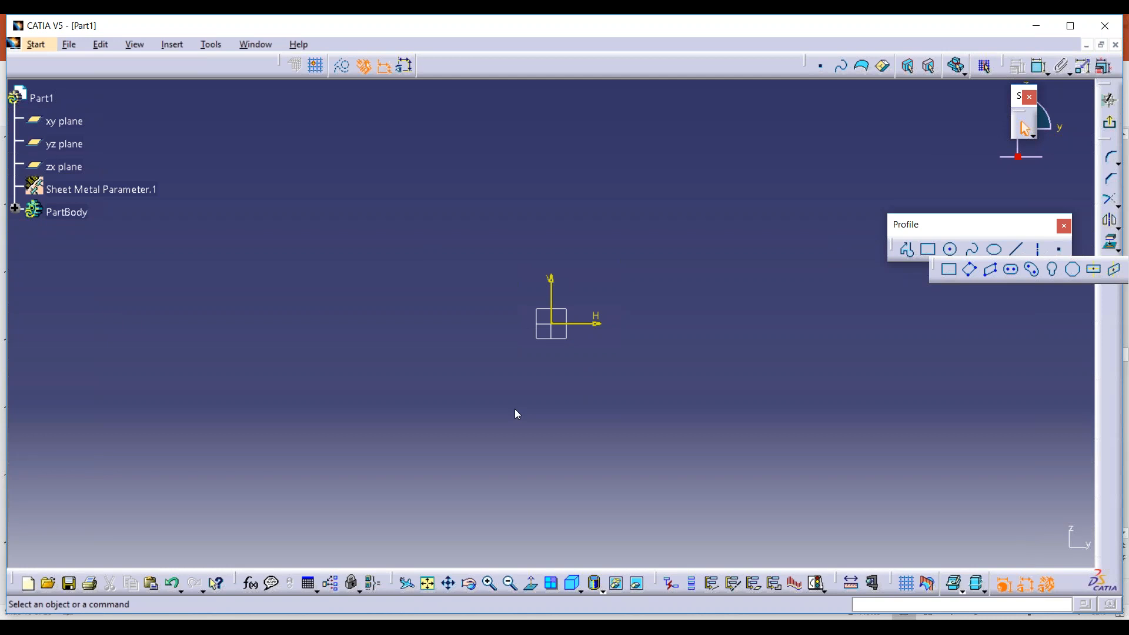
{"action": "scroll", "coordinate": [563, 569], "scroll_direction": "up", "scroll_amount": 2}
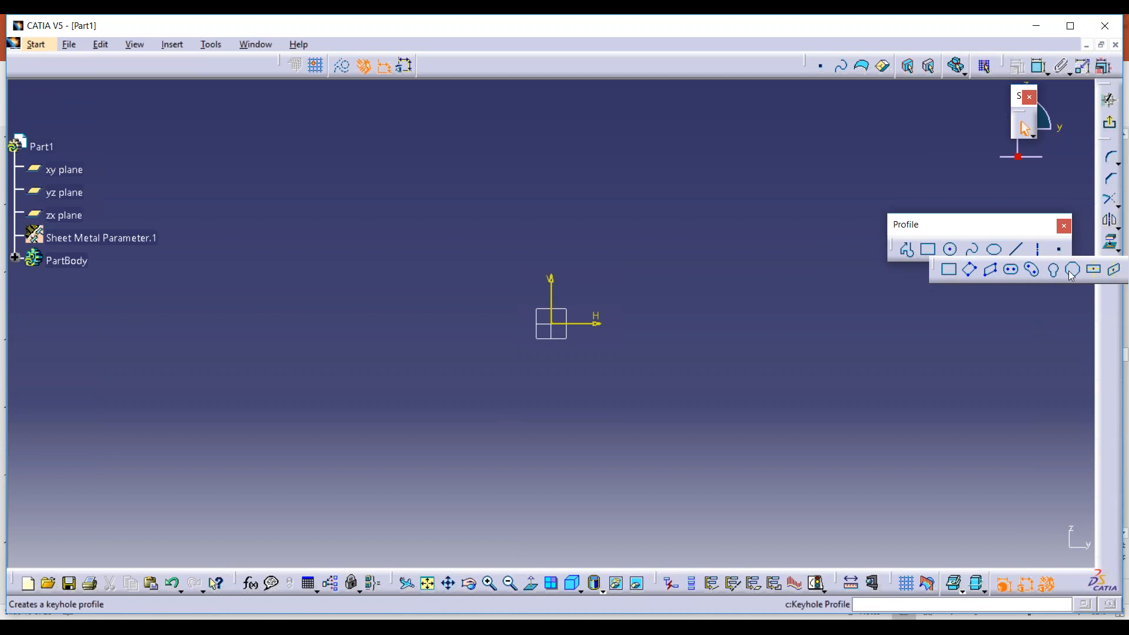
{"action": "left_click", "coordinate": [551, 323]}
{"action": "left_click", "coordinate": [681, 228]}
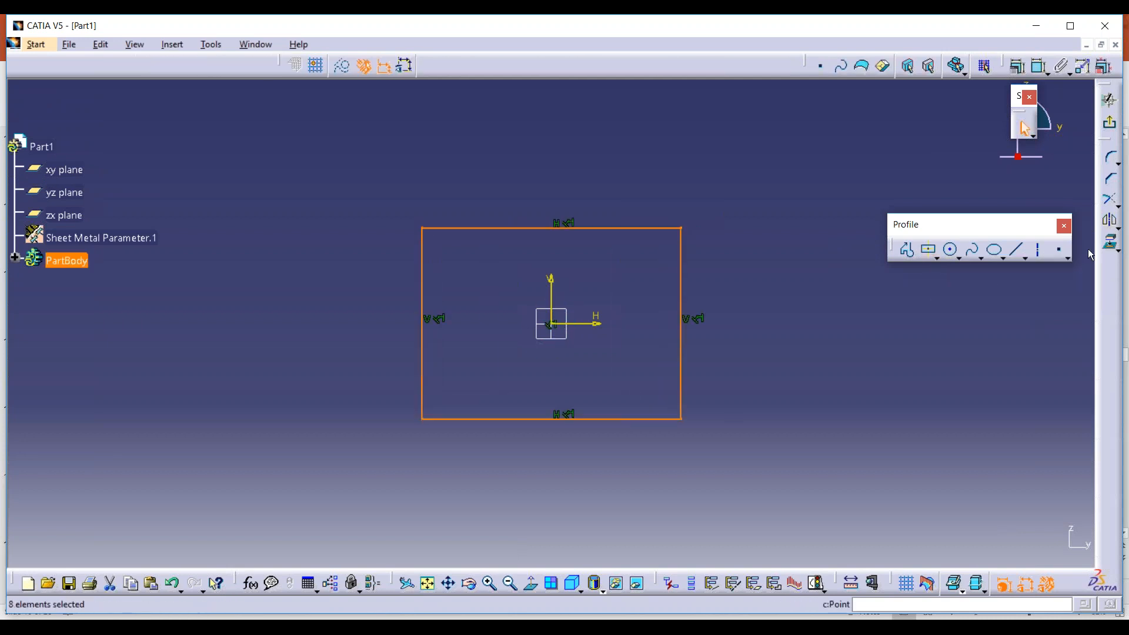
{"action": "left_click", "coordinate": [1111, 123]}
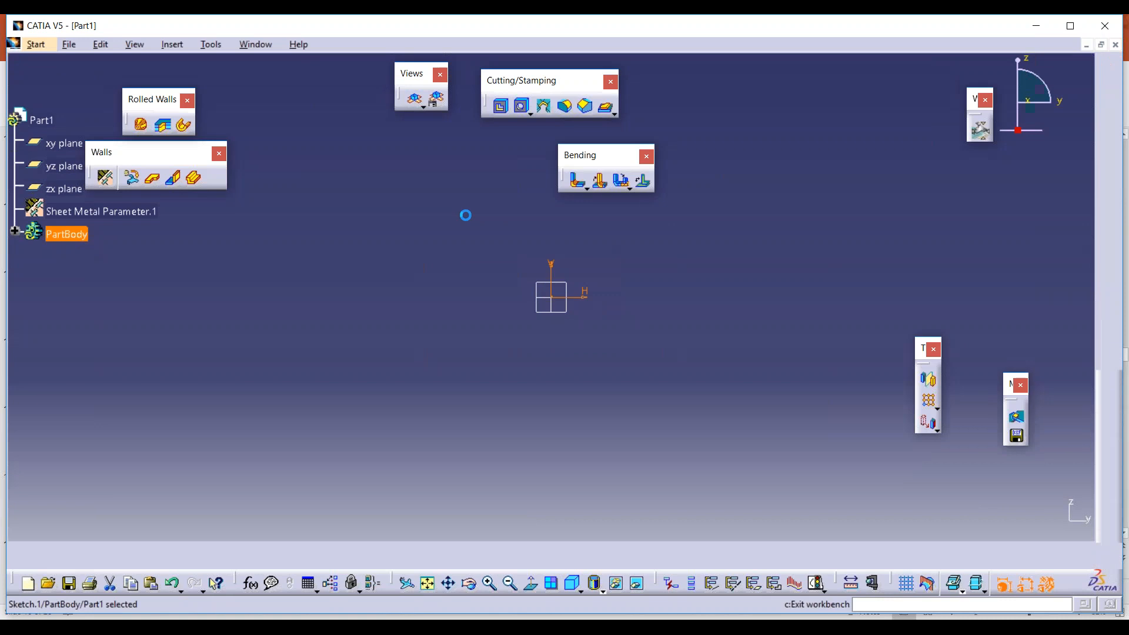
{"action": "left_click", "coordinate": [132, 177]}
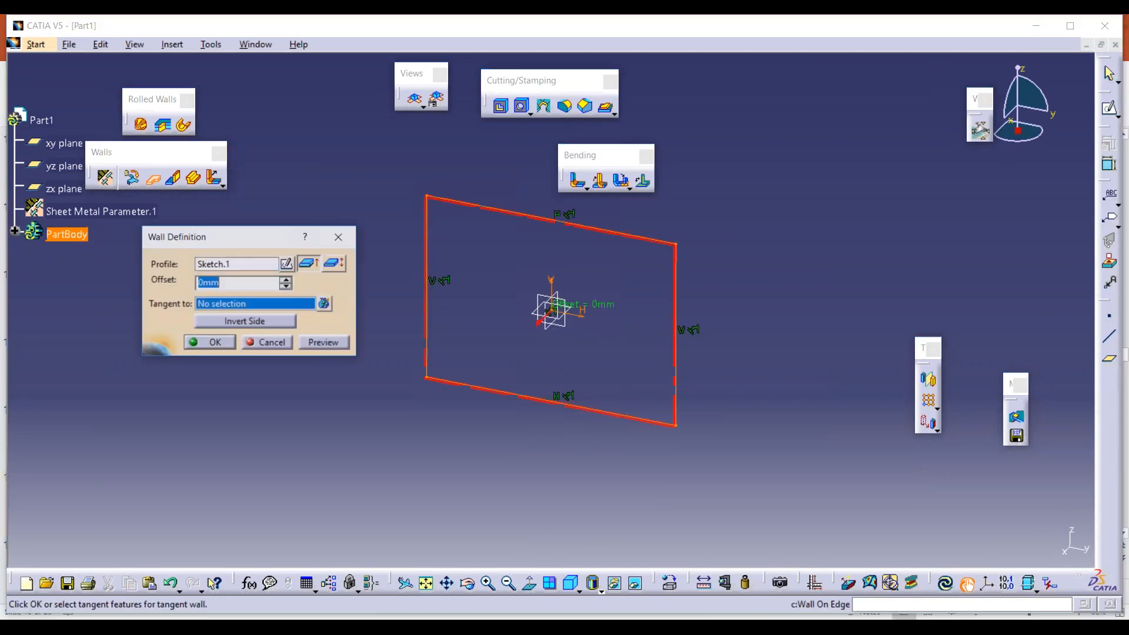
{"action": "left_click", "coordinate": [209, 343]}
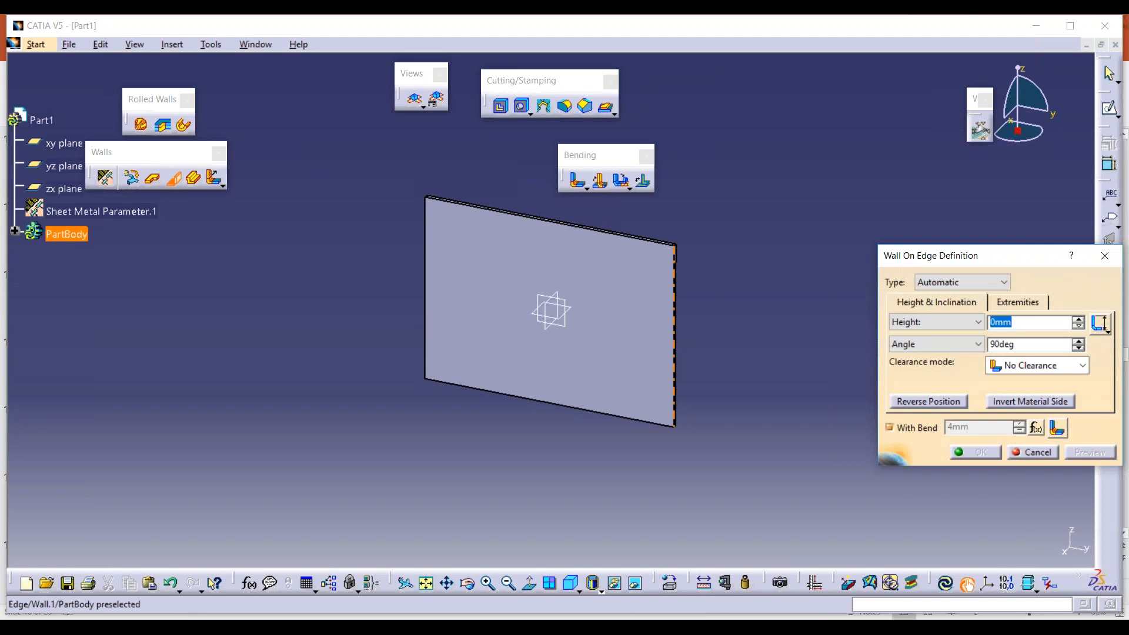
Step: Add walls with bend on all four edges of the rectangular wall, about 94 mm high at a 90° angle
{"action": "left_click", "coordinate": [674, 251]}
{"action": "left_click", "coordinate": [601, 231]}
{"action": "middle_click_drag", "start_coordinate": [554, 311], "coordinate": [606, 183]}
{"action": "left_click", "coordinate": [576, 385]}
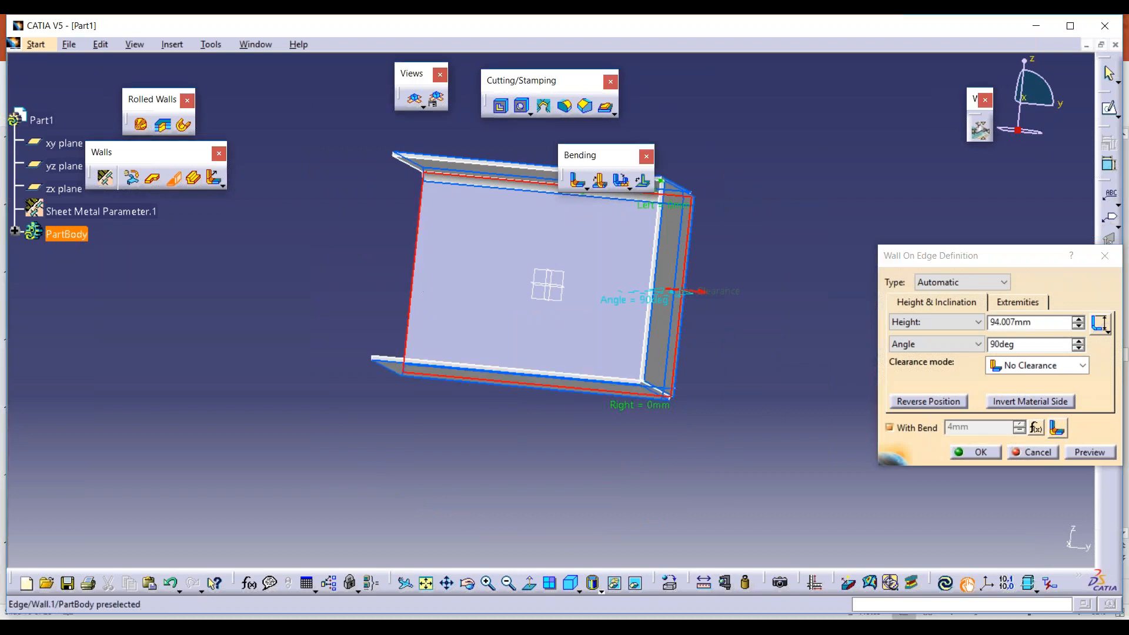
{"action": "left_click", "coordinate": [413, 284]}
{"action": "left_click", "coordinate": [994, 456]}
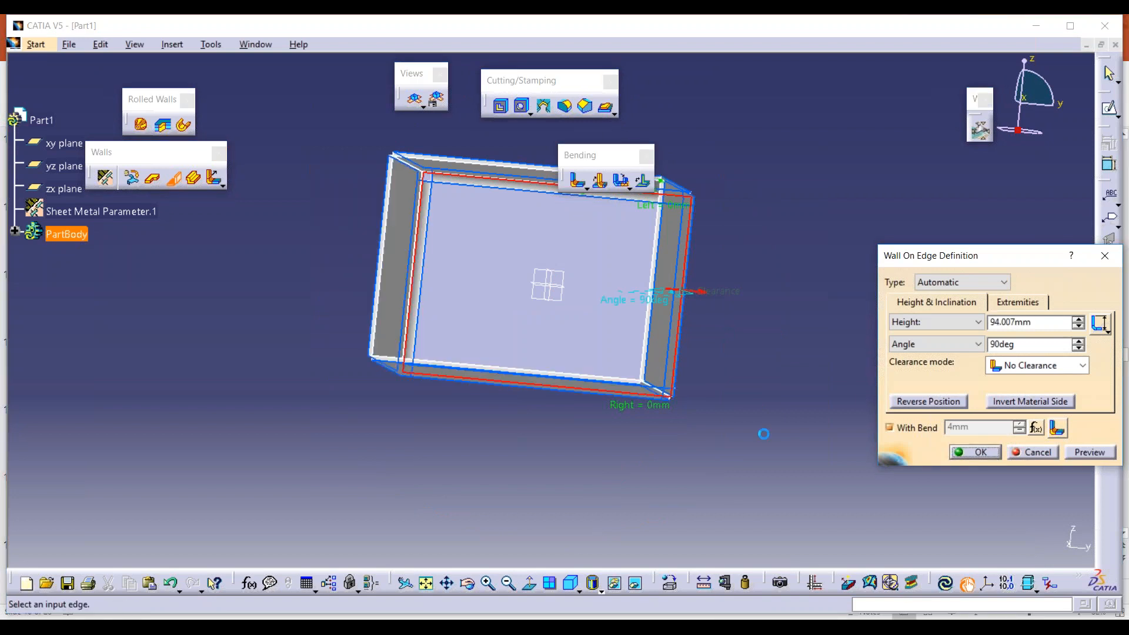
Step: Examine the corners where the edge walls meet and unfold the box into its flat view
{"action": "middle_click_drag", "start_coordinate": [559, 417], "coordinate": [647, 338]}
{"action": "middle_click_drag", "start_coordinate": [524, 306], "coordinate": [558, 323]}
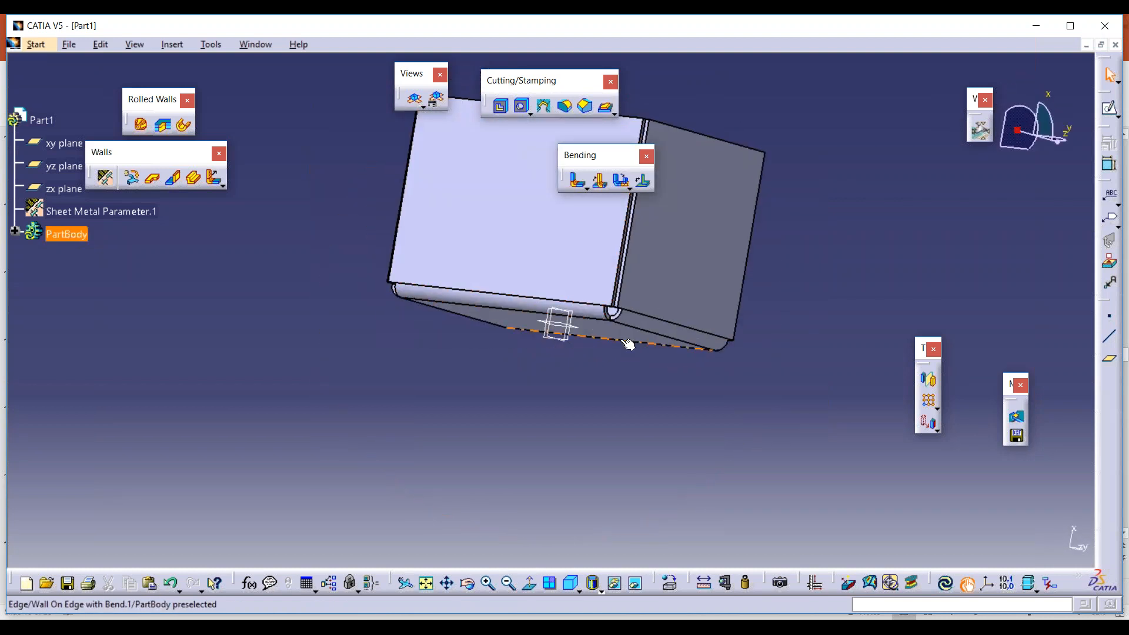
{"action": "middle_click_drag", "start_coordinate": [625, 342], "coordinate": [625, 236], "text": "ctrl"}
{"action": "middle_click_drag", "start_coordinate": [842, 334], "coordinate": [677, 320]}
{"action": "middle_click_drag", "start_coordinate": [408, 292], "coordinate": [564, 321], "text": "ctrl"}
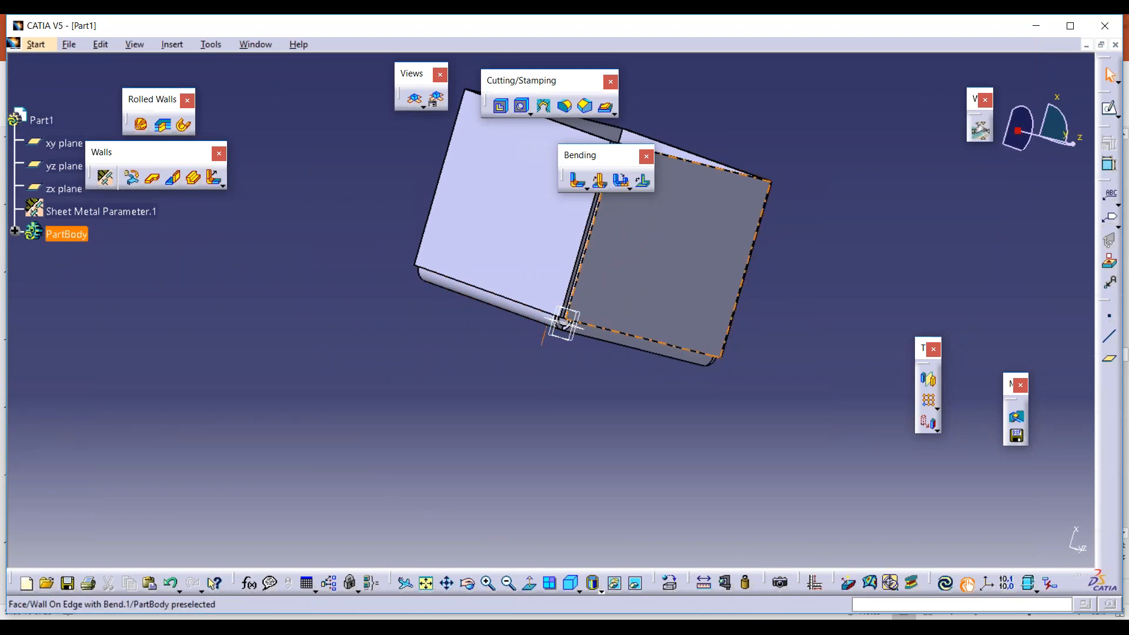
{"action": "middle_click_drag", "start_coordinate": [599, 310], "coordinate": [597, 375]}
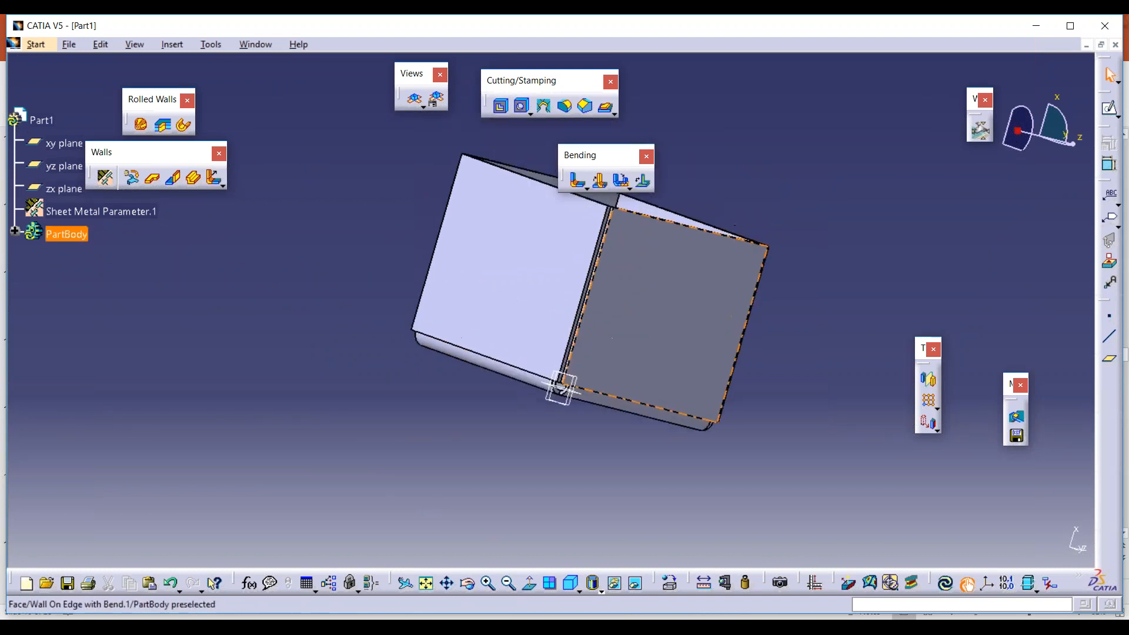
{"action": "left_click", "coordinate": [416, 100]}
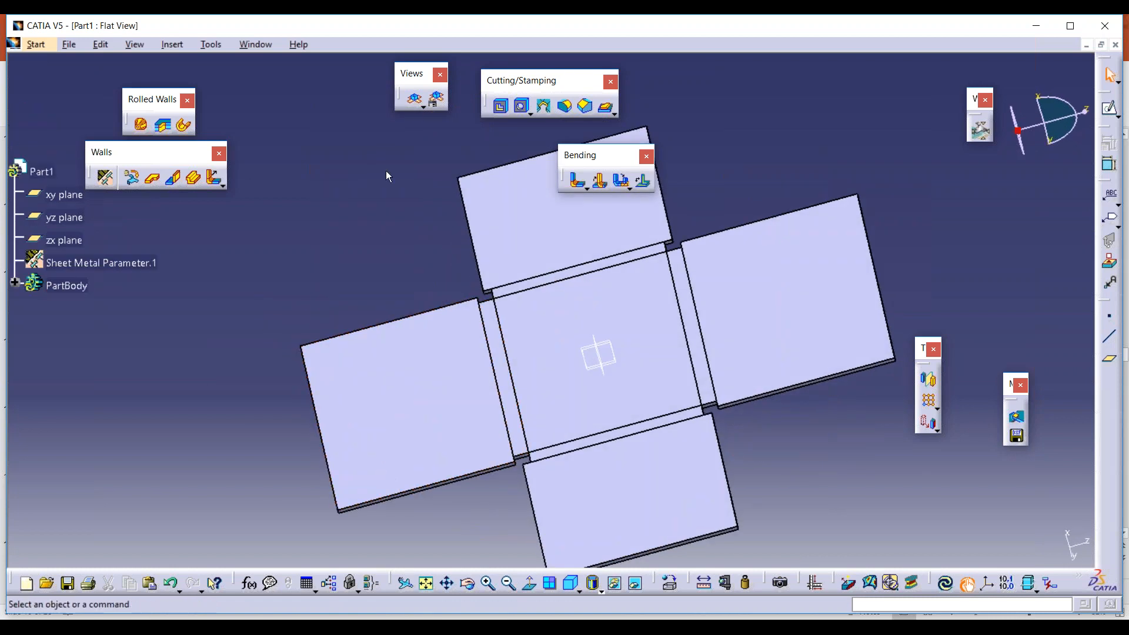
Step: Try a circular corner relief with an 8 mm radius between two adjacent bend faces of the flat box, and undo it
{"action": "left_click", "coordinate": [543, 106]}
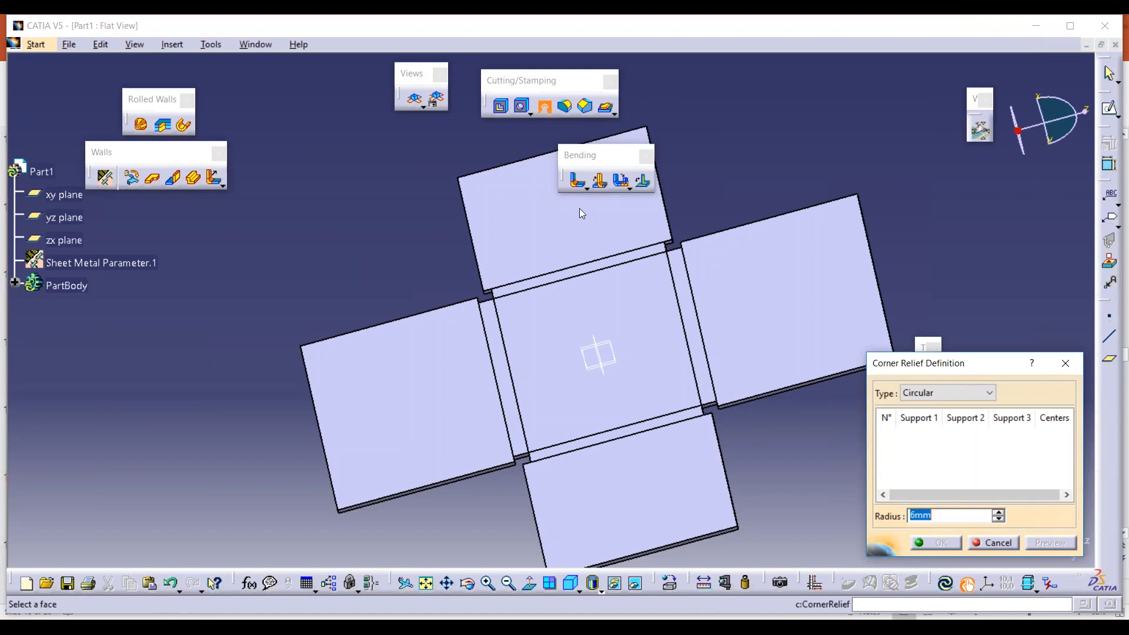
{"action": "left_click", "coordinate": [517, 450]}
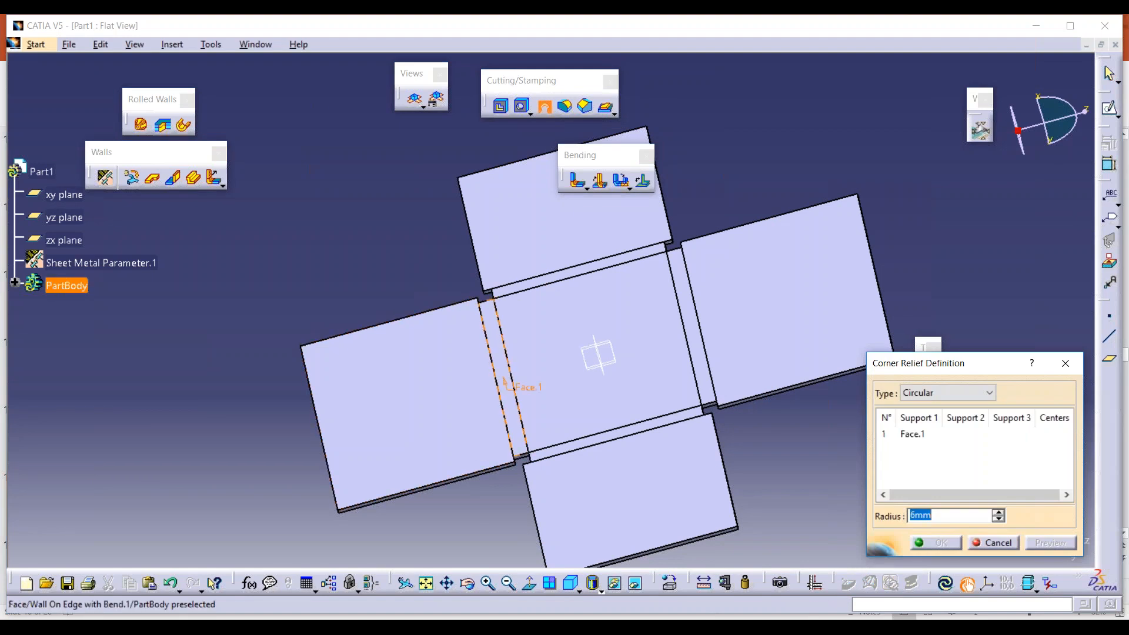
{"action": "left_click", "coordinate": [542, 457]}
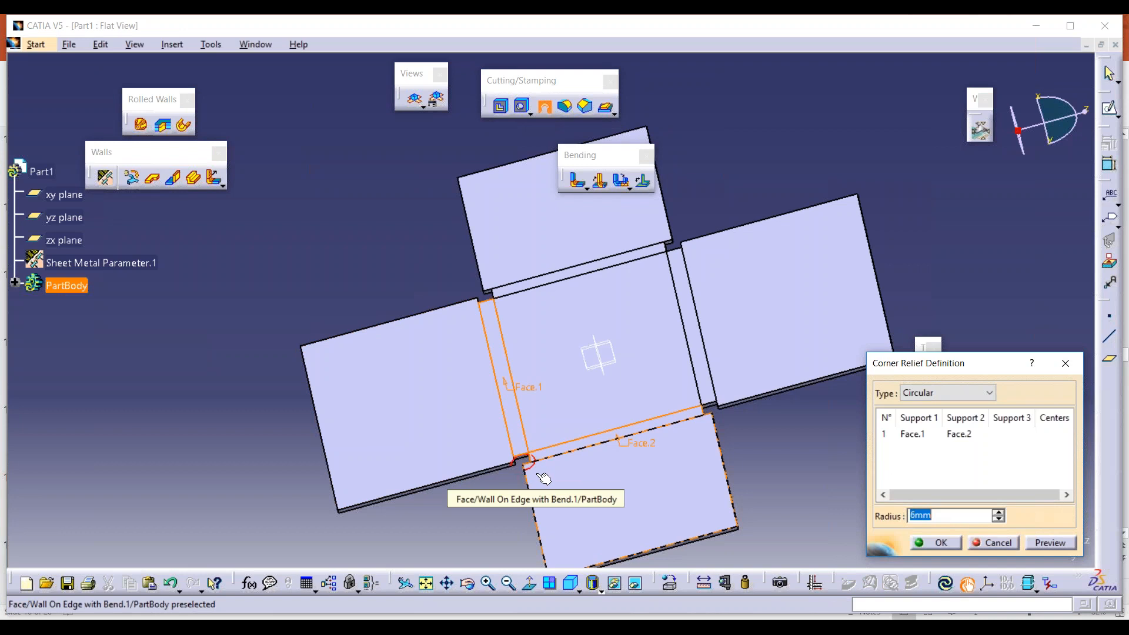
{"action": "scroll", "coordinate": [544, 478], "scroll_direction": "up", "scroll_amount": 3}
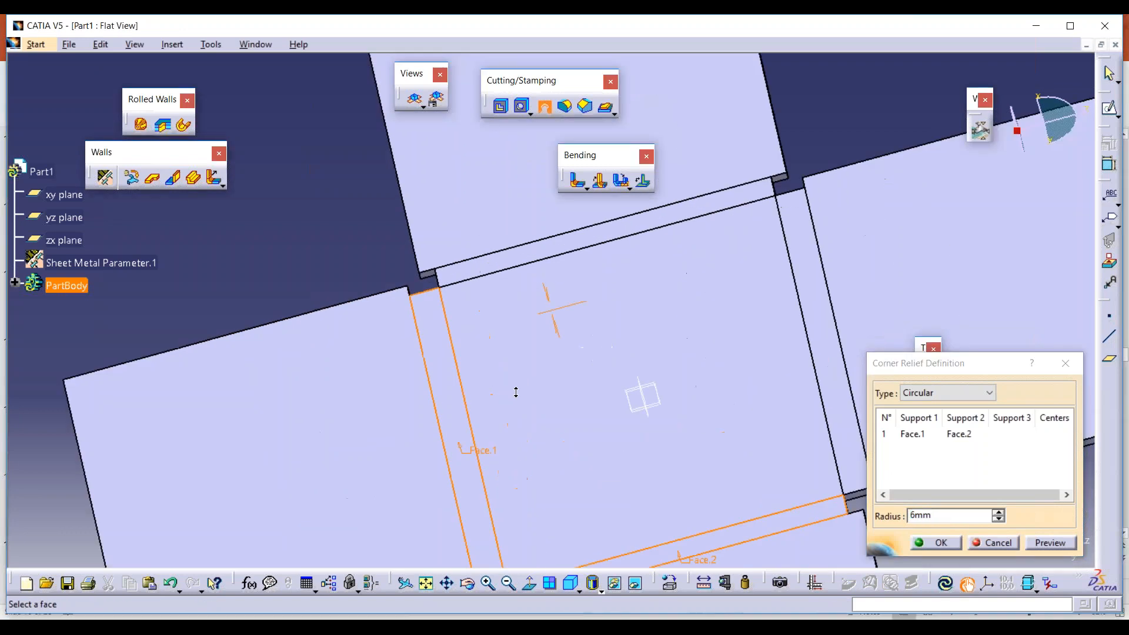
{"action": "middle_click_drag", "start_coordinate": [473, 523], "coordinate": [494, 361]}
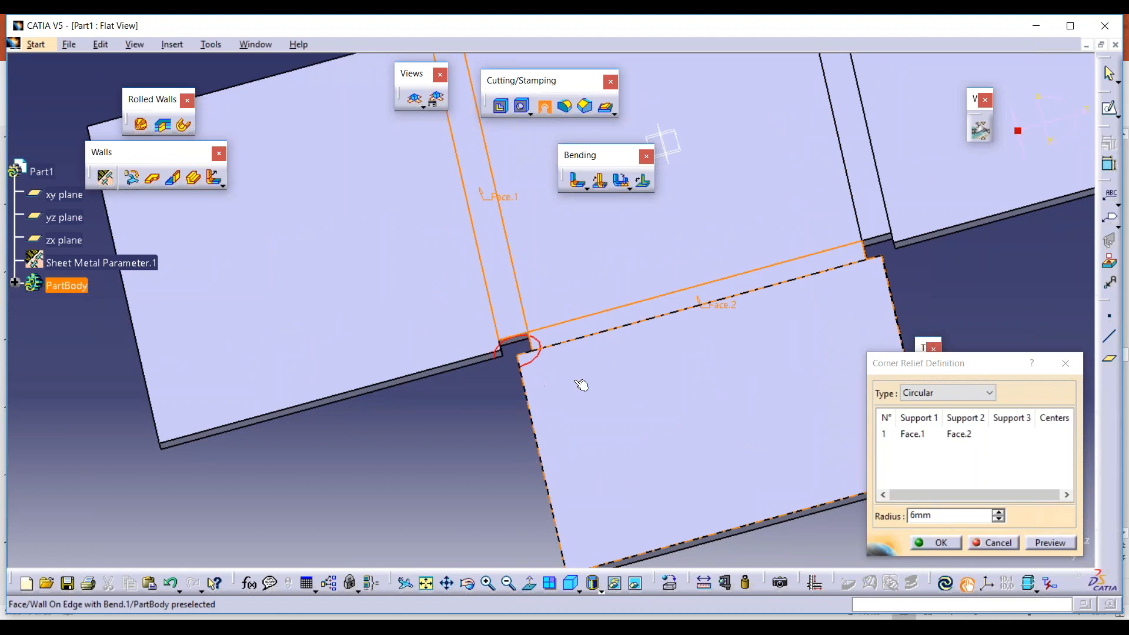
{"action": "left_click_drag", "start_coordinate": [962, 363], "coordinate": [870, 200]}
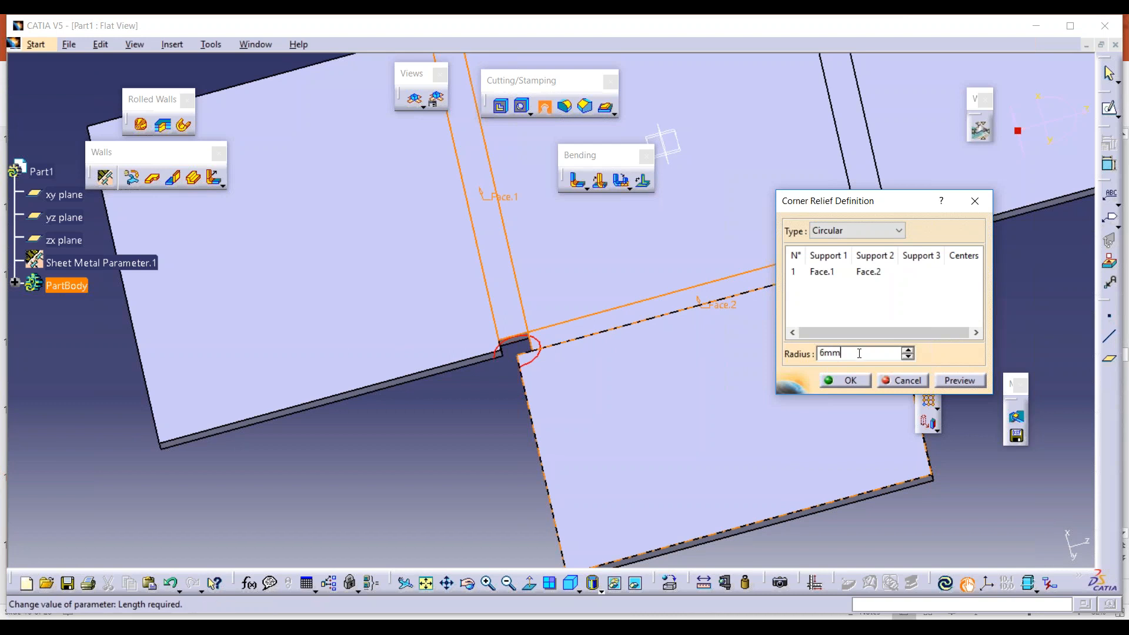
{"action": "type", "text": "8"}
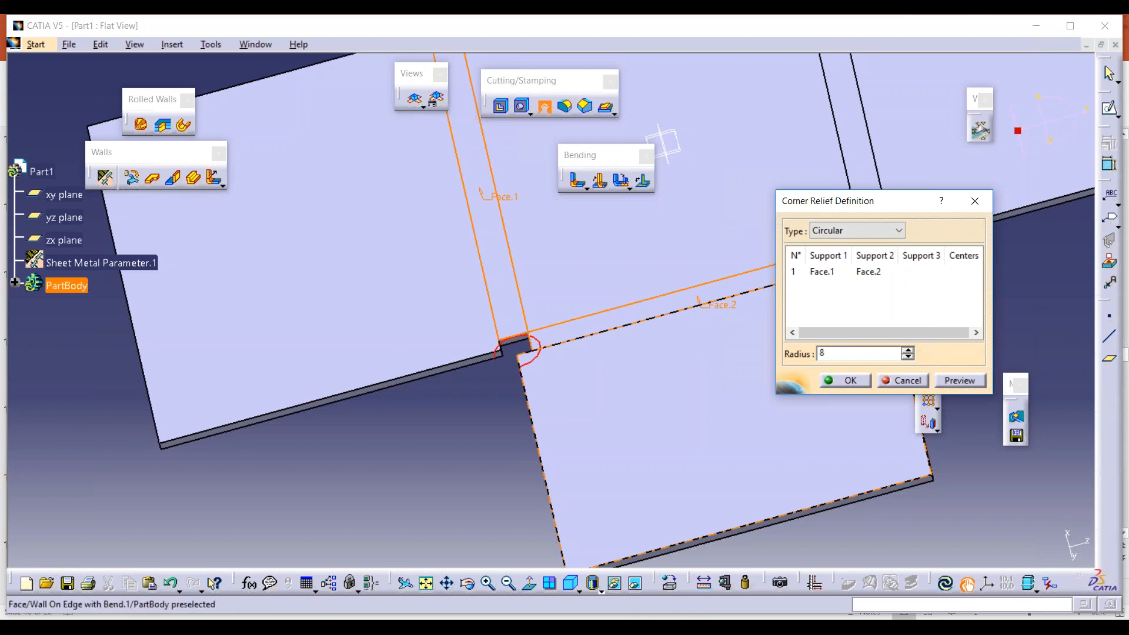
{"action": "key", "text": "Return"}
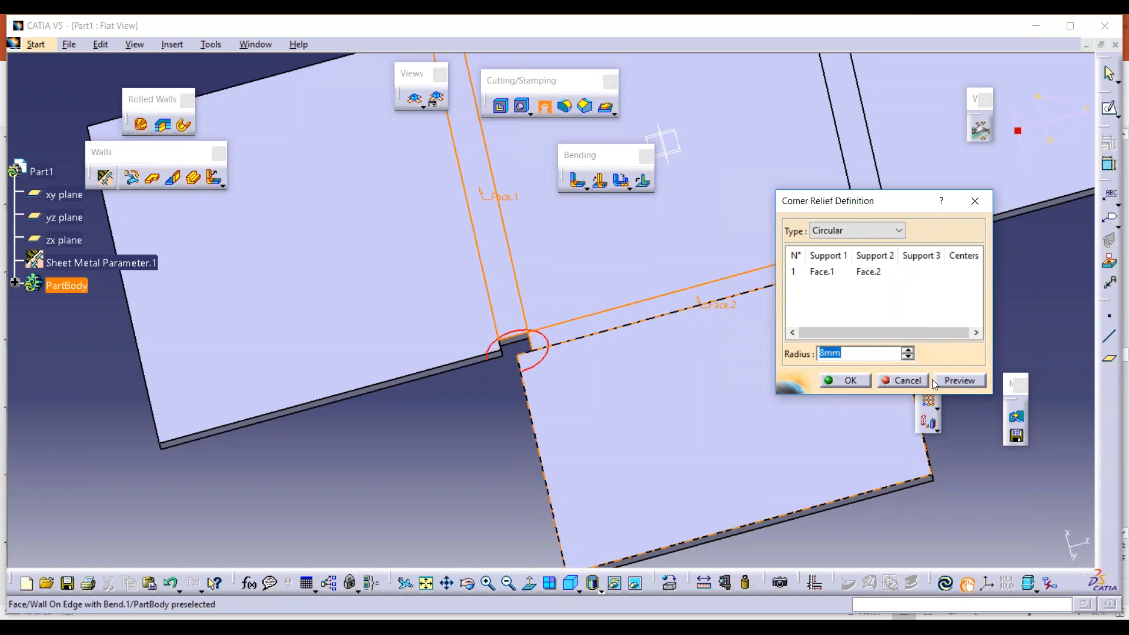
{"action": "left_click", "coordinate": [954, 381]}
{"action": "left_click", "coordinate": [849, 381]}
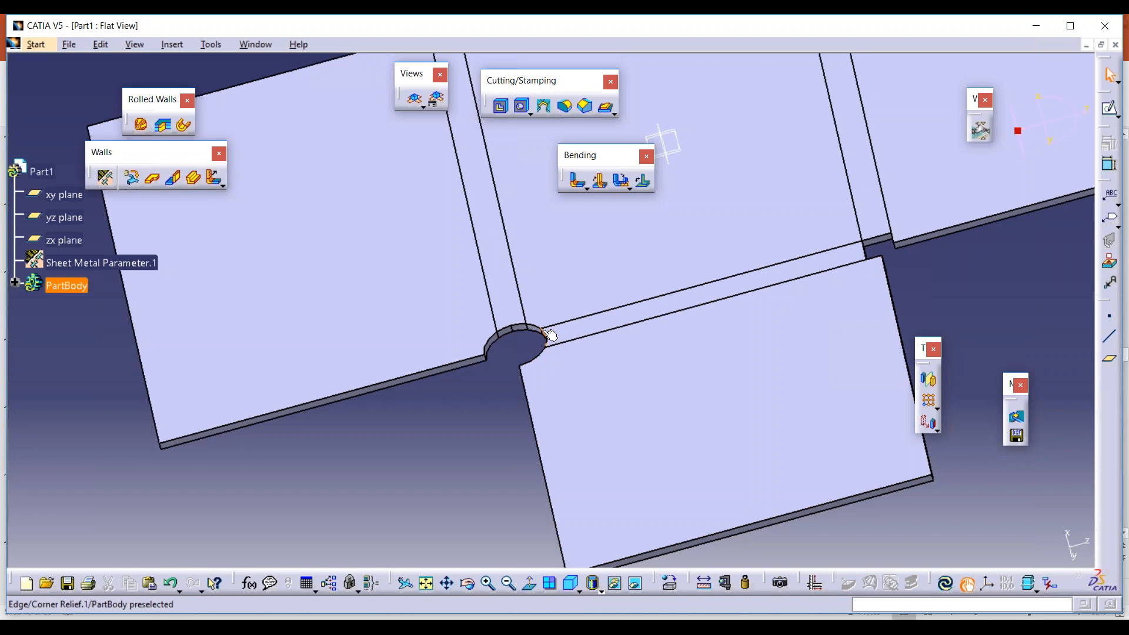
{"action": "key", "text": "ctrl+z"}
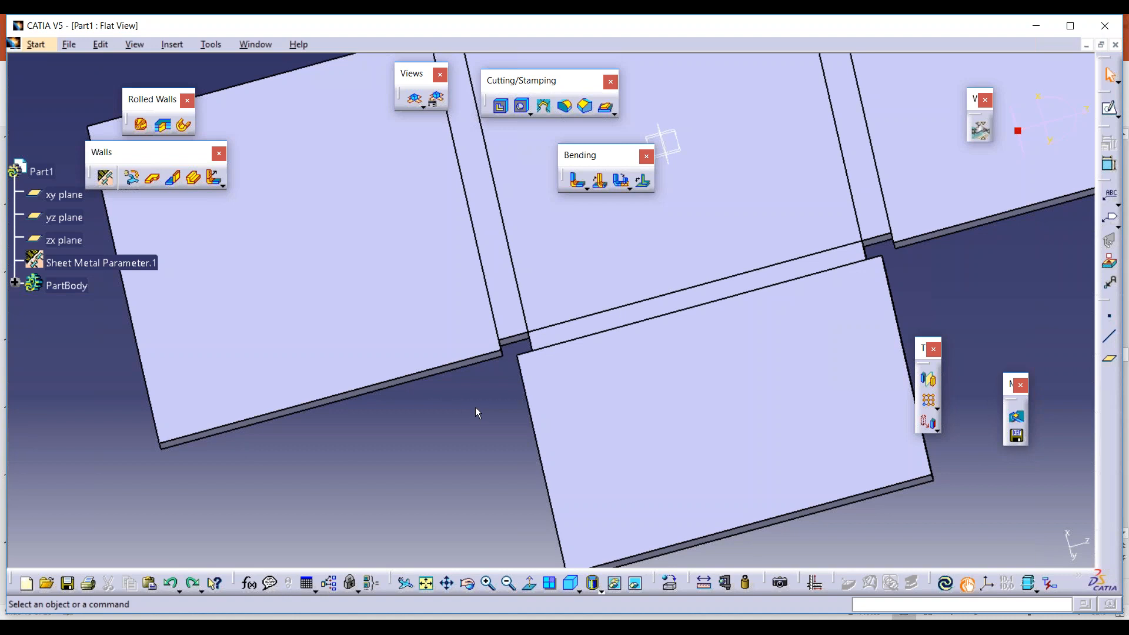
Step: Add a circular corner relief with an 8 mm radius between the two adjacent bend faces at one corner of the base
{"action": "left_click", "coordinate": [544, 106]}
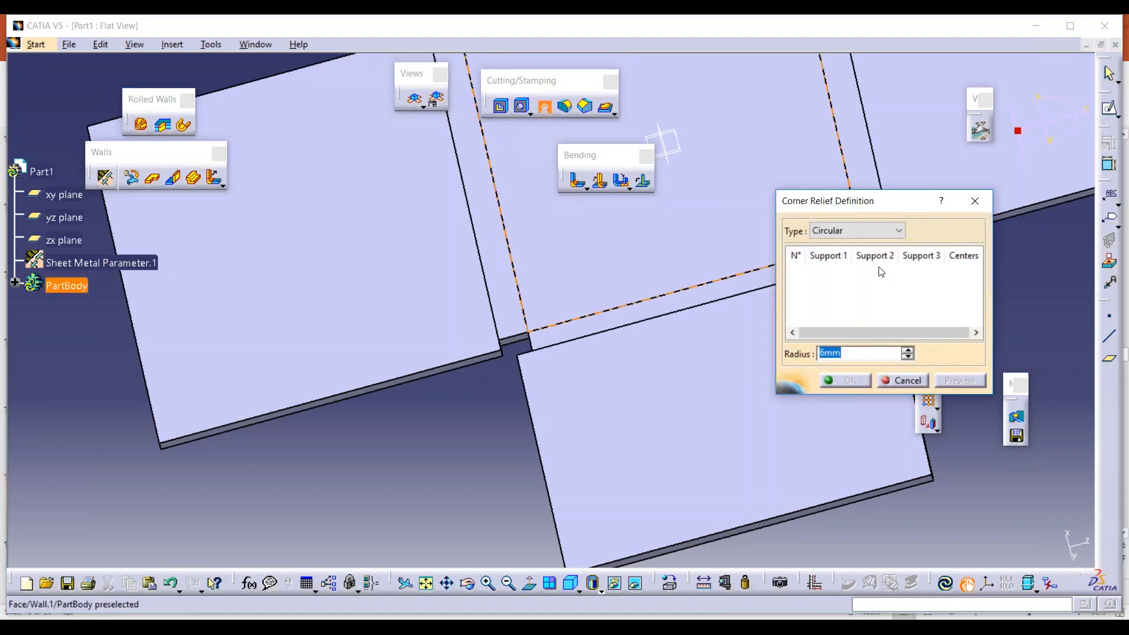
{"action": "left_click", "coordinate": [482, 193]}
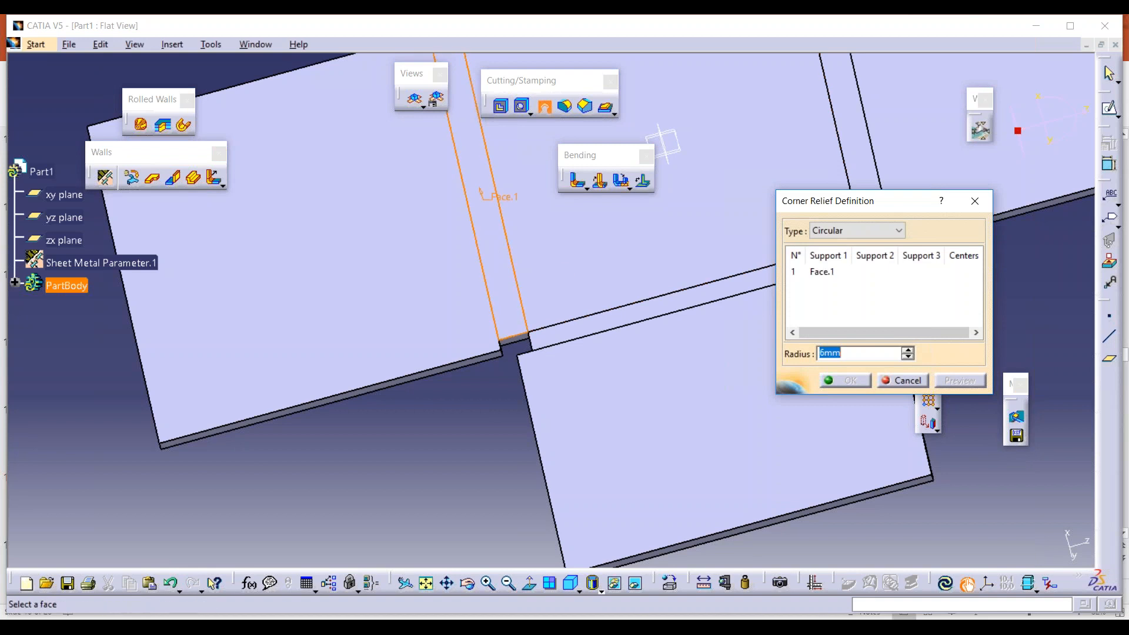
{"action": "left_click", "coordinate": [700, 298]}
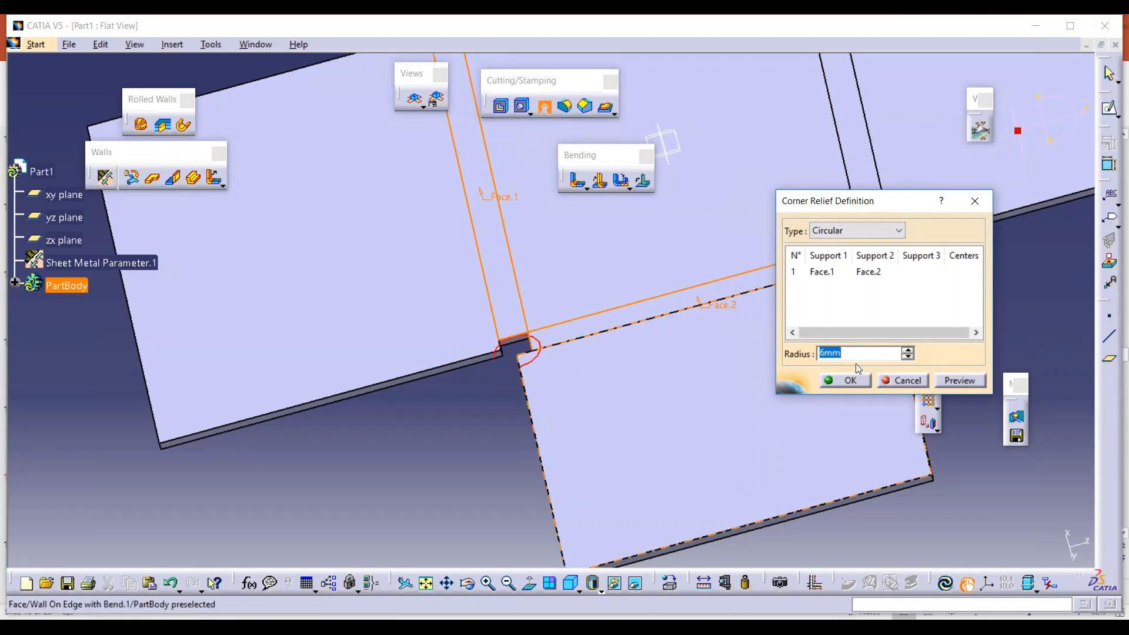
{"action": "type", "text": "8mm"}
{"action": "key", "text": "Return"}
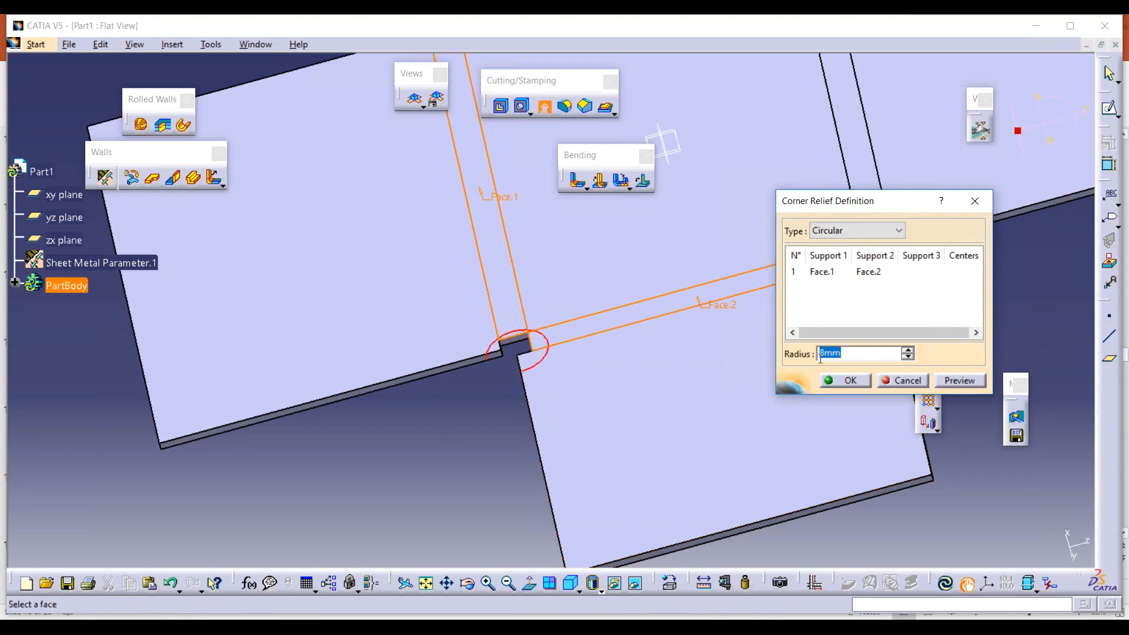
{"action": "left_click", "coordinate": [847, 383]}
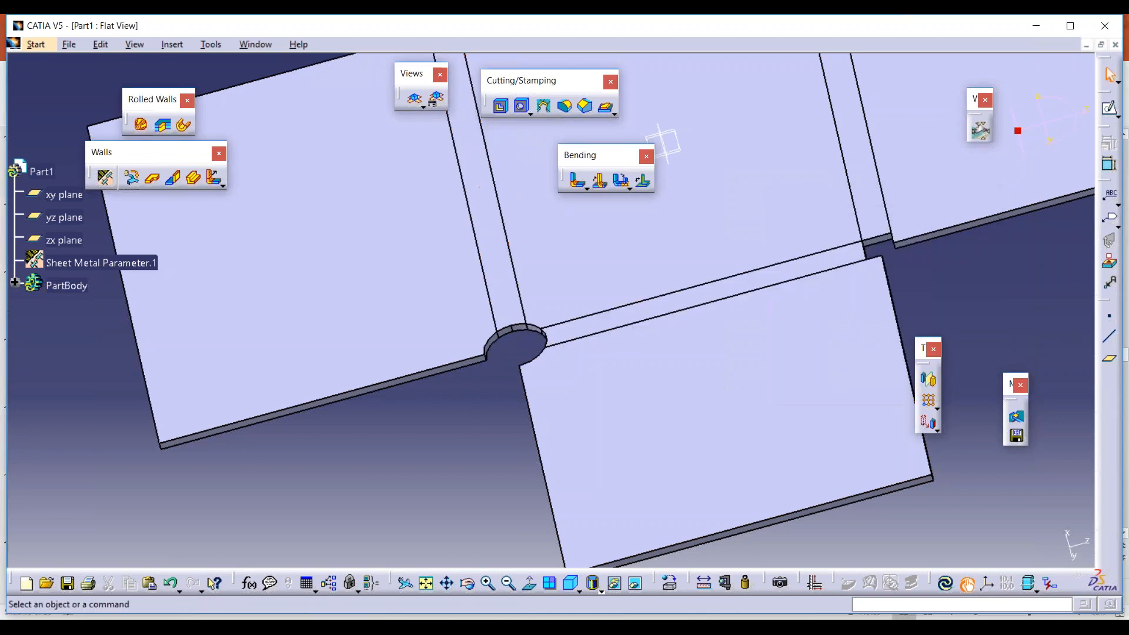
Step: Fold the box to examine the circular relief at its corner, and unfold it back into the full flat view
{"action": "middle_click_drag", "start_coordinate": [473, 428], "coordinate": [444, 544]}
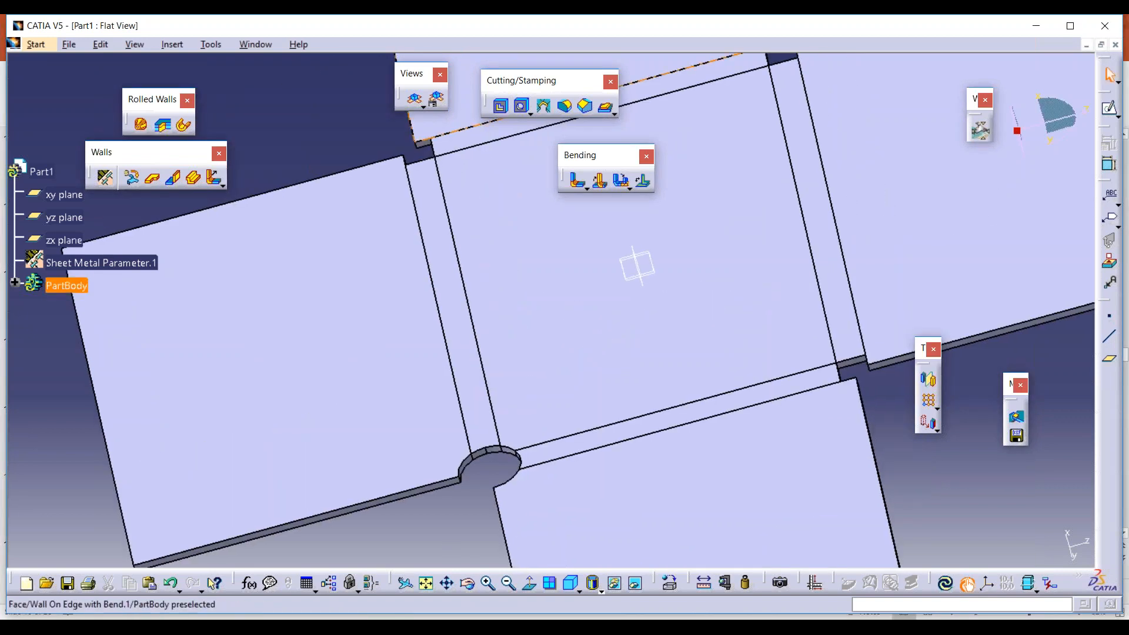
{"action": "left_click", "coordinate": [417, 101]}
{"action": "middle_click_drag", "start_coordinate": [569, 456], "coordinate": [700, 253]}
{"action": "middle_click_drag", "start_coordinate": [474, 361], "coordinate": [447, 350]}
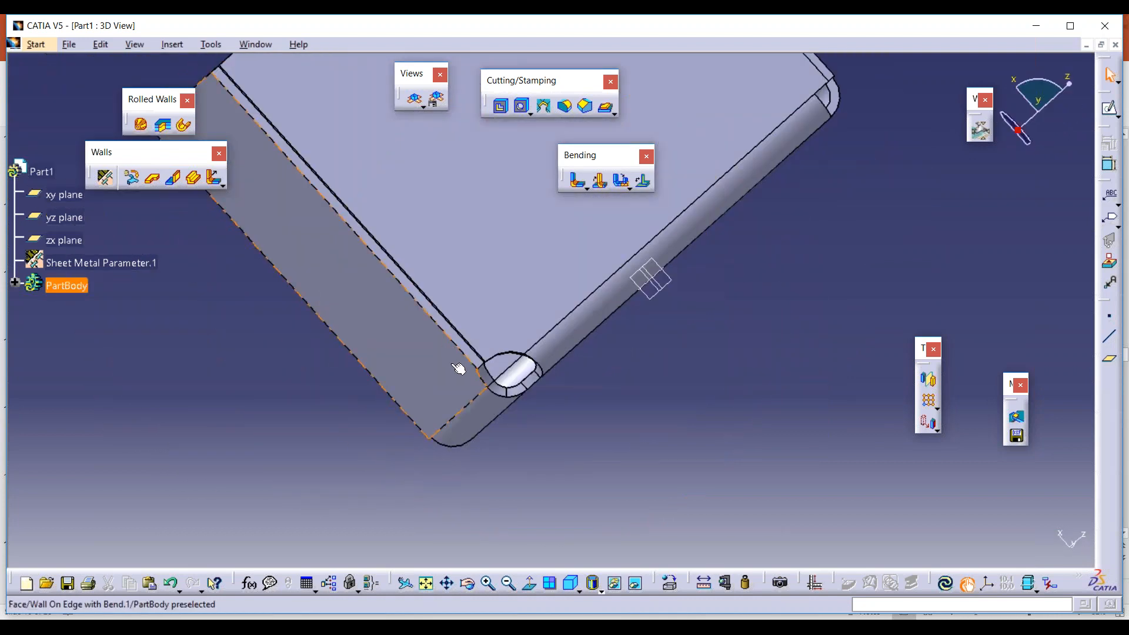
{"action": "left_click", "coordinate": [414, 98]}
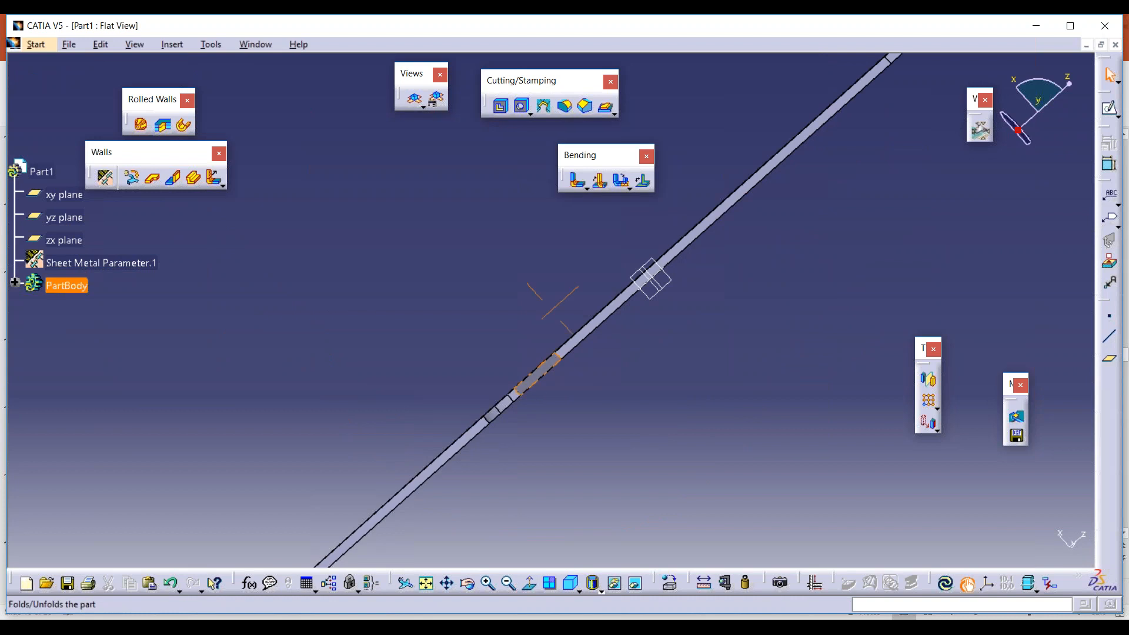
{"action": "middle_click_drag", "start_coordinate": [540, 376], "coordinate": [610, 510]}
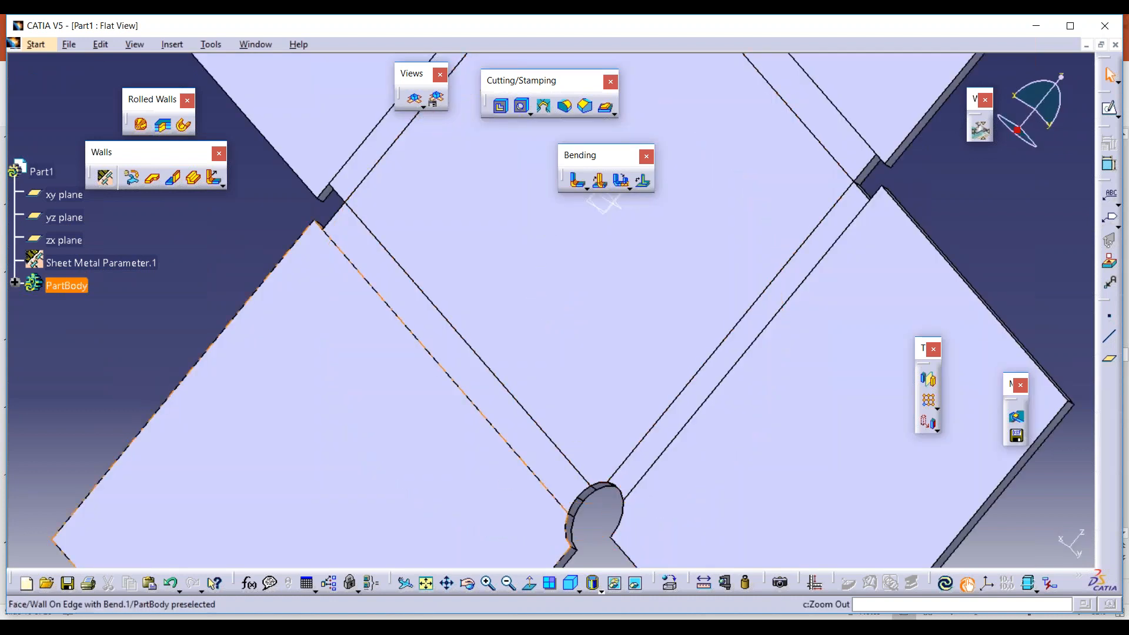
{"action": "left_click", "coordinate": [425, 582]}
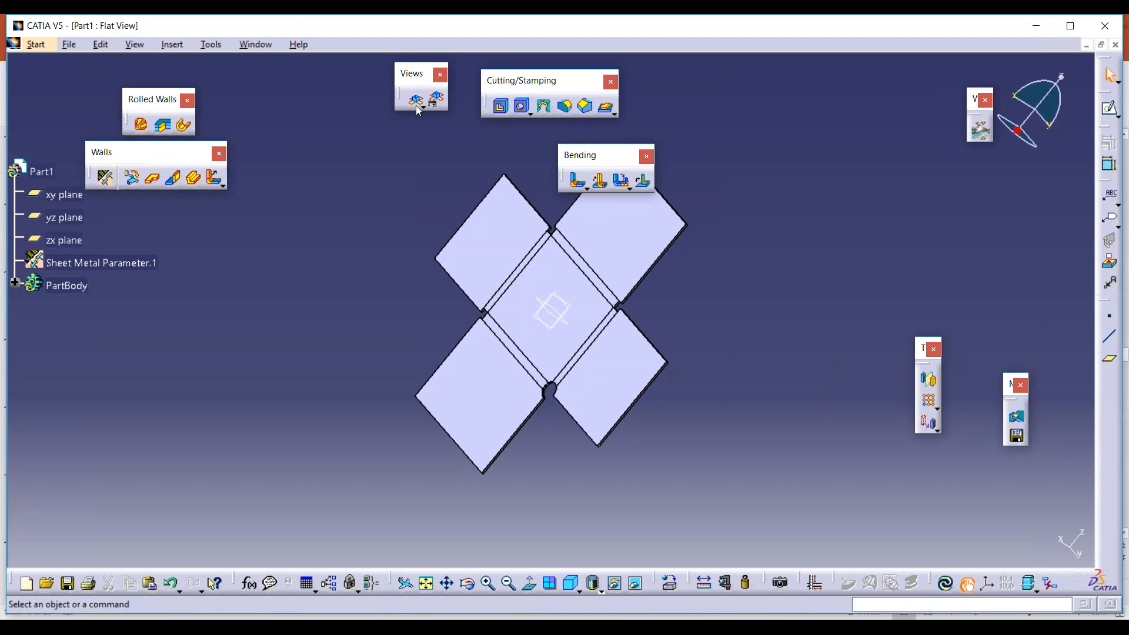
Step: Add a square corner relief with a 16 mm length between the two bend faces at the corner next to the circular relief
{"action": "left_click", "coordinate": [543, 106]}
{"action": "left_click", "coordinate": [612, 318]}
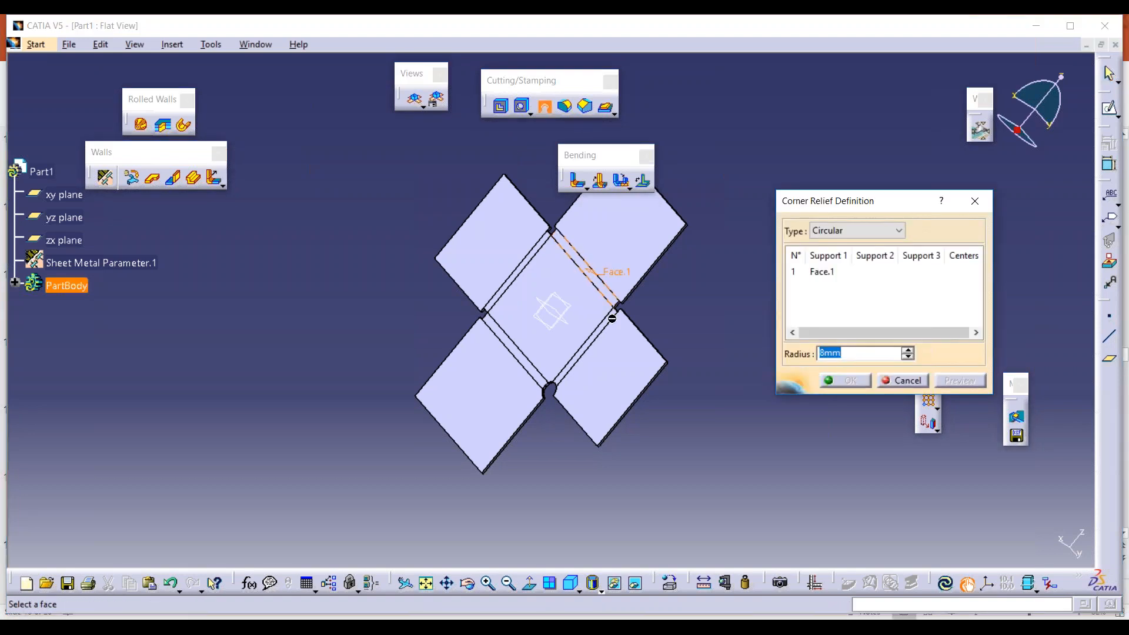
{"action": "left_click", "coordinate": [613, 317]}
{"action": "left_click", "coordinate": [812, 231]}
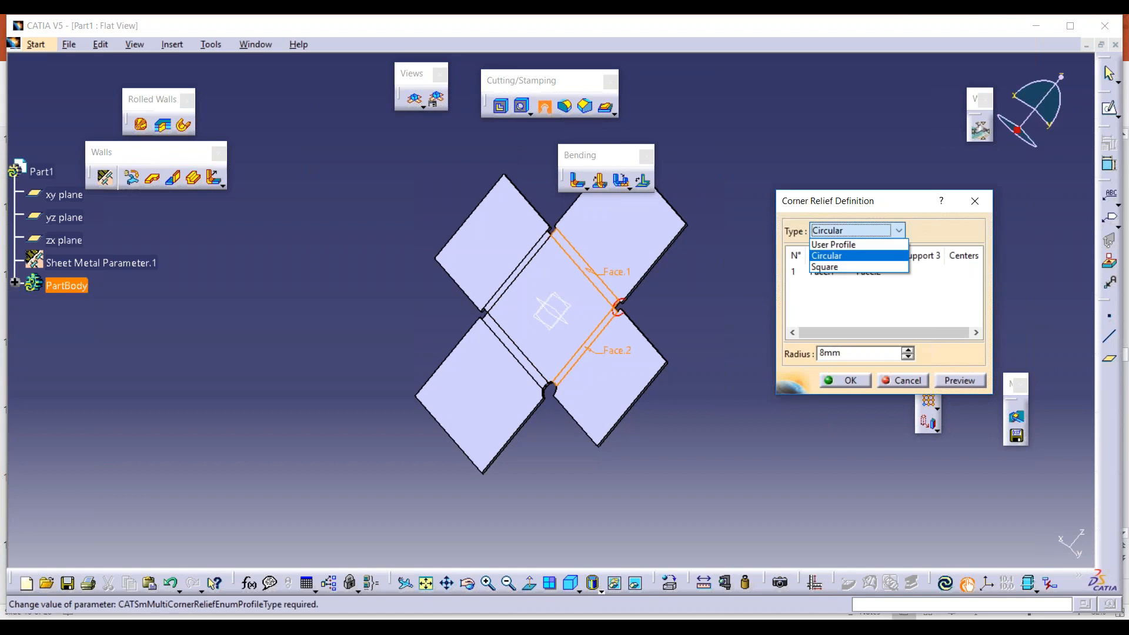
{"action": "left_click", "coordinate": [834, 266]}
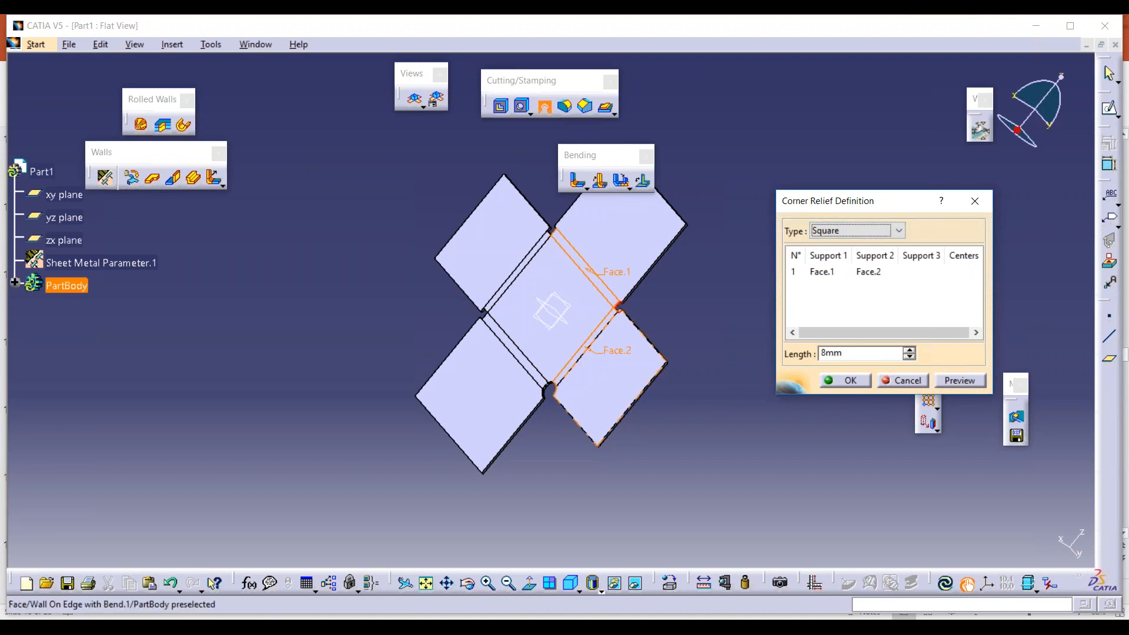
{"action": "double_click", "coordinate": [831, 353]}
{"action": "type", "text": "12"}
{"action": "key", "text": "Return"}
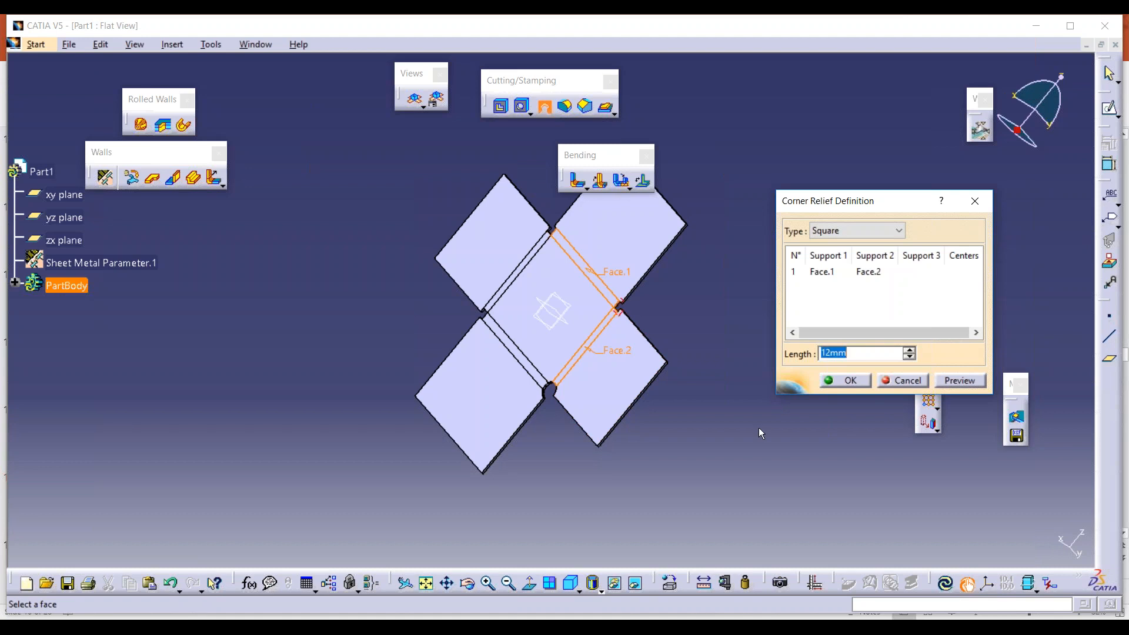
{"action": "type", "text": "16"}
{"action": "key", "text": "Return"}
{"action": "left_click", "coordinate": [844, 380]}
Step: Fold the box into its 3D view and examine the circular and square reliefs at its corners
{"action": "middle_click_drag", "start_coordinate": [714, 329], "coordinate": [715, 337]}
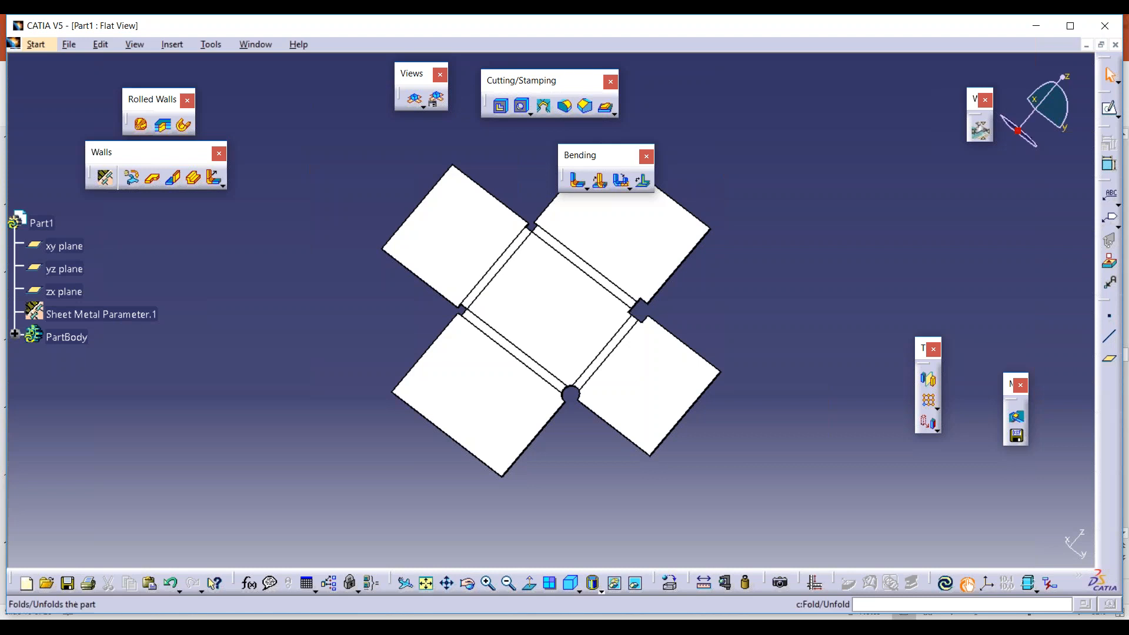
{"action": "left_click", "coordinate": [416, 101]}
{"action": "left_click", "coordinate": [416, 101]}
{"action": "left_click", "coordinate": [416, 101]}
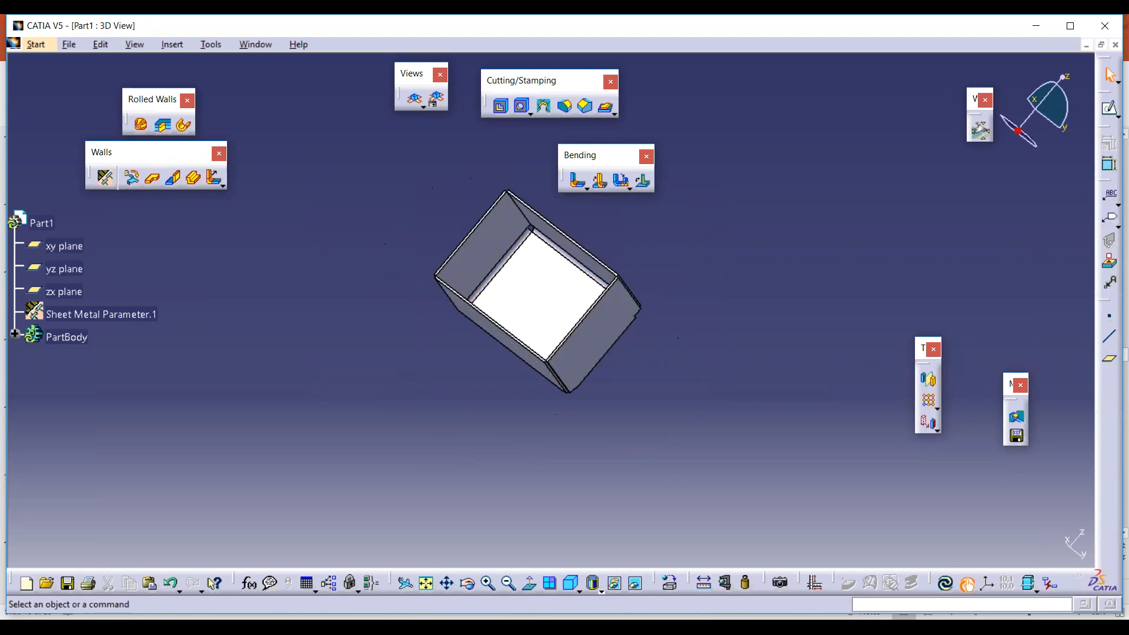
{"action": "middle_click_drag", "start_coordinate": [545, 301], "coordinate": [726, 288]}
{"action": "scroll", "coordinate": [518, 285], "scroll_direction": "up", "scroll_amount": 1}
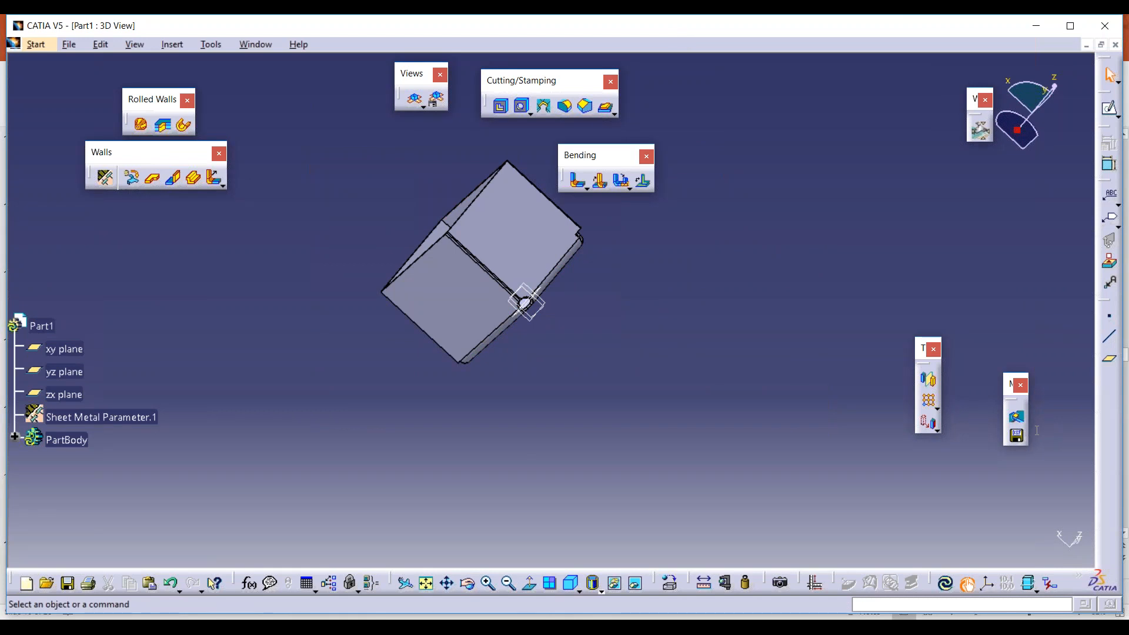
{"action": "middle_click_drag", "start_coordinate": [394, 257], "coordinate": [493, 330]}
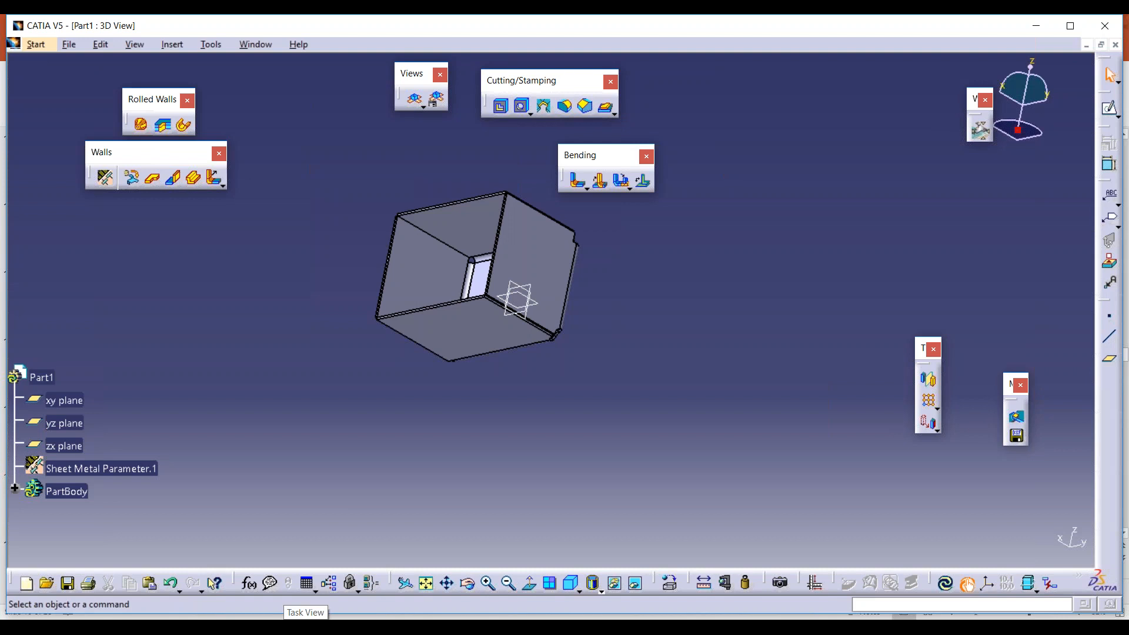
Step: Round all convex and concave edges of the folded box with the Corner command at a 2 mm radius
{"action": "left_click", "coordinate": [565, 106]}
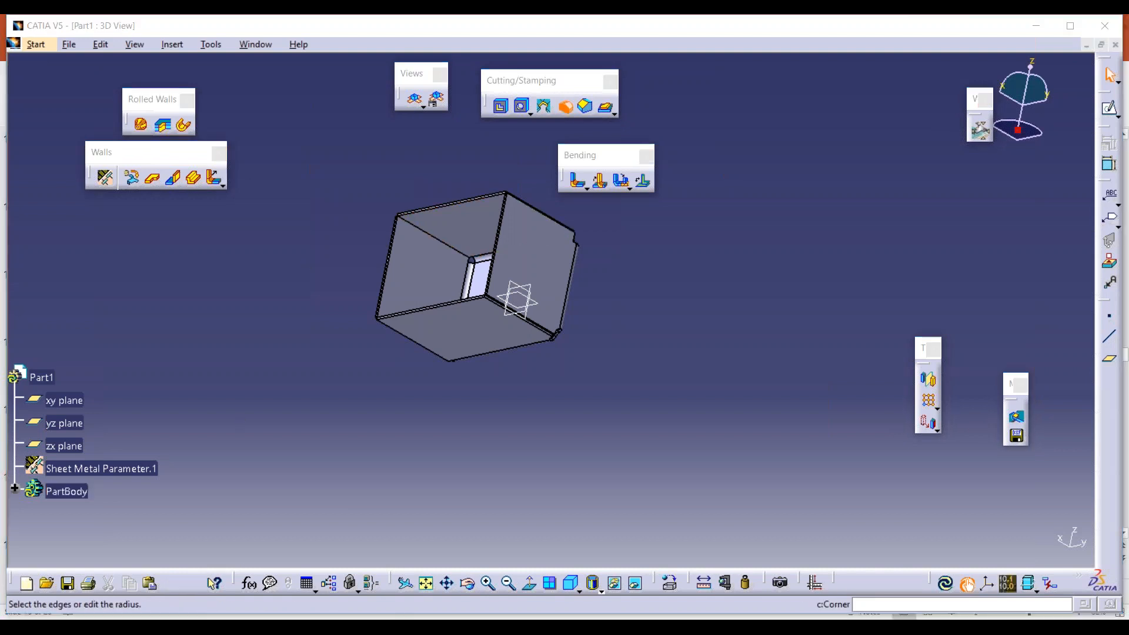
{"action": "left_click_drag", "start_coordinate": [921, 429], "coordinate": [656, 218]}
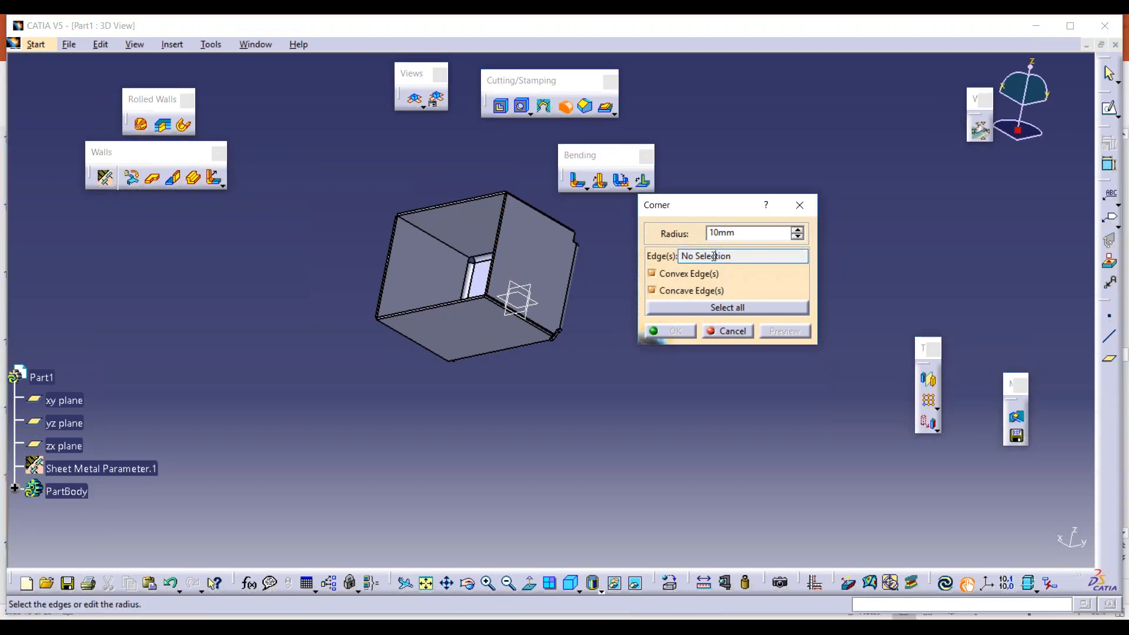
{"action": "left_click", "coordinate": [736, 309]}
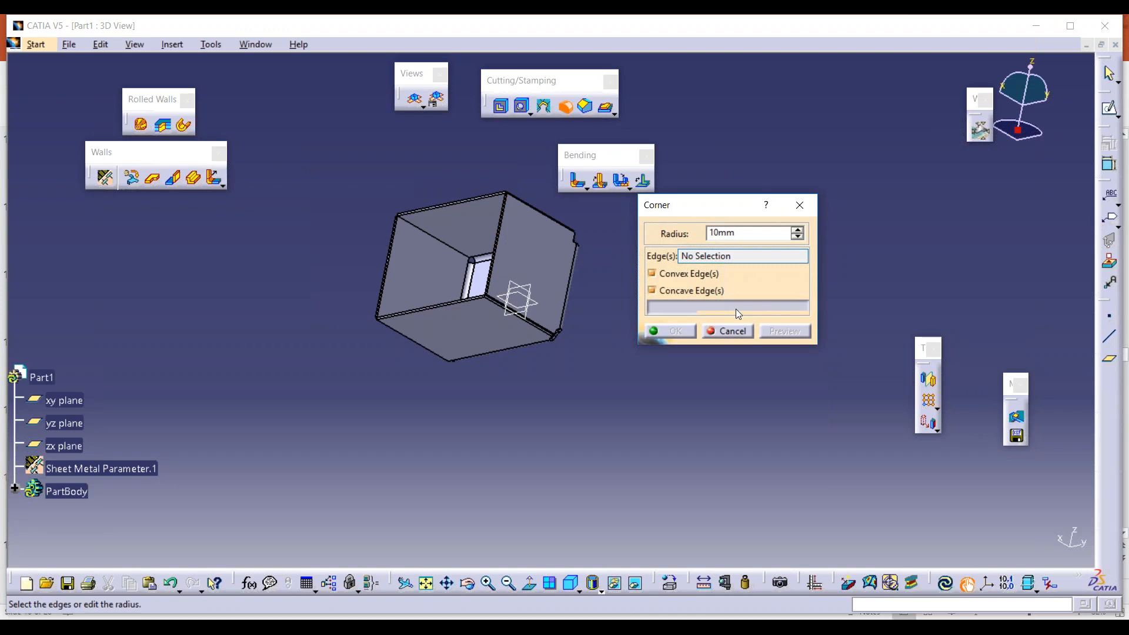
{"action": "middle_click_drag", "start_coordinate": [494, 306], "coordinate": [676, 252]}
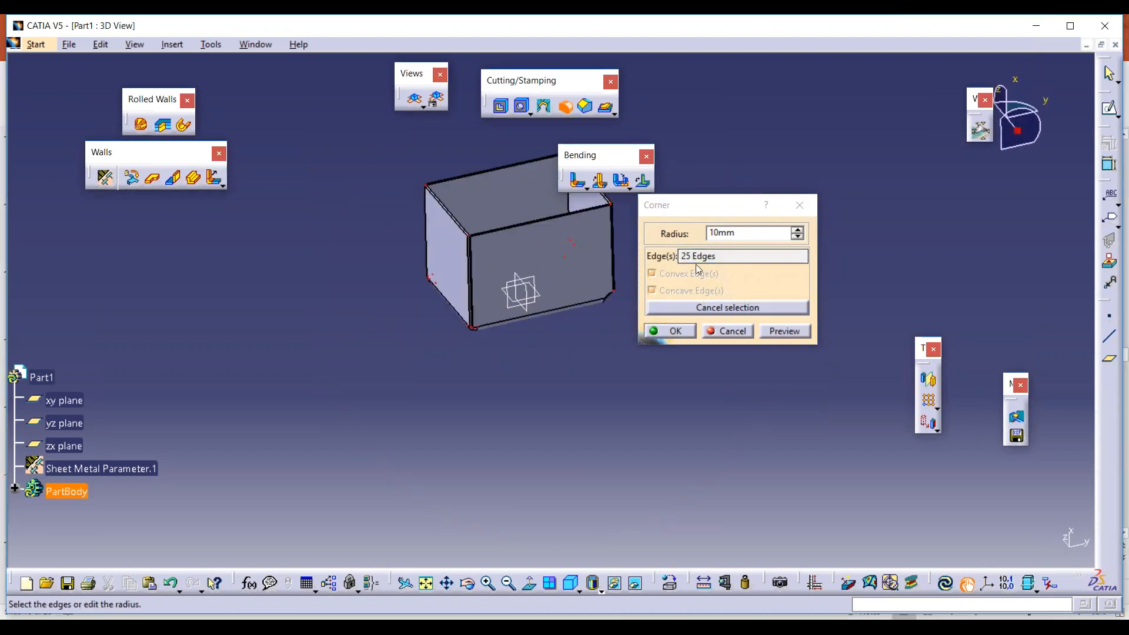
{"action": "double_click", "coordinate": [749, 233]}
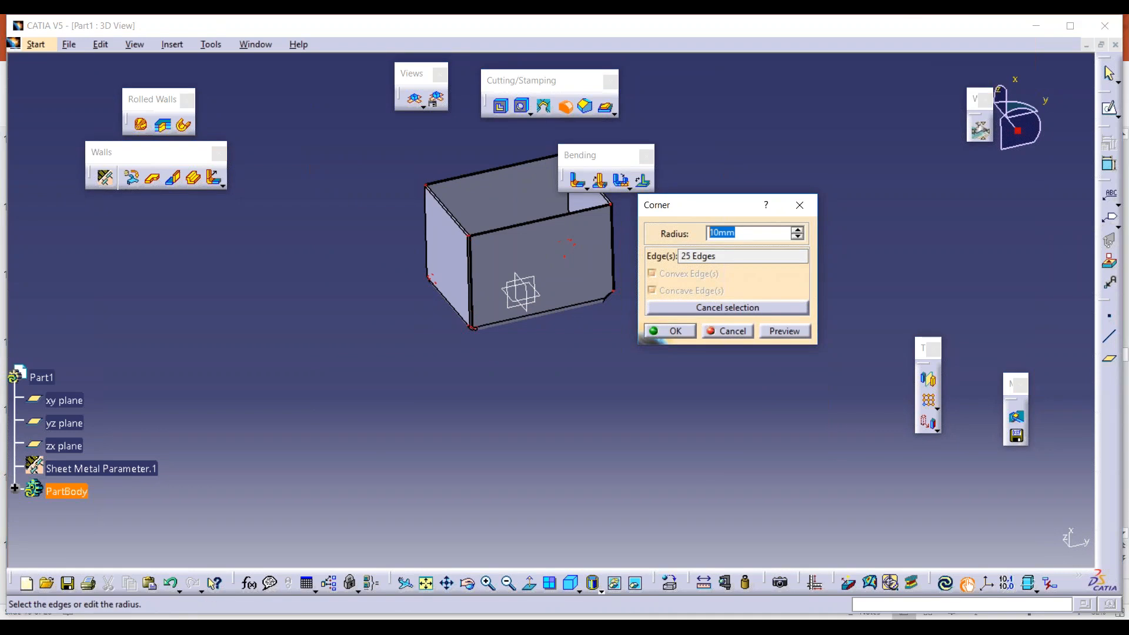
{"action": "type", "text": "2"}
{"action": "key", "text": "Return"}
{"action": "left_click", "coordinate": [674, 332]}
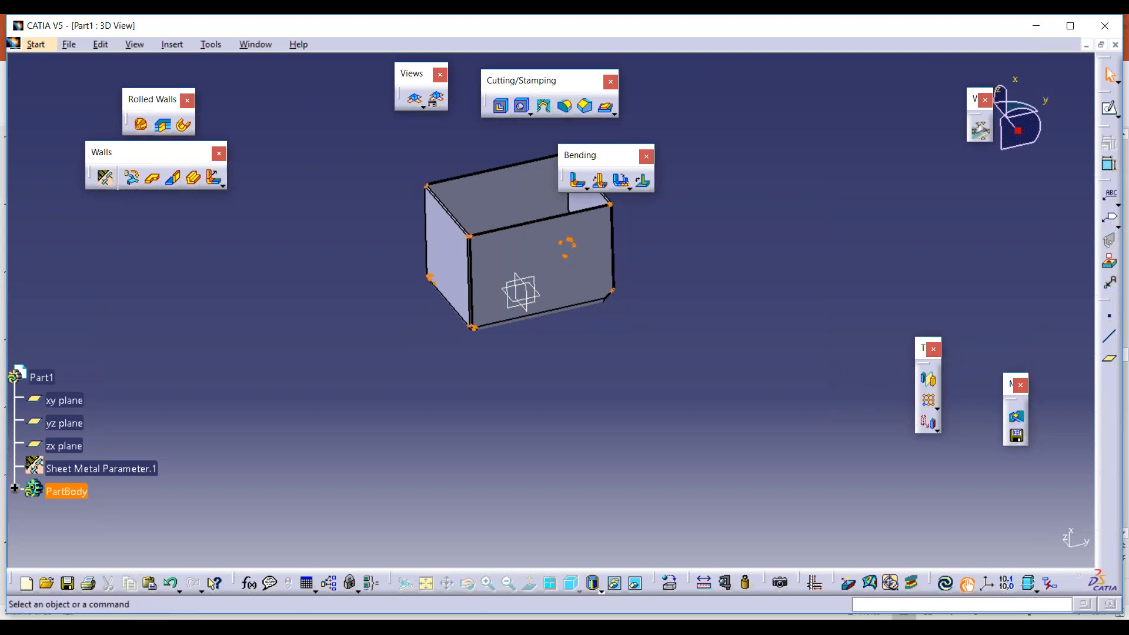
{"action": "middle_click_drag", "start_coordinate": [458, 429], "coordinate": [500, 298]}
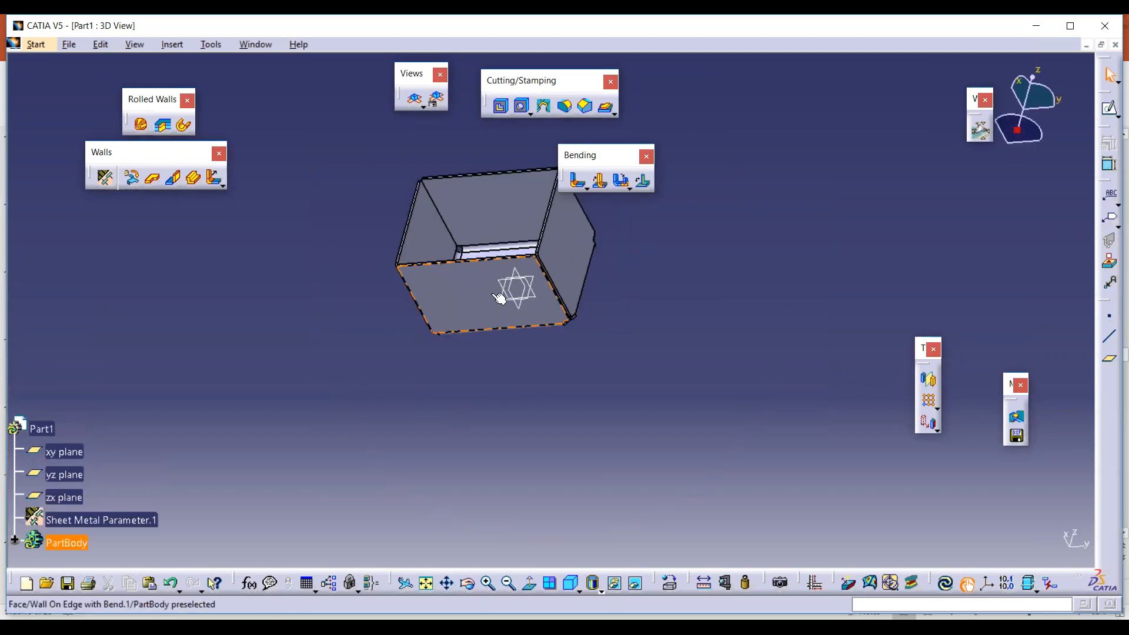
Step: Examine a rounded corner of the box up close and review the Corner command's radius and convex and concave edge options
{"action": "middle_click_drag", "start_coordinate": [588, 220], "coordinate": [491, 323]}
{"action": "key", "text": "ctrl+Page_Up"}
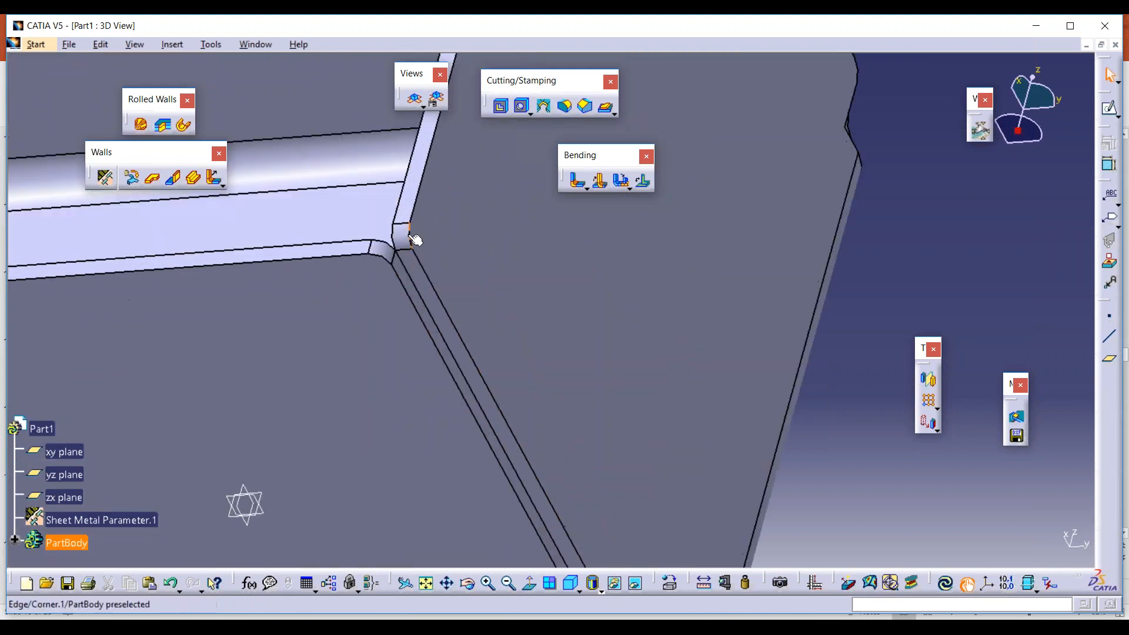
{"action": "left_click", "coordinate": [565, 106]}
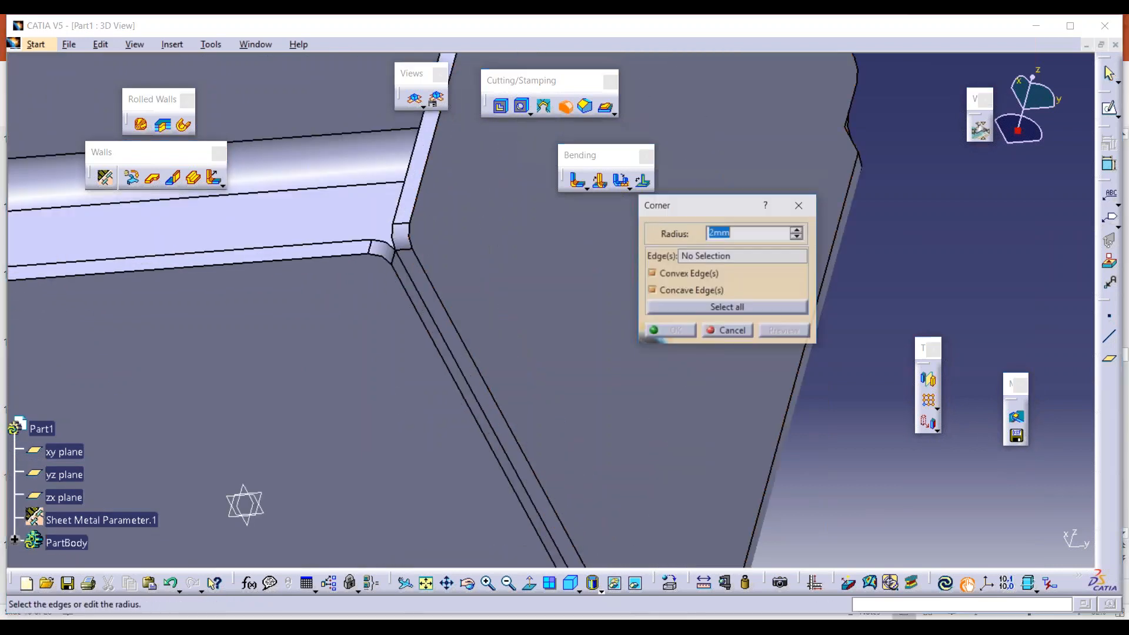
{"action": "left_click_drag", "start_coordinate": [710, 212], "coordinate": [682, 179]}
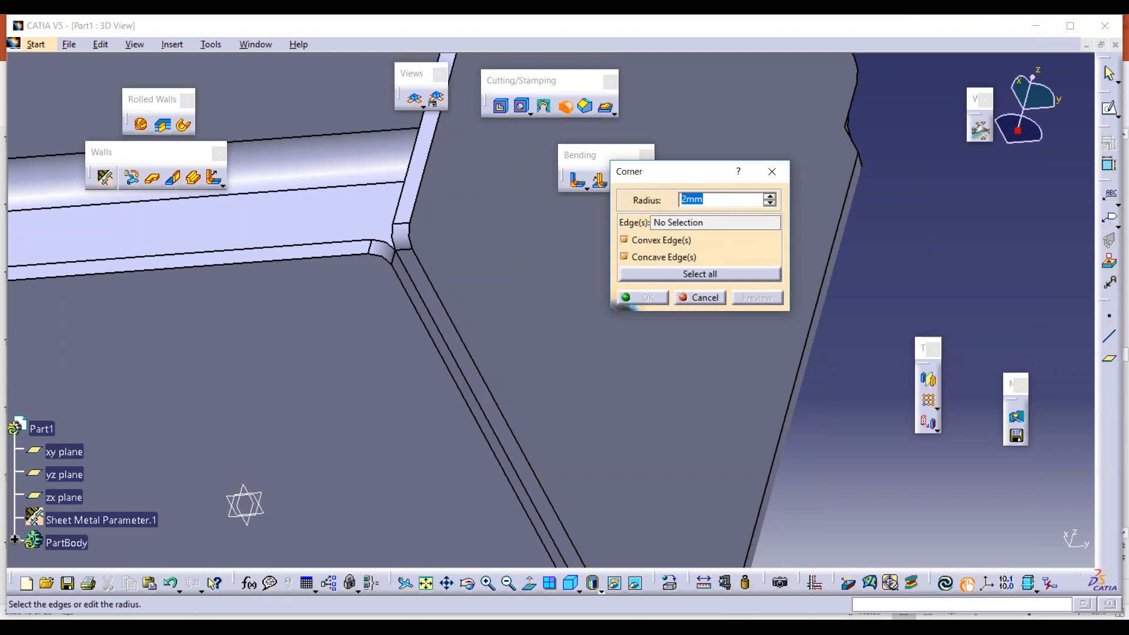
{"action": "left_click", "coordinate": [644, 238]}
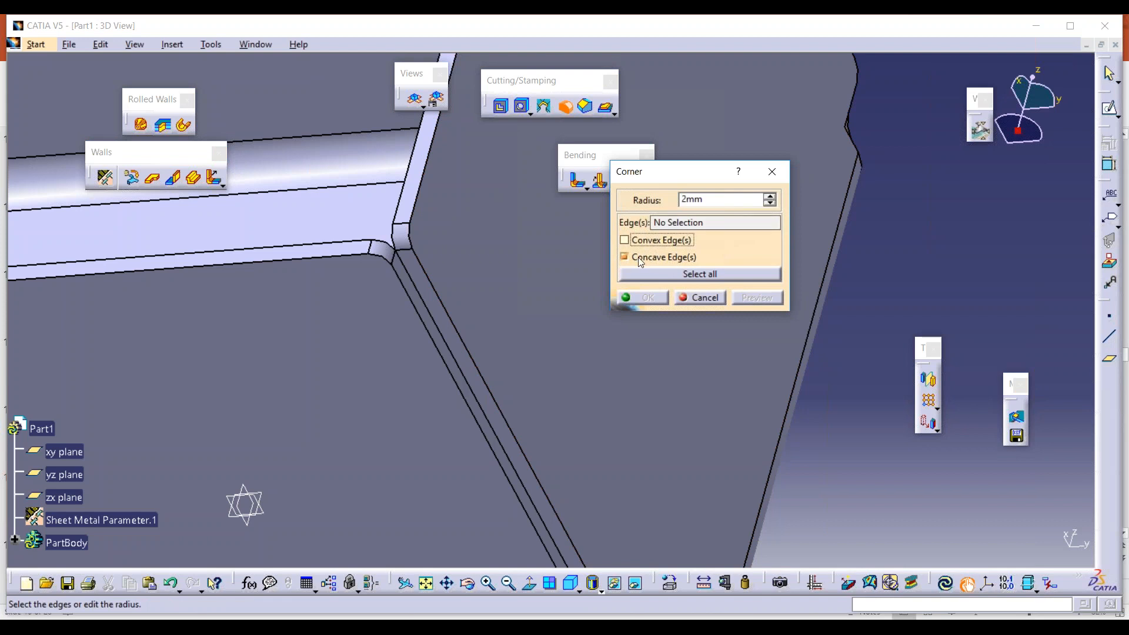
{"action": "left_click", "coordinate": [636, 242]}
{"action": "left_click", "coordinate": [641, 256]}
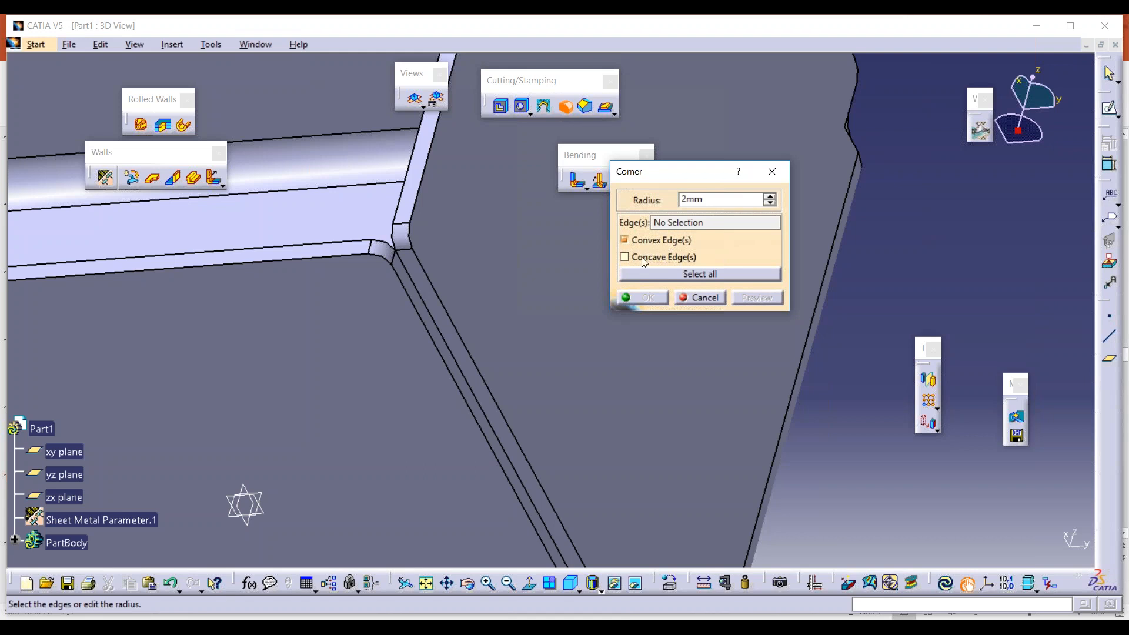
{"action": "left_click", "coordinate": [645, 260]}
{"action": "left_click_drag", "start_coordinate": [636, 178], "coordinate": [626, 106]}
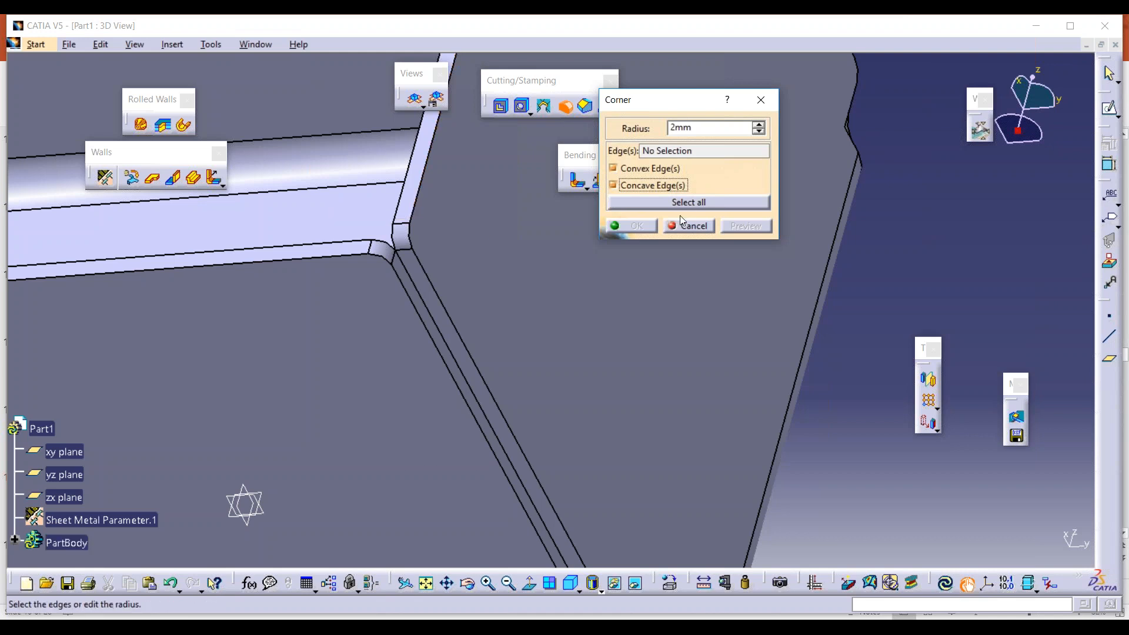
{"action": "left_click", "coordinate": [689, 202]}
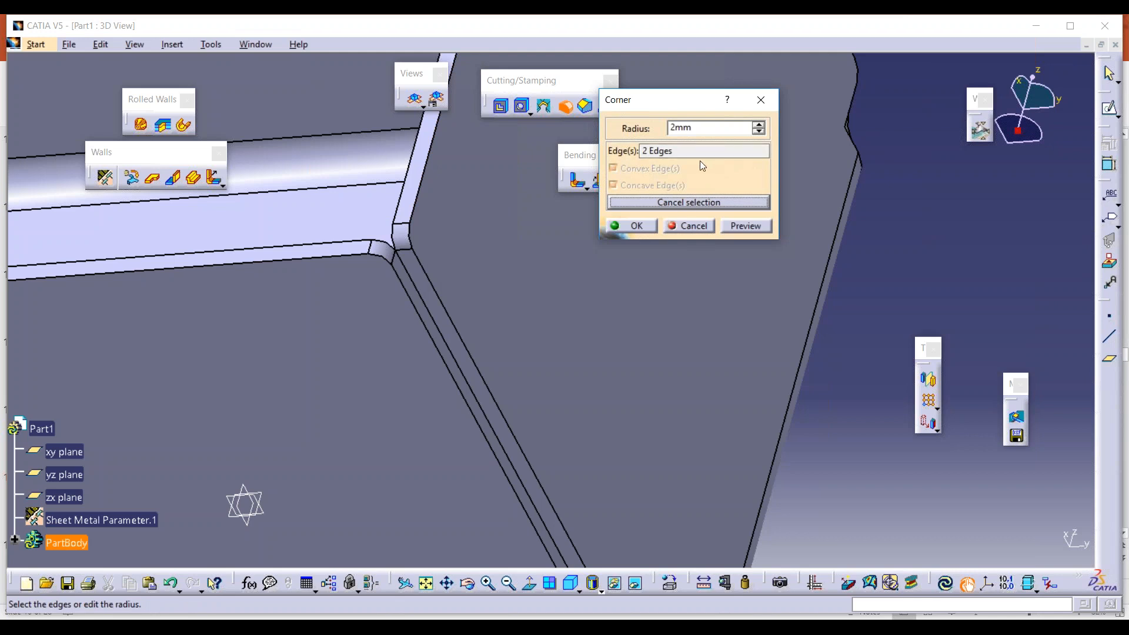
{"action": "left_click_drag", "start_coordinate": [691, 128], "coordinate": [650, 127]}
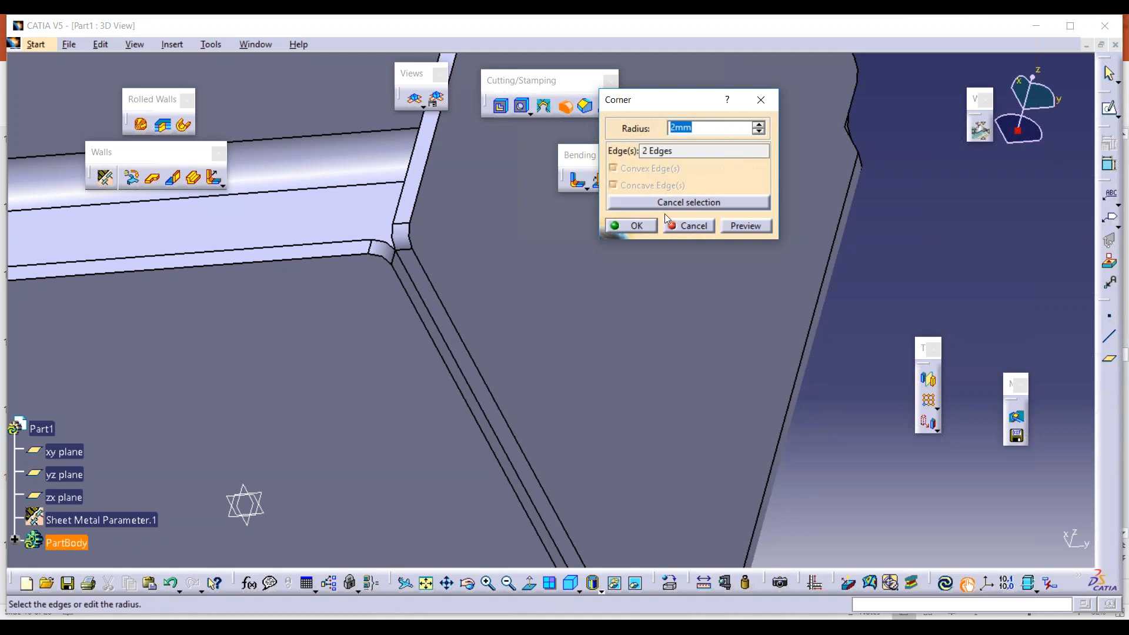
{"action": "left_click", "coordinate": [705, 226]}
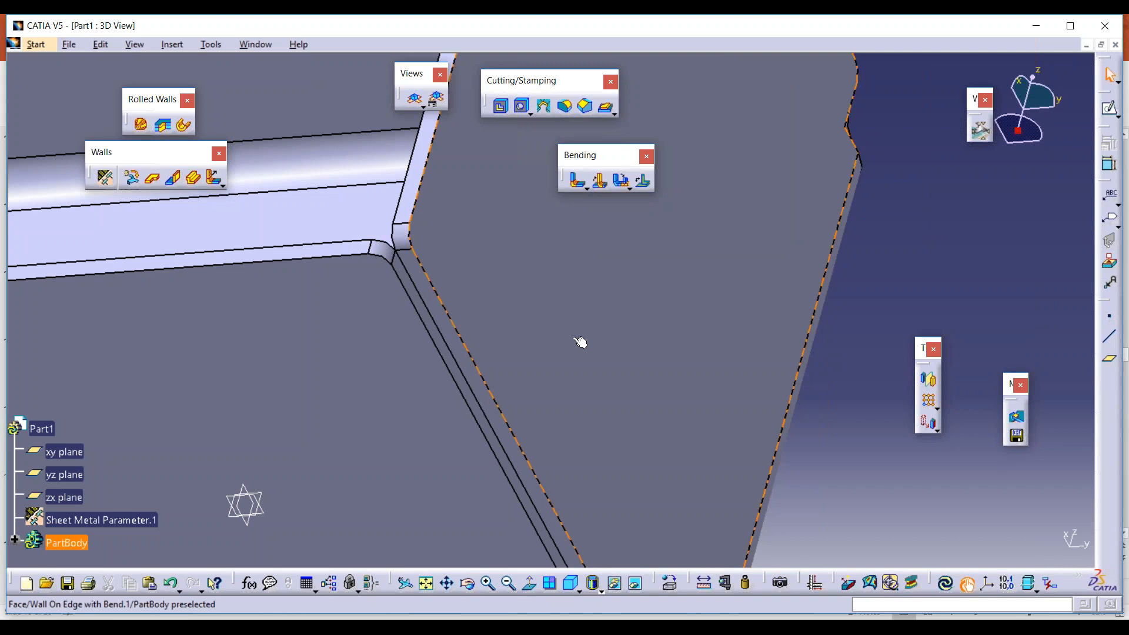
Step: Undo the corner rounding and chamfer all convex edges of the box using Length1/Length2 at 1 mm and 2 mm with Tangency propagation
{"action": "key", "text": "ctrl+z"}
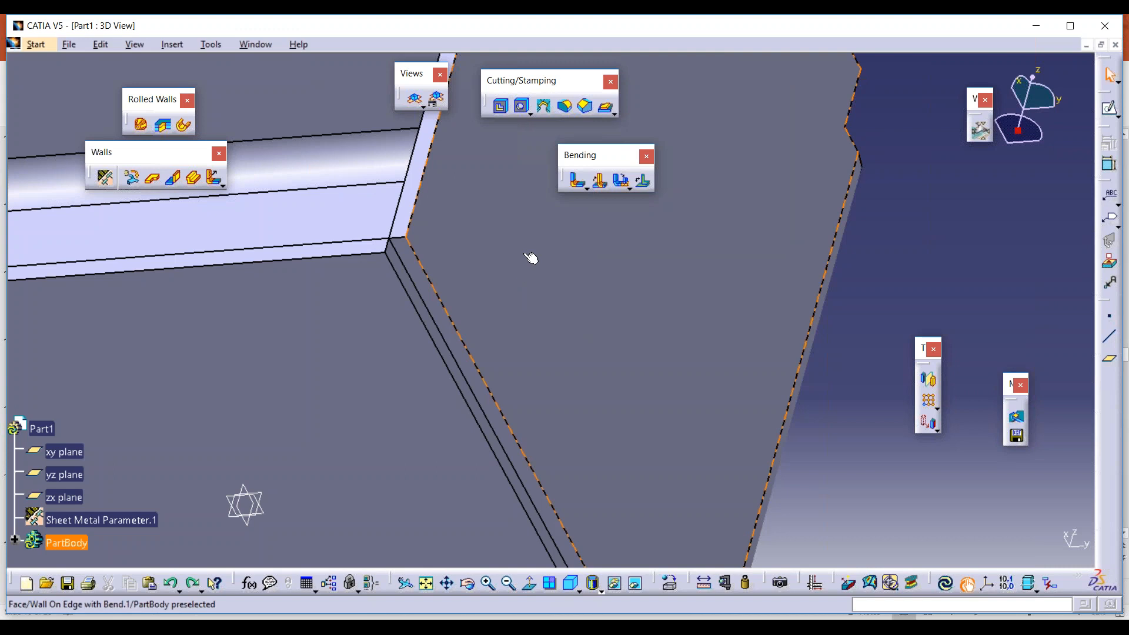
{"action": "left_click", "coordinate": [585, 107]}
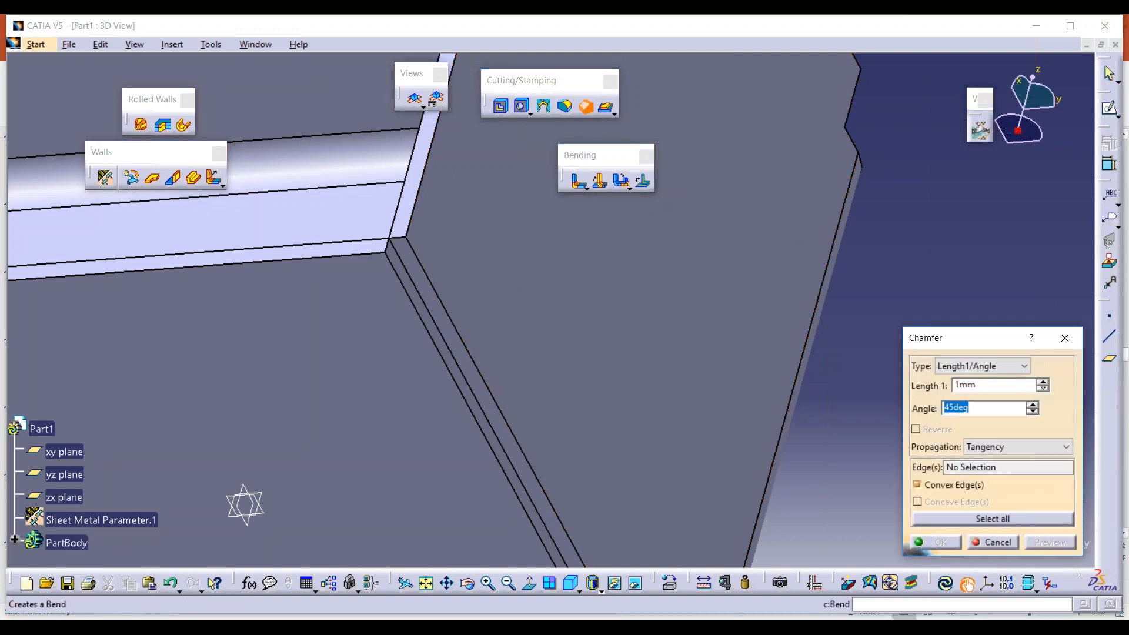
{"action": "left_click_drag", "start_coordinate": [953, 337], "coordinate": [660, 187]}
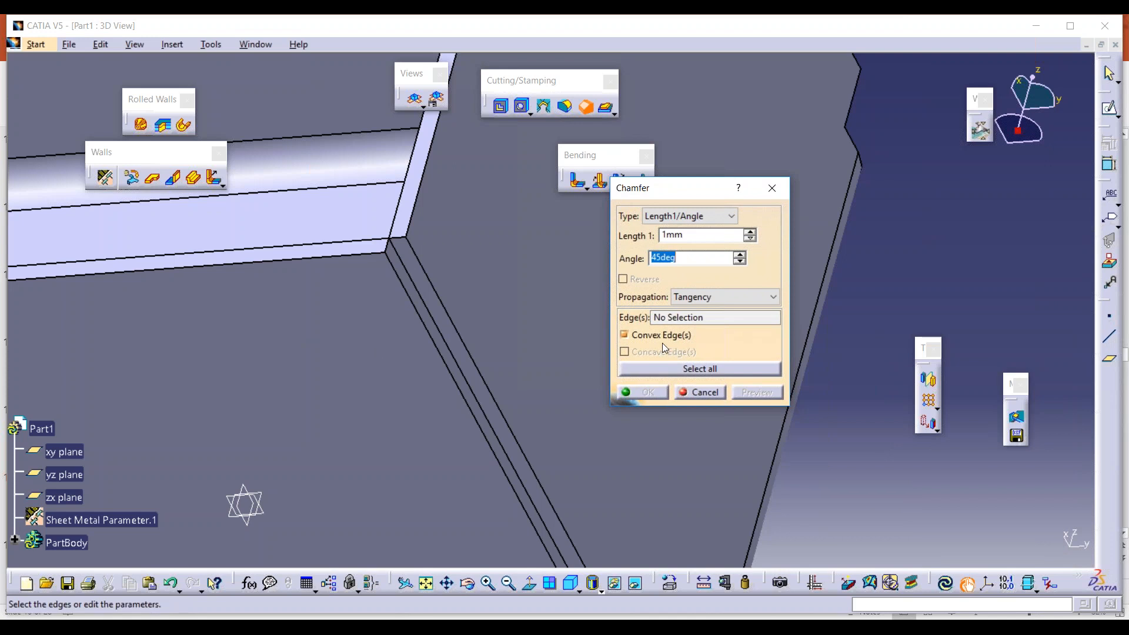
{"action": "left_click", "coordinate": [683, 368]}
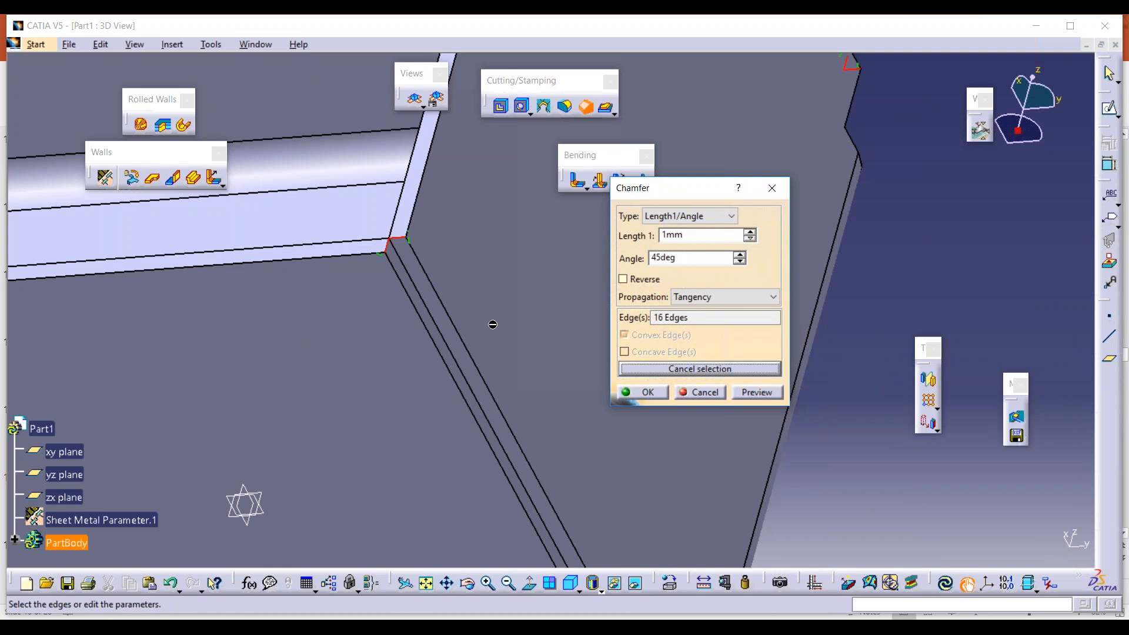
{"action": "left_click", "coordinate": [700, 297]}
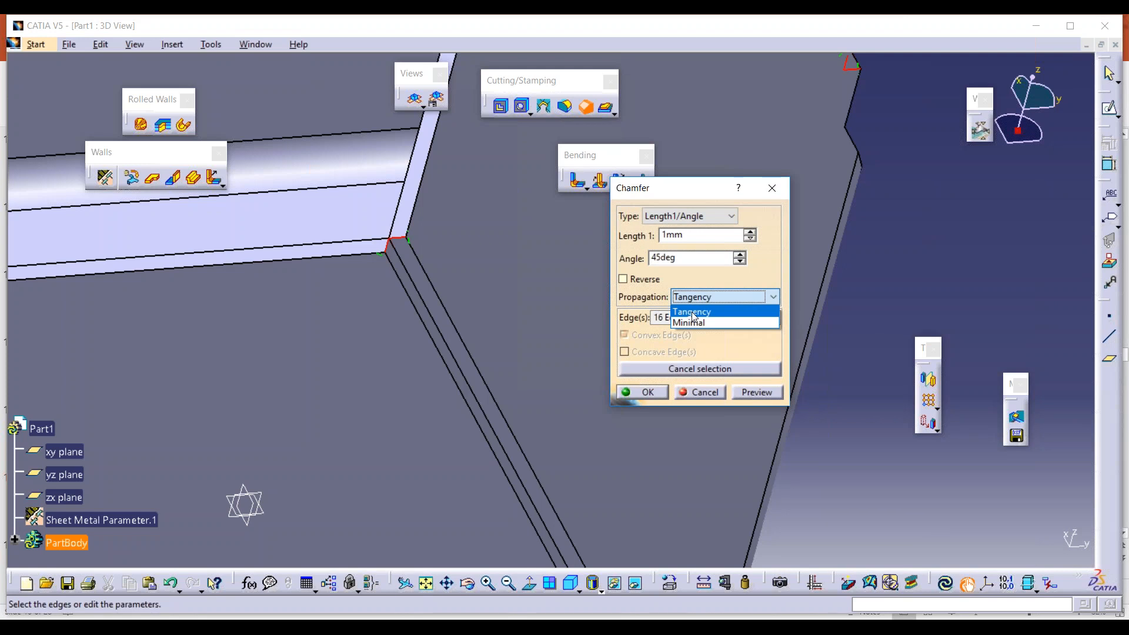
{"action": "left_click", "coordinate": [694, 313]}
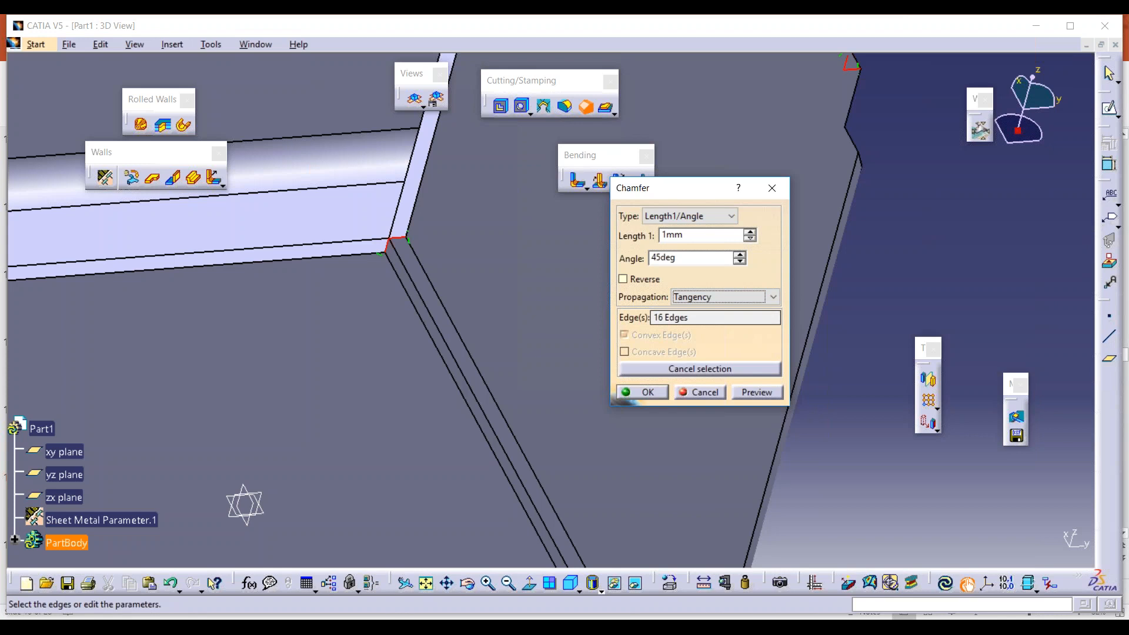
{"action": "left_click", "coordinate": [696, 217]}
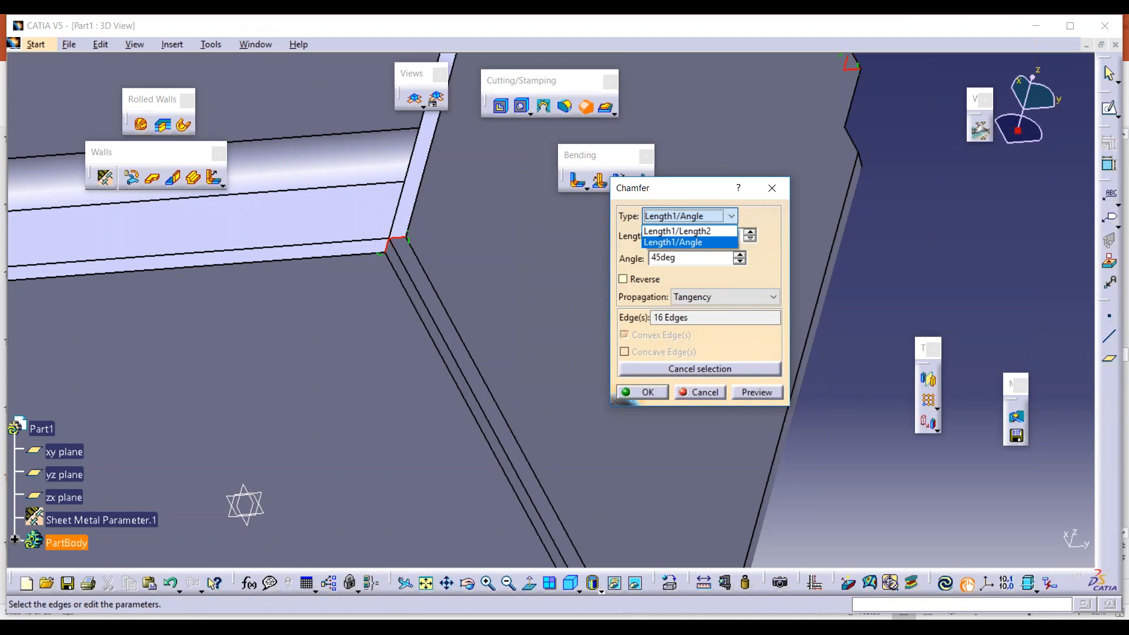
{"action": "left_click", "coordinate": [692, 232]}
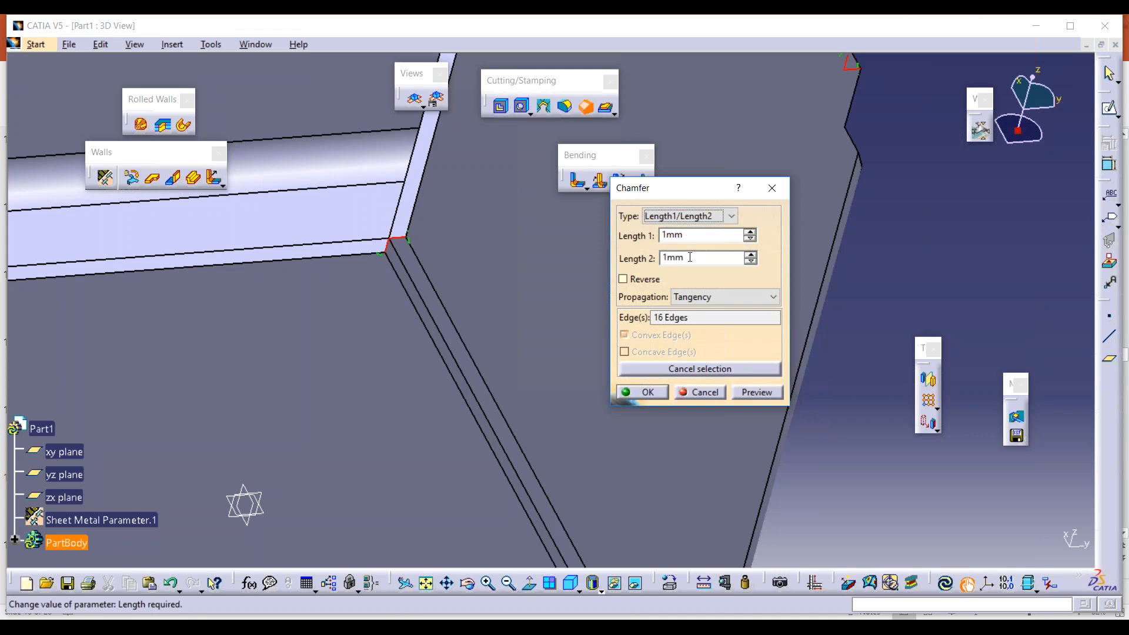
{"action": "double_click", "coordinate": [690, 257]}
{"action": "type", "text": "2"}
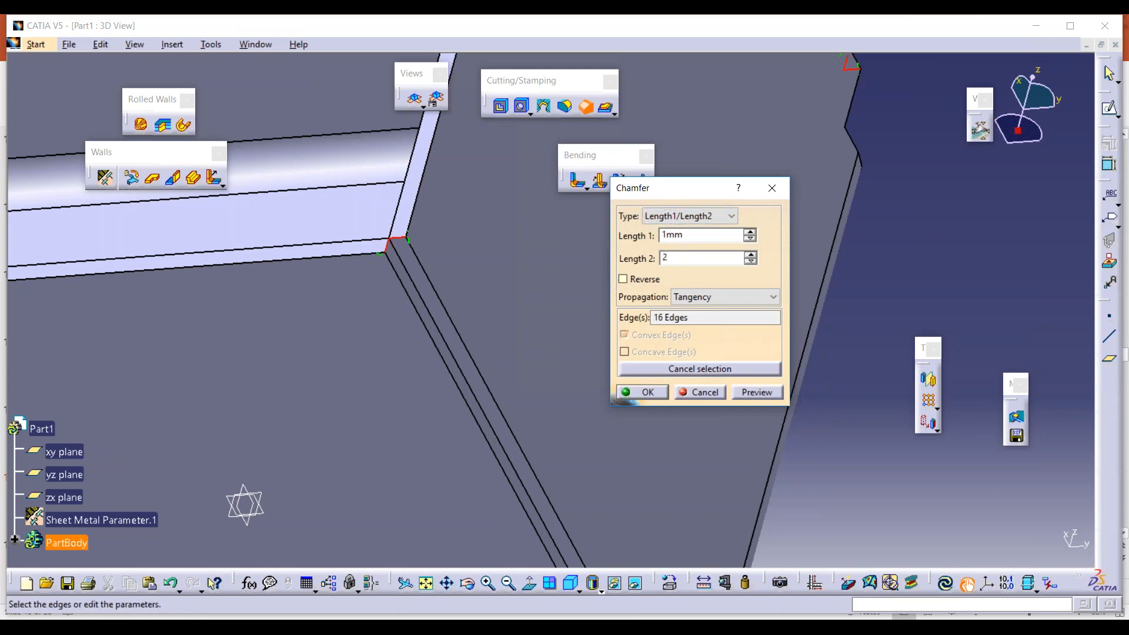
{"action": "key", "text": "Return"}
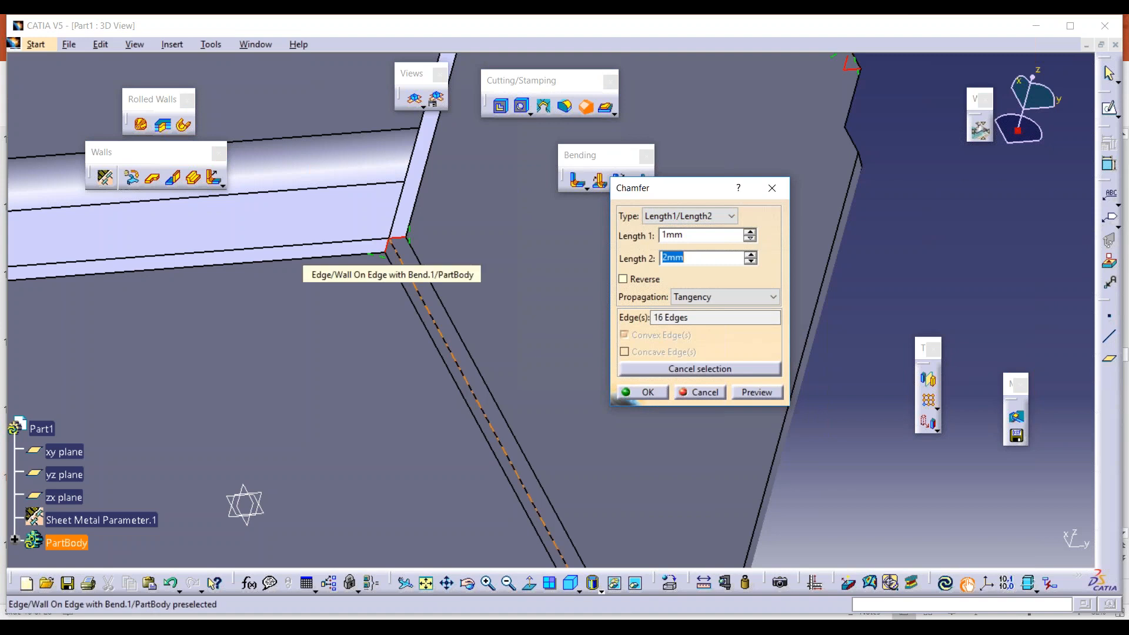
{"action": "left_click", "coordinate": [648, 392]}
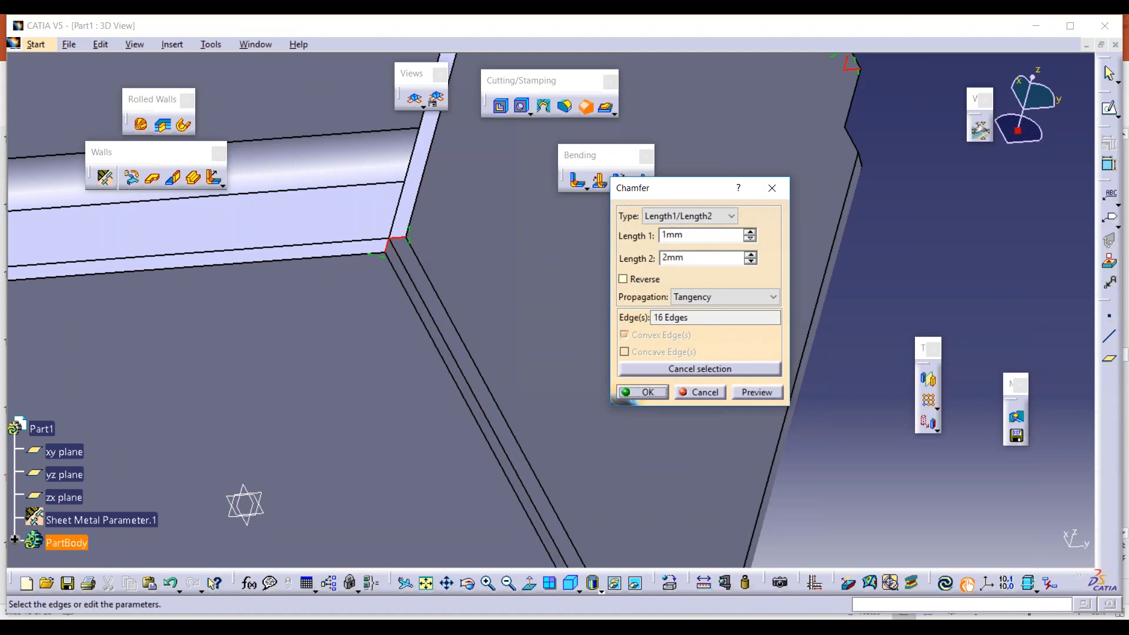
{"action": "left_click", "coordinate": [378, 247]}
{"action": "left_click", "coordinate": [978, 337]}
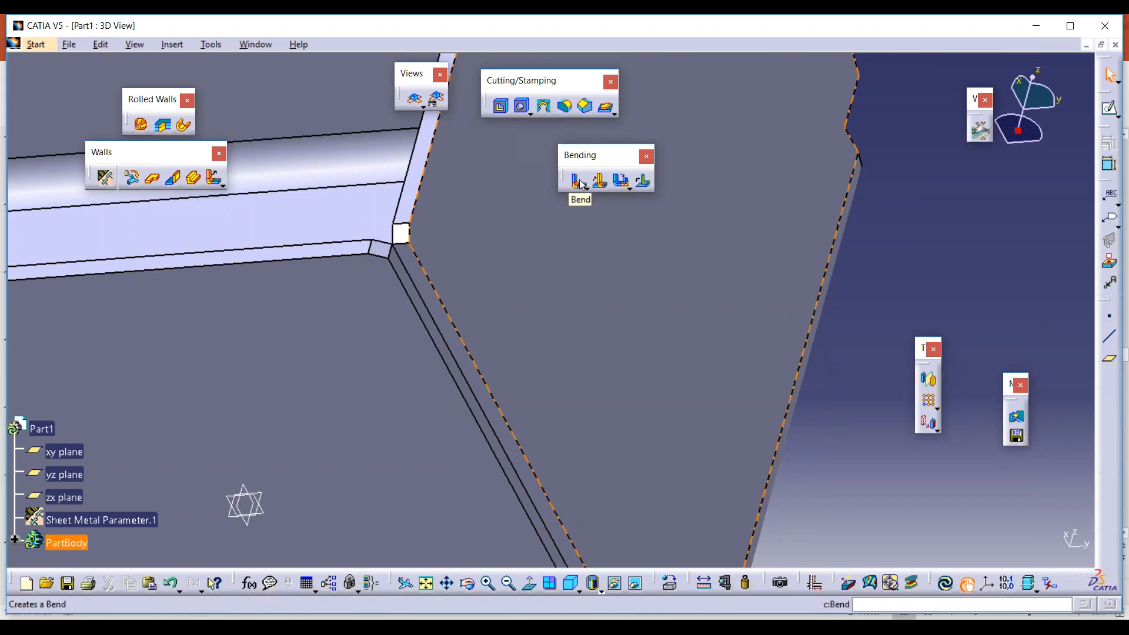
Step: Undo the chamfer, the corner reliefs and the side walls until only the flat base wall remains
{"action": "left_click_drag", "start_coordinate": [598, 162], "coordinate": [756, 116]}
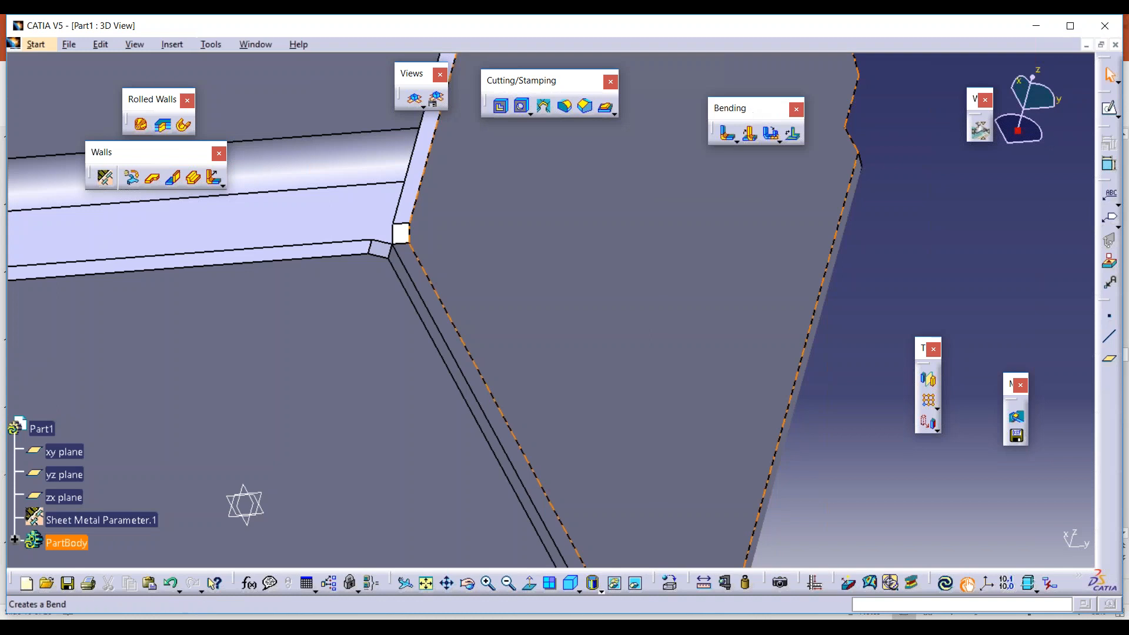
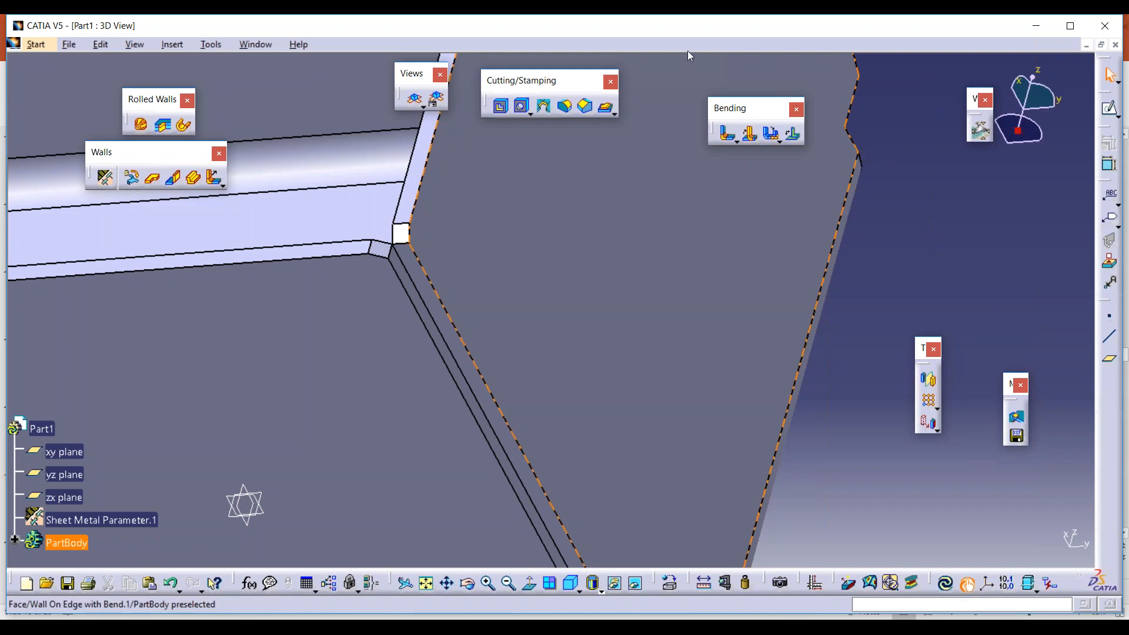
{"action": "left_click_drag", "start_coordinate": [749, 113], "coordinate": [701, 72]}
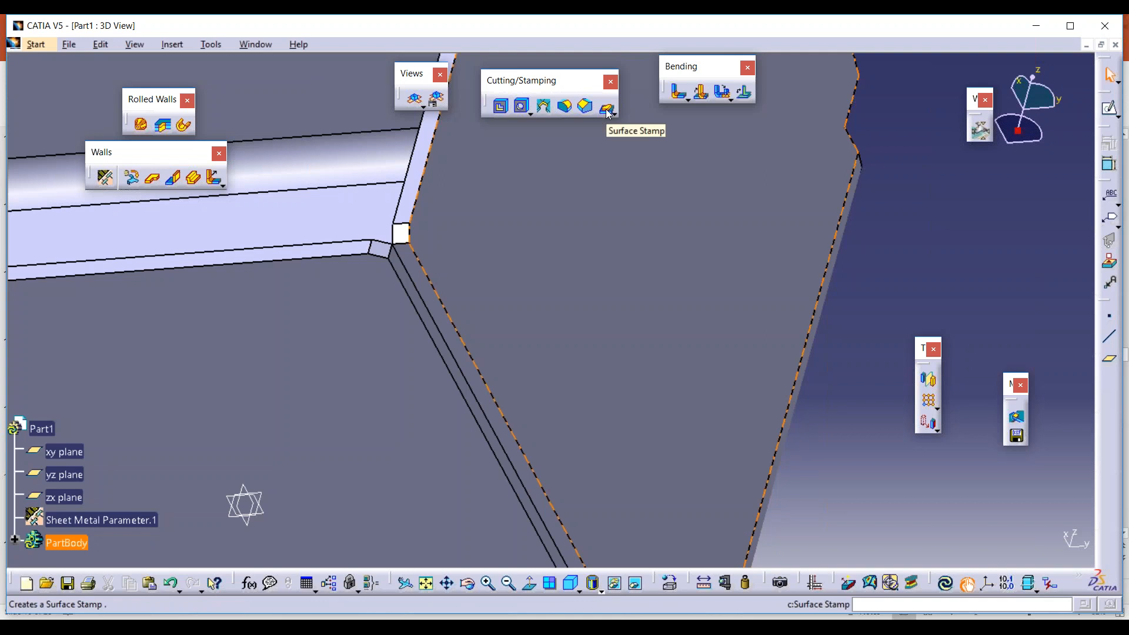
{"action": "key", "text": "ctrl+z"}
{"action": "key", "text": "ctrl+z"}
{"action": "key", "text": "ctrl+z"}
{"action": "key", "text": "ctrl+z"}
{"action": "key", "text": "ctrl+z"}
{"action": "key", "text": "ctrl+z"}
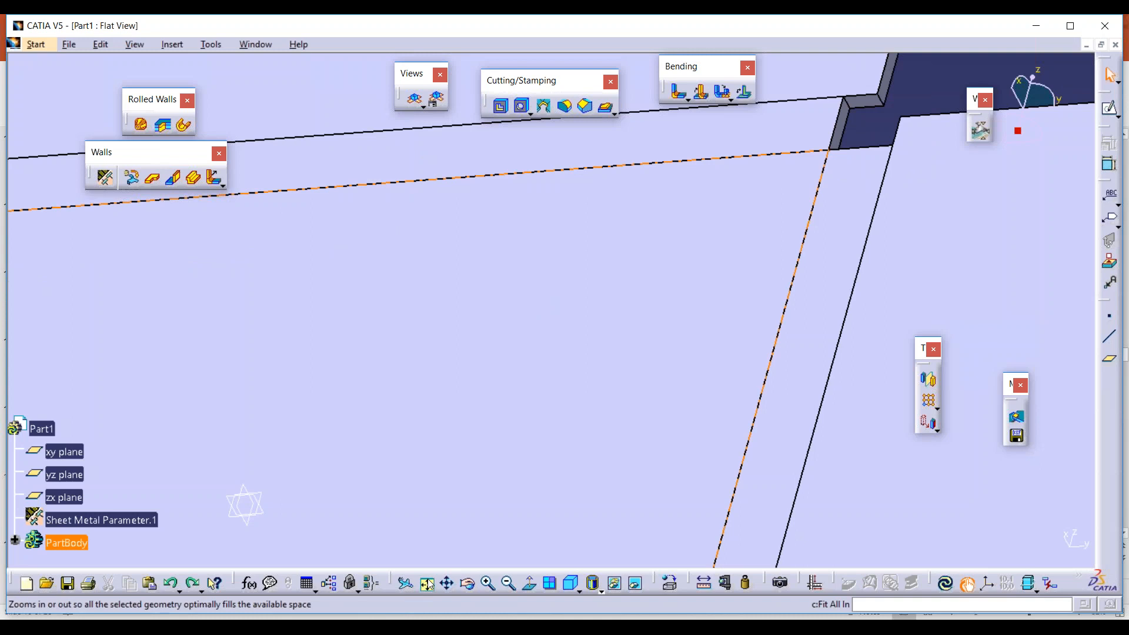
{"action": "left_click", "coordinate": [428, 584]}
{"action": "key", "text": "ctrl+z"}
{"action": "key", "text": "ctrl+z"}
{"action": "key", "text": "ctrl+z"}
{"action": "key", "text": "ctrl+z"}
{"action": "key", "text": "ctrl+z"}
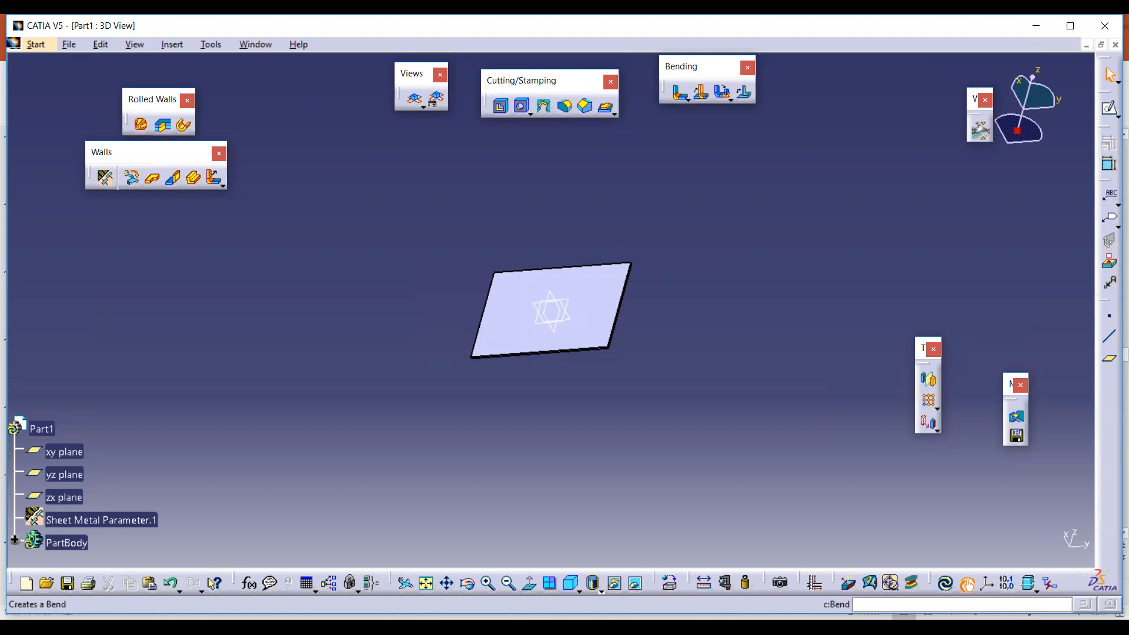
{"action": "left_click", "coordinate": [687, 99]}
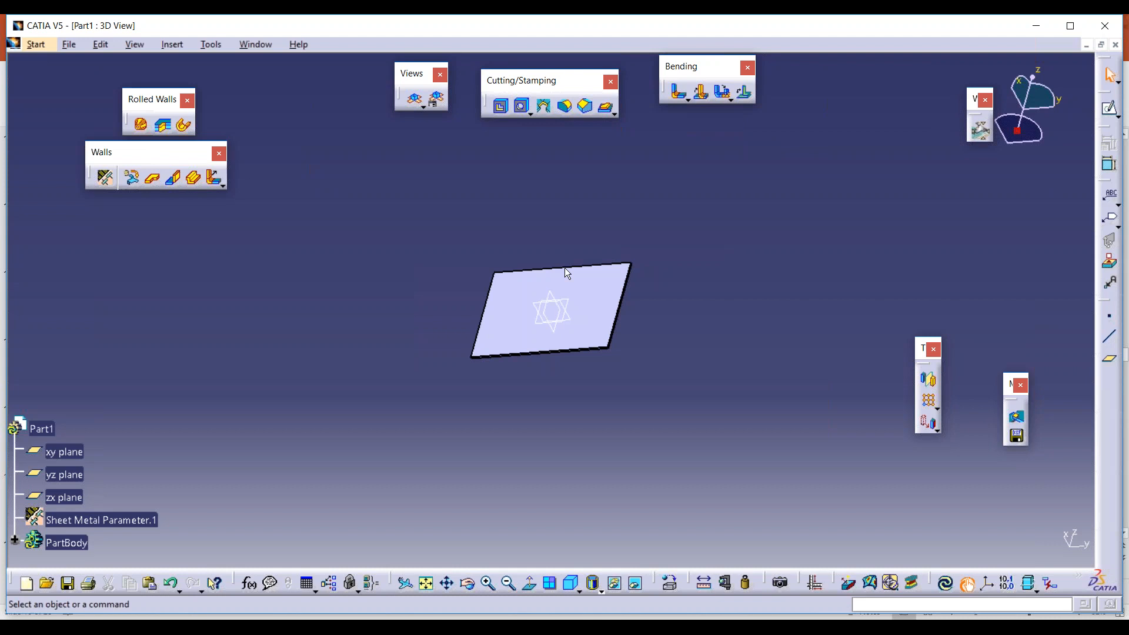
{"action": "middle_click_drag", "start_coordinate": [506, 260], "coordinate": [672, 218]}
{"action": "scroll", "coordinate": [672, 218], "scroll_direction": "up", "scroll_amount": 1}
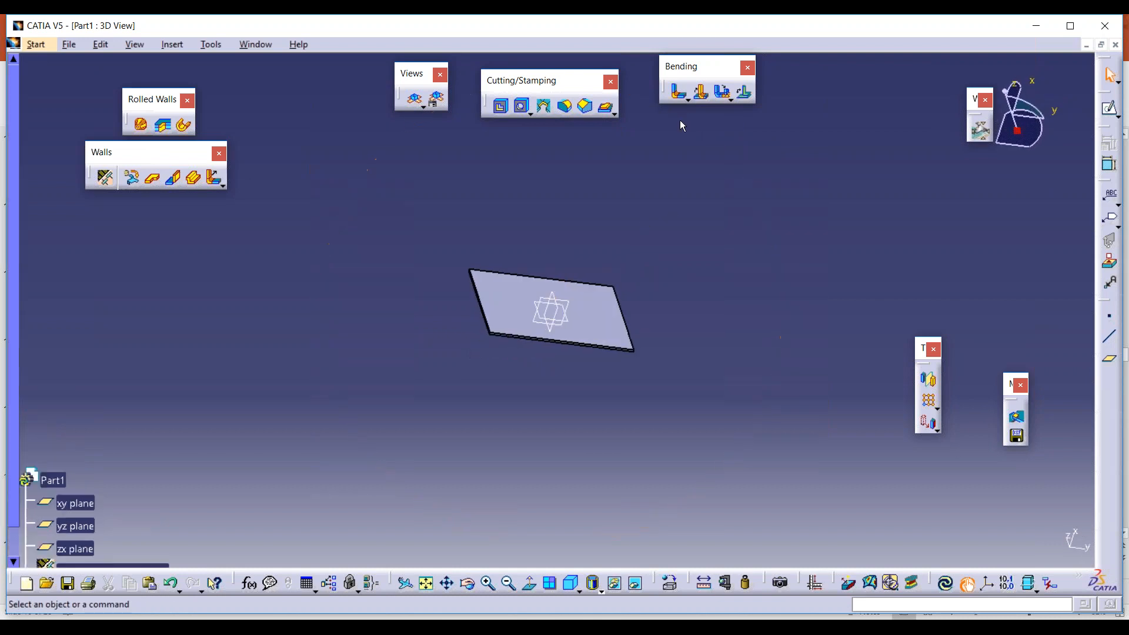
{"action": "middle_click_drag", "start_coordinate": [553, 309], "coordinate": [422, 263]}
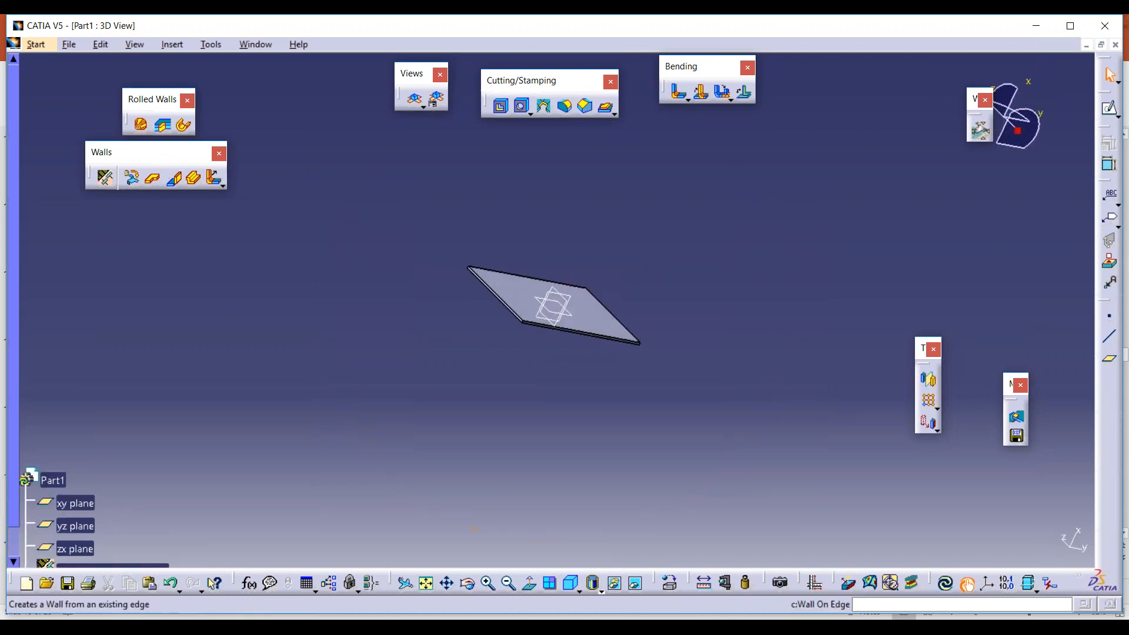
{"action": "left_click", "coordinate": [172, 177]}
{"action": "left_click", "coordinate": [496, 295]}
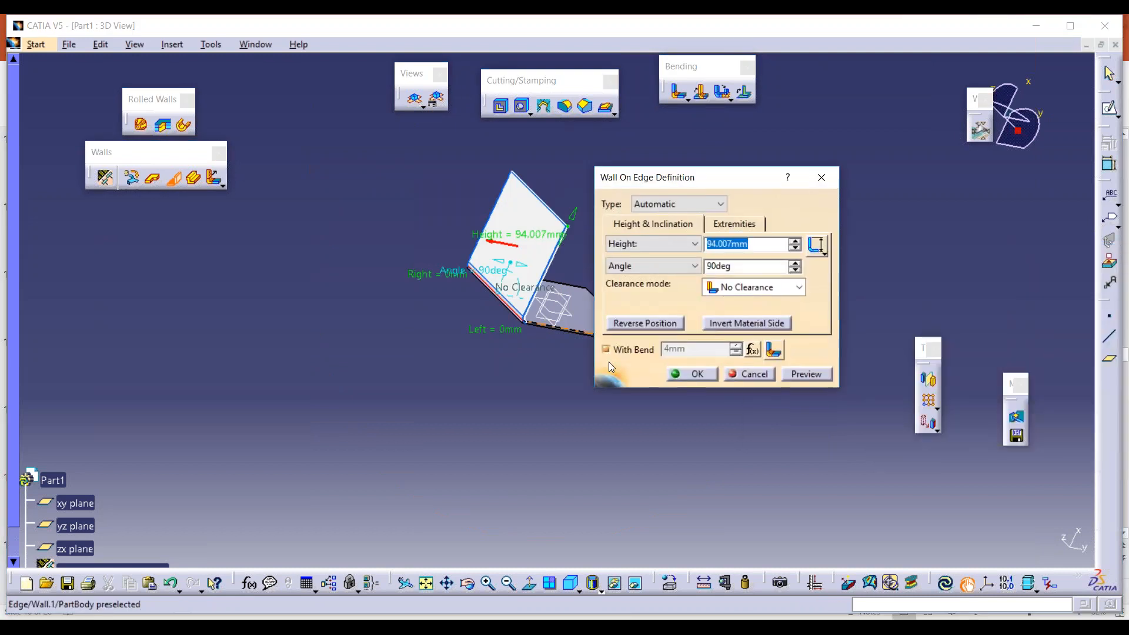
{"action": "left_click", "coordinate": [607, 348]}
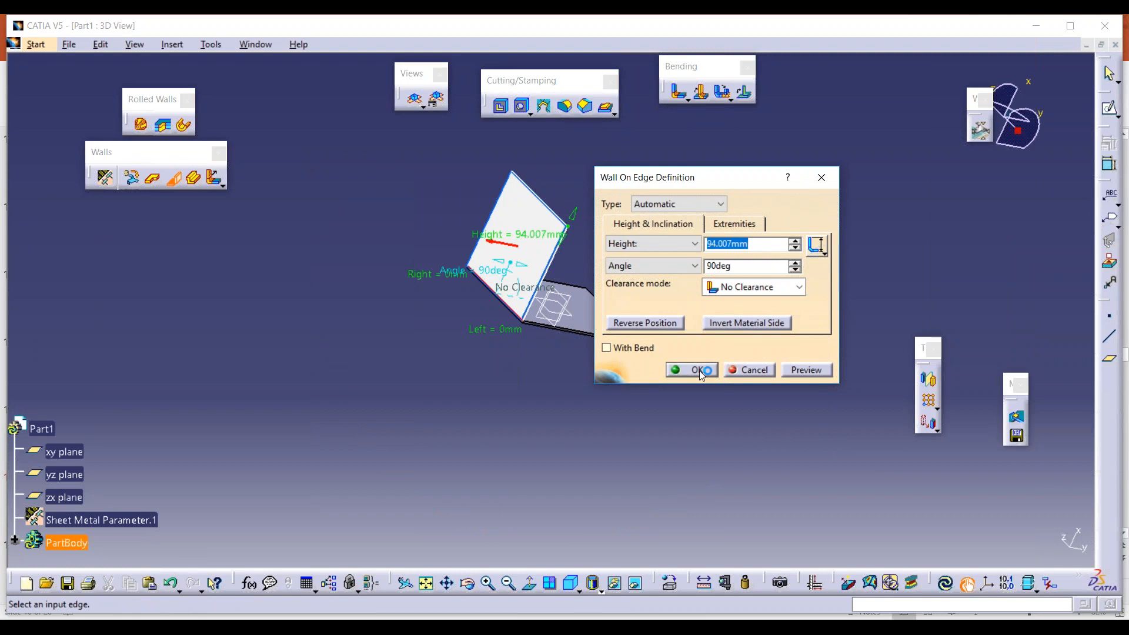
{"action": "left_click", "coordinate": [736, 371]}
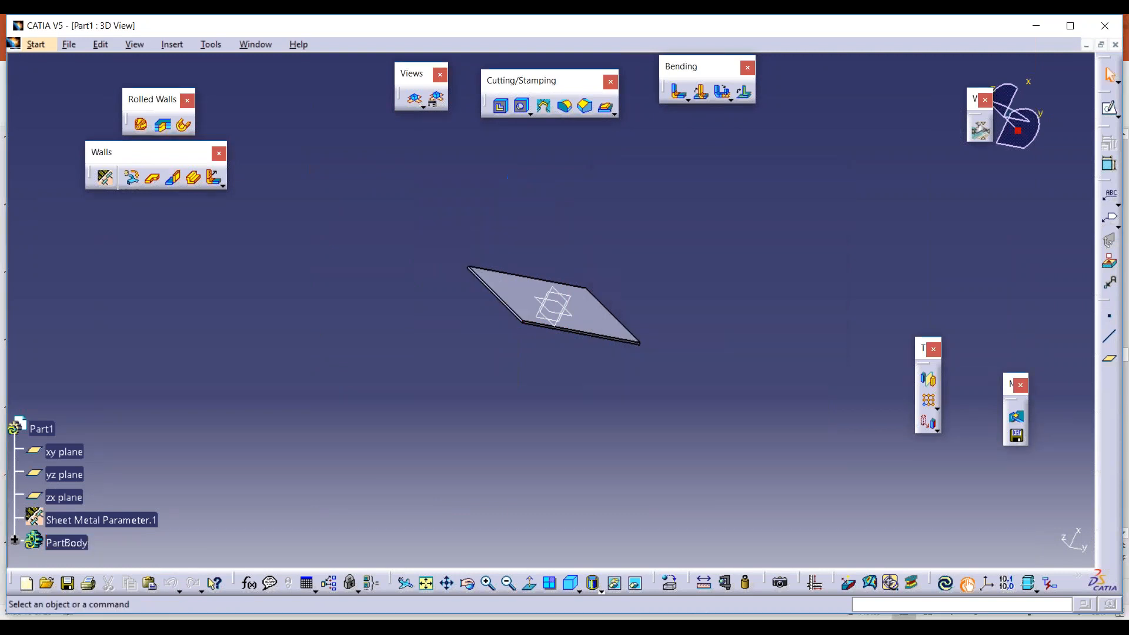
Step: Add a 94.007 mm high wall at 90 degrees along the short edge of the base wall with Wall On Edge
{"action": "left_click", "coordinate": [176, 179]}
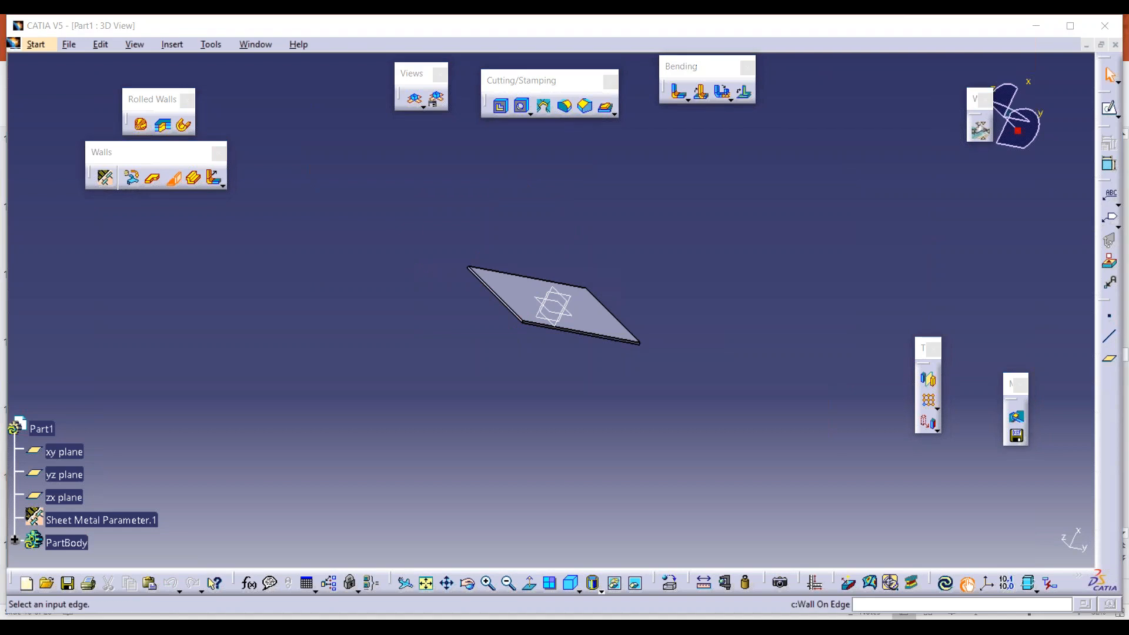
{"action": "left_click", "coordinate": [495, 294]}
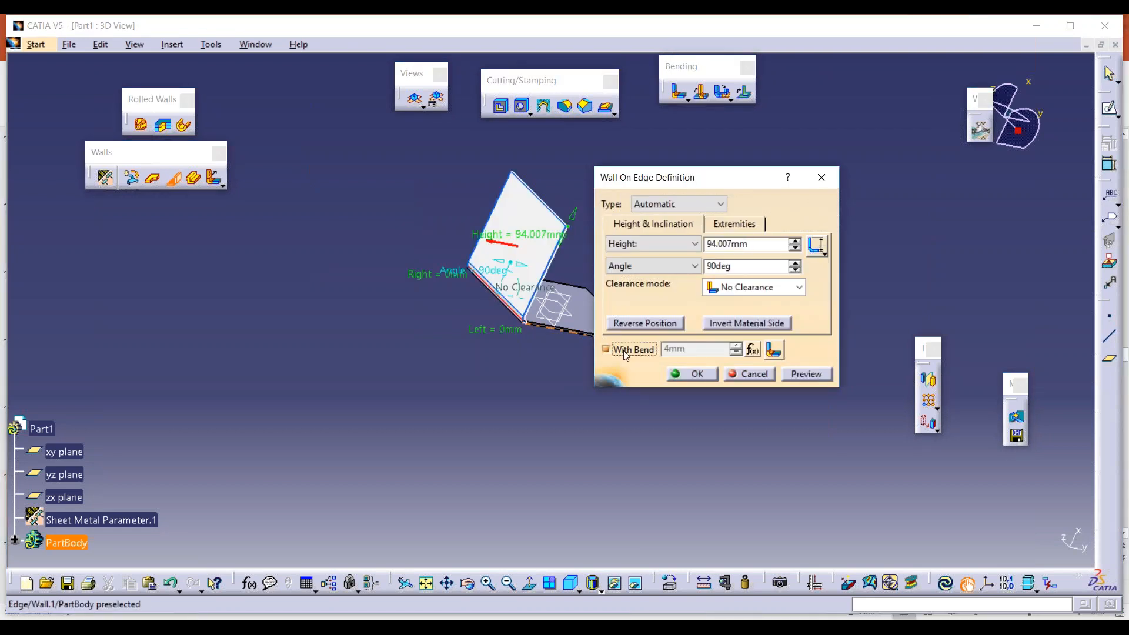
{"action": "left_click", "coordinate": [691, 374]}
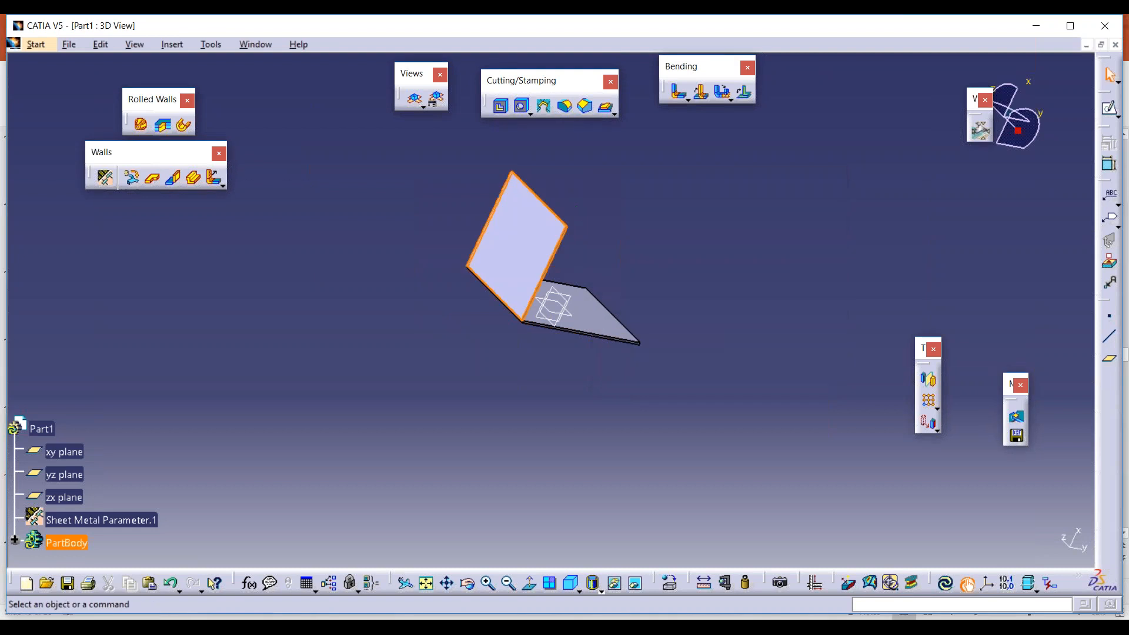
Step: Create a cylindrical bend between the upright wall and the base wall with a 4 mm radius at 90 degrees
{"action": "left_click", "coordinate": [547, 371]}
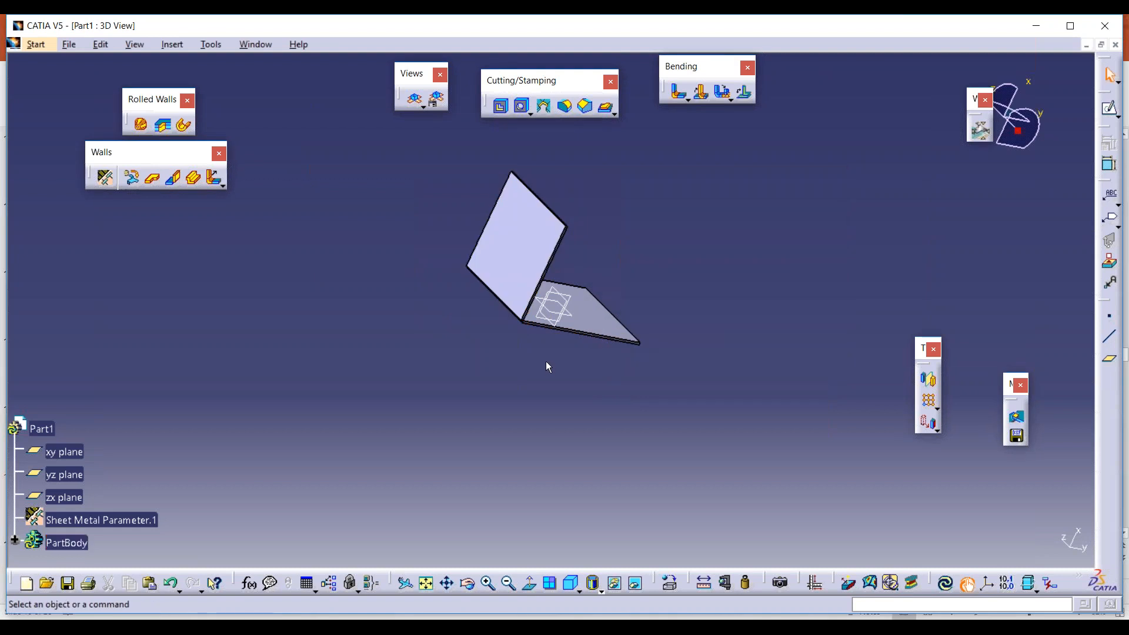
{"action": "scroll", "coordinate": [552, 309], "scroll_direction": "up", "scroll_amount": 5}
{"action": "middle_click_drag", "start_coordinate": [563, 288], "coordinate": [446, 462]}
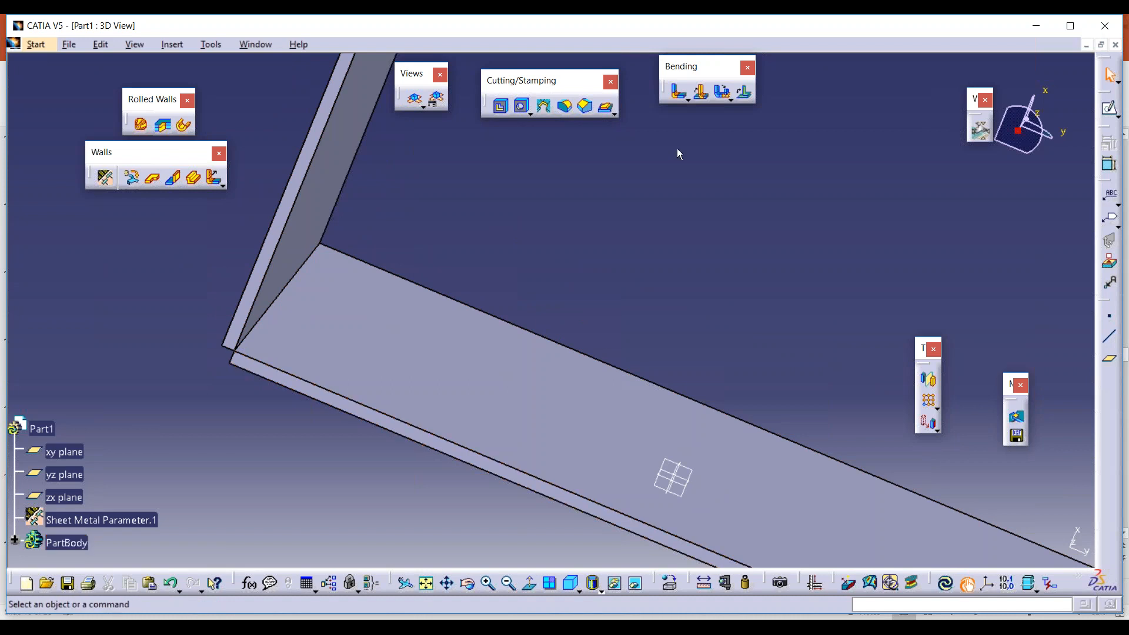
{"action": "left_click", "coordinate": [680, 91]}
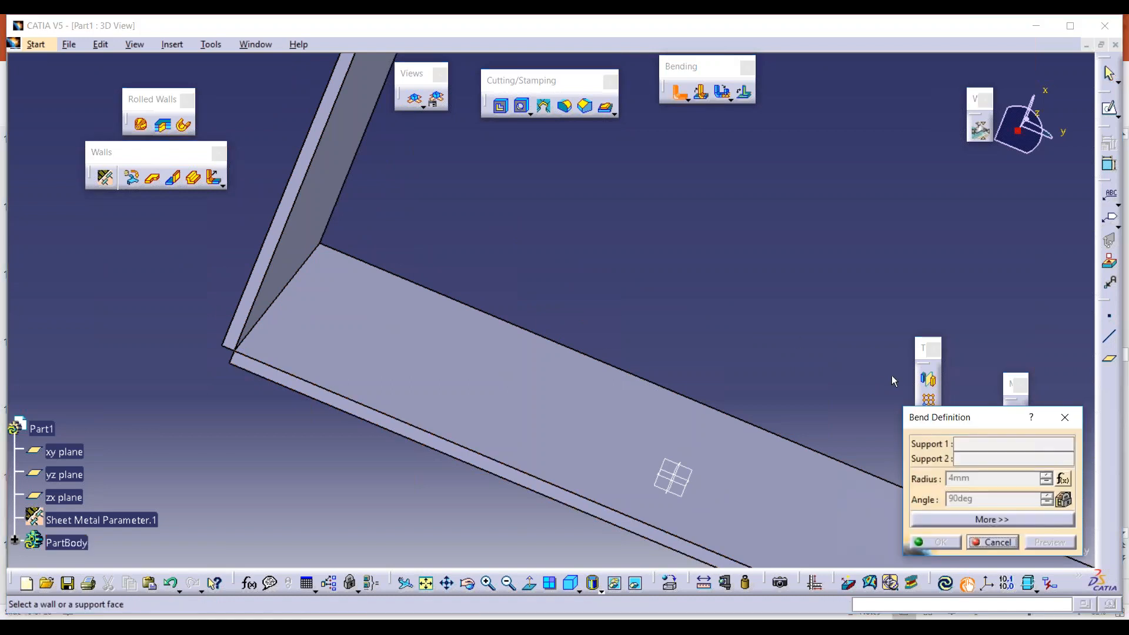
{"action": "left_click_drag", "start_coordinate": [918, 417], "coordinate": [562, 211]}
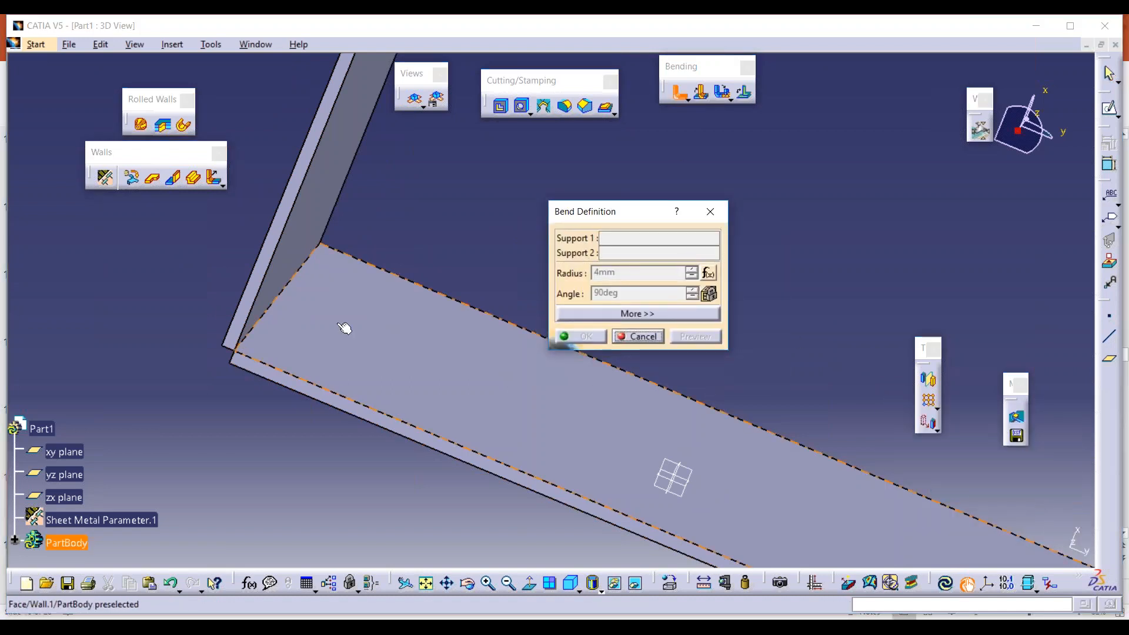
{"action": "left_click", "coordinate": [272, 299]}
{"action": "left_click", "coordinate": [315, 341]}
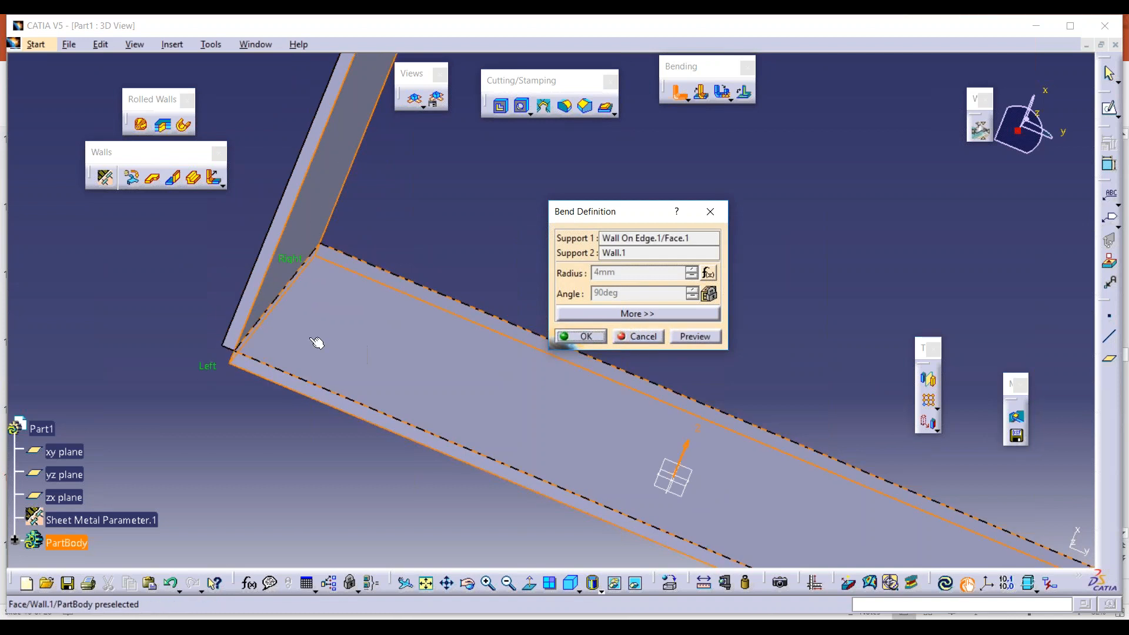
{"action": "left_click", "coordinate": [625, 253]}
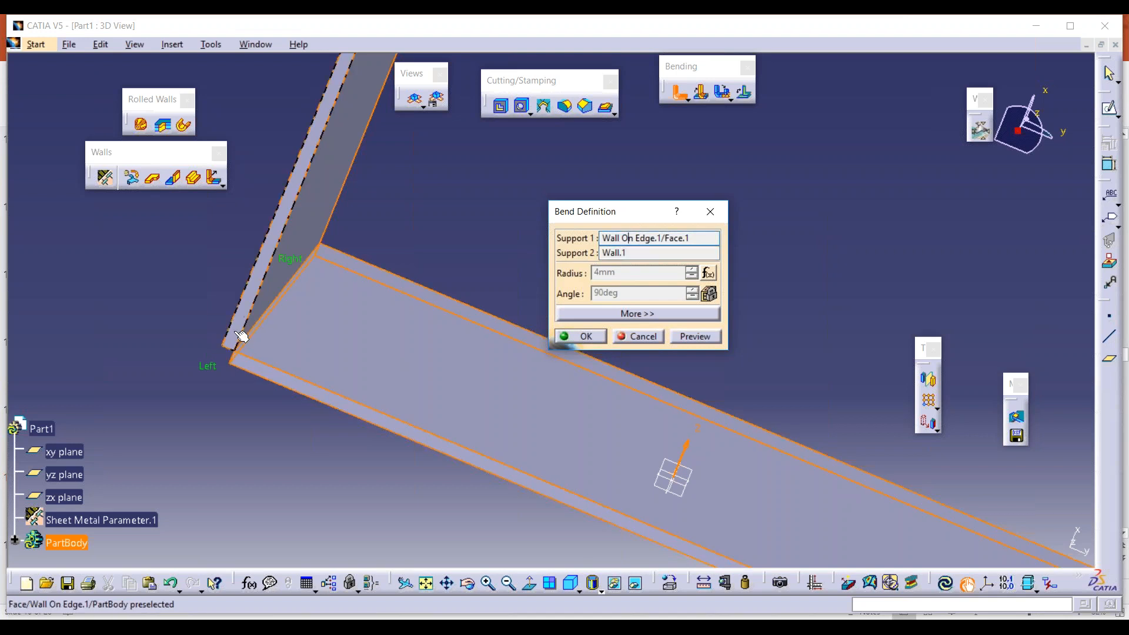
{"action": "left_click", "coordinate": [683, 338]}
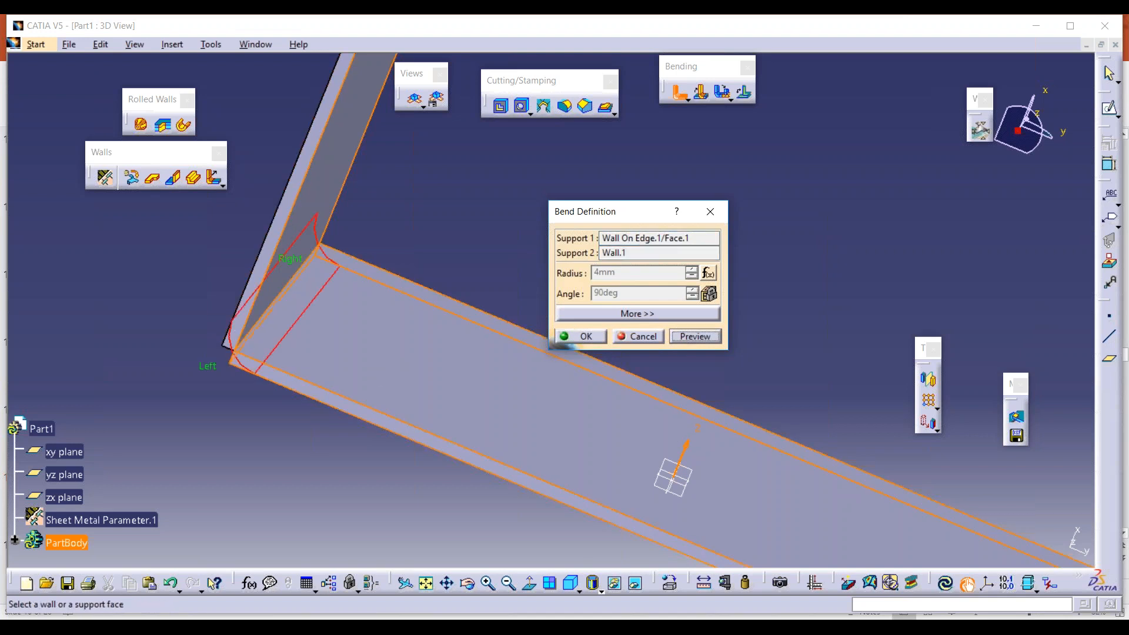
{"action": "middle_click_drag", "start_coordinate": [398, 247], "coordinate": [352, 355]}
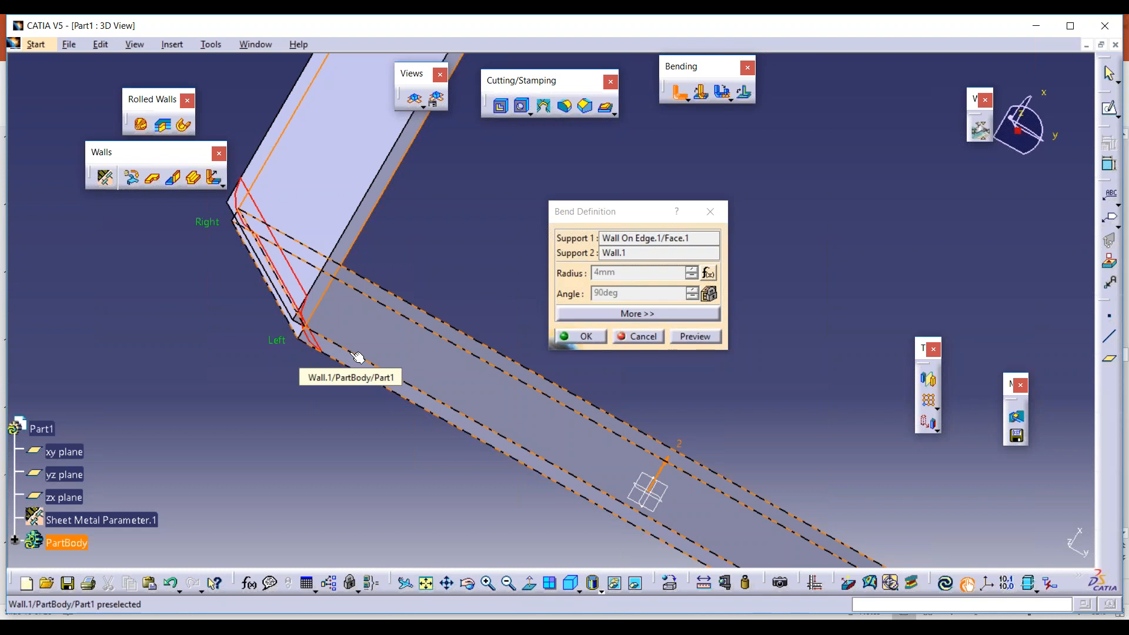
{"action": "middle_click_drag", "start_coordinate": [358, 357], "coordinate": [280, 340]}
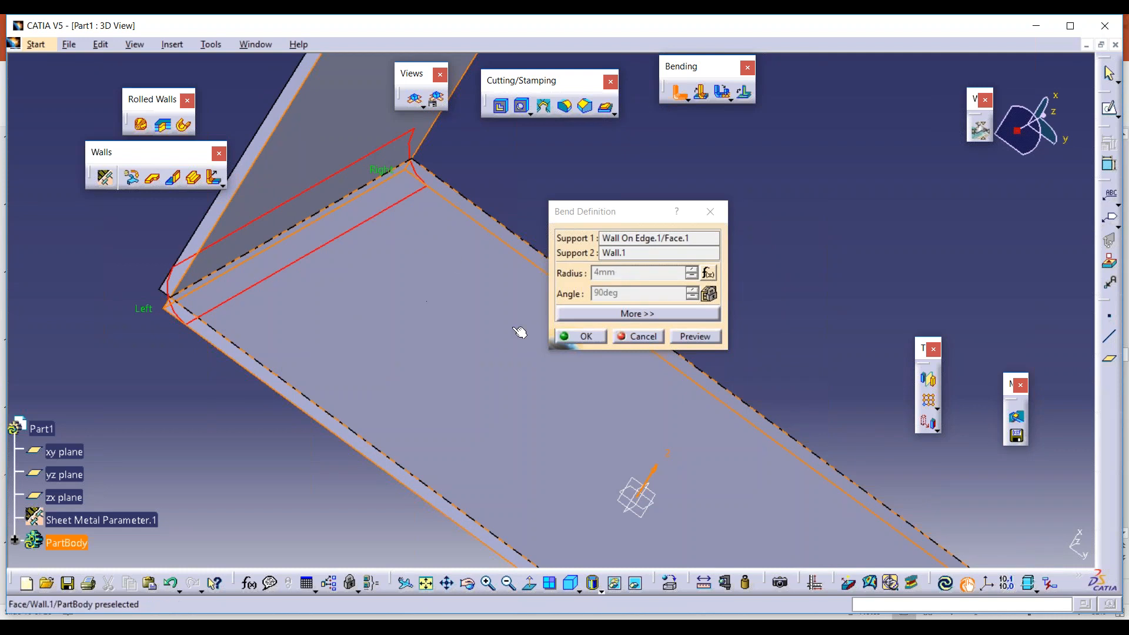
{"action": "left_click", "coordinate": [585, 336]}
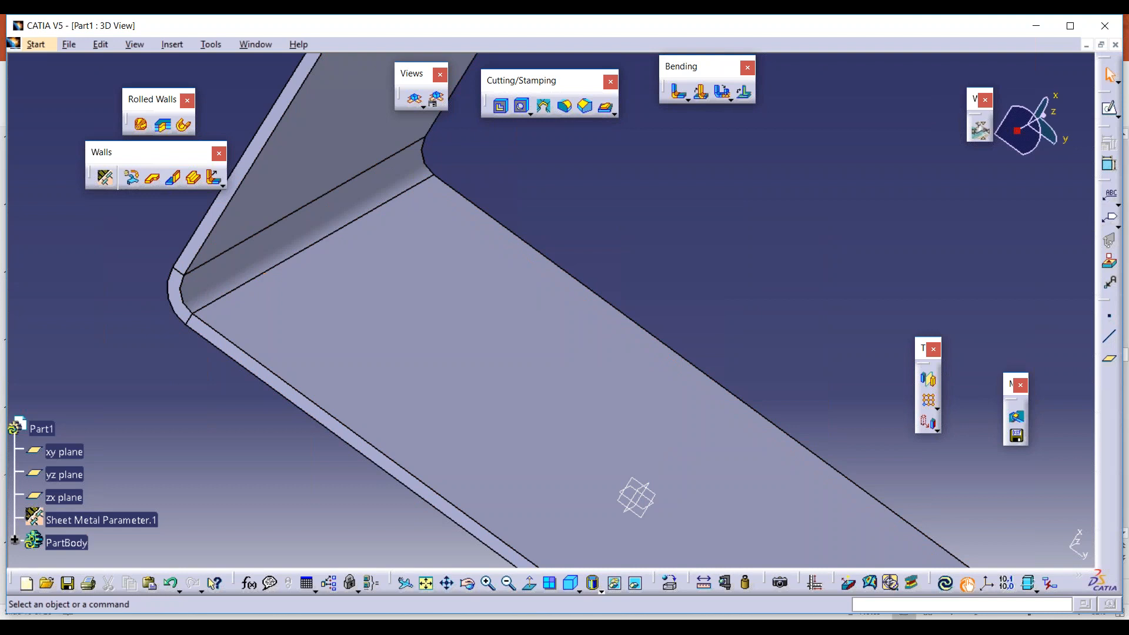
Step: Delete the cylindrical bend between the two walls from the part body
{"action": "left_click", "coordinate": [15, 540]}
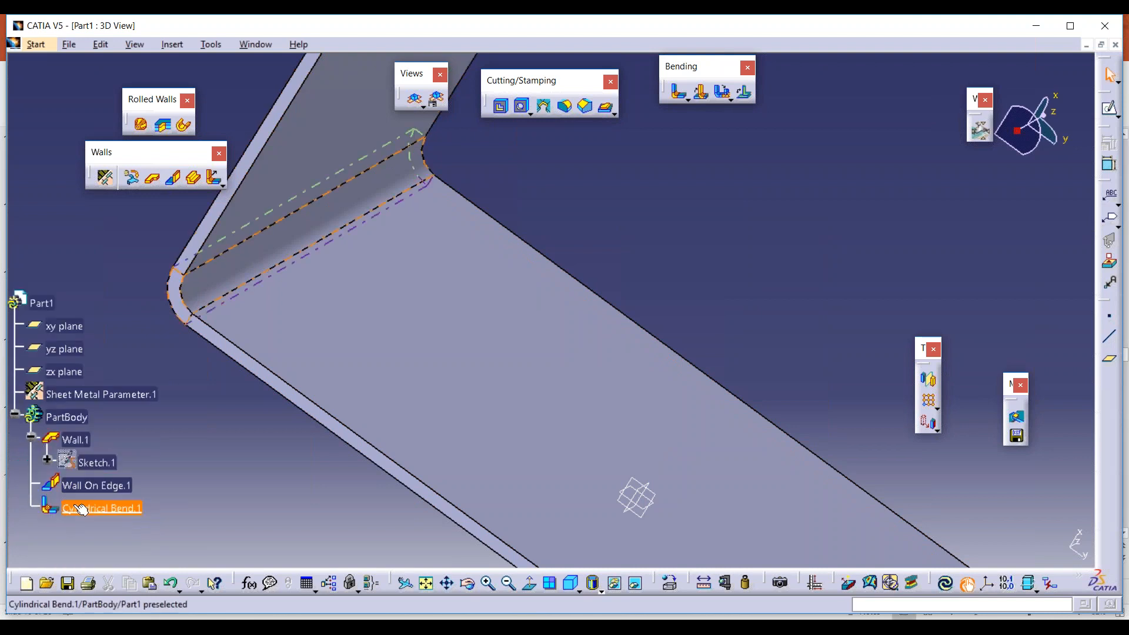
{"action": "right_click", "coordinate": [94, 508]}
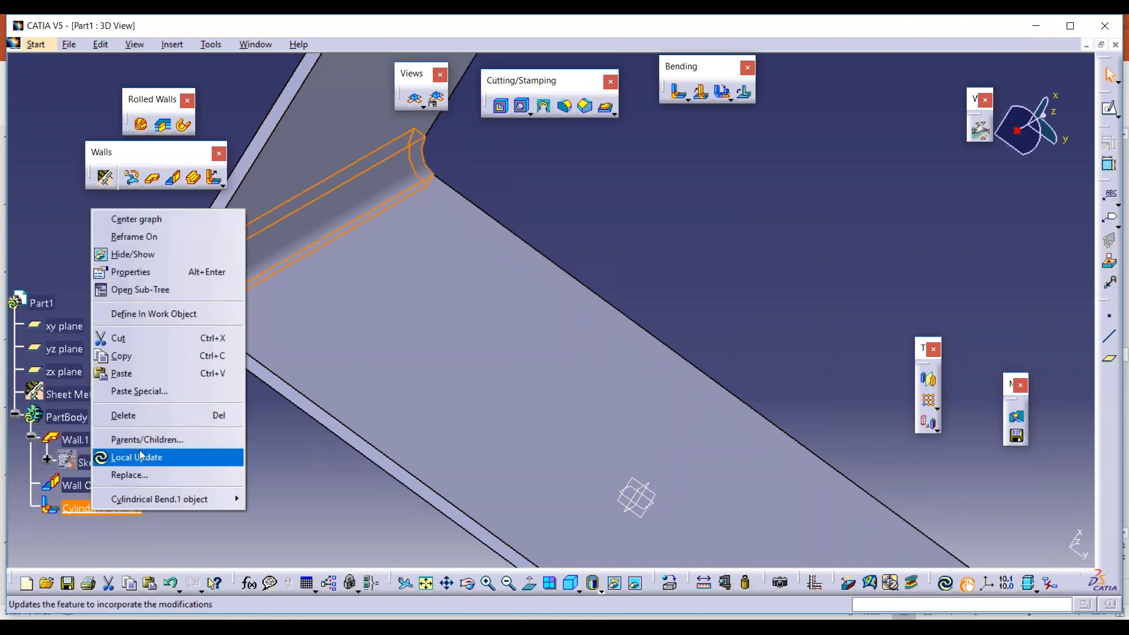
{"action": "left_click", "coordinate": [141, 416]}
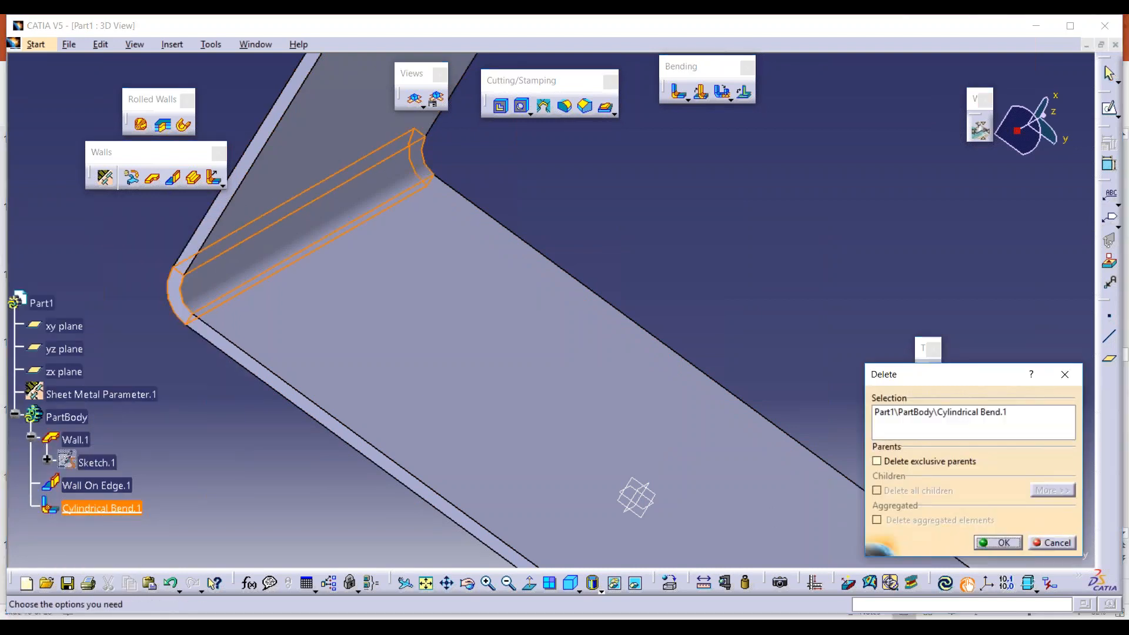
{"action": "left_click", "coordinate": [788, 347]}
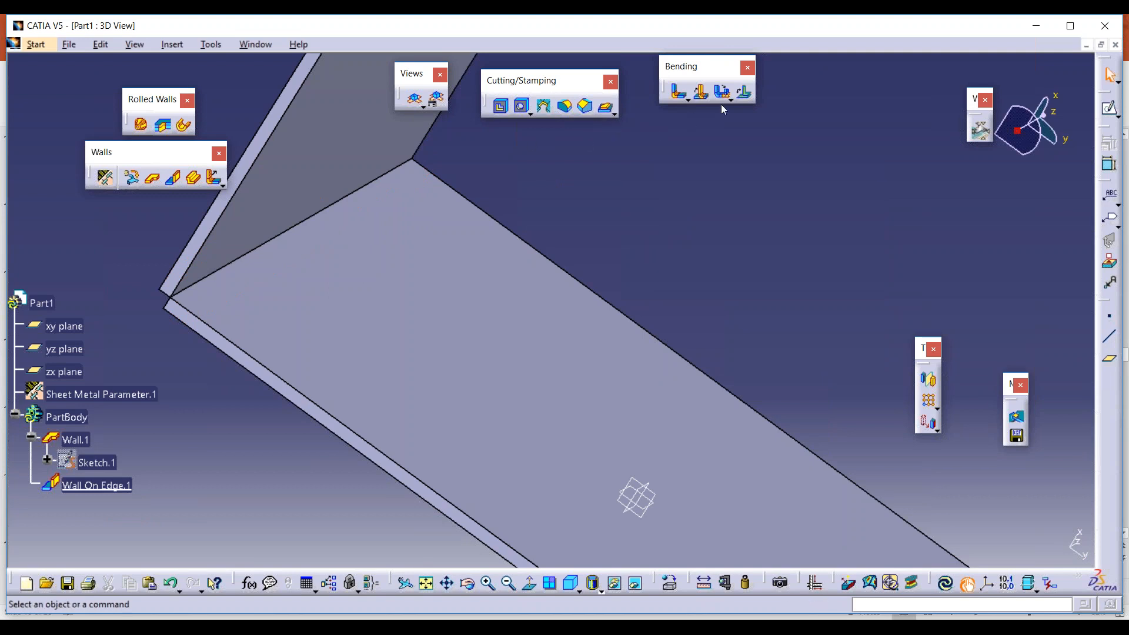
Step: Create a conical bend between the upright wall and the base wall with a 2 mm left radius and 6 mm right radius
{"action": "left_click", "coordinate": [686, 101]}
{"action": "left_click", "coordinate": [729, 117]}
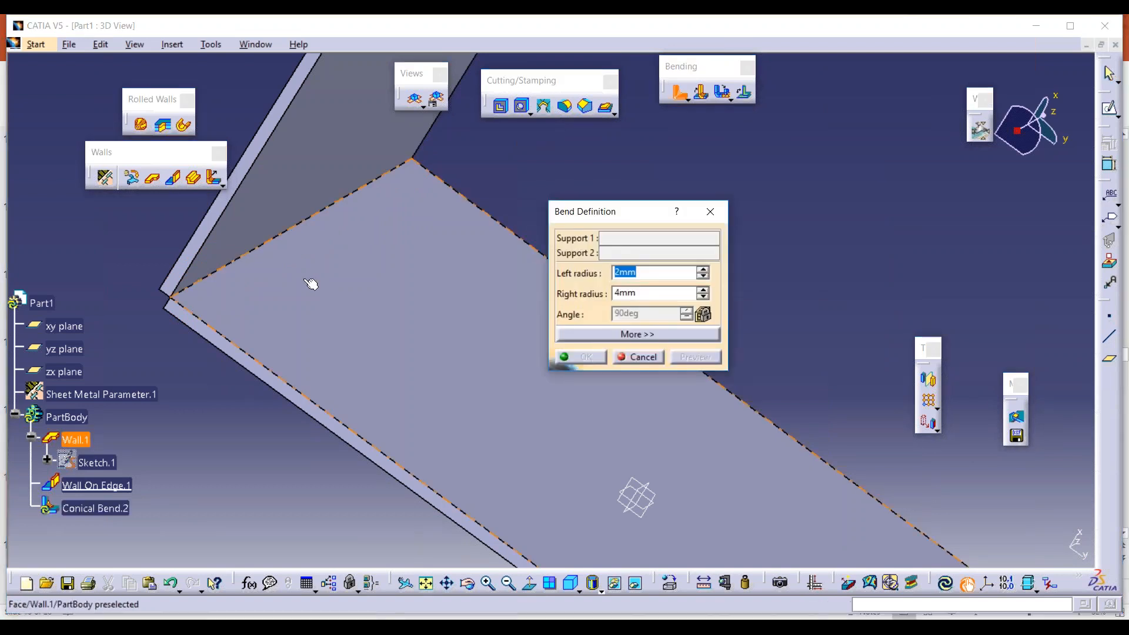
{"action": "left_click", "coordinate": [228, 258]}
{"action": "left_click", "coordinate": [486, 364]}
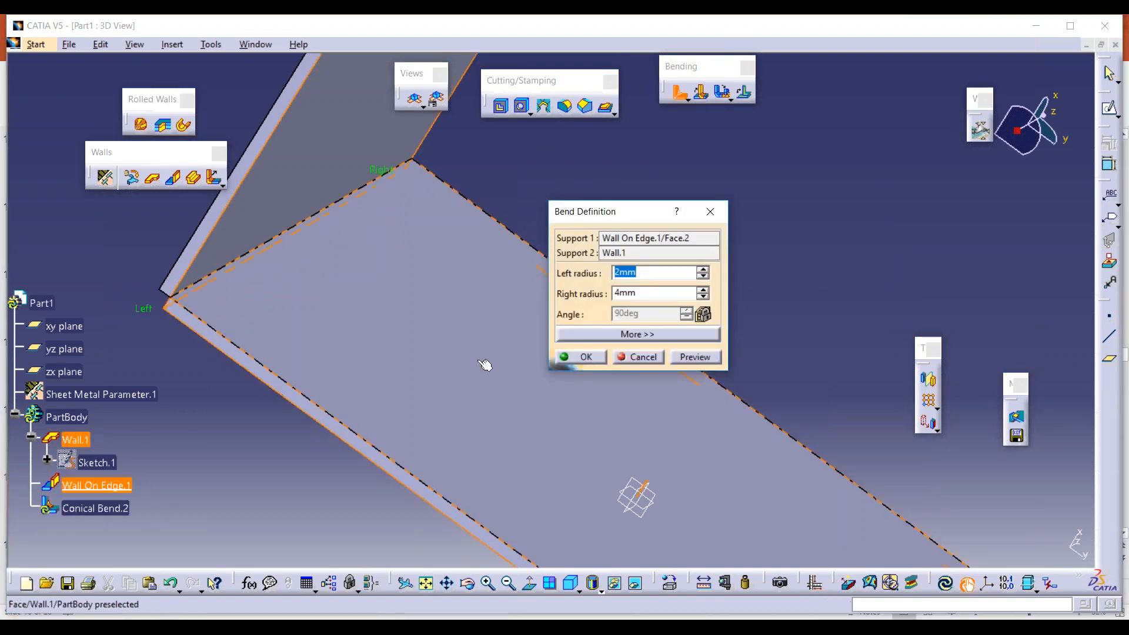
{"action": "left_click", "coordinate": [638, 294]}
{"action": "type", "text": "6mm"}
{"action": "left_click", "coordinate": [591, 175]}
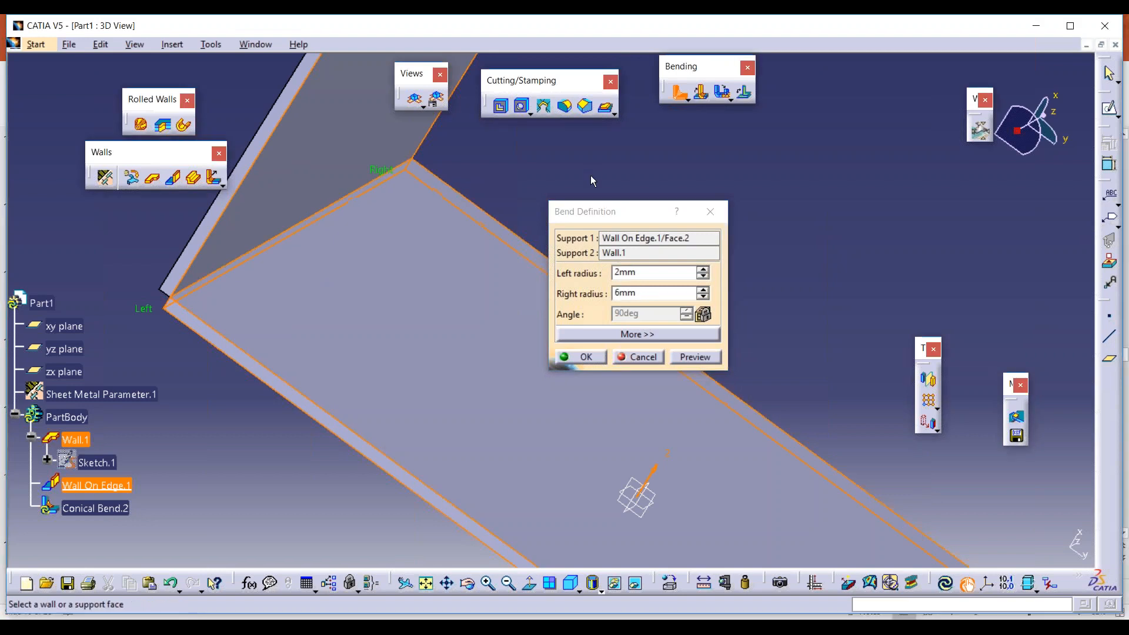
{"action": "left_click", "coordinate": [588, 358]}
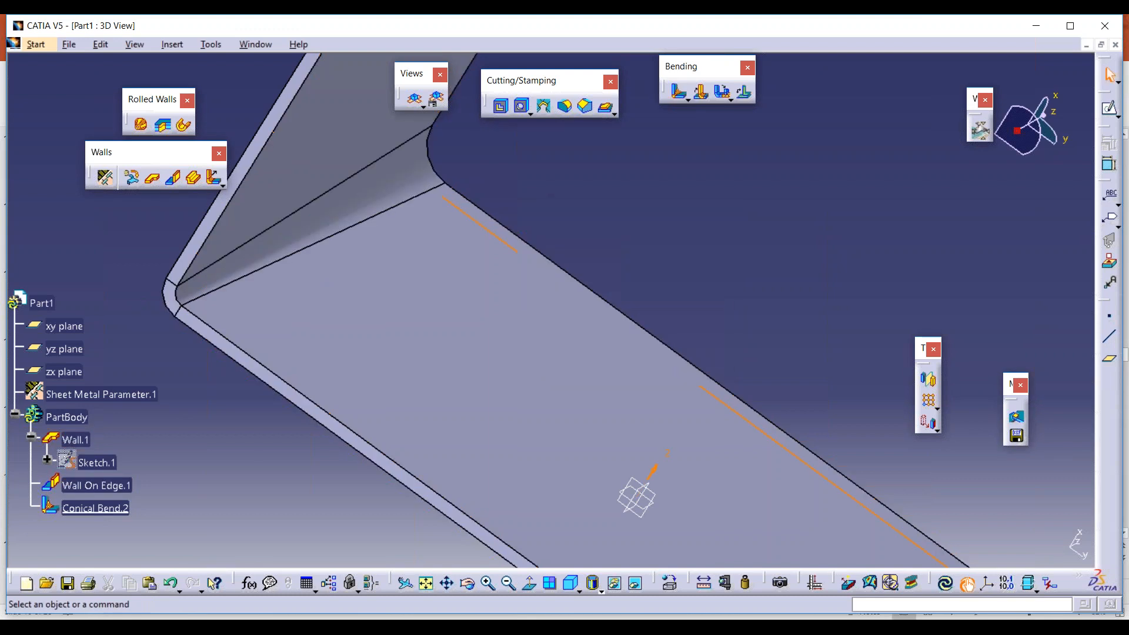
{"action": "middle_click_drag", "start_coordinate": [630, 271], "coordinate": [526, 292]}
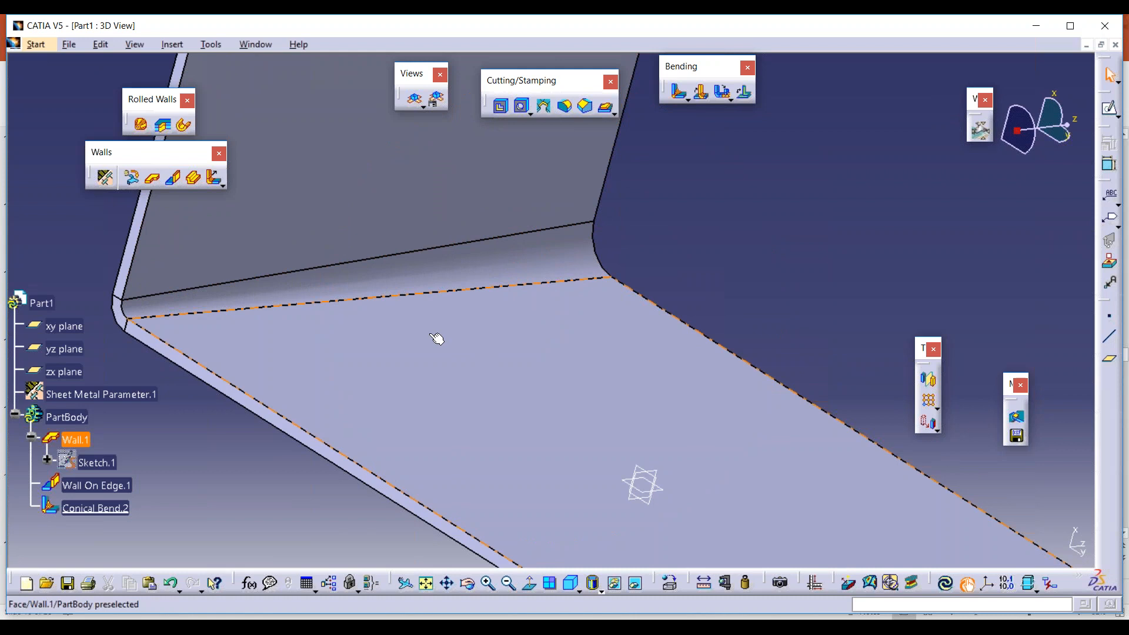
Step: Undo the conical bend between the two walls
{"action": "key", "text": "ctrl+z"}
{"action": "key", "text": "ctrl+y"}
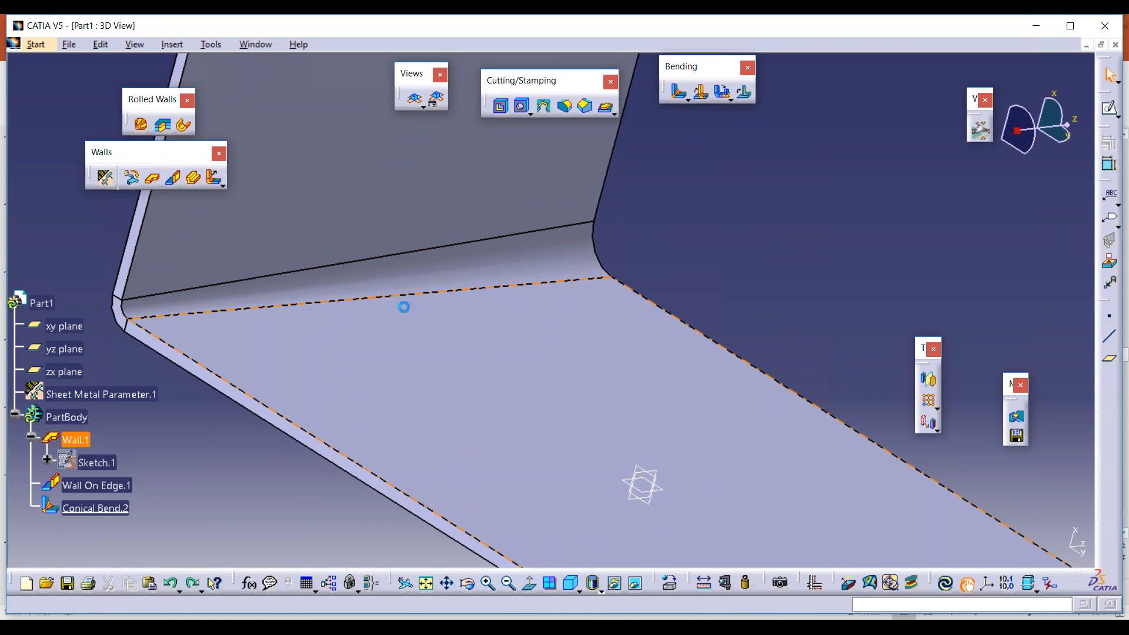
{"action": "middle_click_drag", "start_coordinate": [368, 240], "coordinate": [441, 303]}
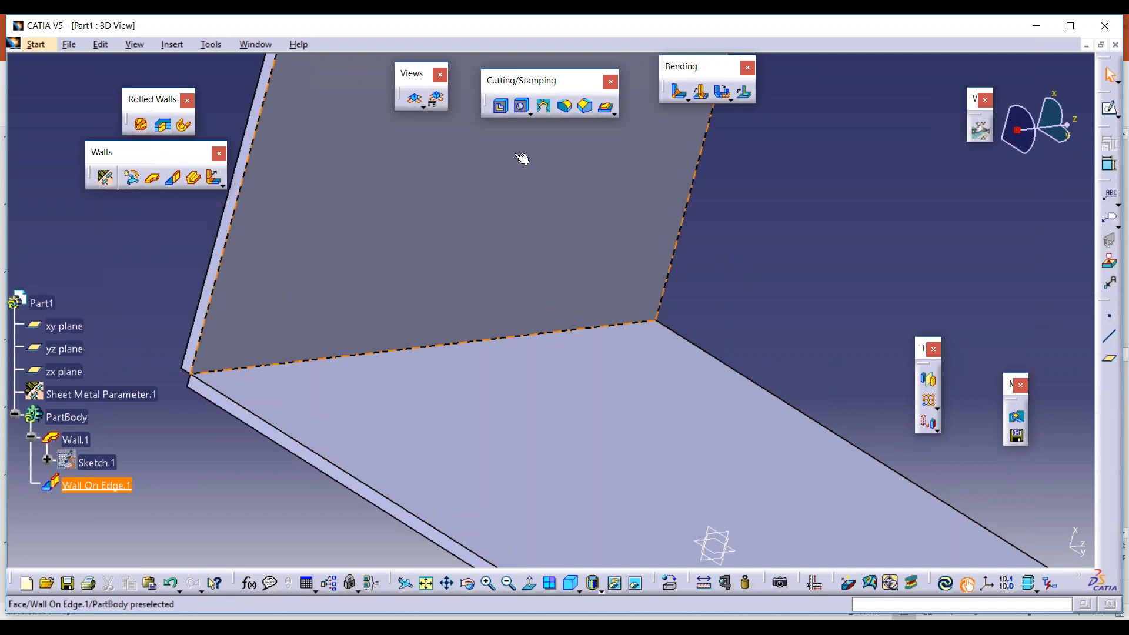
Step: Join the base wall and the upright wall with a 4 mm radius cylindrical bend at 90 degrees
{"action": "left_click", "coordinate": [687, 99]}
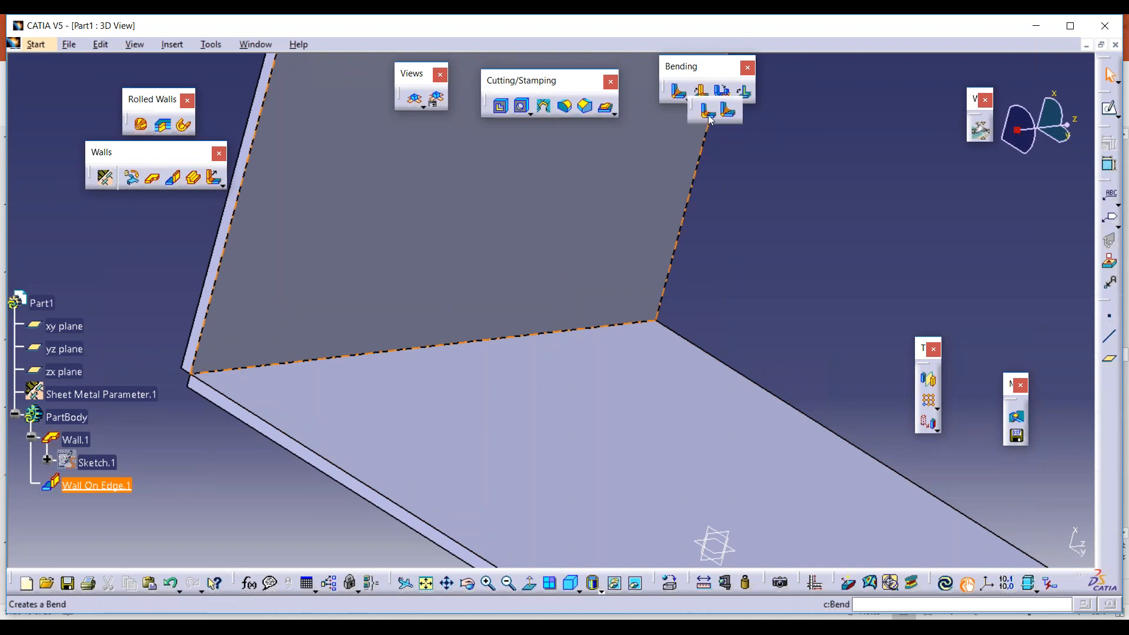
{"action": "left_click", "coordinate": [709, 115]}
{"action": "left_click", "coordinate": [391, 395]}
{"action": "left_click", "coordinate": [330, 295]}
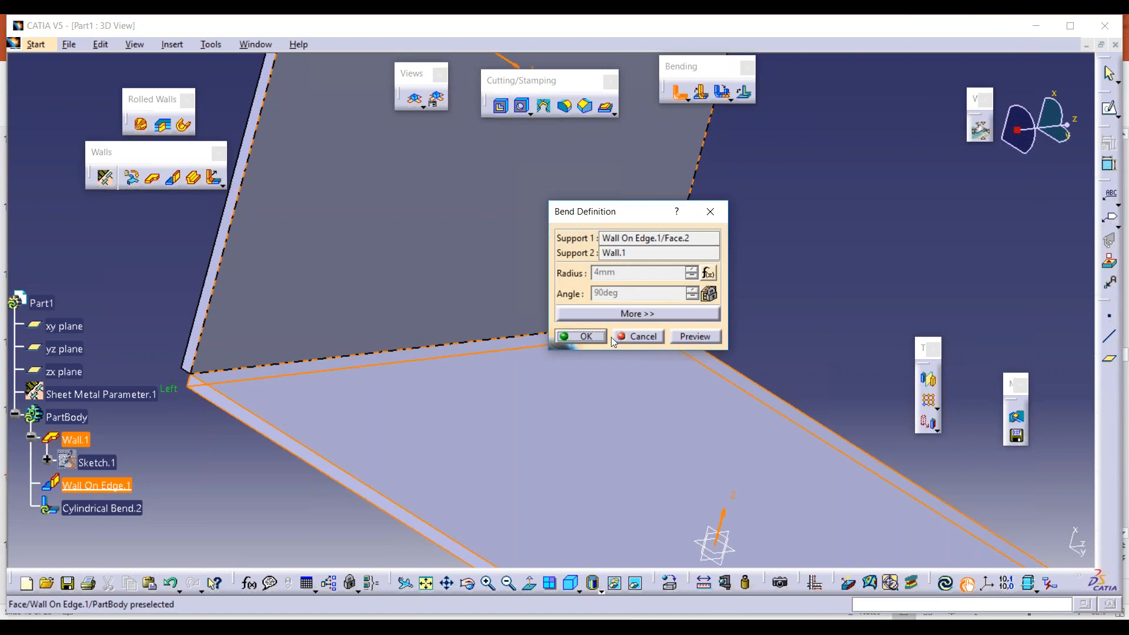
{"action": "left_click", "coordinate": [588, 337]}
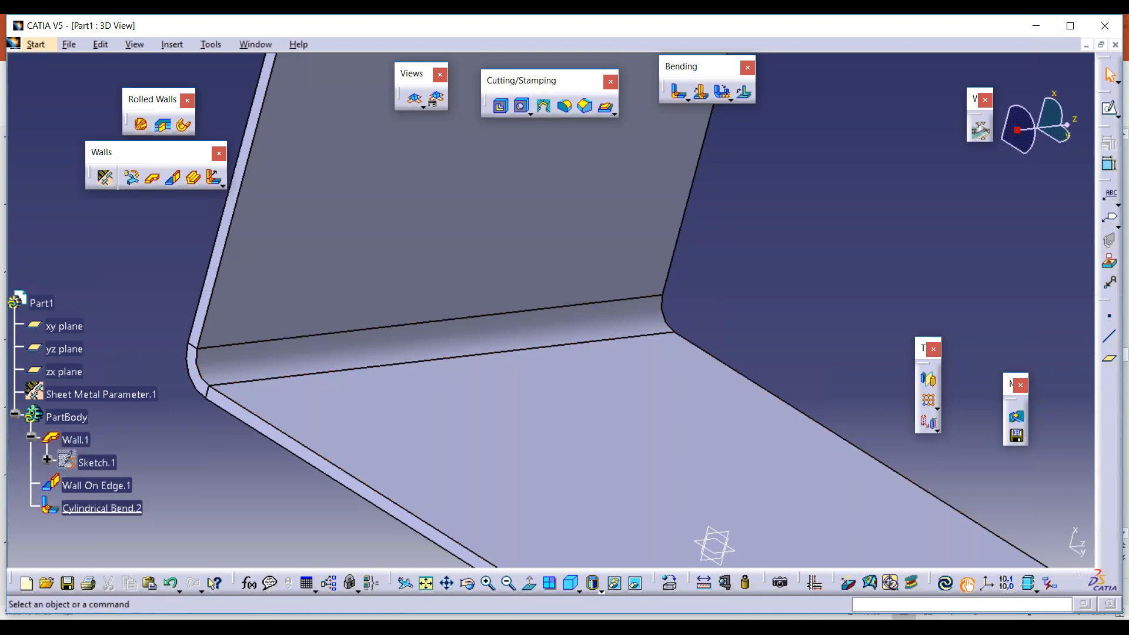
{"action": "left_click", "coordinate": [1123, 370]}
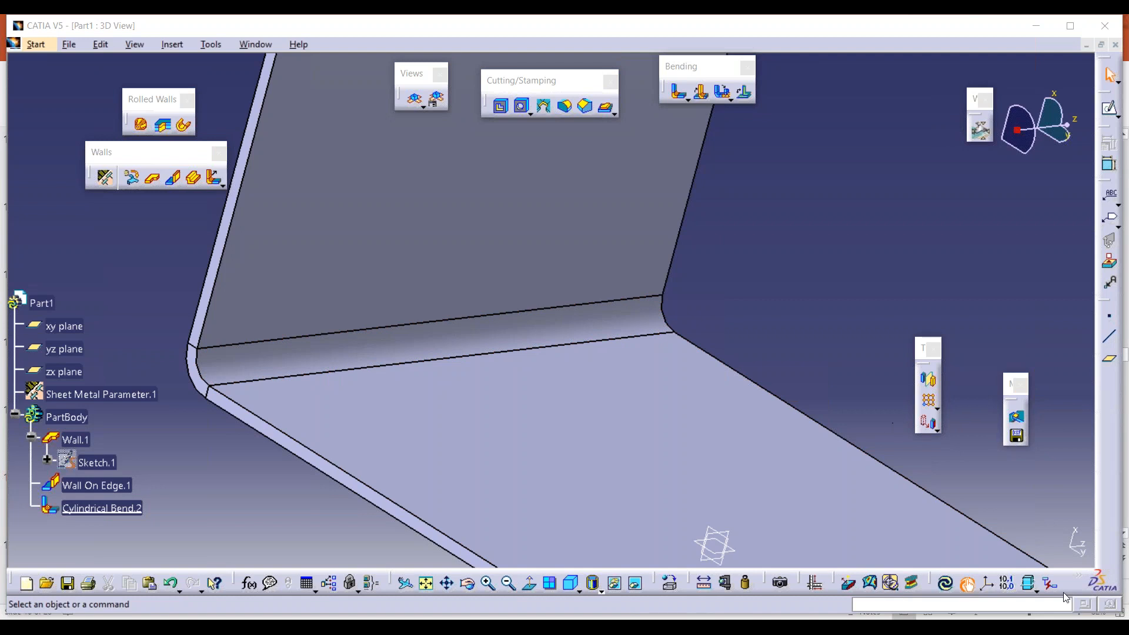
Step: Review the Bend command's extremity and bend allowance options, including the K Factor parameter, and close it without creating a bend
{"action": "left_click", "coordinate": [681, 94]}
{"action": "left_click", "coordinate": [639, 314]}
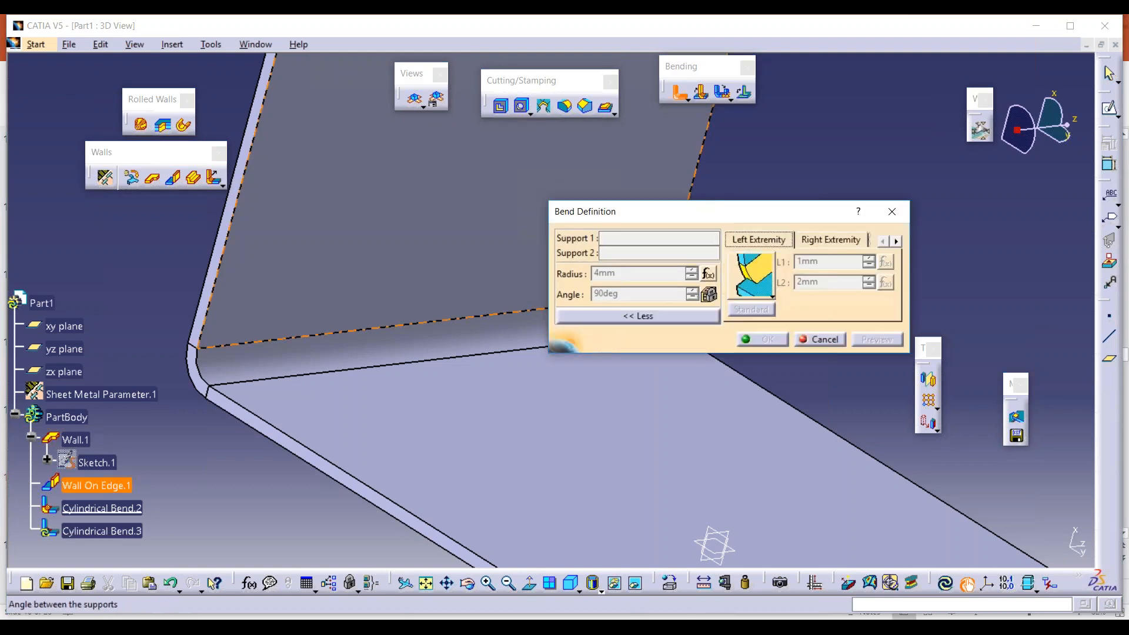
{"action": "left_click_drag", "start_coordinate": [842, 212], "coordinate": [734, 174]}
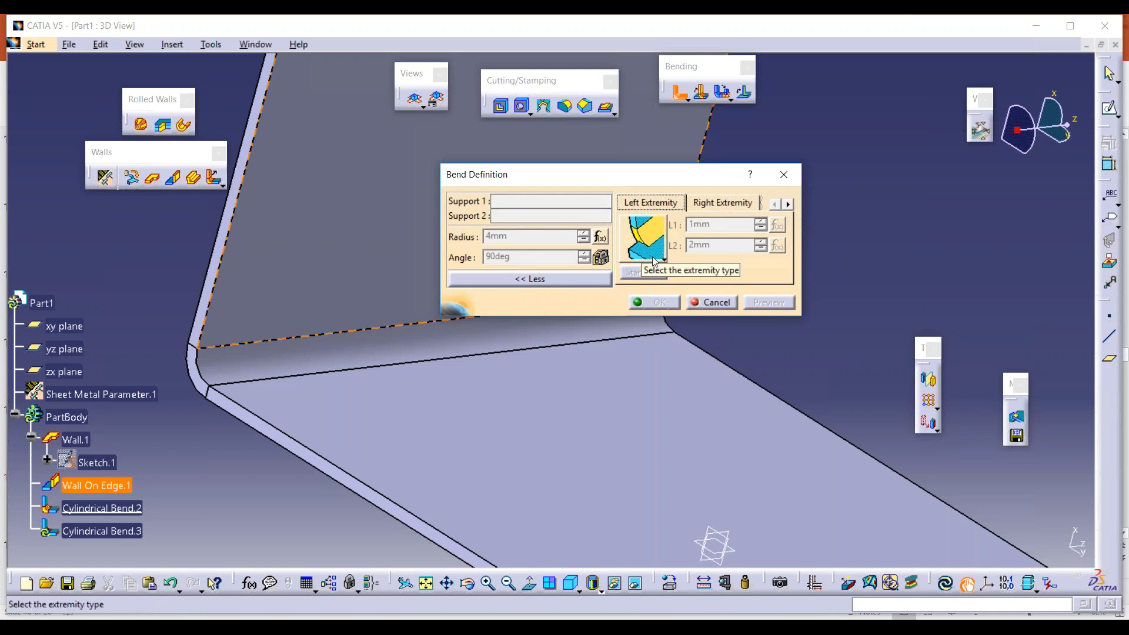
{"action": "left_click", "coordinate": [723, 202]}
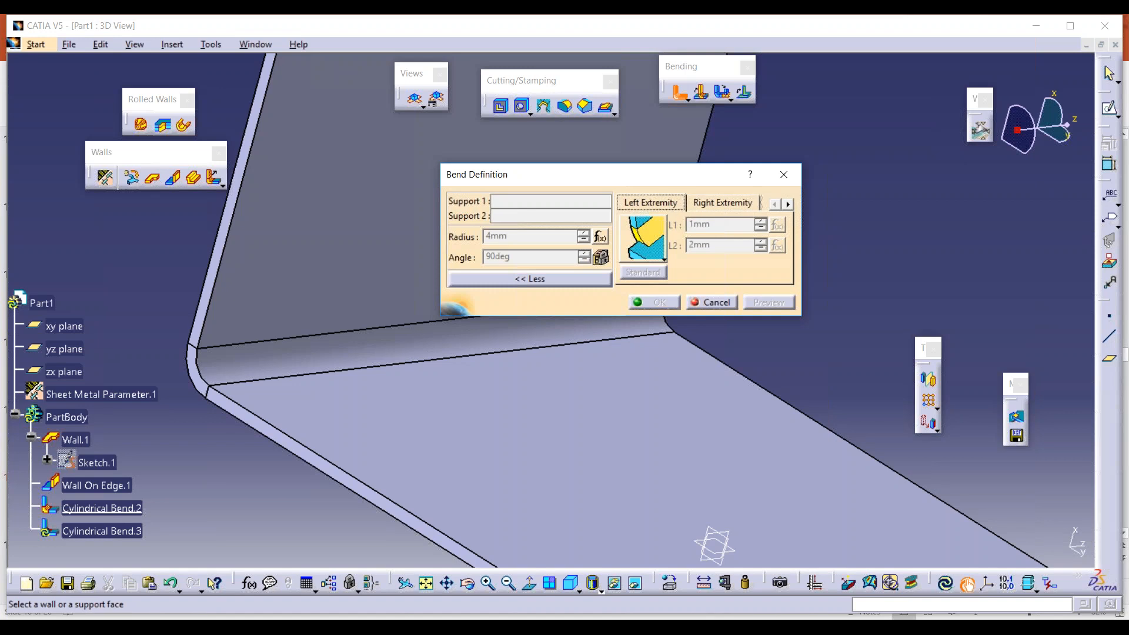
{"action": "left_click", "coordinate": [788, 205]}
{"action": "left_click", "coordinate": [788, 205]}
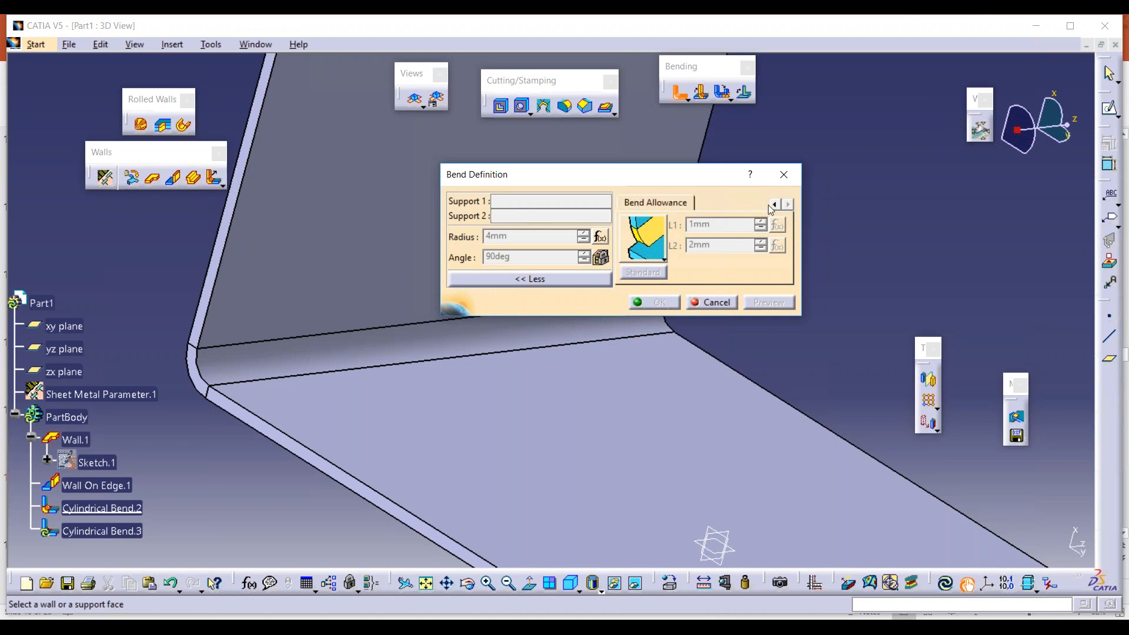
{"action": "left_click", "coordinate": [655, 202]}
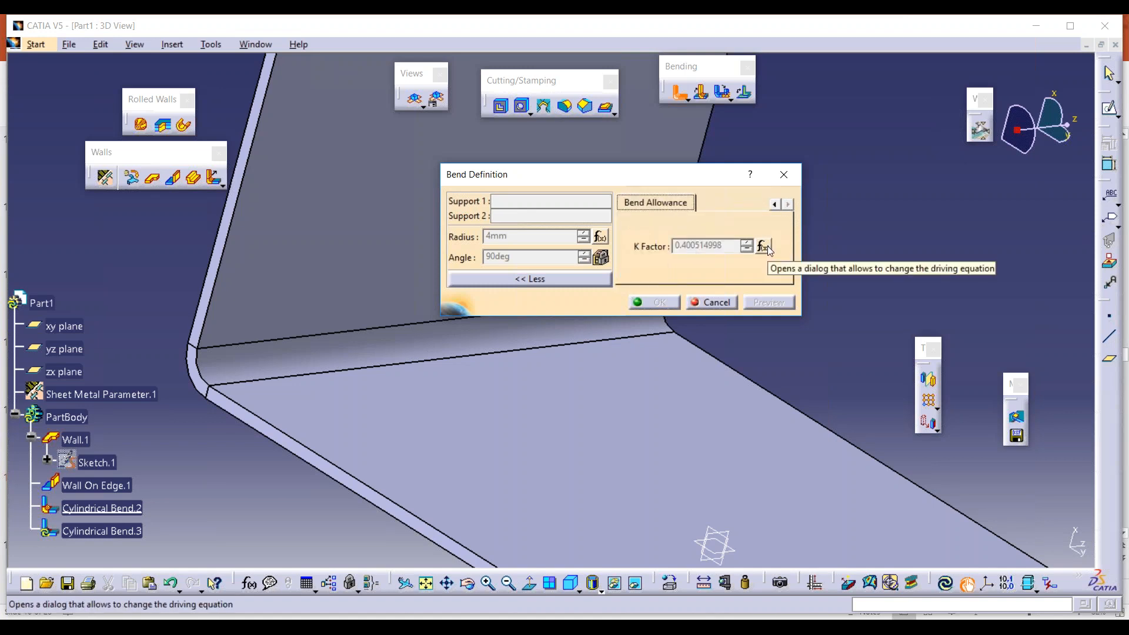
{"action": "right_click", "coordinate": [721, 252]}
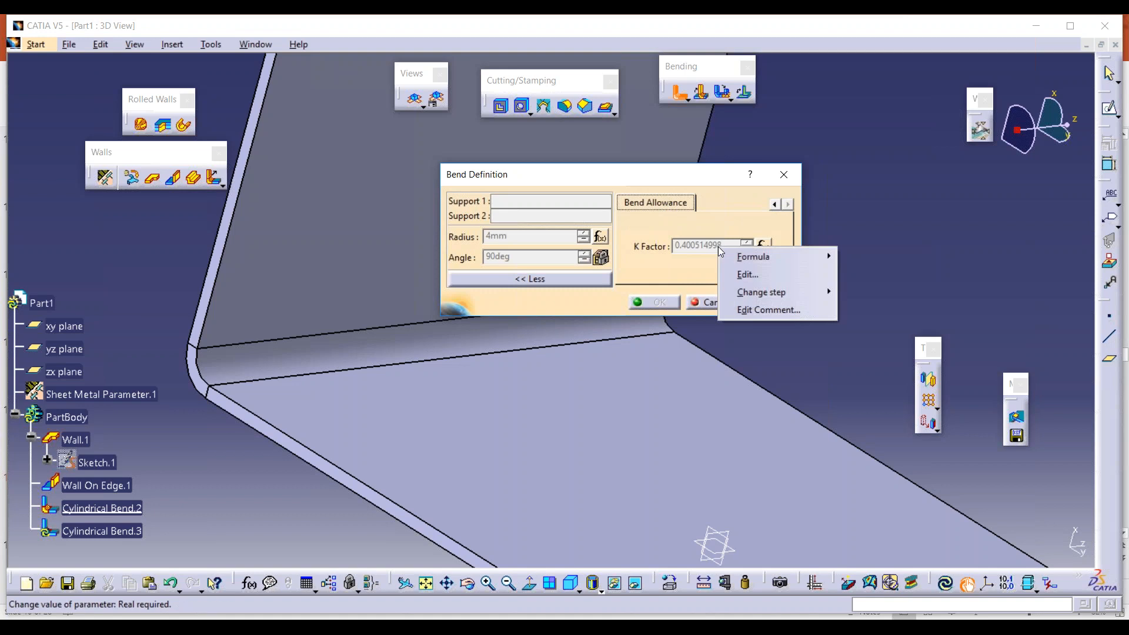
{"action": "left_click", "coordinate": [749, 280]}
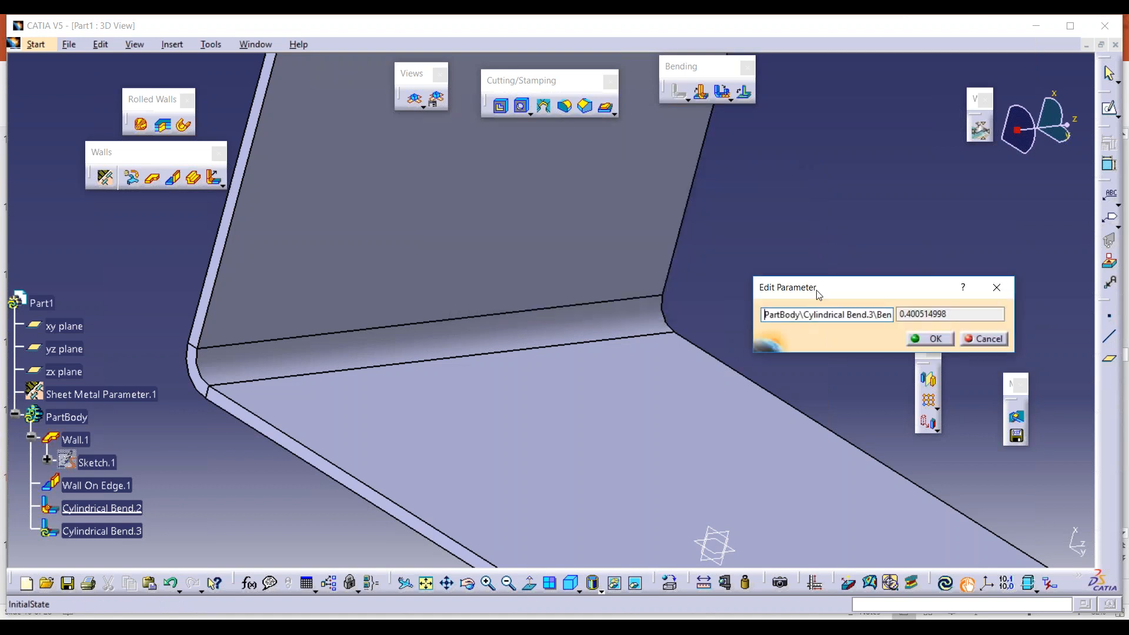
{"action": "left_click_drag", "start_coordinate": [819, 294], "coordinate": [652, 214]}
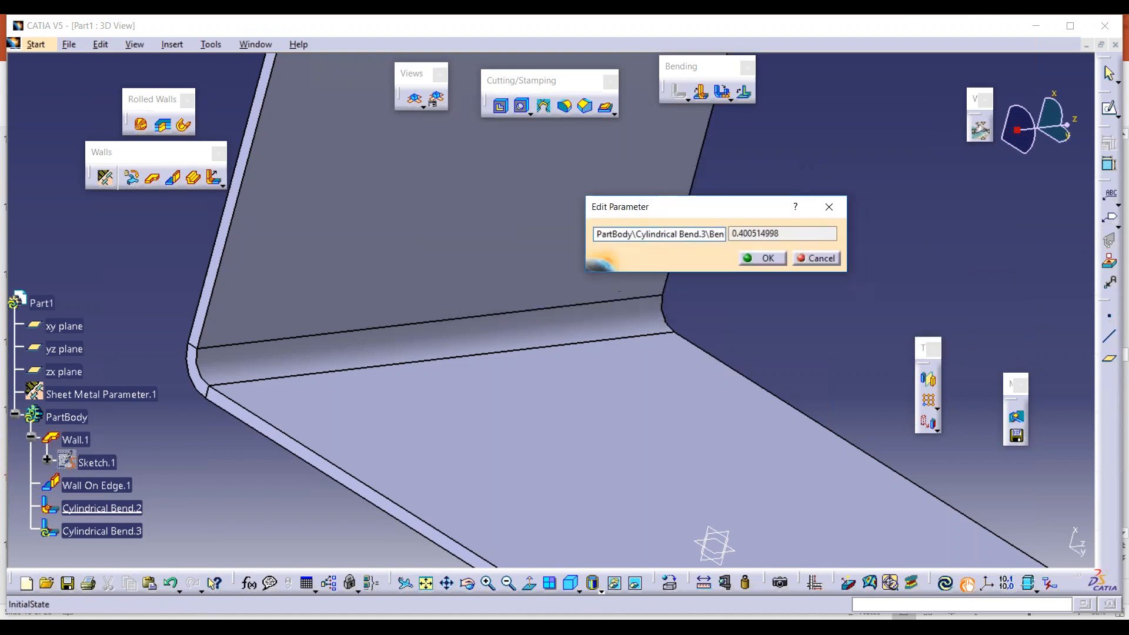
{"action": "left_click", "coordinate": [812, 260]}
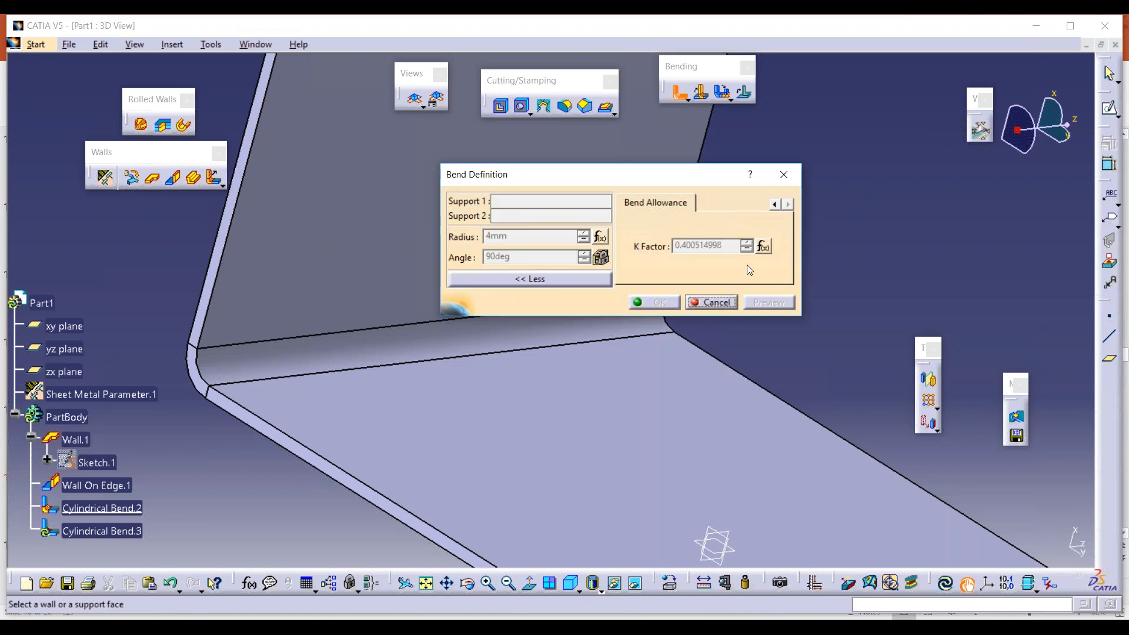
{"action": "left_click", "coordinate": [791, 178]}
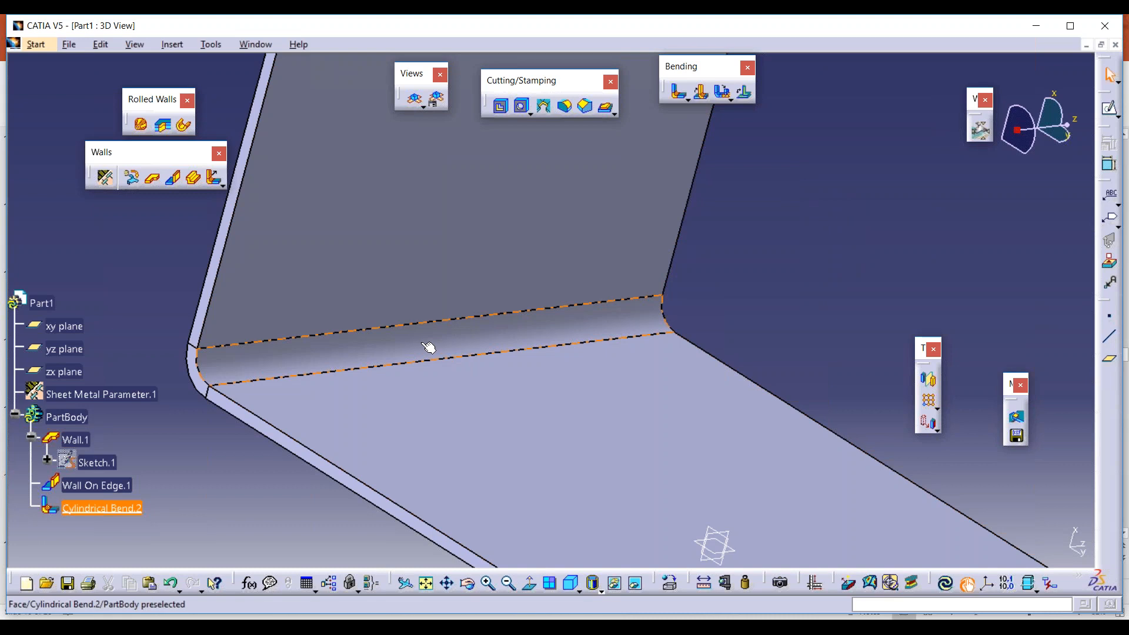
Step: Delete the cylindrical bend between the base wall and the upright wall
{"action": "left_click", "coordinate": [79, 515]}
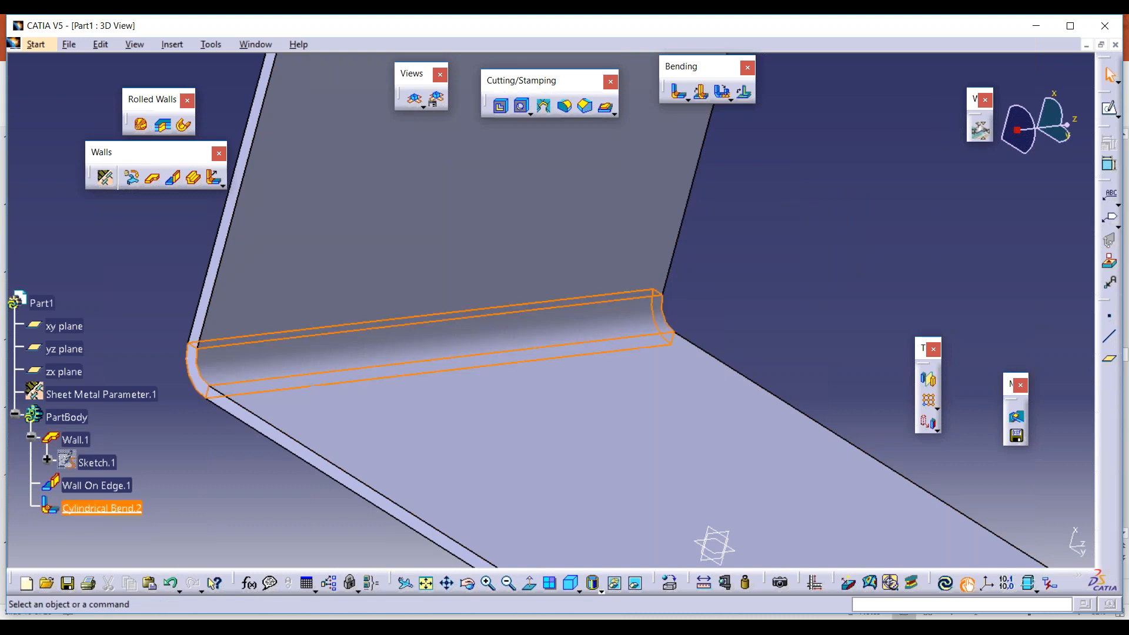
{"action": "right_click", "coordinate": [80, 517]}
{"action": "left_click", "coordinate": [144, 415]}
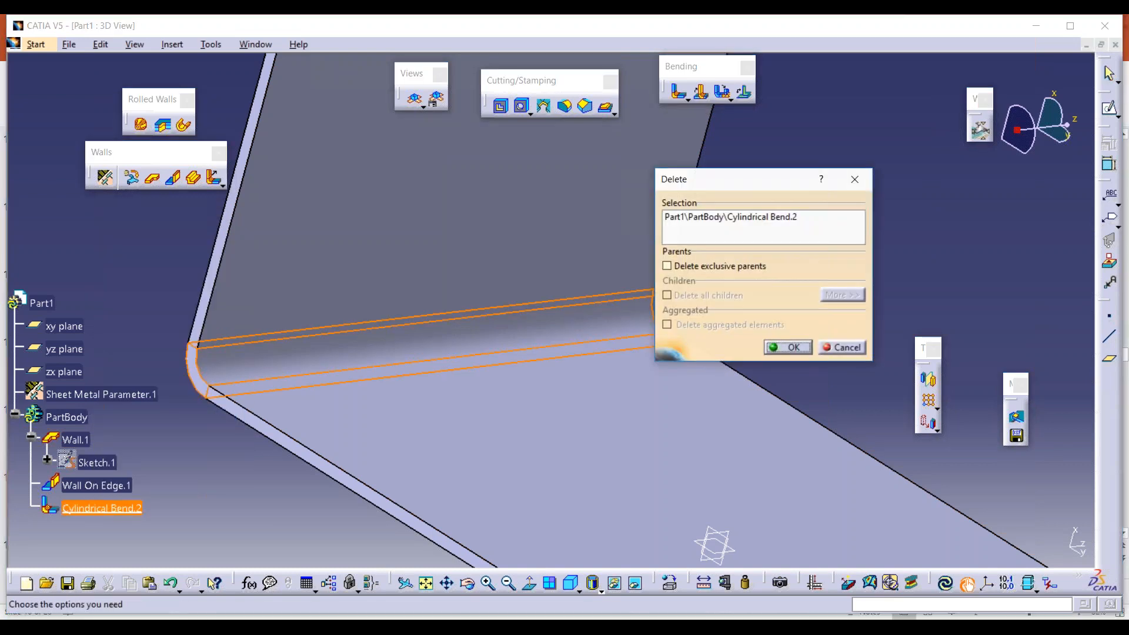
{"action": "left_click", "coordinate": [788, 347]}
Step: Create a conical bend between the upright wall and the base wall with a 2 mm left radius and 8 mm right radius
{"action": "left_click", "coordinate": [685, 98]}
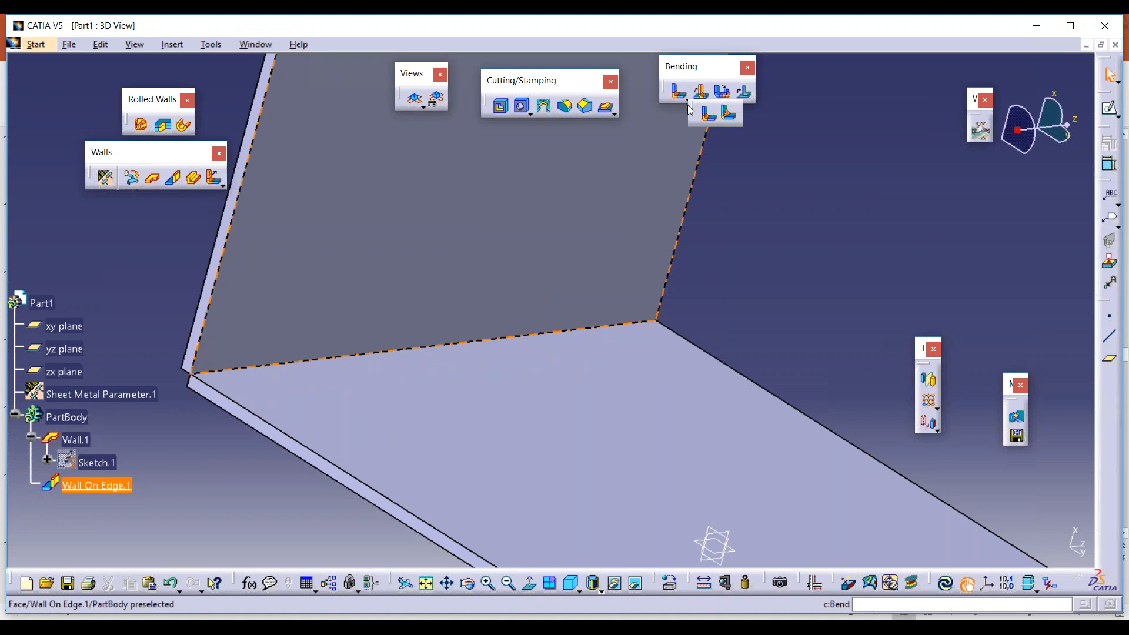
{"action": "left_click", "coordinate": [729, 115]}
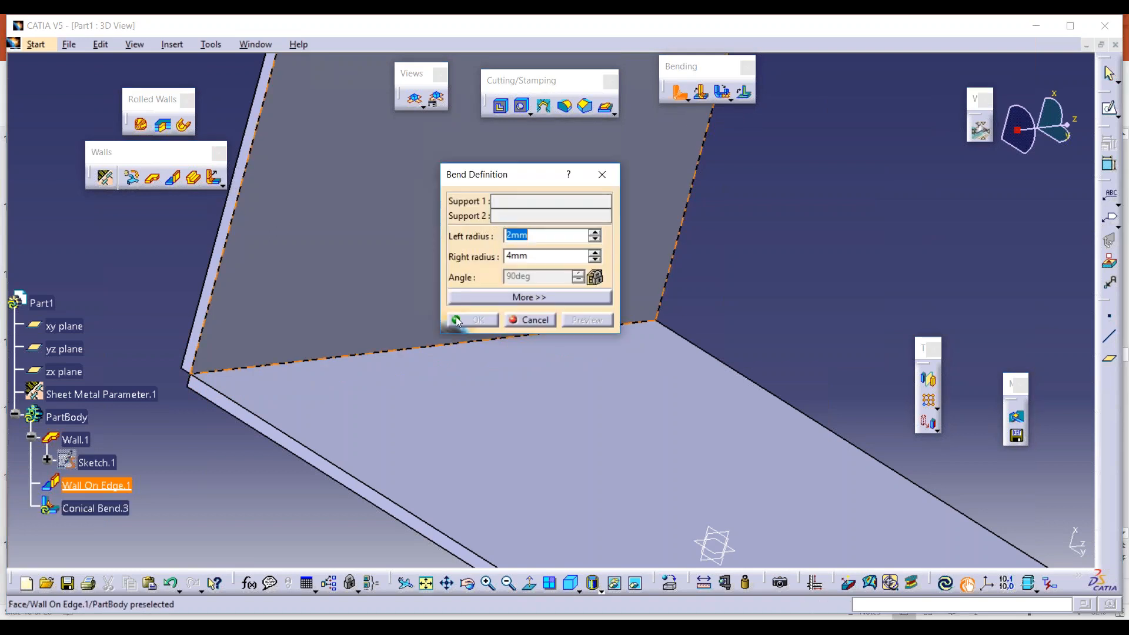
{"action": "left_click", "coordinate": [320, 294]}
{"action": "left_click", "coordinate": [355, 398]}
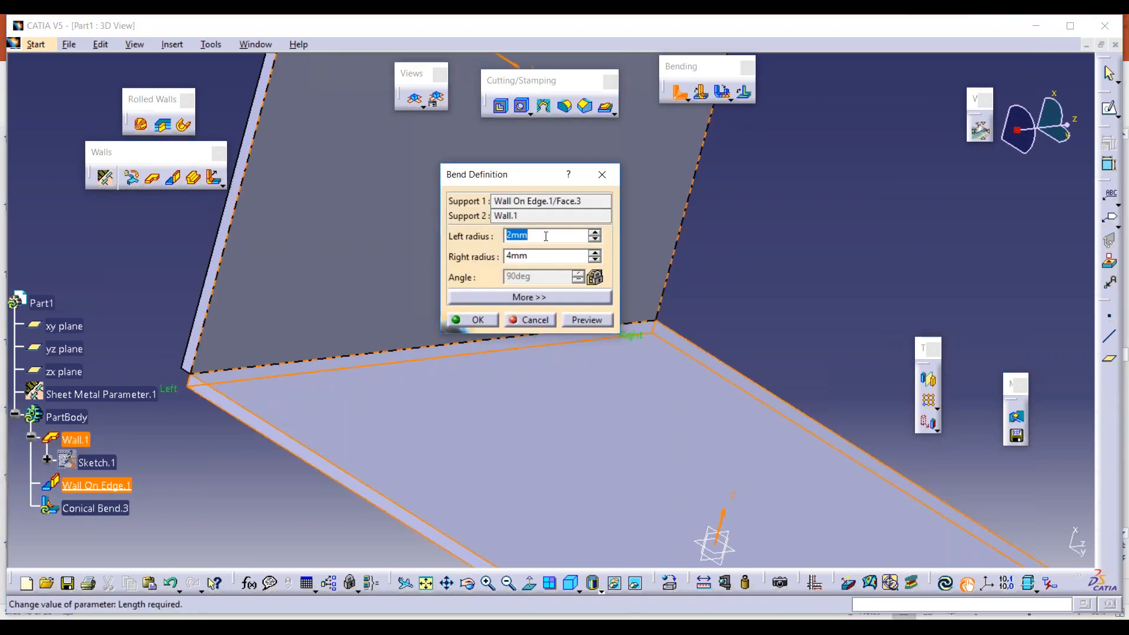
{"action": "key", "text": "Tab"}
{"action": "type", "text": "8"}
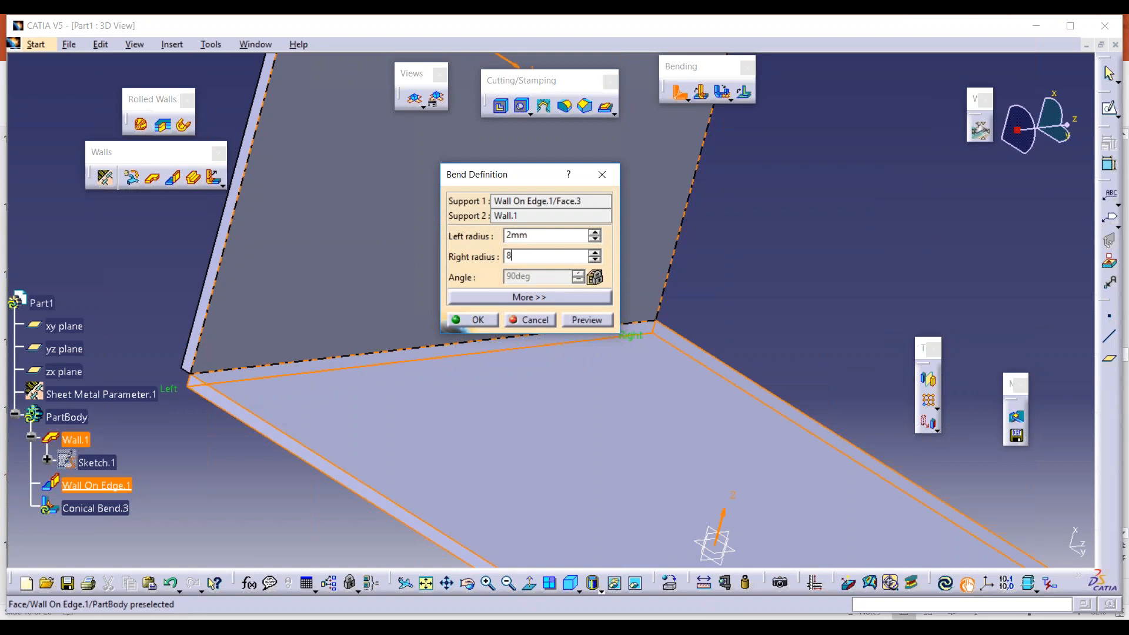
{"action": "left_click", "coordinate": [478, 320]}
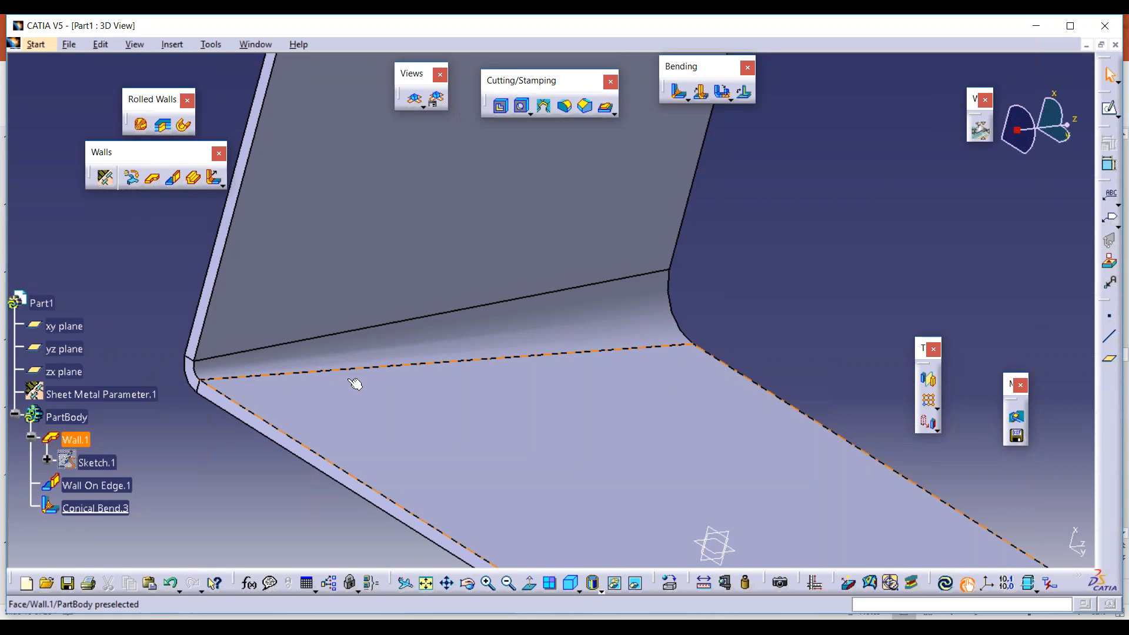
Step: Check the conical bend's flat pattern by unfolding the part, and return to the folded 3D view
{"action": "left_click", "coordinate": [419, 101]}
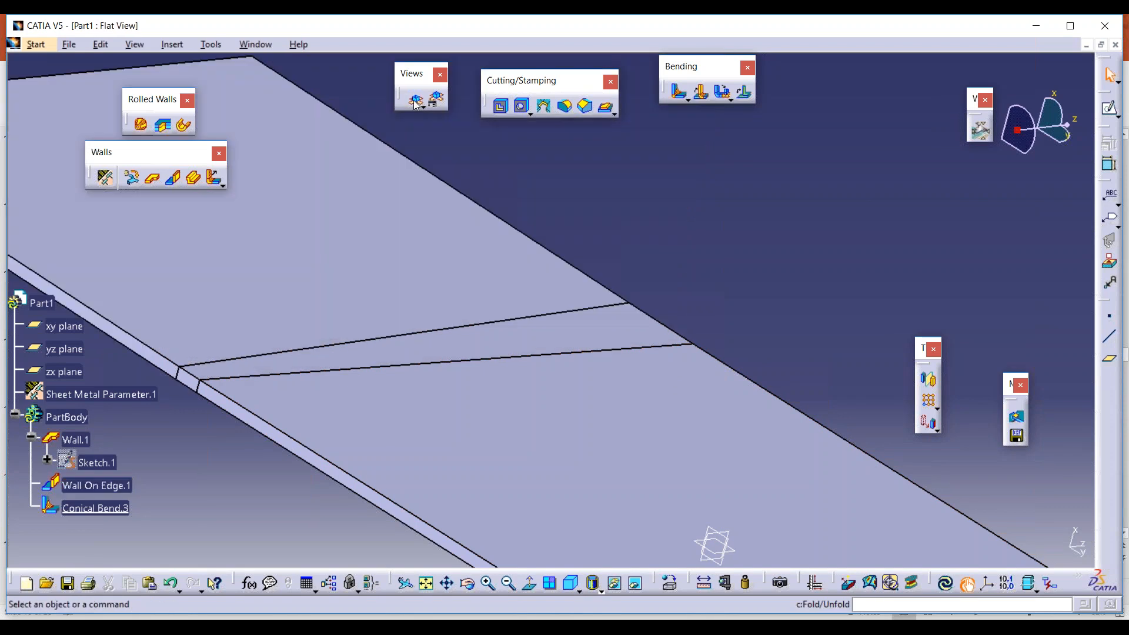
{"action": "left_click", "coordinate": [419, 103]}
{"action": "left_click", "coordinate": [416, 101]}
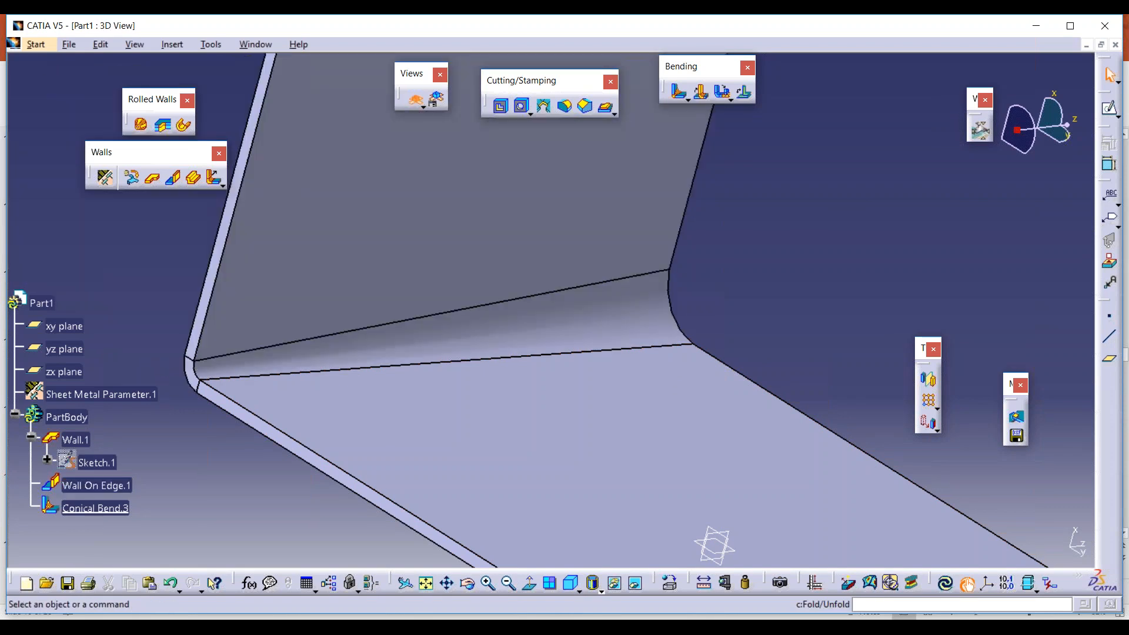
{"action": "left_click", "coordinate": [416, 101]}
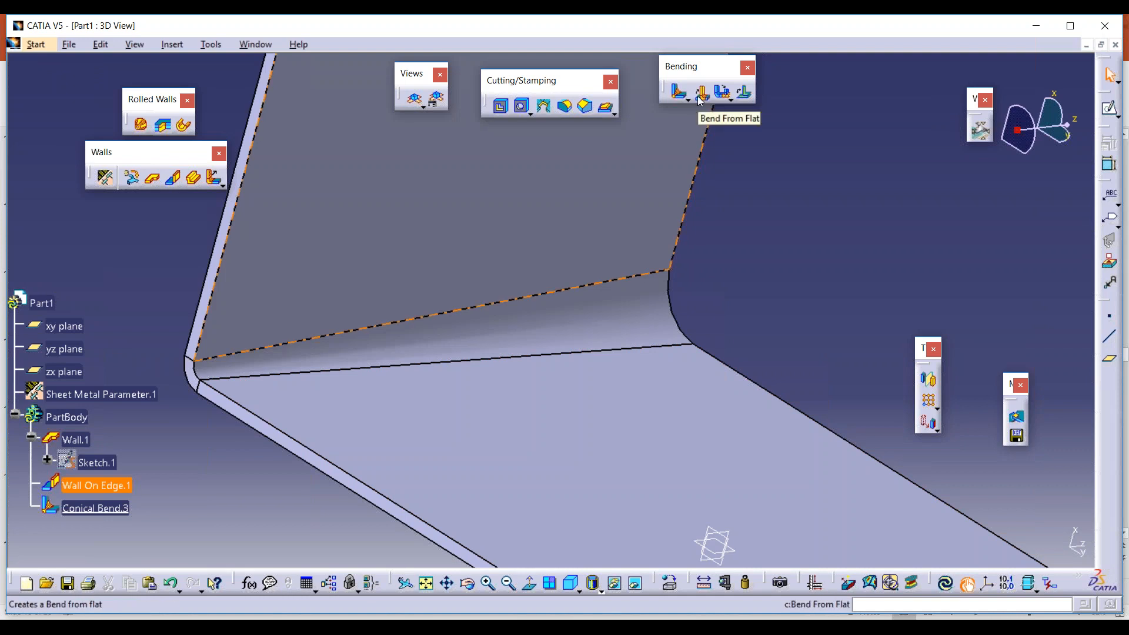
Step: Delete the conical bend from the part body
{"action": "right_click", "coordinate": [94, 508]}
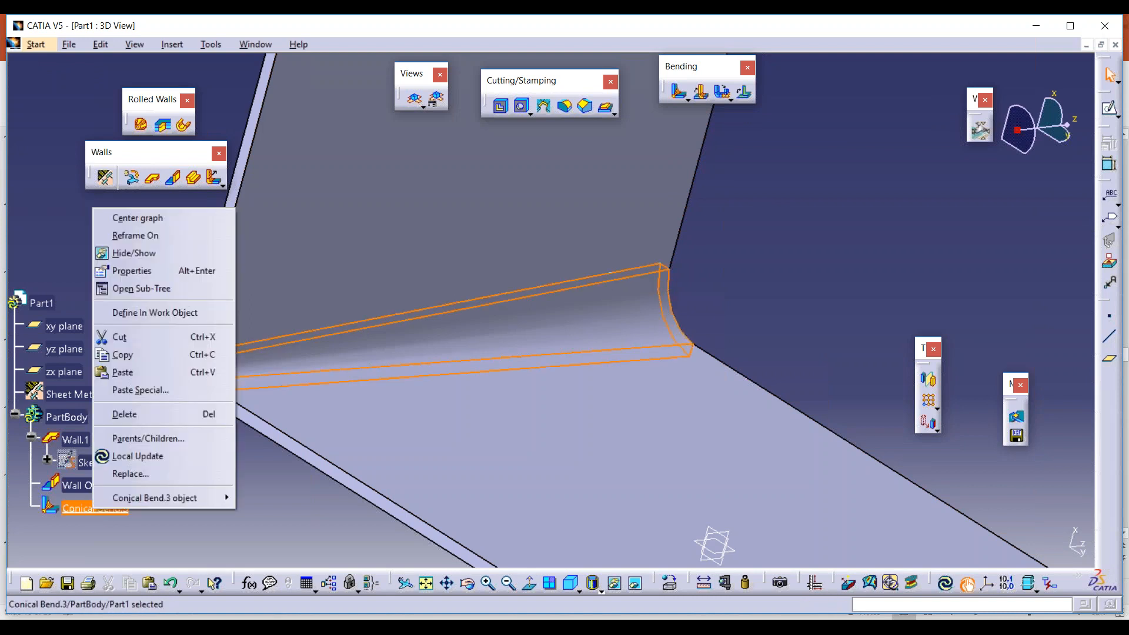
{"action": "left_click", "coordinate": [139, 414]}
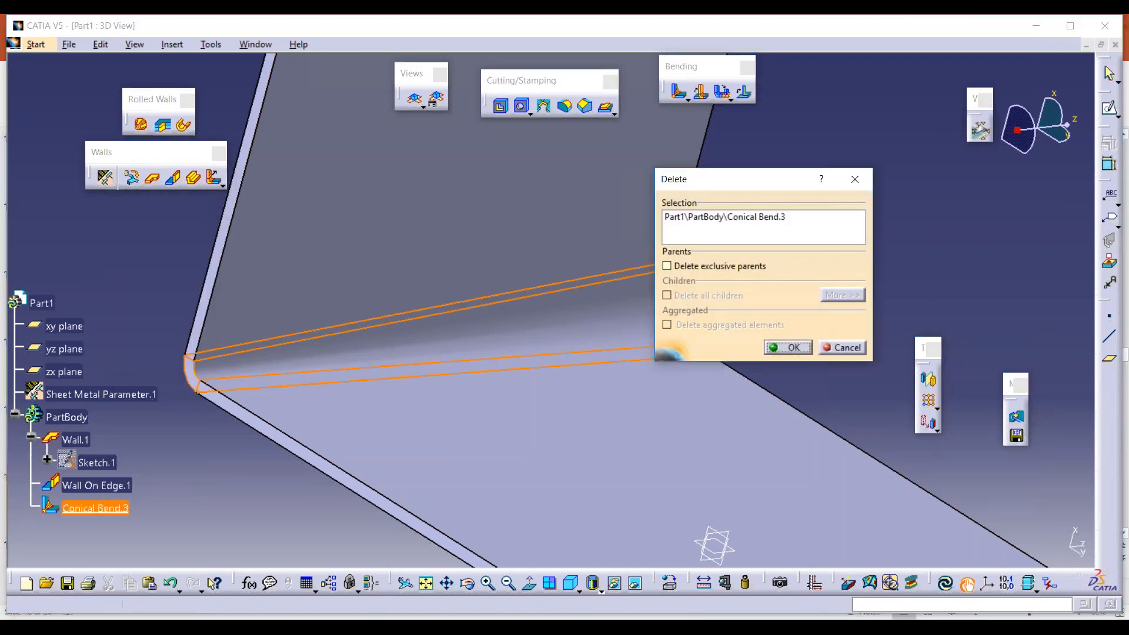
{"action": "left_click", "coordinate": [788, 348]}
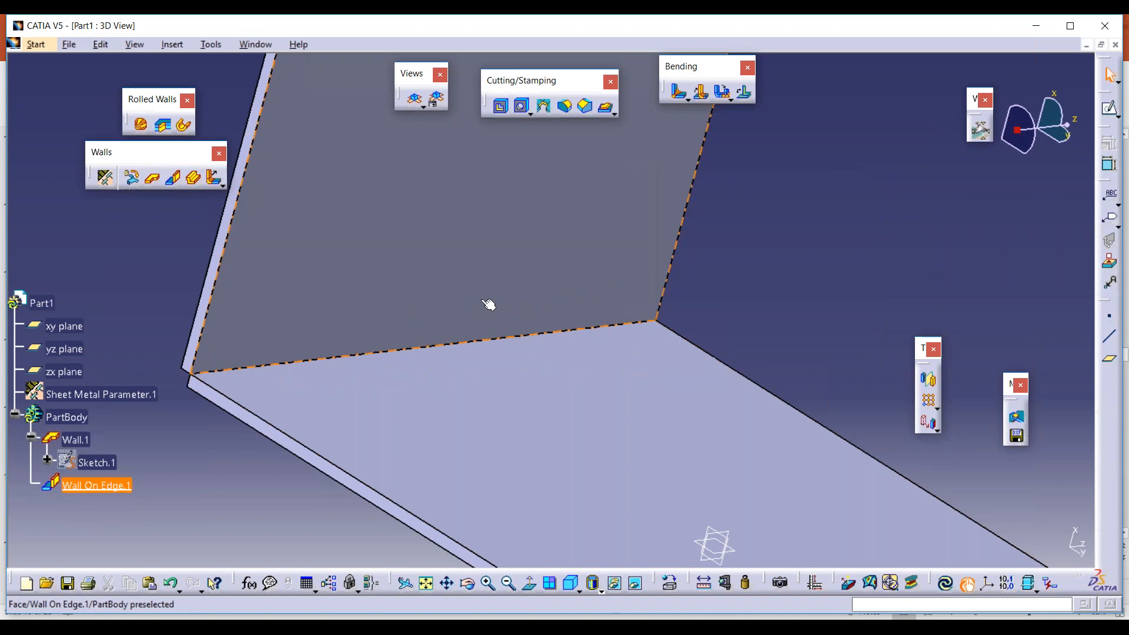
Step: Delete the upright wall on edge so only the flat base wall is left
{"action": "right_click", "coordinate": [97, 483]}
{"action": "left_click", "coordinate": [147, 391]}
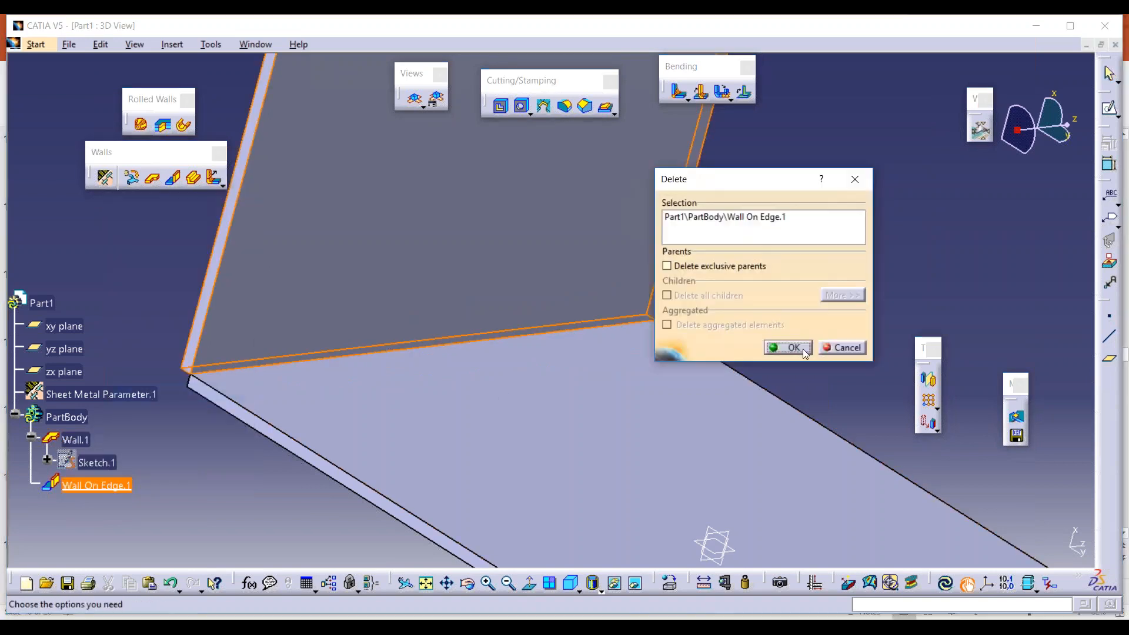
{"action": "left_click", "coordinate": [804, 350]}
Step: Sketch a vertical line on the base wall's face, on the negative H side of the origin, extending past both long edges
{"action": "middle_click_drag", "start_coordinate": [588, 418], "coordinate": [457, 198]}
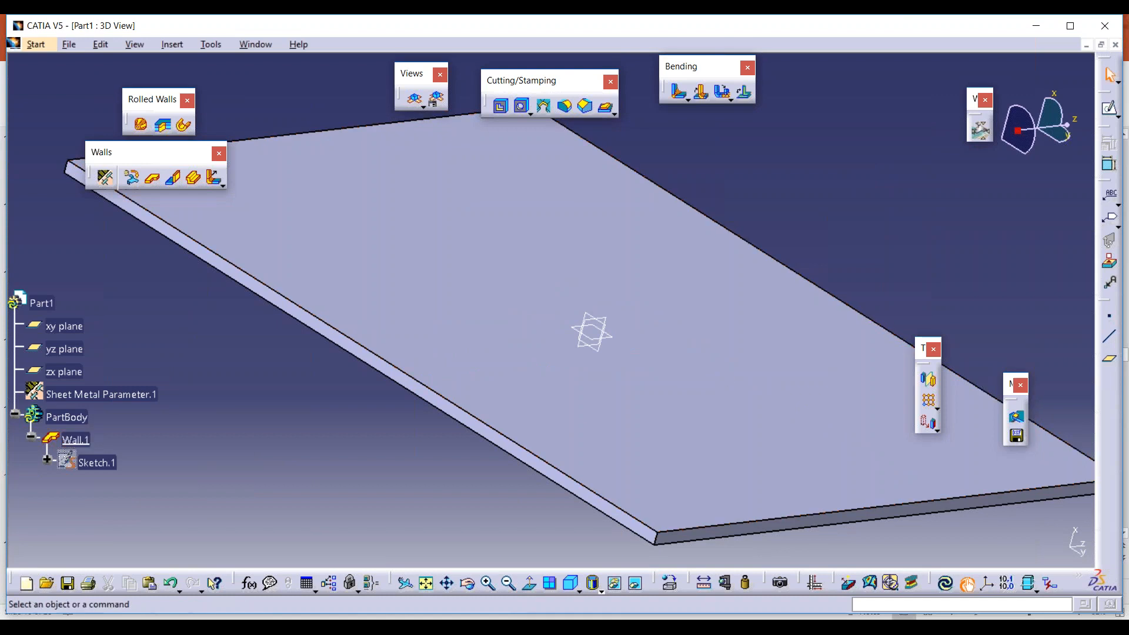
{"action": "middle_click_drag", "start_coordinate": [675, 268], "coordinate": [630, 477]}
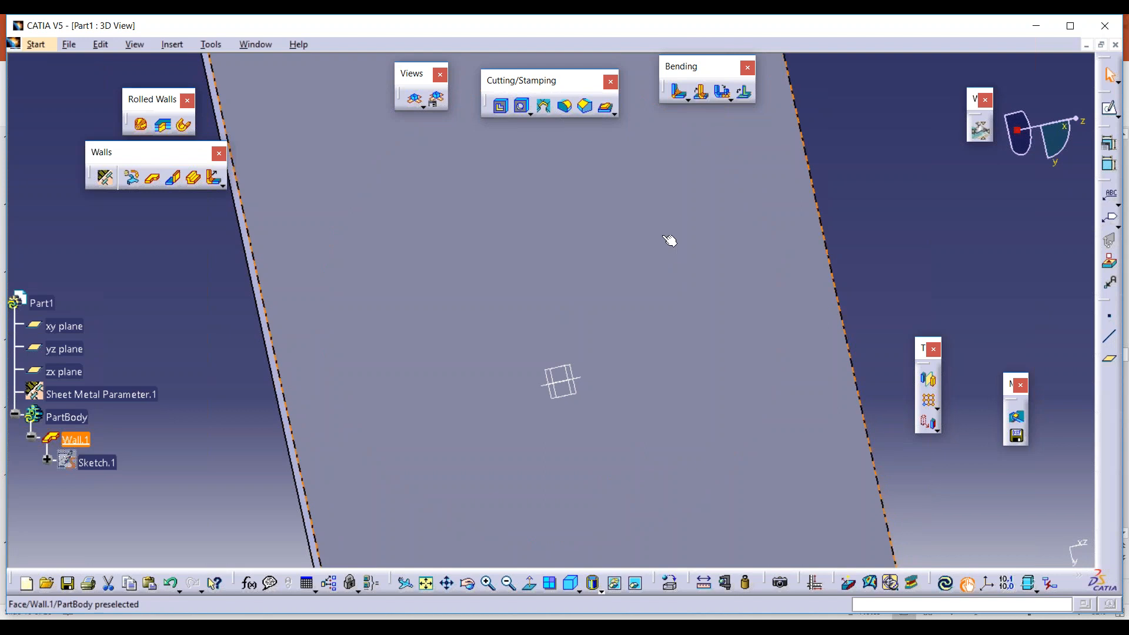
{"action": "left_click", "coordinate": [1111, 108]}
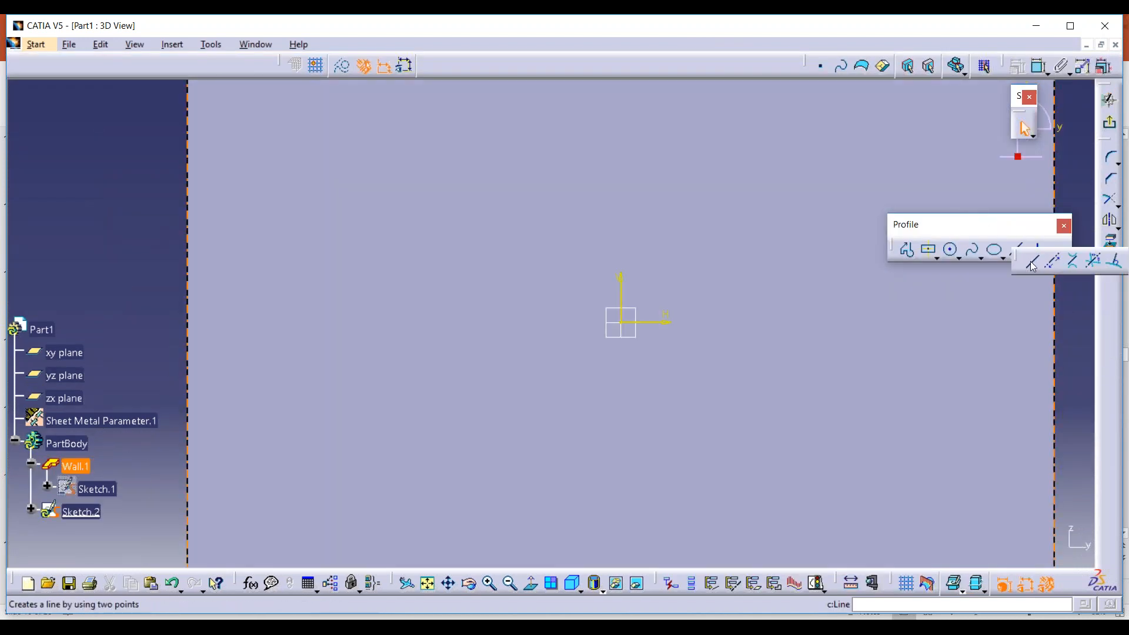
{"action": "left_click", "coordinate": [1020, 252]}
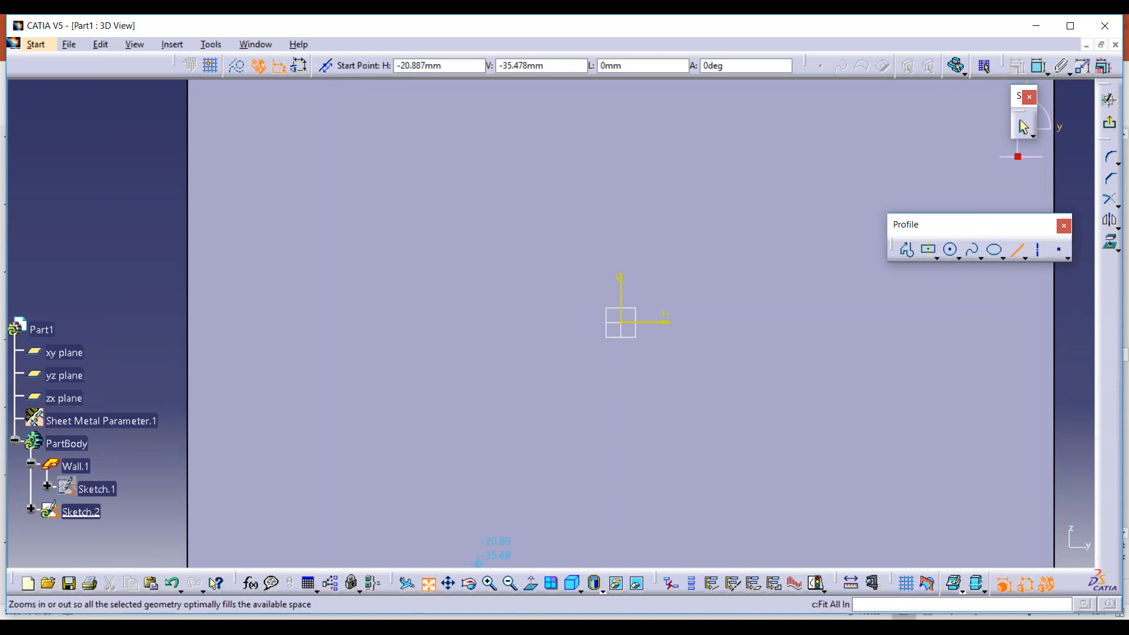
{"action": "left_click", "coordinate": [428, 583]}
{"action": "left_click", "coordinate": [500, 161]}
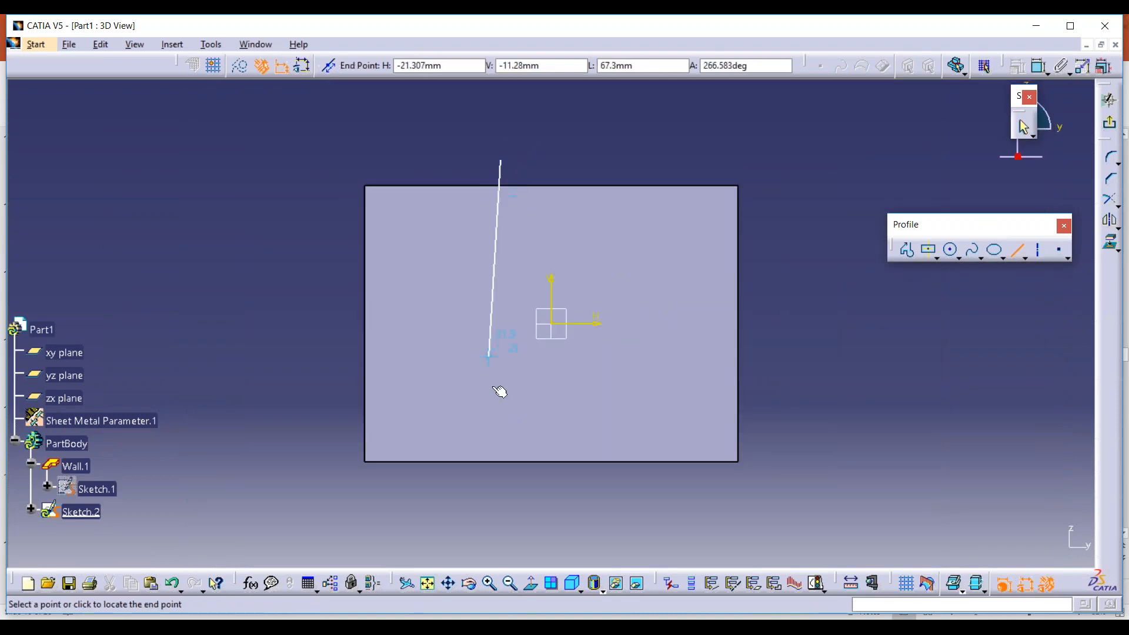
{"action": "left_click", "coordinate": [500, 483]}
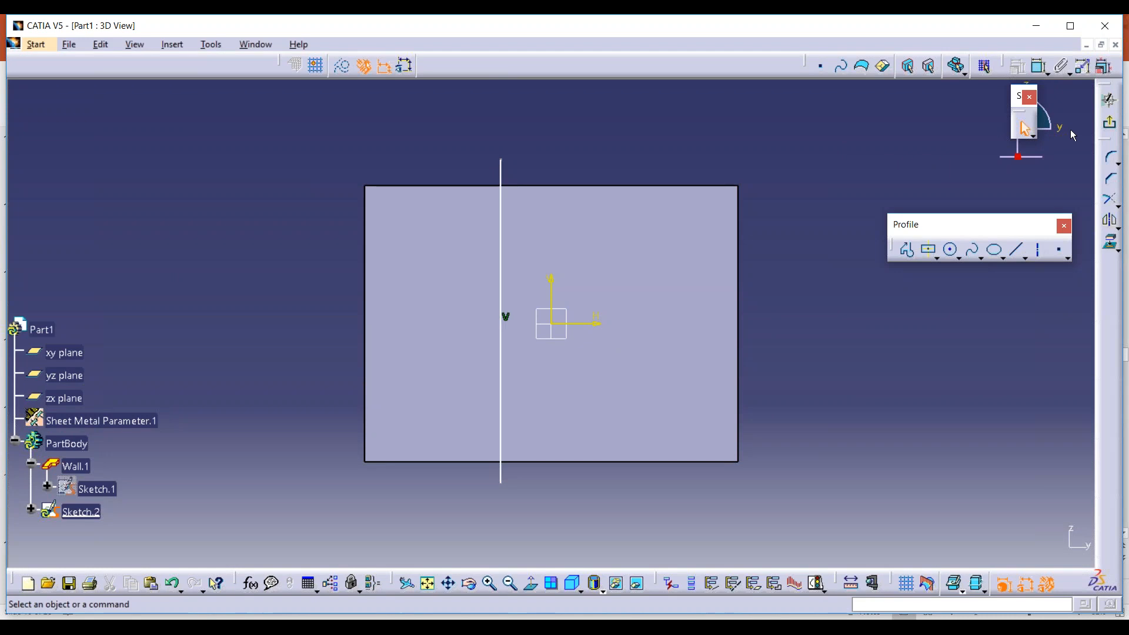
{"action": "left_click", "coordinate": [1110, 121]}
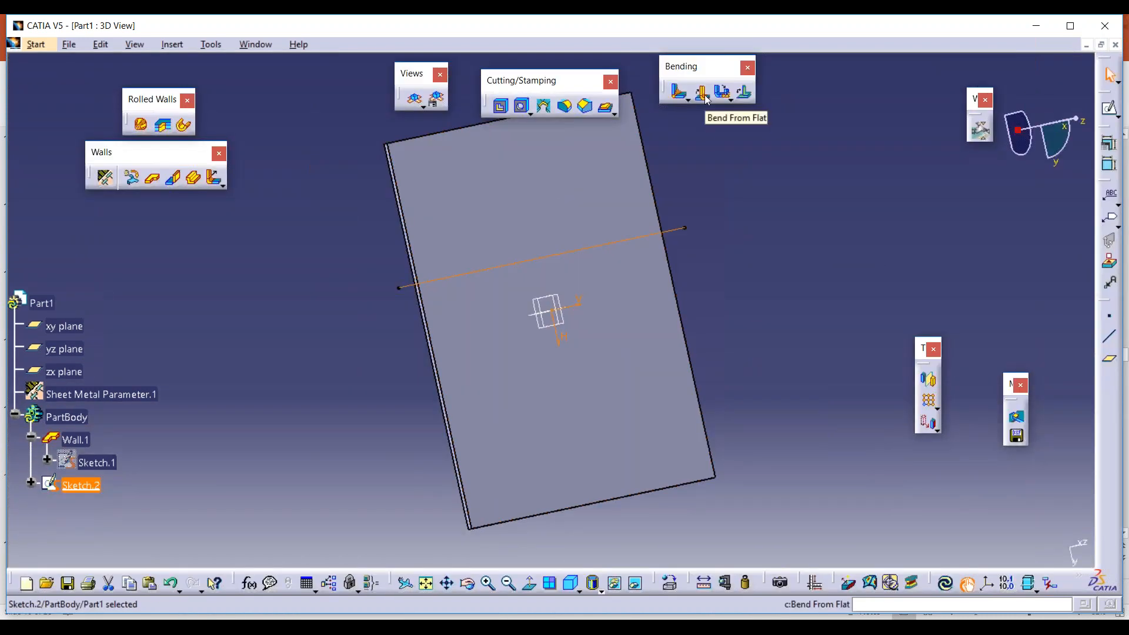
Step: Bend the flat wall along the sketched line with Bend From Flat at an angle of 75 degrees
{"action": "left_click", "coordinate": [703, 93]}
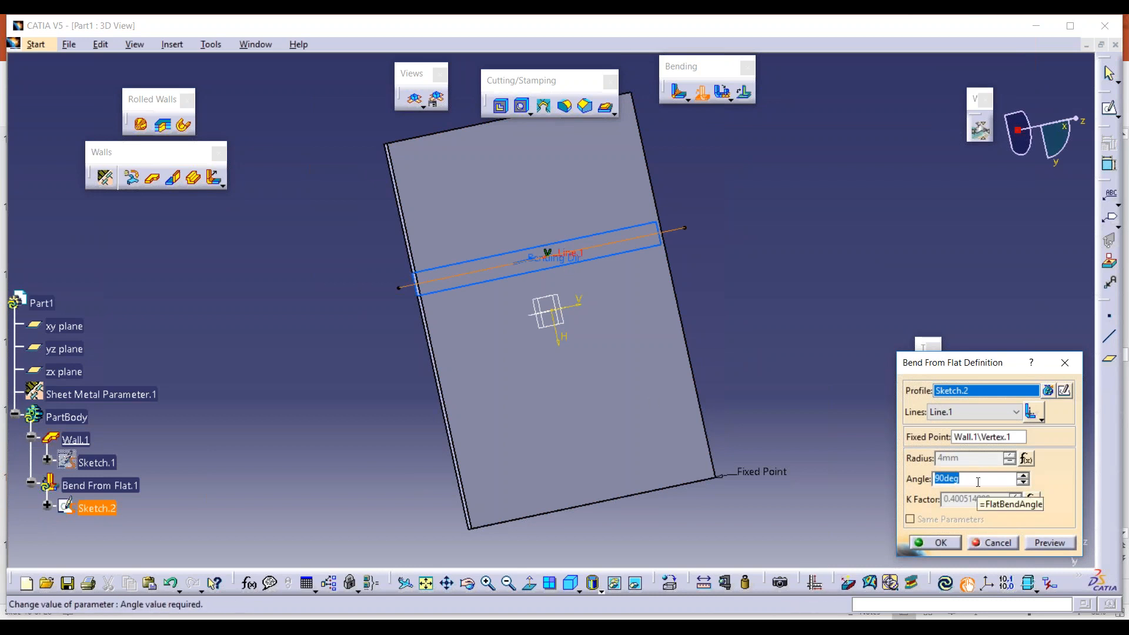
{"action": "type", "text": "75"}
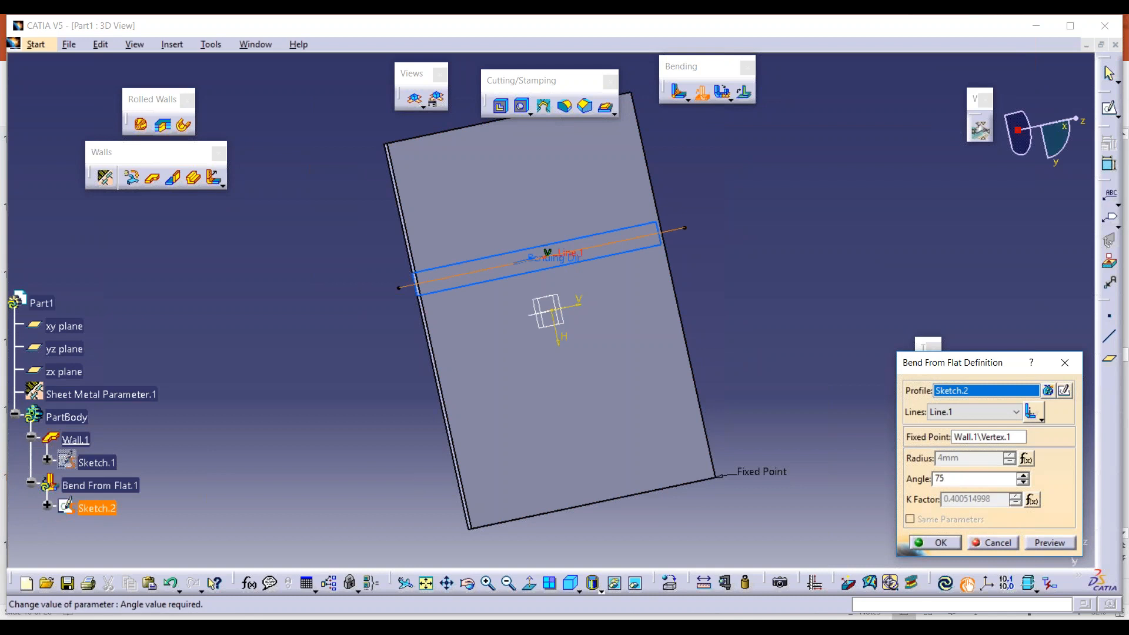
{"action": "key", "text": "Return"}
{"action": "left_click", "coordinate": [946, 543]}
{"action": "middle_click_drag", "start_coordinate": [839, 457], "coordinate": [671, 230]}
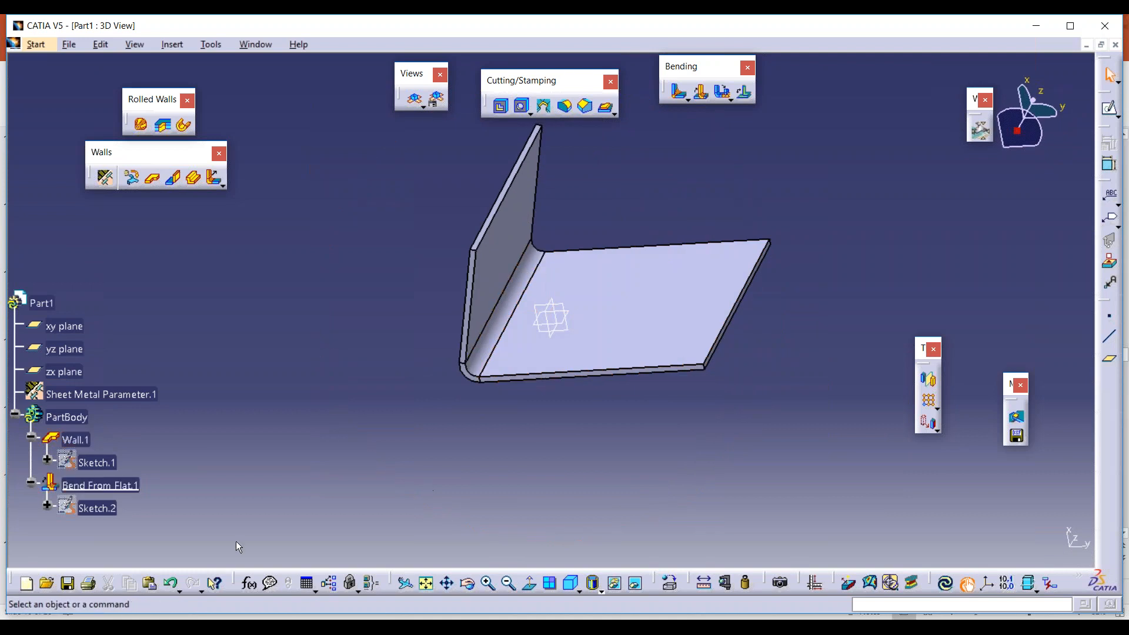
Step: Delete the Bend From Flat feature together with its line sketch
{"action": "right_click", "coordinate": [101, 487]}
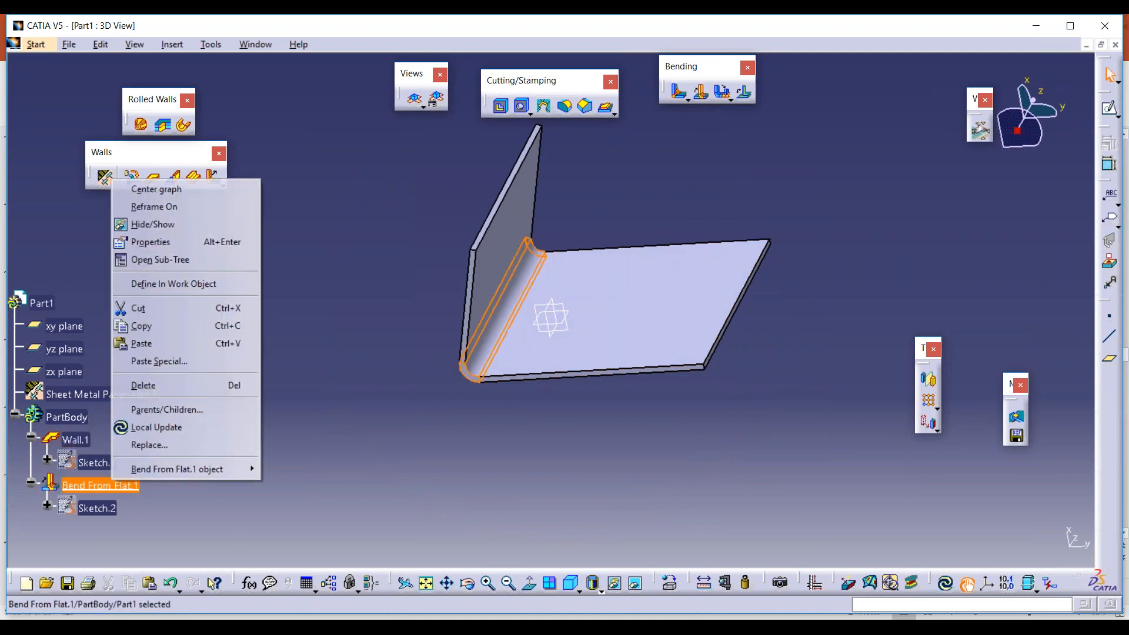
{"action": "left_click", "coordinate": [153, 387]}
{"action": "left_click", "coordinate": [787, 348]}
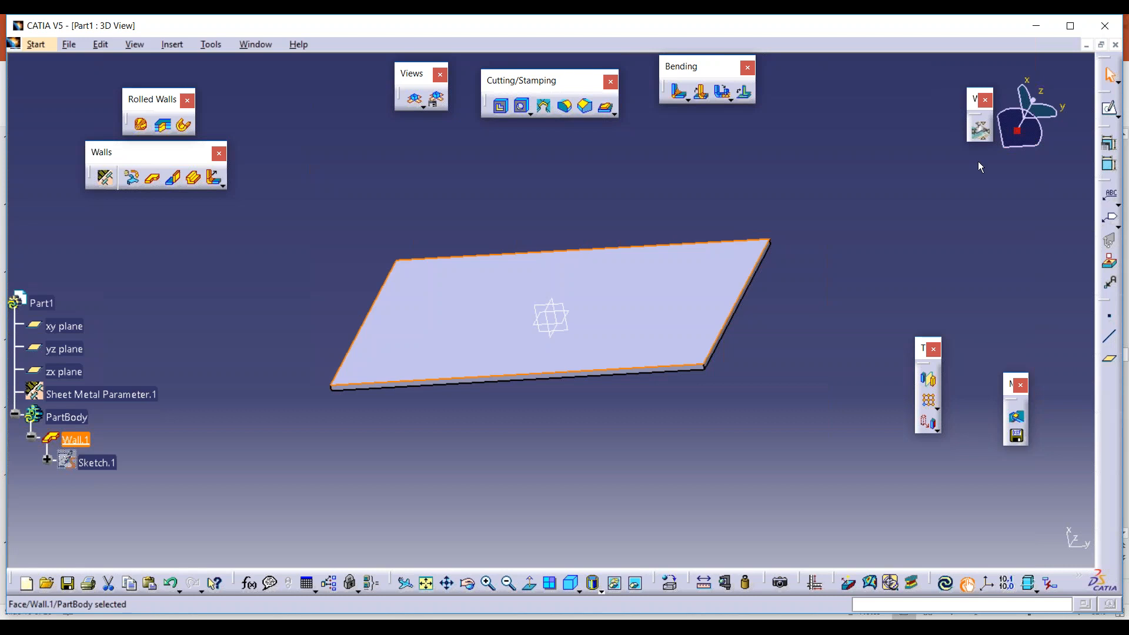
Step: Sketch a vertical line on the base wall's face, on the positive H side of the origin, extending past both long edges
{"action": "left_click", "coordinate": [1109, 107]}
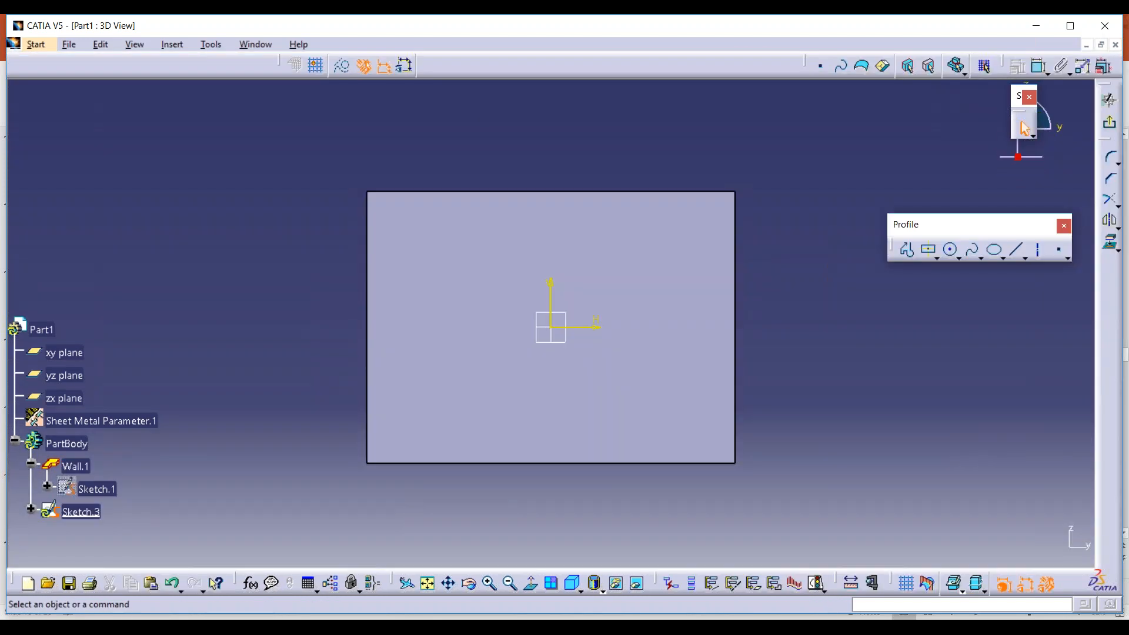
{"action": "left_click", "coordinate": [1017, 250]}
{"action": "left_click", "coordinate": [654, 154]}
{"action": "left_click", "coordinate": [657, 474]}
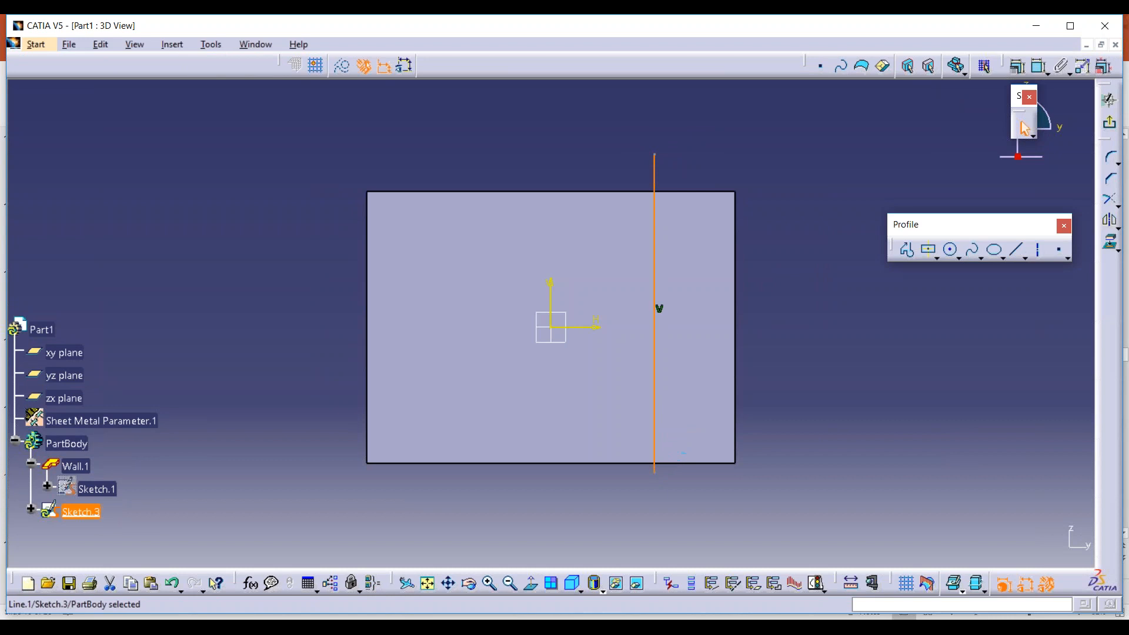
{"action": "left_click", "coordinate": [1117, 129]}
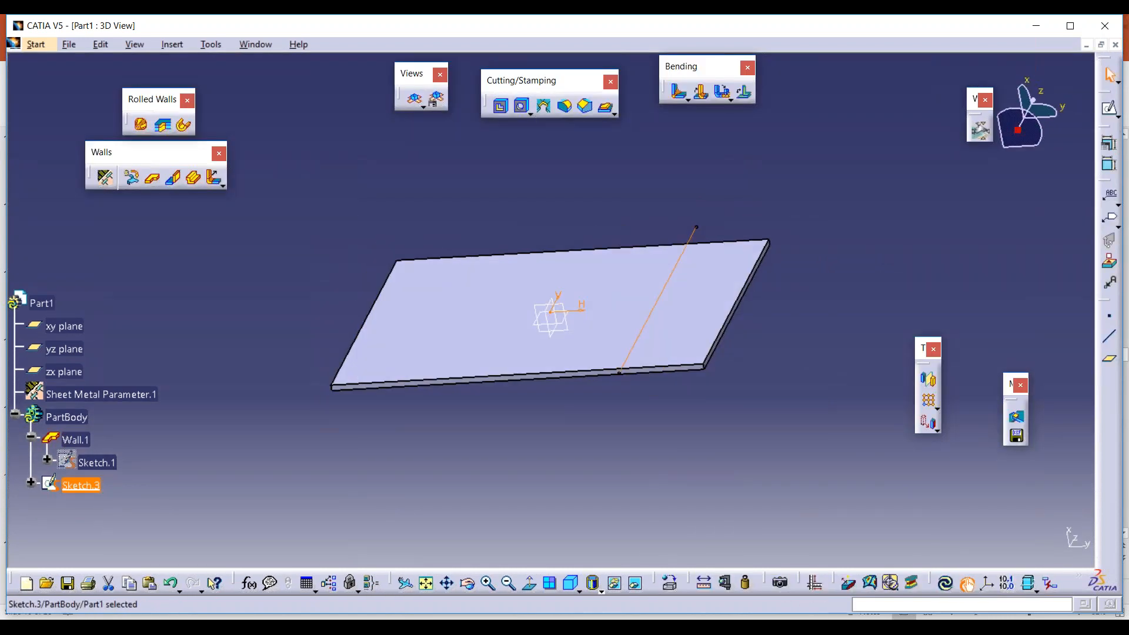
Step: Bend the wall along the new sketched line with Bend From Flat, keeping the 75-degree angle
{"action": "left_click", "coordinate": [700, 91]}
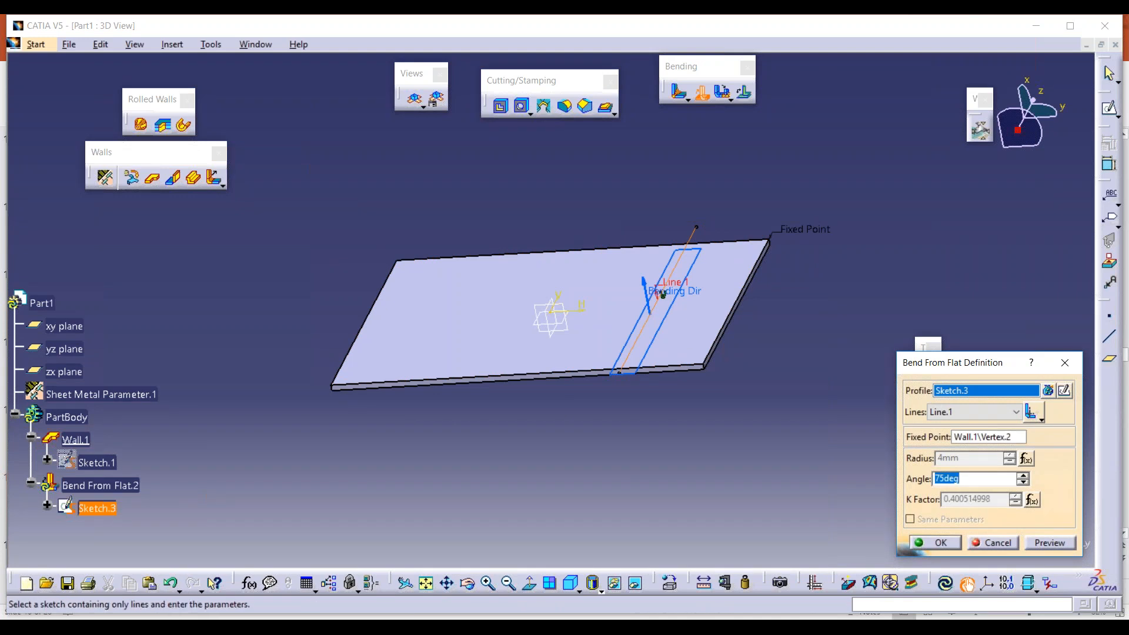
{"action": "left_click", "coordinate": [941, 544]}
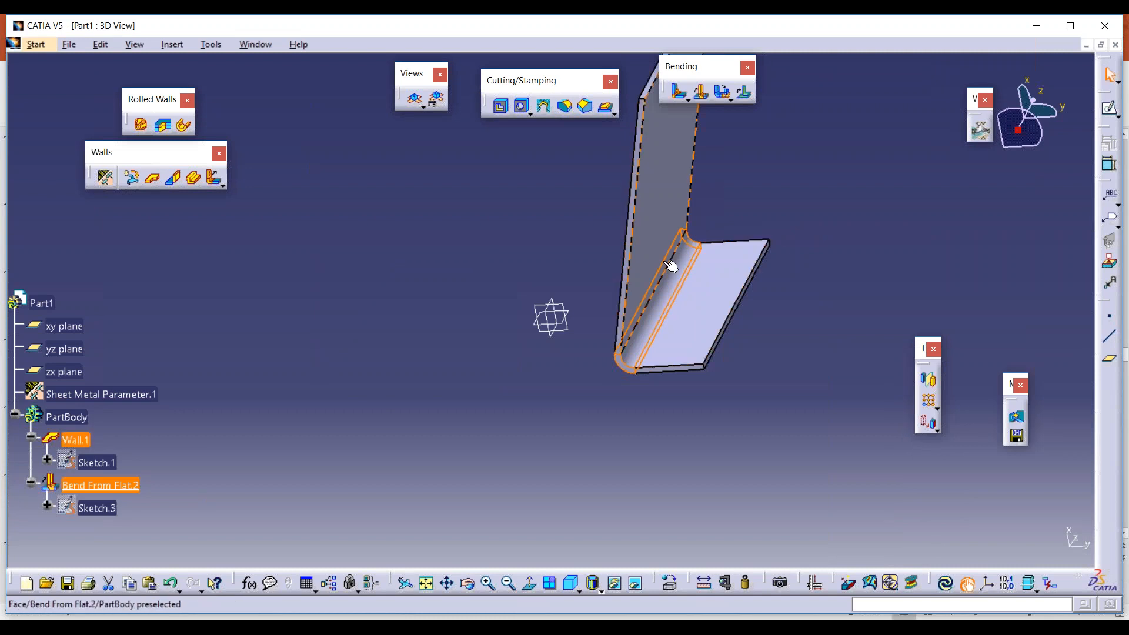
{"action": "left_click", "coordinate": [607, 301]}
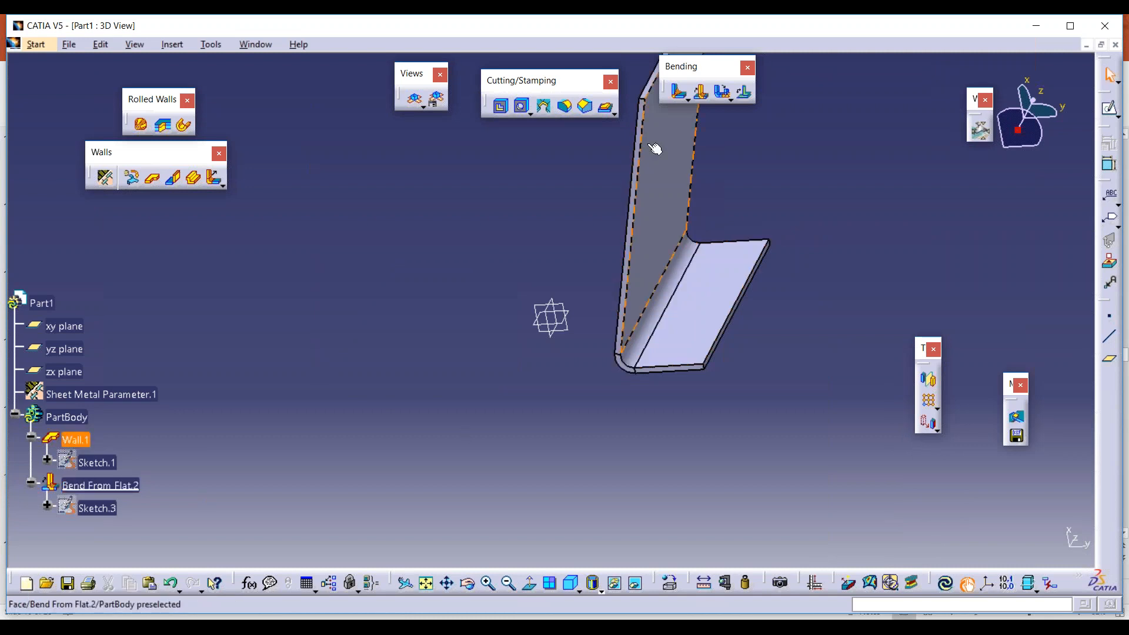
{"action": "left_click", "coordinate": [723, 92]}
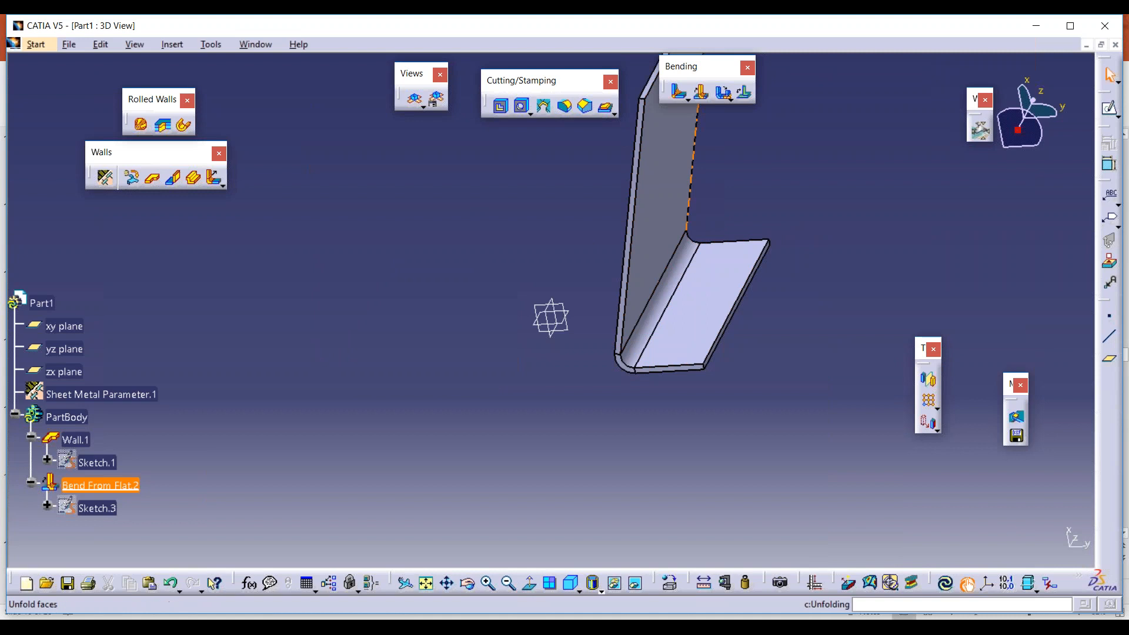
{"action": "left_click", "coordinate": [728, 101]}
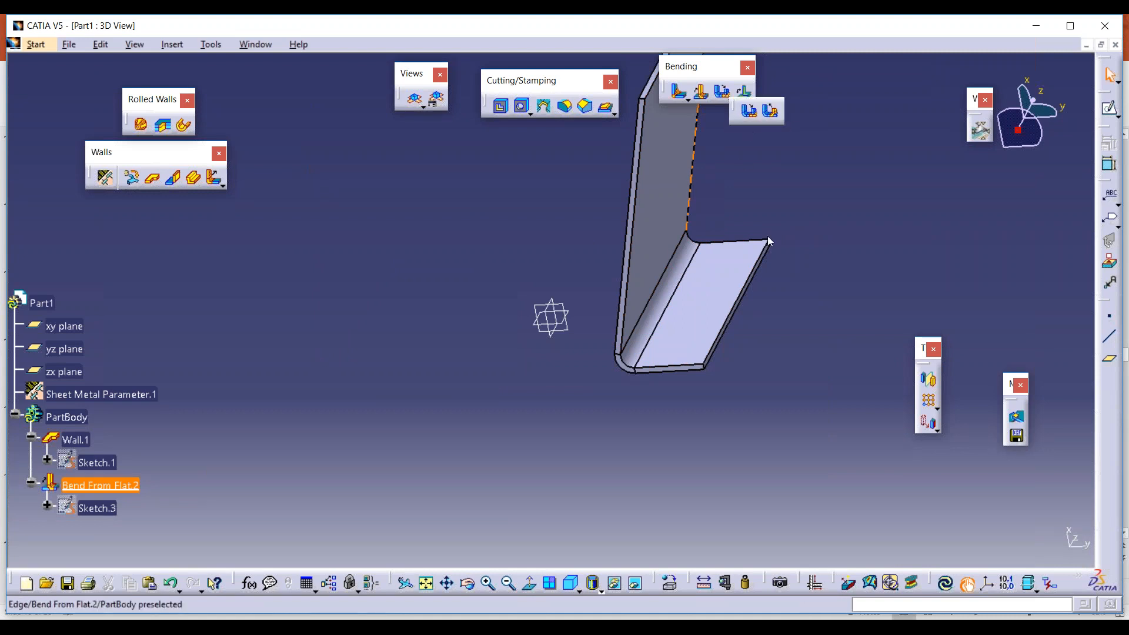
{"action": "left_click", "coordinate": [779, 191]}
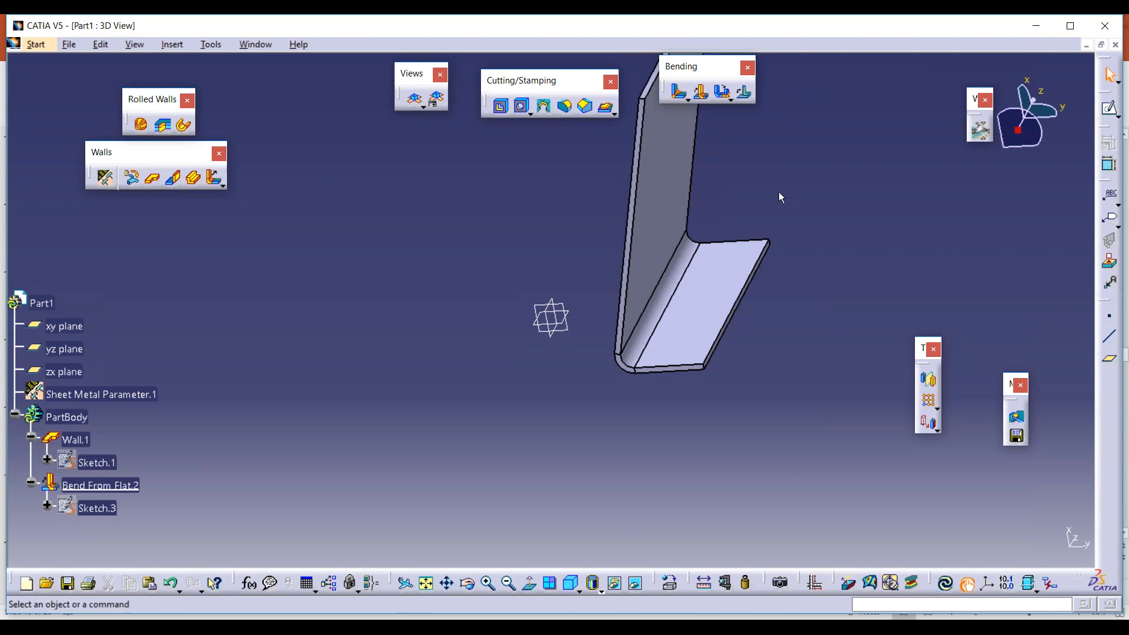
{"action": "left_click", "coordinate": [729, 100]}
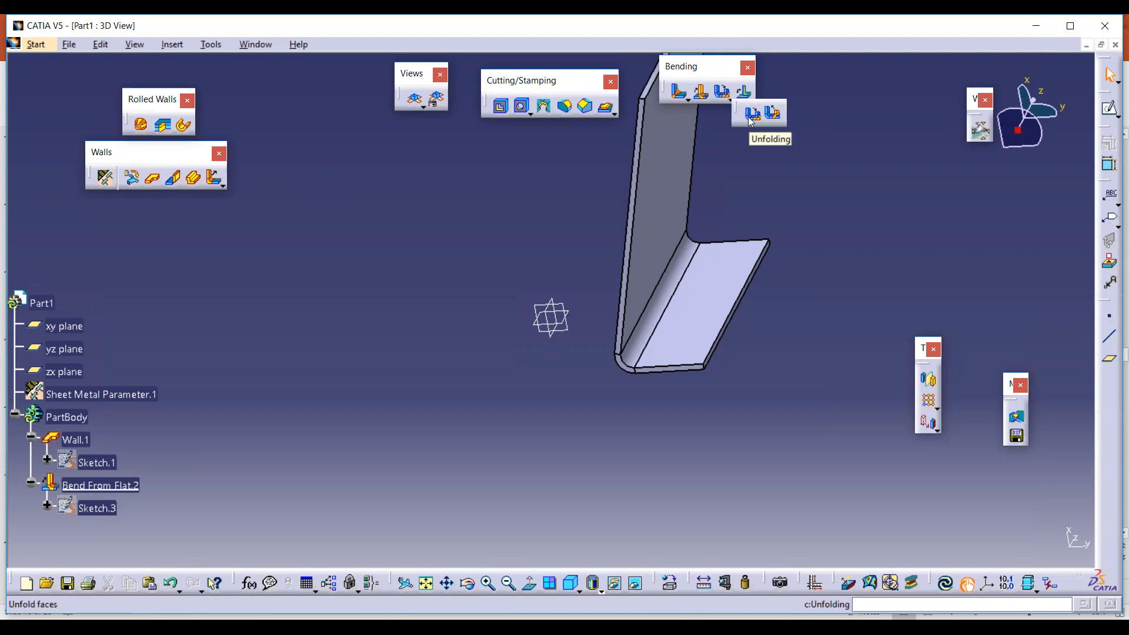
{"action": "left_click", "coordinate": [752, 114]}
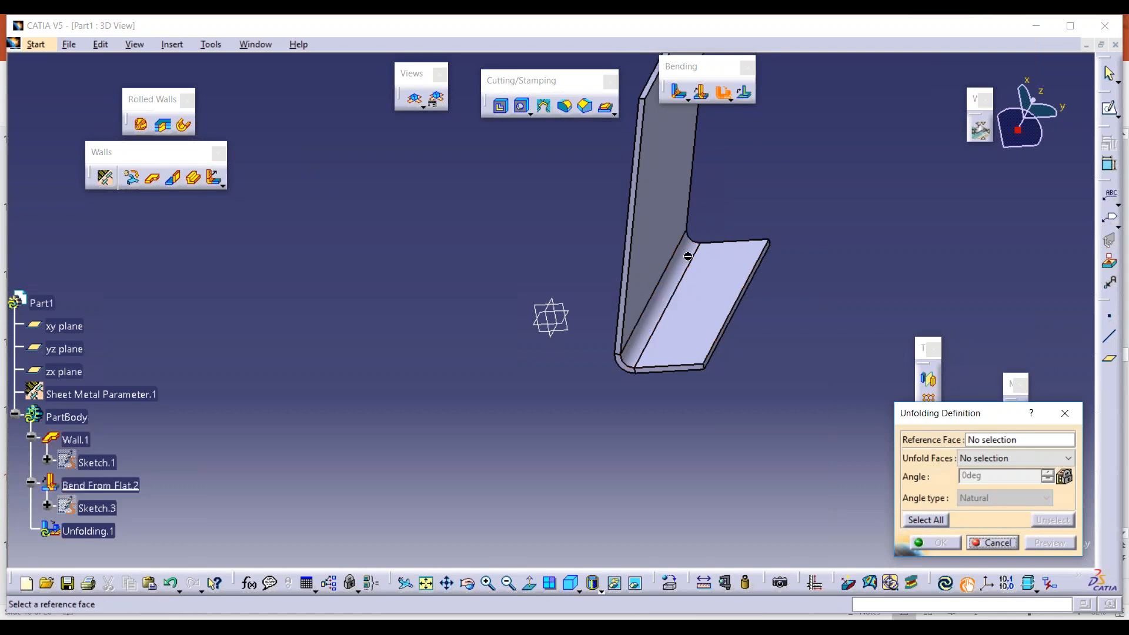
{"action": "left_click", "coordinate": [653, 195]}
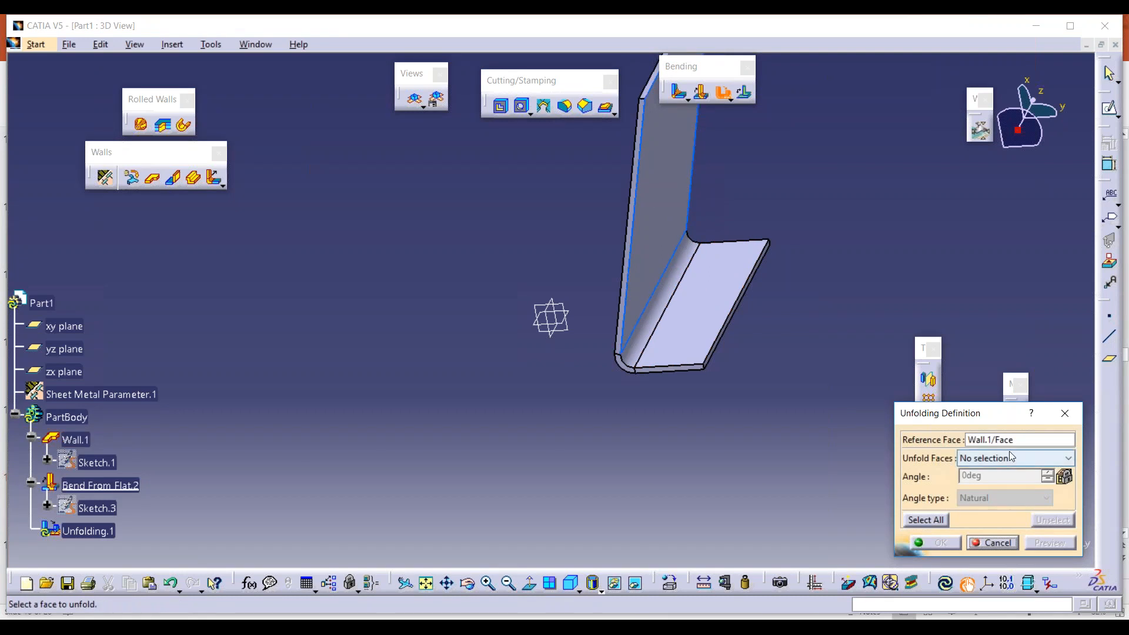
{"action": "middle_click_drag", "start_coordinate": [612, 370], "coordinate": [725, 357]}
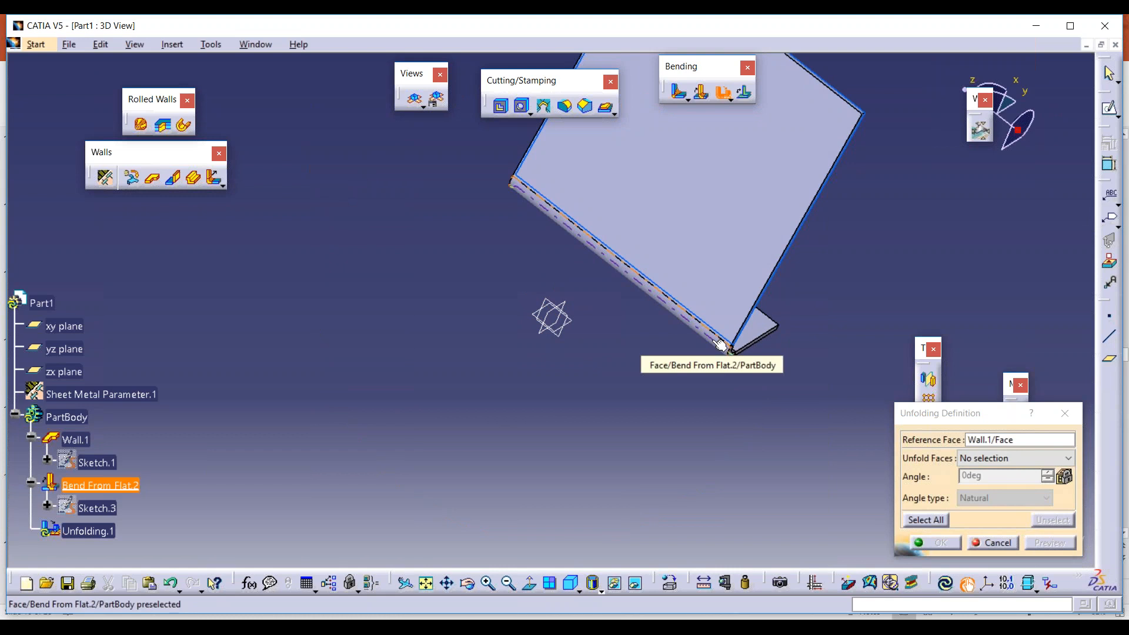
{"action": "left_click", "coordinate": [1064, 418]}
{"action": "middle_click_drag", "start_coordinate": [889, 309], "coordinate": [617, 381]}
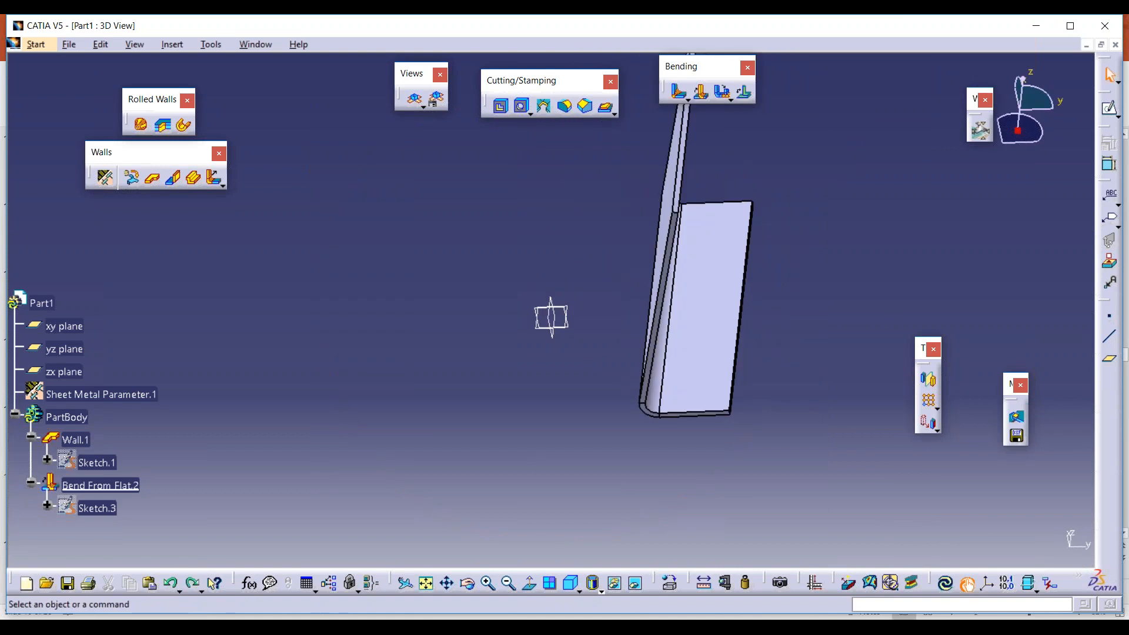
Step: Review the fixed point of the bend in the Bend From Flat definition
{"action": "double_click", "coordinate": [100, 485]}
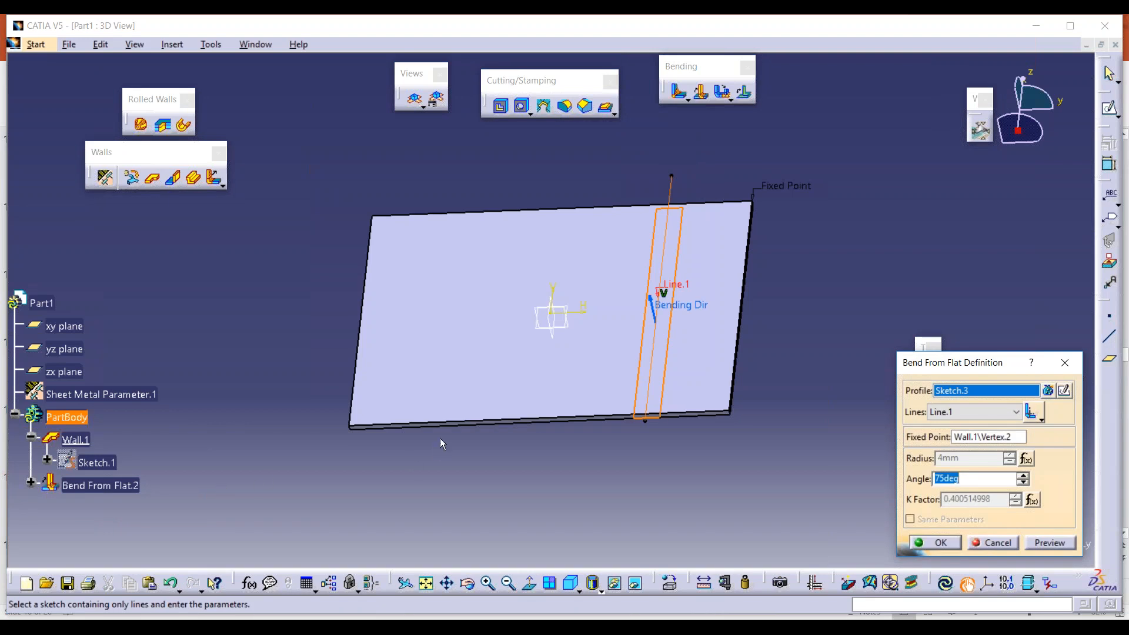
{"action": "left_click", "coordinate": [988, 437]}
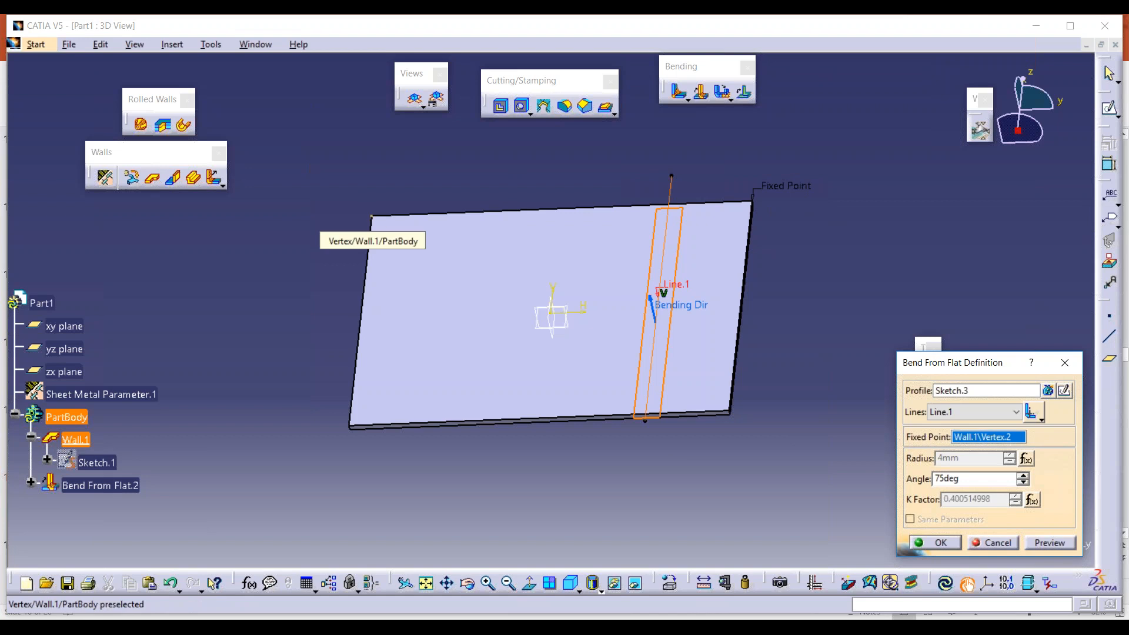
{"action": "left_click", "coordinate": [1003, 542]}
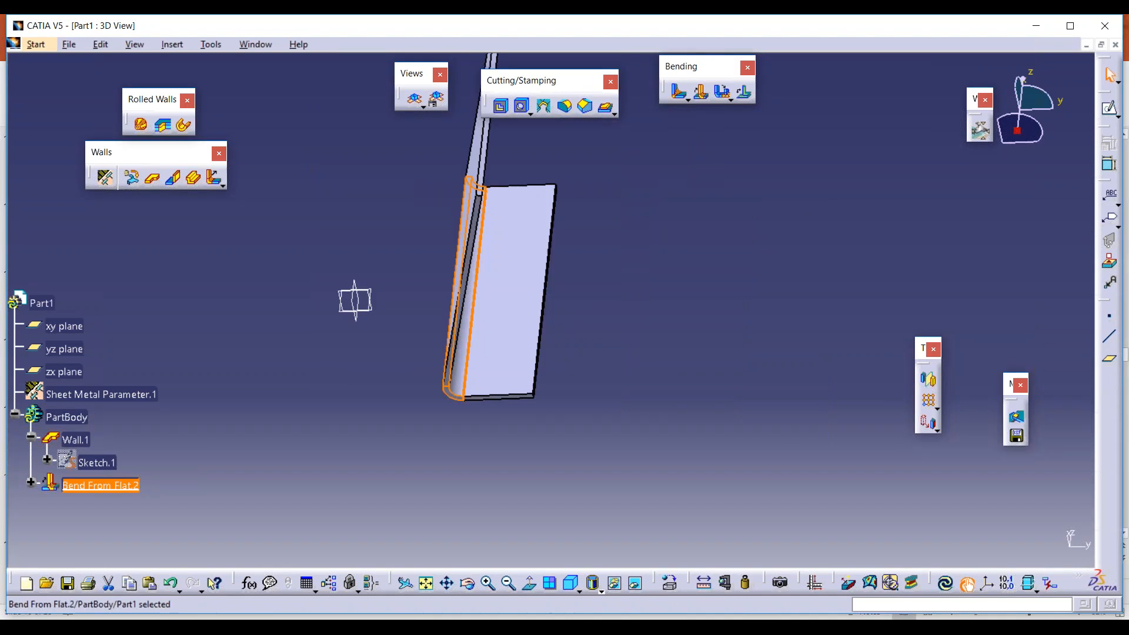
Step: Unfold the bend face with Unfolding, using the large wall face as the reference face and the Natural angle type
{"action": "left_click", "coordinate": [610, 301]}
{"action": "middle_click_drag", "start_coordinate": [610, 301], "coordinate": [546, 366]}
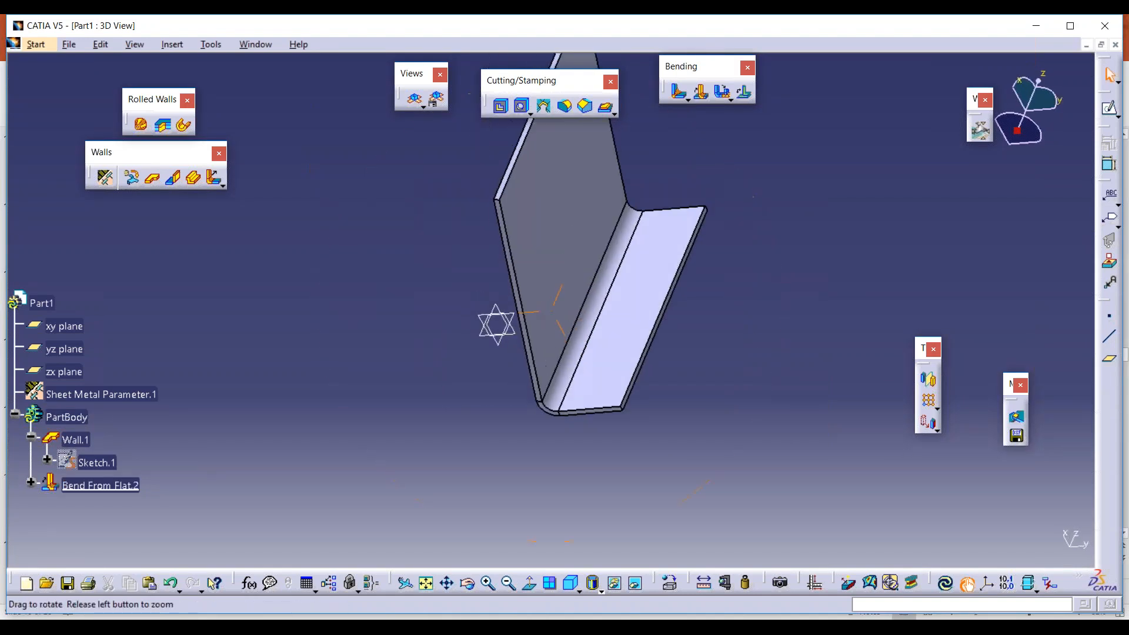
{"action": "left_click", "coordinate": [722, 91]}
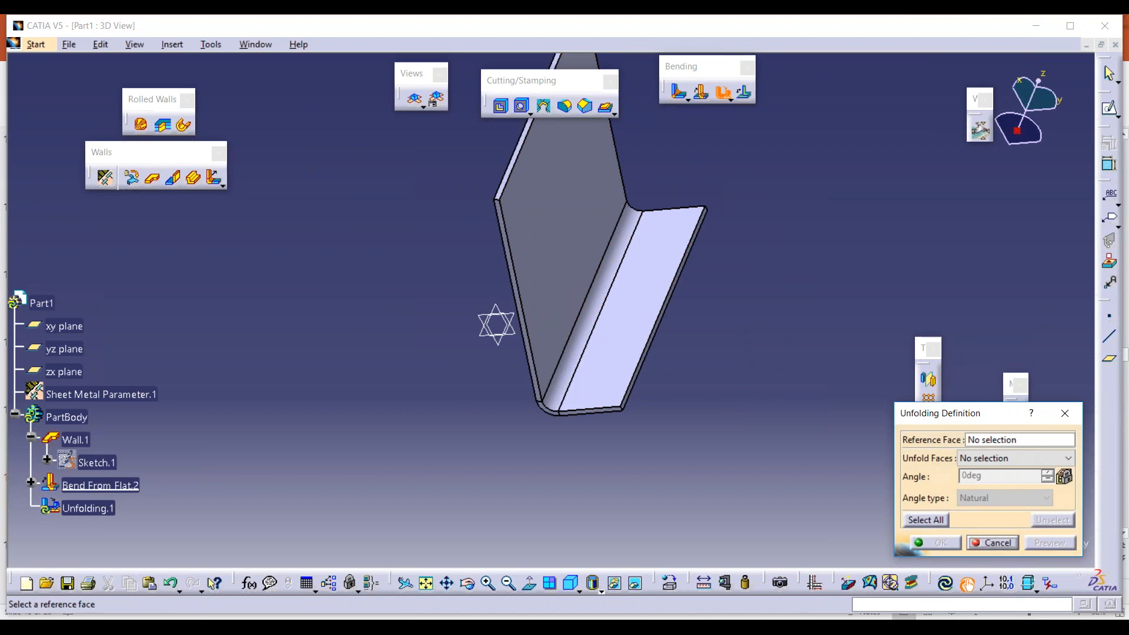
{"action": "left_click", "coordinate": [573, 265]}
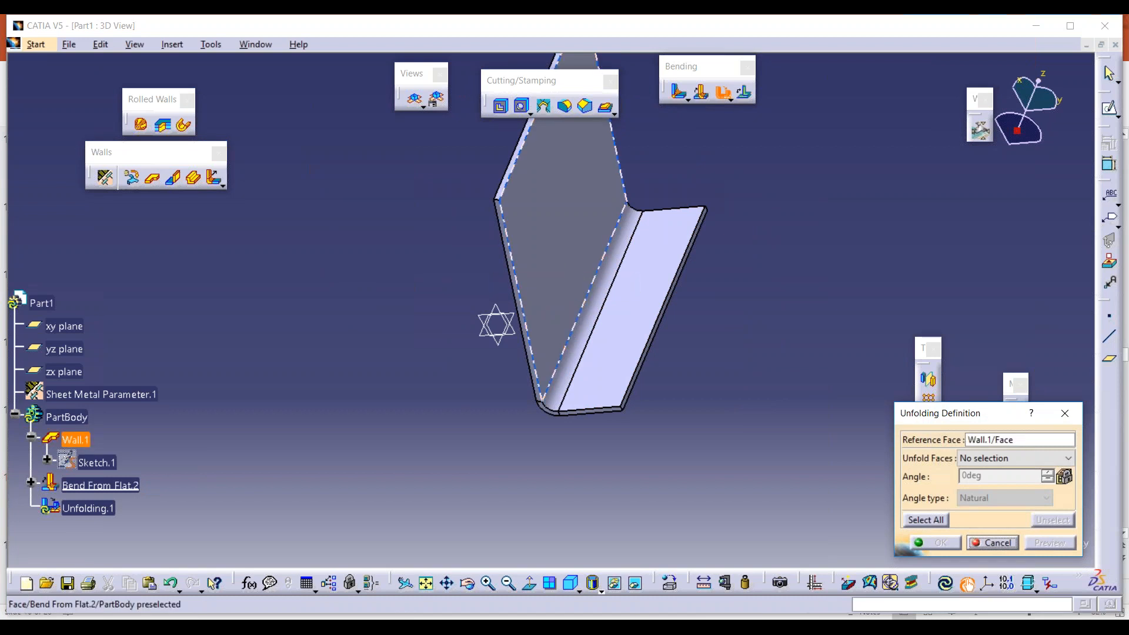
{"action": "left_click", "coordinate": [1038, 463]}
{"action": "left_click", "coordinate": [701, 439]}
{"action": "middle_click_drag", "start_coordinate": [701, 445], "coordinate": [823, 282]}
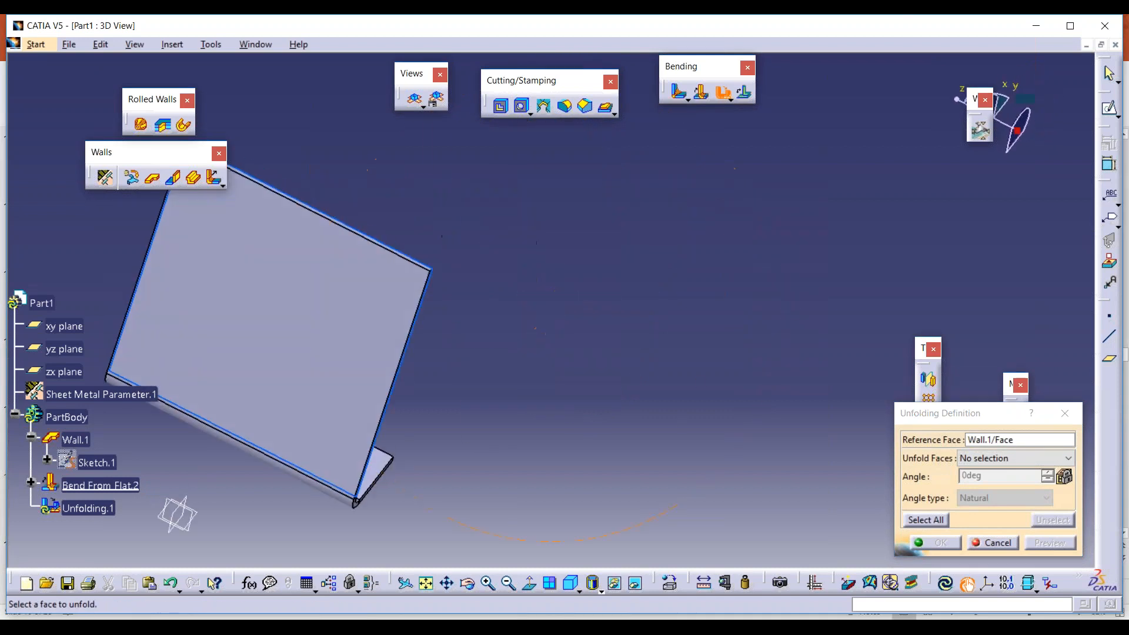
{"action": "left_click", "coordinate": [253, 474]}
{"action": "middle_click_drag", "start_coordinate": [504, 442], "coordinate": [329, 466]}
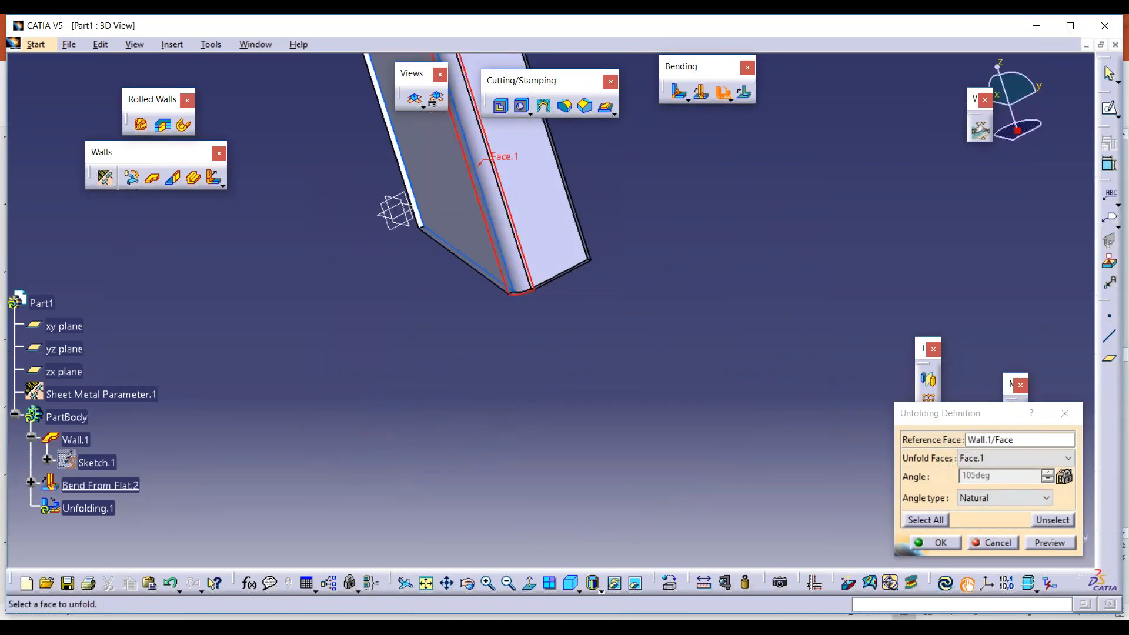
{"action": "left_click", "coordinate": [943, 543]}
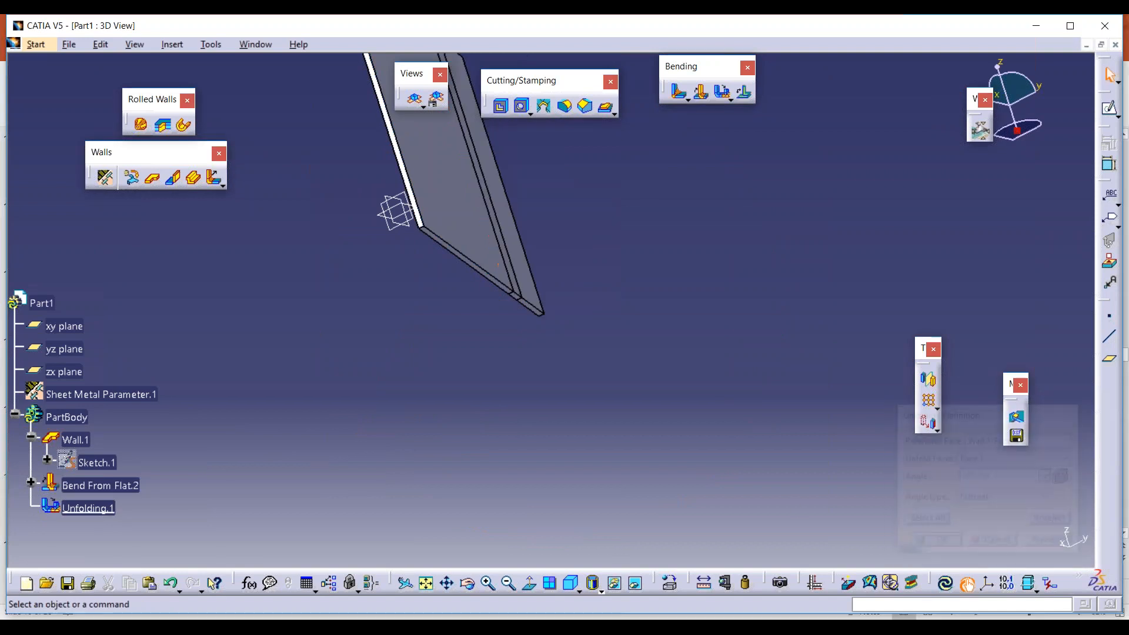
Step: Fold the flattened bend face back with Folding, using the large wall face as reference and the Natural angle type
{"action": "middle_click_drag", "start_coordinate": [642, 402], "coordinate": [607, 594]}
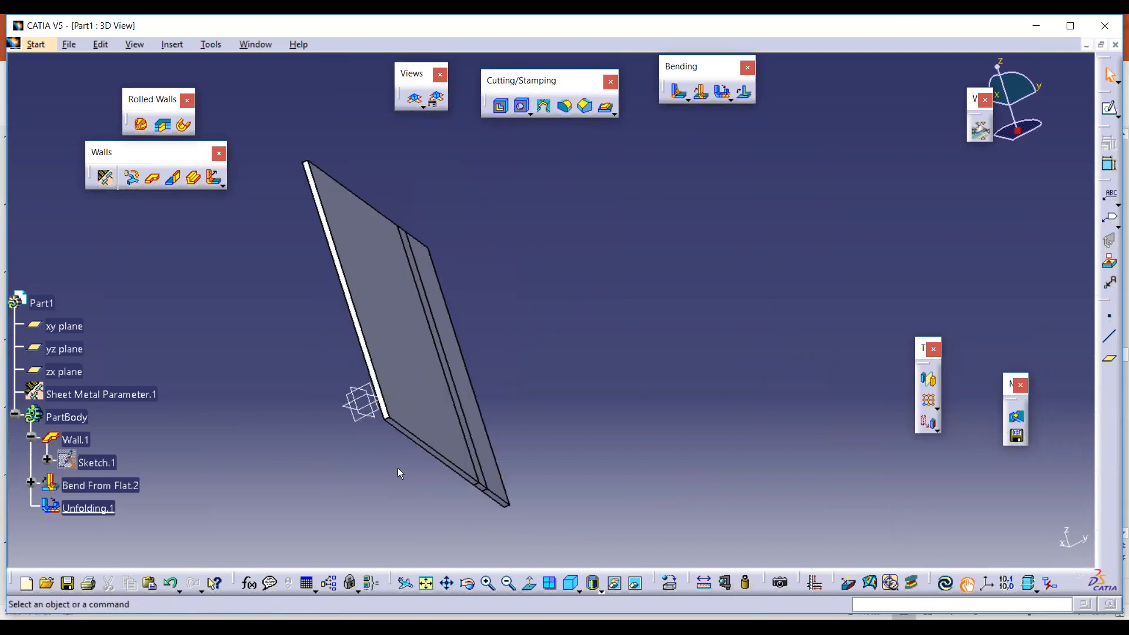
{"action": "left_click", "coordinate": [424, 580]}
{"action": "middle_click_drag", "start_coordinate": [588, 395], "coordinate": [445, 446]}
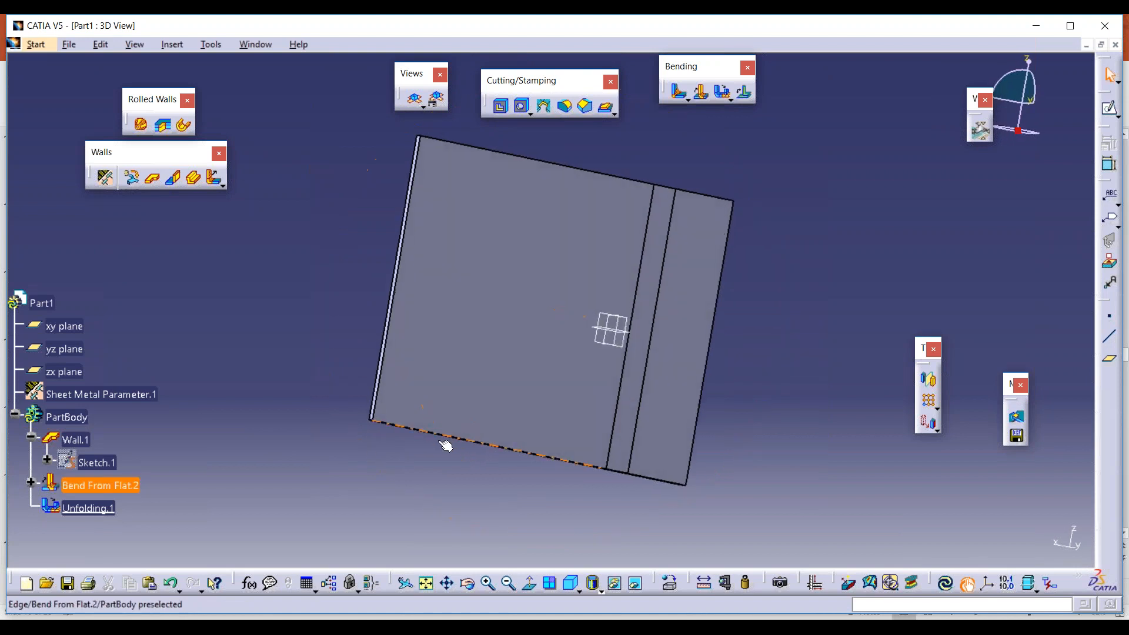
{"action": "left_click", "coordinate": [730, 100]}
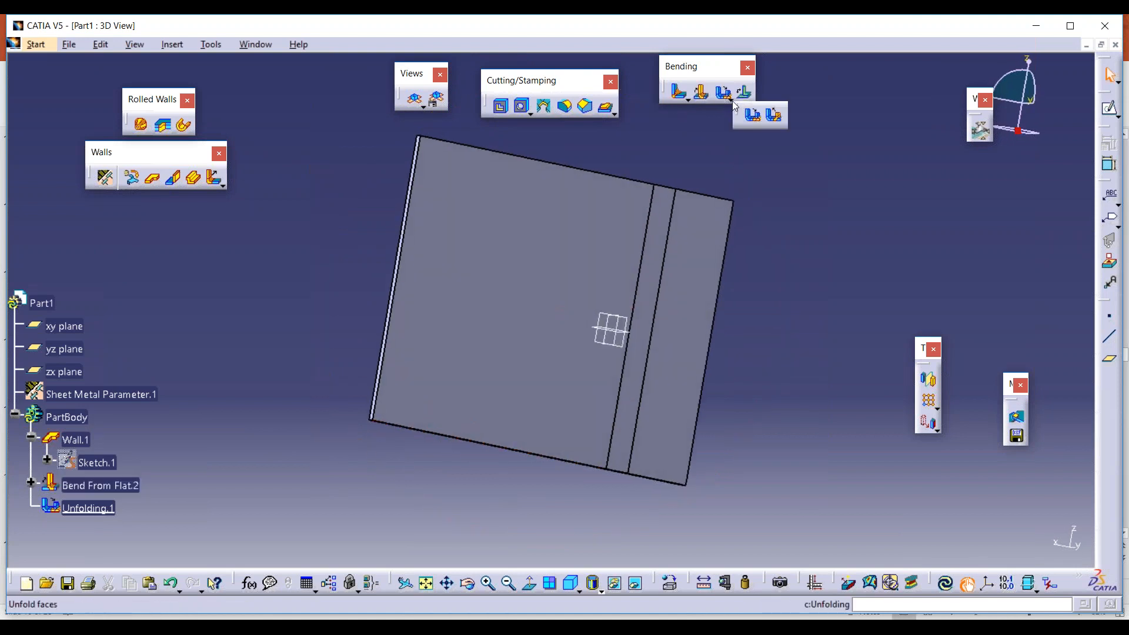
{"action": "left_click", "coordinate": [770, 117]}
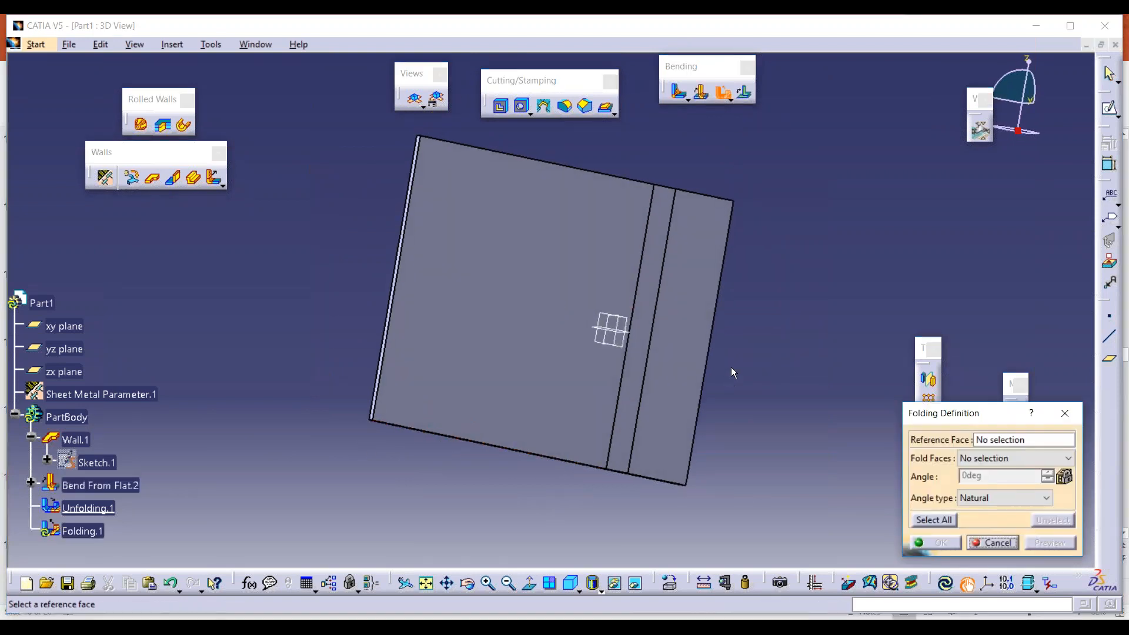
{"action": "left_click", "coordinate": [504, 273]}
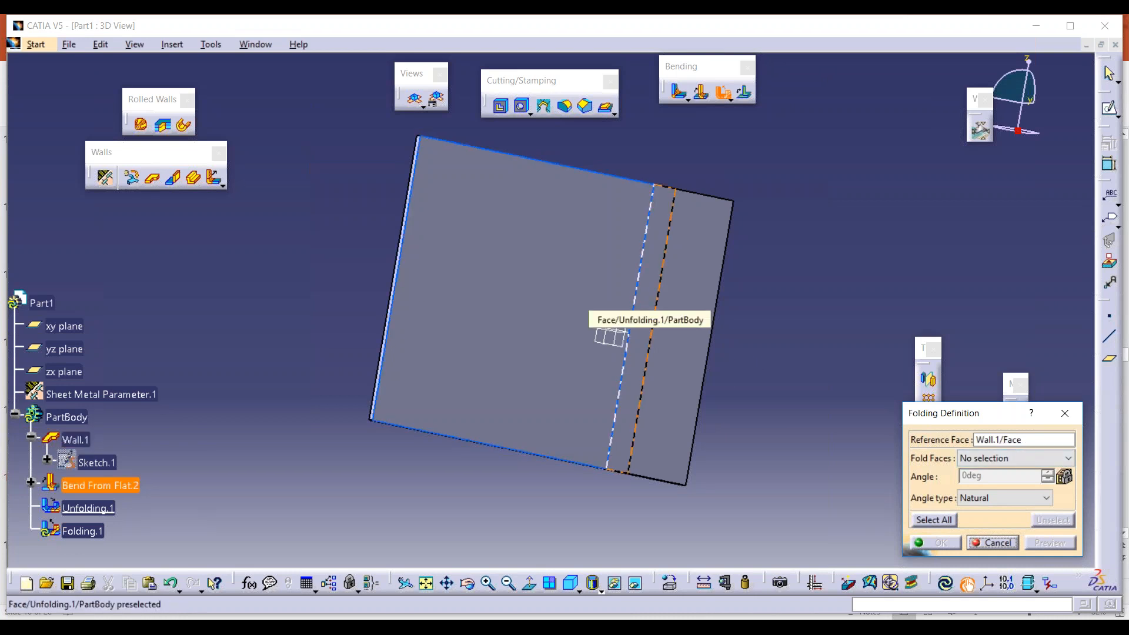
{"action": "left_click", "coordinate": [611, 332]}
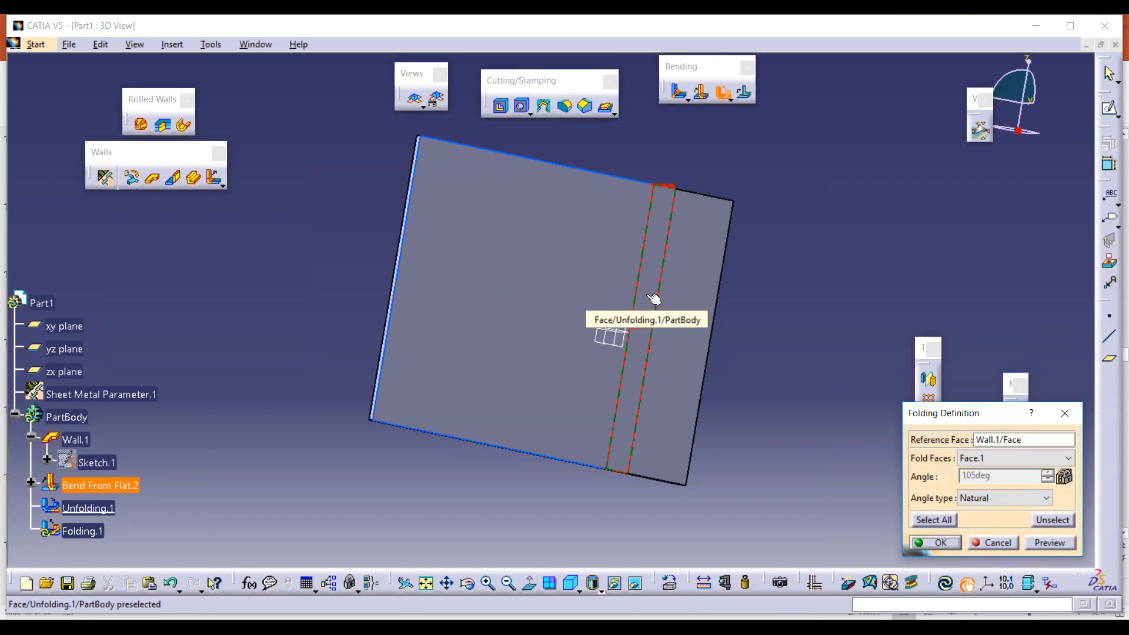
{"action": "left_click", "coordinate": [944, 541]}
Step: Delete the Bend From Flat feature together with its unfolding and folding children and its aggregated elements
{"action": "middle_click_drag", "start_coordinate": [800, 421], "coordinate": [764, 405]}
{"action": "middle_click_drag", "start_coordinate": [612, 331], "coordinate": [705, 331]}
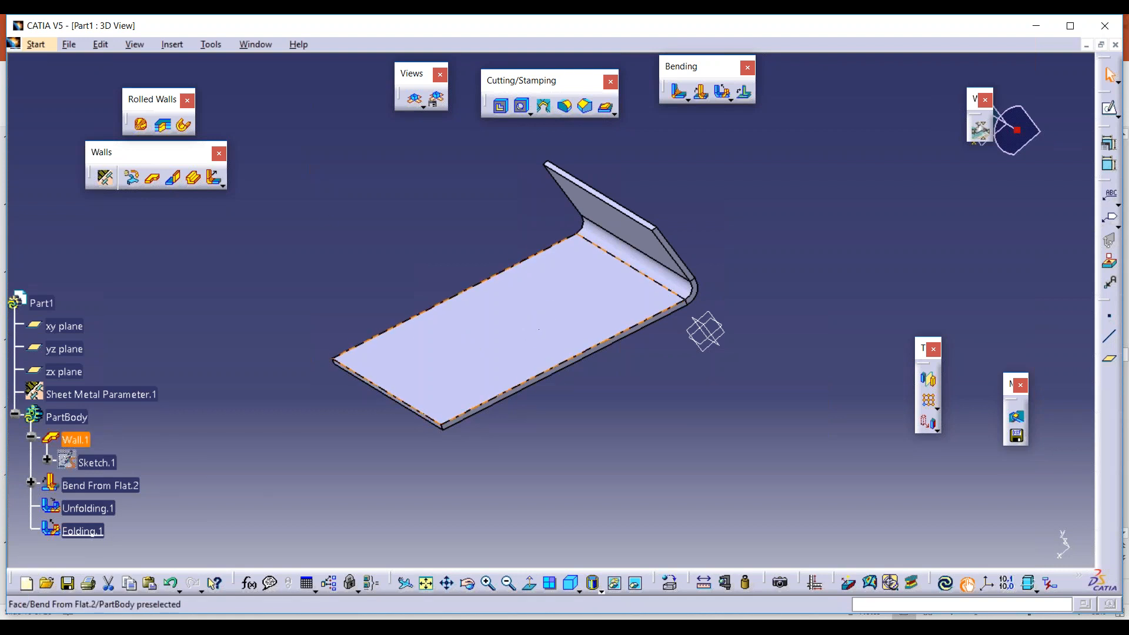
{"action": "right_click", "coordinate": [85, 507]}
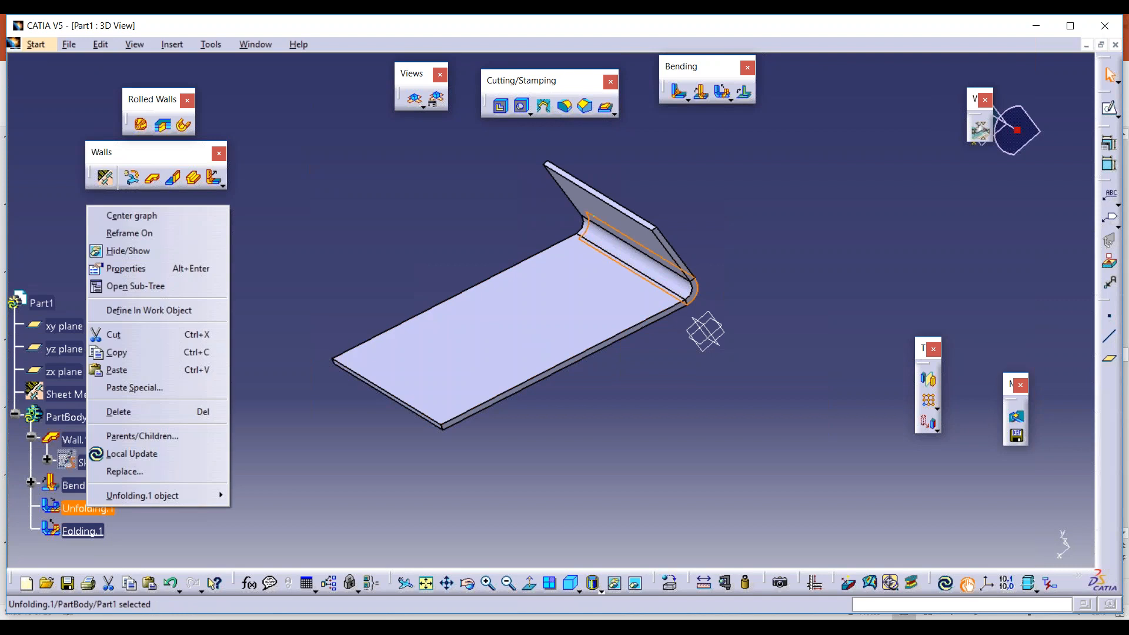
{"action": "left_click", "coordinate": [82, 486]}
{"action": "right_click", "coordinate": [82, 486]}
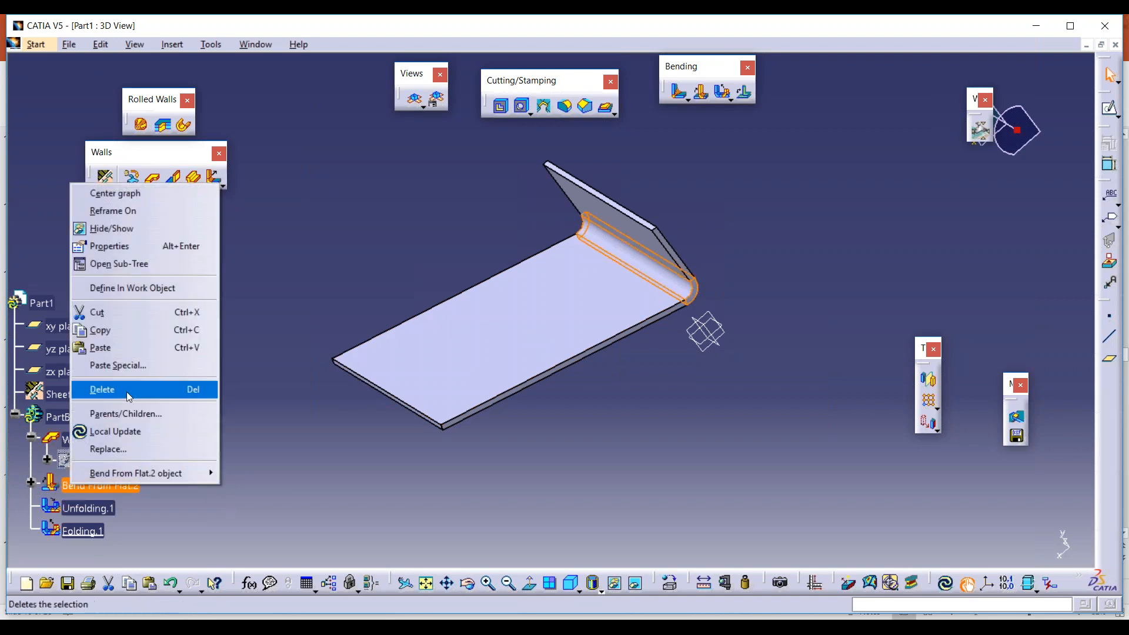
{"action": "left_click", "coordinate": [103, 389]}
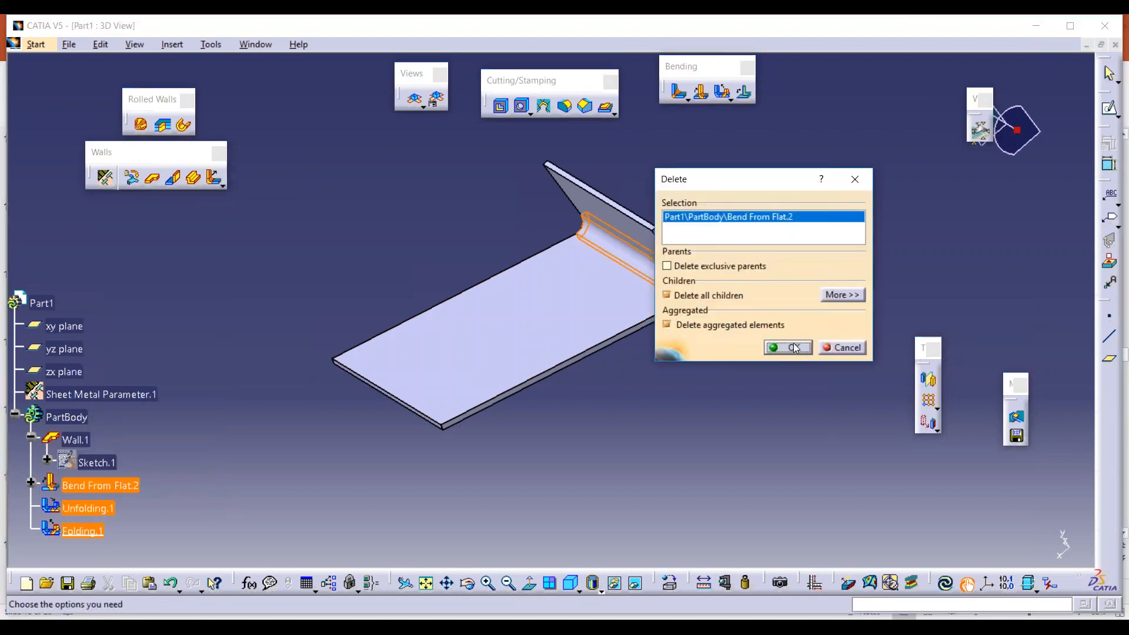
{"action": "left_click", "coordinate": [791, 345]}
Step: Start a new sketch on the large face of the flat base wall
{"action": "middle_click_drag", "start_coordinate": [630, 306], "coordinate": [480, 335]}
{"action": "left_click", "coordinate": [738, 251]}
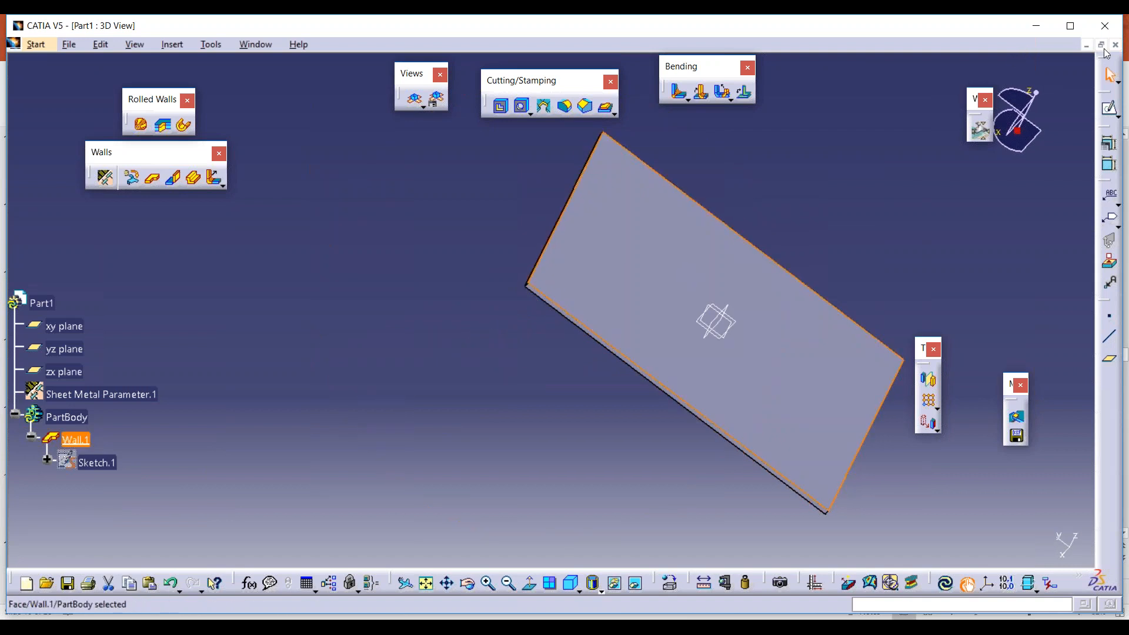
{"action": "left_click", "coordinate": [1108, 109]}
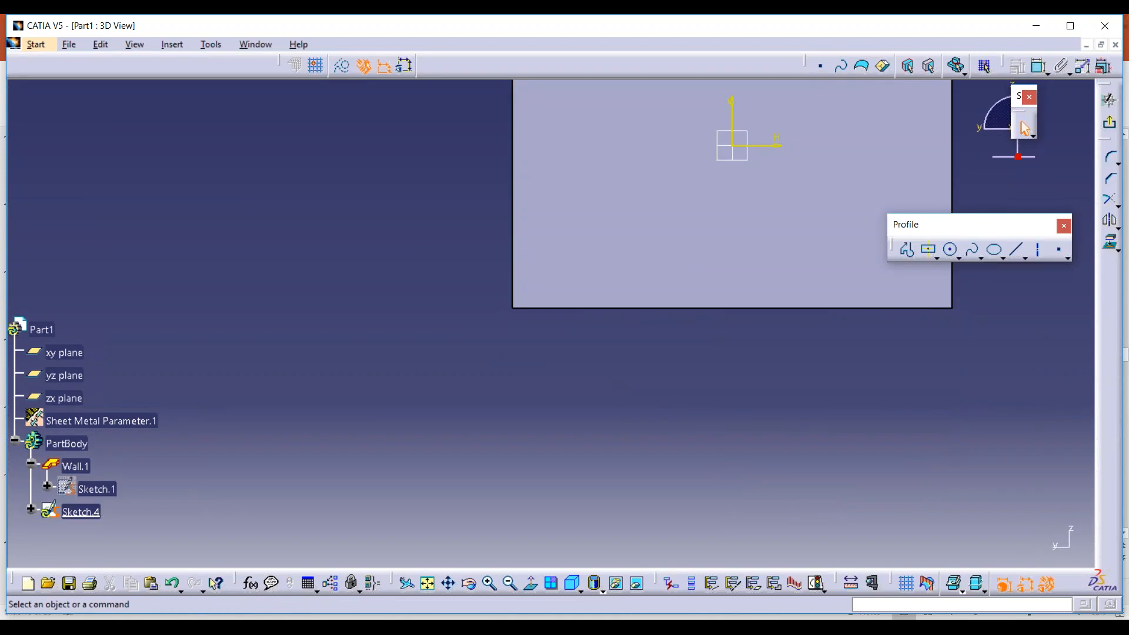
{"action": "left_click", "coordinate": [427, 583]}
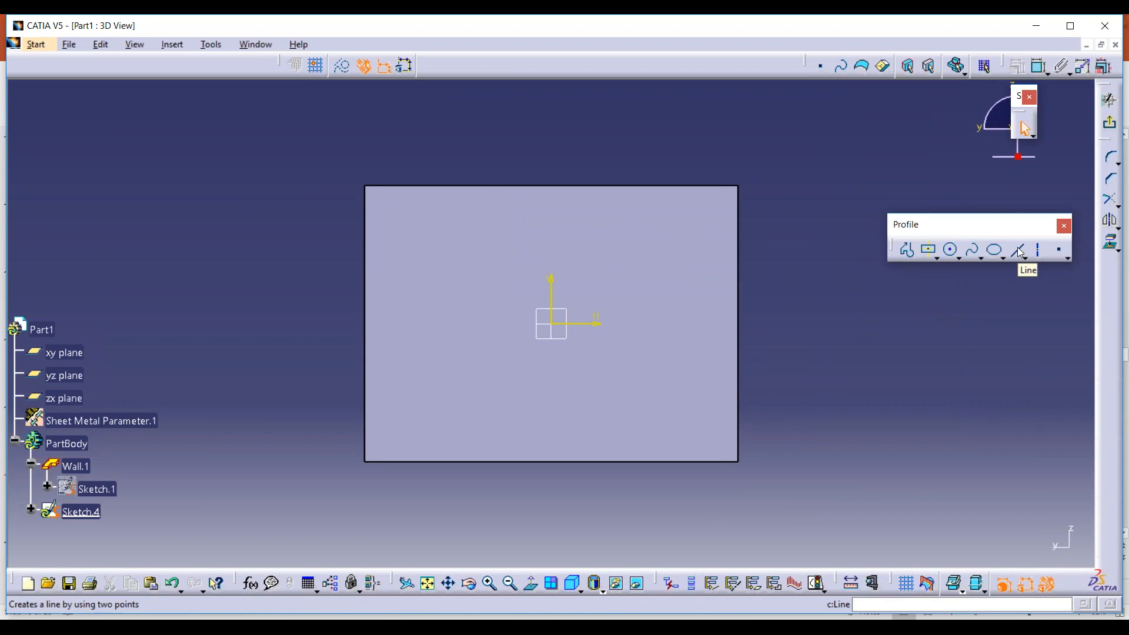
{"action": "left_click", "coordinate": [1020, 252]}
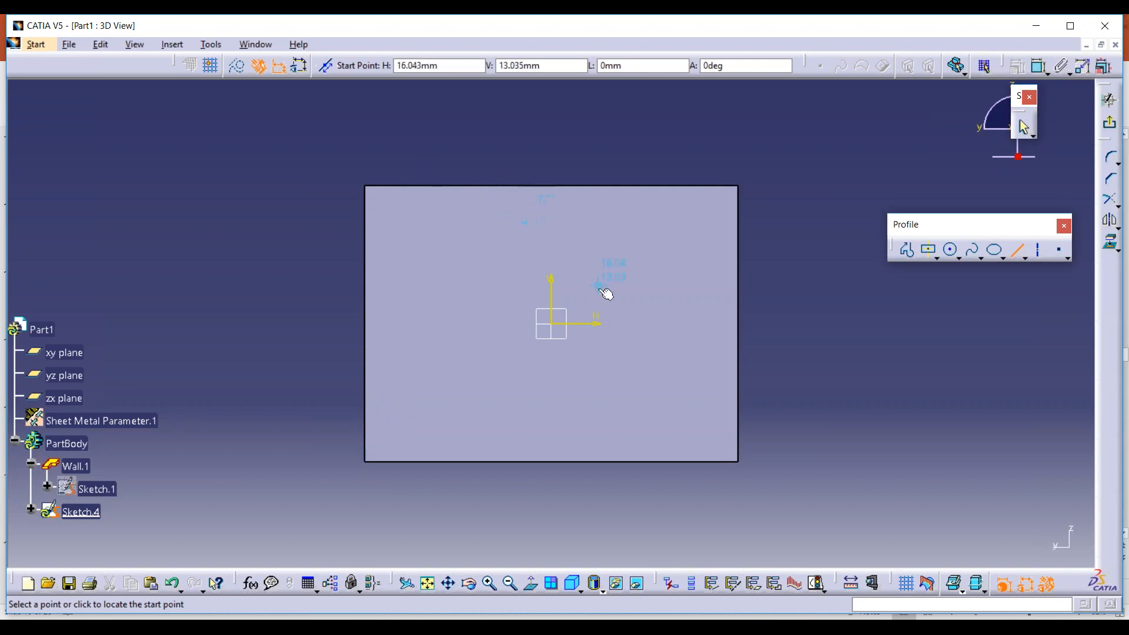
{"action": "left_click", "coordinate": [345, 323]}
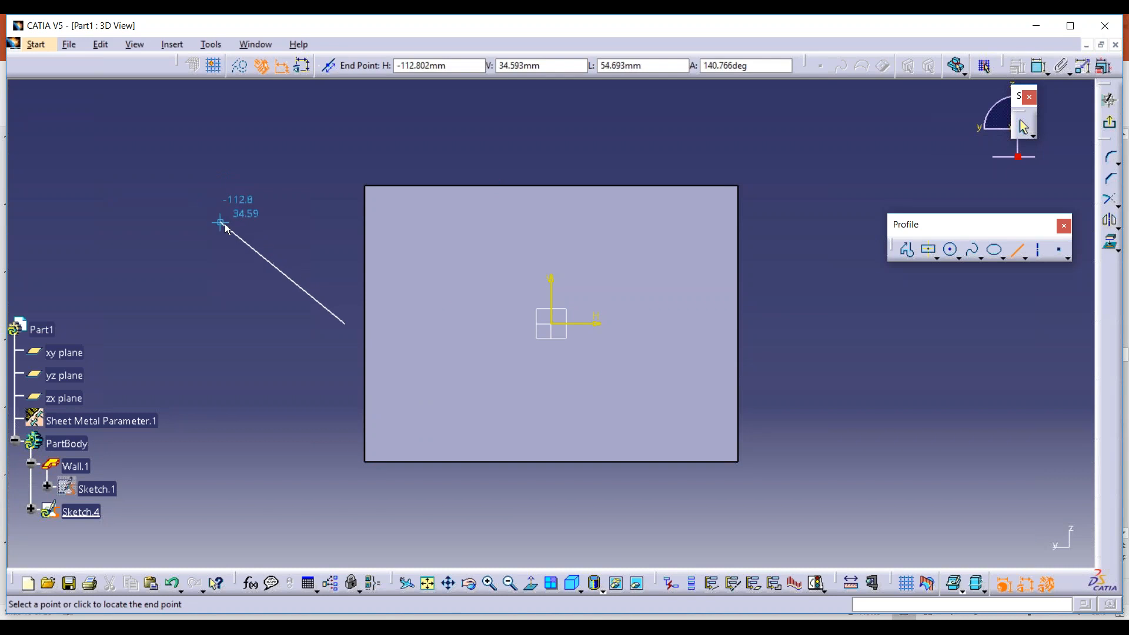
{"action": "key", "text": "Escape"}
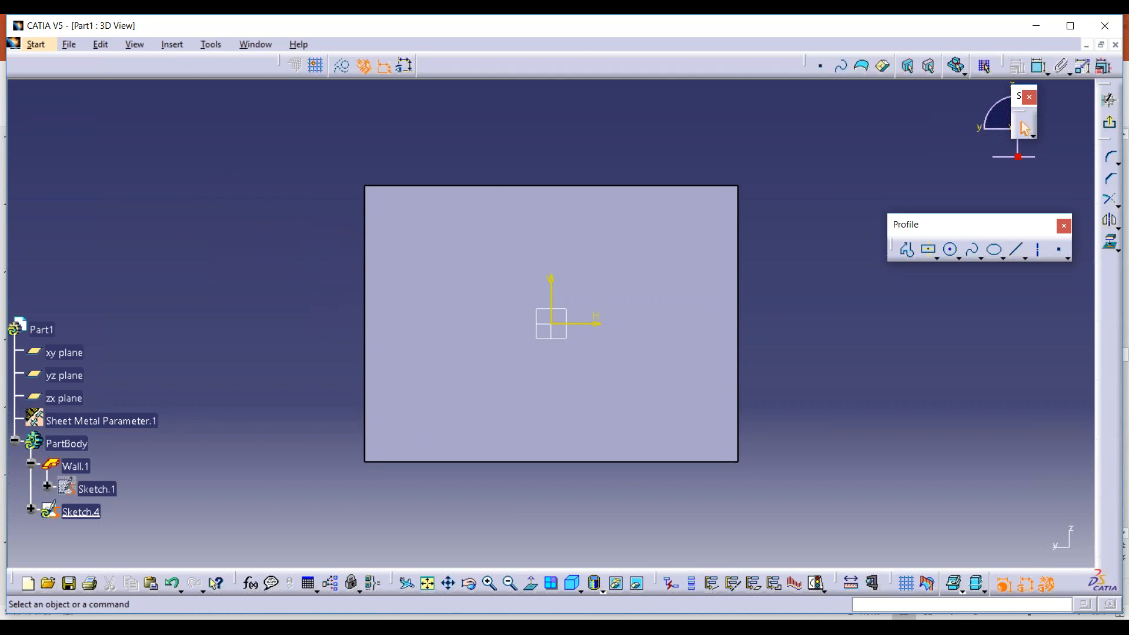
Step: Sketch a vertical line from just above the plate's upper edge down to the origin, and exit the sketch
{"action": "left_click", "coordinate": [1017, 250]}
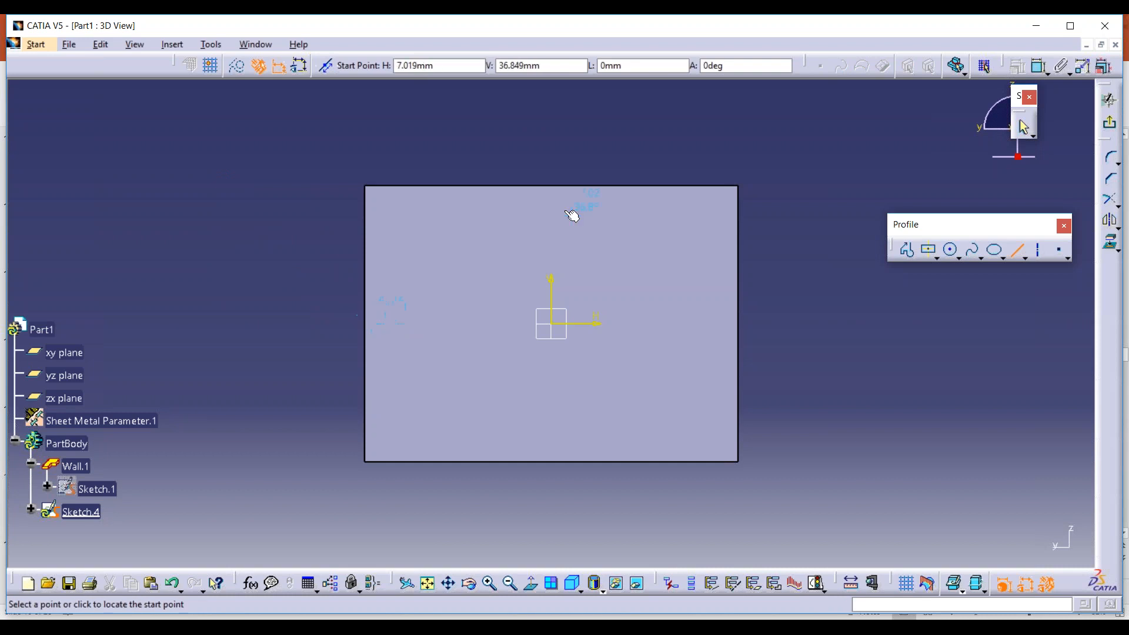
{"action": "left_click", "coordinate": [551, 178]}
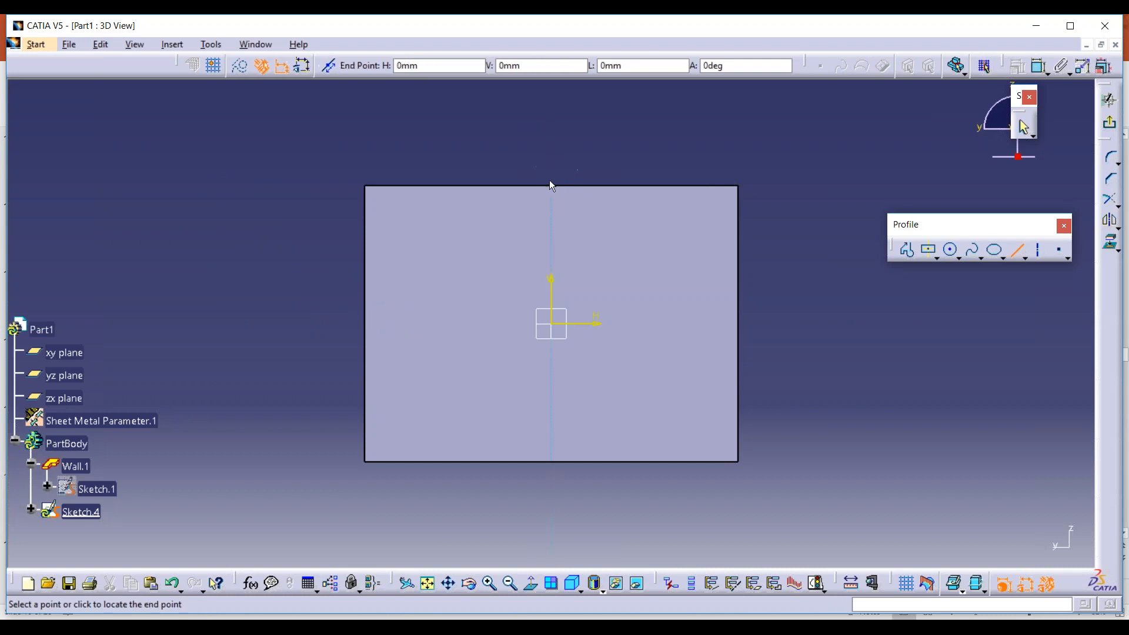
{"action": "left_click", "coordinate": [558, 328]}
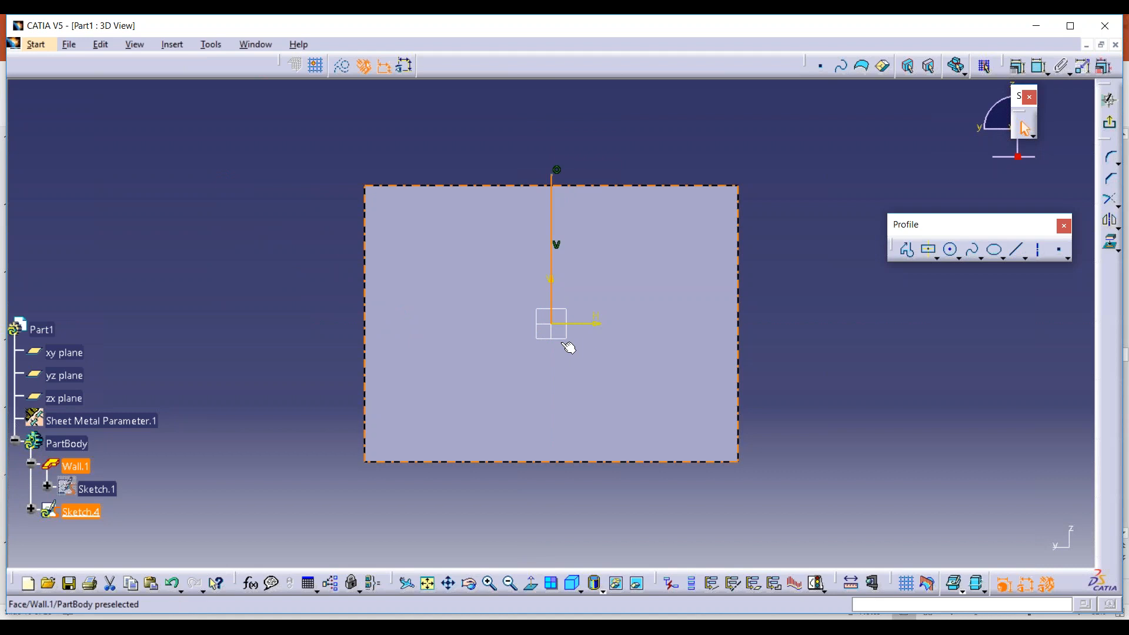
{"action": "left_click", "coordinate": [784, 307]}
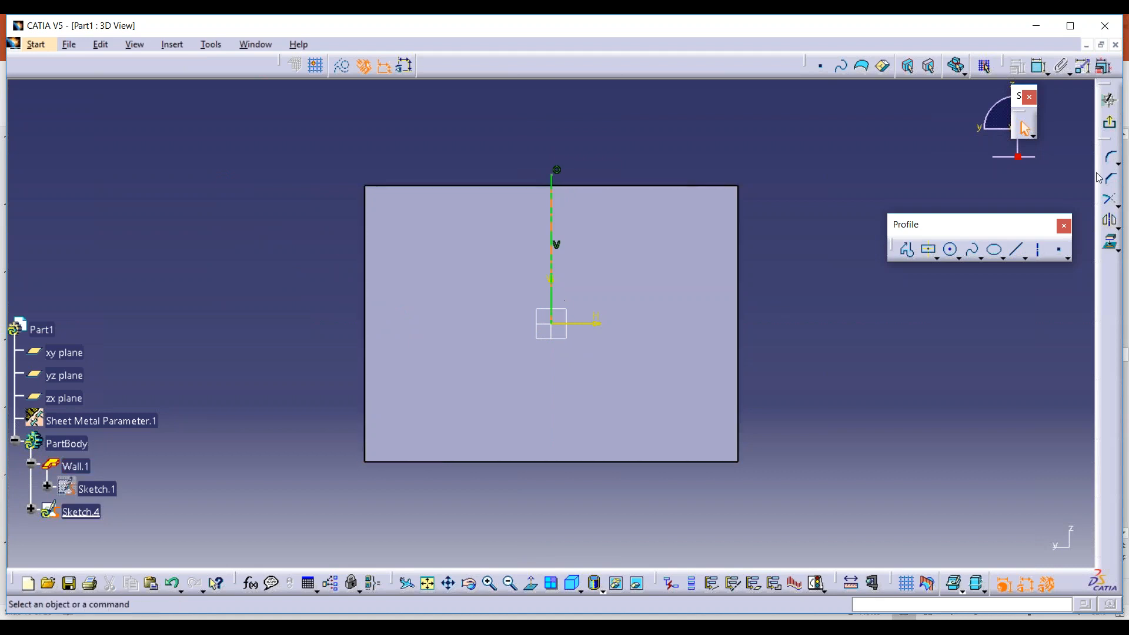
{"action": "left_click", "coordinate": [1109, 100]}
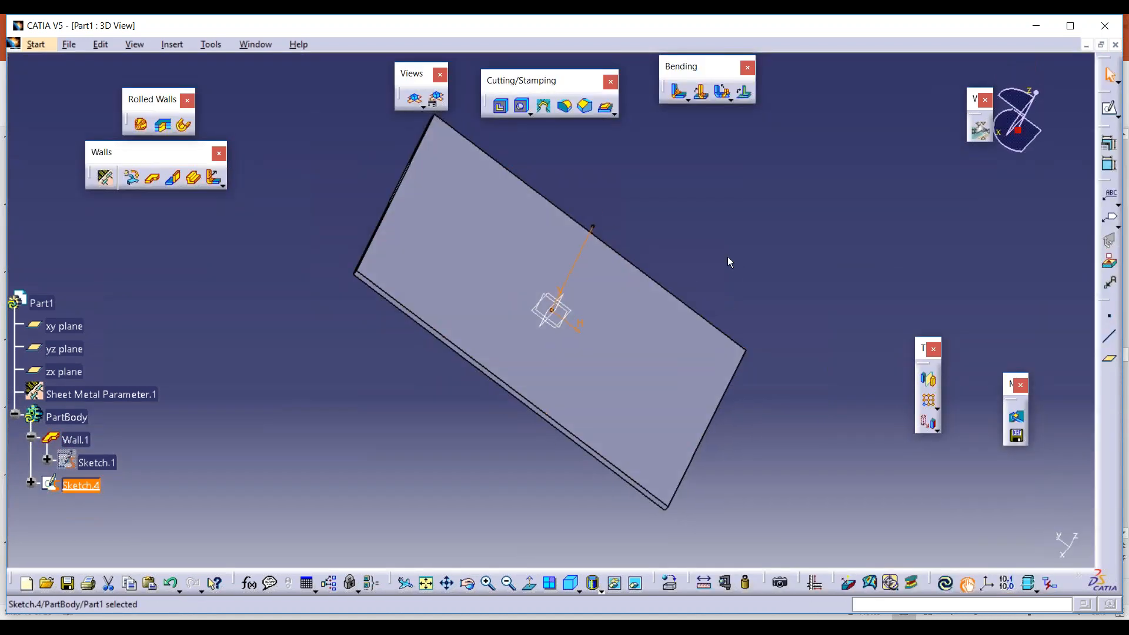
Step: Try a Bend From Flat along the sketched line with a 75-degree angle, and cancel it
{"action": "left_click", "coordinate": [701, 92]}
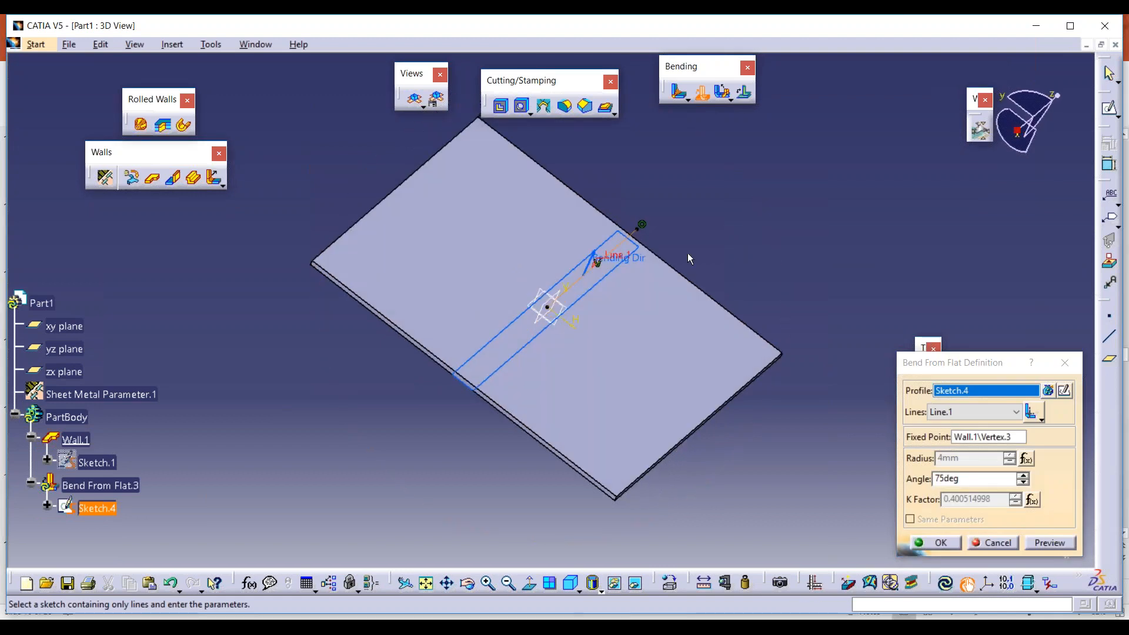
{"action": "middle_click_drag", "start_coordinate": [581, 317], "coordinate": [473, 276]}
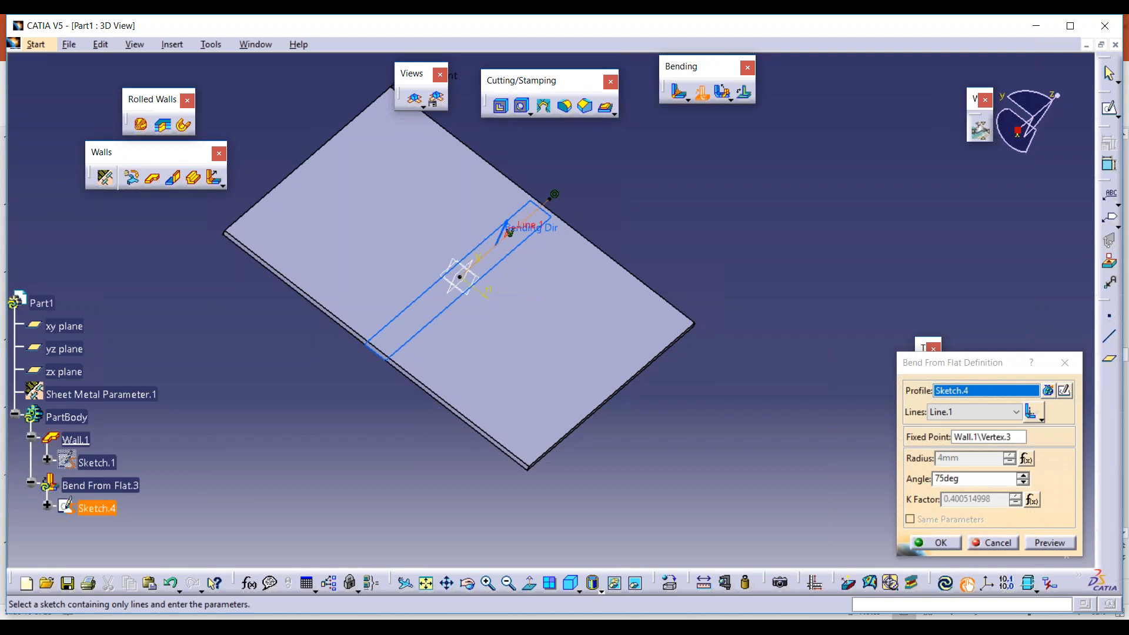
{"action": "left_click", "coordinate": [992, 547]}
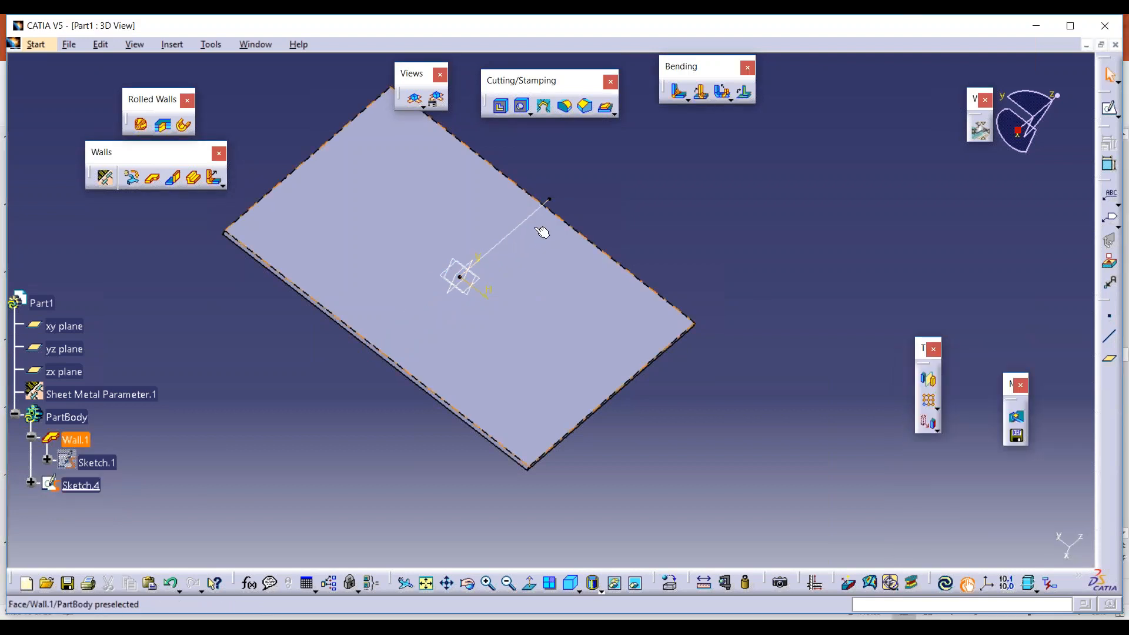
Step: Delete the line sketch from the part body
{"action": "left_click", "coordinate": [531, 225]}
{"action": "key", "text": "Delete"}
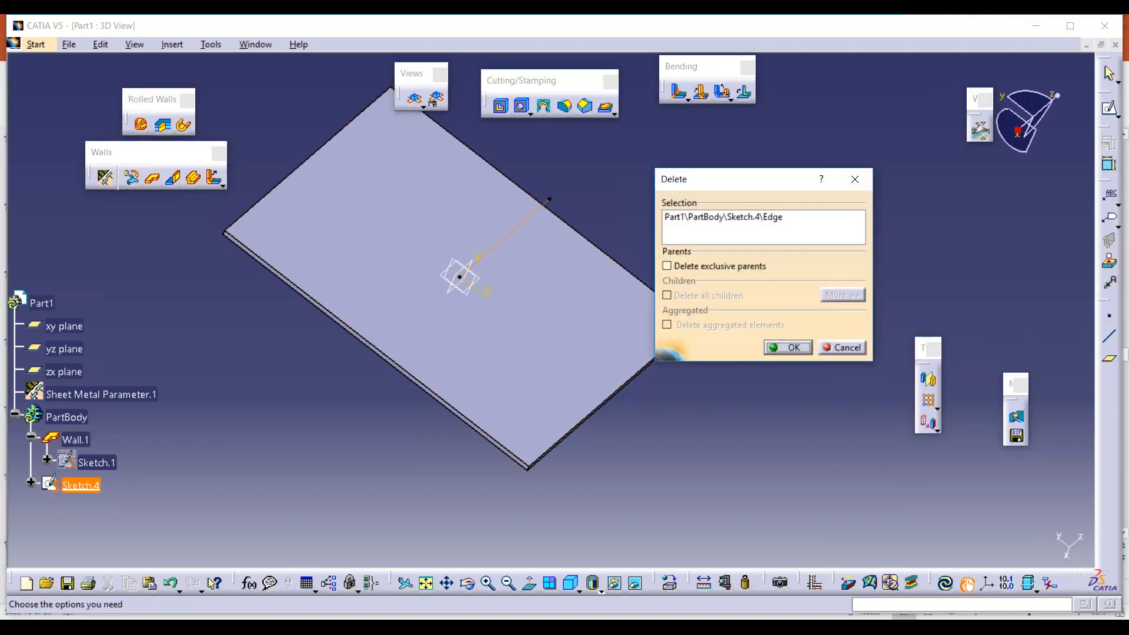
{"action": "left_click", "coordinate": [788, 347]}
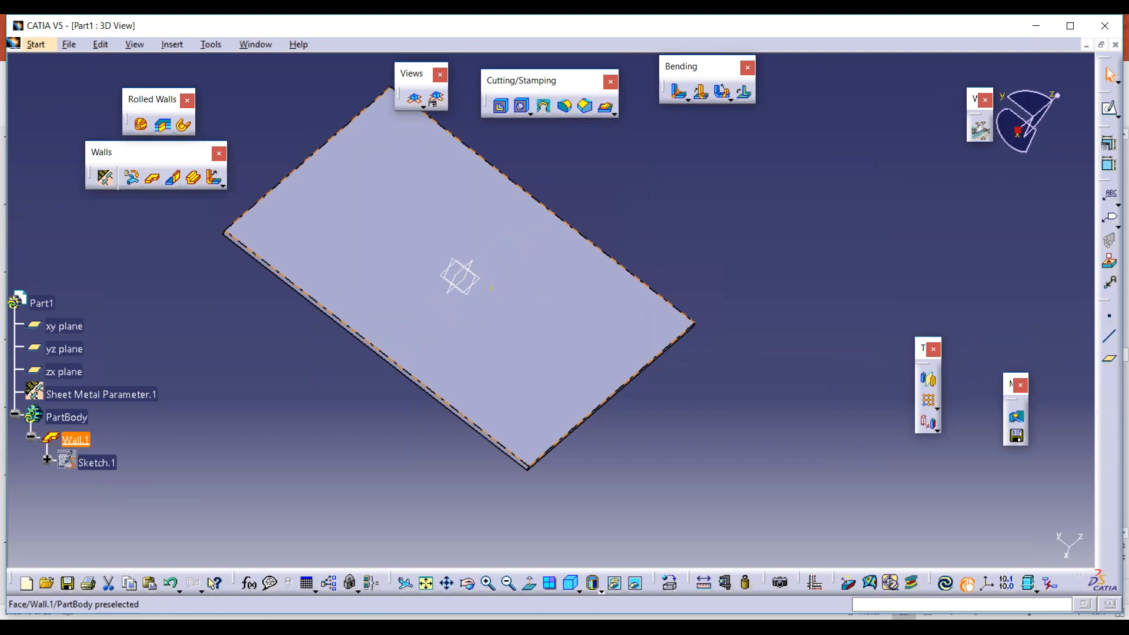
Step: Sketch a centered rectangle on the plate's face, centered on the middle of its upper edge, and exit the sketch
{"action": "left_click", "coordinate": [1109, 108]}
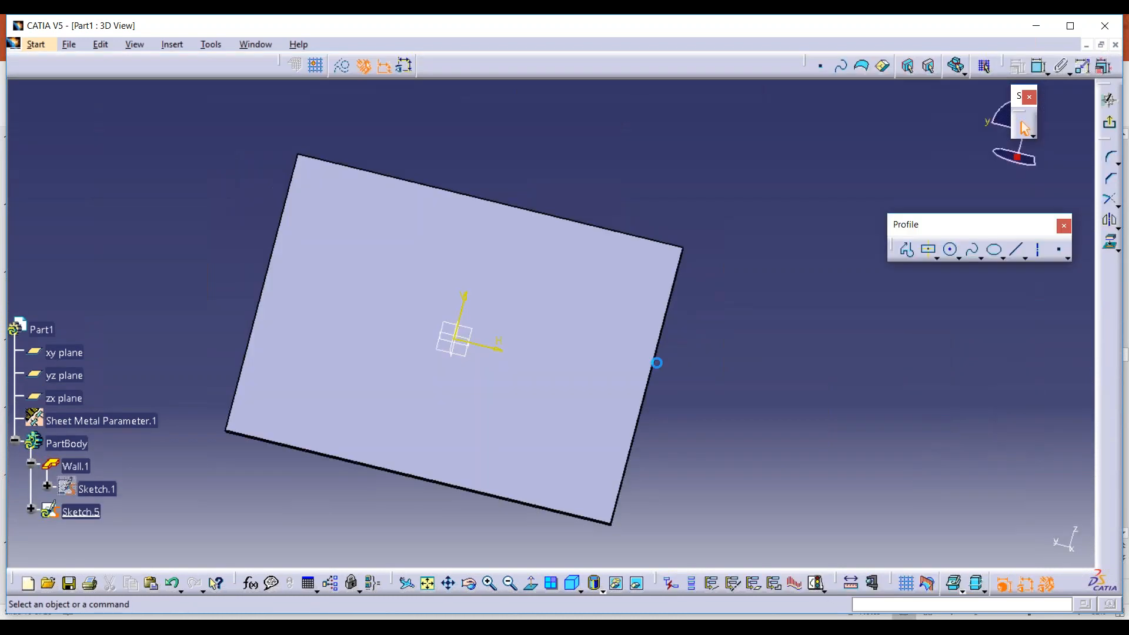
{"action": "left_click", "coordinate": [928, 249]}
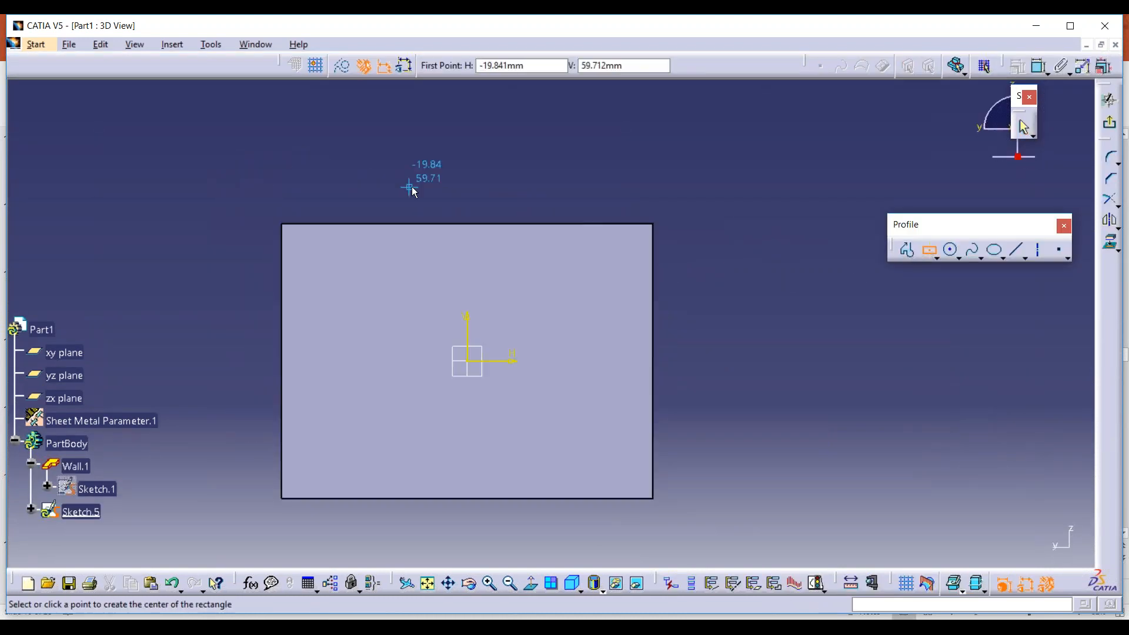
{"action": "left_click", "coordinate": [467, 223]}
{"action": "left_click", "coordinate": [529, 169]}
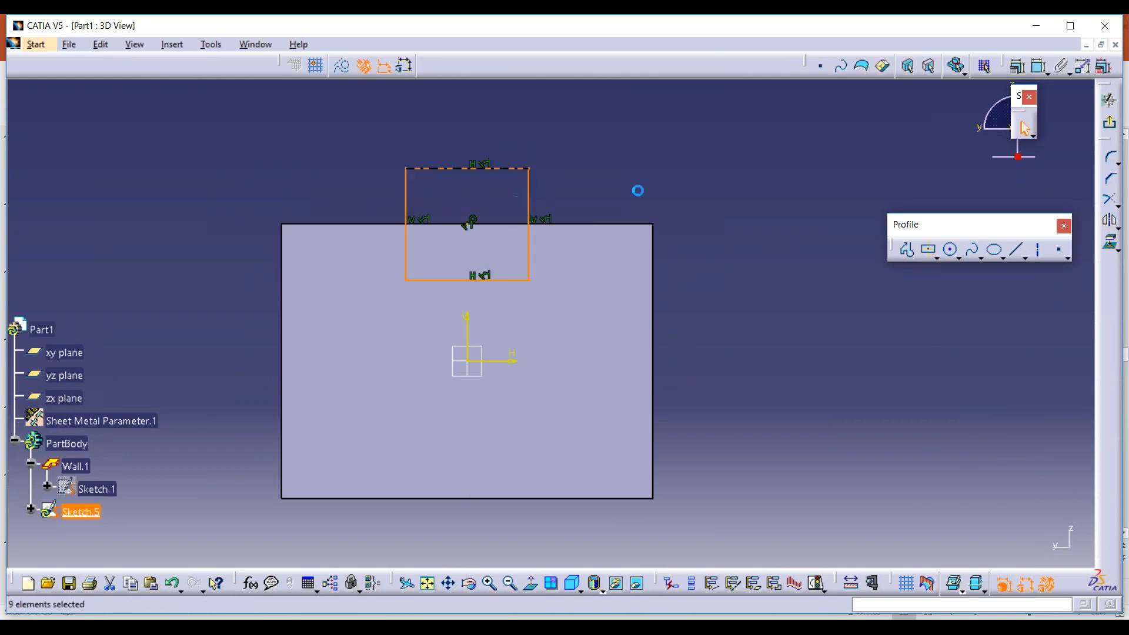
{"action": "left_click", "coordinate": [1110, 100]}
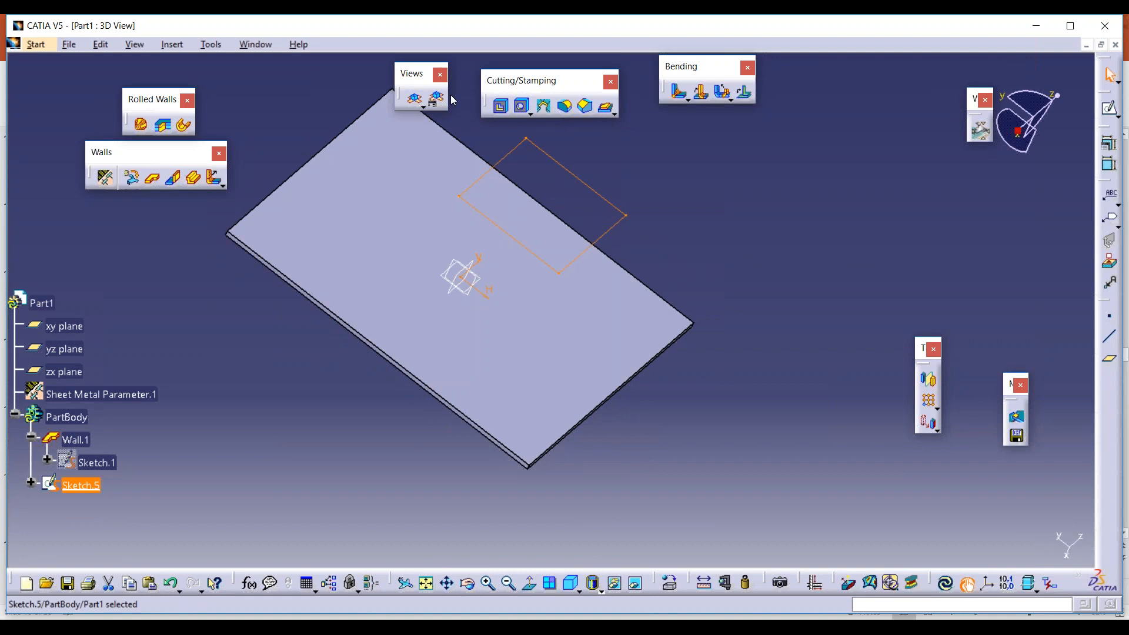
Step: Cut the rectangle through the plate's edge with a Sheetmetal standard cutout set to Up to next
{"action": "left_click", "coordinate": [501, 108]}
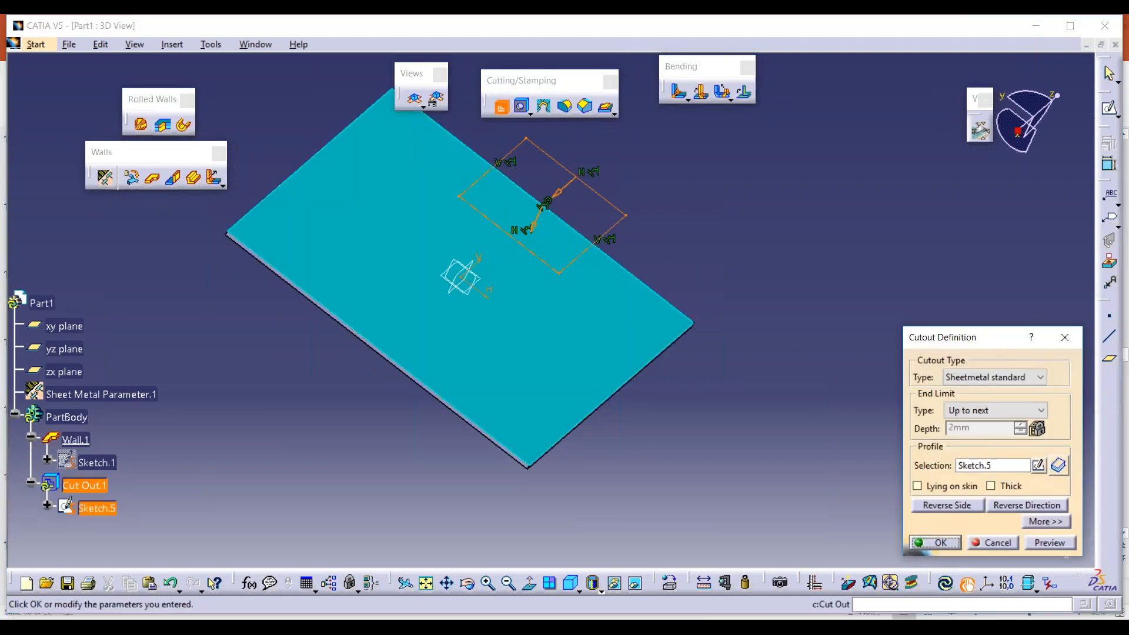
{"action": "left_click", "coordinate": [940, 542]}
{"action": "middle_click_drag", "start_coordinate": [788, 340], "coordinate": [585, 242]}
{"action": "middle_click_drag", "start_coordinate": [637, 217], "coordinate": [539, 264]}
{"action": "scroll", "coordinate": [595, 216], "scroll_direction": "down", "scroll_amount": 1}
{"action": "middle_click_drag", "start_coordinate": [595, 217], "coordinate": [640, 252]}
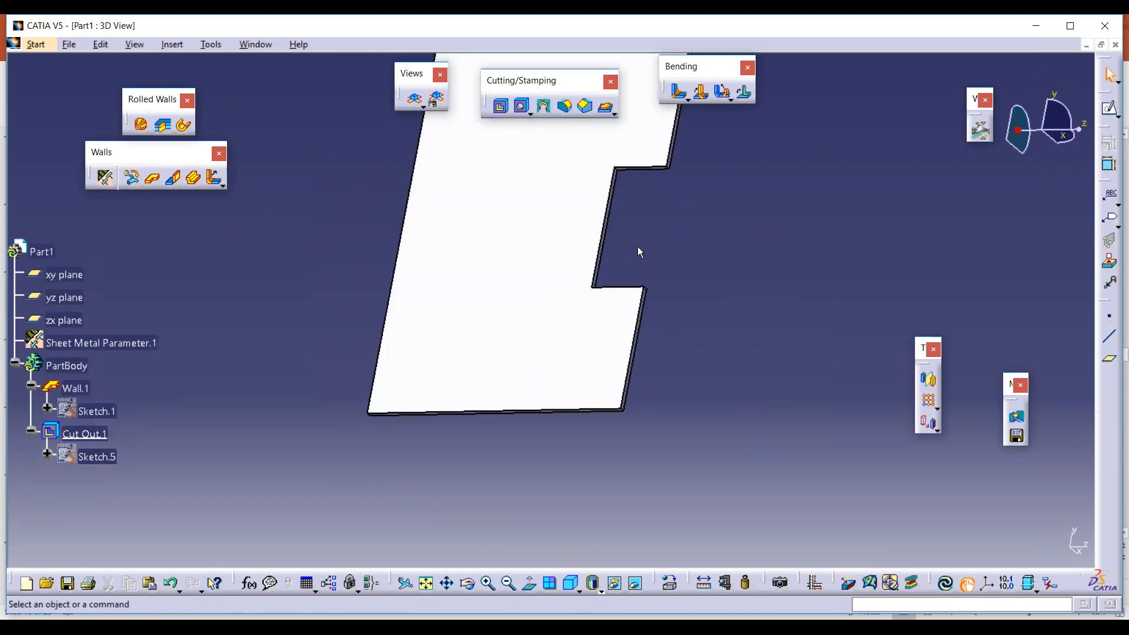
{"action": "middle_click_drag", "start_coordinate": [532, 245], "coordinate": [612, 265]}
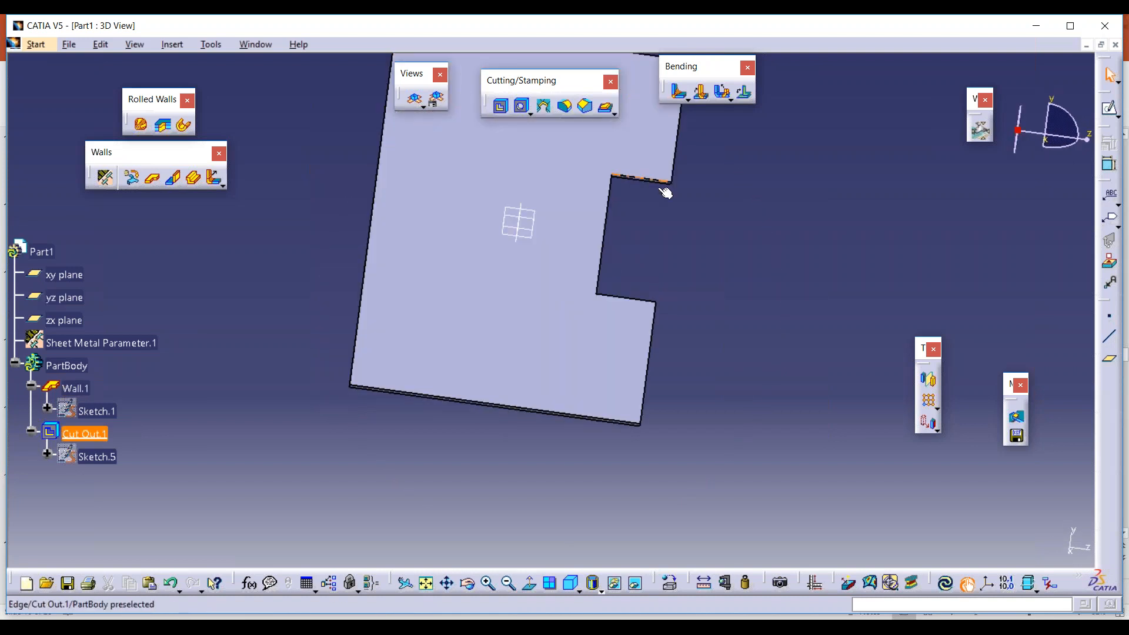
{"action": "middle_click_drag", "start_coordinate": [651, 181], "coordinate": [605, 88]}
{"action": "middle_click_drag", "start_coordinate": [464, 281], "coordinate": [534, 277]}
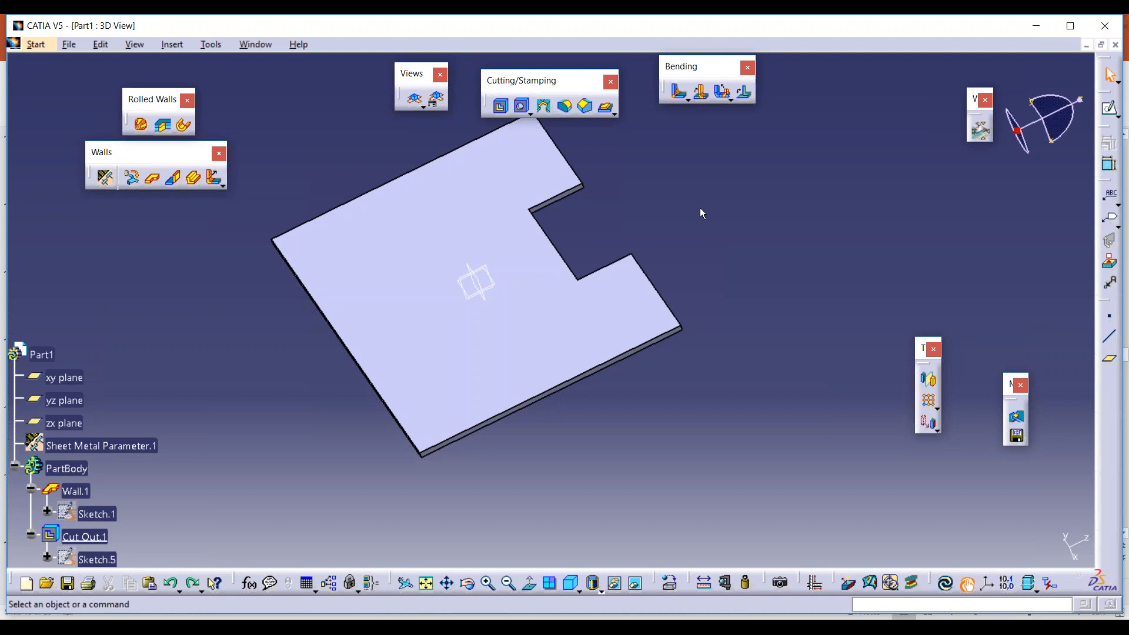
Step: Undo the cutout and its rectangle sketch, and clear the selection
{"action": "key", "text": "ctrl+z"}
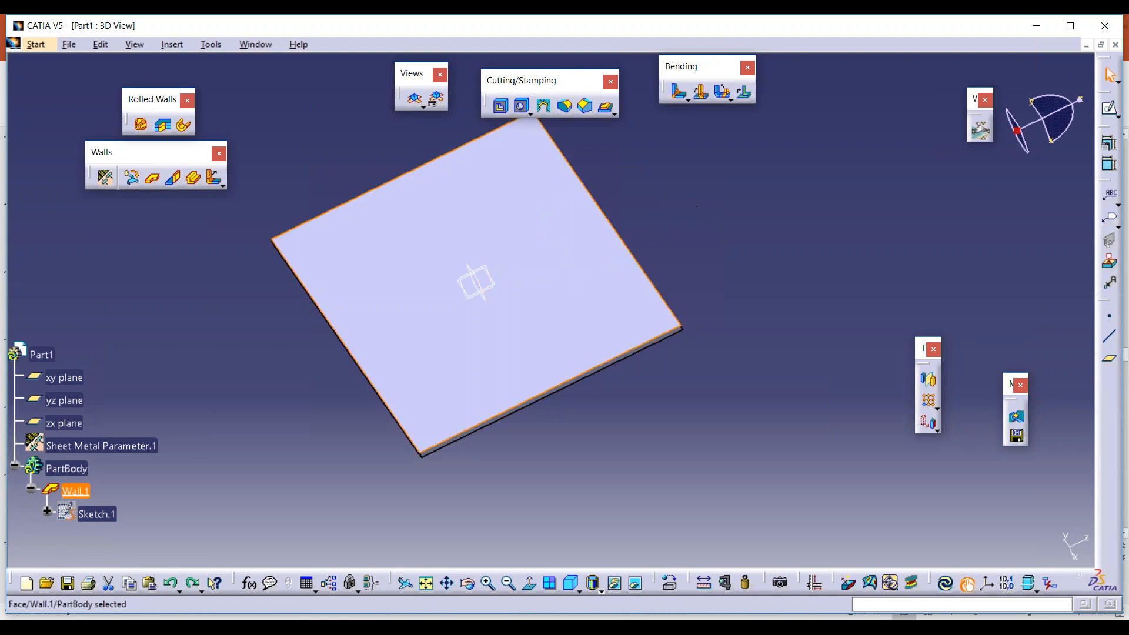
{"action": "left_click", "coordinate": [693, 203]}
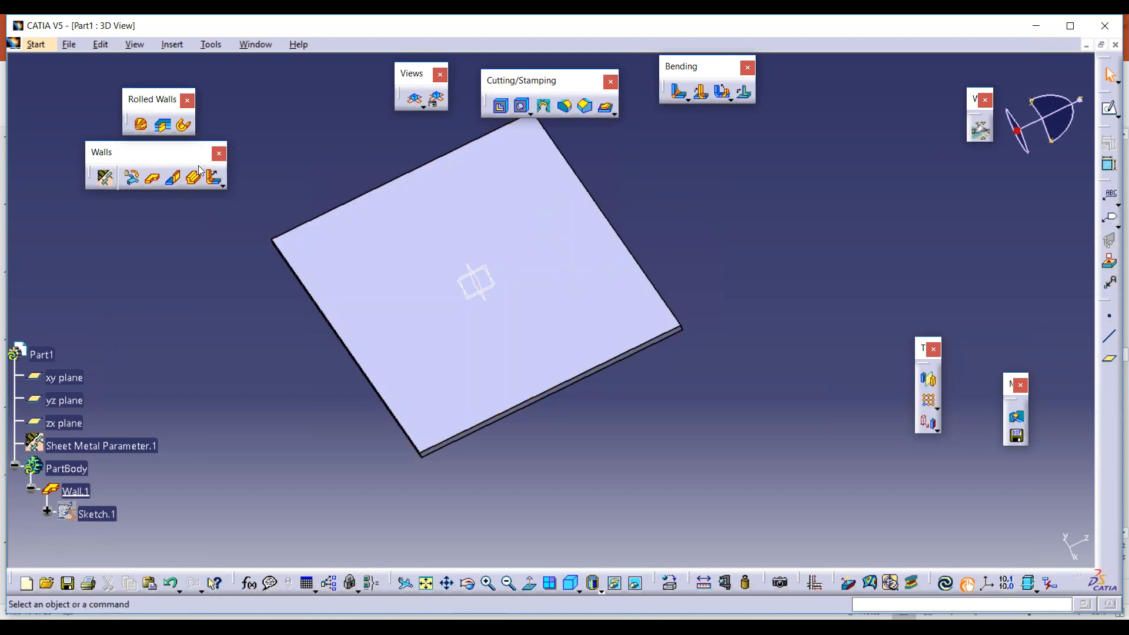
Step: View the Extremities limit and offset options of the Wall On Edge definition, and close it without making a wall
{"action": "left_click", "coordinate": [172, 181]}
{"action": "left_click", "coordinate": [709, 226]}
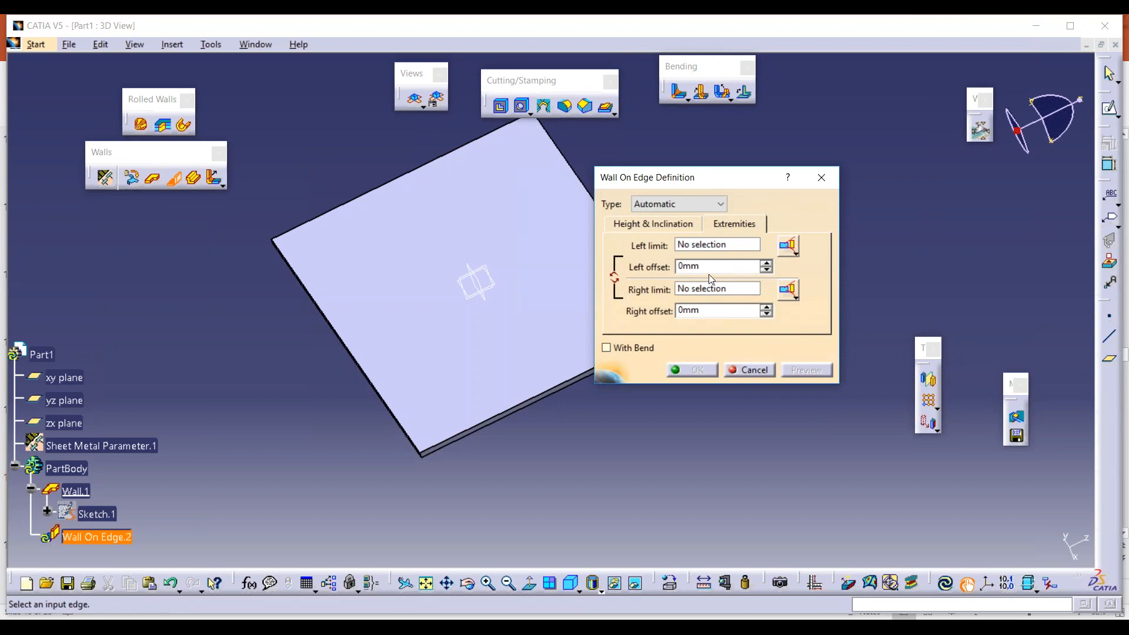
{"action": "left_click", "coordinate": [822, 178]}
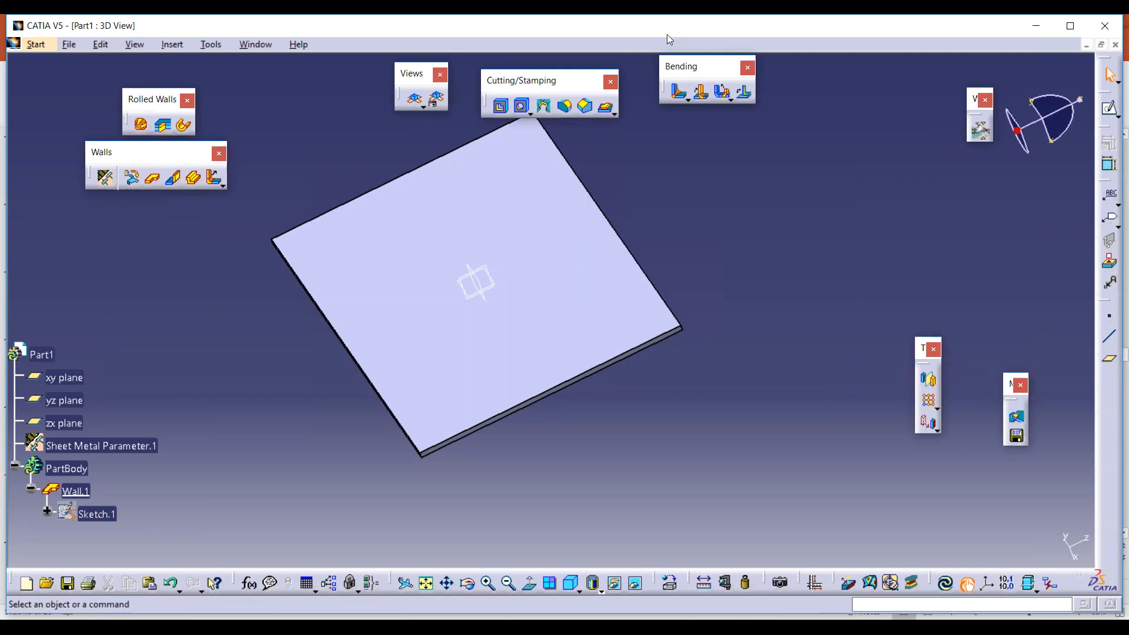
Step: Open a new sketch on the narrow side face of the plate and fit the whole plate in view
{"action": "middle_click_drag", "start_coordinate": [798, 326], "coordinate": [606, 282]}
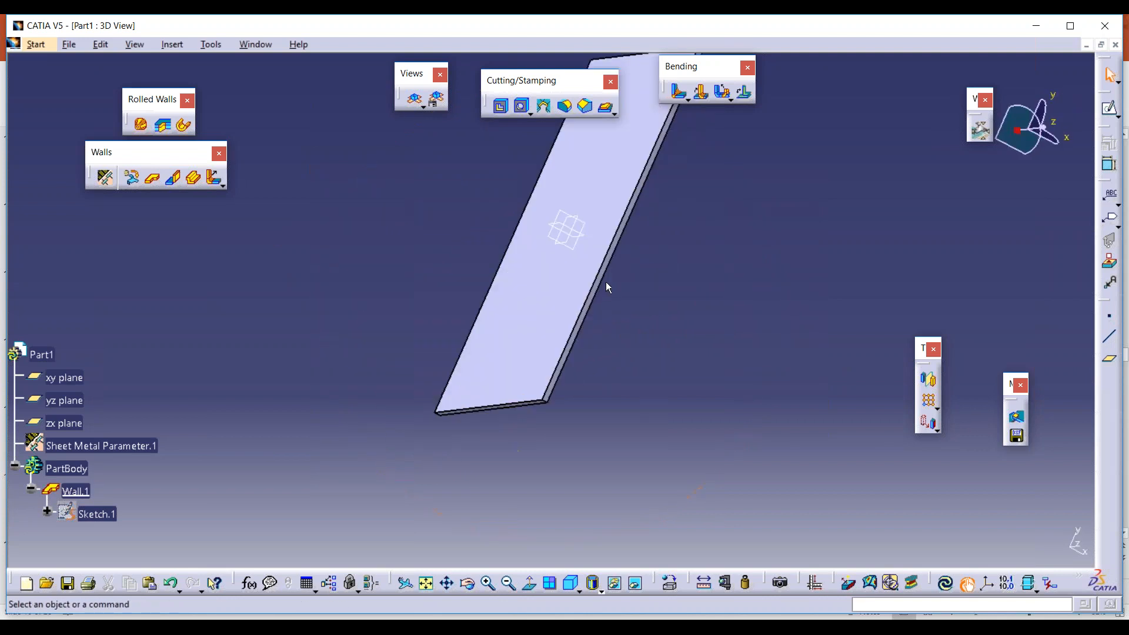
{"action": "left_click", "coordinate": [589, 320]}
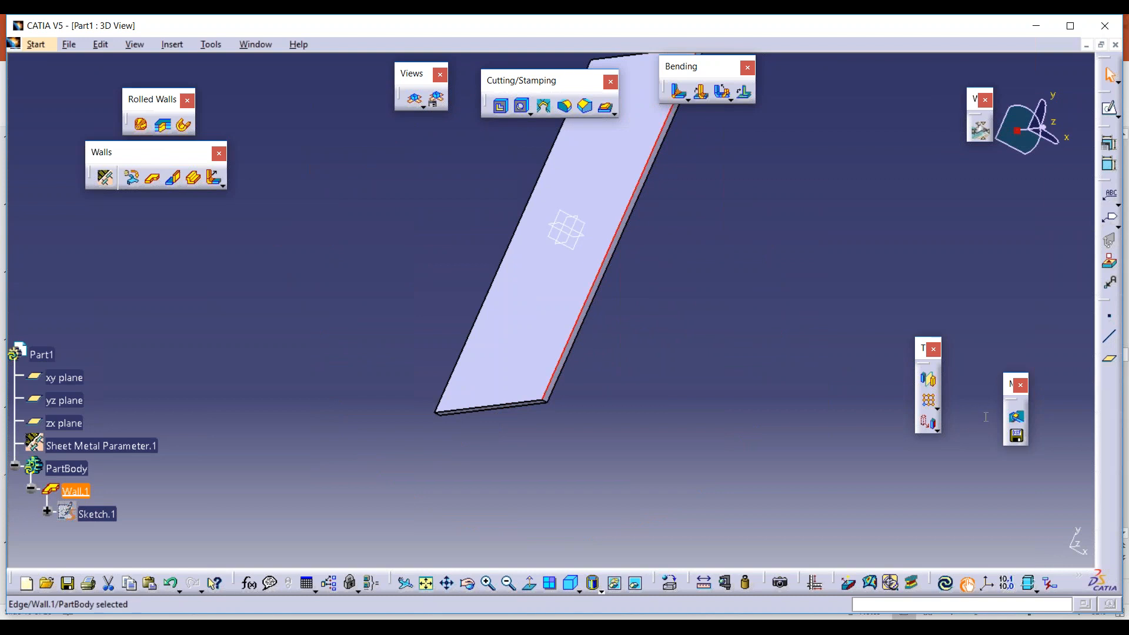
{"action": "key", "text": "Escape"}
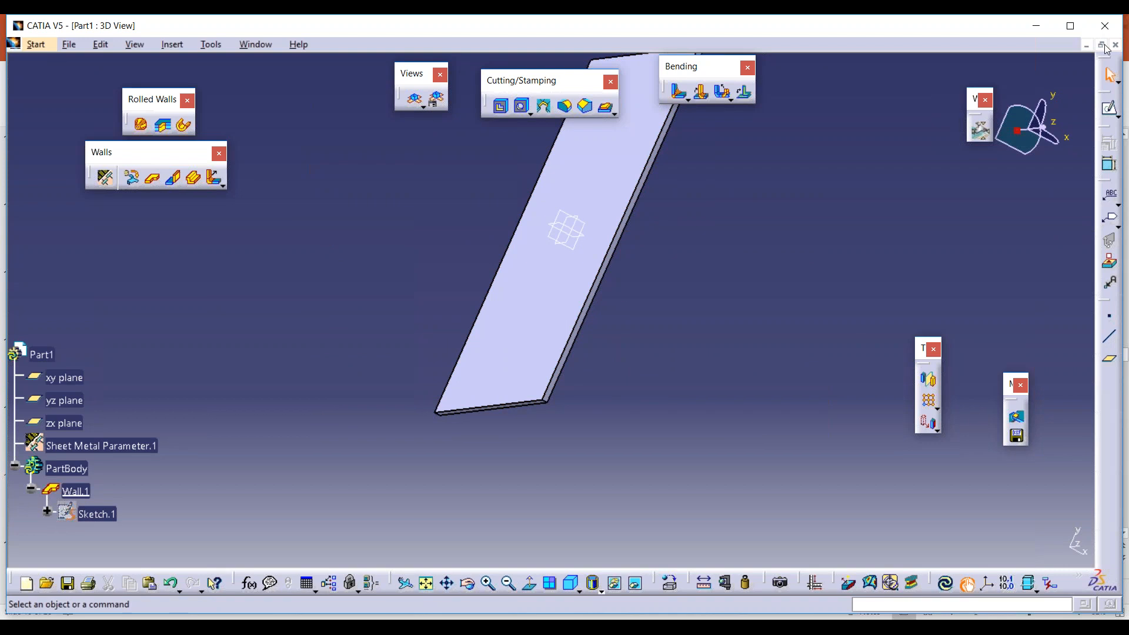
{"action": "left_click", "coordinate": [1110, 109]}
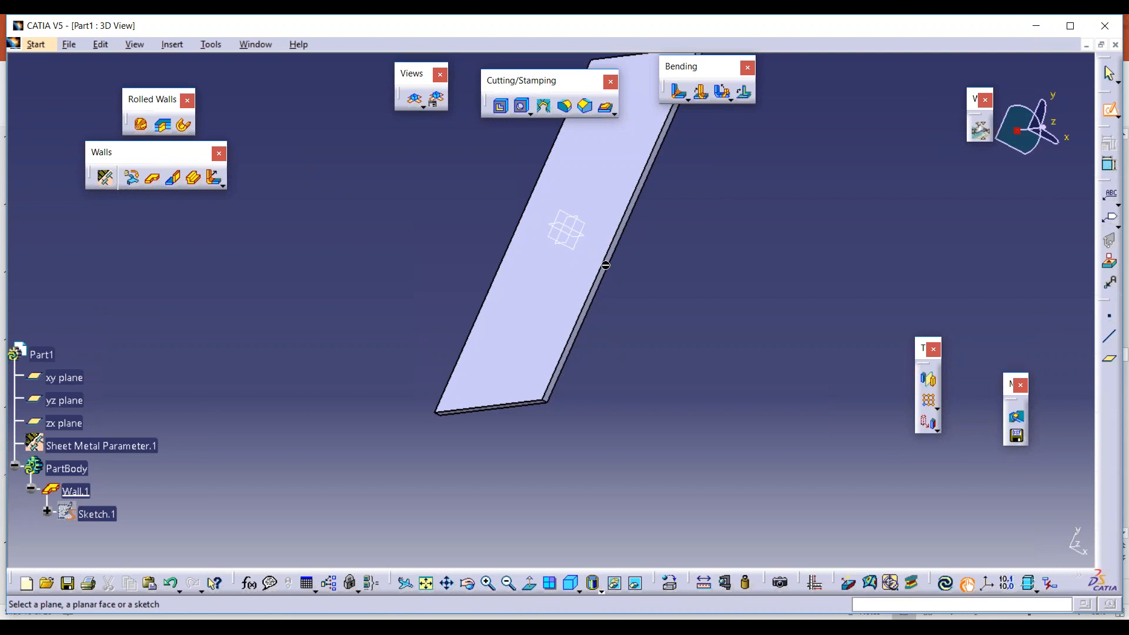
{"action": "middle_click_drag", "start_coordinate": [530, 297], "coordinate": [591, 117], "text": "ctrl"}
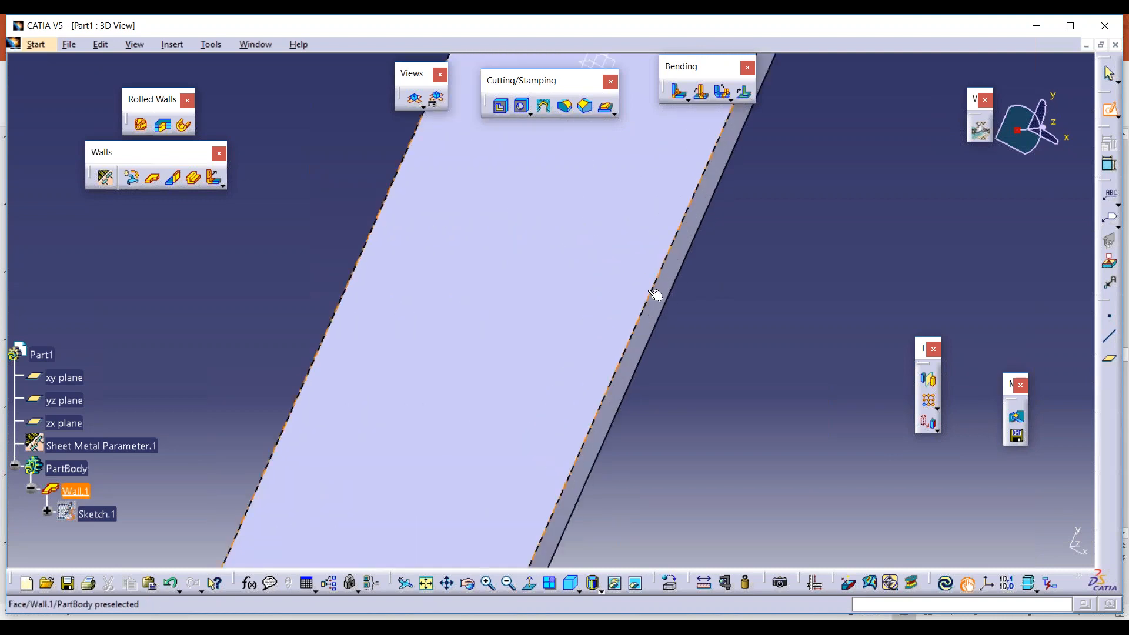
{"action": "left_click", "coordinate": [682, 253]}
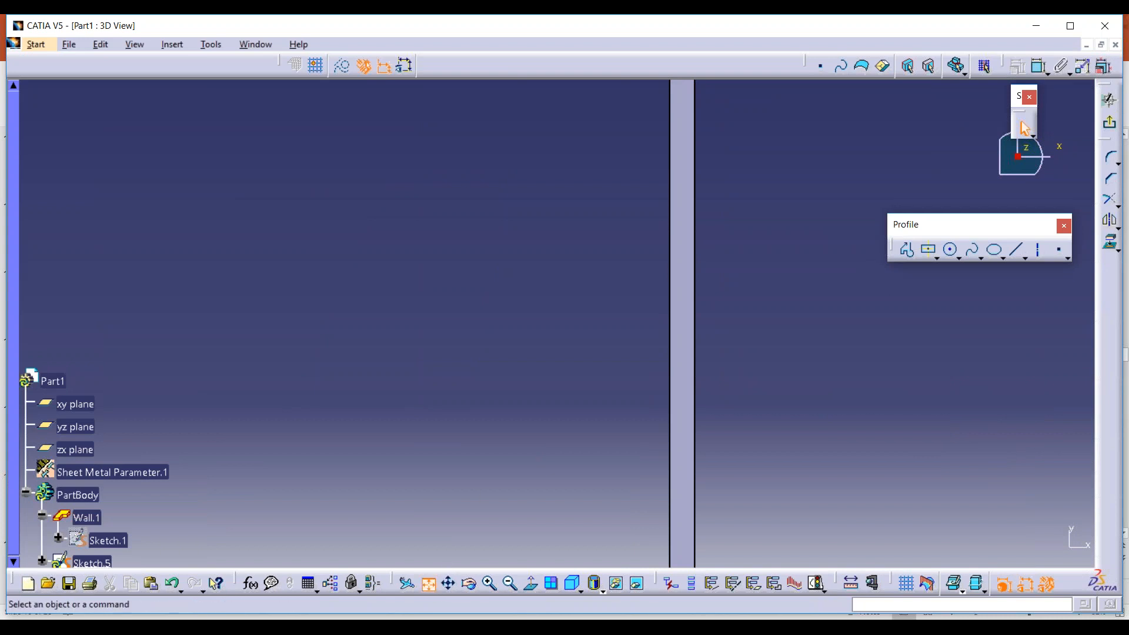
{"action": "left_click", "coordinate": [427, 583]}
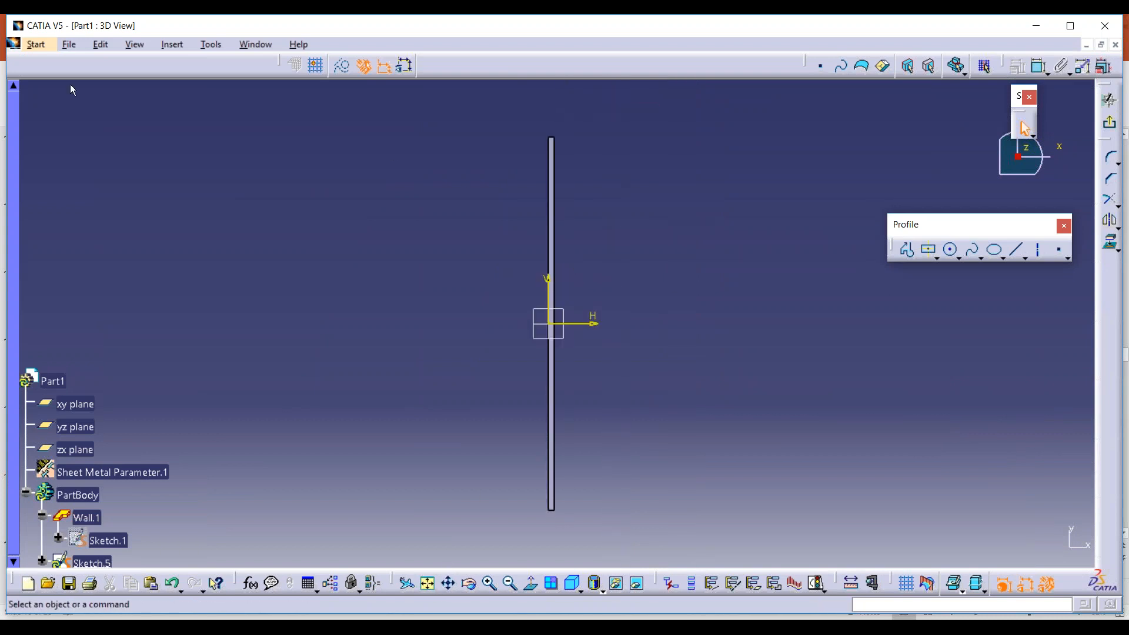
Step: Switch to the Wireframe and Surface Design workbench and open a new sketch on the plate's narrow side face
{"action": "left_click", "coordinate": [43, 48]}
{"action": "mouse_move", "coordinate": [55, 78]}
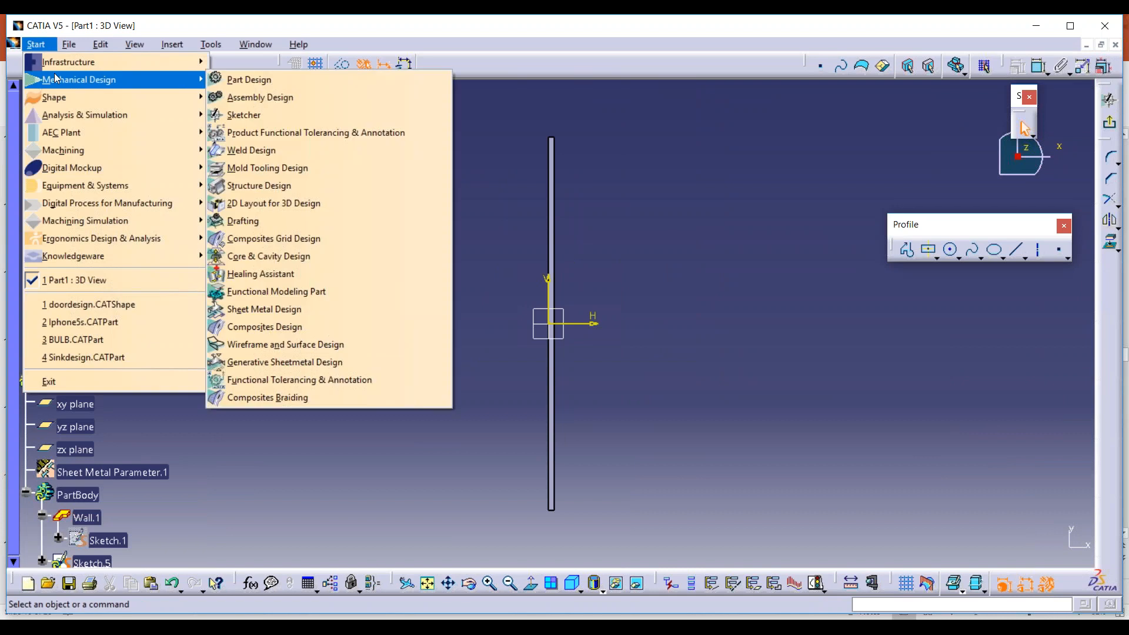
{"action": "left_click", "coordinate": [282, 344]}
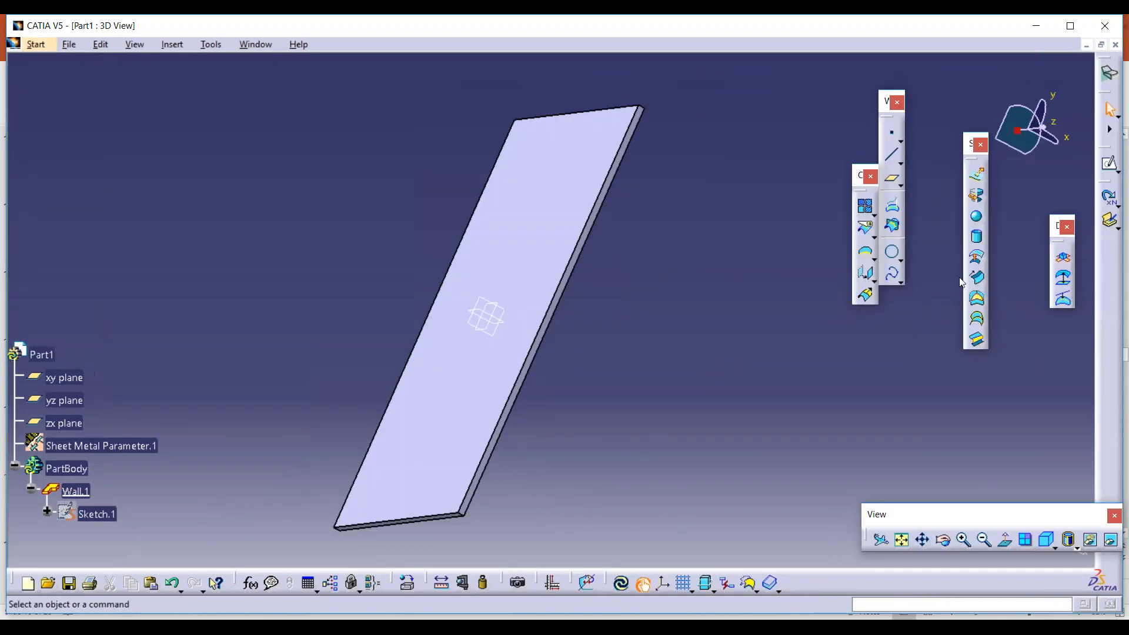
{"action": "left_click", "coordinate": [1110, 164]}
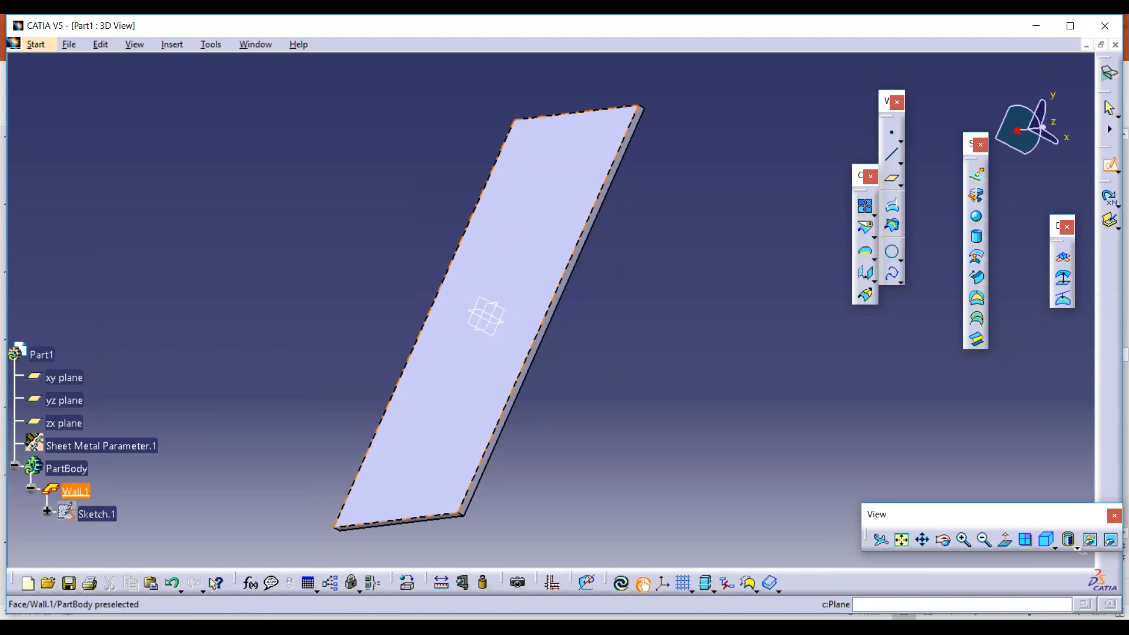
{"action": "left_click", "coordinate": [577, 280]}
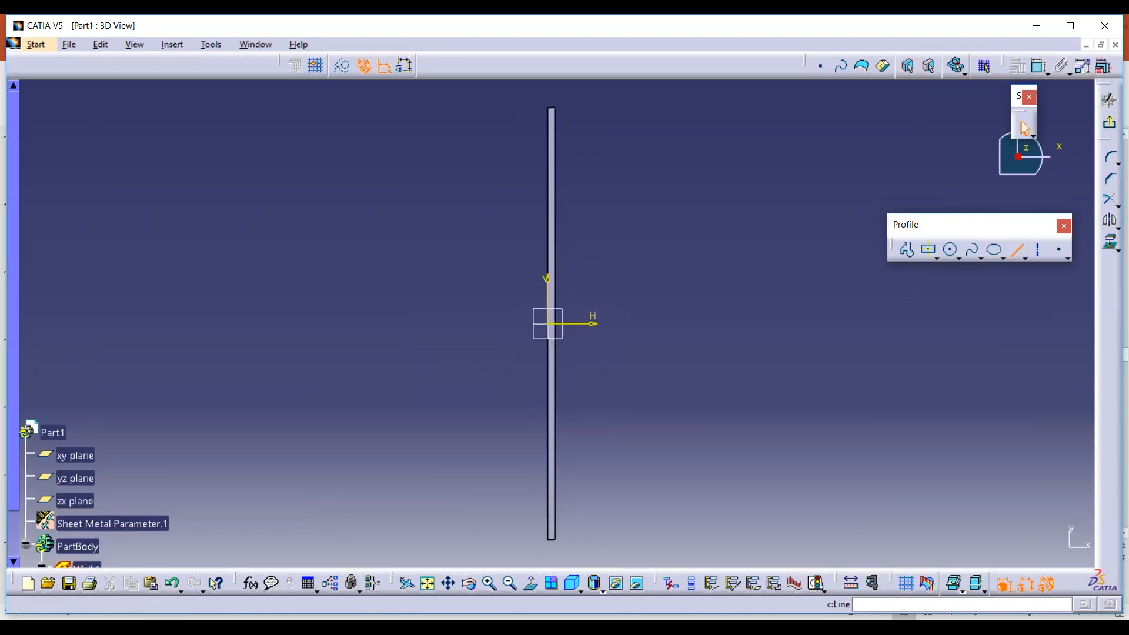
Step: Sketch a horizontal line about 84 mm long crossing the lower part of the plate's side face
{"action": "left_click", "coordinate": [1016, 249]}
{"action": "left_click", "coordinate": [460, 427]}
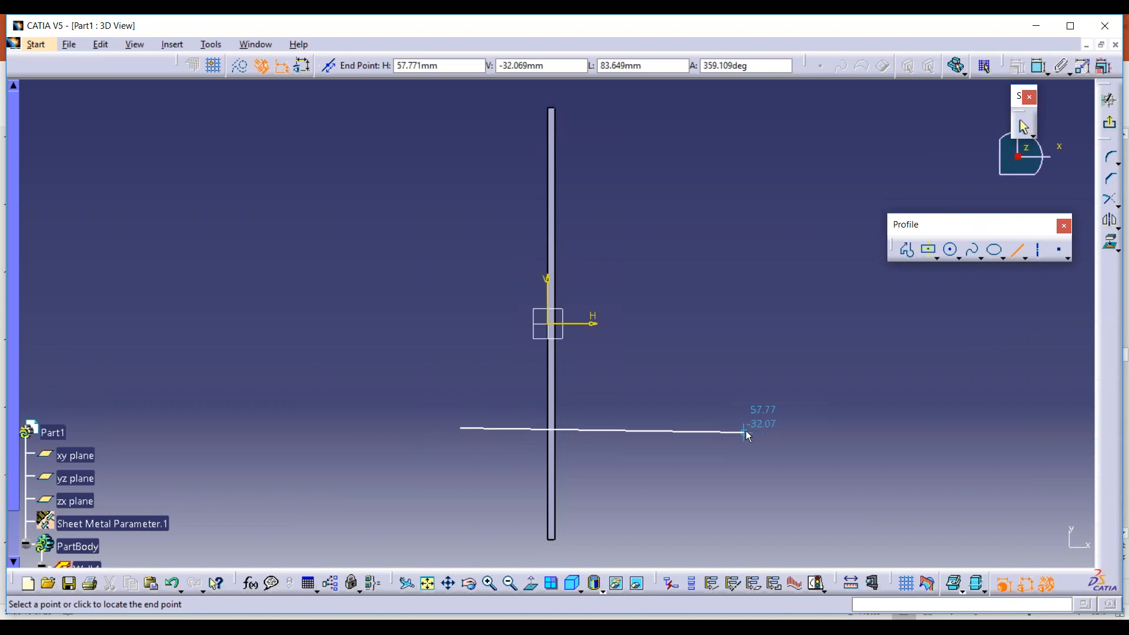
{"action": "left_click", "coordinate": [749, 428]}
{"action": "key", "text": "Escape"}
Step: Sketch a wavy four-point spline across the upper part of the plate and exit the sketch
{"action": "left_click", "coordinate": [973, 250]}
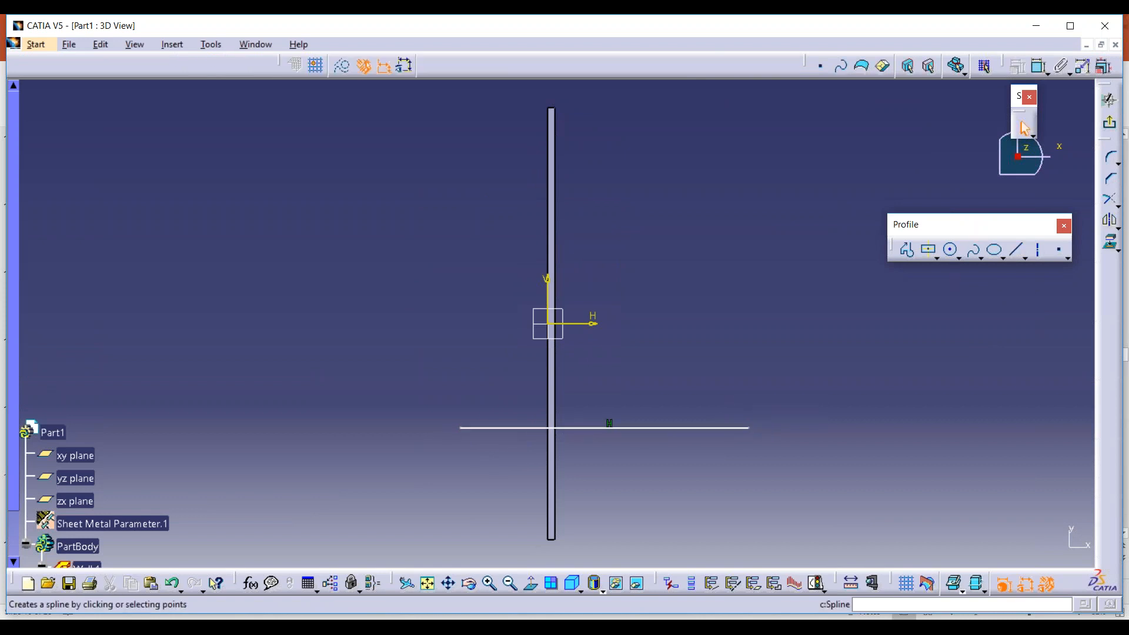
{"action": "left_click", "coordinate": [424, 213]}
{"action": "left_click", "coordinate": [499, 181]}
{"action": "left_click", "coordinate": [623, 204]}
{"action": "double_click", "coordinate": [770, 213]}
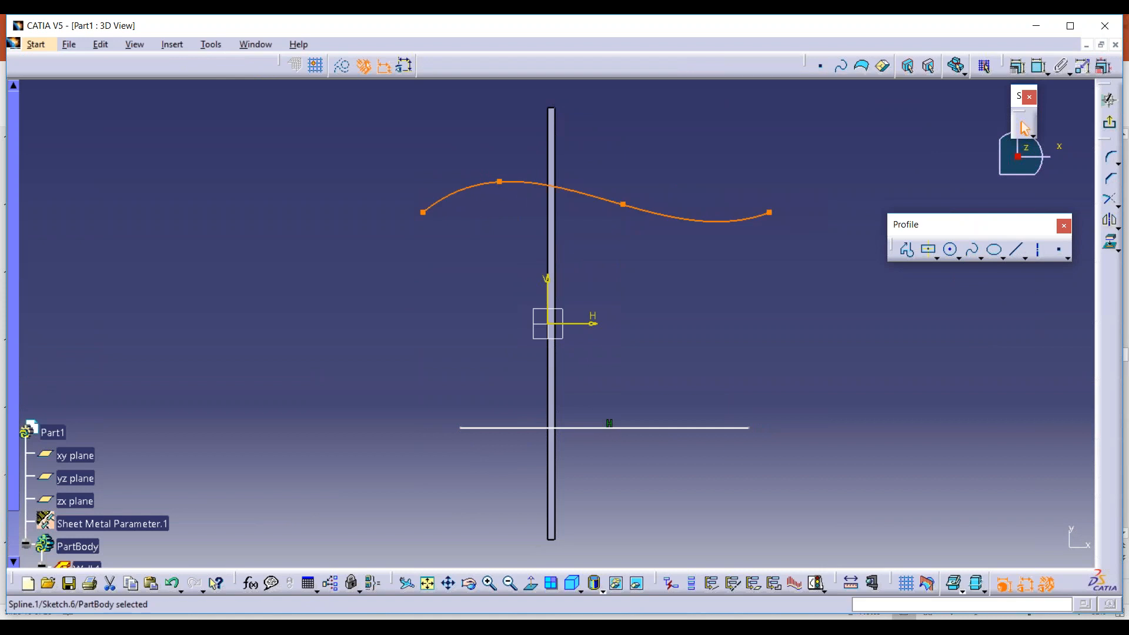
{"action": "left_click", "coordinate": [1110, 123]}
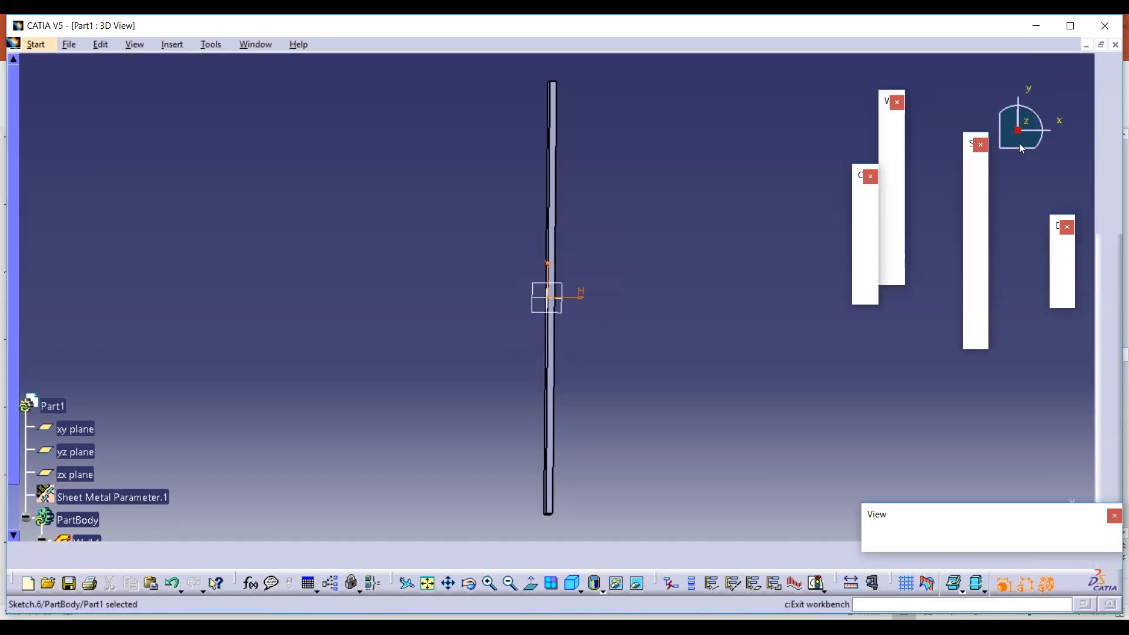
{"action": "left_click", "coordinate": [597, 248]}
{"action": "middle_click_drag", "start_coordinate": [597, 247], "coordinate": [616, 240]}
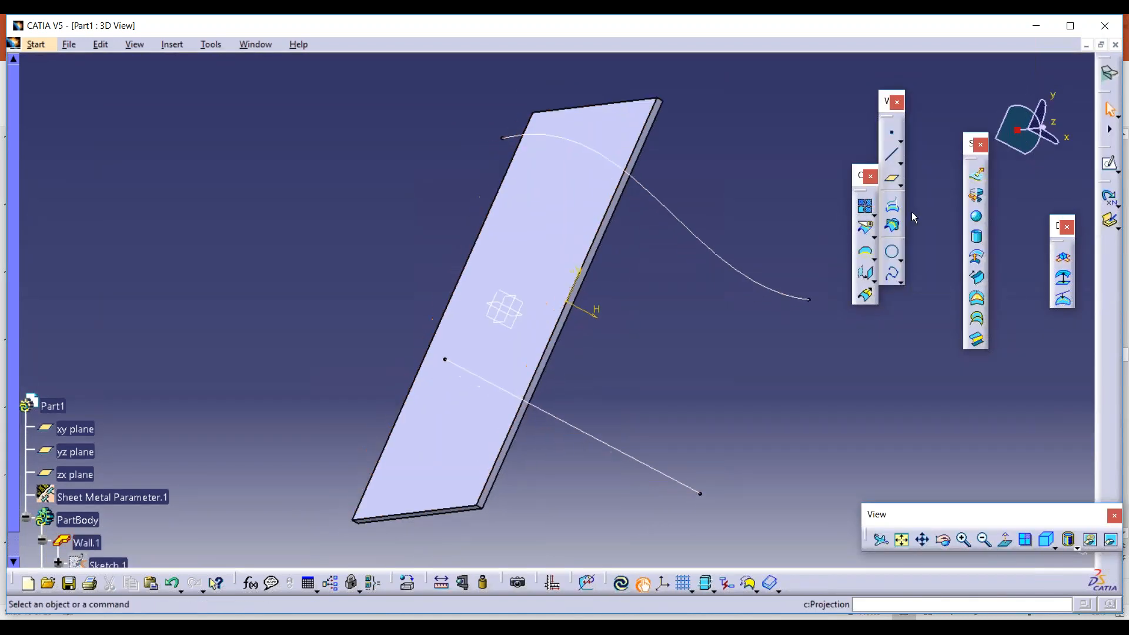
Step: Extrude the line and spline sketch into surfaces 20 mm with Mirrored Extent, cancelling the Near/Far definition
{"action": "left_click", "coordinate": [978, 174]}
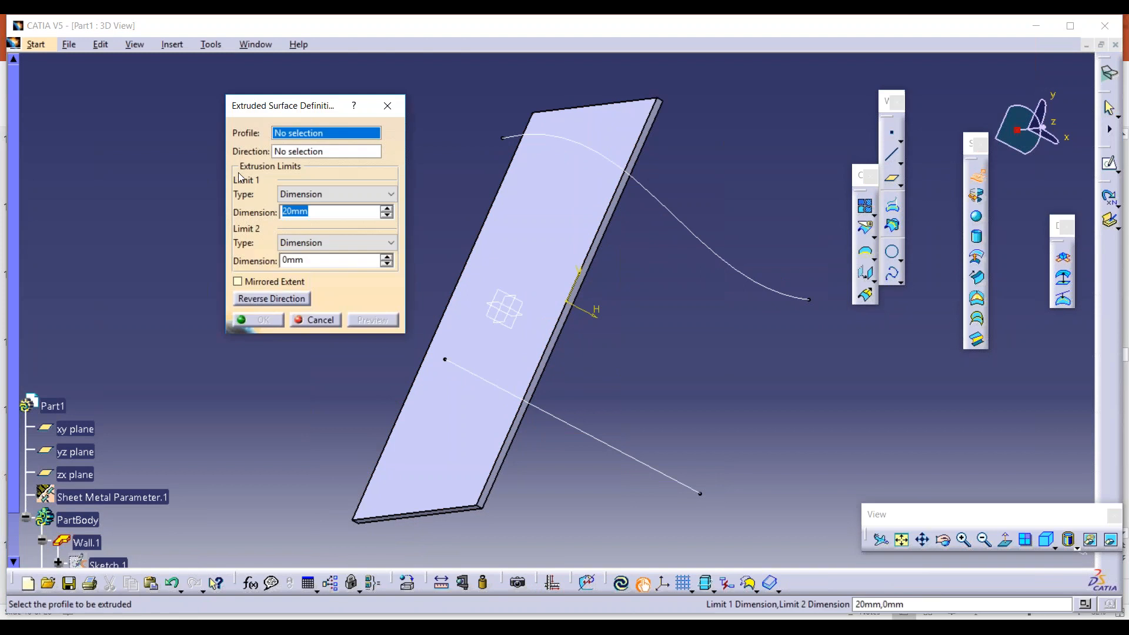
{"action": "left_click", "coordinate": [609, 167]}
{"action": "middle_click_drag", "start_coordinate": [511, 263], "coordinate": [635, 241]}
{"action": "left_click", "coordinate": [238, 282]}
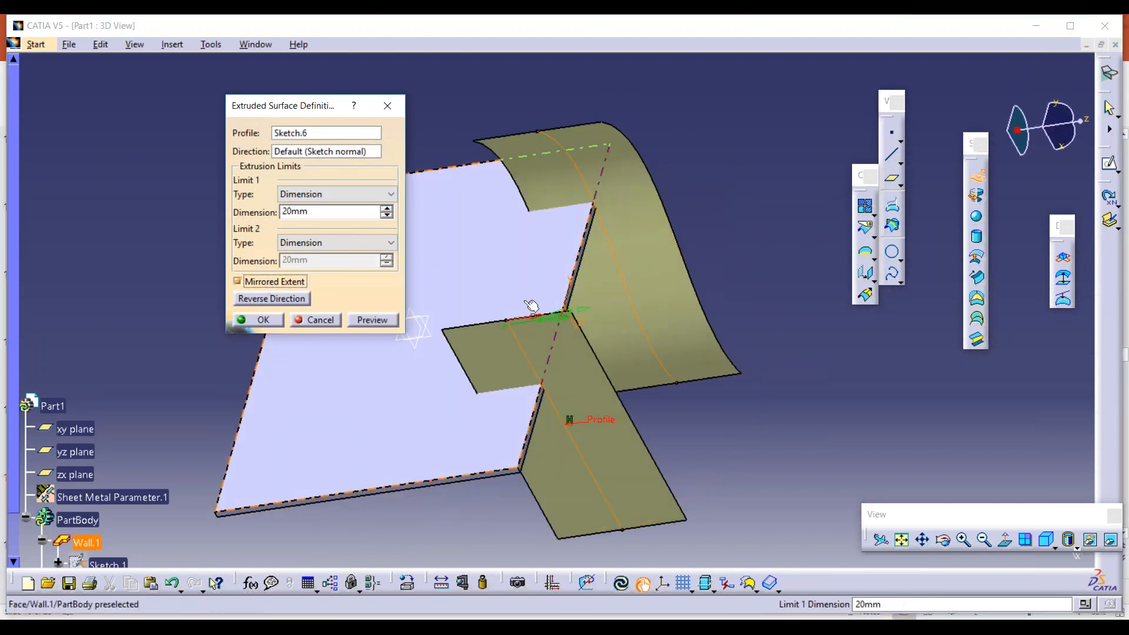
{"action": "left_click", "coordinate": [251, 322]}
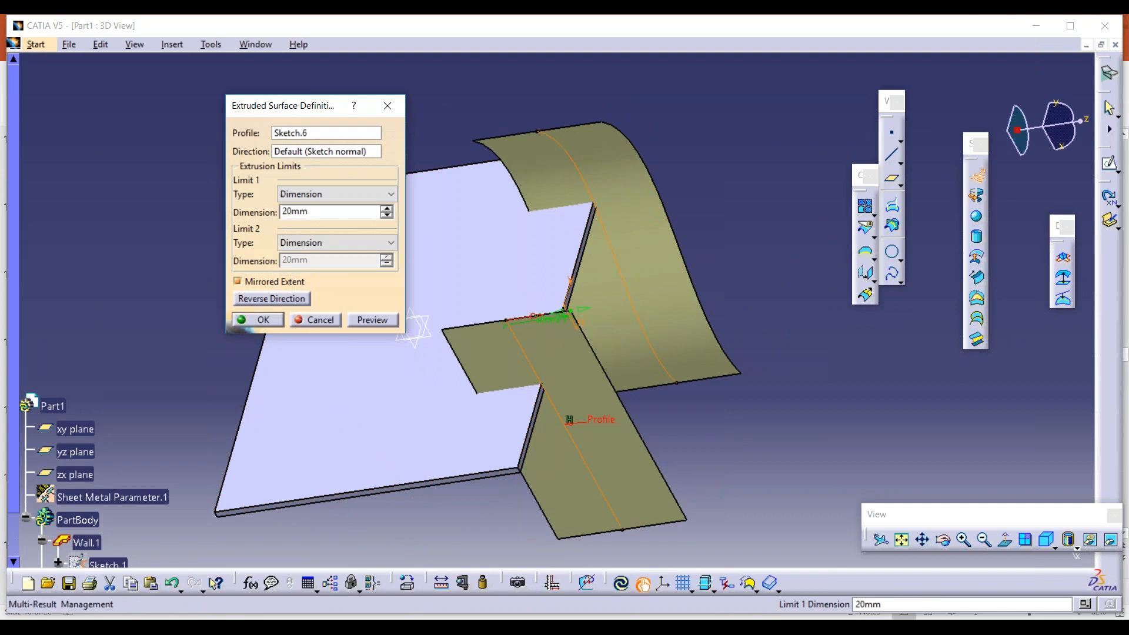
{"action": "left_click", "coordinate": [1059, 541]}
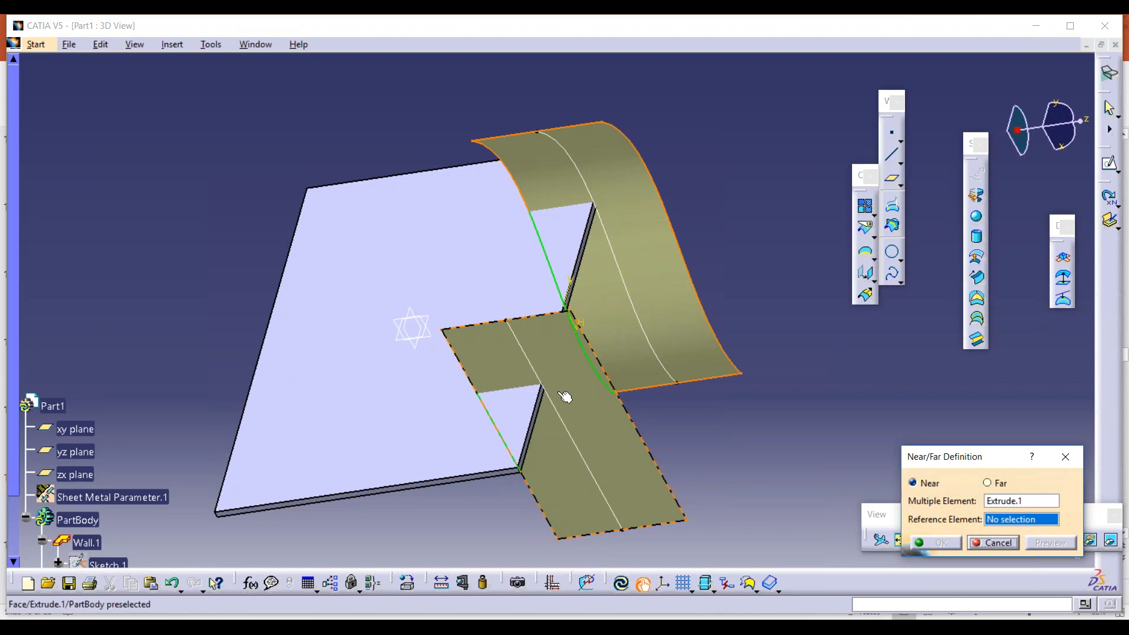
{"action": "left_click", "coordinate": [991, 544]}
{"action": "middle_click_drag", "start_coordinate": [804, 409], "coordinate": [494, 327]}
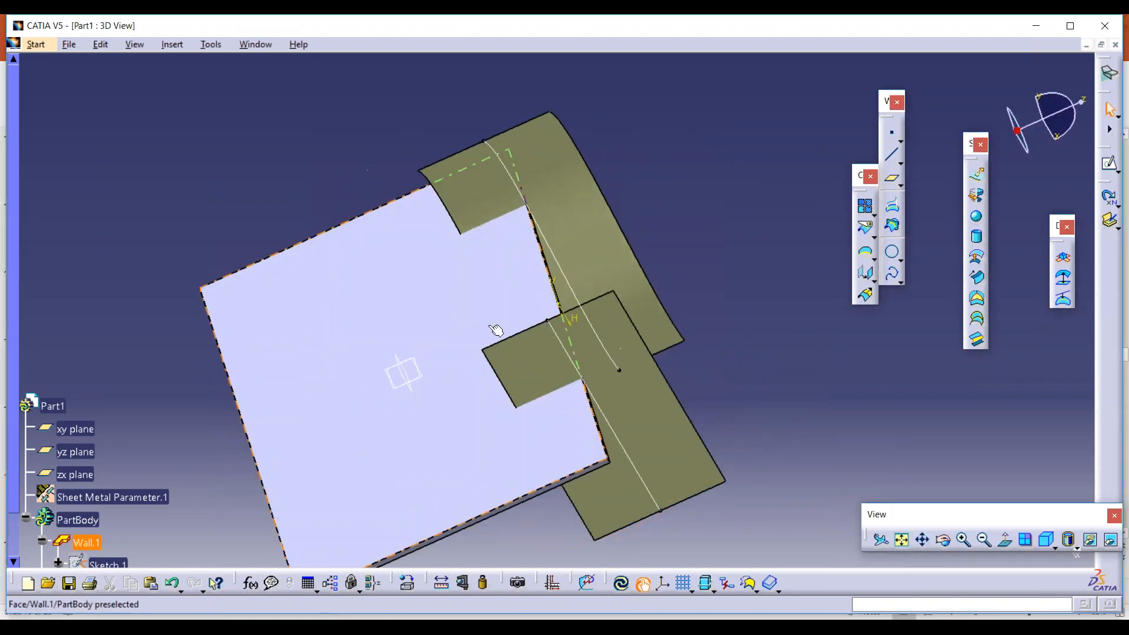
Step: Switch to the Generative Sheetmetal Design workbench
{"action": "left_click", "coordinate": [36, 45]}
{"action": "mouse_move", "coordinate": [73, 81]}
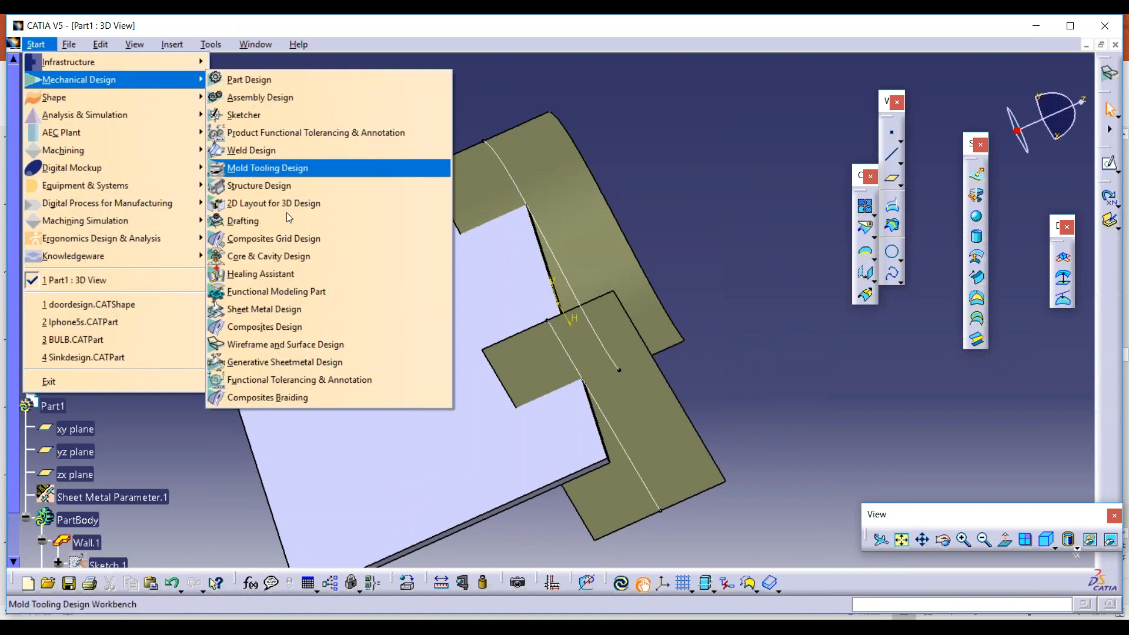
{"action": "left_click", "coordinate": [309, 361]}
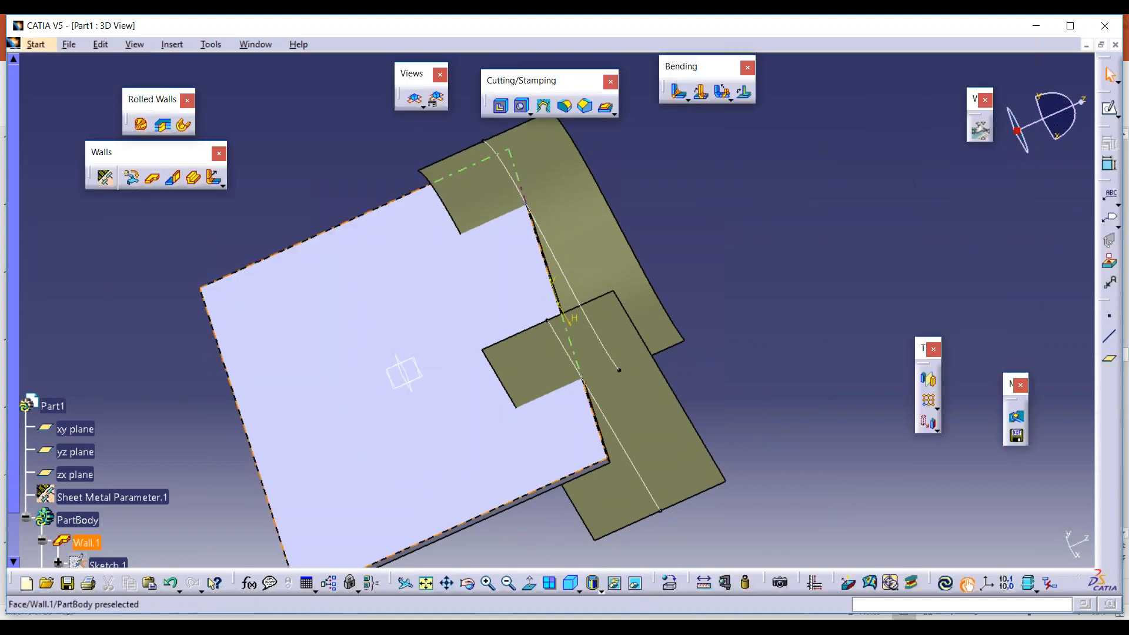
Step: Start a Wall On Edge on the plate edge that both extruded surfaces cross
{"action": "left_click", "coordinate": [172, 177]}
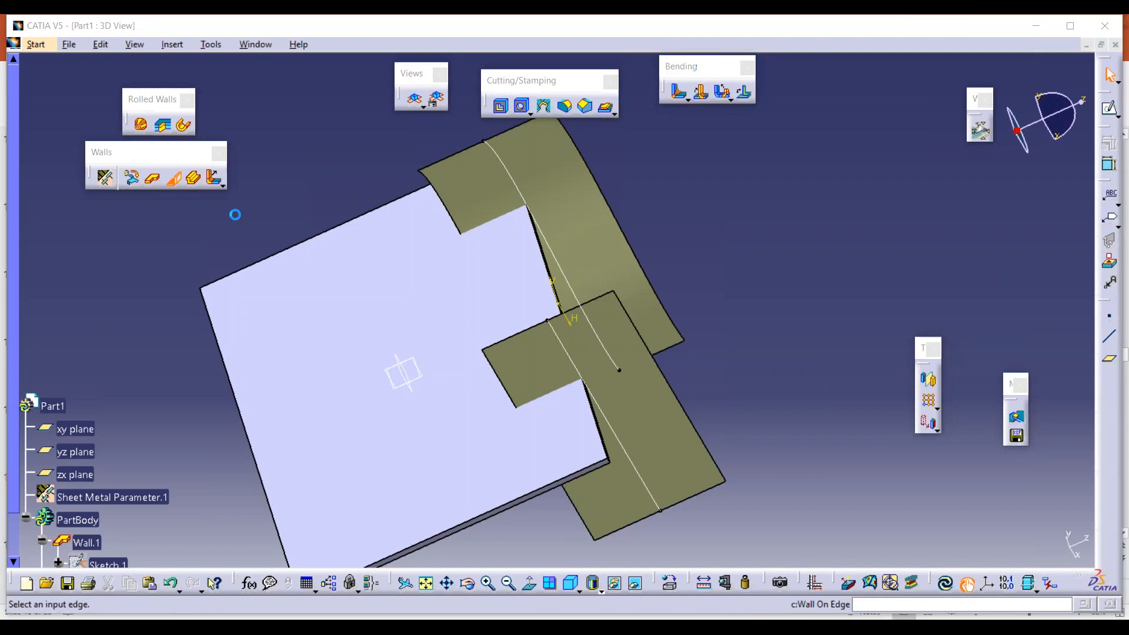
{"action": "left_click_drag", "start_coordinate": [763, 184], "coordinate": [898, 164]}
{"action": "middle_click_drag", "start_coordinate": [647, 227], "coordinate": [559, 245]}
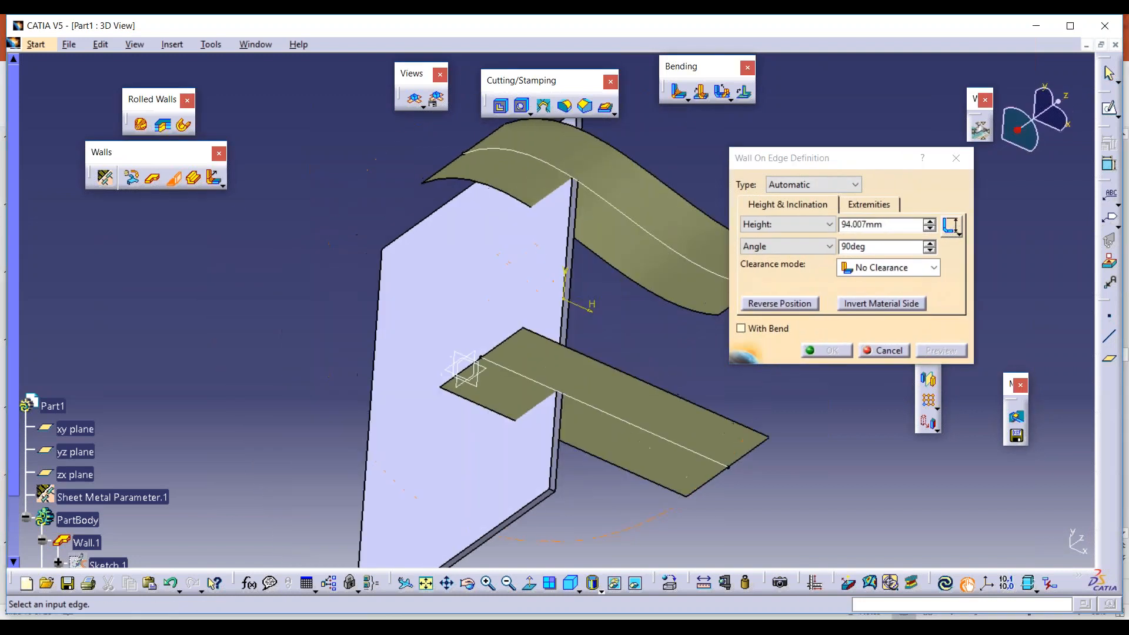
{"action": "left_click", "coordinate": [561, 247]}
{"action": "middle_click_drag", "start_coordinate": [529, 296], "coordinate": [541, 385]}
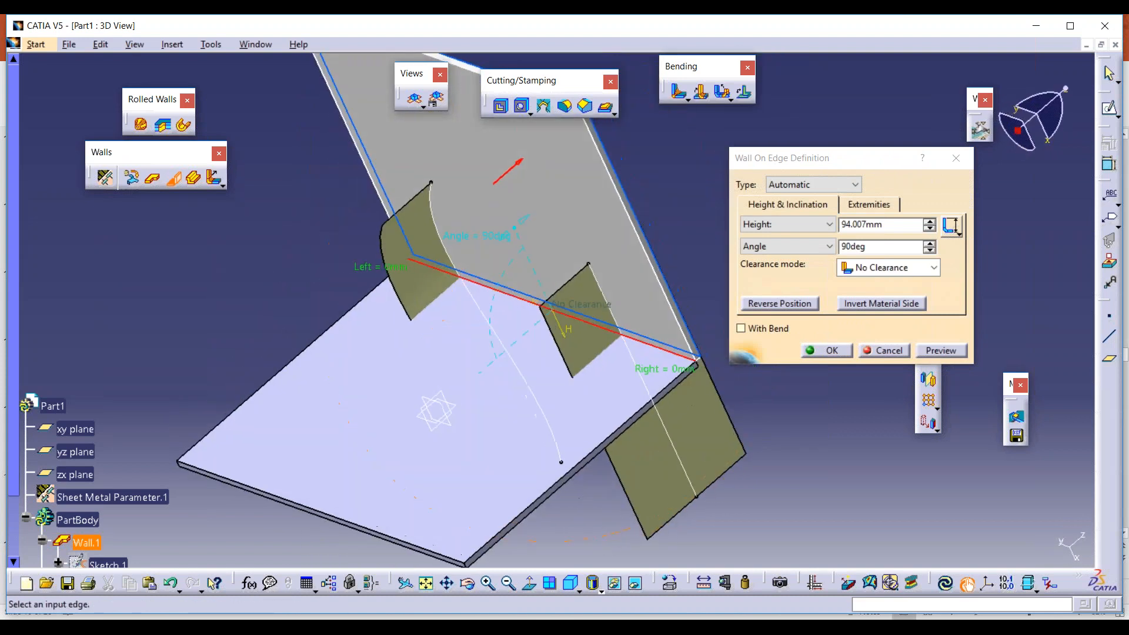
Step: Try limiting the wall's extremities with the flat surface's face as left limit and the curved surface as right limit
{"action": "left_click", "coordinate": [868, 204]}
{"action": "left_click", "coordinate": [588, 297]}
{"action": "middle_click_drag", "start_coordinate": [538, 317], "coordinate": [582, 324]}
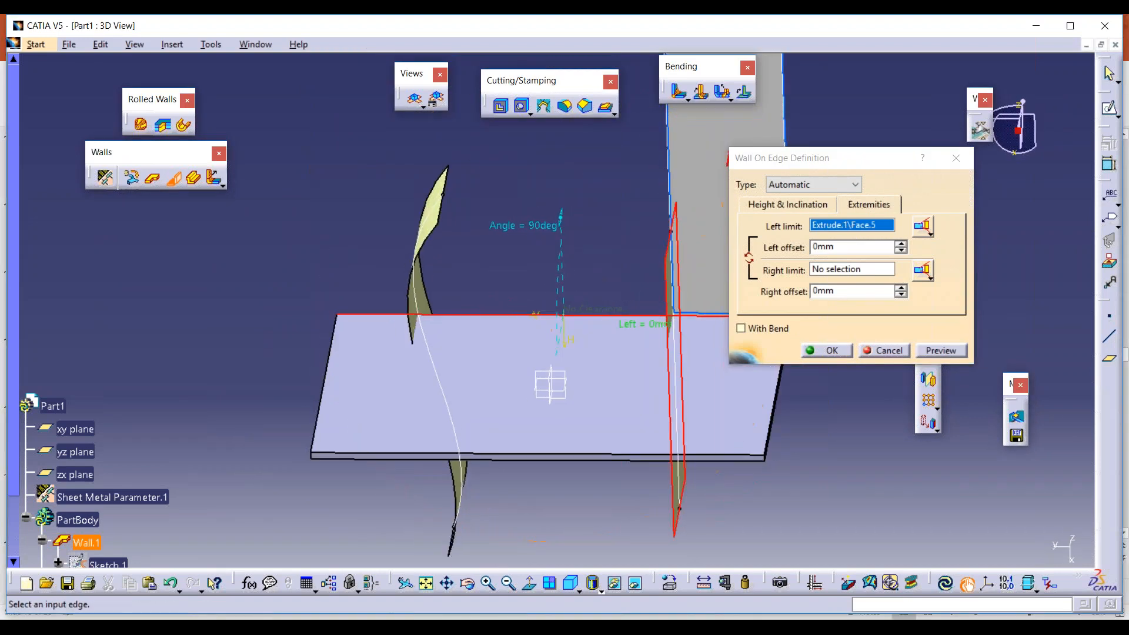
{"action": "left_click", "coordinate": [838, 269]}
{"action": "left_click", "coordinate": [421, 288]}
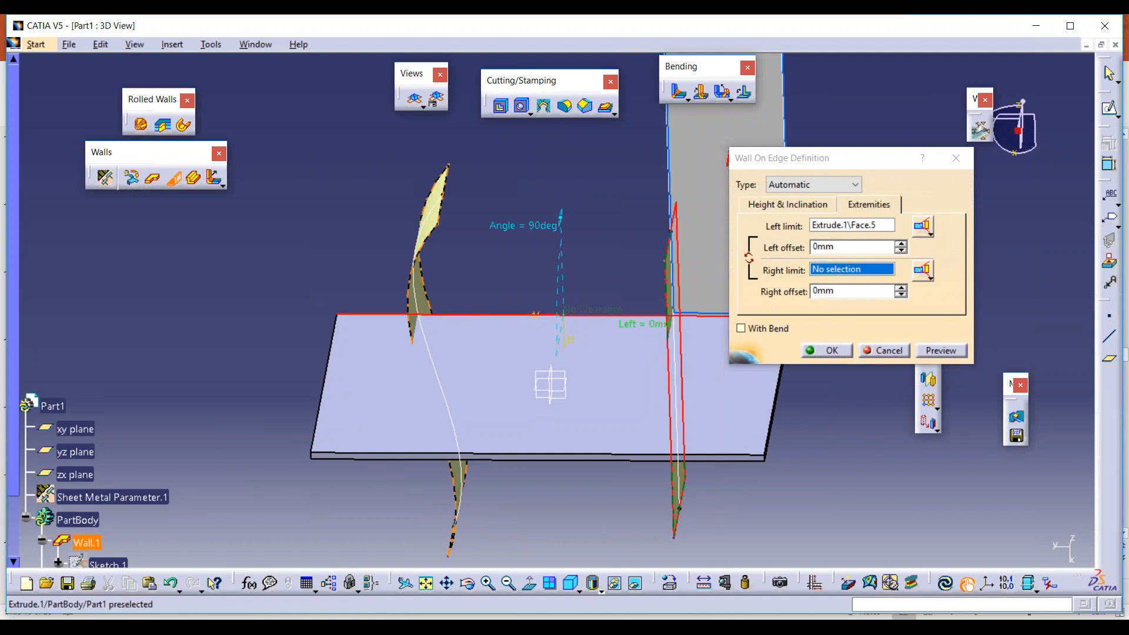
Step: Try the curved surface as the wall's left limit, and clear both the left and right limit selections
{"action": "left_click", "coordinate": [853, 227]}
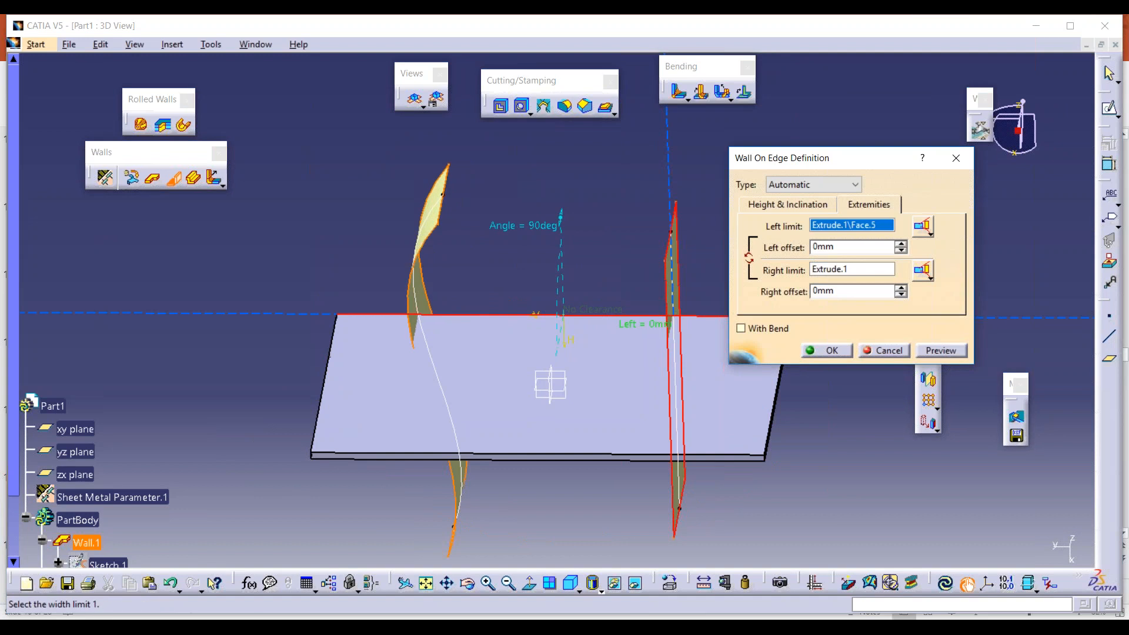
{"action": "left_click", "coordinate": [428, 294]}
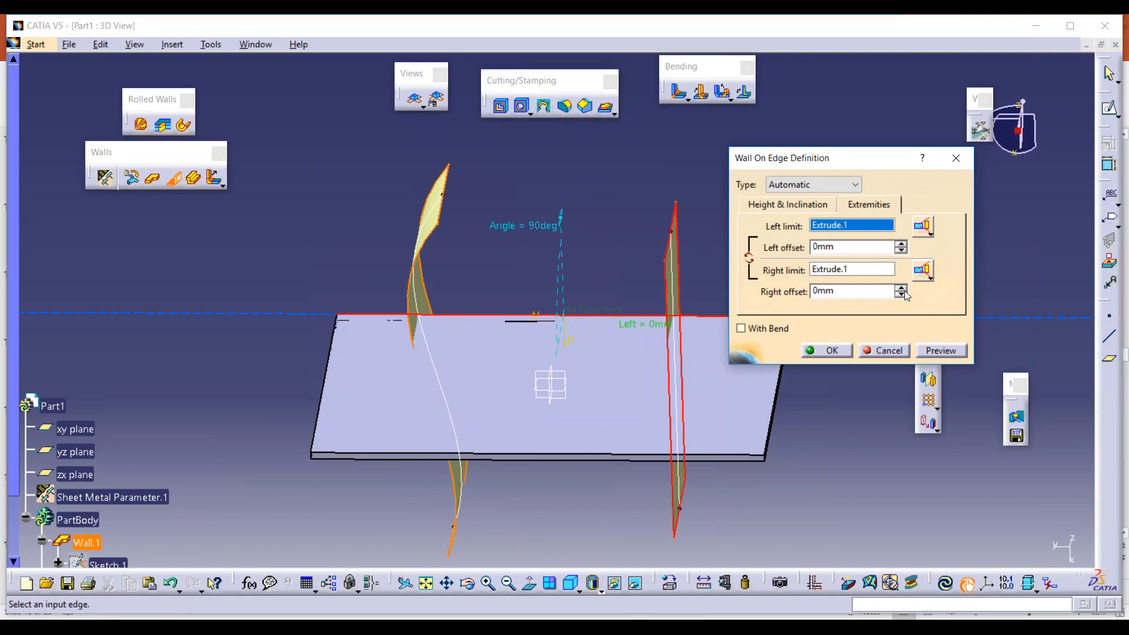
{"action": "left_click", "coordinate": [846, 270]}
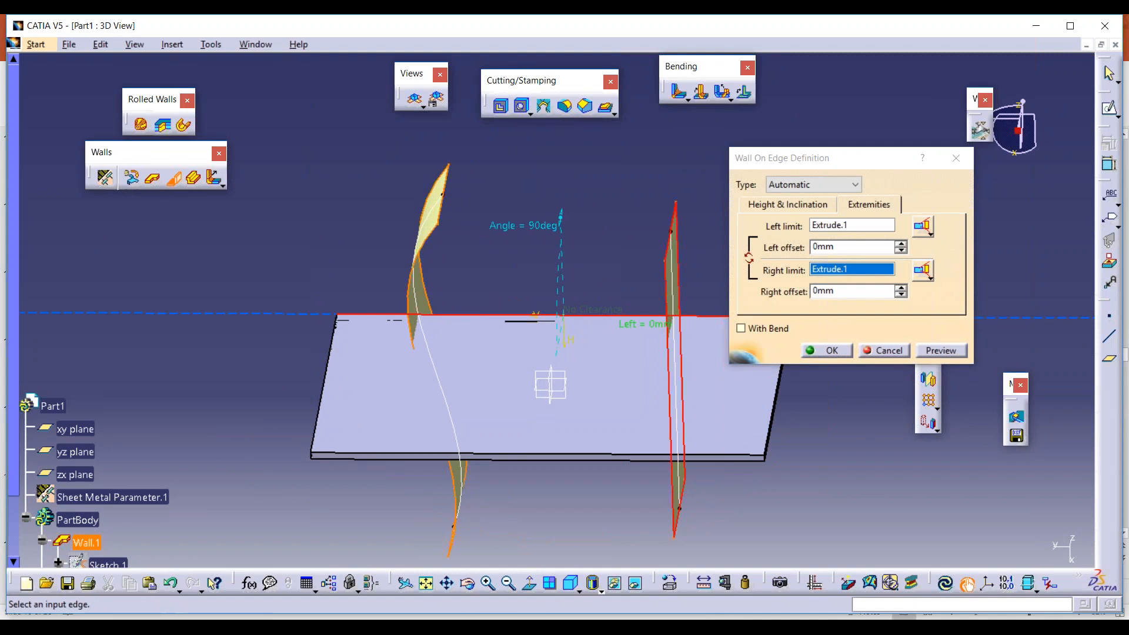
{"action": "left_click", "coordinate": [853, 225]}
{"action": "right_click", "coordinate": [858, 226]}
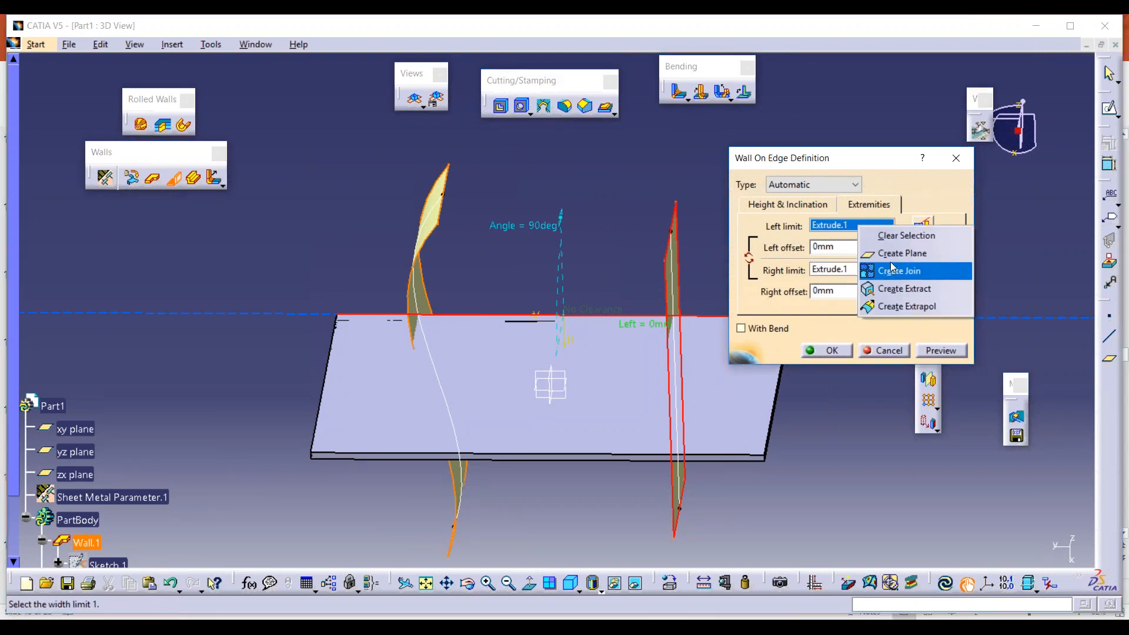
{"action": "left_click", "coordinate": [900, 236]}
{"action": "right_click", "coordinate": [846, 268]}
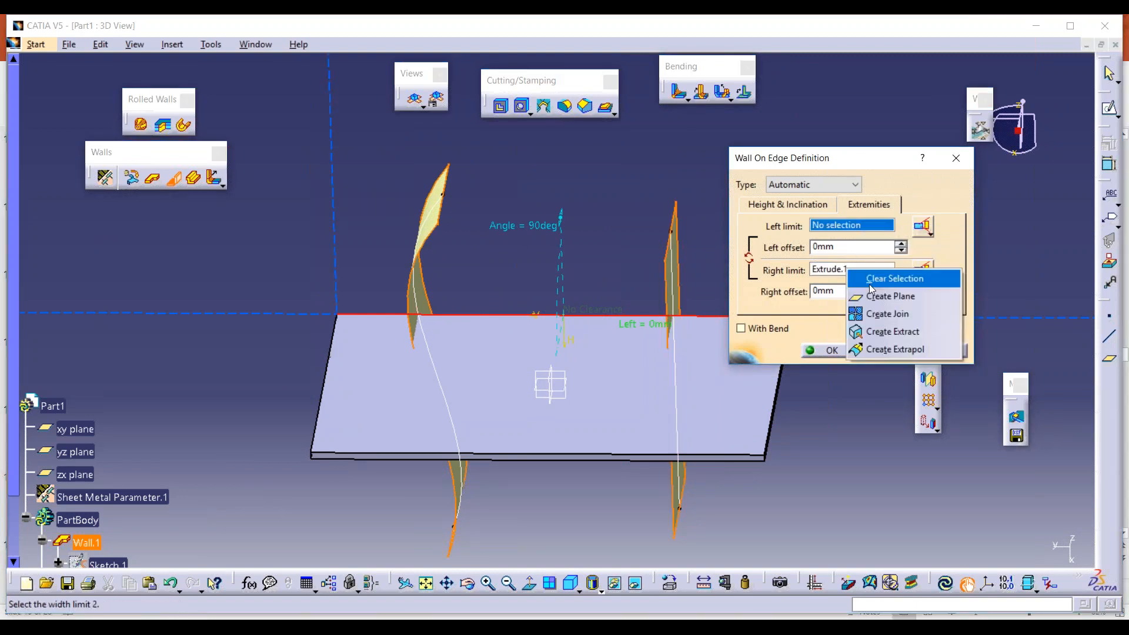
{"action": "left_click", "coordinate": [865, 279]}
Step: Try the curved surface as the wall's only right limit, and clear that selection
{"action": "middle_click_drag", "start_coordinate": [335, 309], "coordinate": [436, 303]}
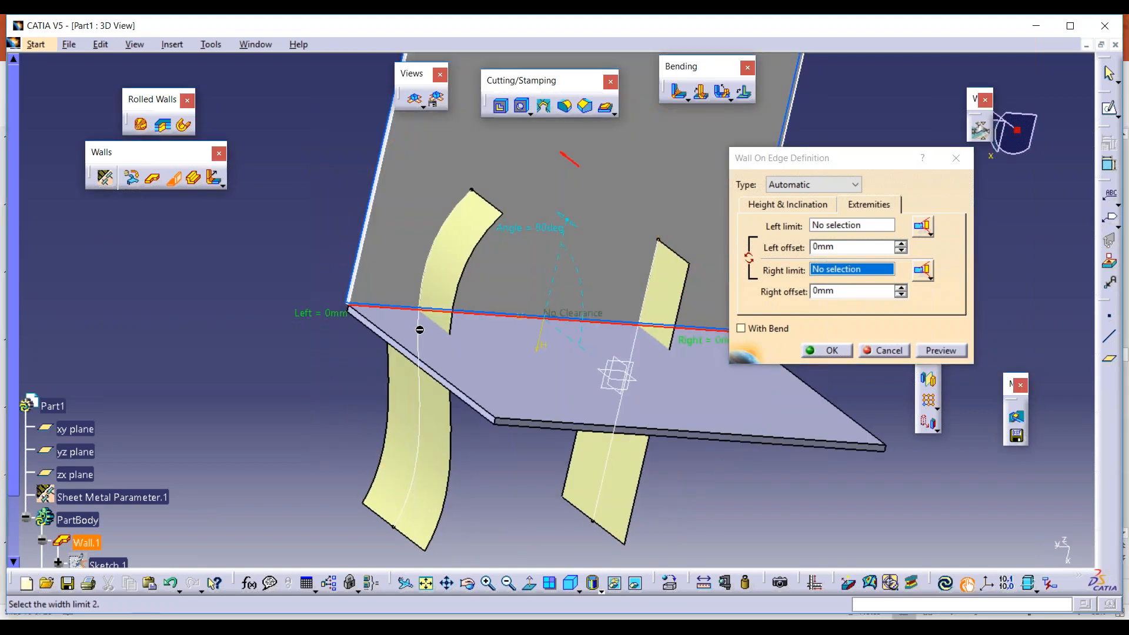
{"action": "left_click", "coordinate": [464, 289]}
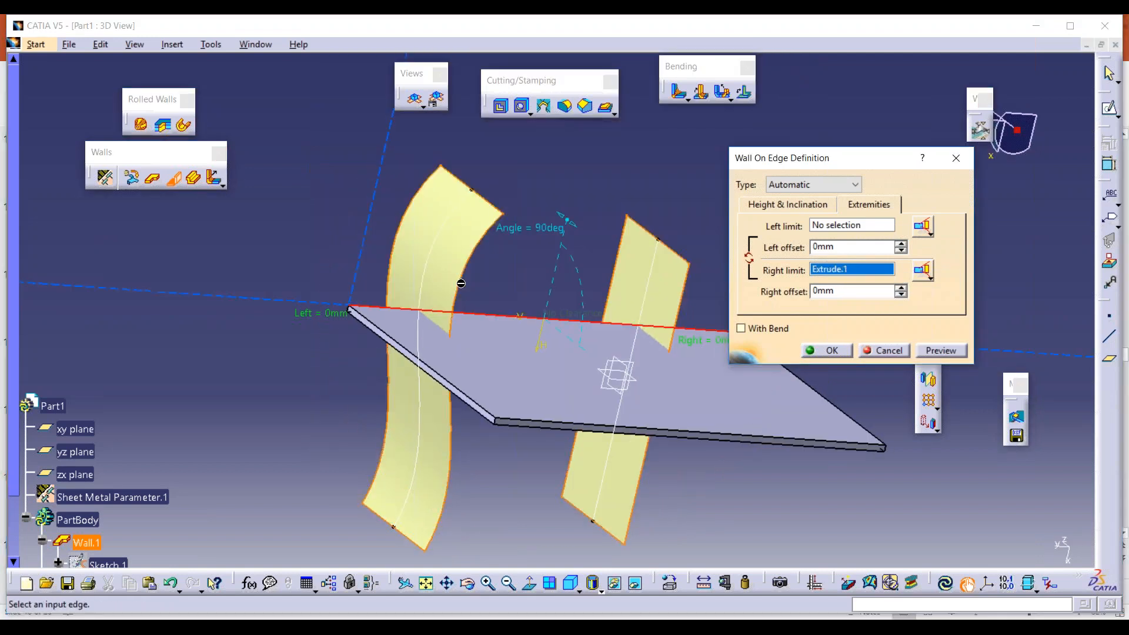
{"action": "middle_click_drag", "start_coordinate": [561, 277], "coordinate": [517, 283]}
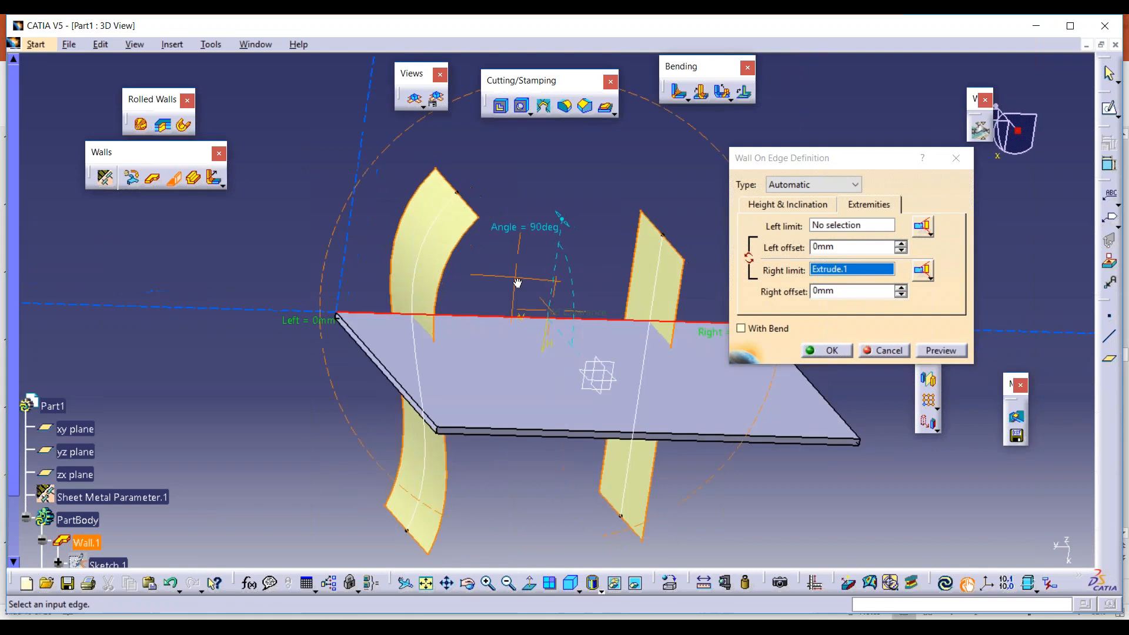
{"action": "right_click", "coordinate": [828, 270]}
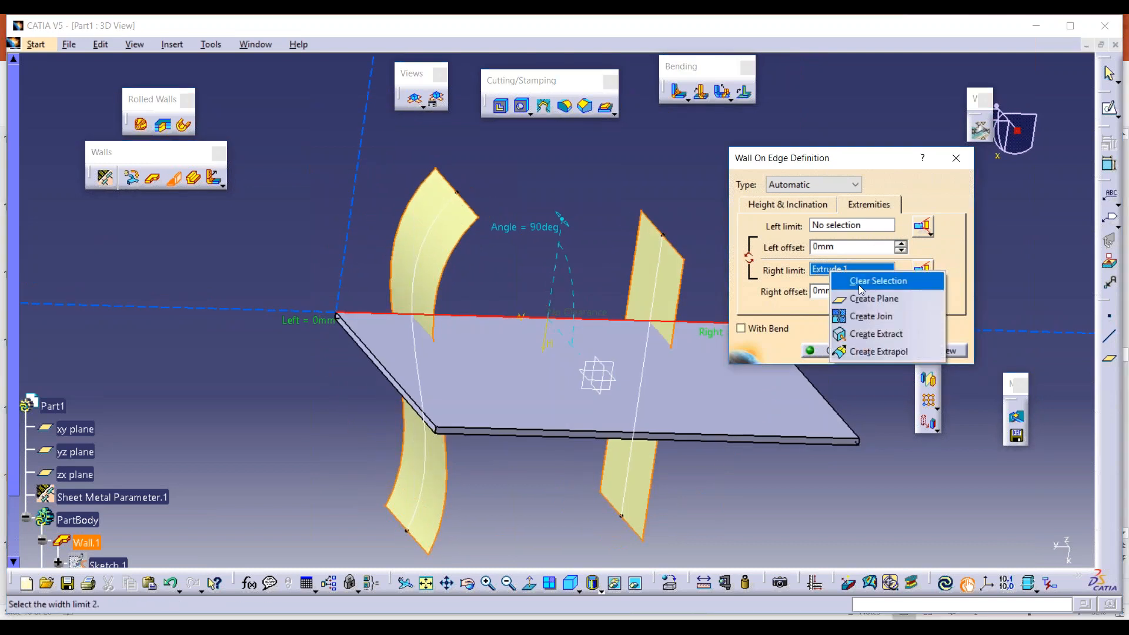
{"action": "left_click", "coordinate": [856, 281]}
Step: Try the flat surface's face as the wall's left limit, and close the definition without creating the wall
{"action": "left_click", "coordinate": [851, 225]}
{"action": "left_click", "coordinate": [672, 293]}
{"action": "middle_click_drag", "start_coordinate": [675, 285], "coordinate": [588, 307]}
{"action": "middle_click_drag", "start_coordinate": [453, 273], "coordinate": [574, 300]}
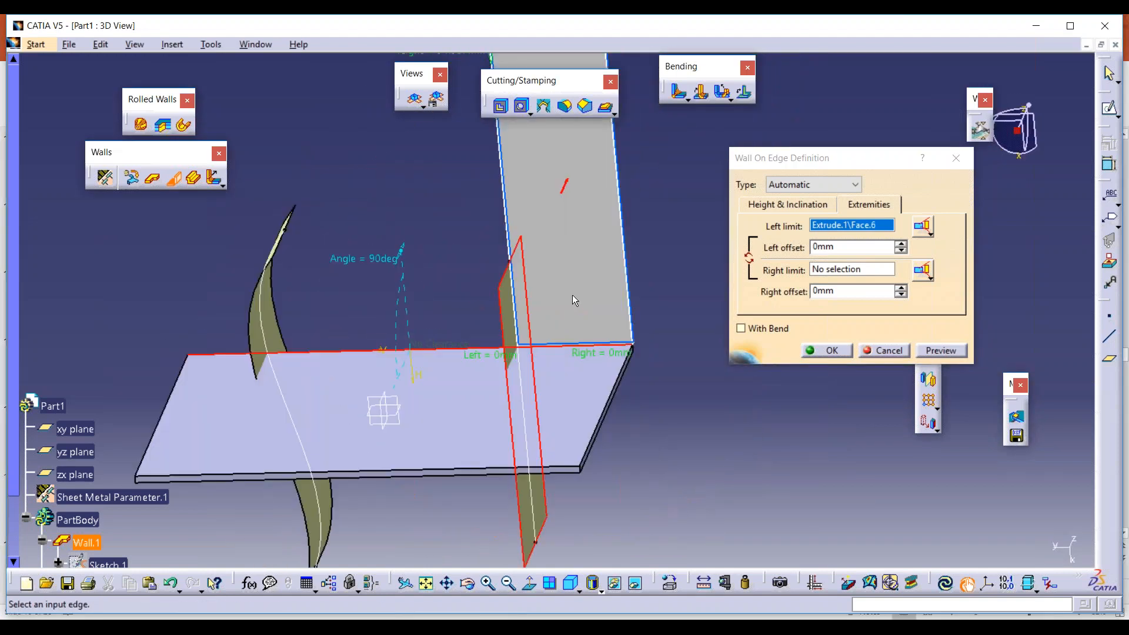
{"action": "left_click", "coordinate": [955, 165]}
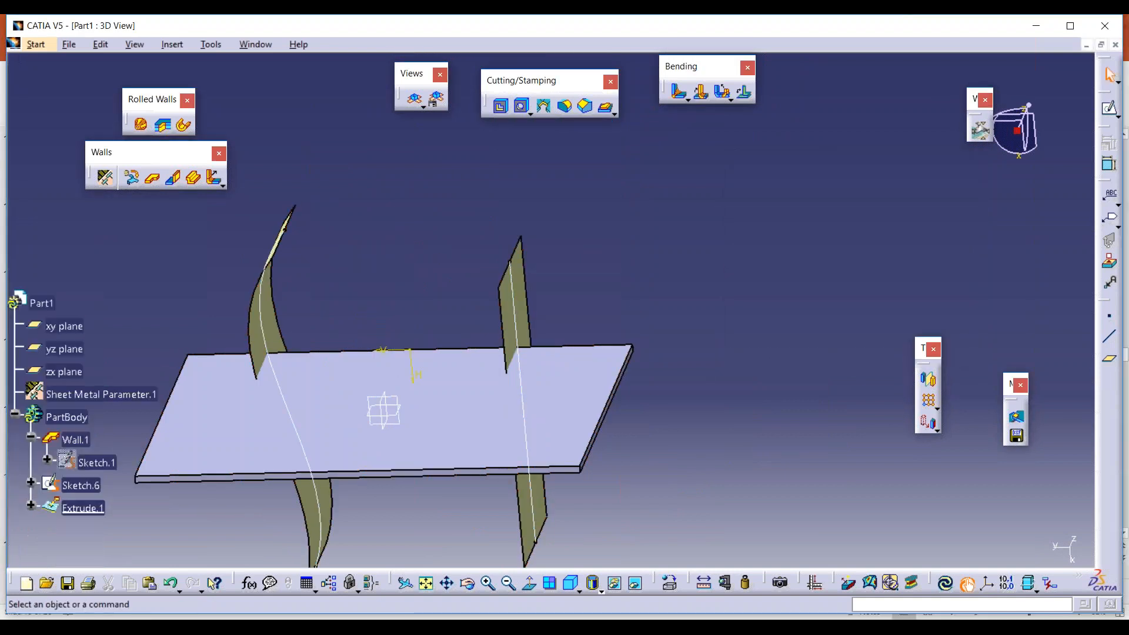
Step: Examine the extruded surface in the specification tree, expanding it to view its limits
{"action": "left_click", "coordinate": [31, 505]}
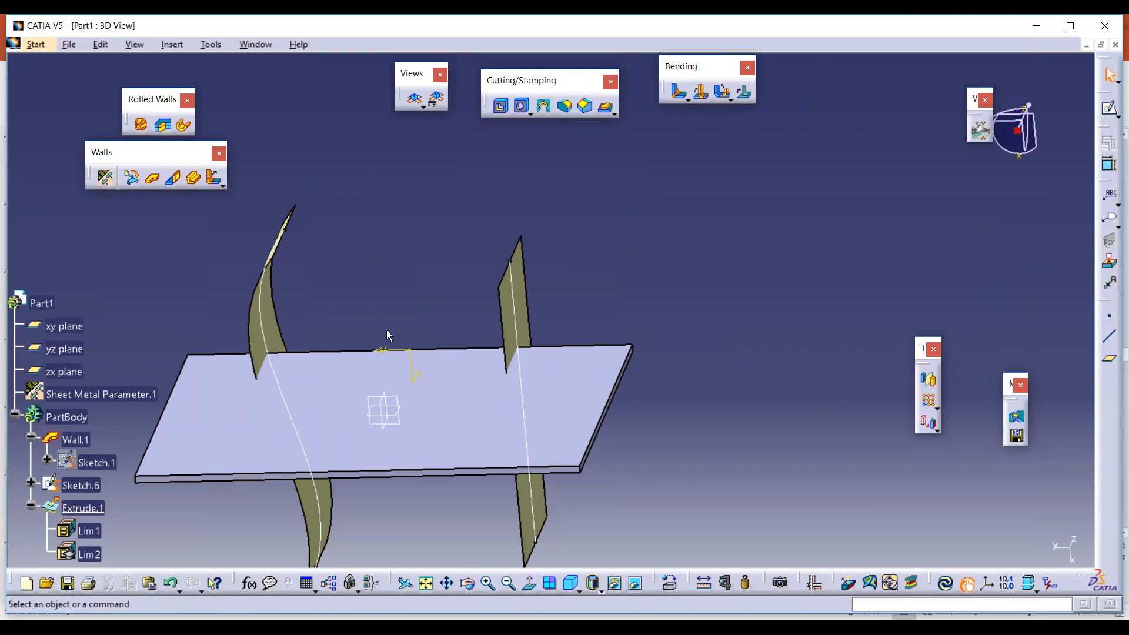
{"action": "double_click", "coordinate": [82, 507]}
{"action": "left_click", "coordinate": [301, 321]}
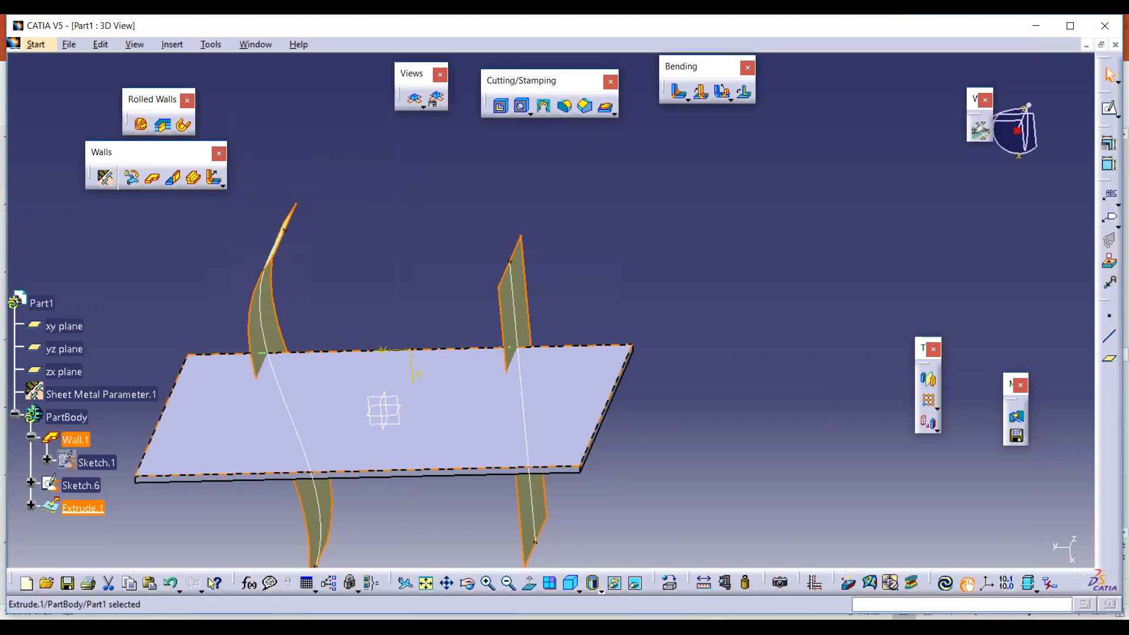
{"action": "left_click", "coordinate": [31, 506]}
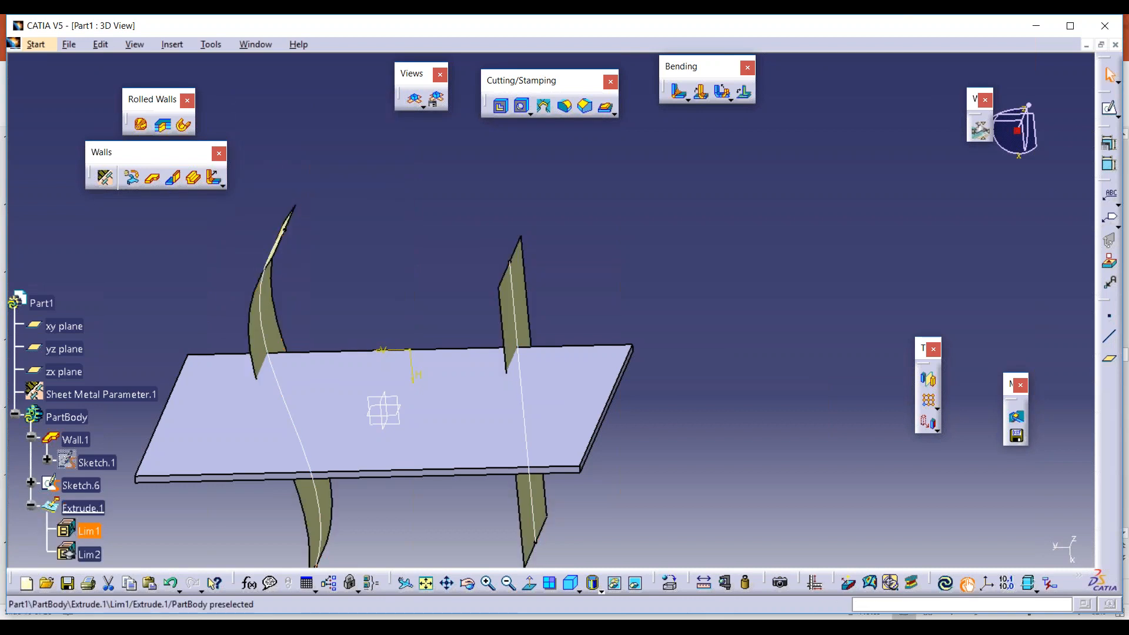
Step: Delete the spline from the sketch behind the extruded surfaces and update the part
{"action": "left_click", "coordinate": [80, 485]}
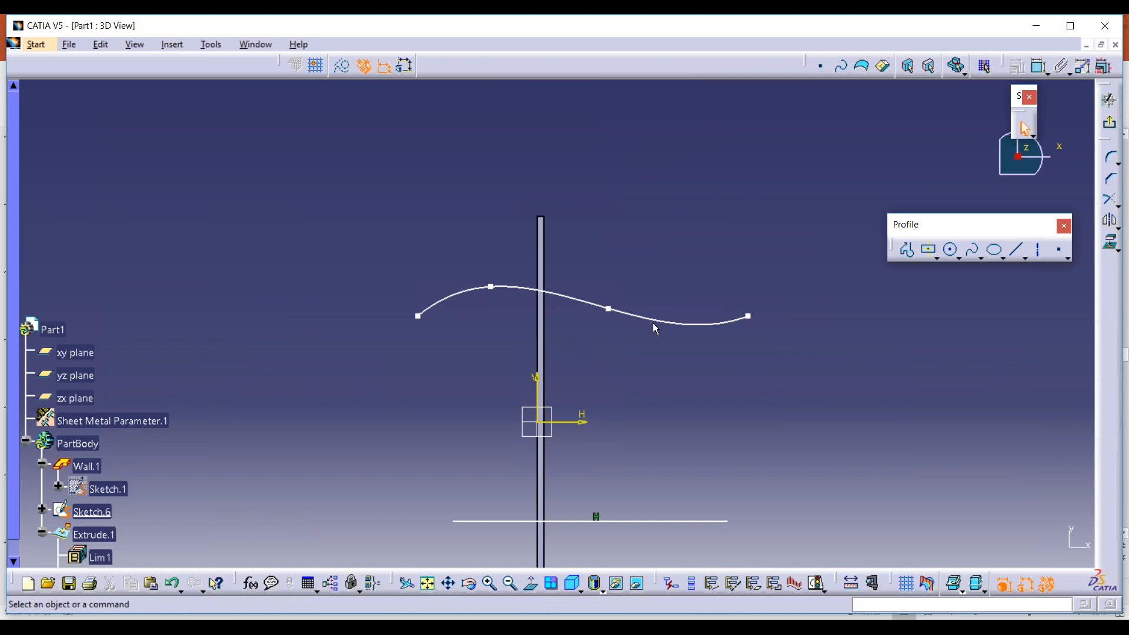
{"action": "left_click", "coordinate": [653, 323]}
{"action": "key", "text": "Delete"}
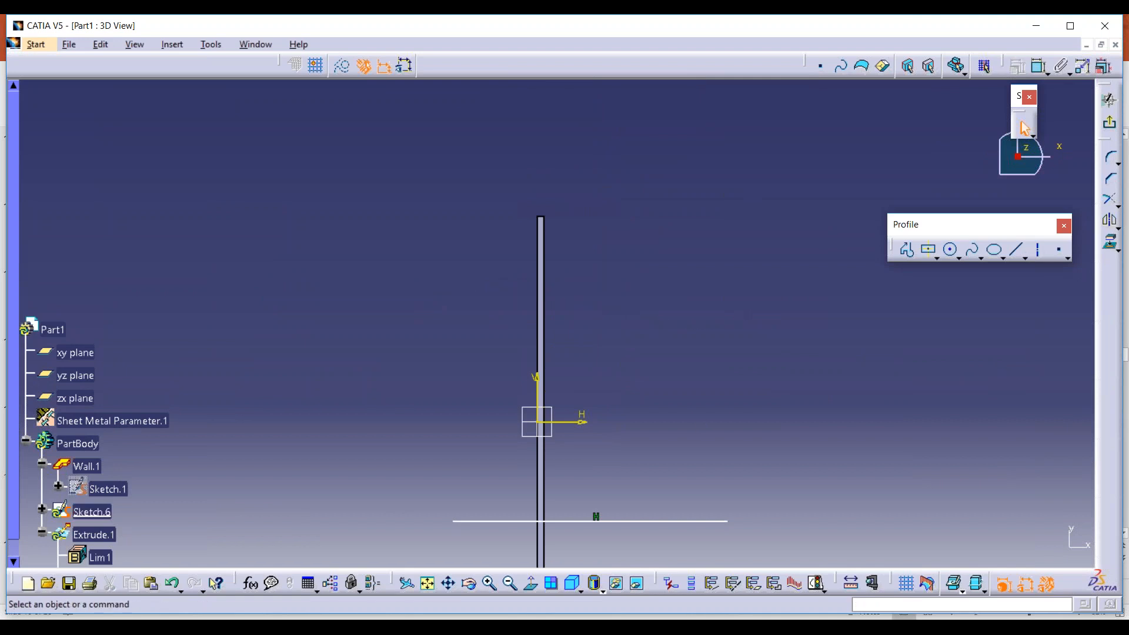
{"action": "left_click", "coordinate": [1109, 100]}
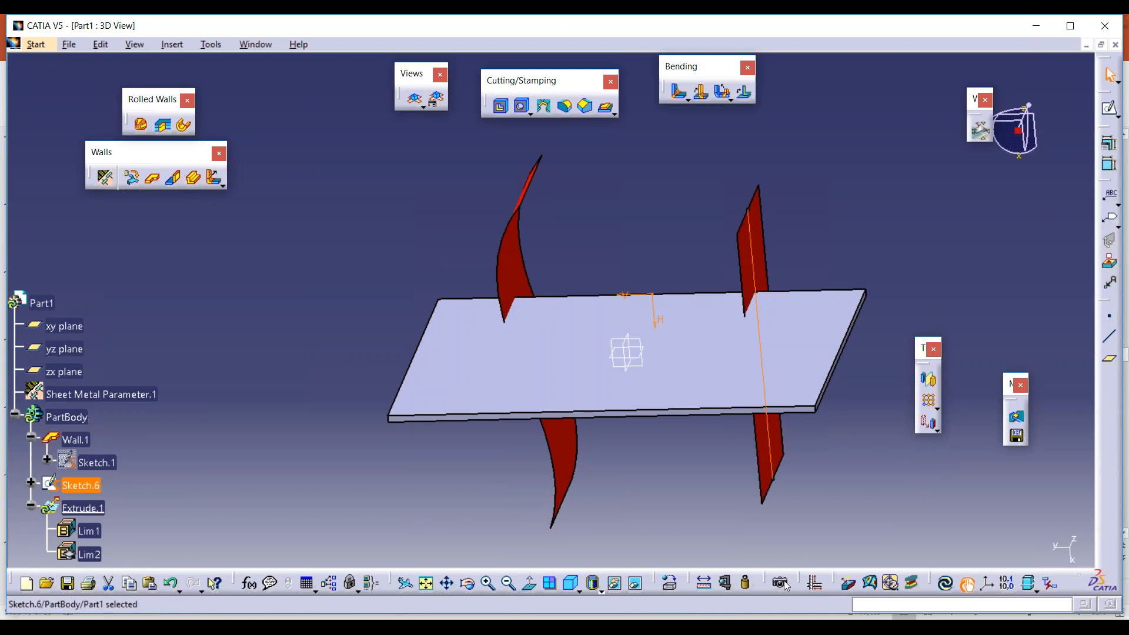
{"action": "left_click", "coordinate": [941, 582]}
{"action": "left_click", "coordinate": [612, 247]}
{"action": "middle_click_drag", "start_coordinate": [618, 247], "coordinate": [588, 257]}
Step: Switch to the Wireframe and Surface Design workbench and start a sketch on the plate's thin edge face
{"action": "left_click", "coordinate": [47, 46]}
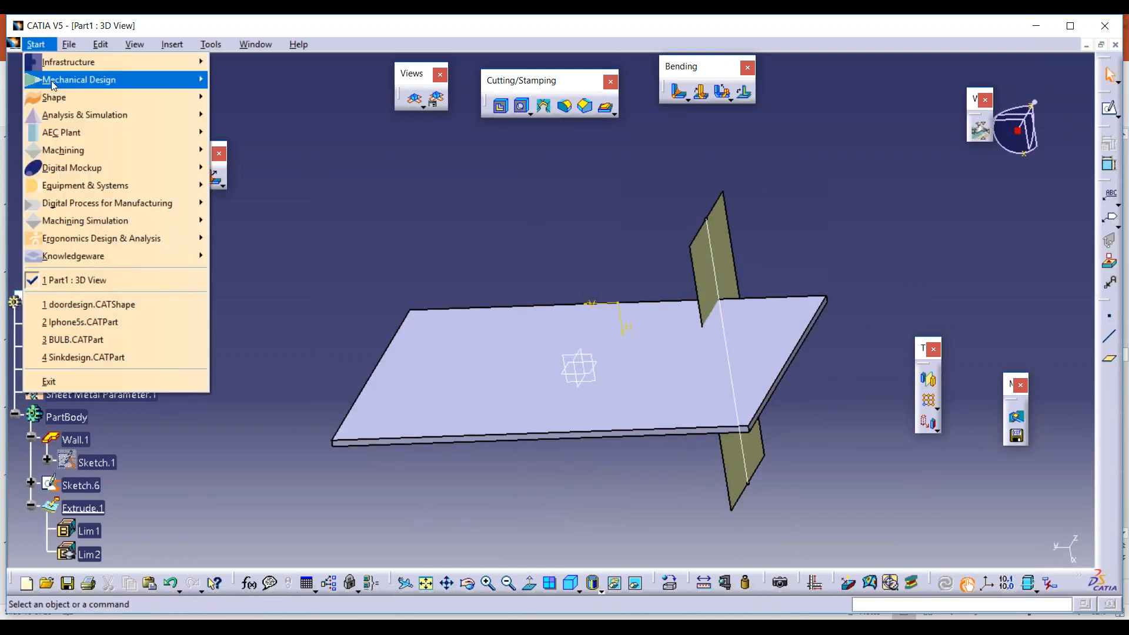
{"action": "mouse_move", "coordinate": [61, 85]}
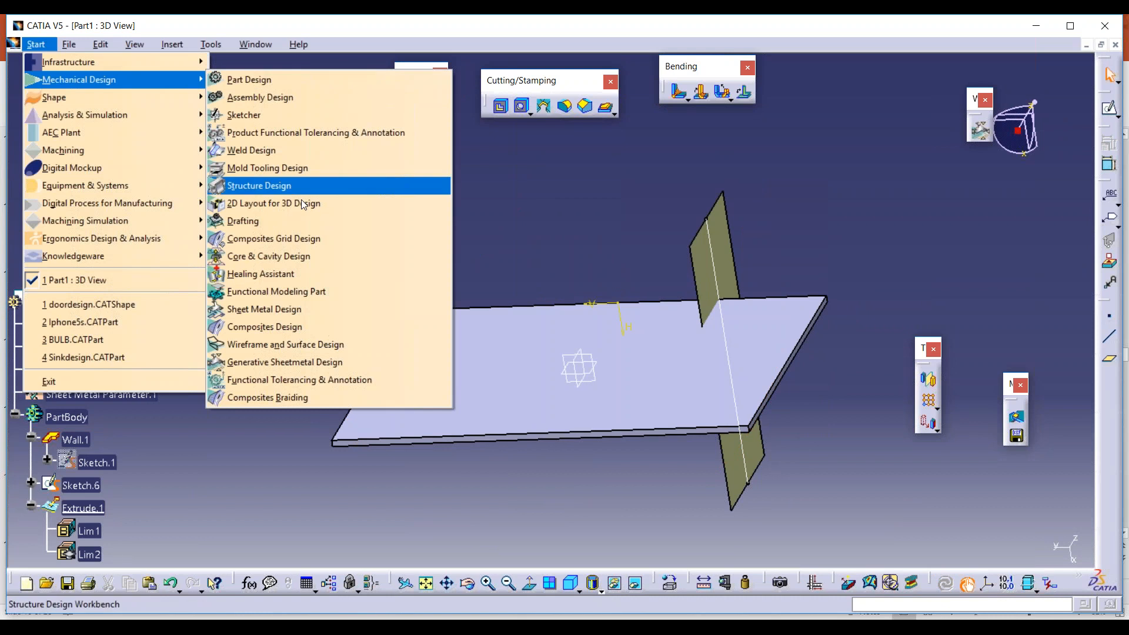
{"action": "left_click", "coordinate": [300, 344]}
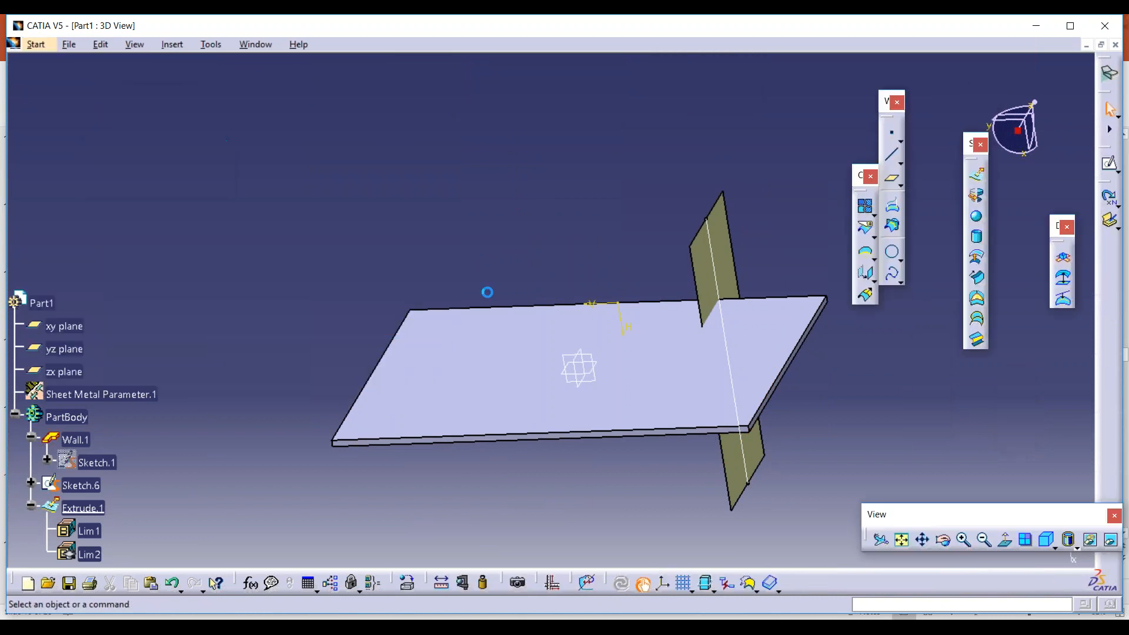
{"action": "middle_click_drag", "start_coordinate": [648, 315], "coordinate": [493, 418]}
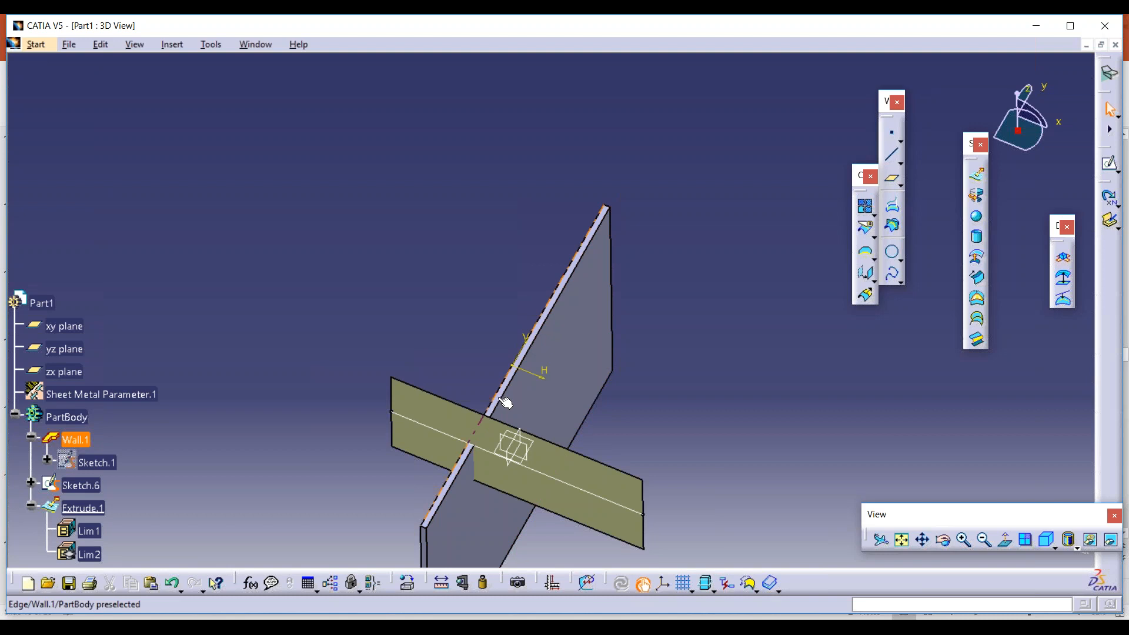
{"action": "middle_click_drag", "start_coordinate": [504, 401], "coordinate": [506, 396]}
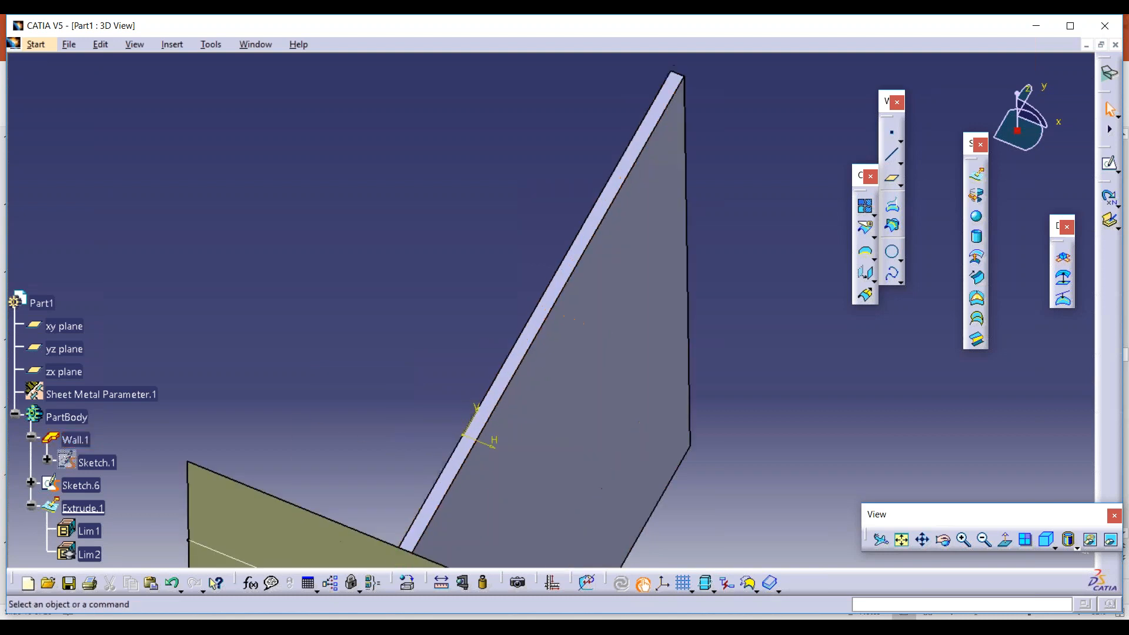
{"action": "left_click", "coordinate": [500, 391]}
{"action": "left_click", "coordinate": [1109, 163]}
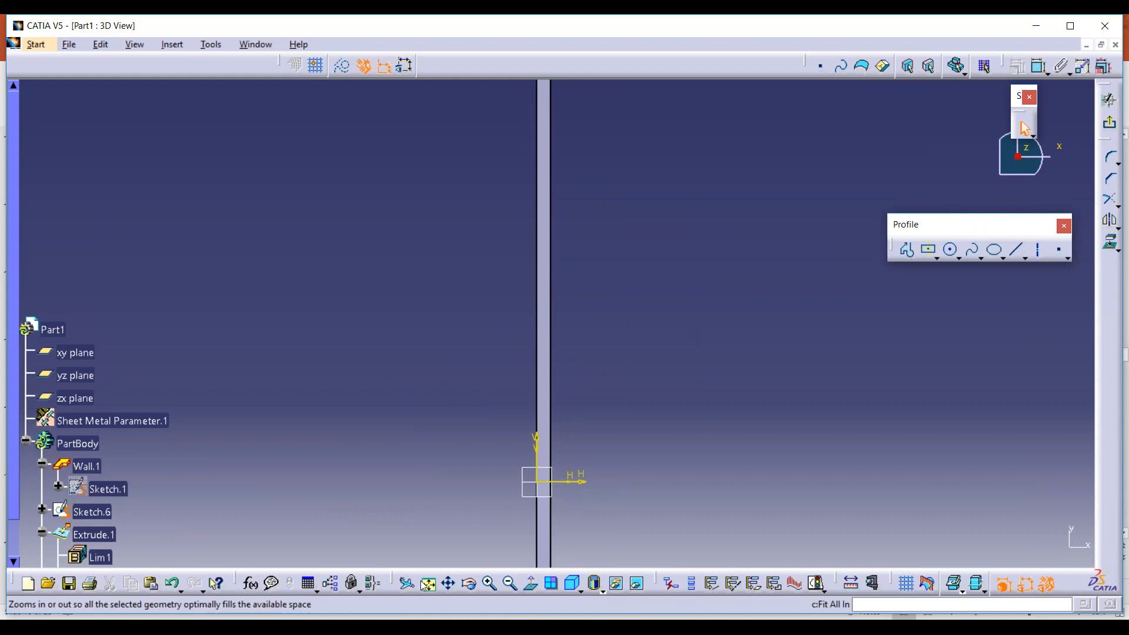
Step: Sketch a four-point spline crossing the plate's edge on the opposite side of the origin from the flat surface, and extrude it as a separate surface
{"action": "left_click", "coordinate": [425, 584]}
{"action": "left_click", "coordinate": [972, 249]}
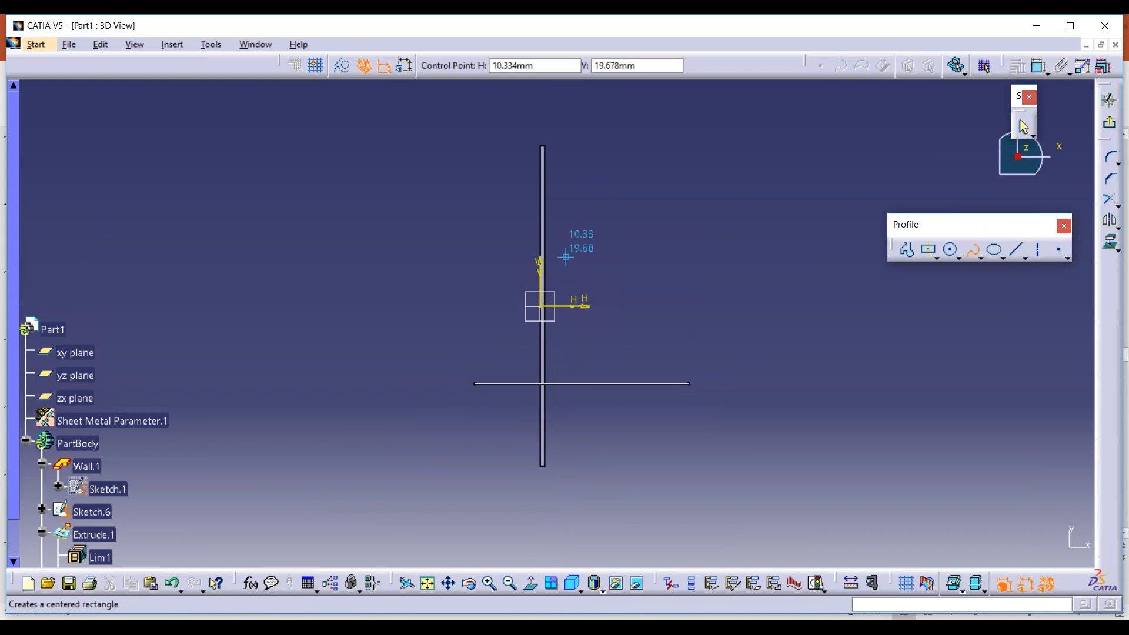
{"action": "left_click", "coordinate": [477, 218]}
{"action": "left_click", "coordinate": [541, 191]}
{"action": "left_click", "coordinate": [650, 209]}
{"action": "double_click", "coordinate": [676, 209]}
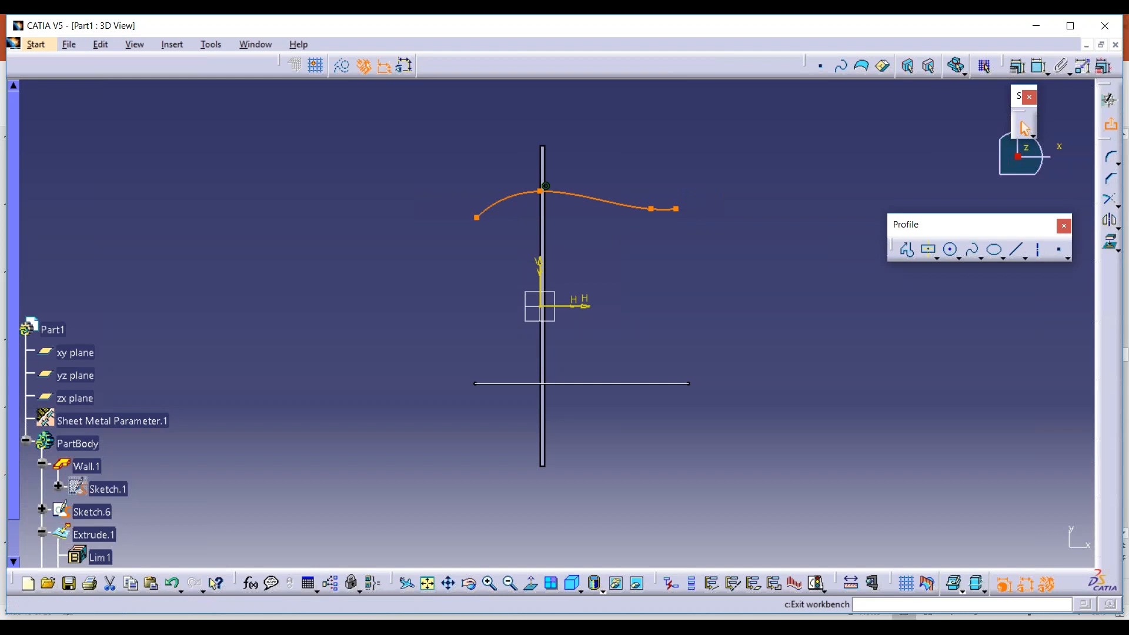
{"action": "left_click", "coordinate": [1116, 128]}
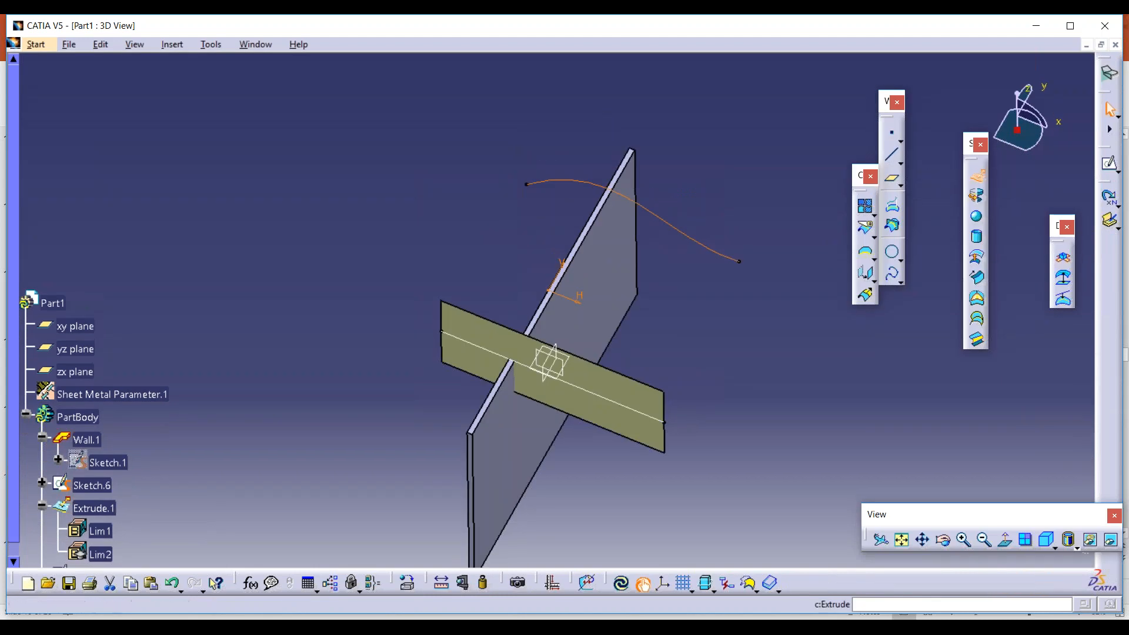
{"action": "left_click", "coordinate": [270, 317]}
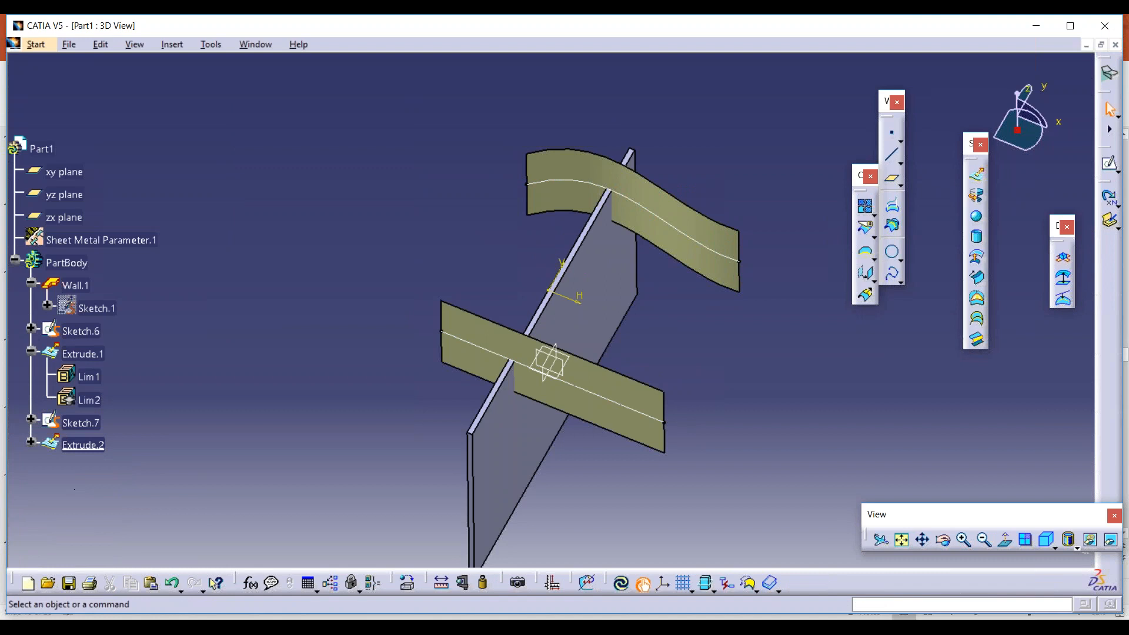
Step: Switch to the Generative Sheetmetal Design workbench and start a Wall On Edge on the plate edge crossed by both surfaces
{"action": "left_click", "coordinate": [47, 47]}
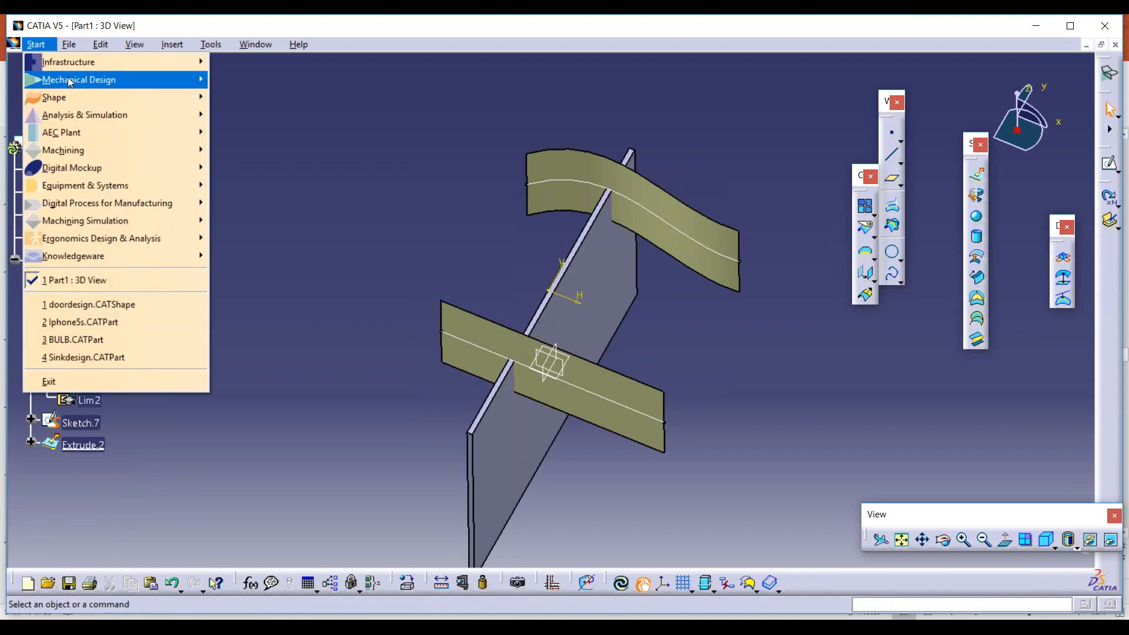
{"action": "mouse_move", "coordinate": [79, 79]}
{"action": "left_click", "coordinate": [306, 361]}
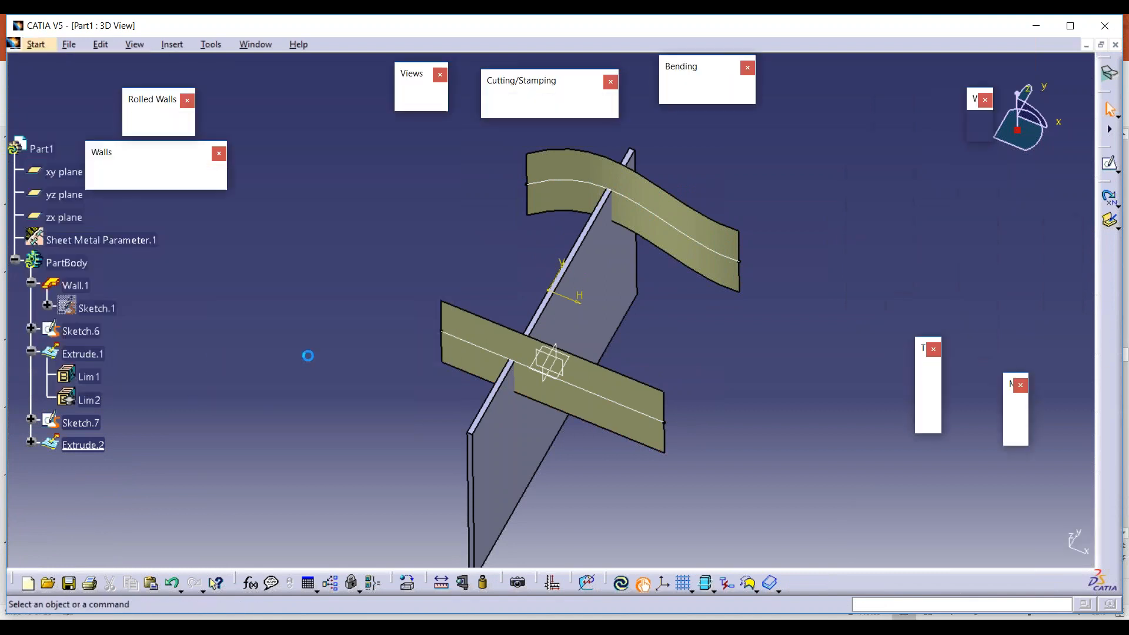
{"action": "middle_click_drag", "start_coordinate": [365, 294], "coordinate": [450, 247]}
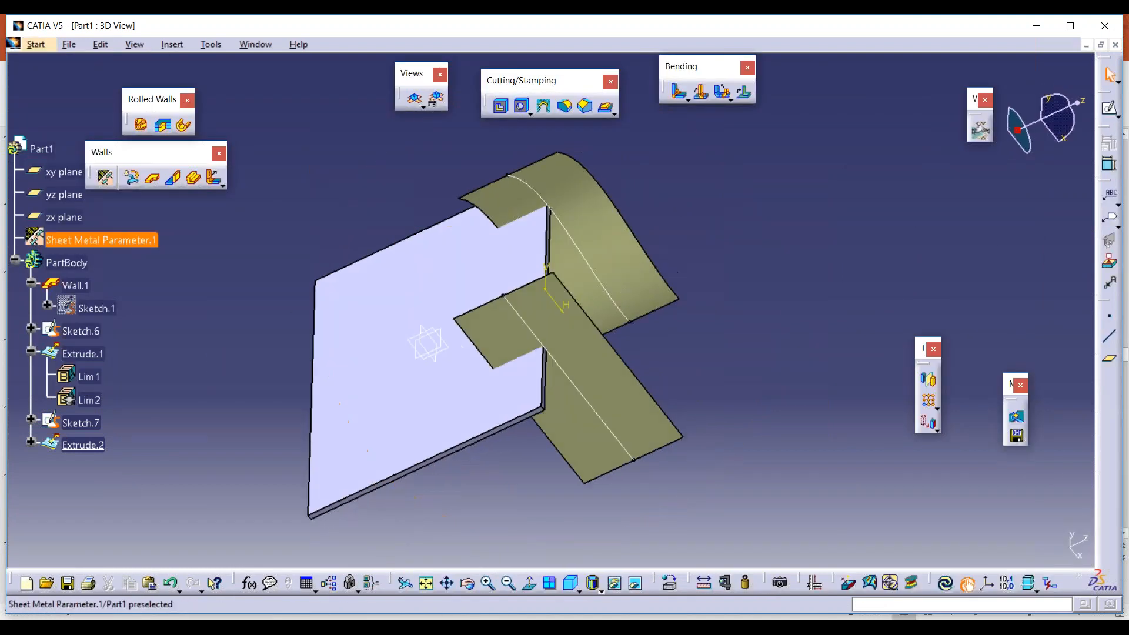
{"action": "left_click", "coordinate": [172, 177]}
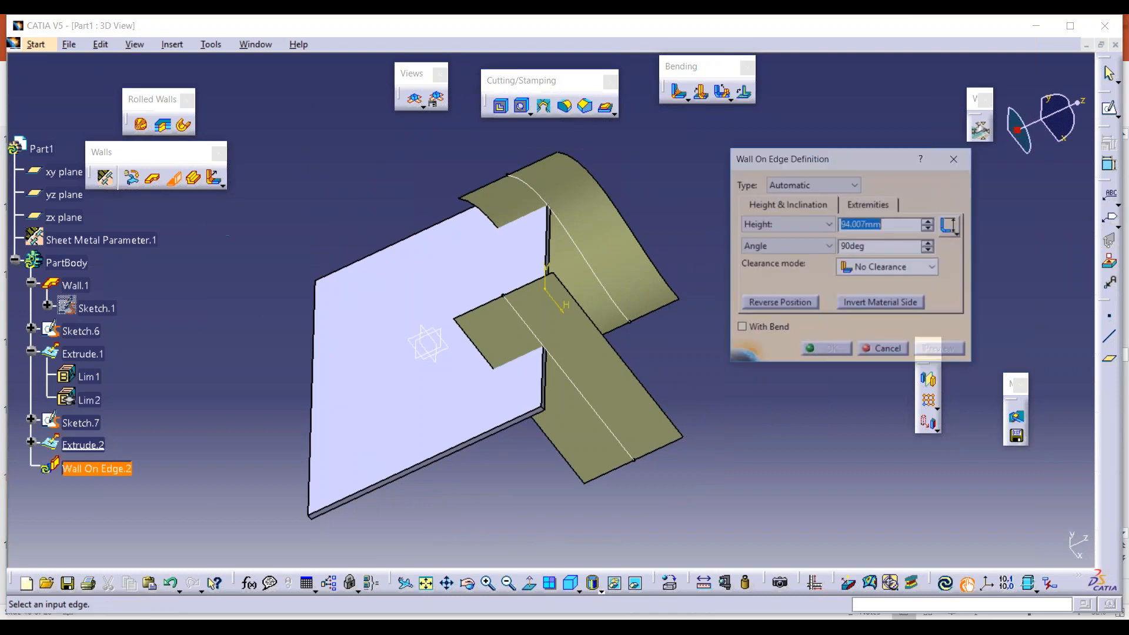
{"action": "left_click", "coordinate": [548, 244]}
{"action": "middle_click_drag", "start_coordinate": [413, 270], "coordinate": [509, 259]}
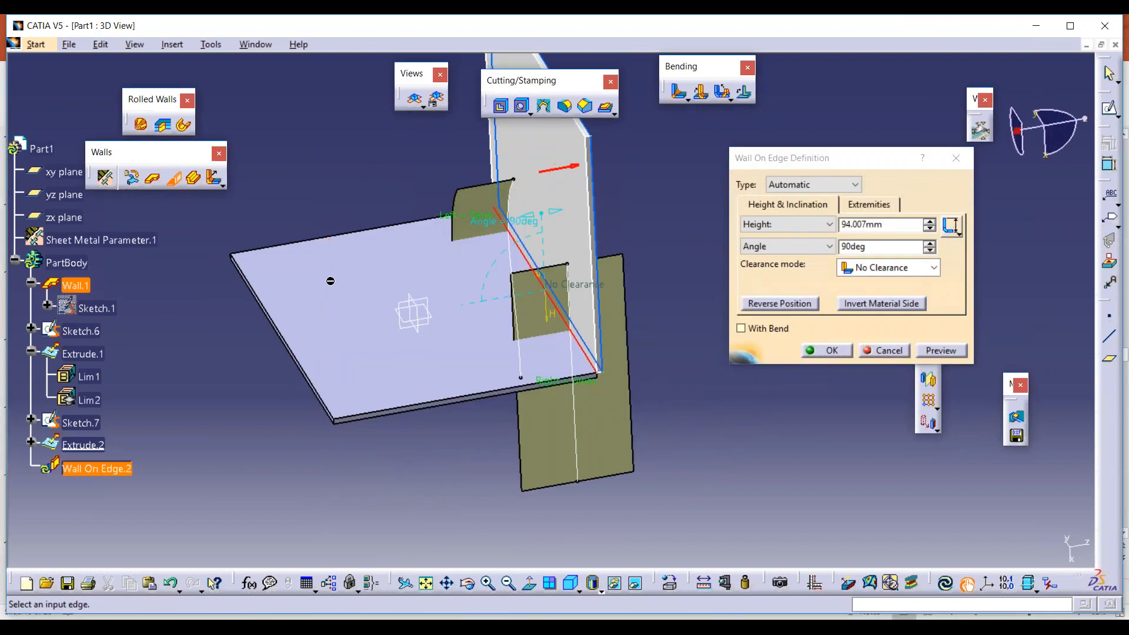
Step: Try the curved surface as the wall's left limit and the flat surface as its right limit
{"action": "left_click", "coordinate": [867, 205]}
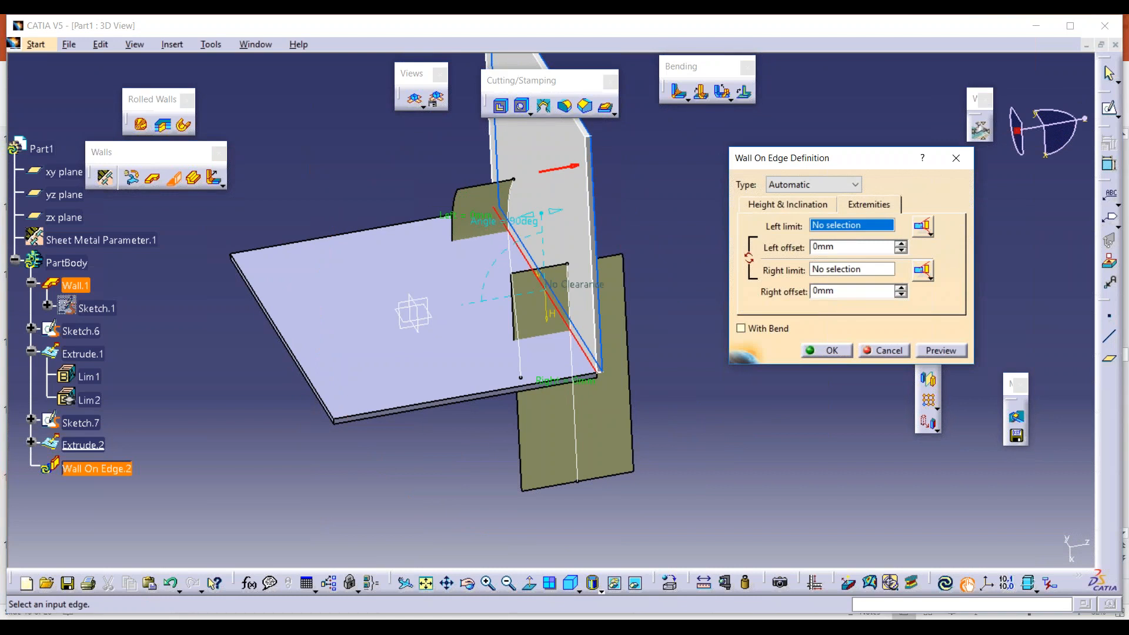
{"action": "left_click", "coordinate": [493, 204]}
{"action": "middle_click_drag", "start_coordinate": [506, 239], "coordinate": [565, 247]}
{"action": "scroll", "coordinate": [564, 247], "scroll_direction": "up", "scroll_amount": 1}
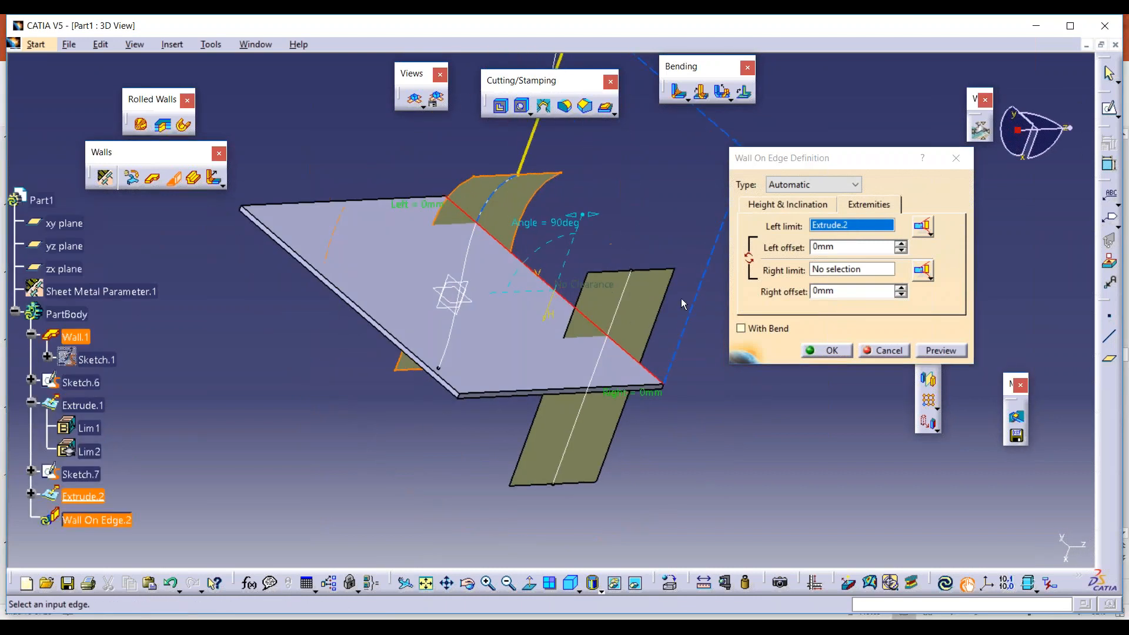
{"action": "left_click", "coordinate": [860, 271]}
{"action": "left_click", "coordinate": [647, 303]}
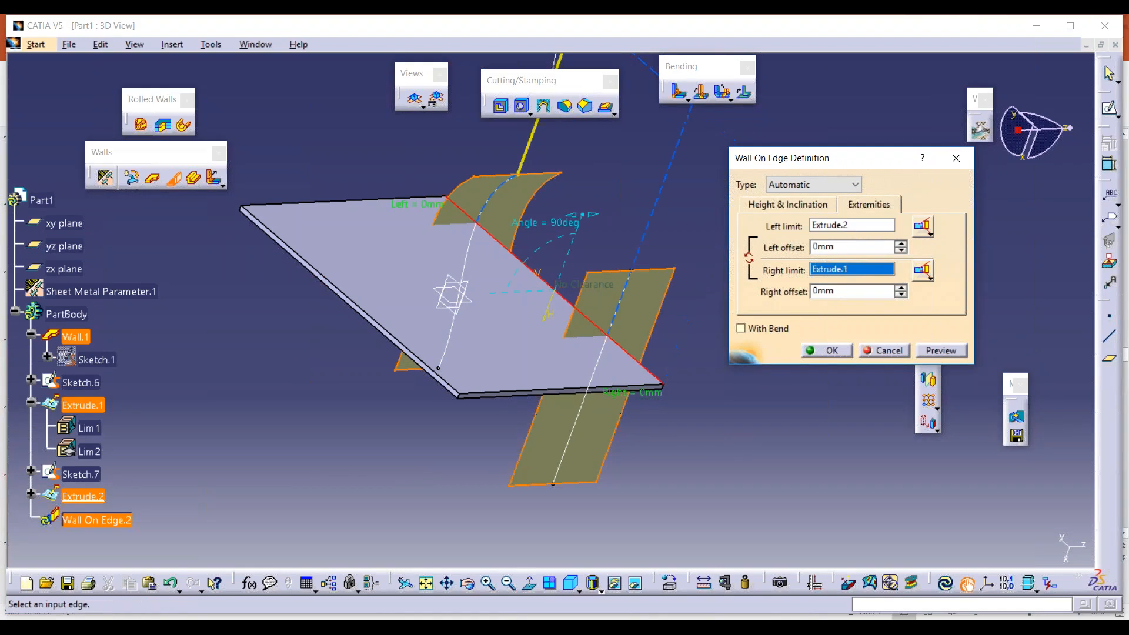
{"action": "middle_click_drag", "start_coordinate": [555, 249], "coordinate": [565, 369]}
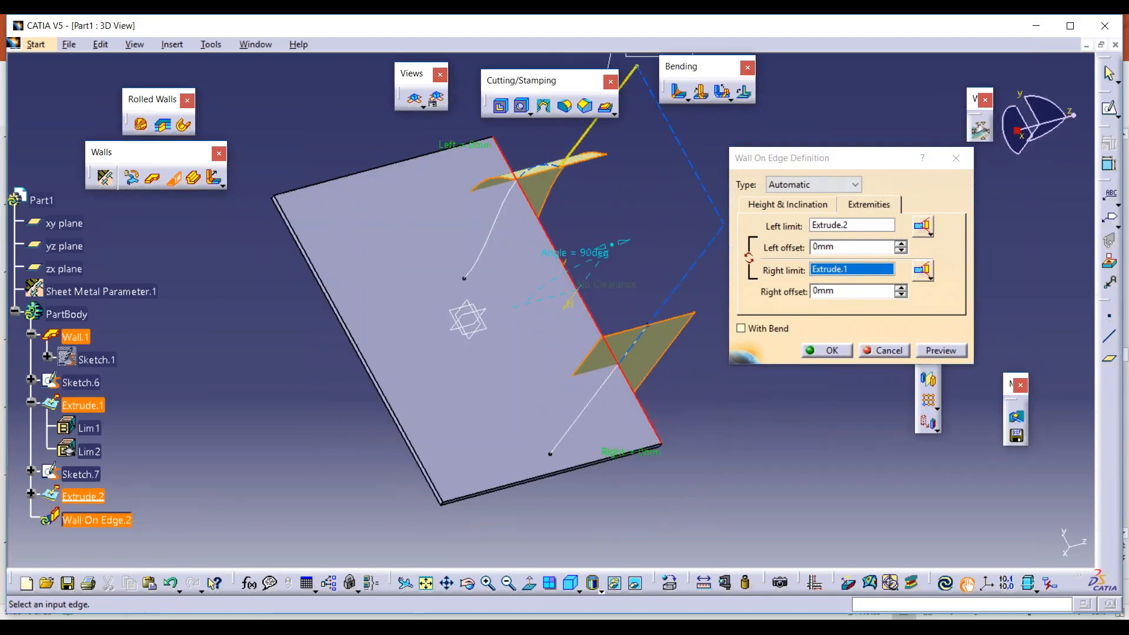
Step: Clear the wall's left and right limit selections
{"action": "double_click", "coordinate": [813, 248]}
{"action": "left_click", "coordinate": [845, 226]}
{"action": "right_click", "coordinate": [845, 225]}
{"action": "left_click", "coordinate": [888, 234]}
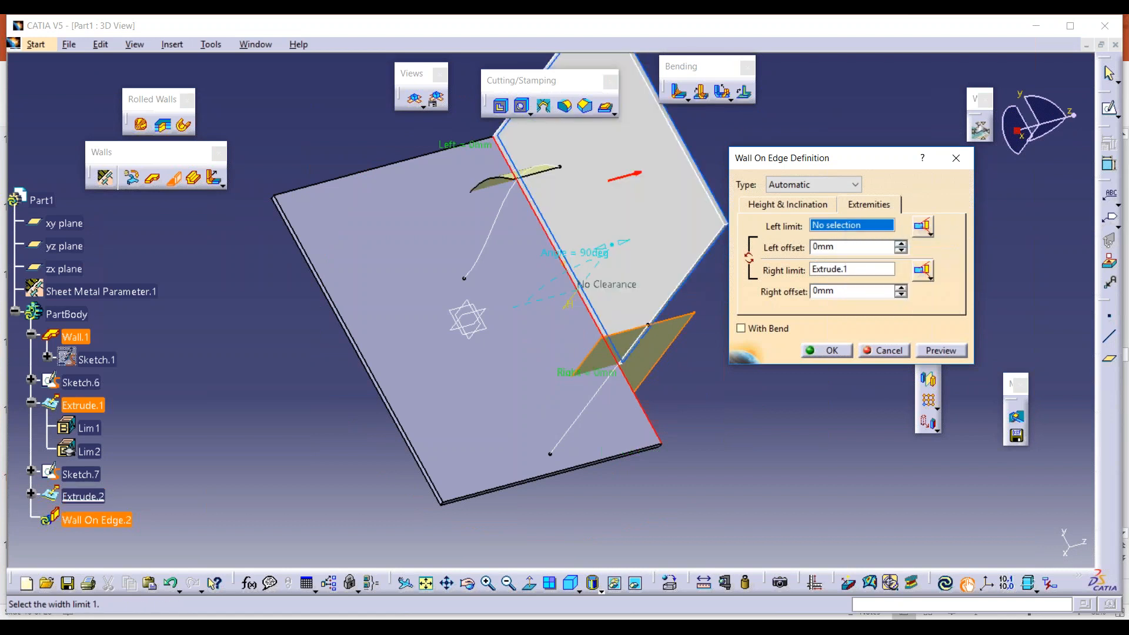
{"action": "left_click", "coordinate": [849, 270]}
{"action": "right_click", "coordinate": [850, 271]}
{"action": "left_click", "coordinate": [873, 283]}
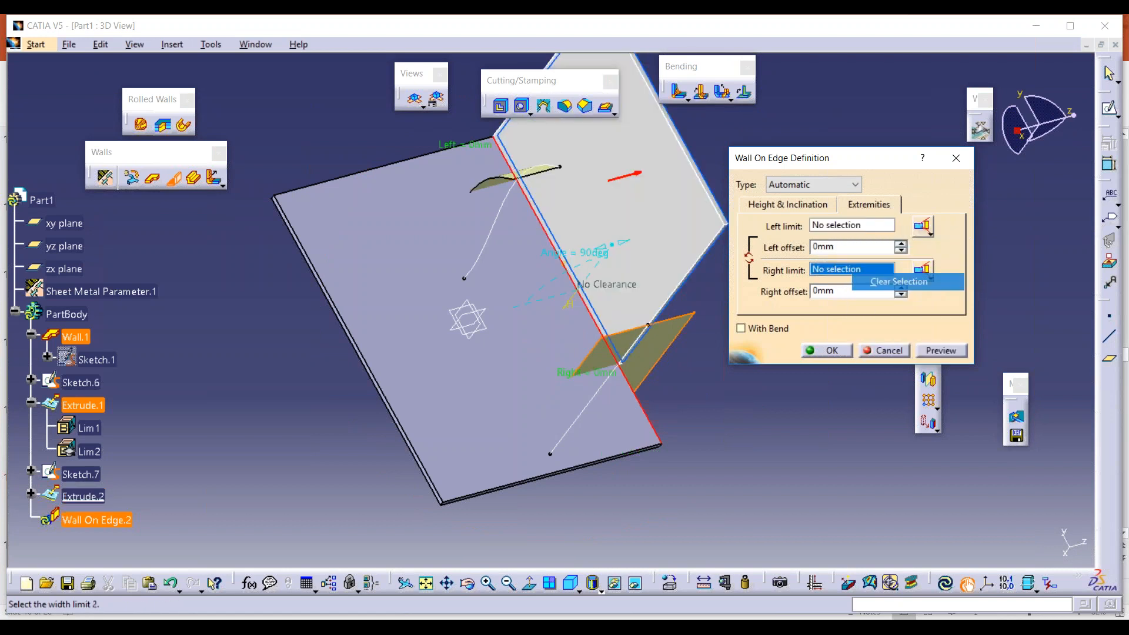
Step: Set the flat surface as the wall's left limit and the curved surface as its right limit
{"action": "left_click", "coordinate": [843, 226]}
{"action": "left_click", "coordinate": [613, 352]}
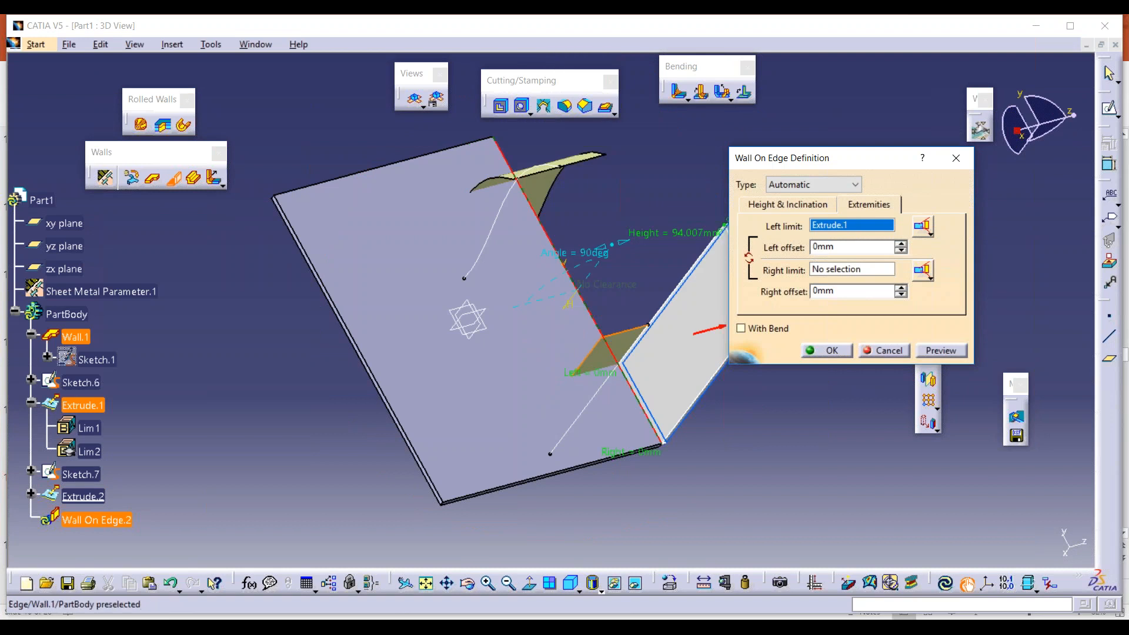
{"action": "left_click", "coordinate": [833, 277]}
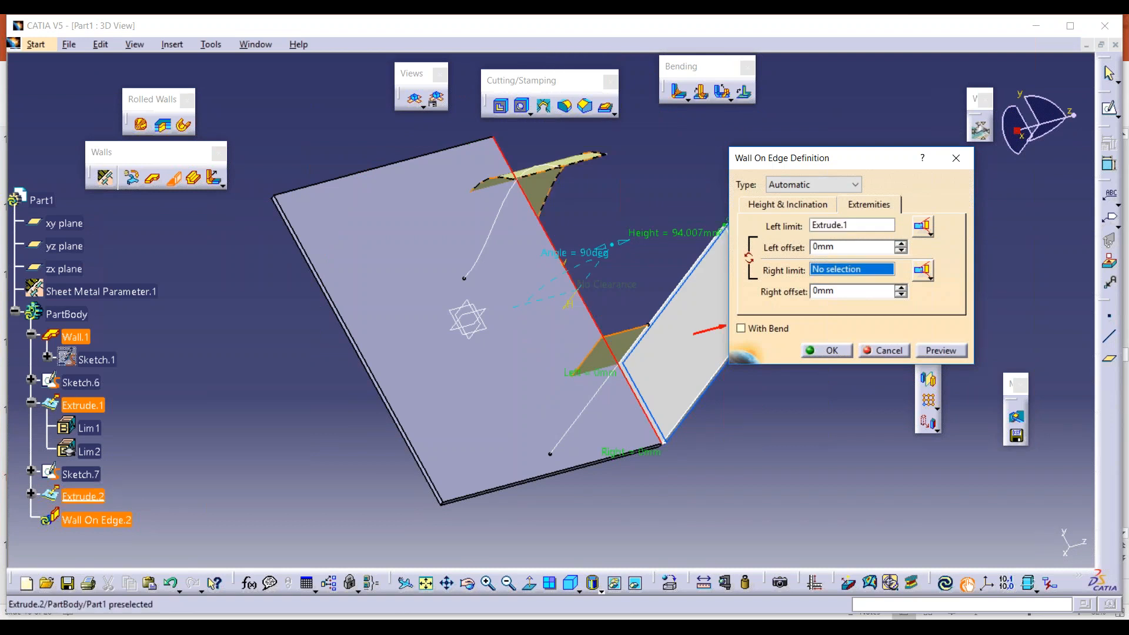
{"action": "left_click", "coordinate": [546, 184]}
{"action": "middle_click_drag", "start_coordinate": [546, 184], "coordinate": [484, 423]}
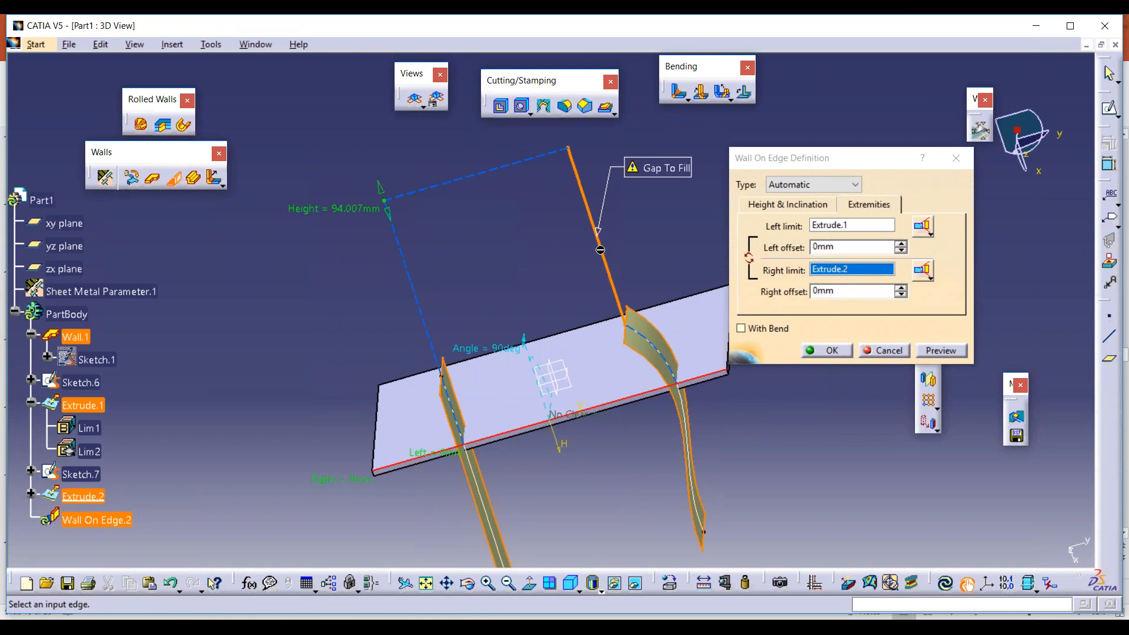
Step: Set both the left offset and the right offset of the wall to 100 mm
{"action": "left_click", "coordinate": [823, 247]}
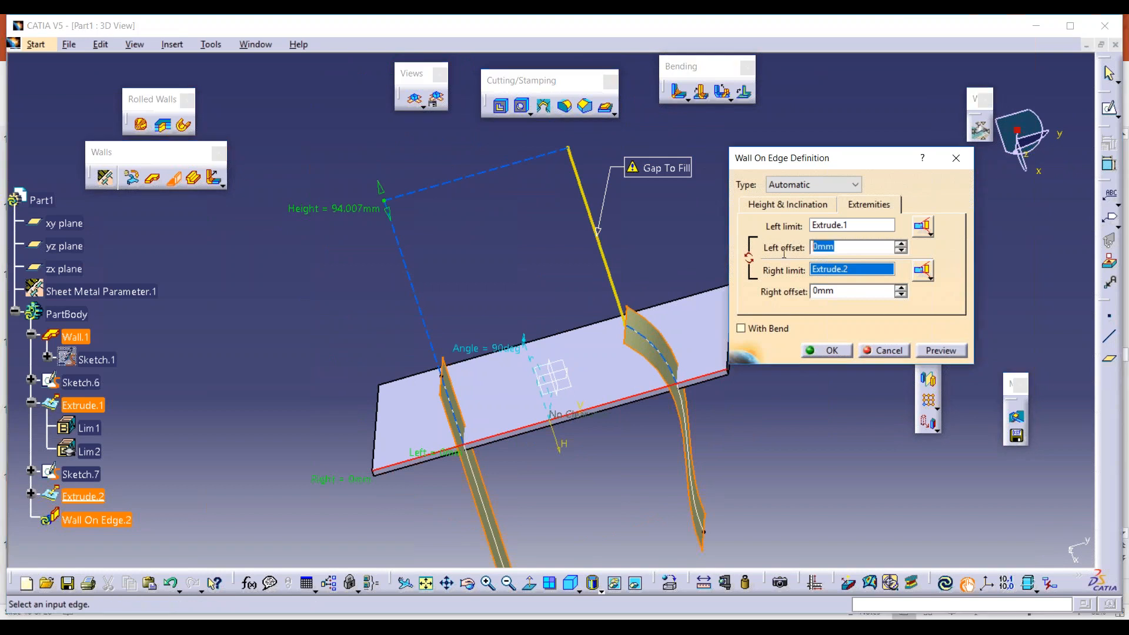
{"action": "type", "text": "100"}
{"action": "left_click", "coordinate": [651, 243]}
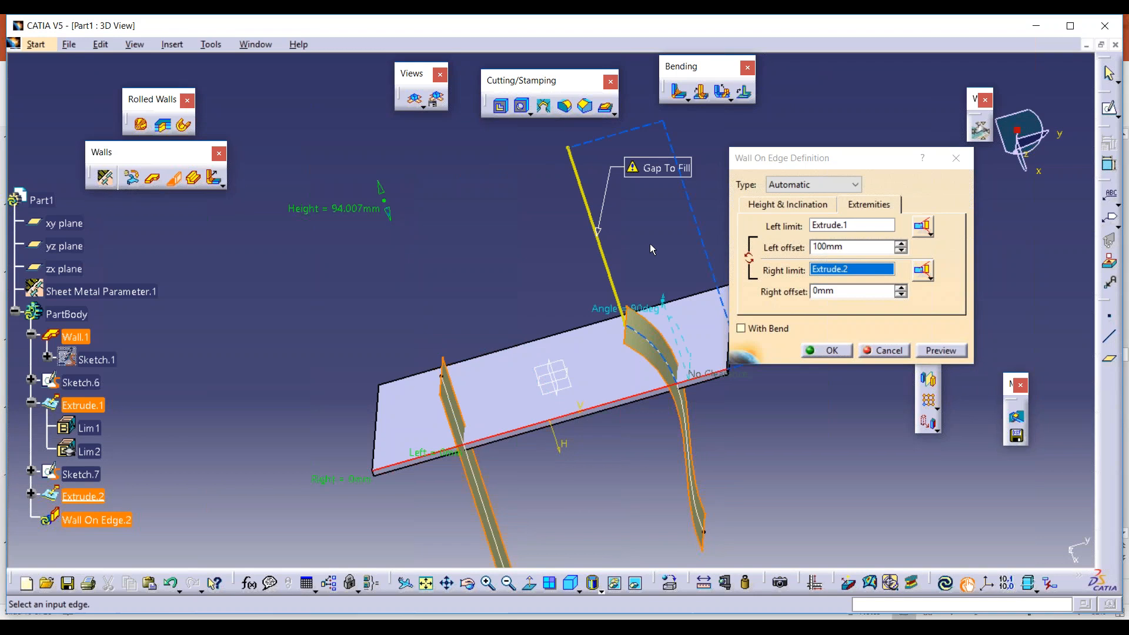
{"action": "left_click", "coordinate": [848, 224]}
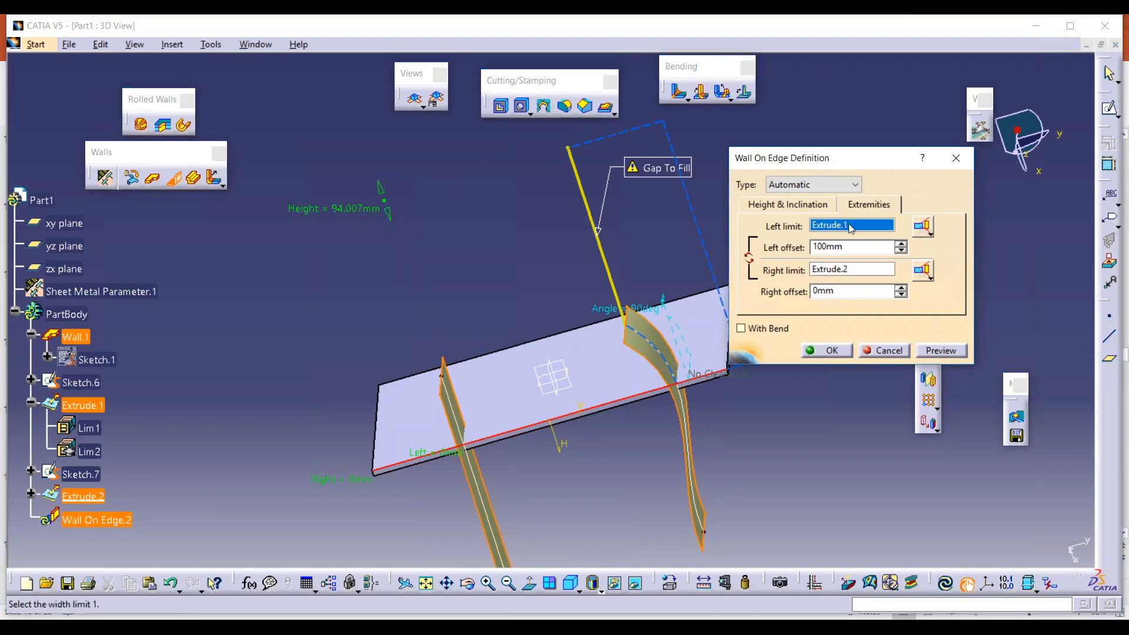
{"action": "double_click", "coordinate": [849, 292]}
{"action": "type", "text": "100"}
{"action": "left_click", "coordinate": [512, 209]}
{"action": "middle_click_drag", "start_coordinate": [513, 209], "coordinate": [558, 210]}
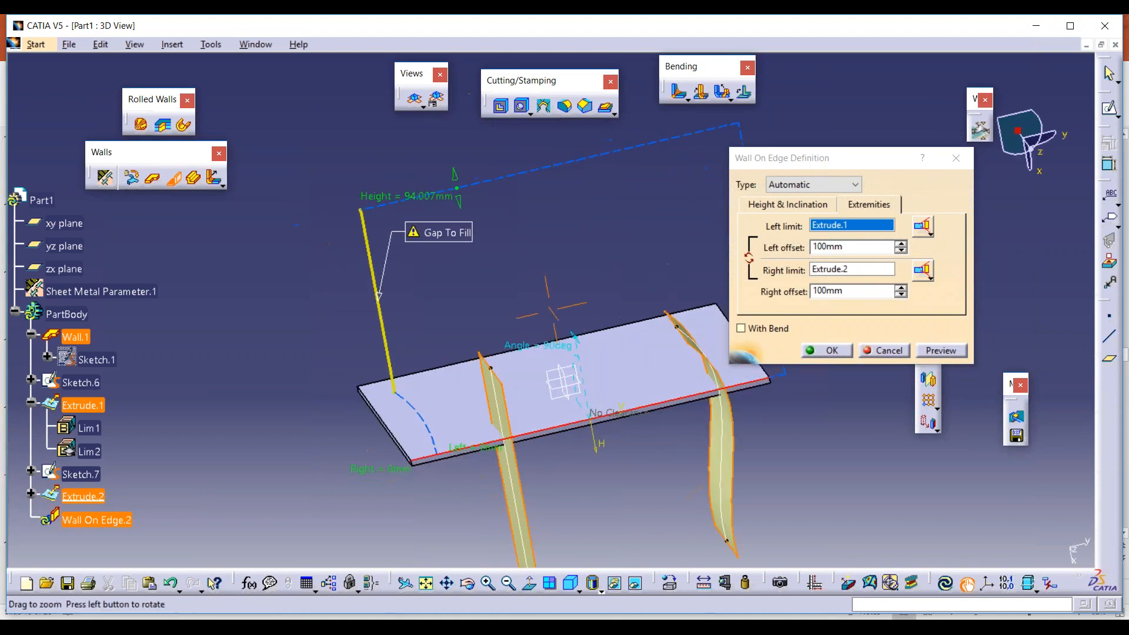
Step: Clear the wall's right limit selection and set the left offset to 10 mm
{"action": "right_click", "coordinate": [853, 269]}
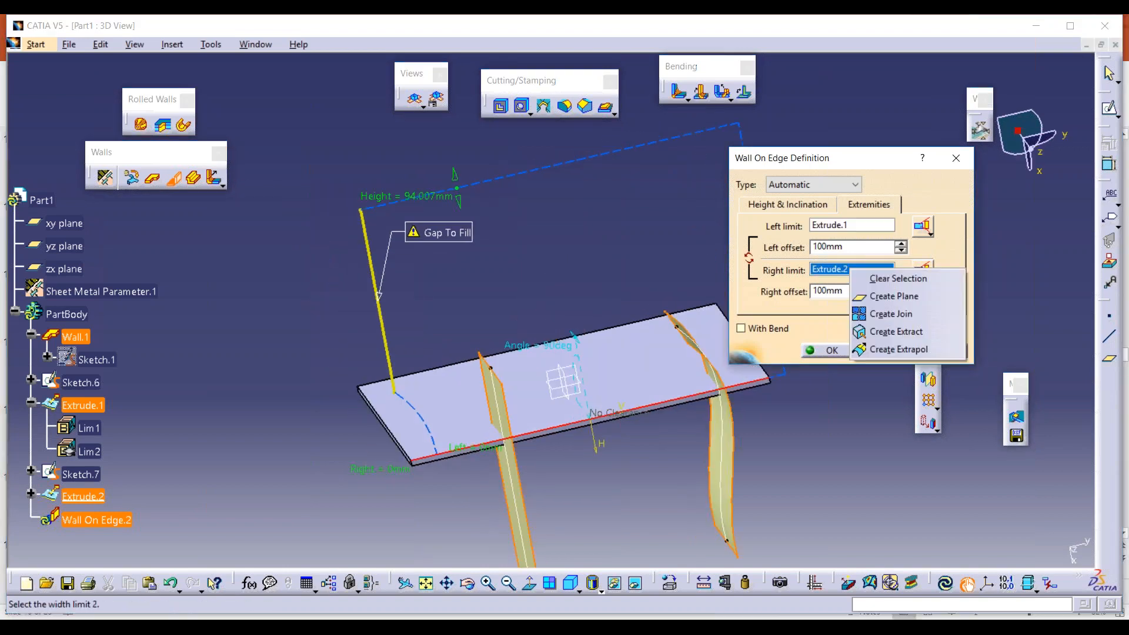
{"action": "left_click", "coordinate": [887, 279]}
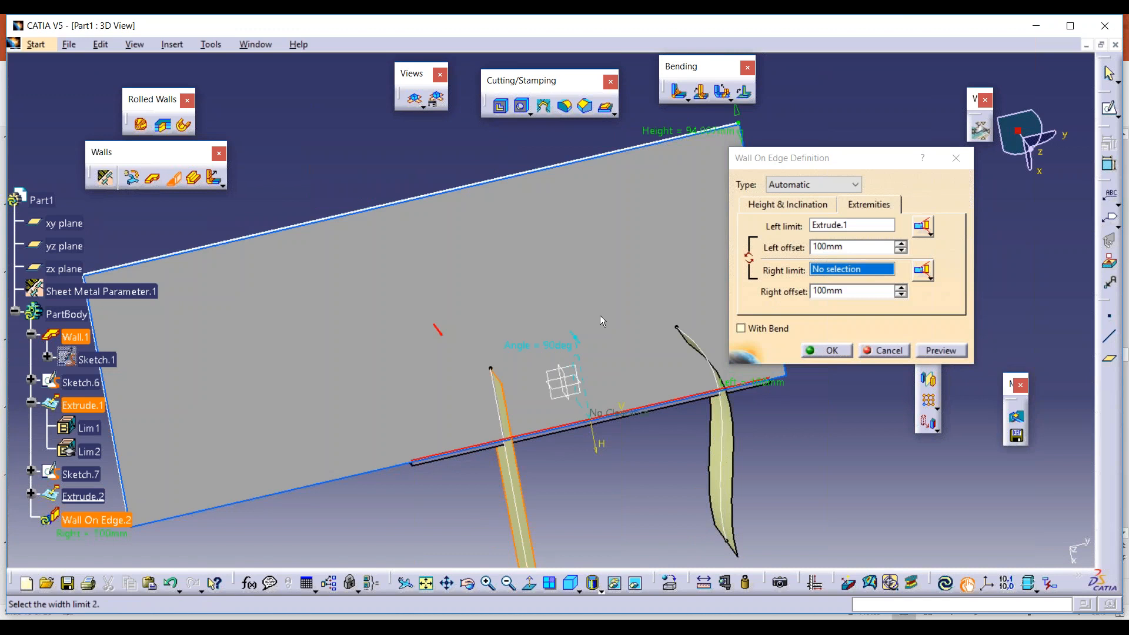
{"action": "left_click", "coordinate": [838, 252]}
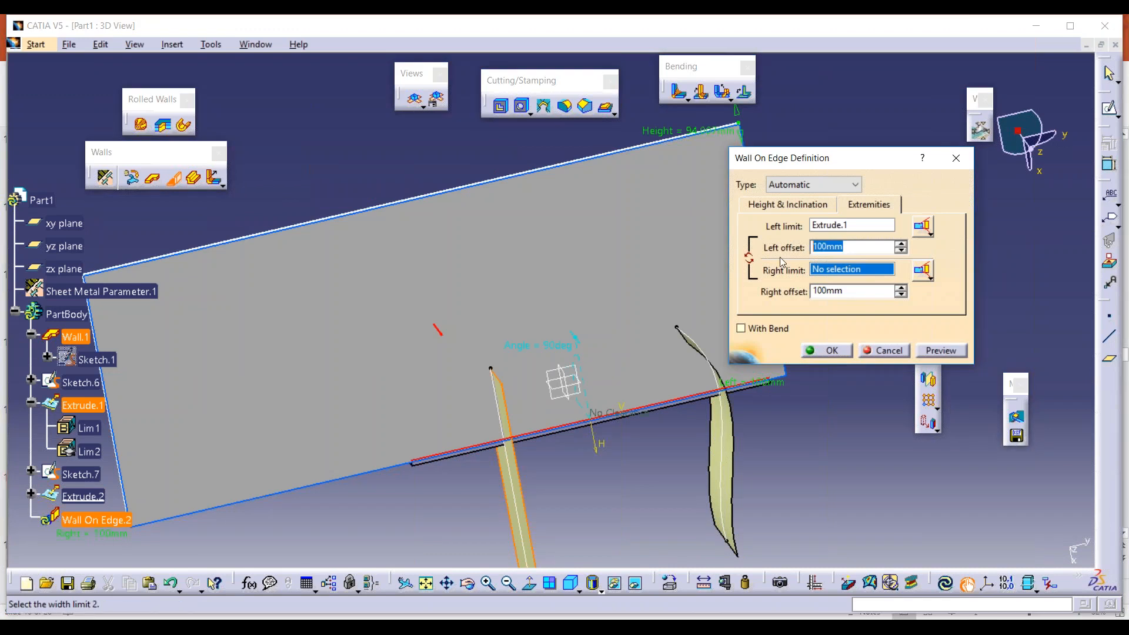
{"action": "type", "text": "10"}
{"action": "left_click", "coordinate": [390, 156]}
{"action": "middle_click_drag", "start_coordinate": [596, 333], "coordinate": [475, 363]}
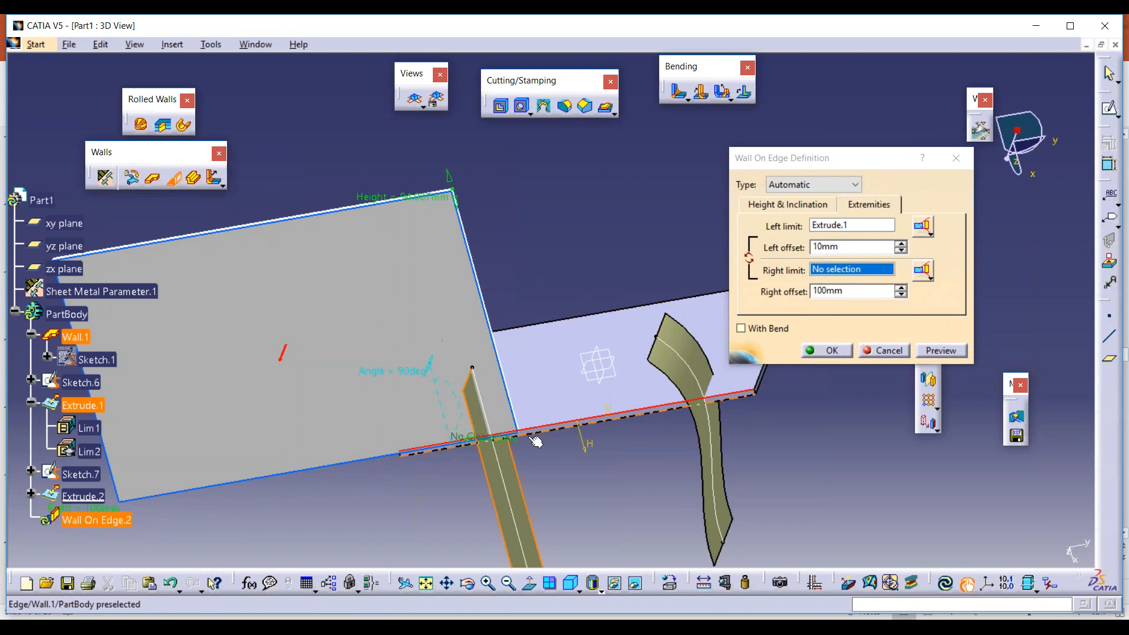
Step: Replace the wall's left limit with the curved surface and set the left offset to 0 mm
{"action": "left_click", "coordinate": [850, 227]}
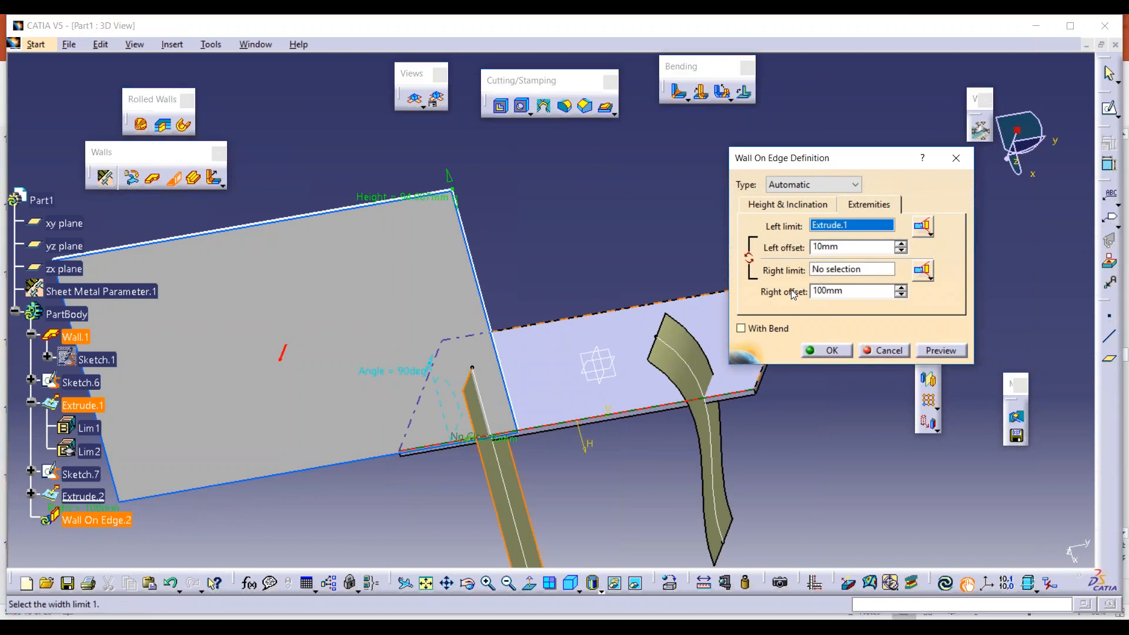
{"action": "right_click", "coordinate": [847, 226]}
{"action": "left_click", "coordinate": [895, 229]}
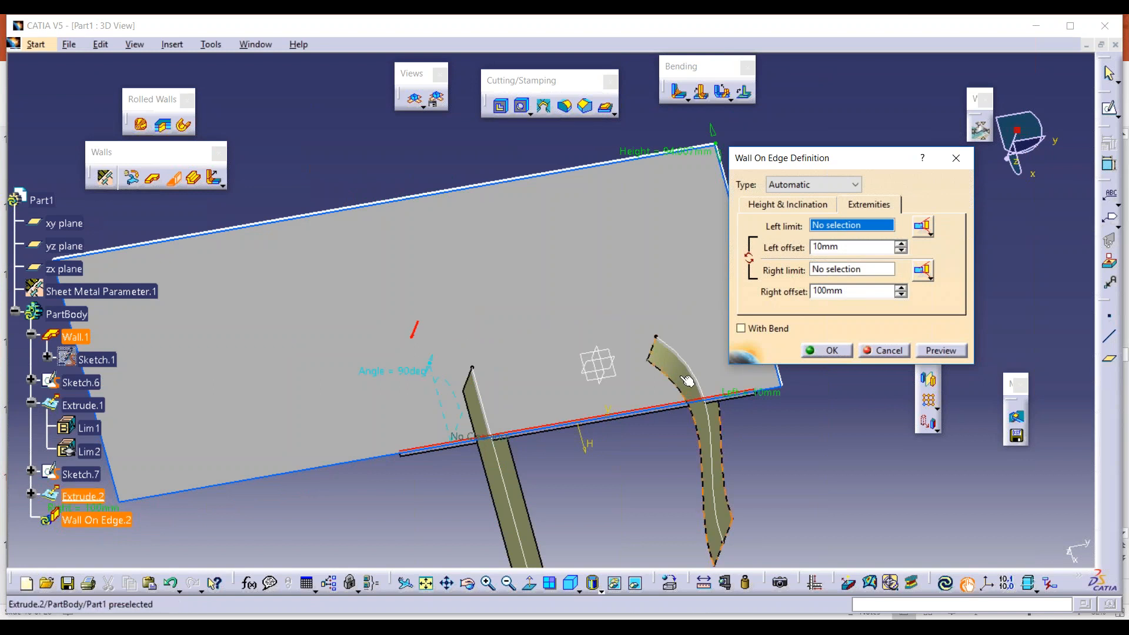
{"action": "left_click", "coordinate": [687, 381]}
{"action": "double_click", "coordinate": [862, 253]}
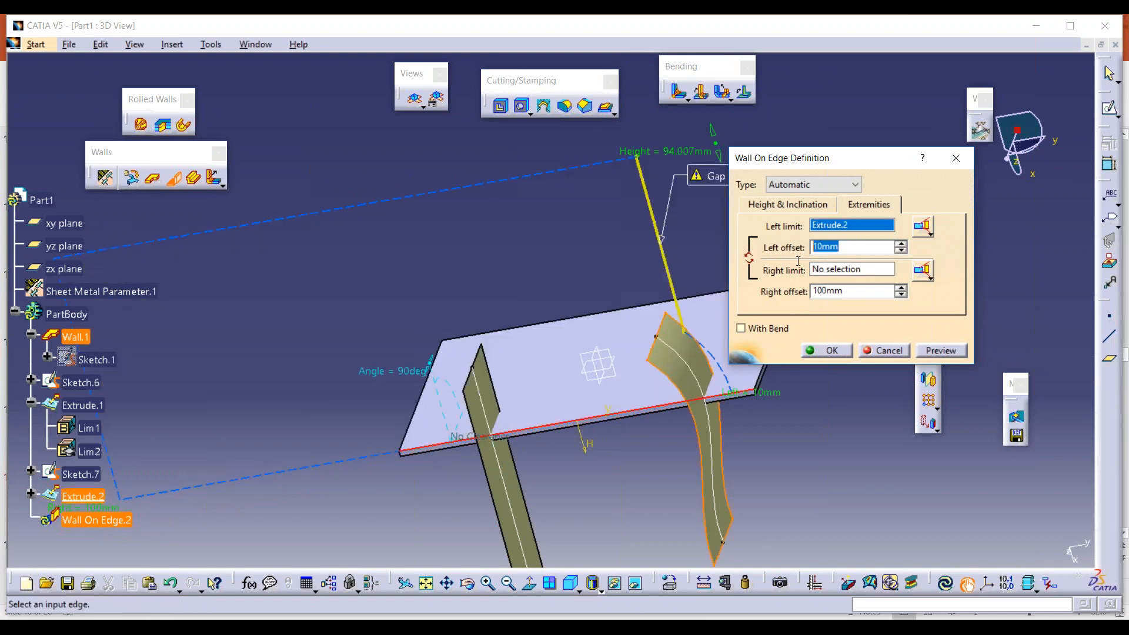
{"action": "type", "text": "0"}
{"action": "key", "text": "Return"}
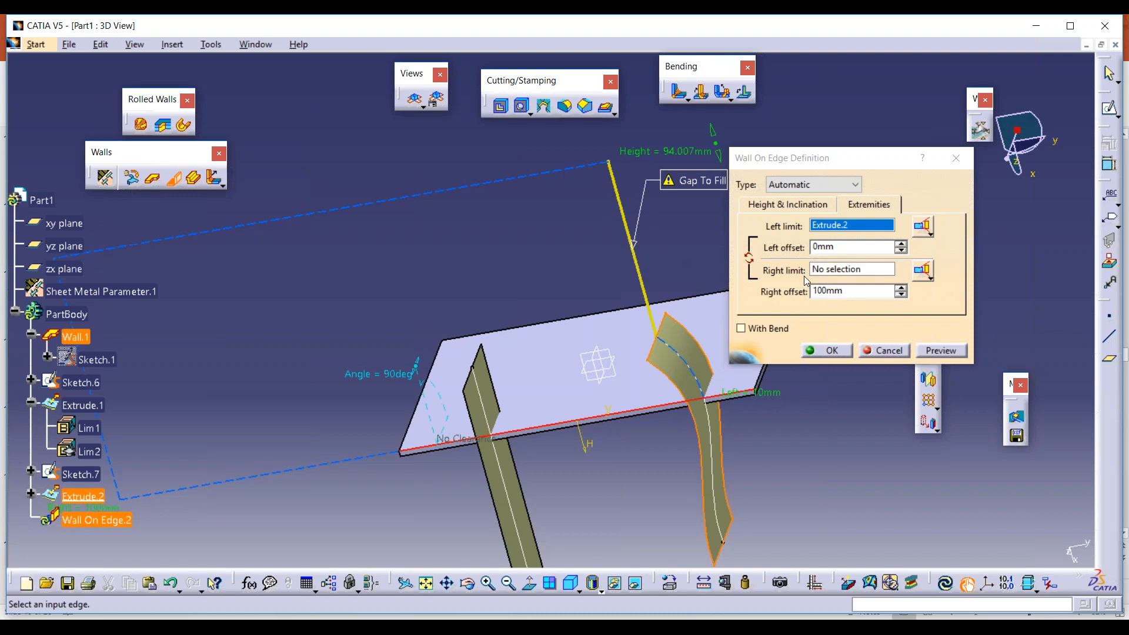
Step: Clear the wall's left limit selection and cancel the wall on edge definition
{"action": "right_click", "coordinate": [850, 227]}
{"action": "left_click", "coordinate": [887, 234]}
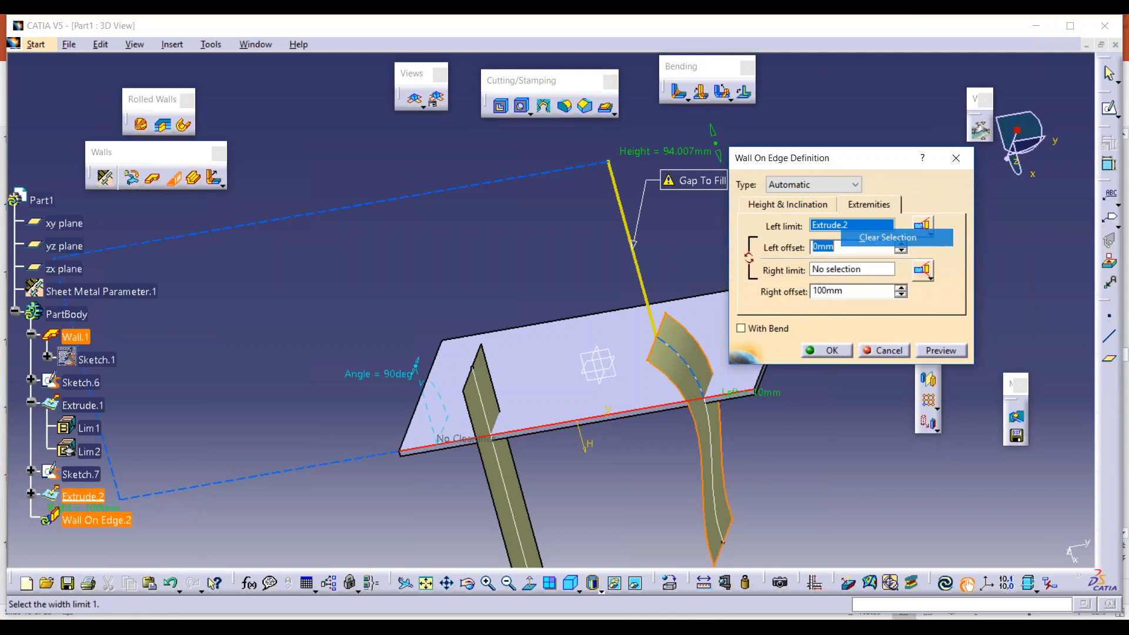
{"action": "mouse_move", "coordinate": [600, 291]}
{"action": "middle_mouse_down"}
{"action": "mouse_move", "coordinate": [710, 306]}
{"action": "mouse_move", "coordinate": [618, 299]}
{"action": "middle_mouse_up"}
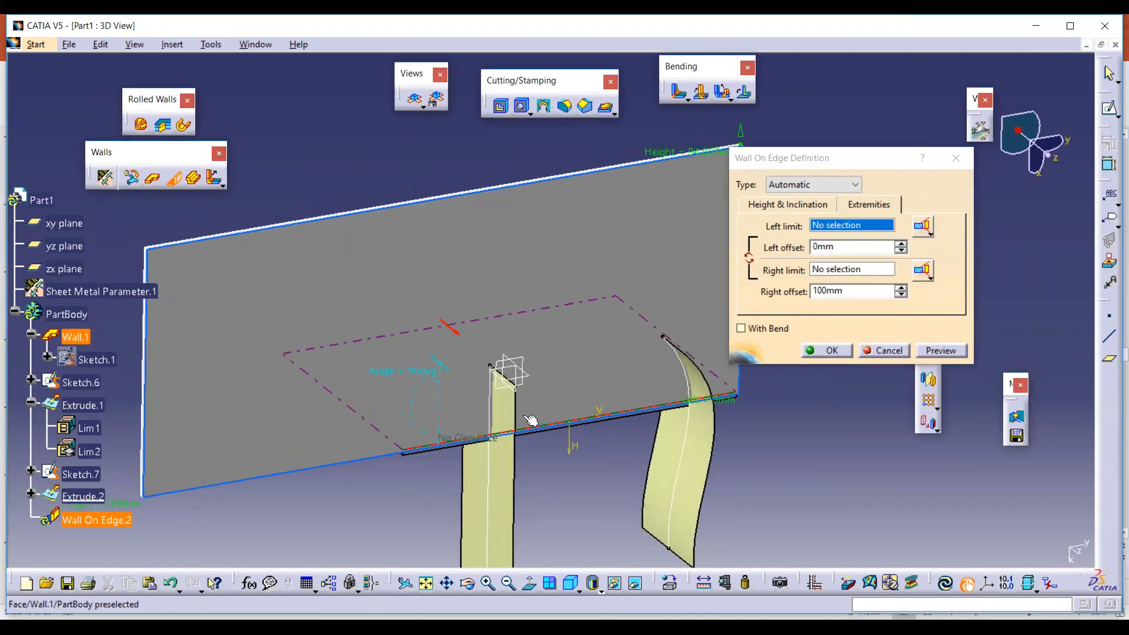
{"action": "middle_click_drag", "start_coordinate": [532, 415], "coordinate": [344, 370]}
{"action": "left_click", "coordinate": [898, 353]}
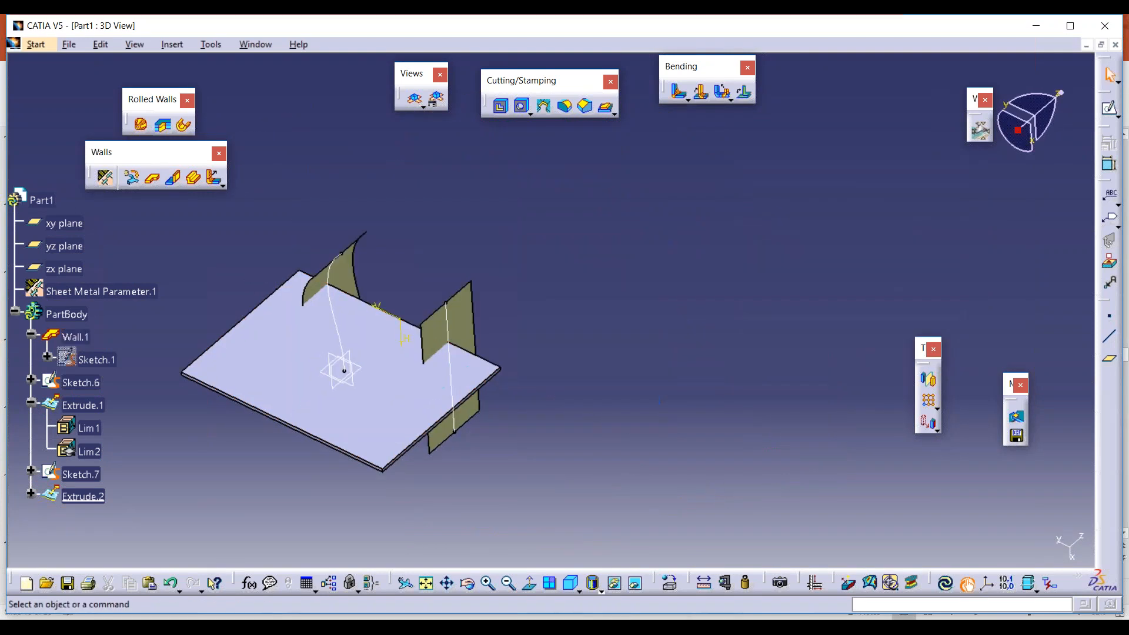
Step: Start a new Wall On Edge on the plate's long edge that crosses the two extruded surfaces
{"action": "left_click", "coordinate": [171, 177]}
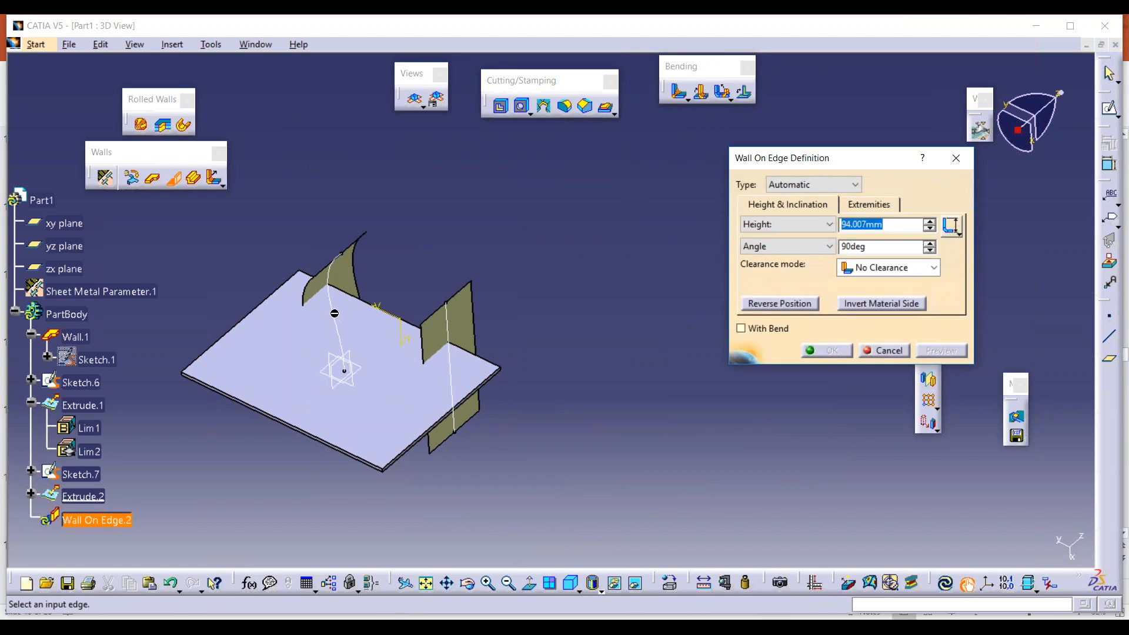
{"action": "mouse_move", "coordinate": [334, 306]}
{"action": "middle_mouse_down"}
{"action": "mouse_move", "coordinate": [358, 320]}
{"action": "mouse_move", "coordinate": [347, 306]}
{"action": "mouse_move", "coordinate": [377, 317]}
{"action": "mouse_move", "coordinate": [670, 321]}
{"action": "mouse_move", "coordinate": [547, 340]}
{"action": "middle_mouse_up"}
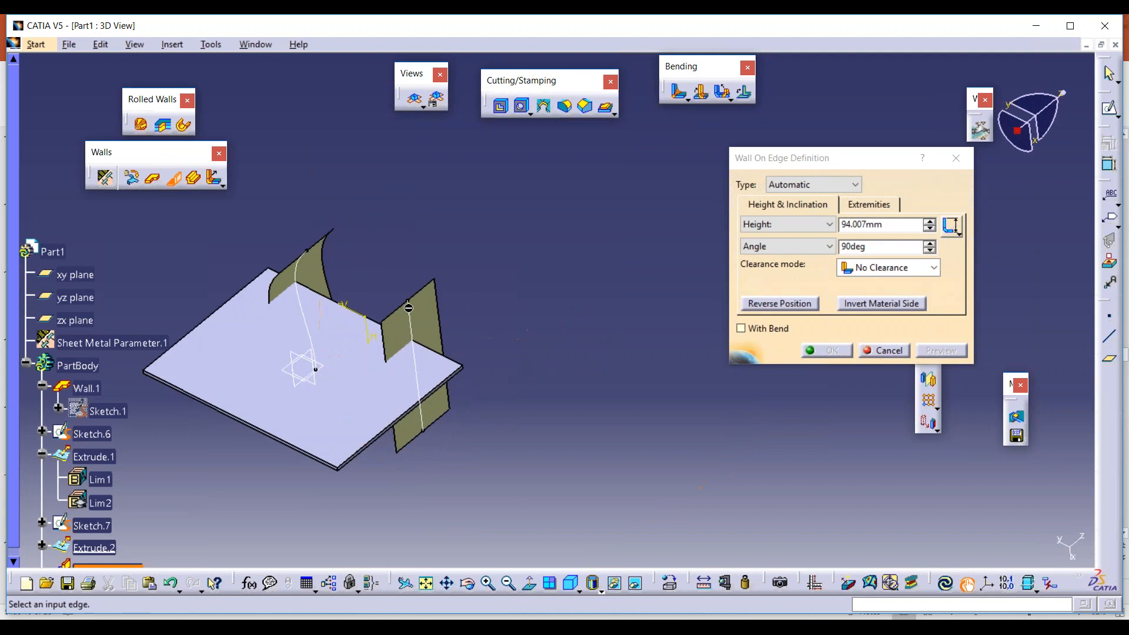
{"action": "left_click", "coordinate": [871, 205]}
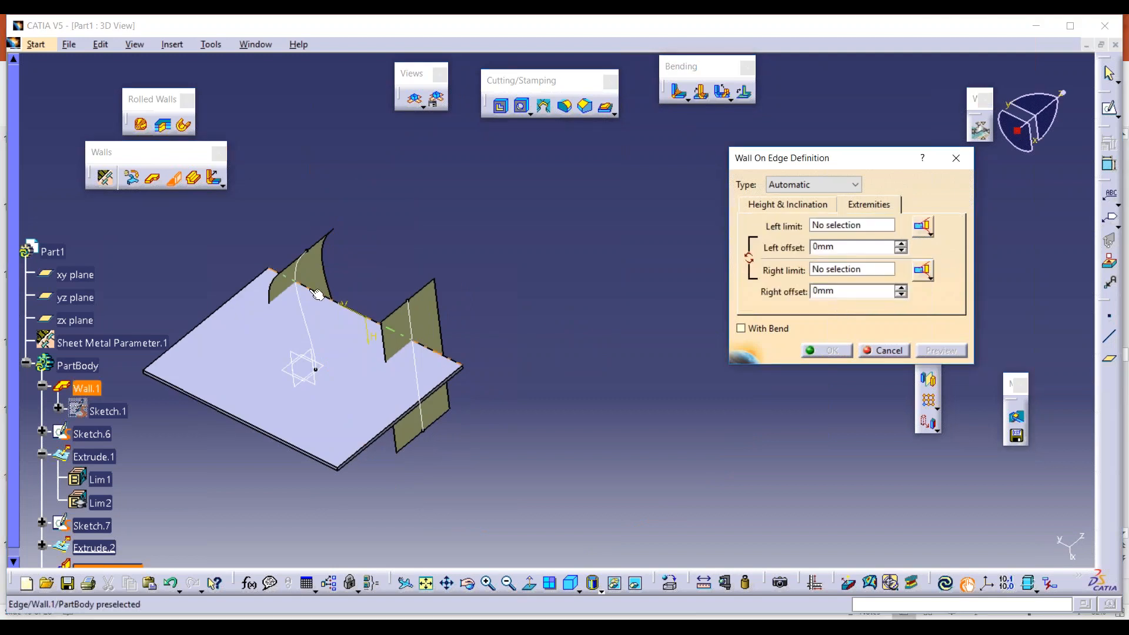
{"action": "left_click", "coordinate": [774, 206]}
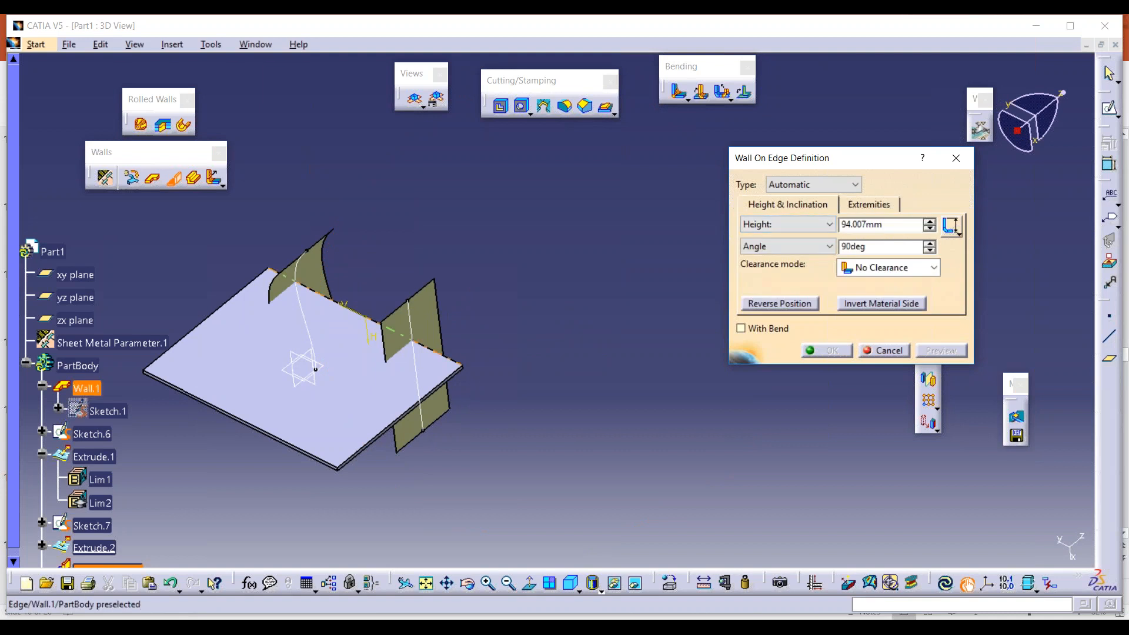
{"action": "left_click", "coordinate": [332, 303]}
{"action": "middle_click_drag", "start_coordinate": [551, 308], "coordinate": [594, 282]}
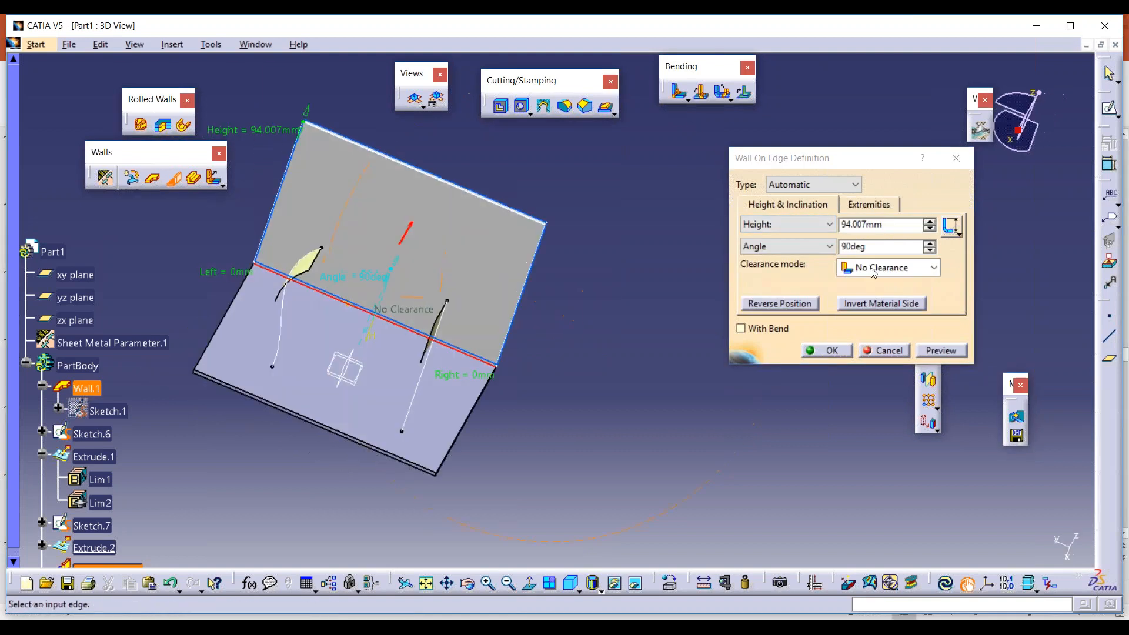
Step: Set the curved surface as the wall's left limit and the flat surface as its right limit
{"action": "left_click", "coordinate": [875, 206]}
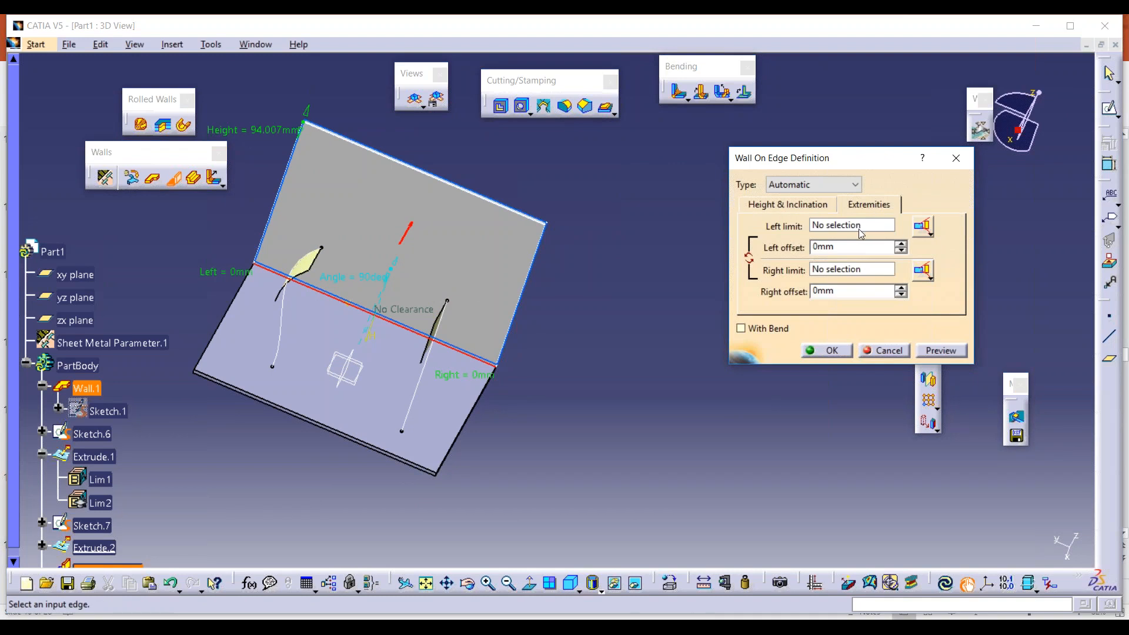
{"action": "left_click", "coordinate": [859, 227]}
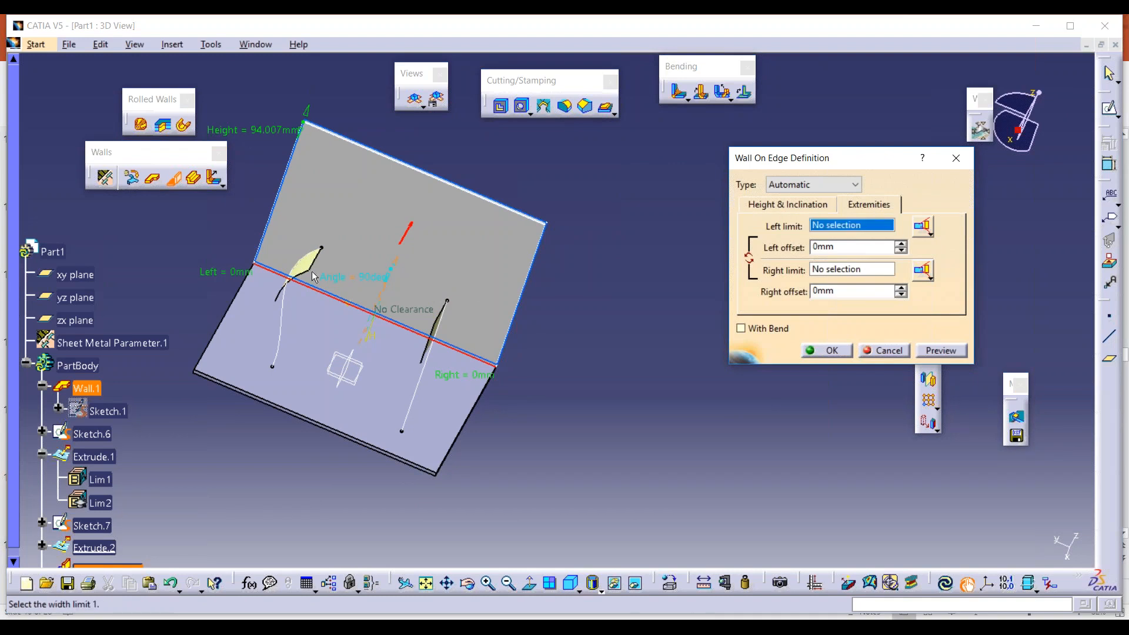
{"action": "left_click", "coordinate": [341, 190]}
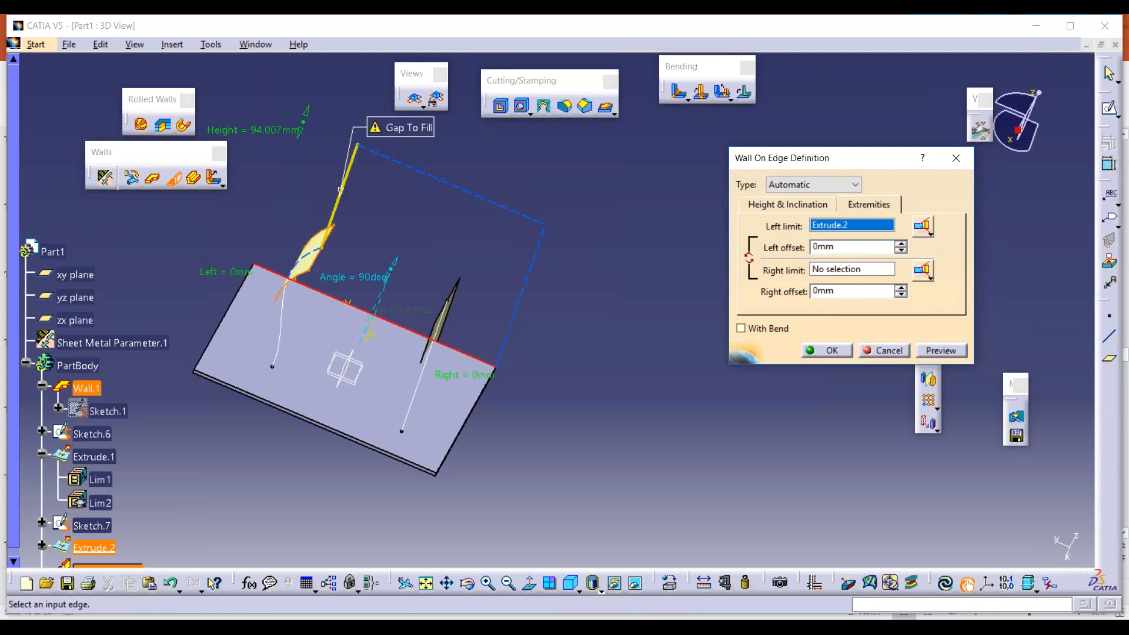
{"action": "middle_click_drag", "start_coordinate": [341, 189], "coordinate": [473, 298]}
{"action": "middle_click_drag", "start_coordinate": [327, 217], "coordinate": [347, 323]}
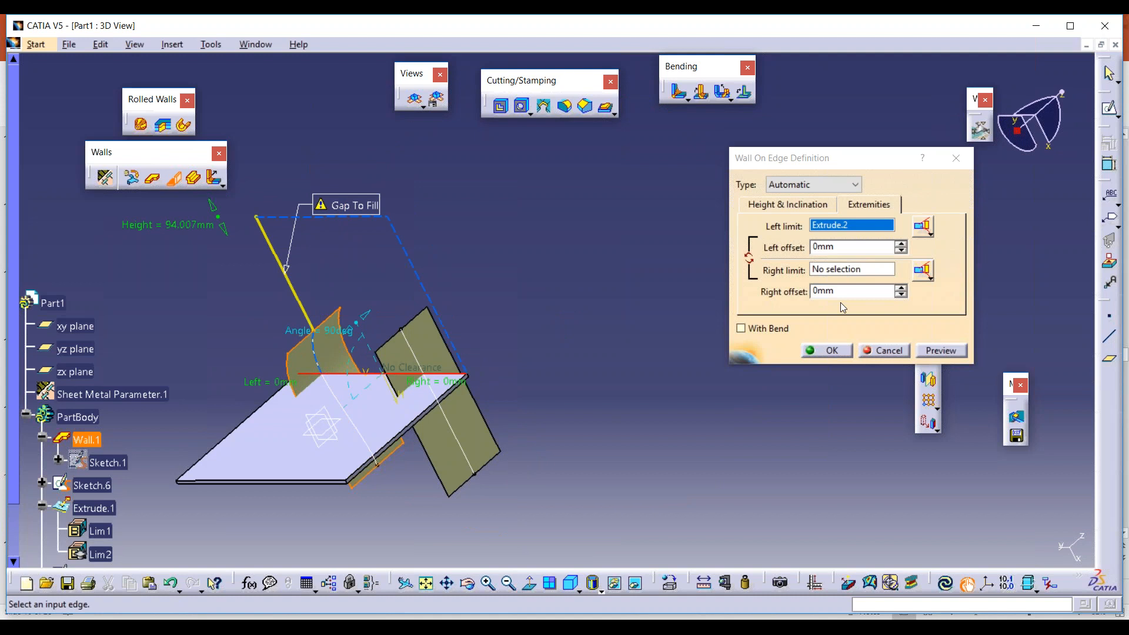
{"action": "left_click", "coordinate": [853, 269]}
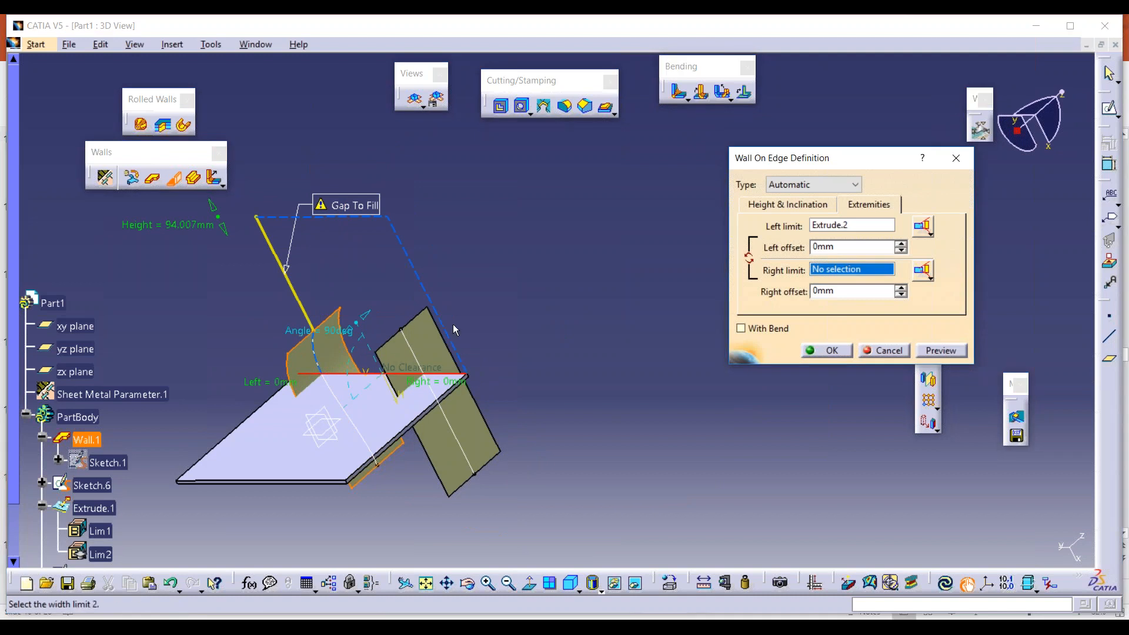
{"action": "left_click", "coordinate": [410, 352]}
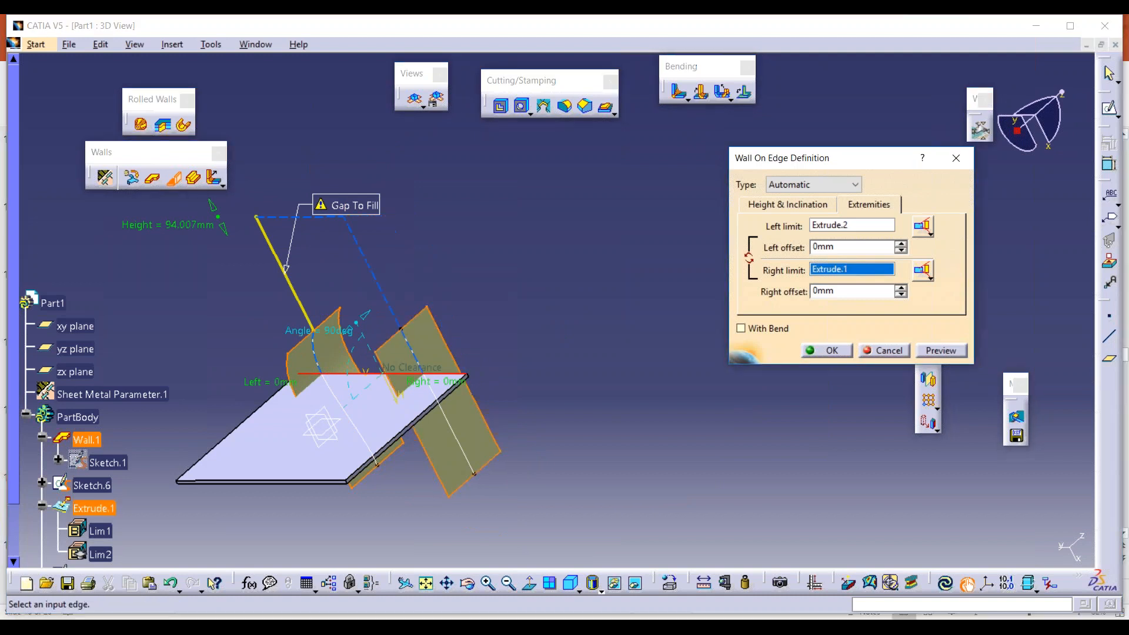
Step: Try to preview the wall bounded by the curved and flat surfaces
{"action": "left_click", "coordinate": [916, 351]}
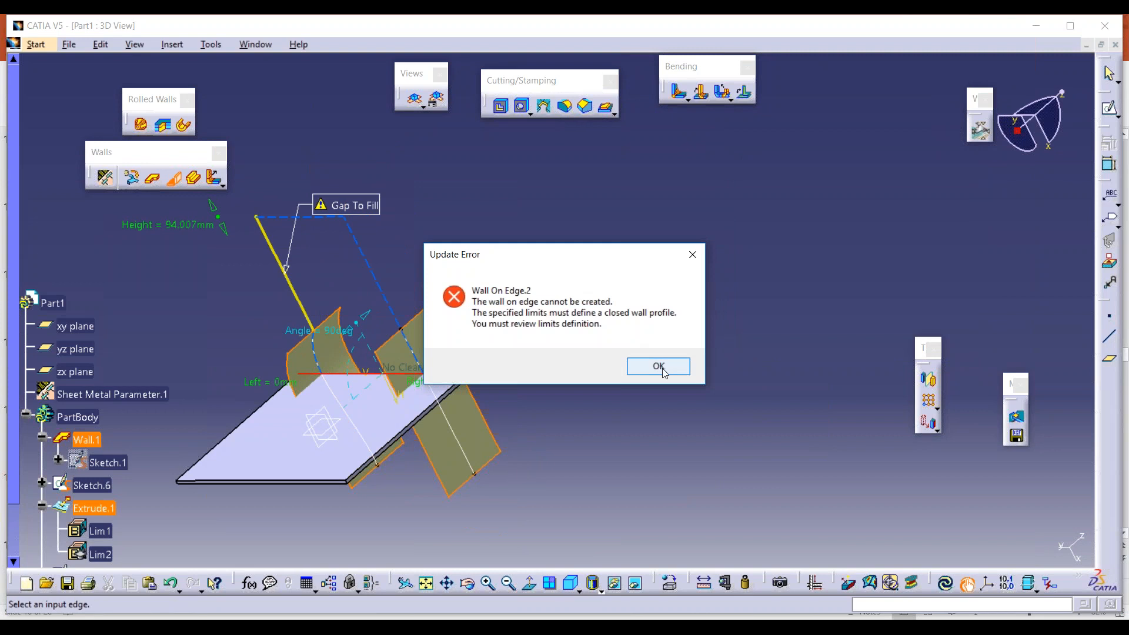
{"action": "left_click", "coordinate": [662, 367]}
{"action": "left_click", "coordinate": [932, 352]}
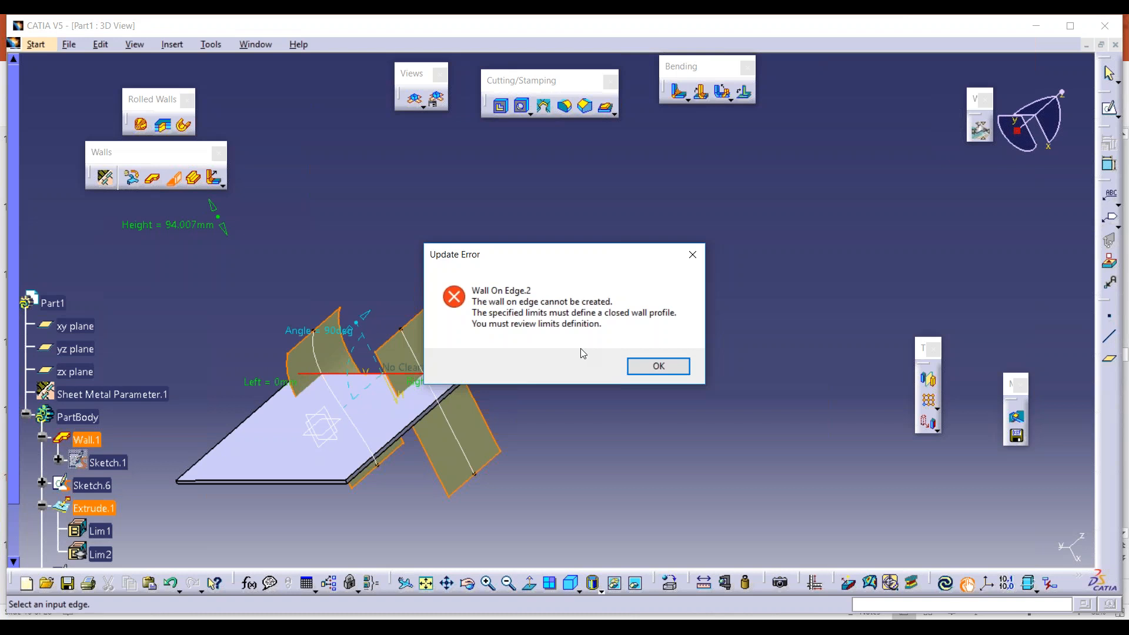
{"action": "left_click", "coordinate": [324, 367]}
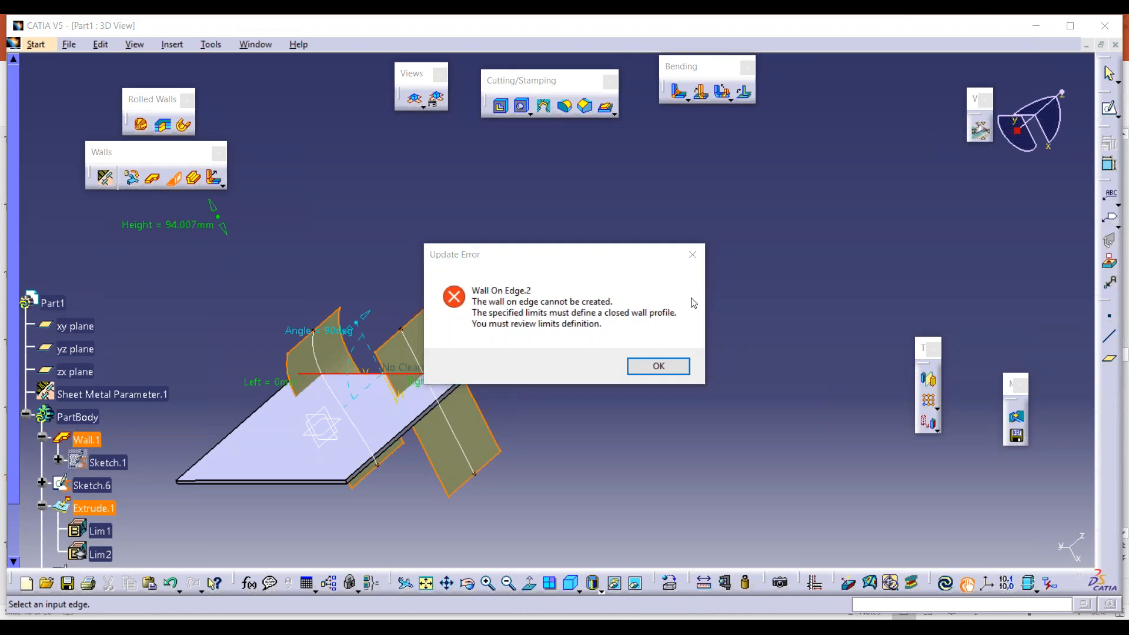
{"action": "left_click", "coordinate": [701, 257]}
Step: Clear the right limit and the left limit selections of the new wall
{"action": "middle_click_drag", "start_coordinate": [317, 373], "coordinate": [454, 353]}
{"action": "right_click", "coordinate": [832, 270]}
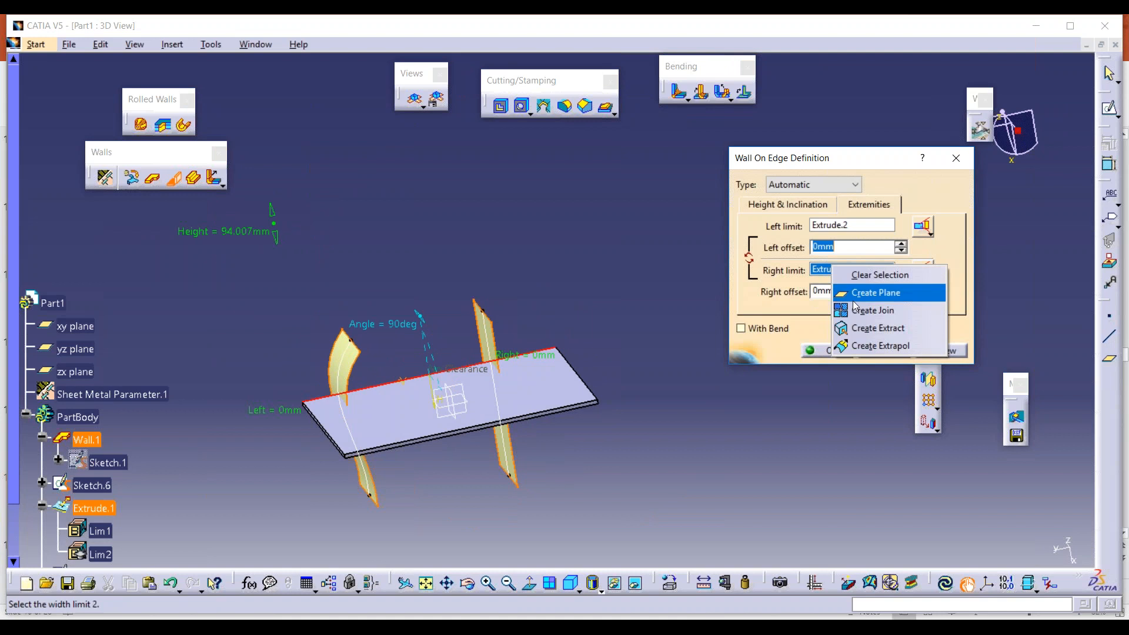
{"action": "left_click", "coordinate": [883, 273]}
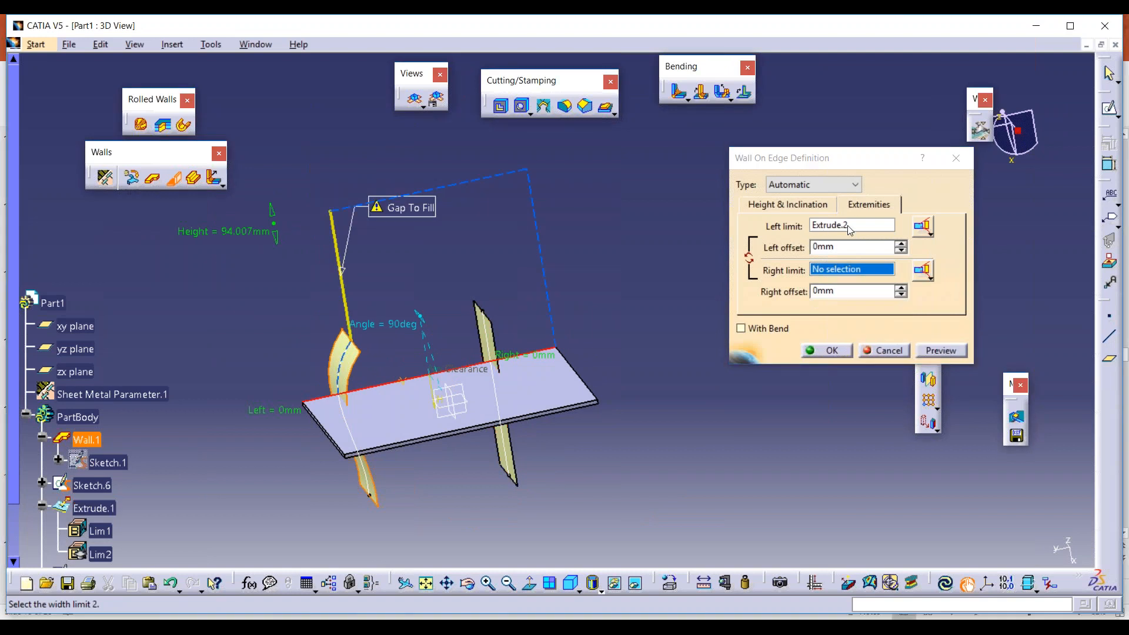
{"action": "left_click", "coordinate": [848, 227]}
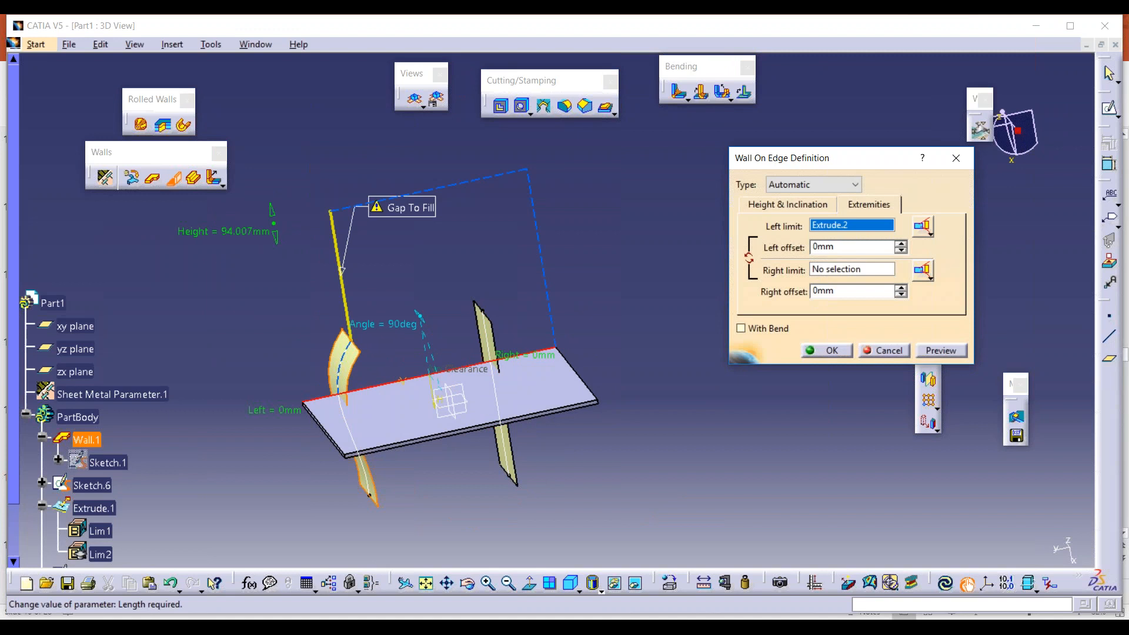
{"action": "right_click", "coordinate": [849, 224]}
{"action": "left_click", "coordinate": [891, 233]}
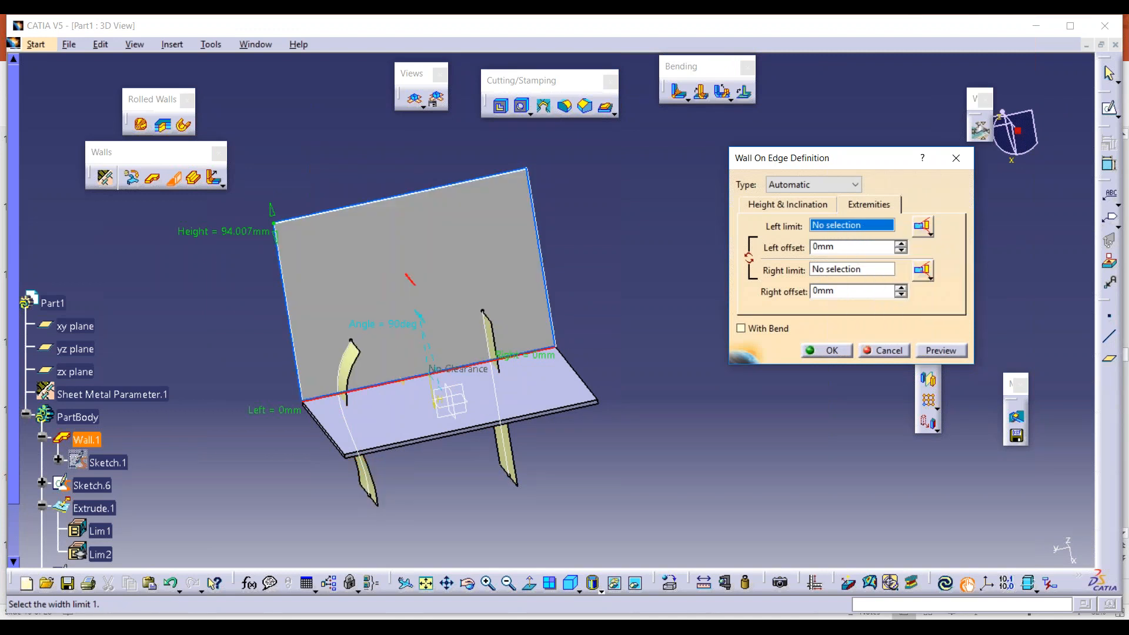
Step: Set the flat surface as the wall's left limit with a left offset of 10 mm
{"action": "left_click", "coordinate": [490, 337]}
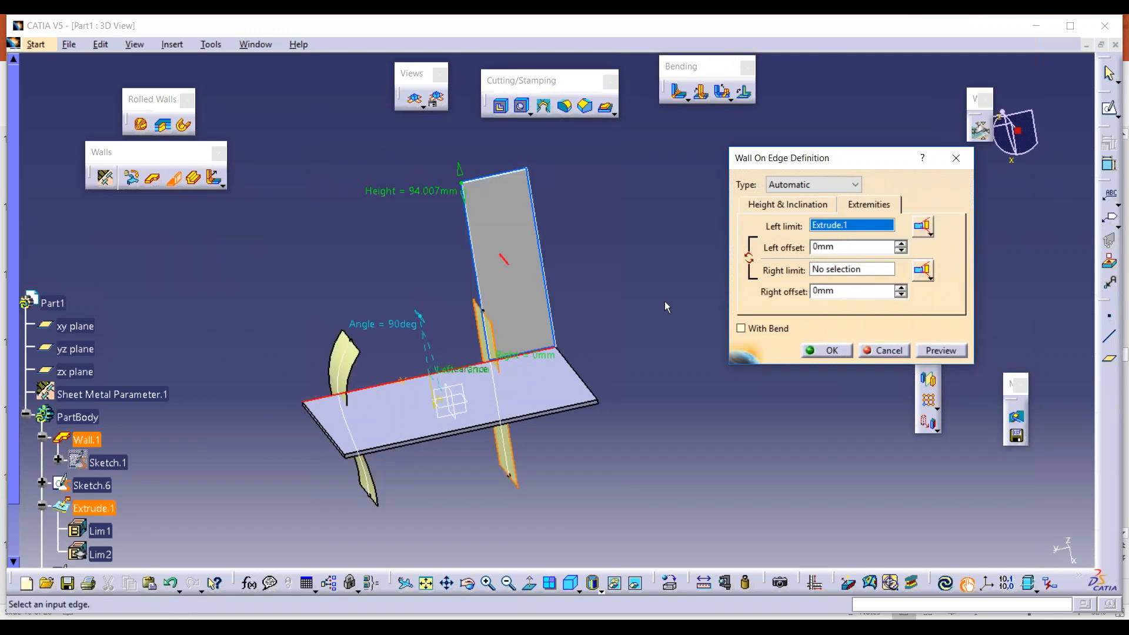
{"action": "middle_click_drag", "start_coordinate": [516, 326], "coordinate": [426, 368]}
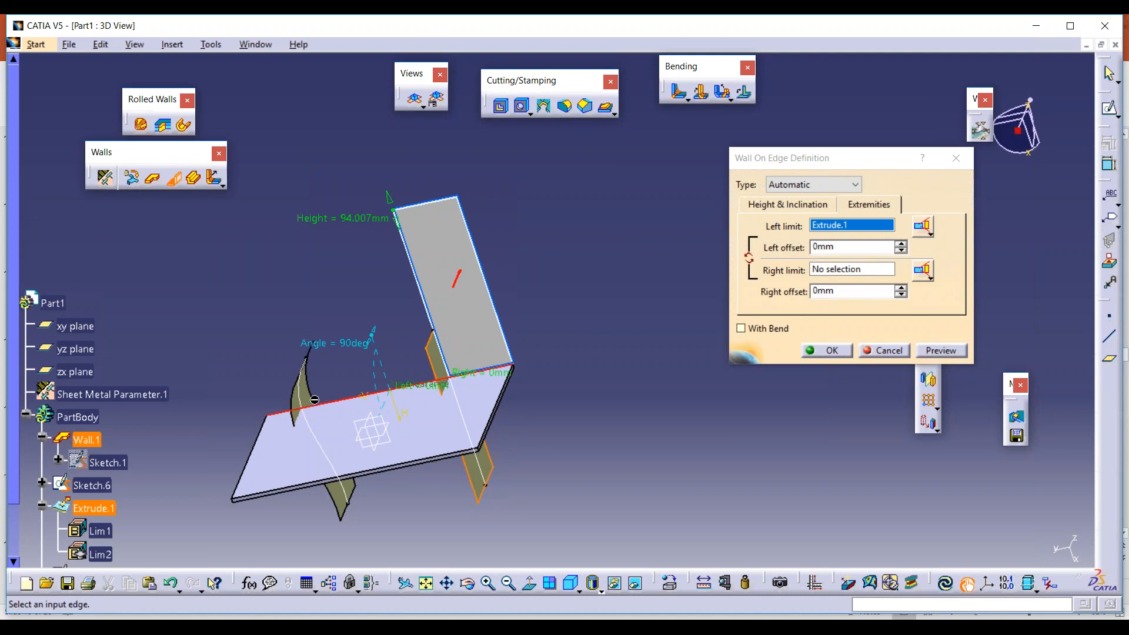
{"action": "scroll", "coordinate": [381, 391], "scroll_direction": "up", "scroll_amount": 1}
{"action": "middle_click_drag", "start_coordinate": [381, 390], "coordinate": [547, 368]}
{"action": "scroll", "coordinate": [477, 371], "scroll_direction": "up", "scroll_amount": 1}
{"action": "left_click", "coordinate": [818, 248]}
{"action": "type", "text": "10"}
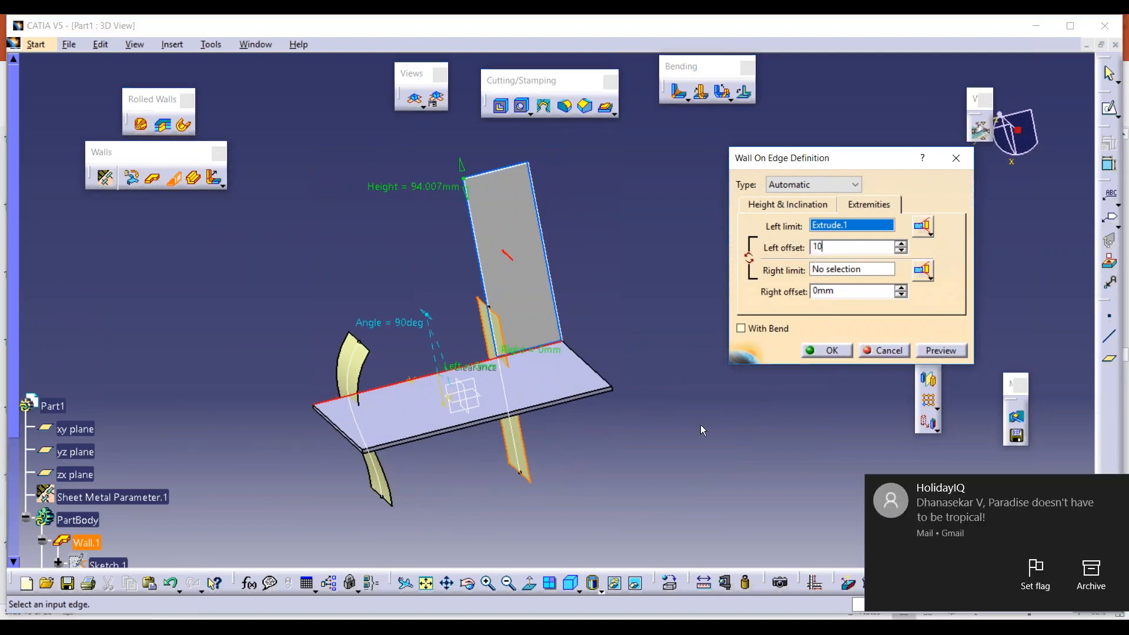
{"action": "left_click", "coordinate": [701, 424]}
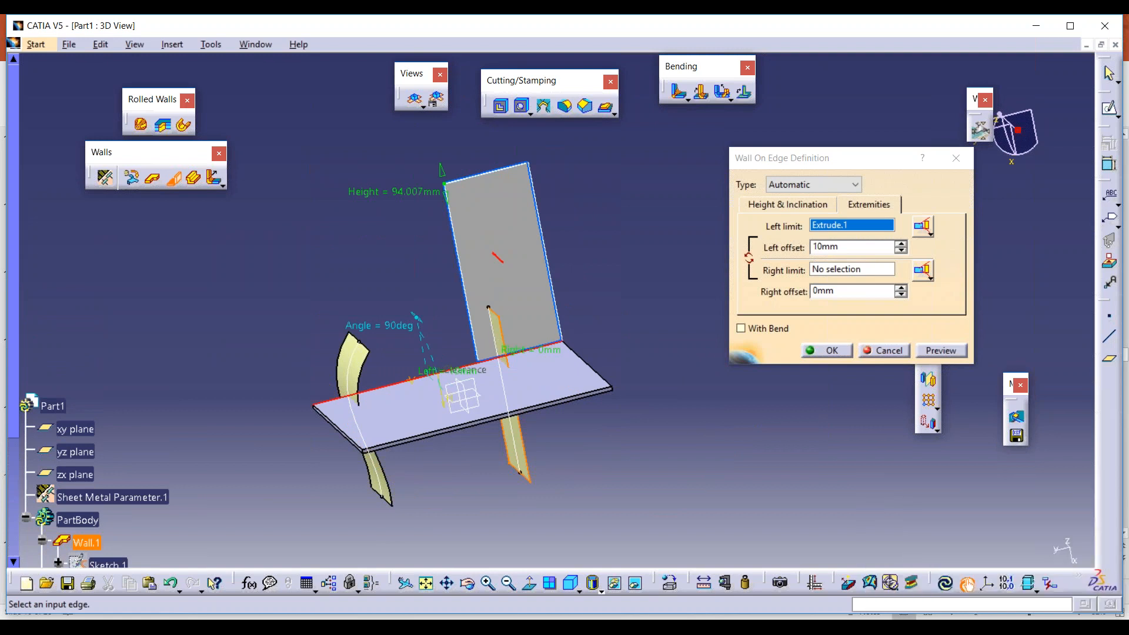
Step: Set the wall's left offset from the flat surface to 20 mm
{"action": "middle_click_drag", "start_coordinate": [518, 297], "coordinate": [477, 335]}
{"action": "left_click_drag", "start_coordinate": [843, 247], "coordinate": [790, 248]}
{"action": "type", "text": "20"}
{"action": "left_click", "coordinate": [694, 279]}
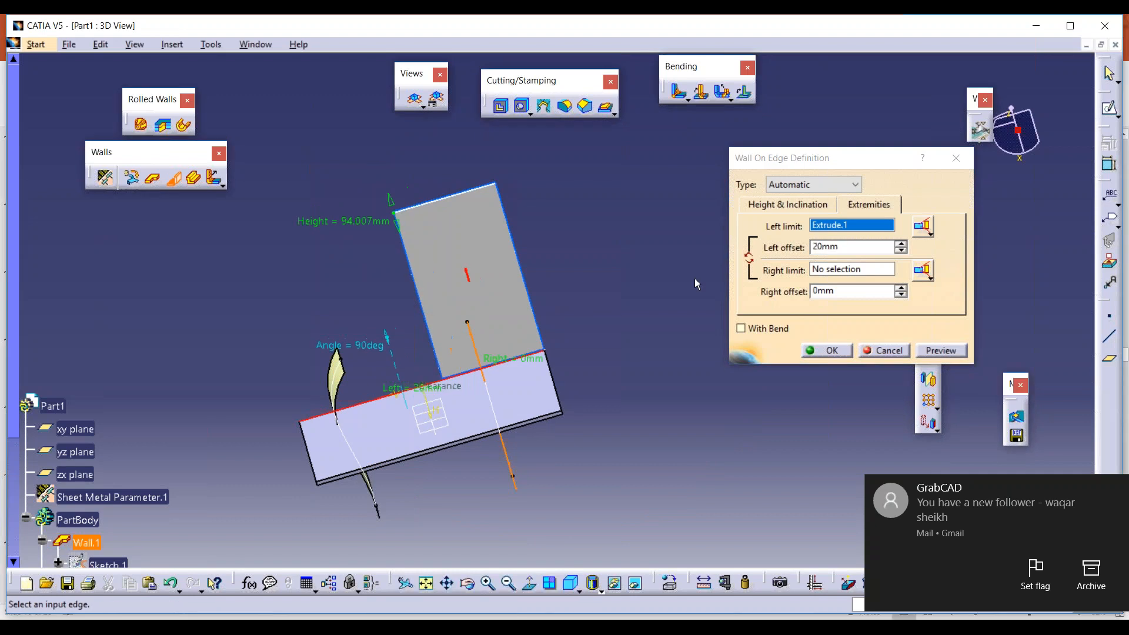
{"action": "middle_click_drag", "start_coordinate": [531, 325], "coordinate": [665, 335]}
{"action": "middle_click_drag", "start_coordinate": [541, 351], "coordinate": [517, 288]}
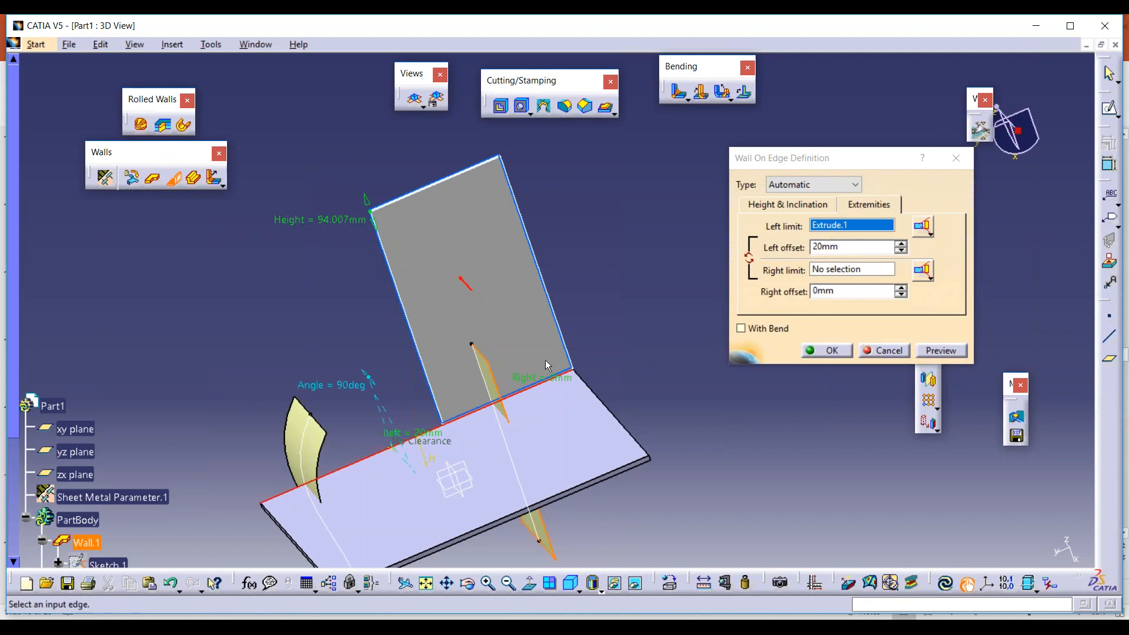
Step: Cancel the wall on edge and undo the earlier operations until only the base plate remains, without the two extruded surfaces
{"action": "left_click", "coordinate": [889, 350]}
{"action": "middle_click_drag", "start_coordinate": [890, 352], "coordinate": [880, 189]}
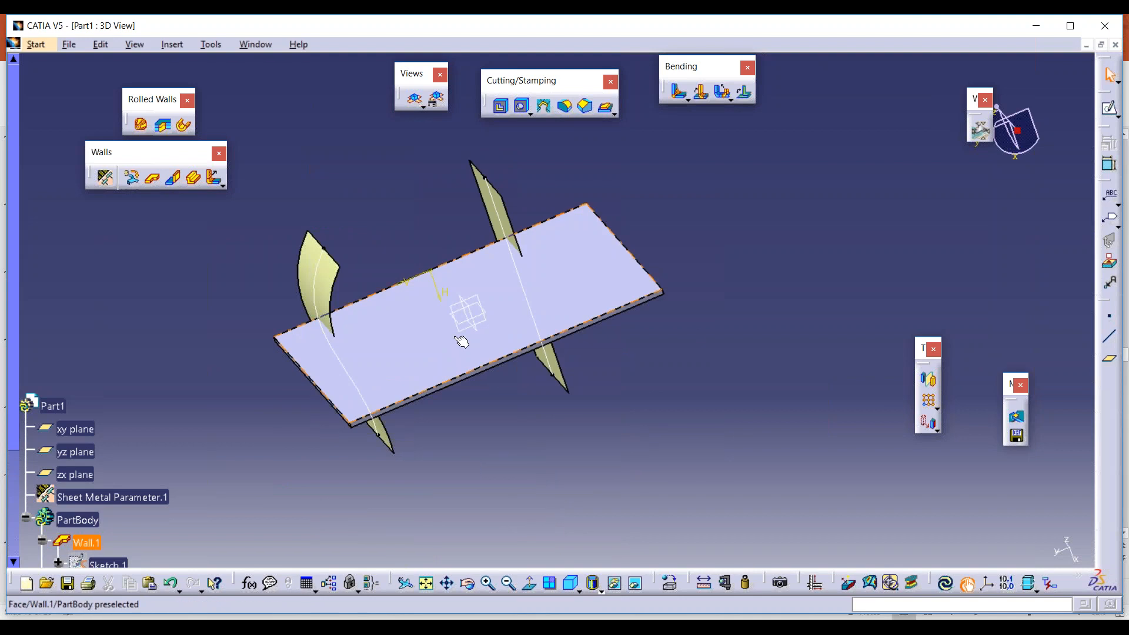
{"action": "key", "text": "ctrl+z"}
{"action": "key", "text": "ctrl+z"}
{"action": "key", "text": "ctrl+z"}
{"action": "key", "text": "ctrl+z"}
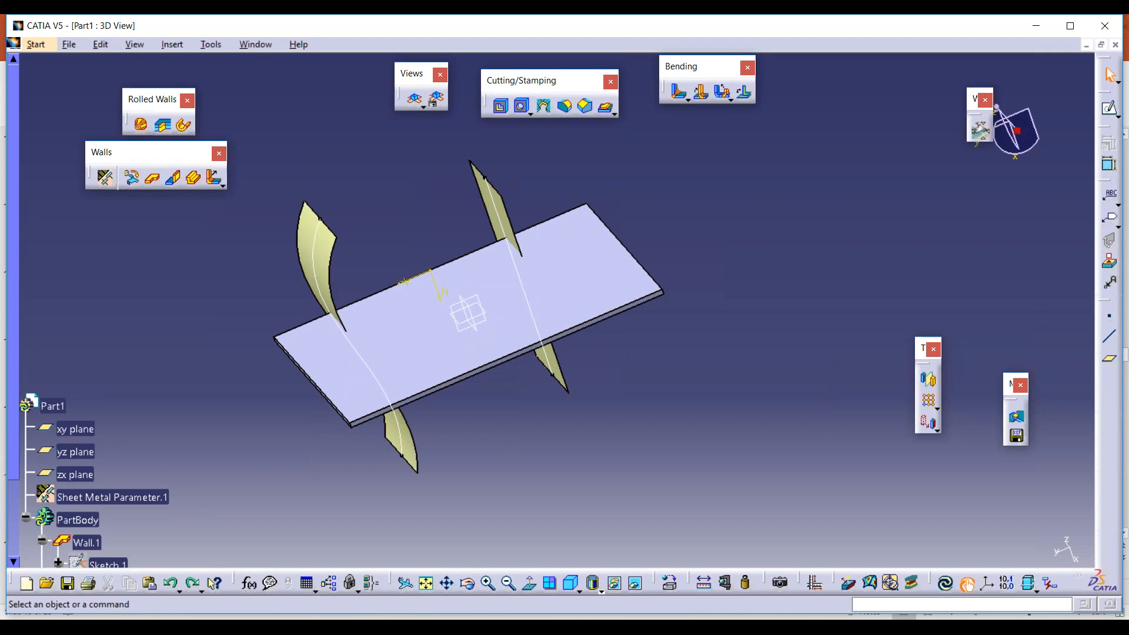
{"action": "key", "text": "ctrl+z"}
{"action": "key", "text": "ctrl+z"}
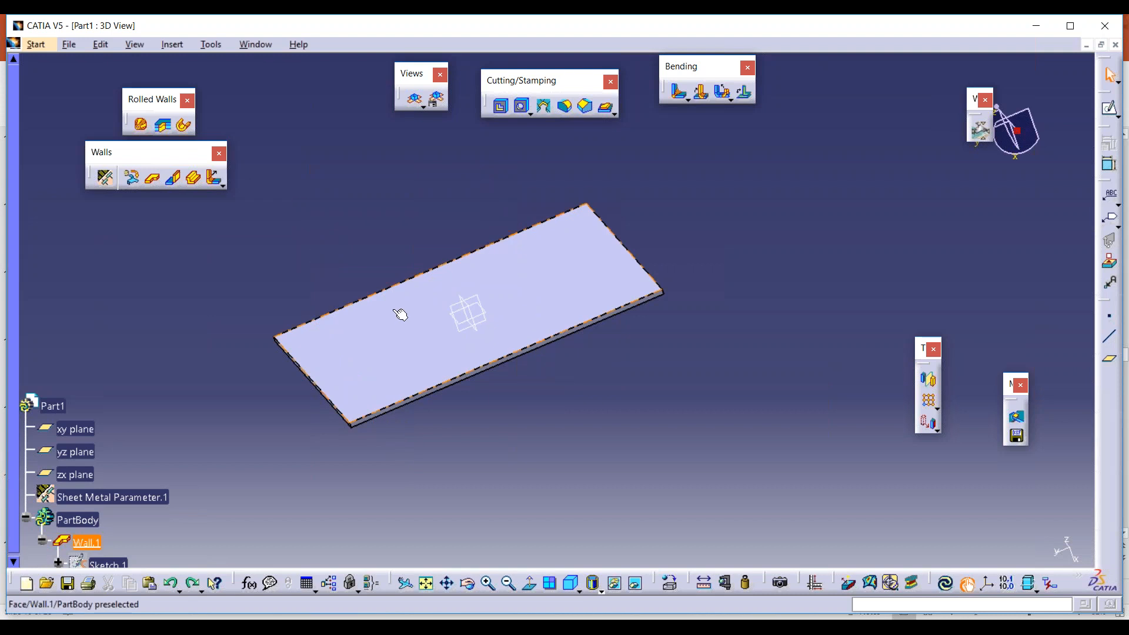
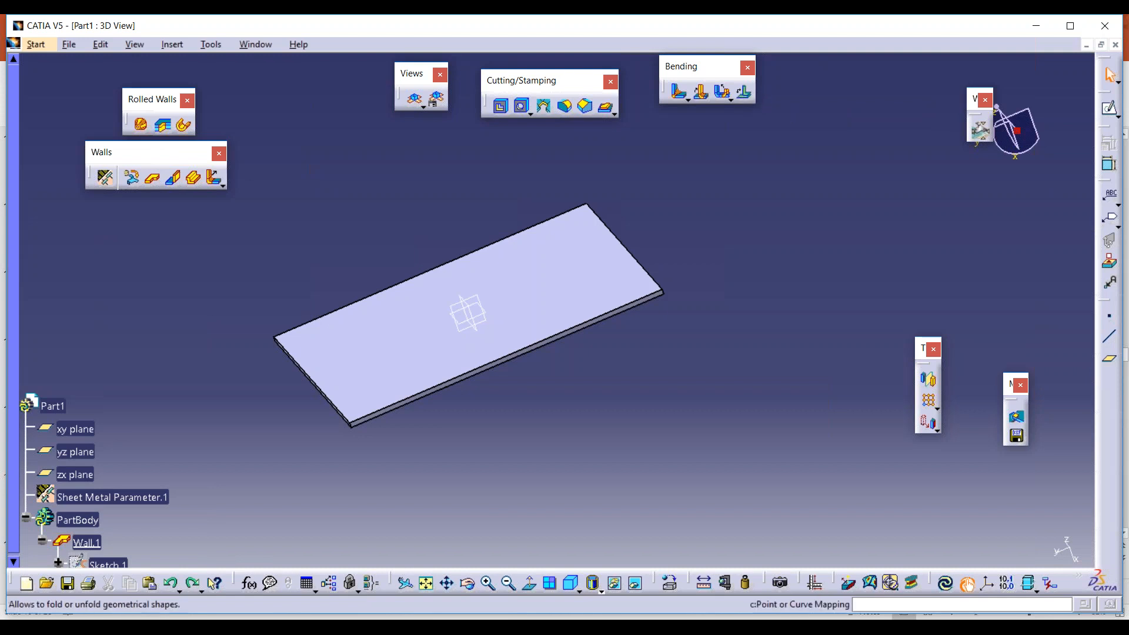
Step: Start a Surface Stamp and sketch its profile on the plate's top face as an origin-centred rectangle, about 34 mm wide and 51 mm high
{"action": "left_click", "coordinate": [614, 113]}
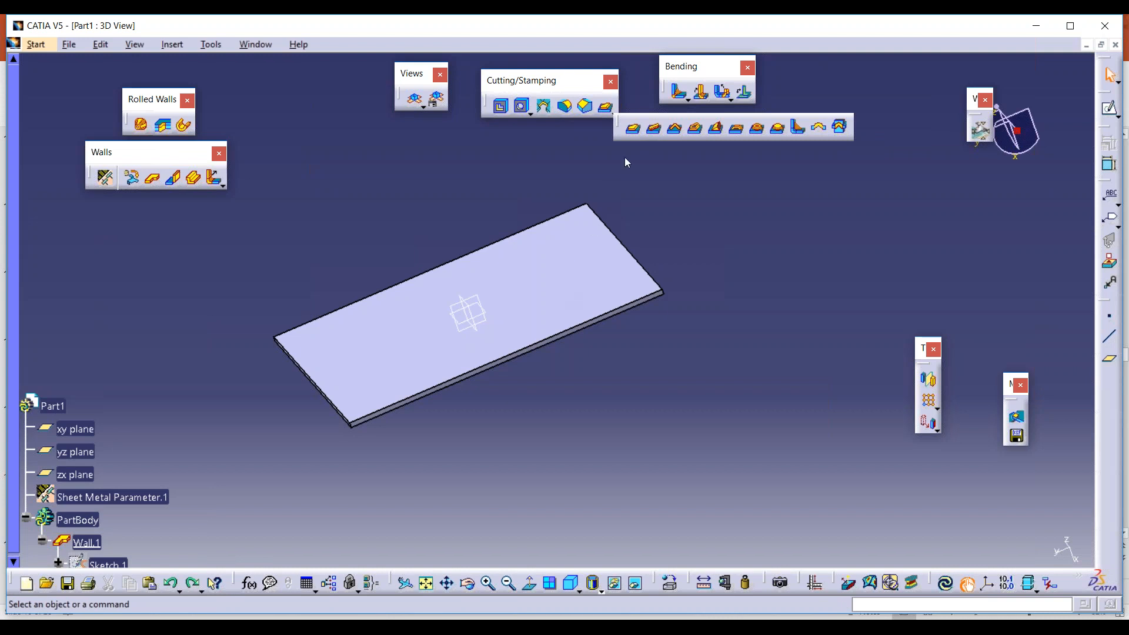
{"action": "left_click", "coordinate": [635, 129]}
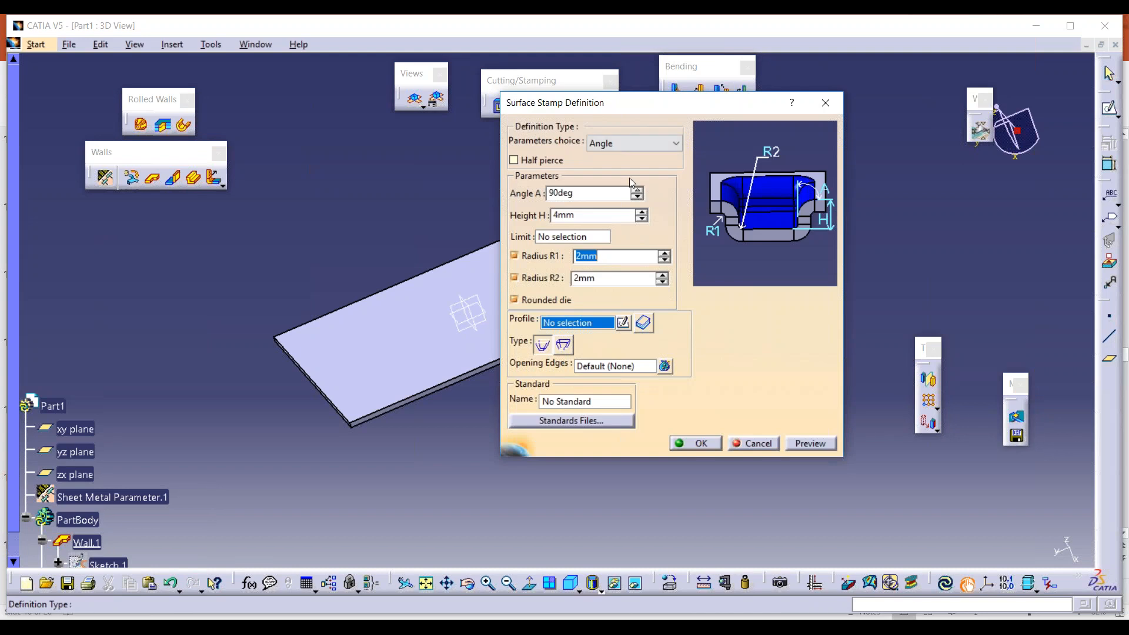
{"action": "left_click_drag", "start_coordinate": [669, 105], "coordinate": [873, 88]}
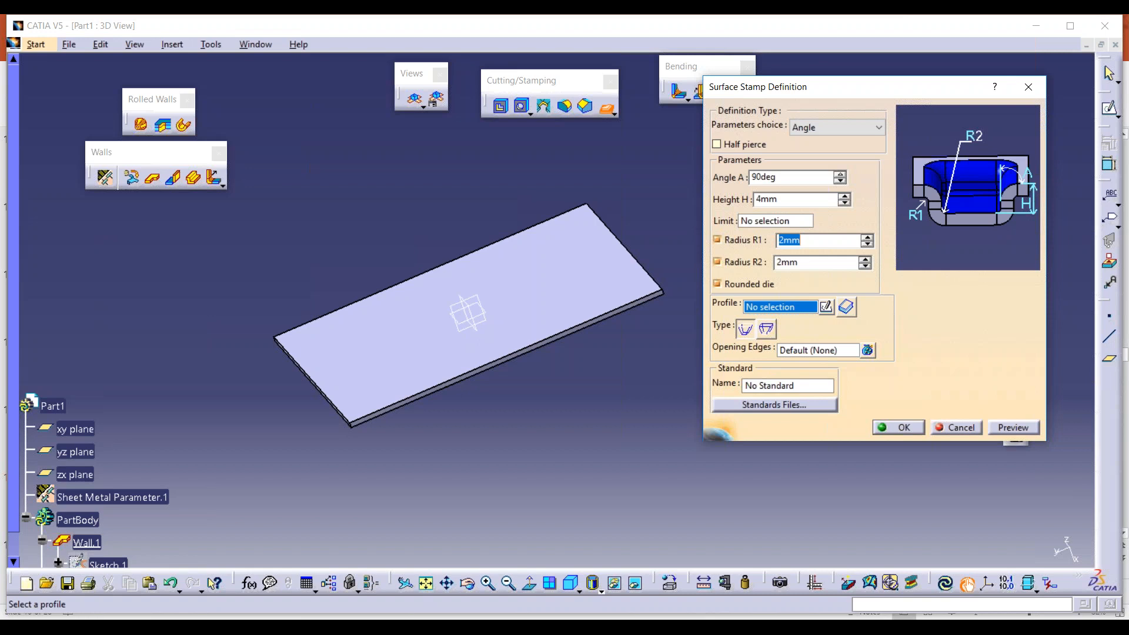
{"action": "left_click", "coordinate": [827, 308]}
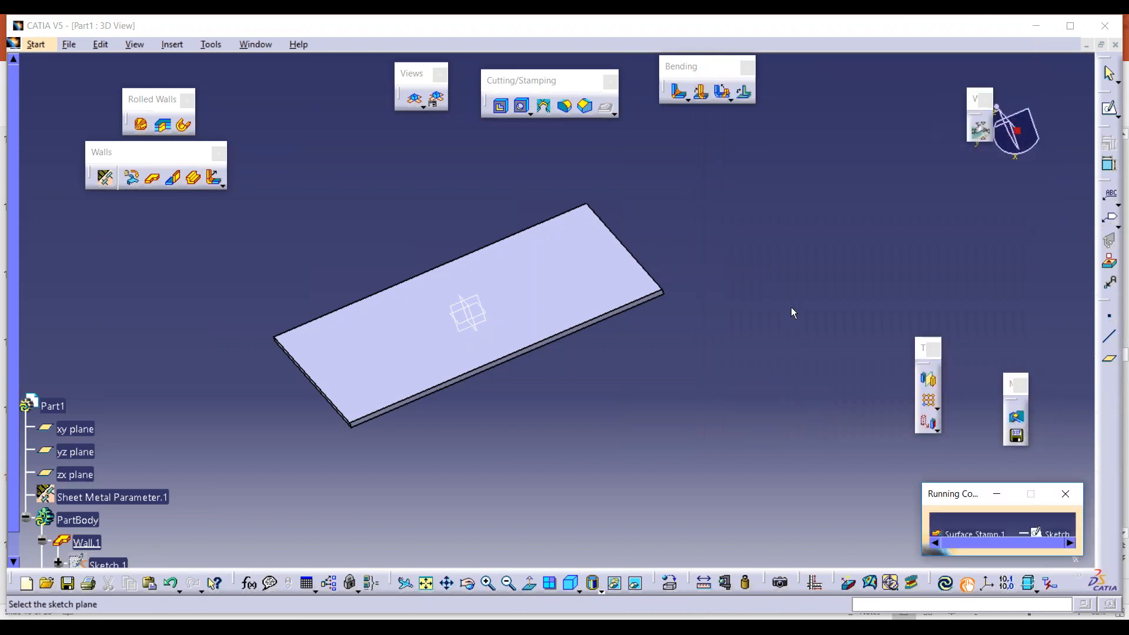
{"action": "left_click", "coordinate": [577, 273]}
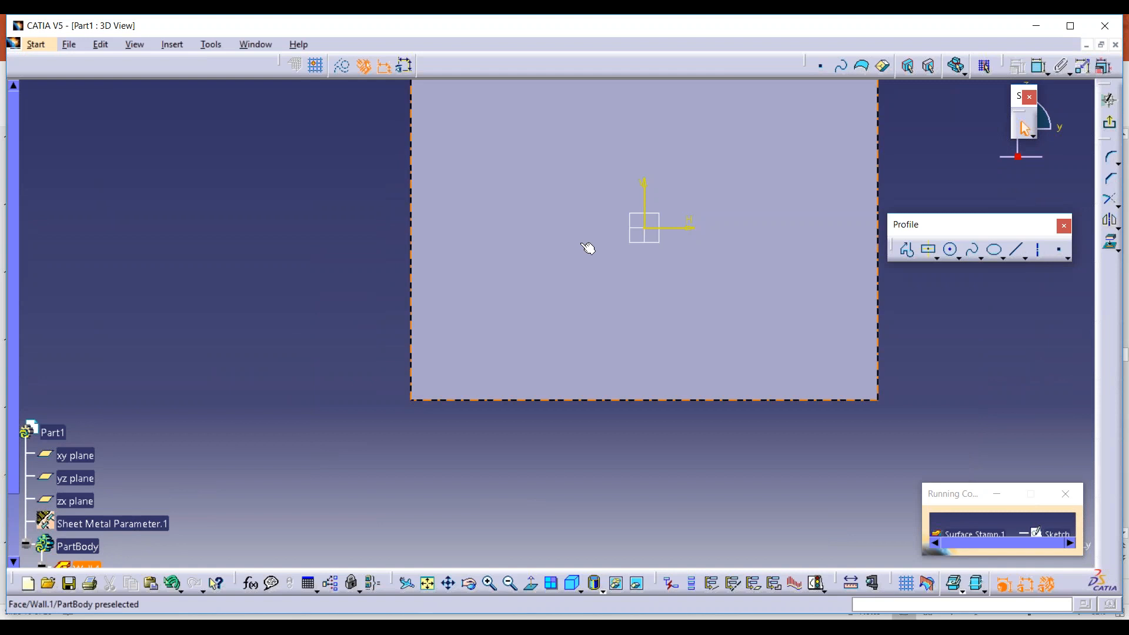
{"action": "left_click", "coordinate": [928, 249]}
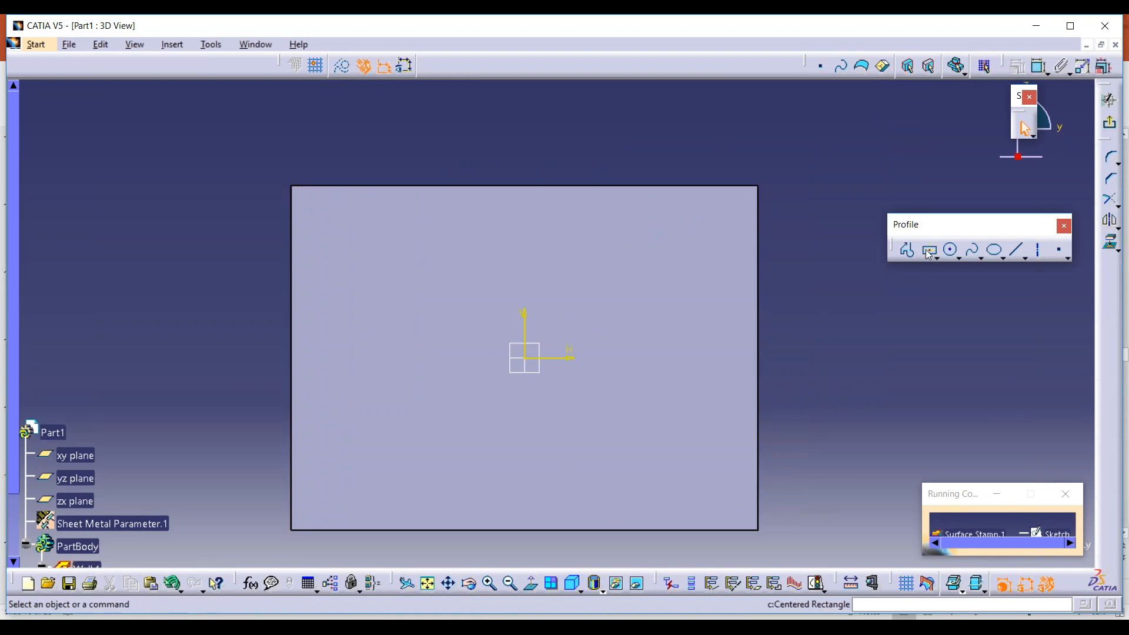
{"action": "left_click", "coordinate": [526, 359]}
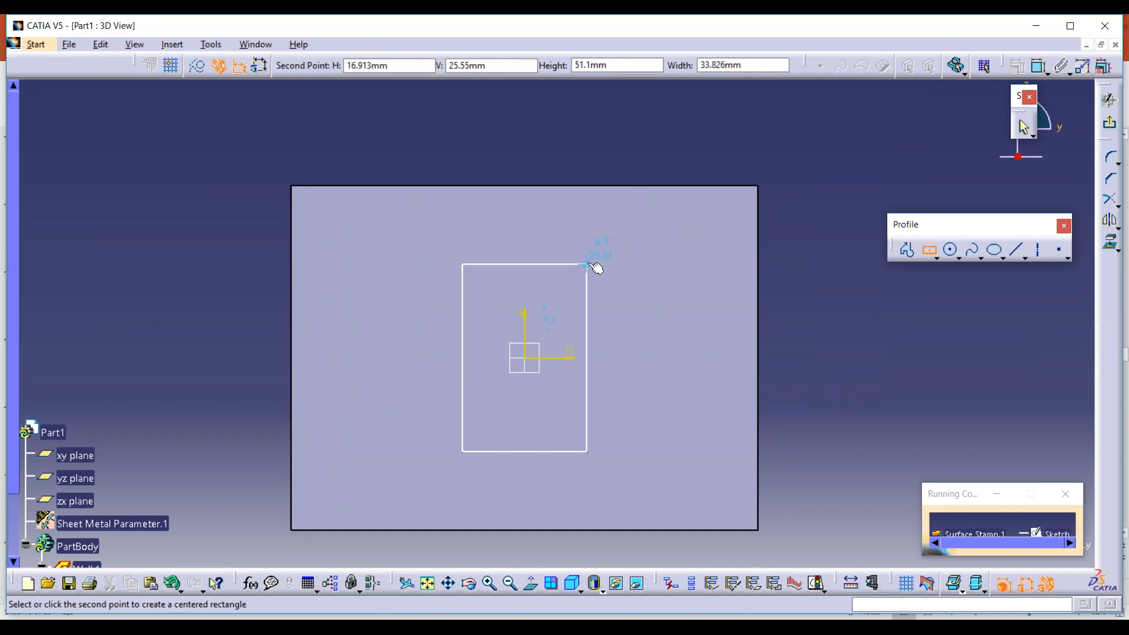
{"action": "left_click", "coordinate": [587, 264]}
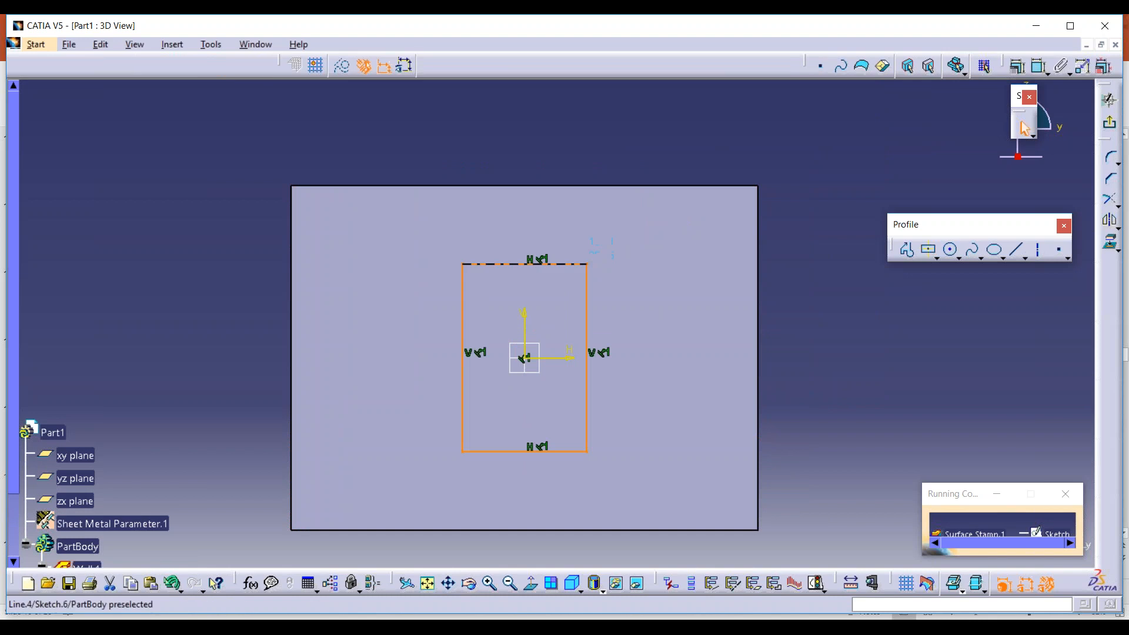
{"action": "left_click", "coordinate": [1110, 122]}
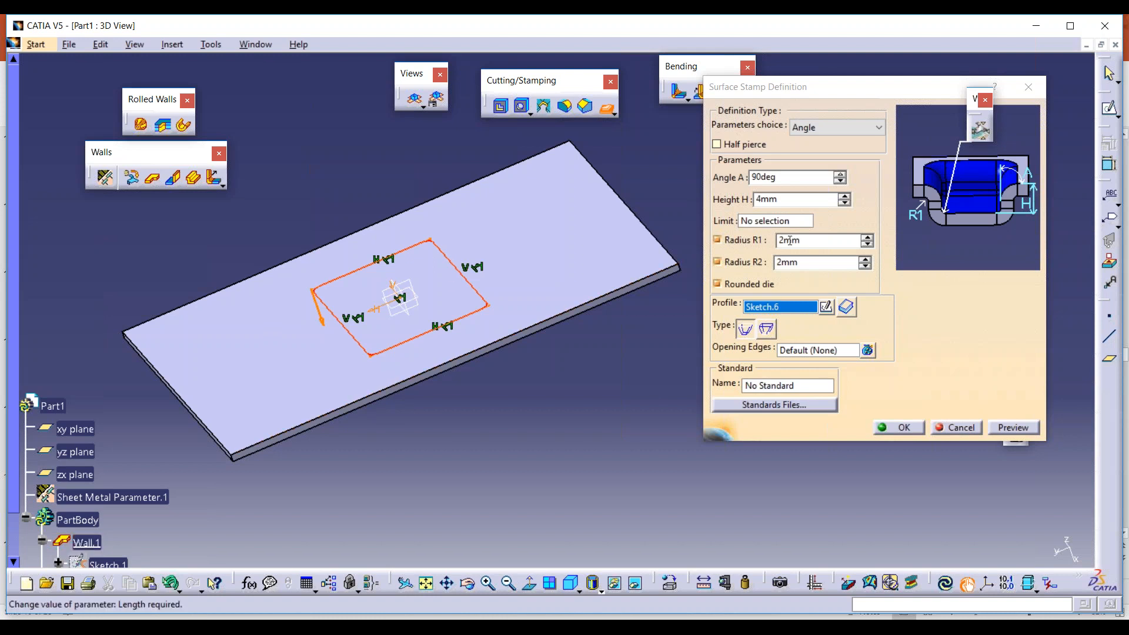
Step: Set the surface stamp's height to 6 mm and preview the stamp on the plate
{"action": "left_click", "coordinate": [753, 179]}
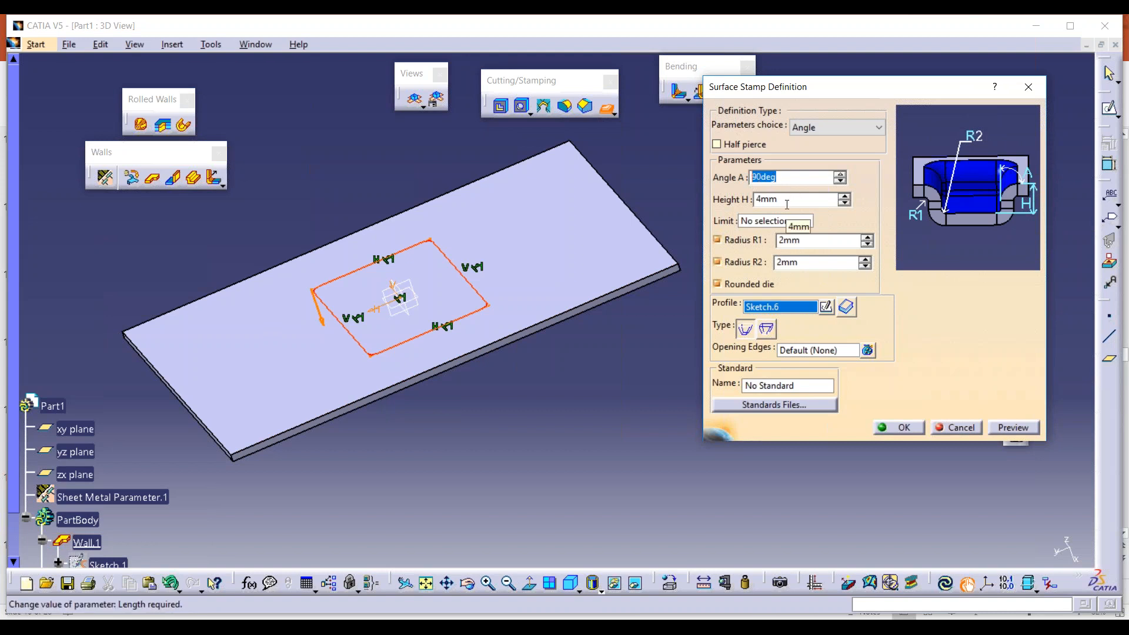
{"action": "left_click", "coordinate": [669, 307]}
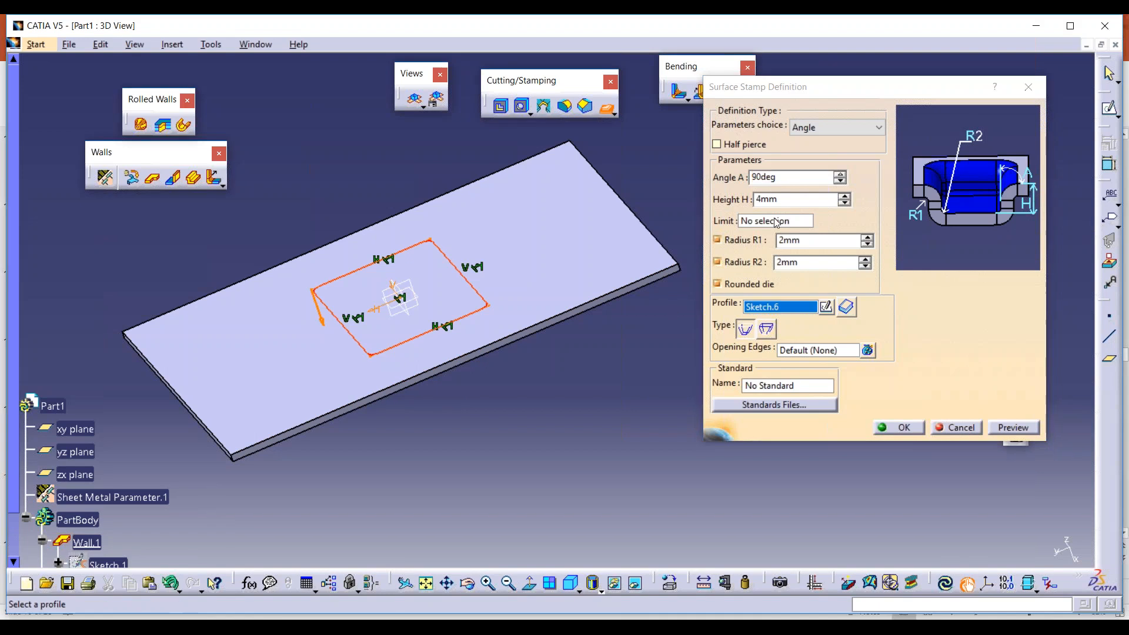
{"action": "left_click", "coordinate": [794, 197]}
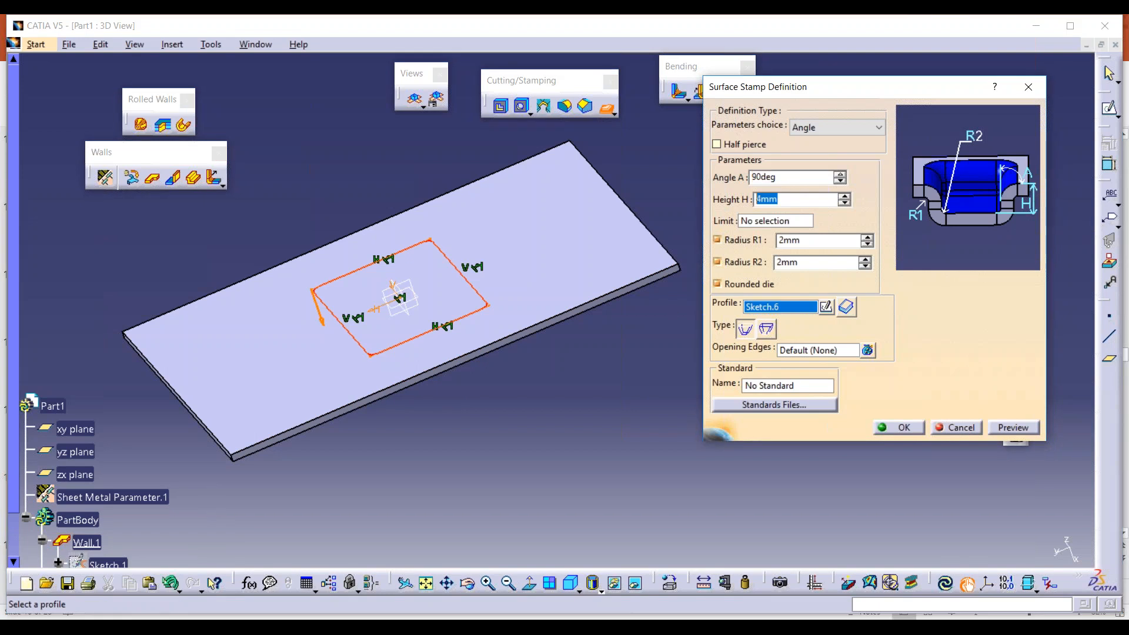
{"action": "type", "text": "6"}
{"action": "key", "text": "Return"}
{"action": "left_click", "coordinate": [1011, 428]}
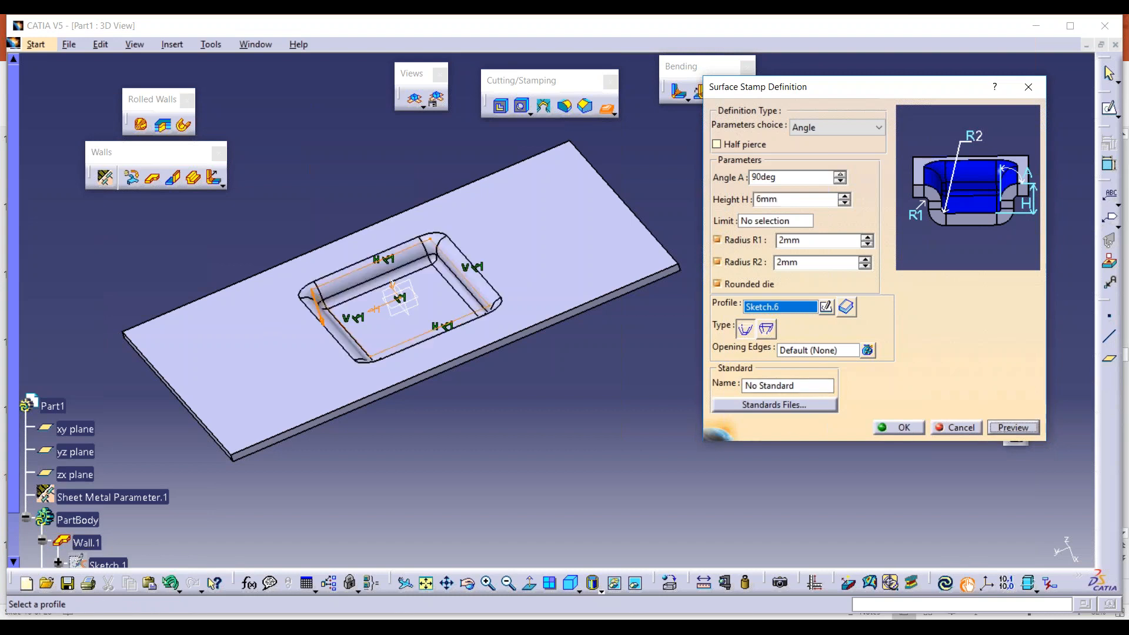
{"action": "middle_click_drag", "start_coordinate": [564, 380], "coordinate": [351, 180]}
{"action": "middle_click_drag", "start_coordinate": [411, 328], "coordinate": [453, 386]}
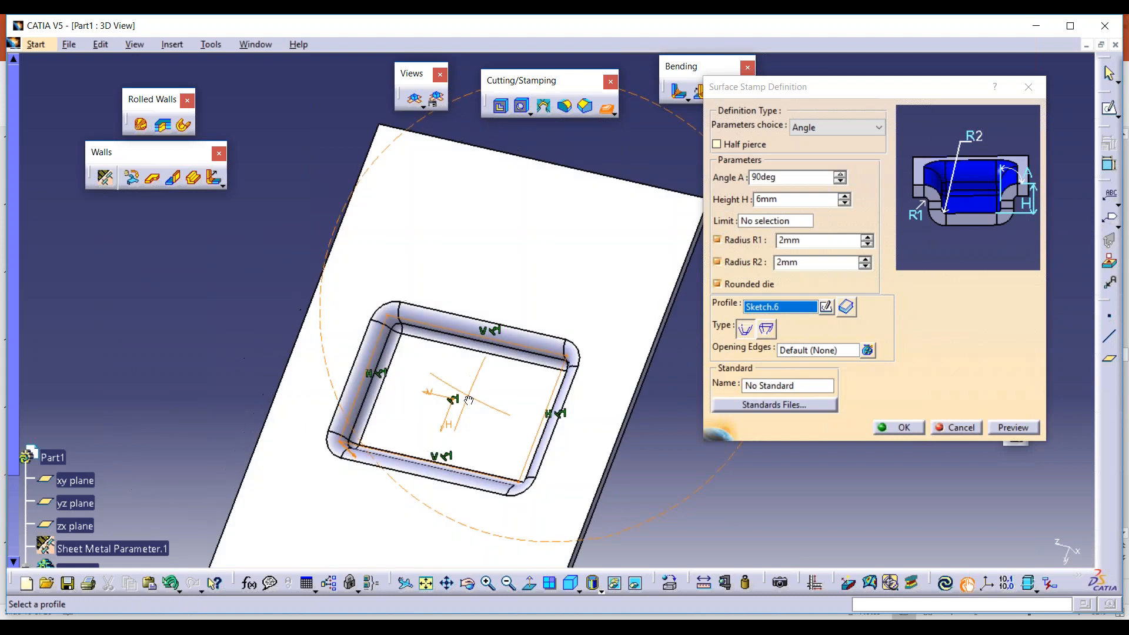
Step: Enable the half pierce option for the surface stamp and preview and inspect the result
{"action": "left_click_drag", "start_coordinate": [809, 241], "coordinate": [739, 240]}
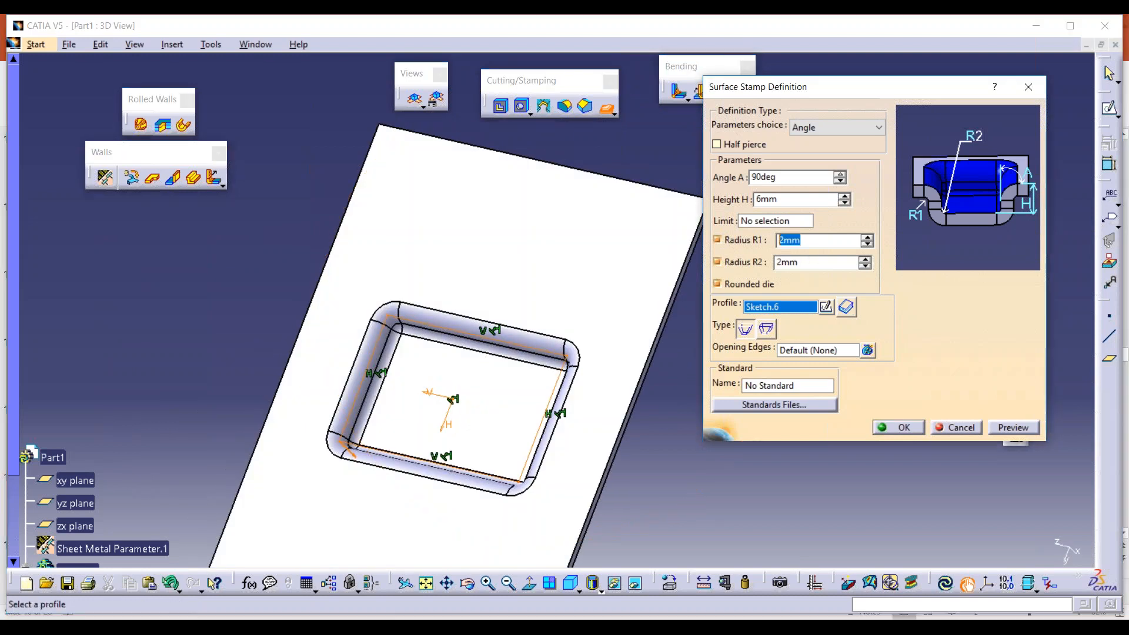
{"action": "left_click_drag", "start_coordinate": [787, 200], "coordinate": [745, 177]}
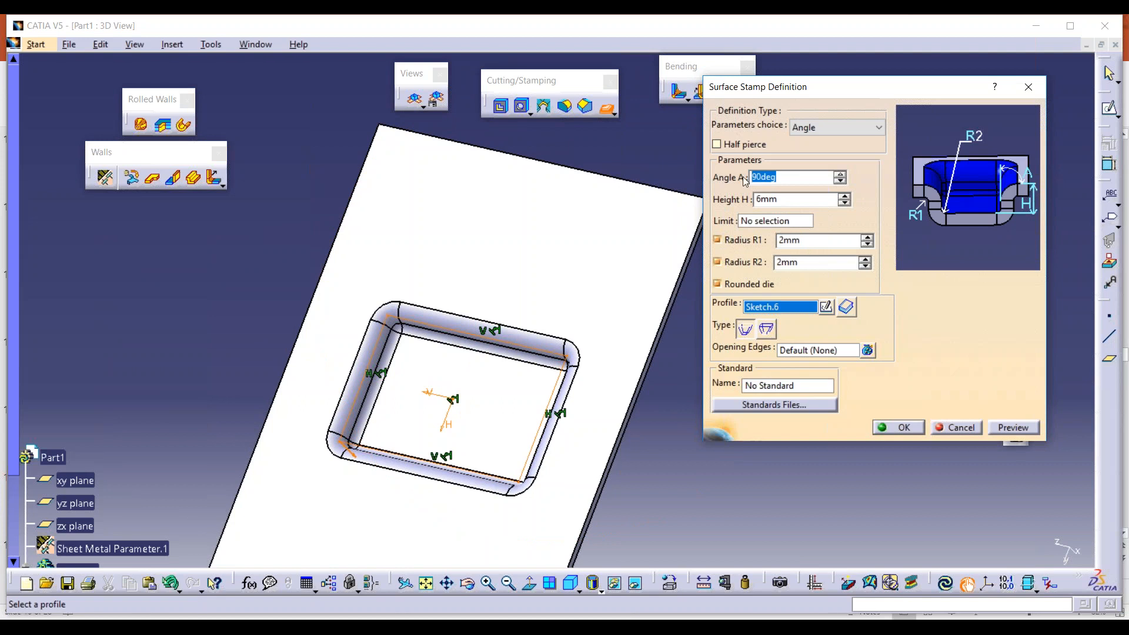
{"action": "left_click", "coordinate": [741, 146]}
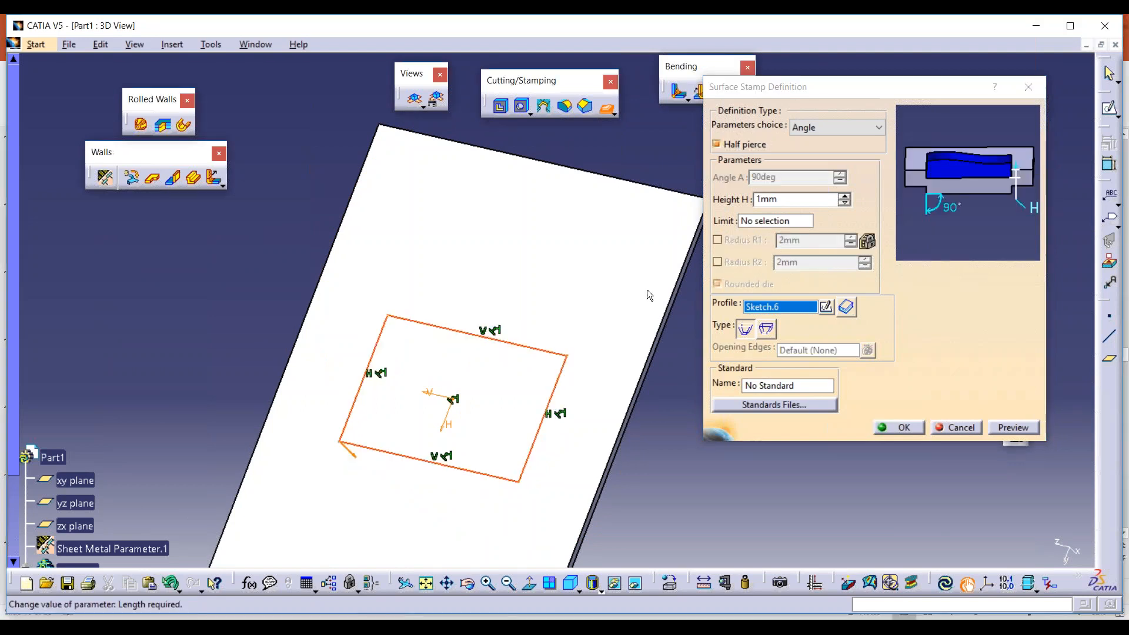
{"action": "middle_click_drag", "start_coordinate": [615, 344], "coordinate": [479, 259]}
{"action": "left_click", "coordinate": [1009, 431]}
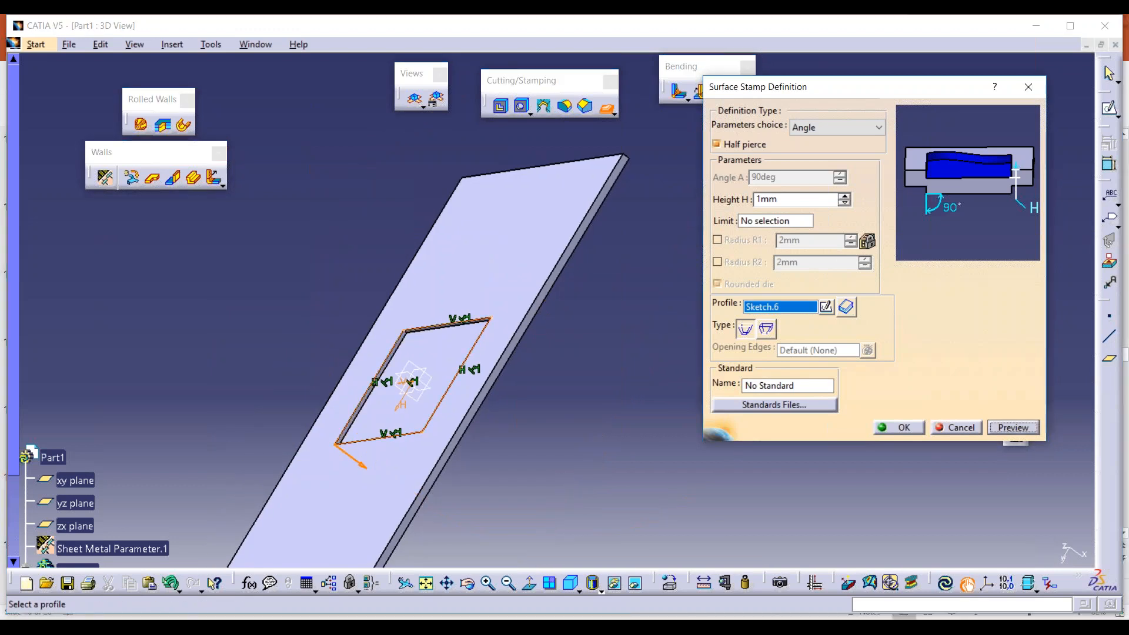
{"action": "mouse_move", "coordinate": [623, 353]}
{"action": "middle_mouse_down"}
{"action": "mouse_move", "coordinate": [635, 343]}
{"action": "mouse_move", "coordinate": [573, 354]}
{"action": "mouse_move", "coordinate": [615, 330]}
{"action": "mouse_move", "coordinate": [594, 312]}
{"action": "mouse_move", "coordinate": [643, 265]}
{"action": "mouse_move", "coordinate": [519, 323]}
{"action": "mouse_move", "coordinate": [615, 295]}
{"action": "middle_mouse_up"}
{"action": "scroll", "coordinate": [616, 294], "scroll_direction": "up", "scroll_amount": 2}
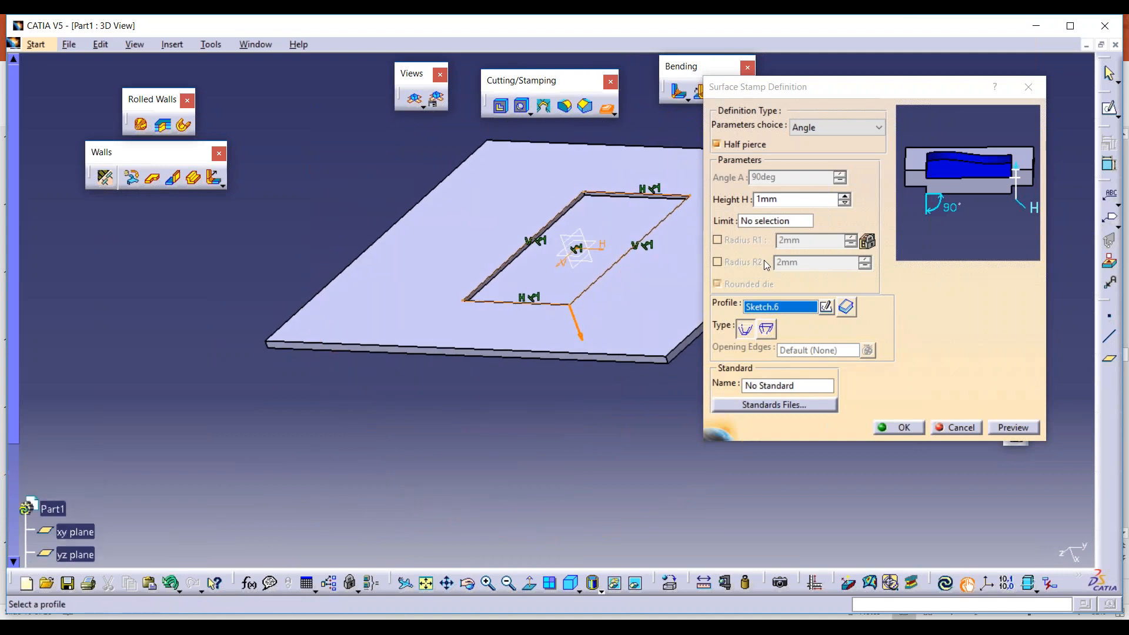
{"action": "double_click", "coordinate": [756, 200]}
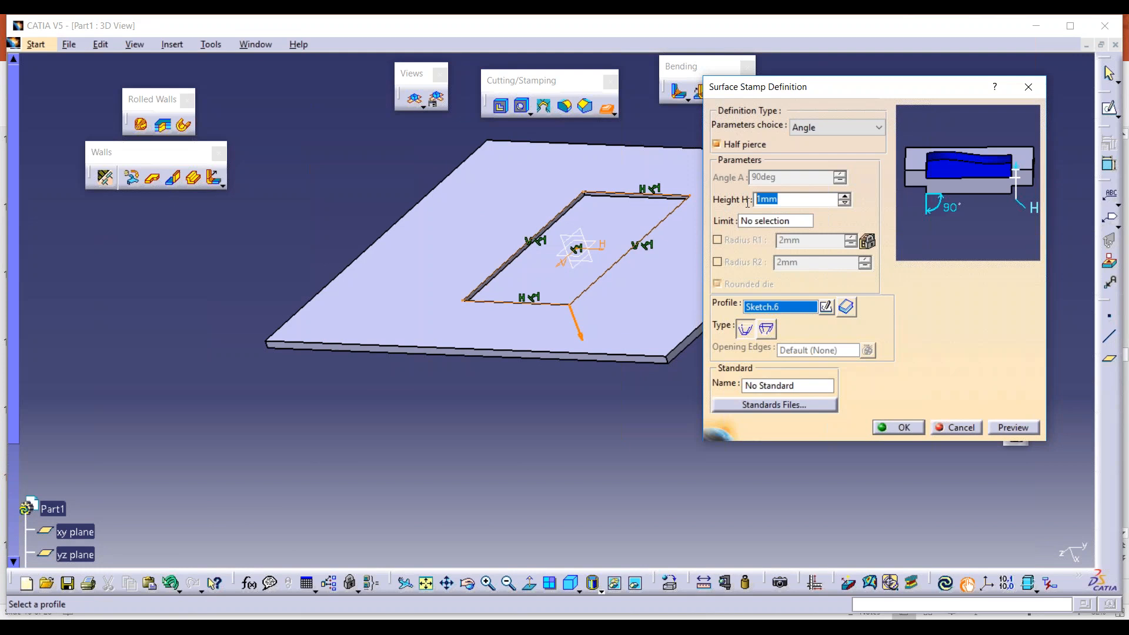
Step: Turn off half pierce and preview the stamp with the second profile type
{"action": "left_click", "coordinate": [736, 147]}
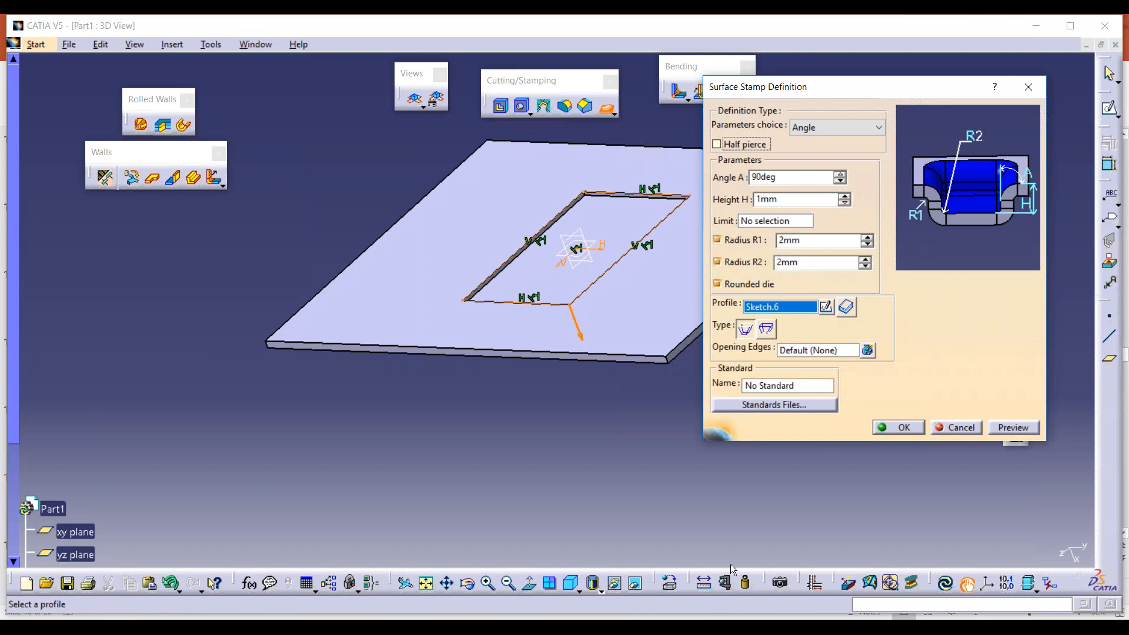
{"action": "left_click", "coordinate": [766, 329]}
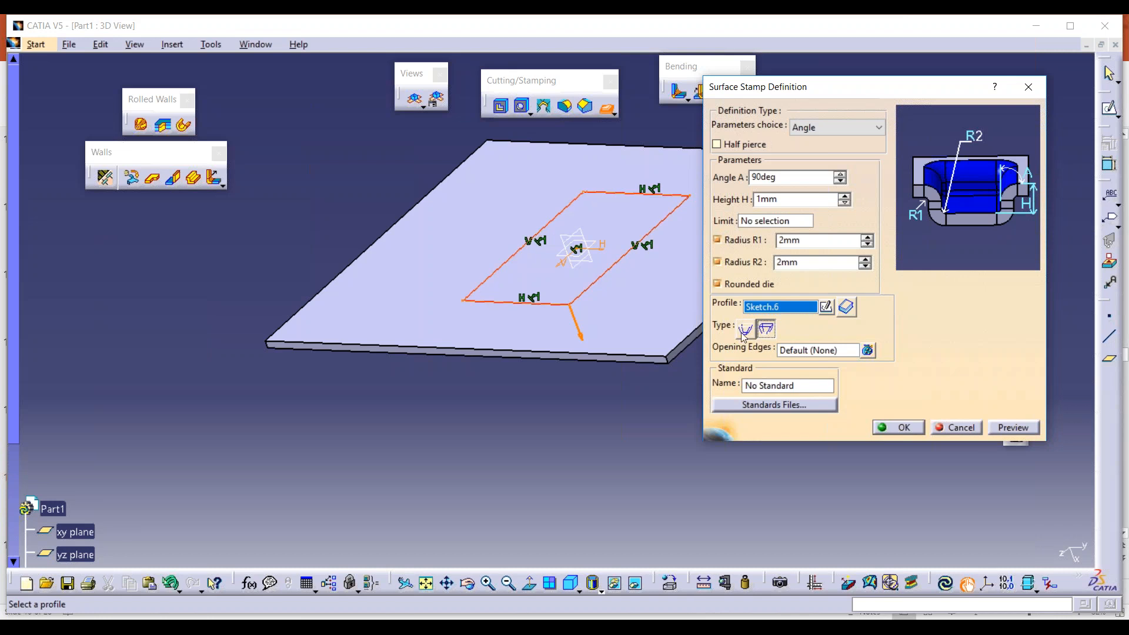
{"action": "left_click", "coordinate": [1012, 427]}
{"action": "middle_click_drag", "start_coordinate": [614, 360], "coordinate": [474, 342]}
Step: Switch the stamp back to the first profile type and preview it for comparison
{"action": "left_click", "coordinate": [744, 330]}
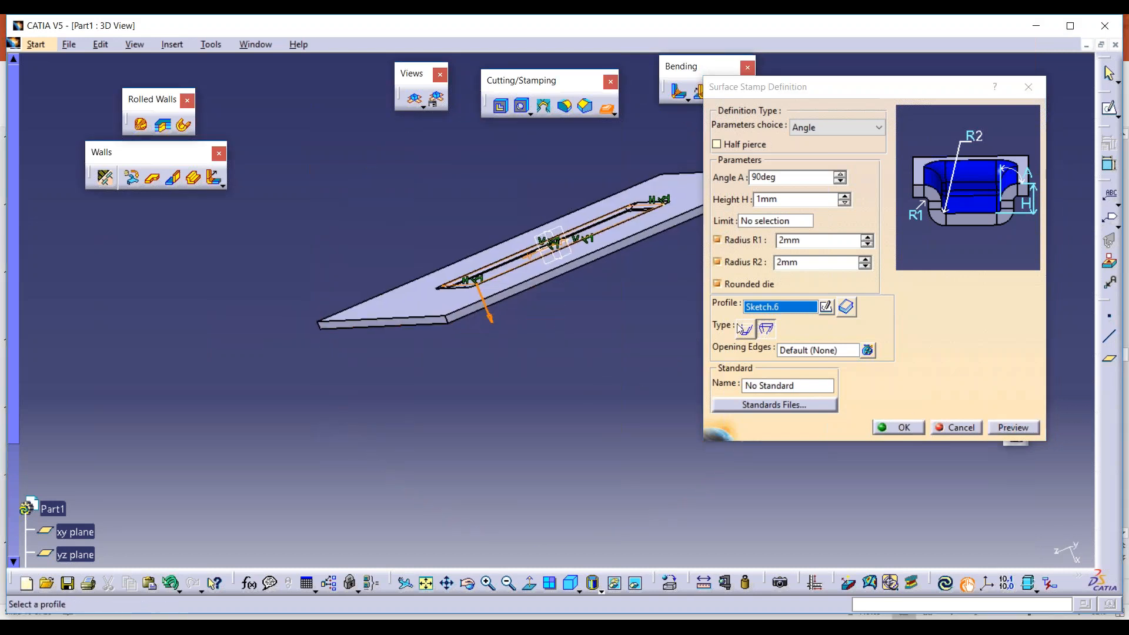
{"action": "left_click", "coordinate": [1016, 432]}
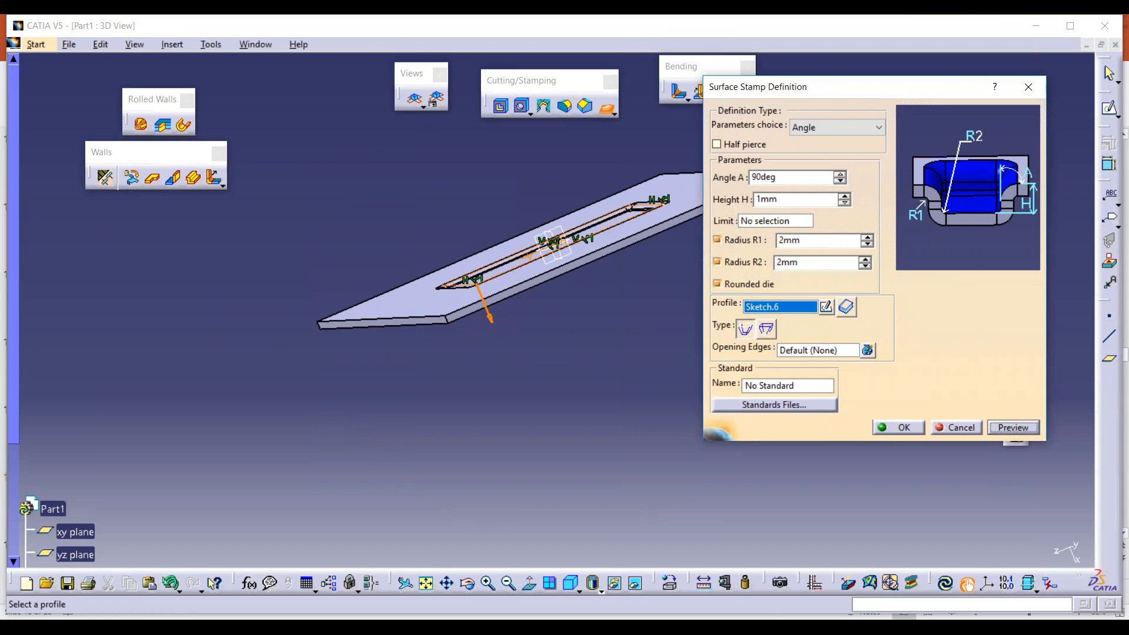
{"action": "scroll", "coordinate": [586, 343], "scroll_direction": "down", "scroll_amount": 1}
{"action": "middle_click_drag", "start_coordinate": [585, 343], "coordinate": [482, 347]}
{"action": "scroll", "coordinate": [597, 470], "scroll_direction": "up", "scroll_amount": 1}
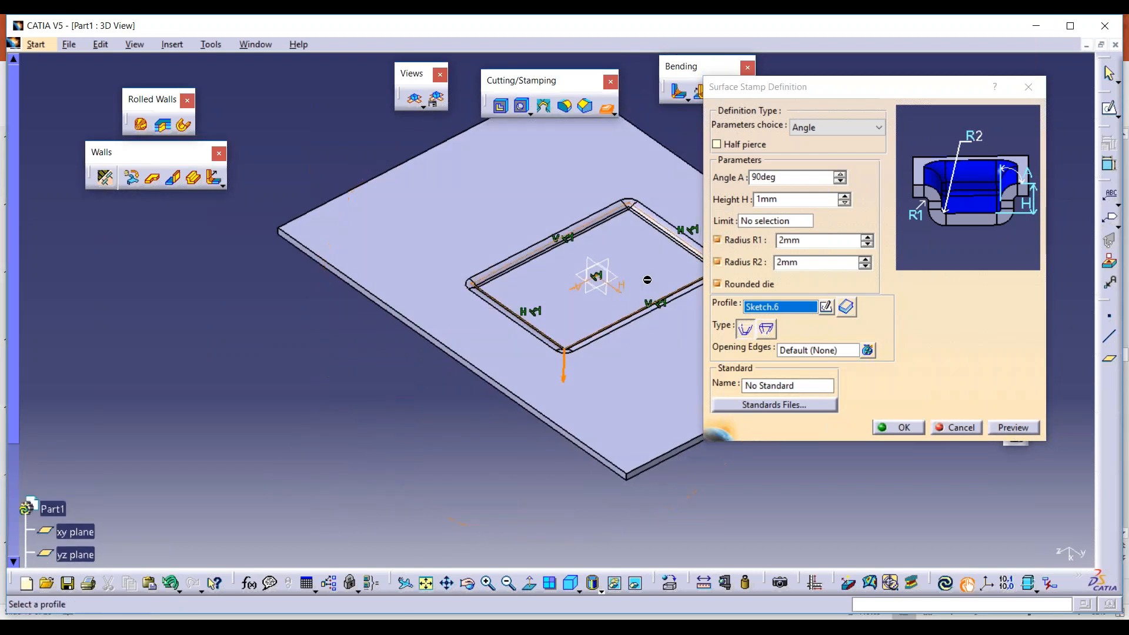
Step: Make one long side of the rectangular profile the stamp's opening edge and preview the open side
{"action": "left_click", "coordinate": [794, 350]}
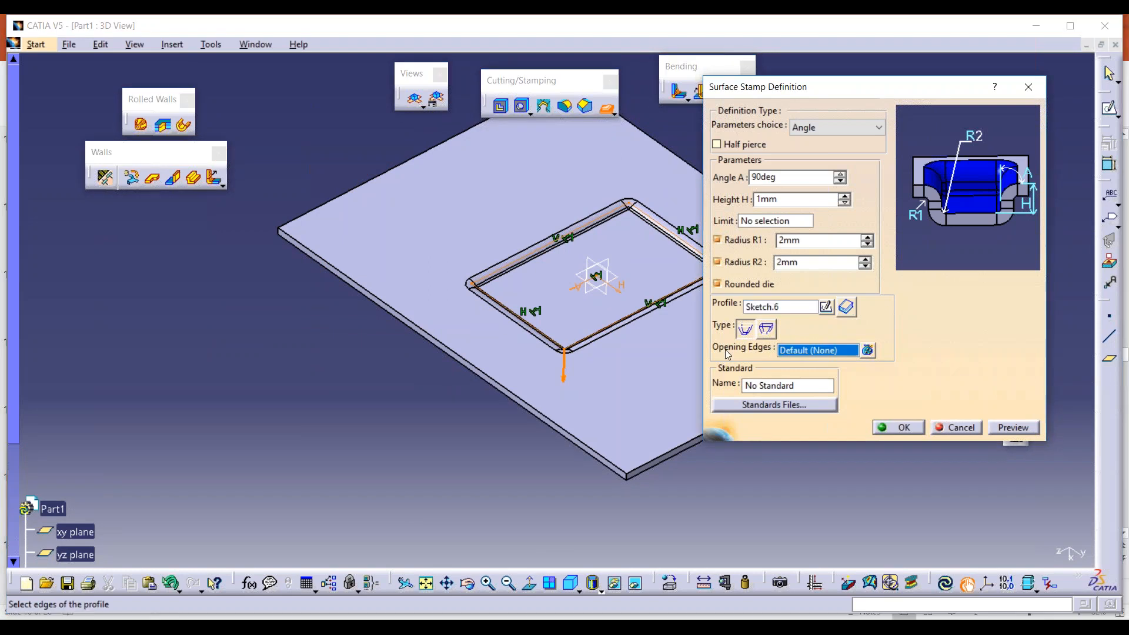
{"action": "left_click", "coordinate": [638, 315]}
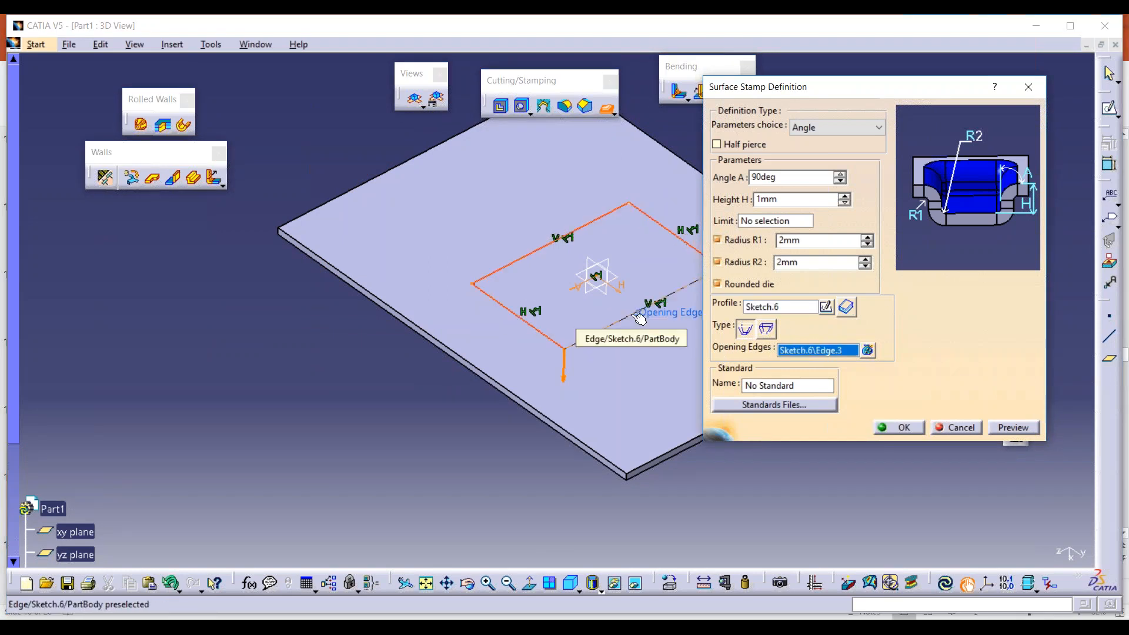
{"action": "left_click", "coordinate": [1014, 428]}
{"action": "middle_click_drag", "start_coordinate": [633, 353], "coordinate": [447, 230]}
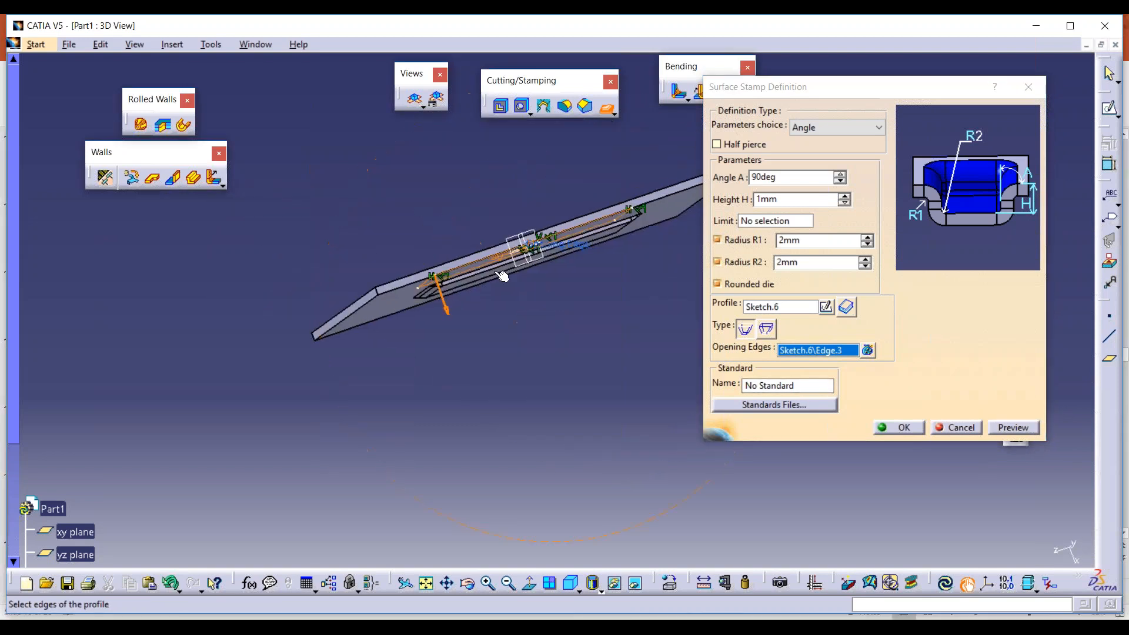
{"action": "middle_click_drag", "start_coordinate": [490, 279], "coordinate": [459, 176]}
{"action": "middle_click_drag", "start_coordinate": [424, 276], "coordinate": [226, 214]}
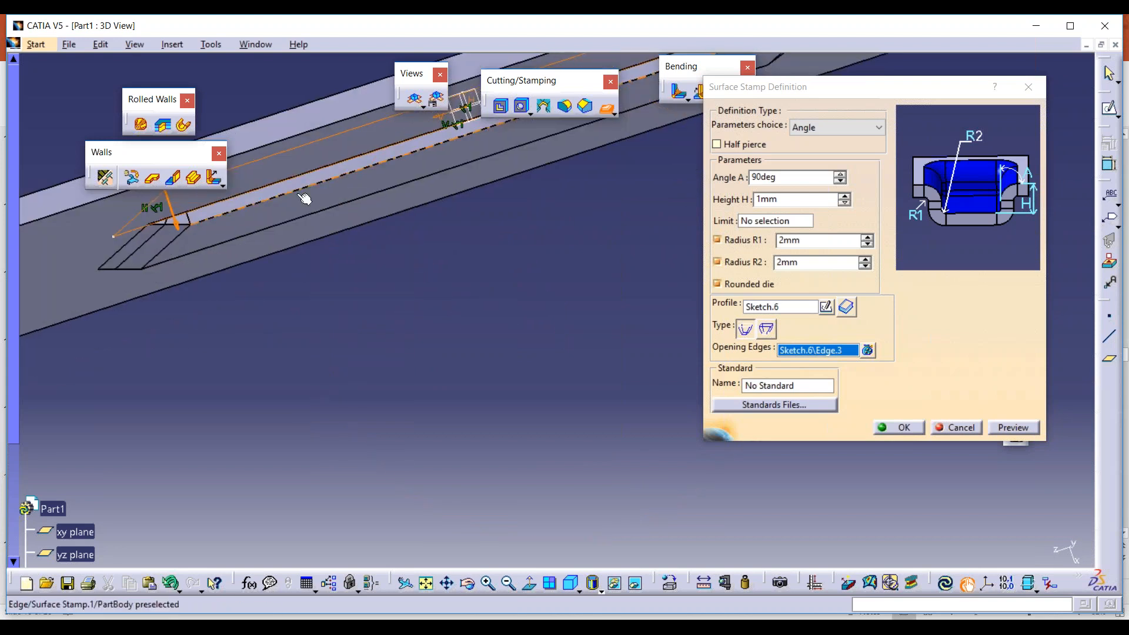
{"action": "middle_click_drag", "start_coordinate": [280, 203], "coordinate": [307, 291]}
Step: Set the open-edged stamp's height to 6 mm, inspect its preview, and close the stamp definition without creating it
{"action": "double_click", "coordinate": [796, 200]}
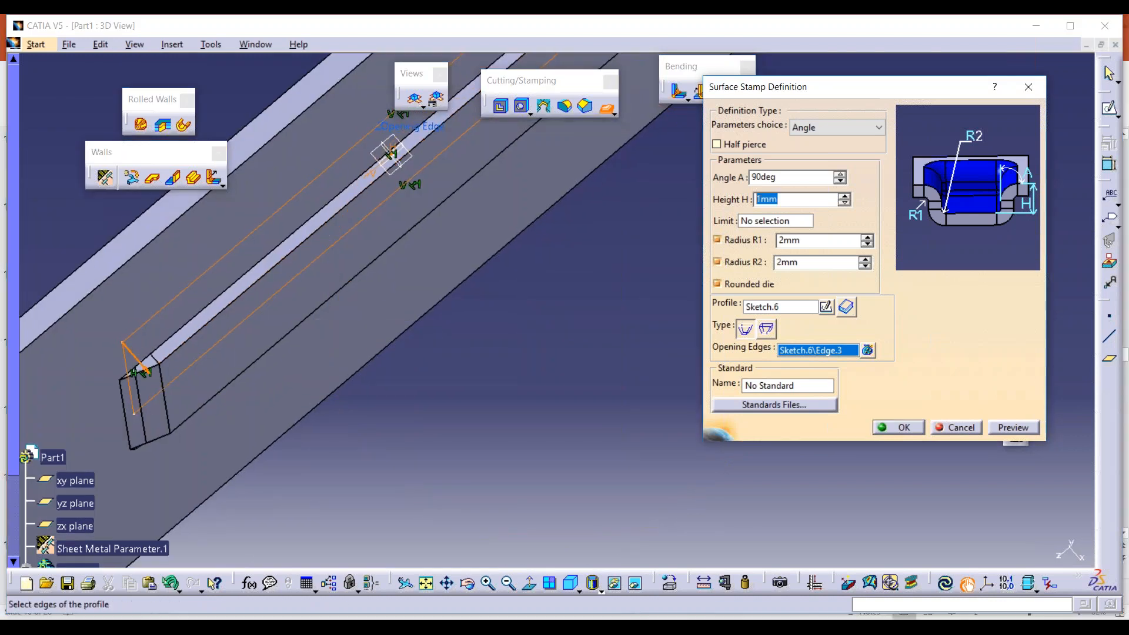
{"action": "type", "text": "6"}
{"action": "left_click", "coordinate": [575, 292]}
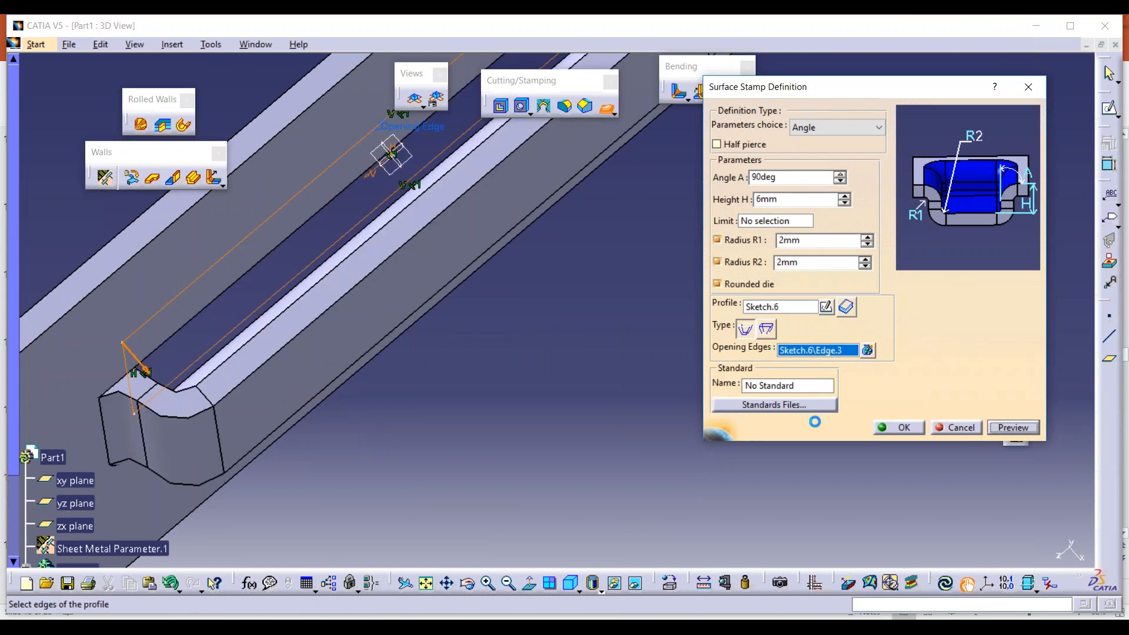
{"action": "middle_click_drag", "start_coordinate": [510, 322], "coordinate": [492, 528]}
{"action": "left_click", "coordinate": [426, 582]}
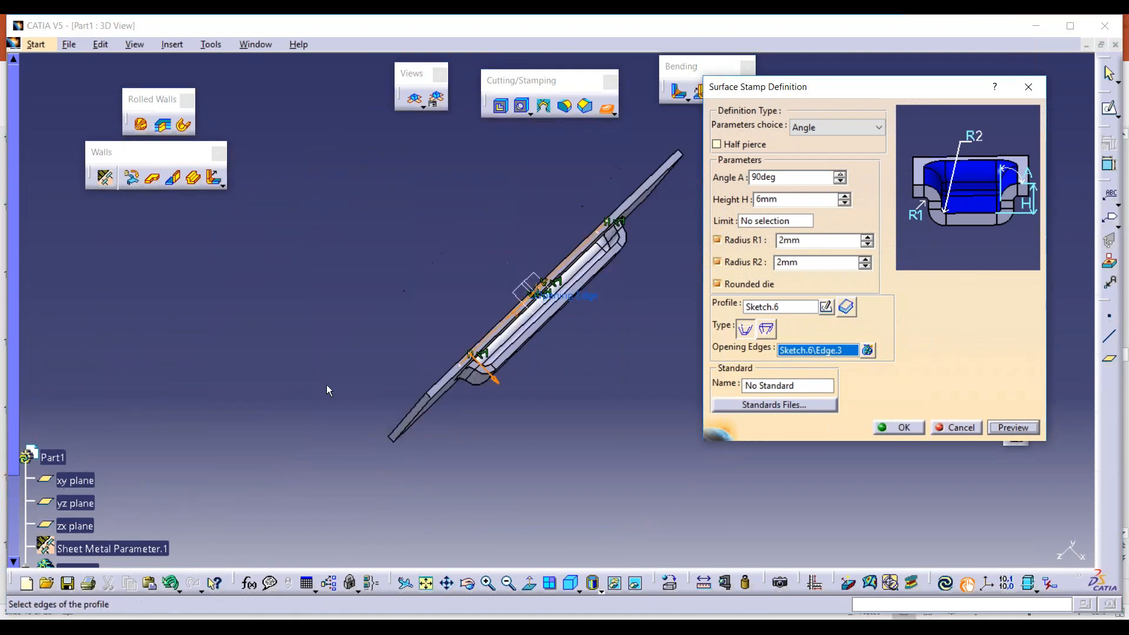
{"action": "middle_click_drag", "start_coordinate": [518, 376], "coordinate": [705, 194]}
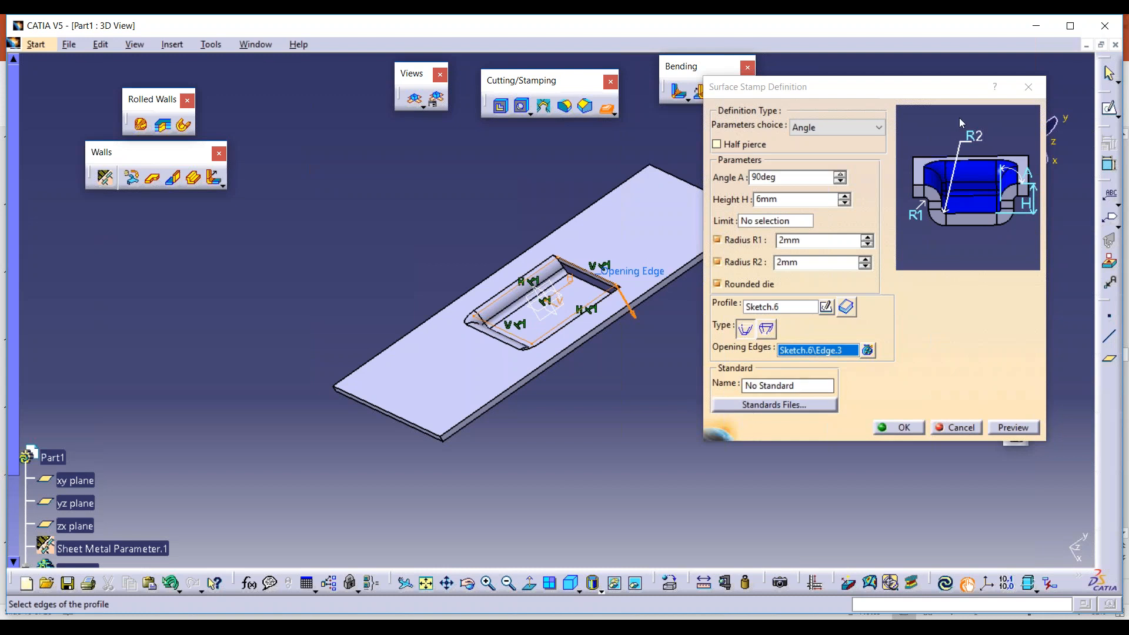
{"action": "left_click_drag", "start_coordinate": [880, 97], "coordinate": [724, 71]}
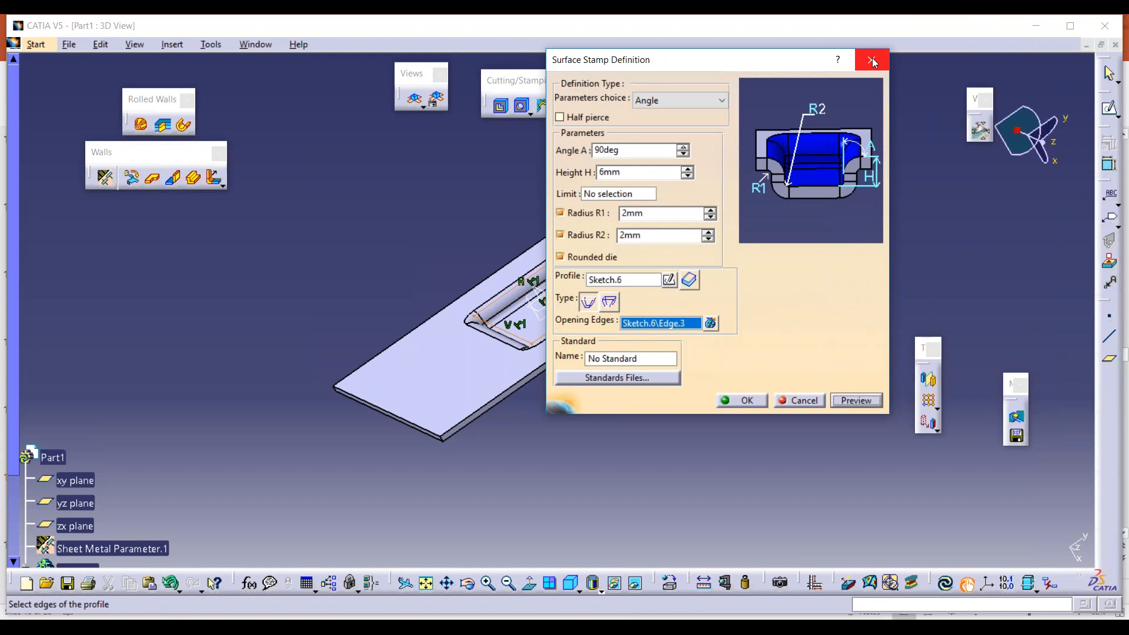
{"action": "left_click", "coordinate": [873, 61]}
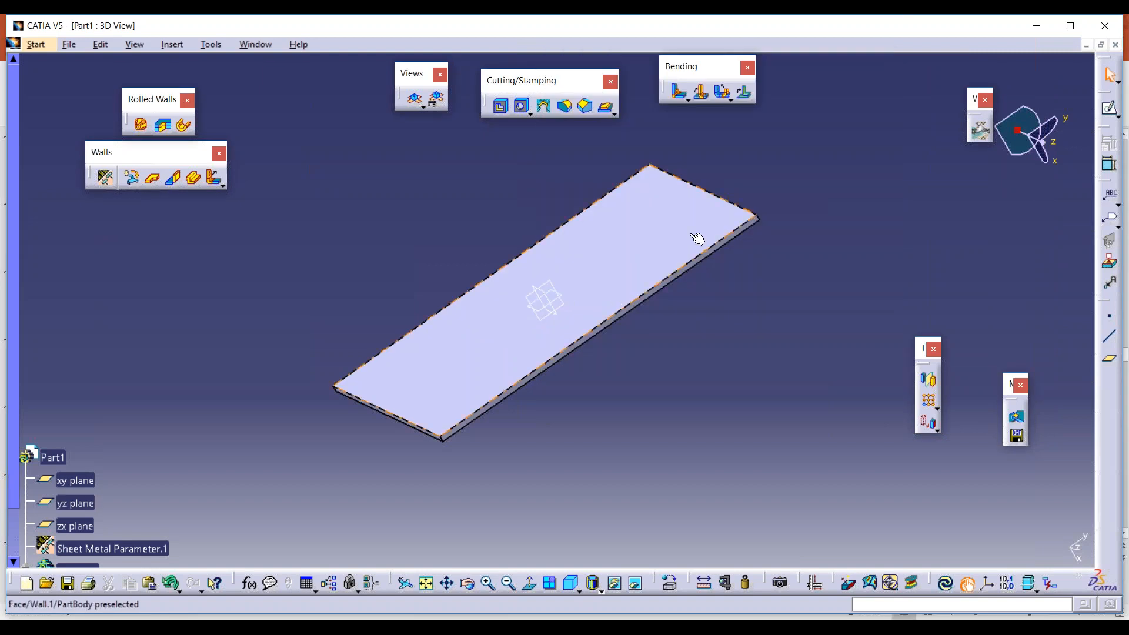
Step: Start a Flanged Cutout and sketch its circular profile on the plate's large face, centred on the sketch origin
{"action": "left_click", "coordinate": [612, 111]}
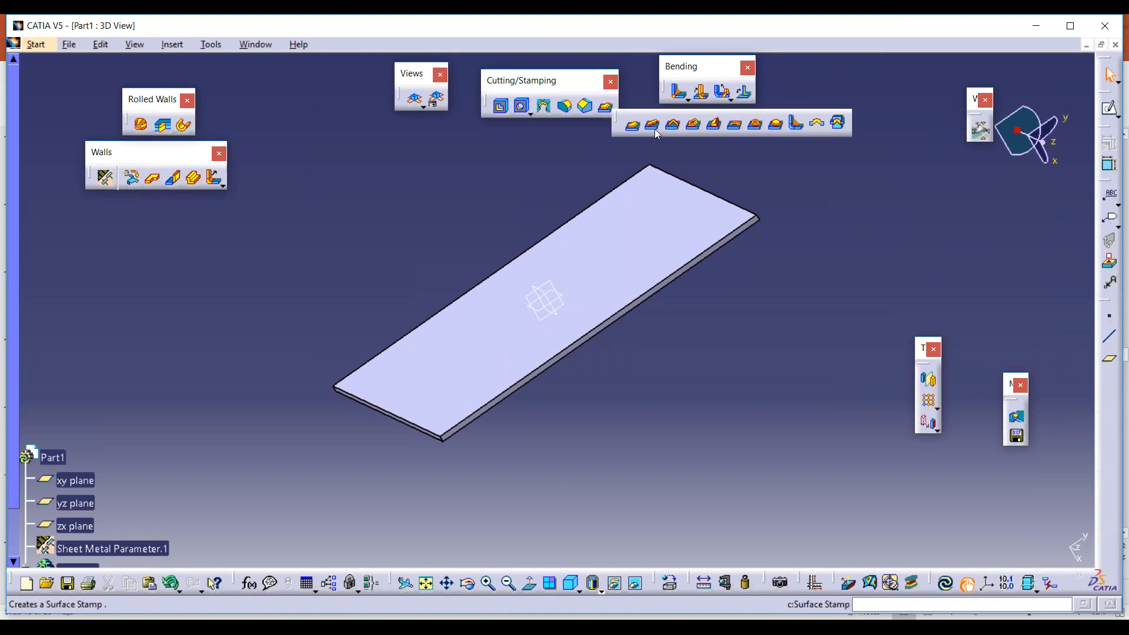
{"action": "left_click", "coordinate": [695, 129]}
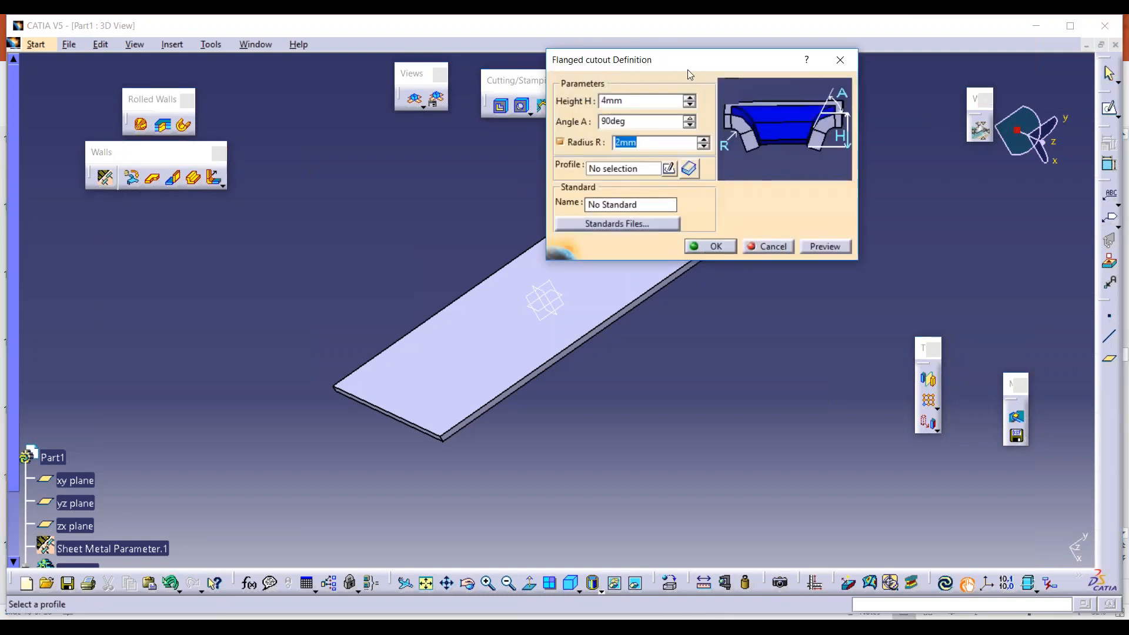
{"action": "left_click_drag", "start_coordinate": [695, 60], "coordinate": [884, 60]}
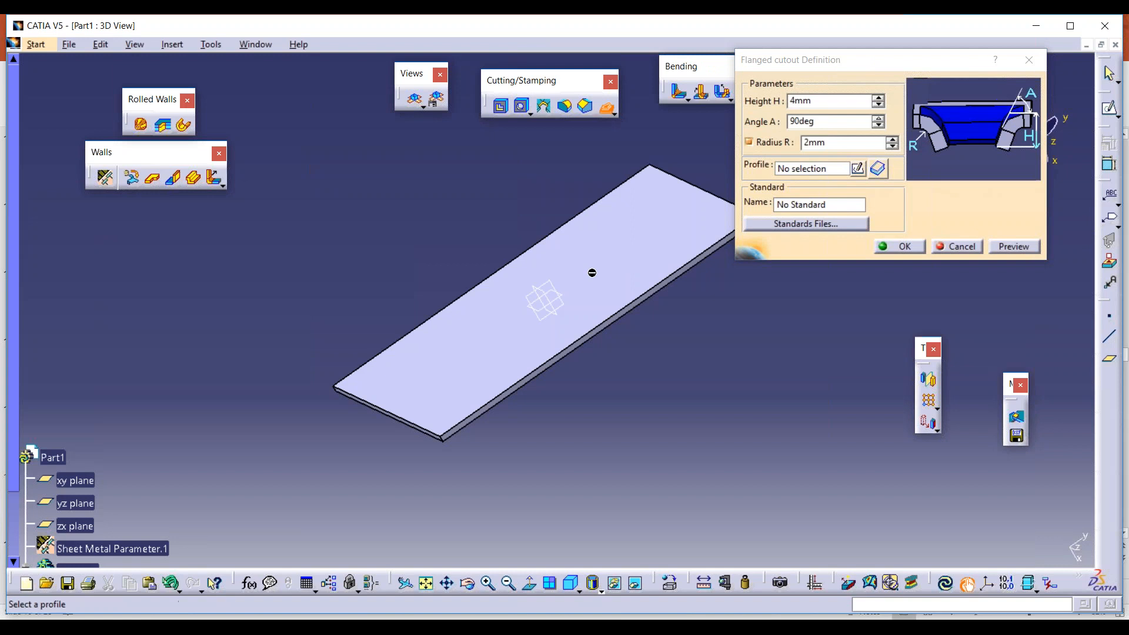
{"action": "left_click", "coordinate": [858, 169]}
{"action": "left_click", "coordinate": [657, 244]}
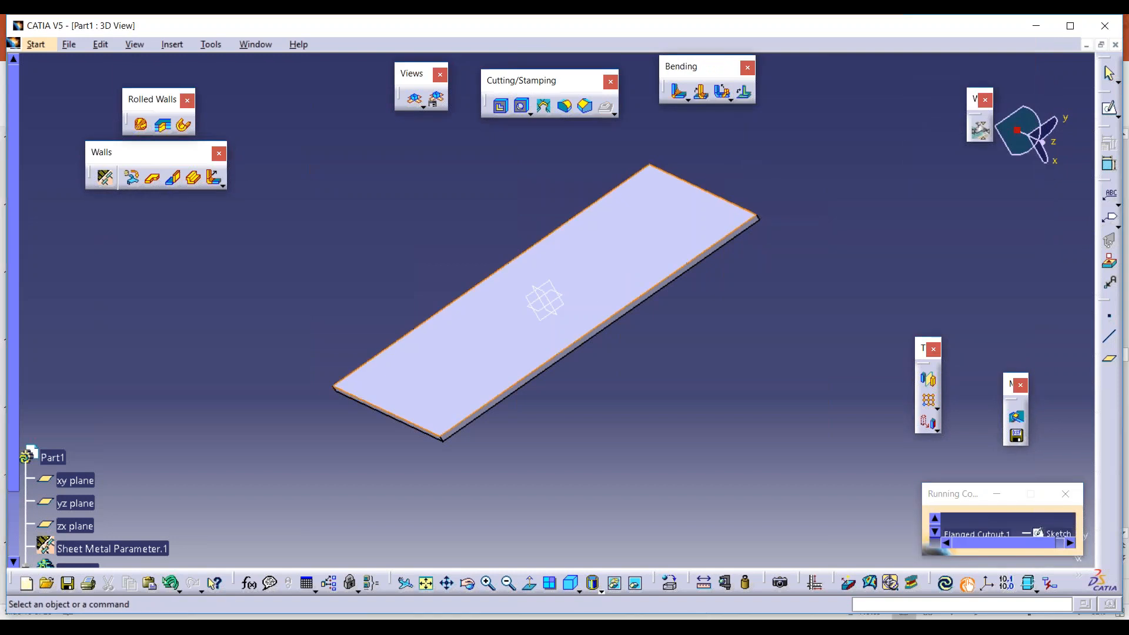
{"action": "left_click_drag", "start_coordinate": [740, 118], "coordinate": [740, 118]}
{"action": "left_click", "coordinate": [792, 139]}
{"action": "left_click", "coordinate": [566, 359]}
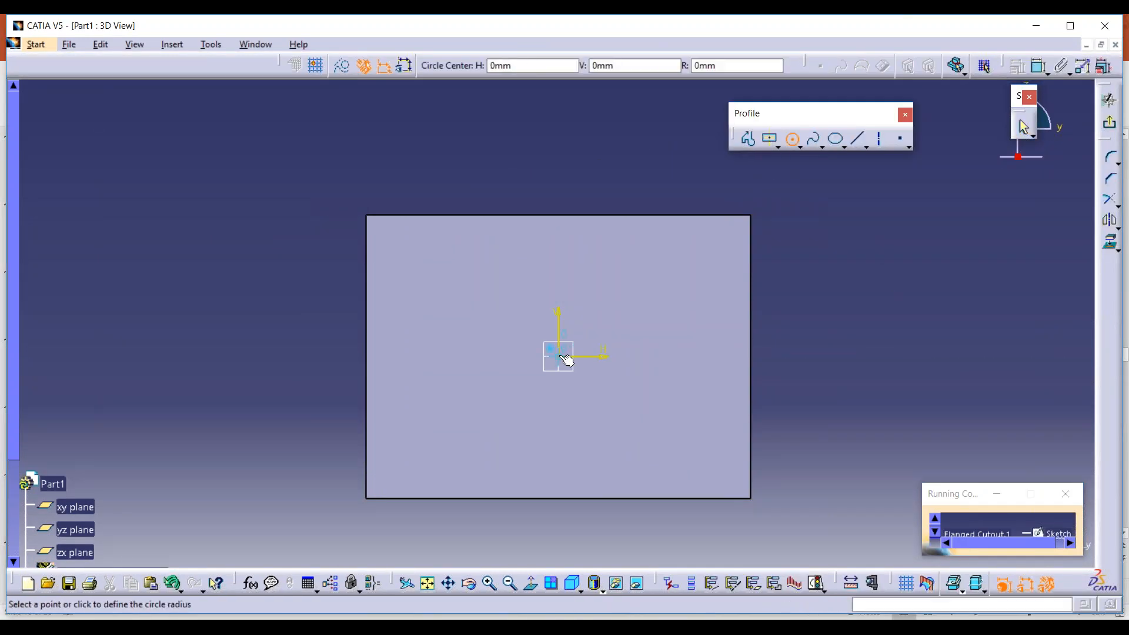
{"action": "left_click", "coordinate": [600, 307]}
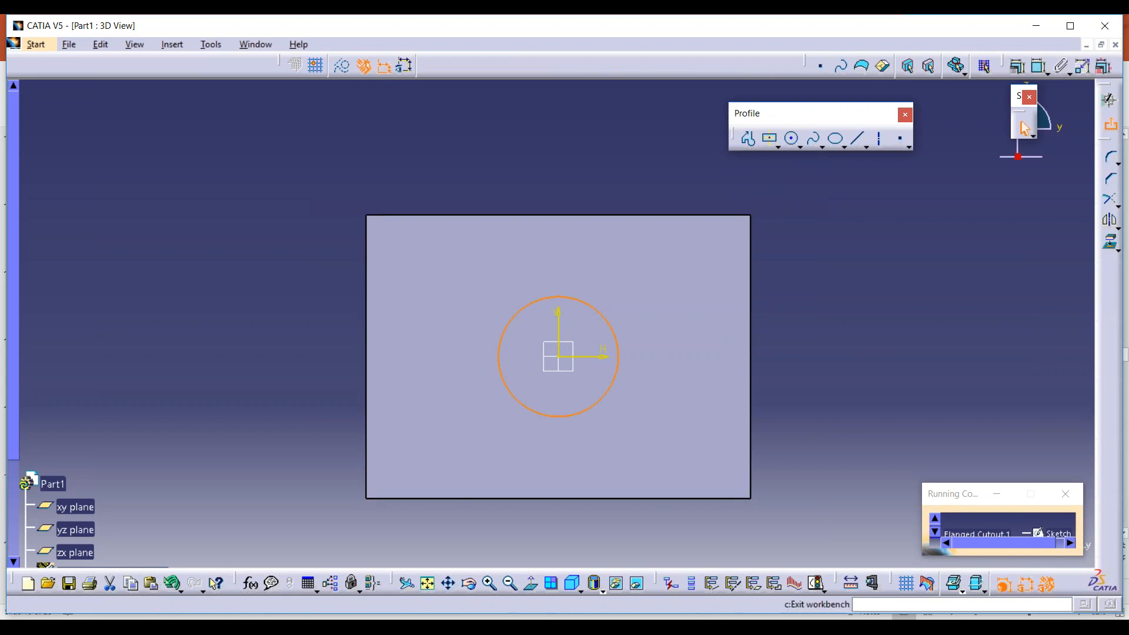
{"action": "left_click", "coordinate": [1104, 66]}
{"action": "middle_click_drag", "start_coordinate": [588, 353], "coordinate": [552, 299]}
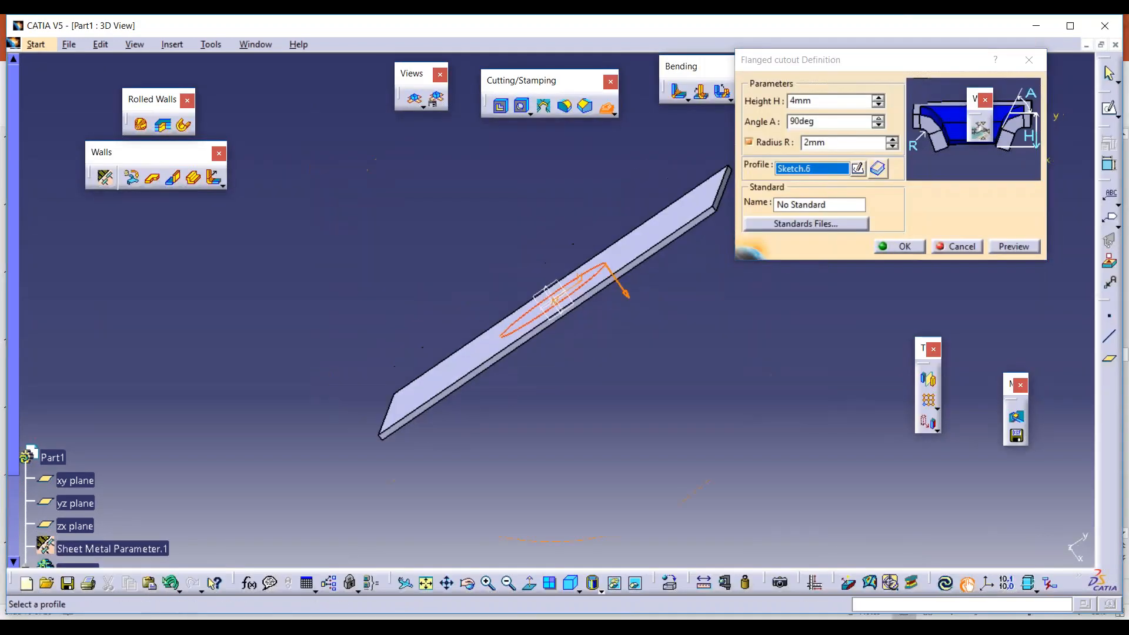
Step: Set the flanged cutout's radius to 3 mm and height to 6 mm, inspect its preview, and cancel the definition
{"action": "double_click", "coordinate": [835, 143]}
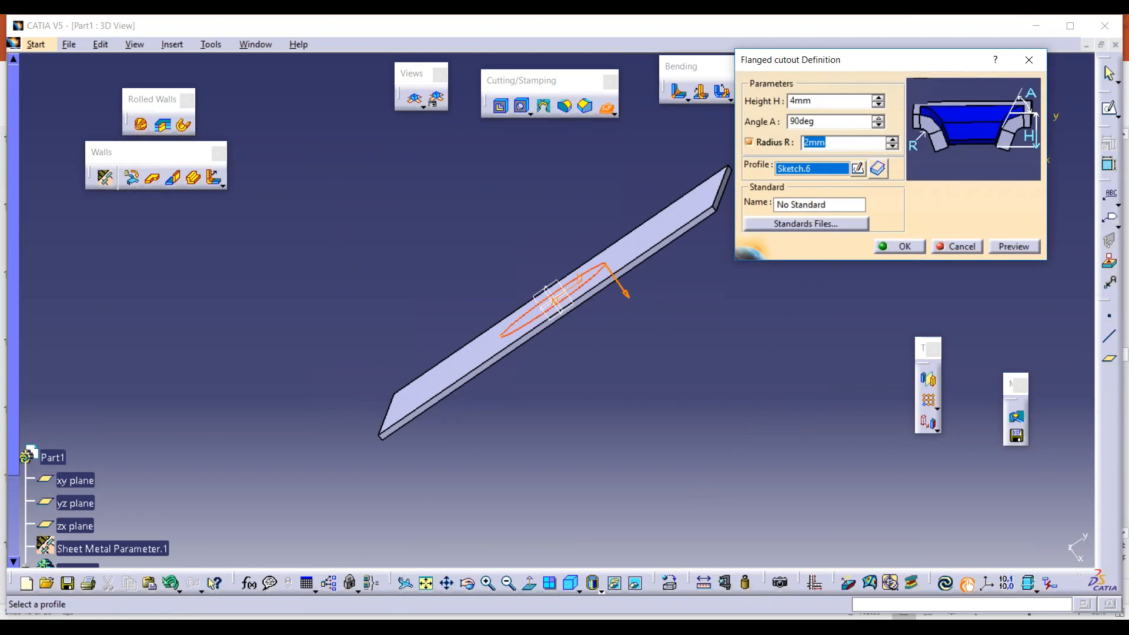
{"action": "type", "text": "3"}
{"action": "left_click_drag", "start_coordinate": [819, 101], "coordinate": [771, 105]}
{"action": "type", "text": "6"}
{"action": "middle_click_drag", "start_coordinate": [758, 340], "coordinate": [694, 447]}
{"action": "middle_click_drag", "start_coordinate": [836, 513], "coordinate": [589, 410]}
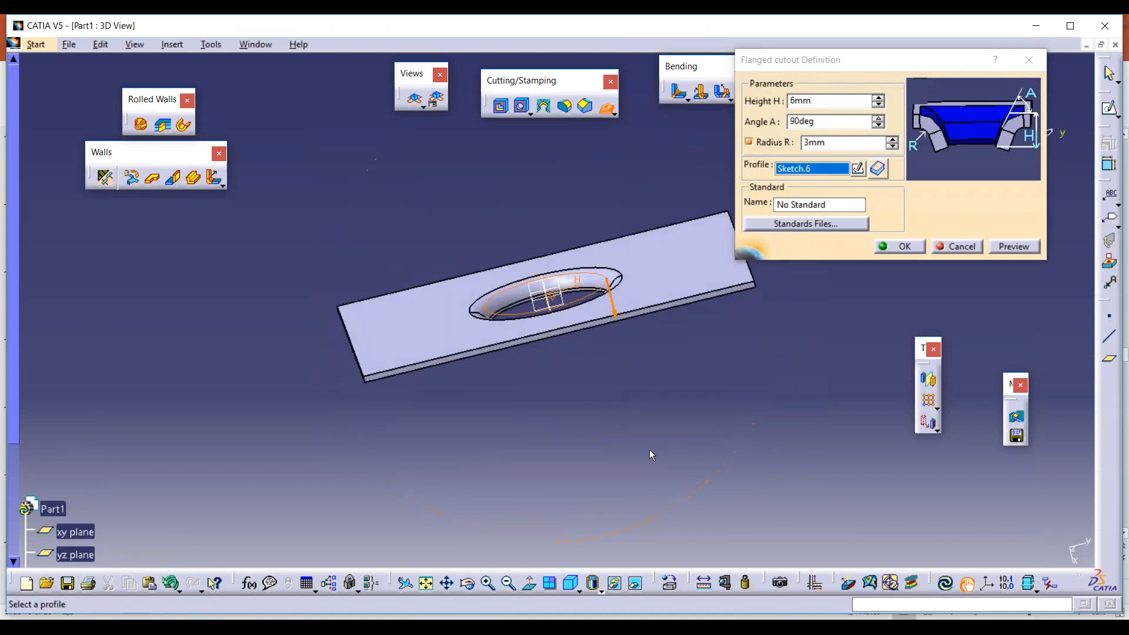
{"action": "left_click", "coordinate": [955, 246]}
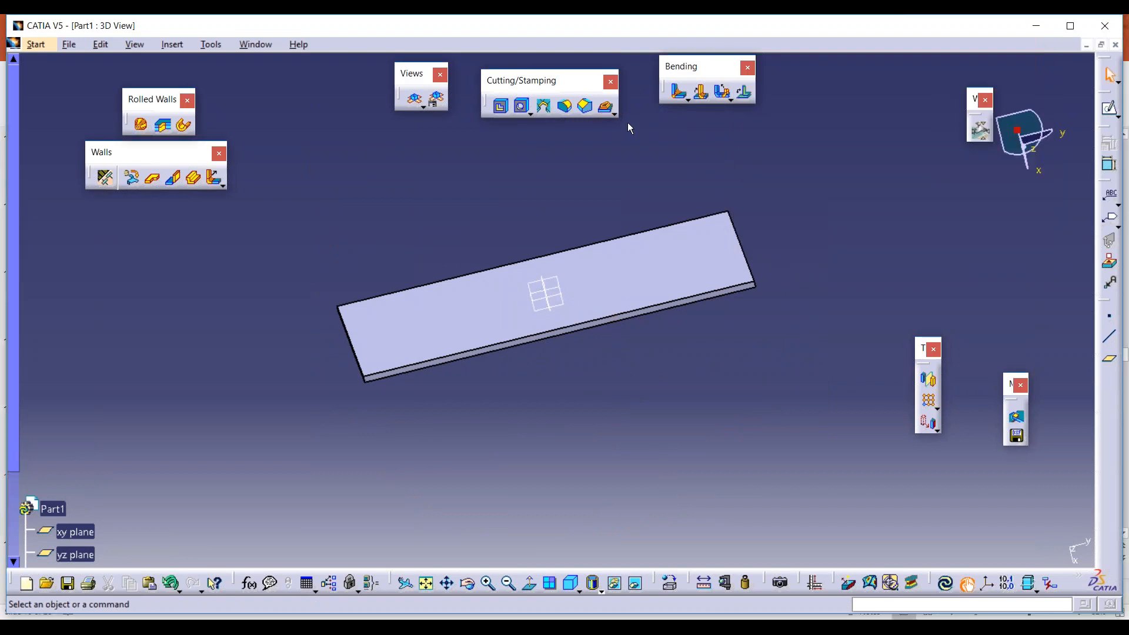
Step: Start a Louver and sketch its profile on the plate as a rectangle centred on the origin
{"action": "left_click", "coordinate": [613, 112]}
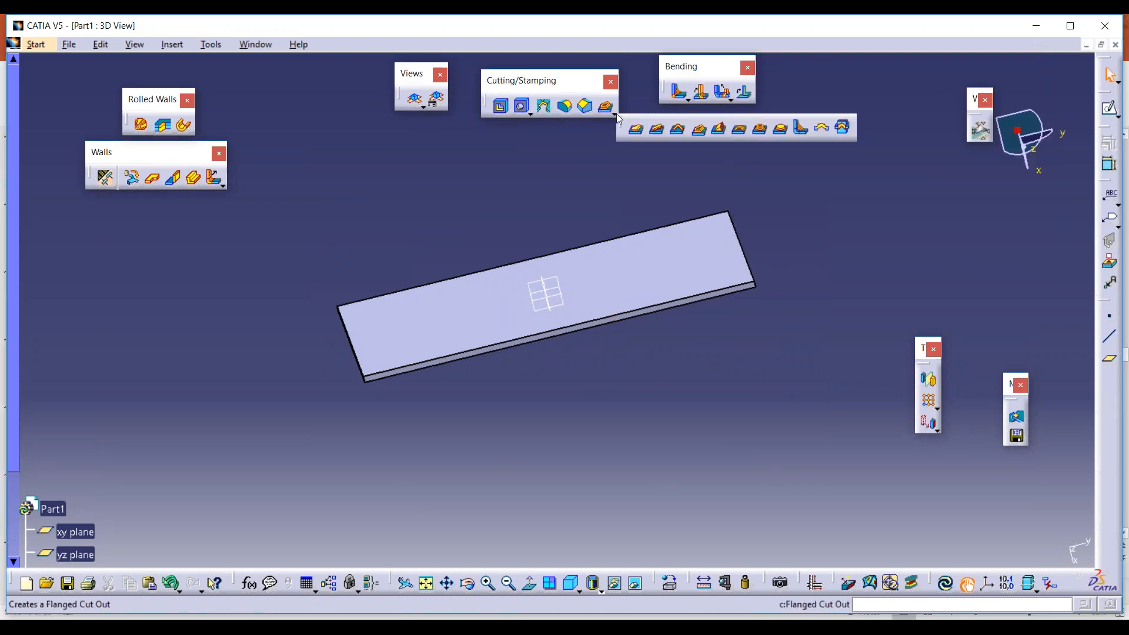
{"action": "left_click", "coordinate": [723, 130]}
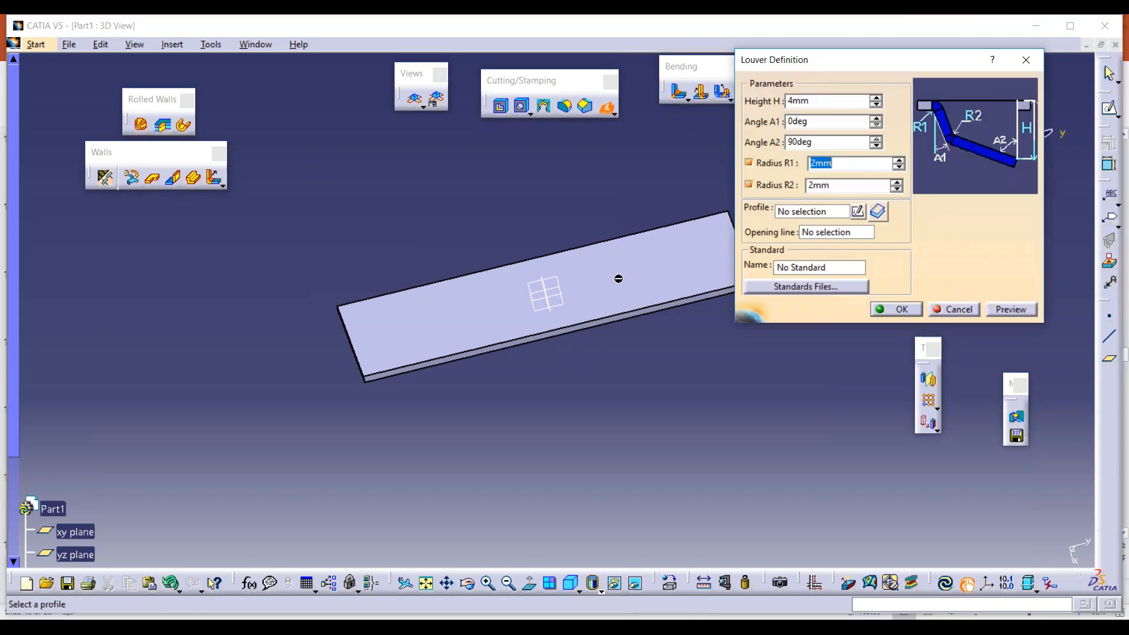
{"action": "left_click", "coordinate": [858, 211]}
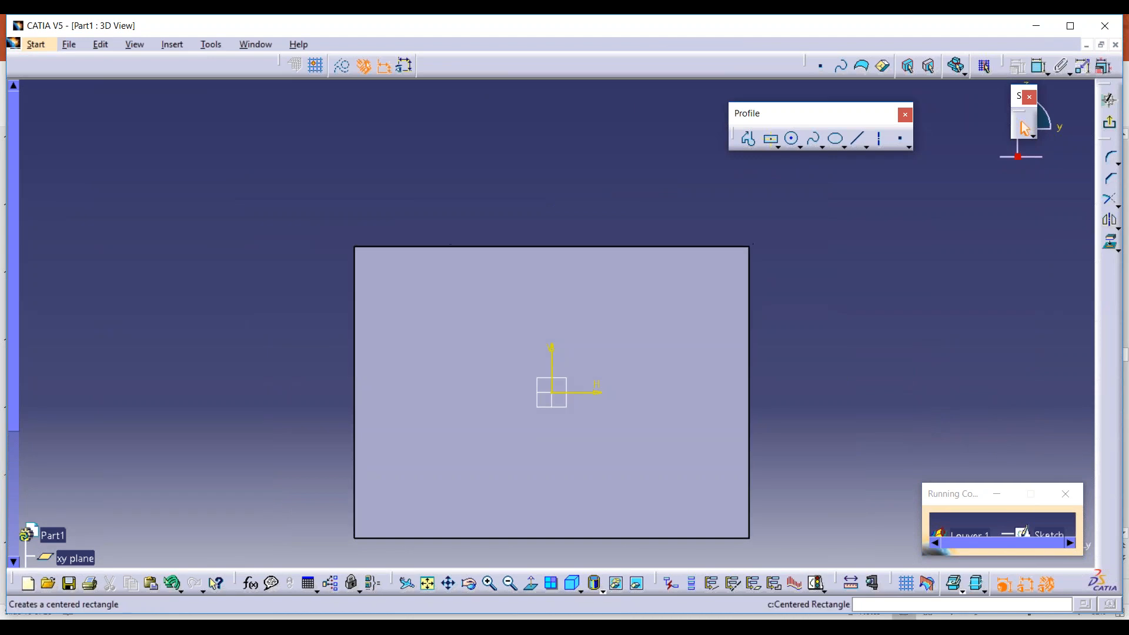
{"action": "left_click", "coordinate": [770, 139]}
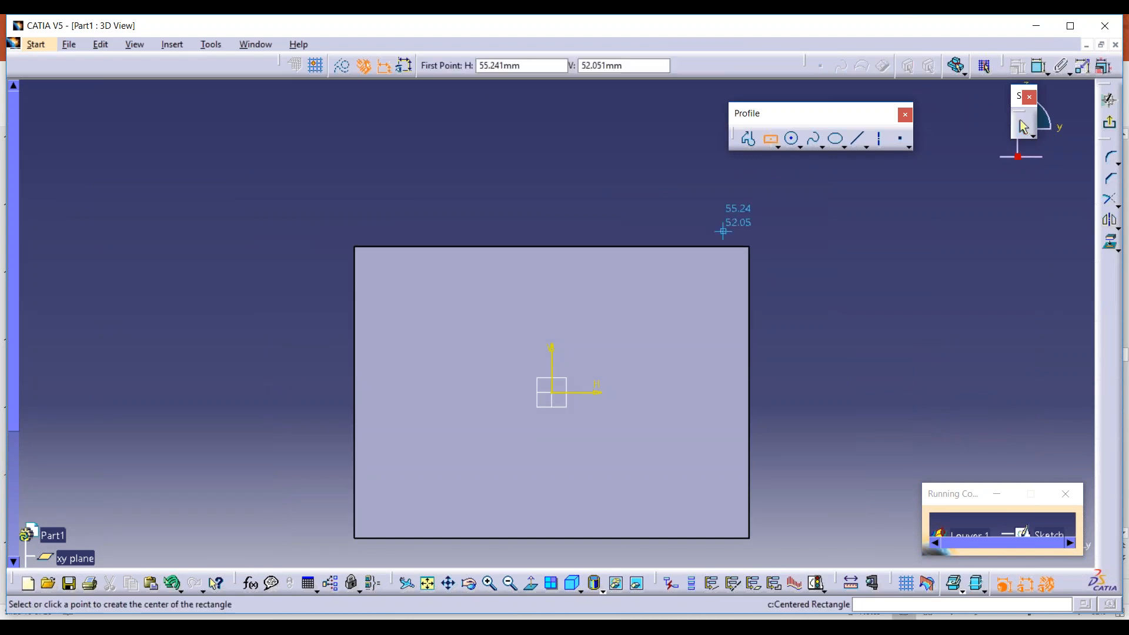
{"action": "left_click", "coordinate": [551, 392]}
{"action": "left_click", "coordinate": [643, 312]}
{"action": "left_click", "coordinate": [1109, 122]}
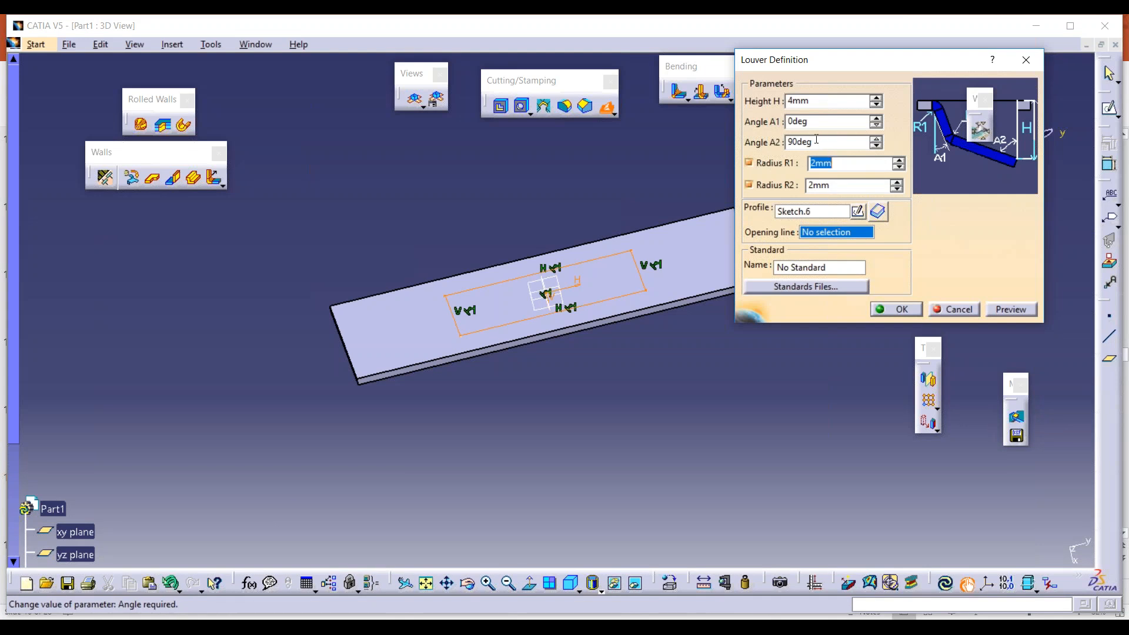
Step: Set the louver's height to 6 mm, use one long side of the rectangle as opening line, and create it
{"action": "double_click", "coordinate": [818, 101]}
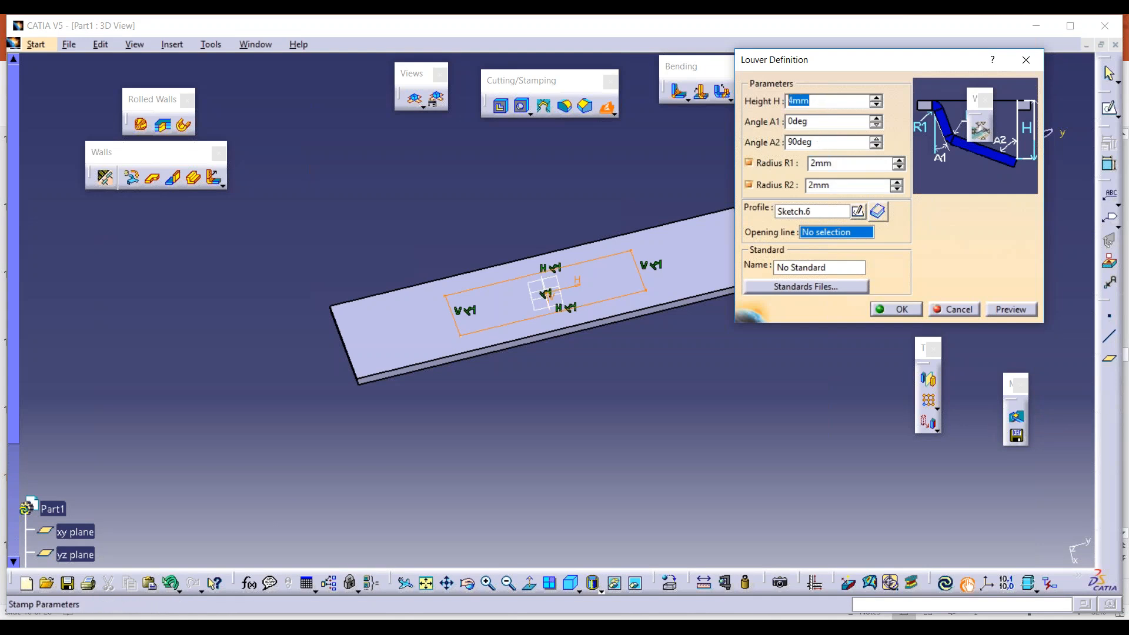
{"action": "type", "text": "6"}
{"action": "key", "text": "Return"}
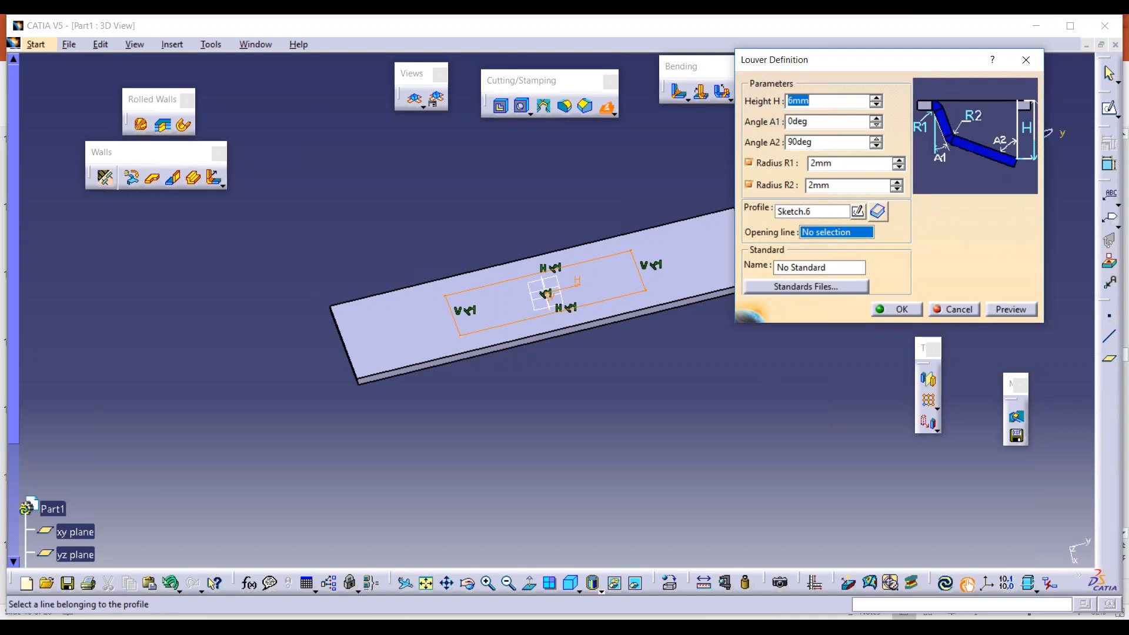
{"action": "left_click", "coordinate": [618, 297]}
{"action": "left_click", "coordinate": [897, 309]}
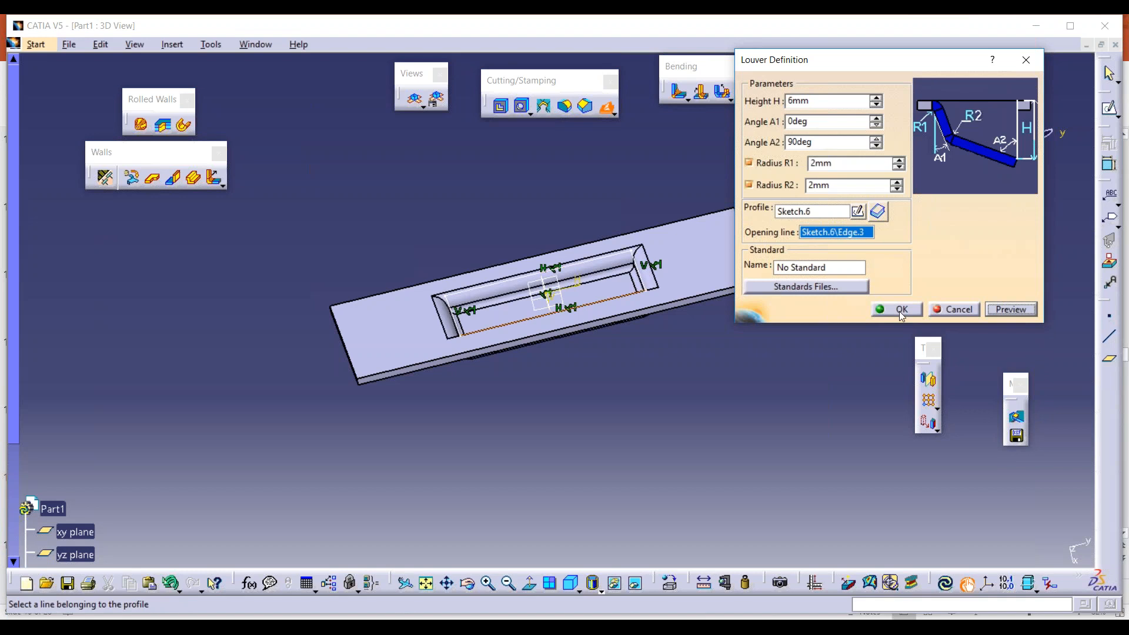
Step: Inspect the louver from both sides of the plate and undo its creation
{"action": "middle_click_drag", "start_coordinate": [668, 321], "coordinate": [715, 259]}
{"action": "middle_click_drag", "start_coordinate": [570, 355], "coordinate": [467, 453]}
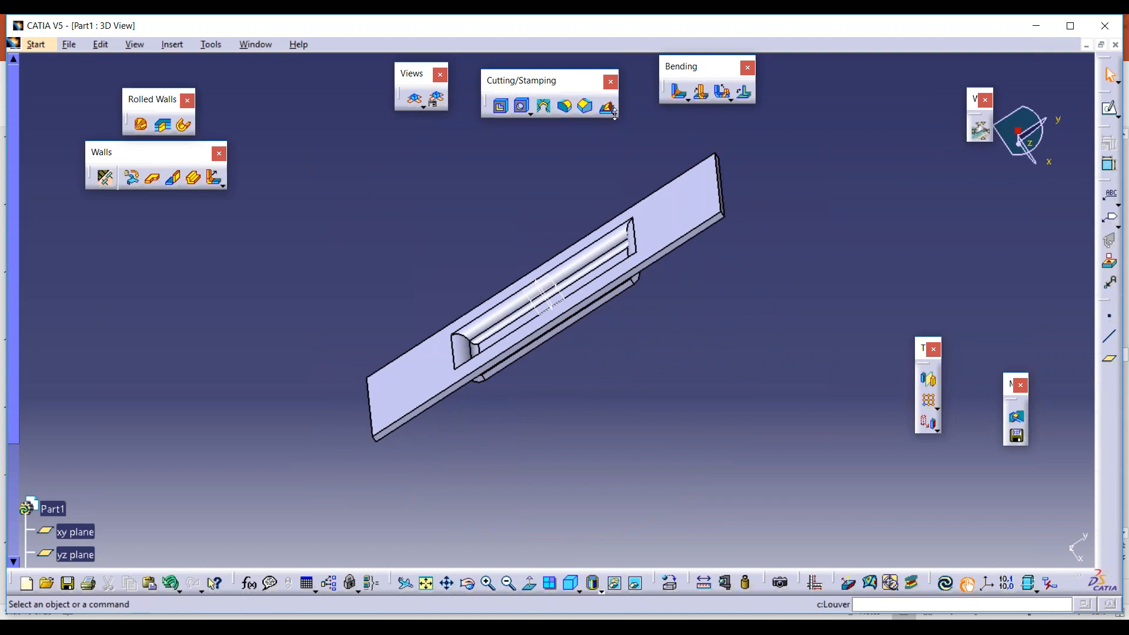
{"action": "middle_click_drag", "start_coordinate": [619, 176], "coordinate": [623, 229]}
{"action": "middle_click_drag", "start_coordinate": [674, 216], "coordinate": [655, 338]}
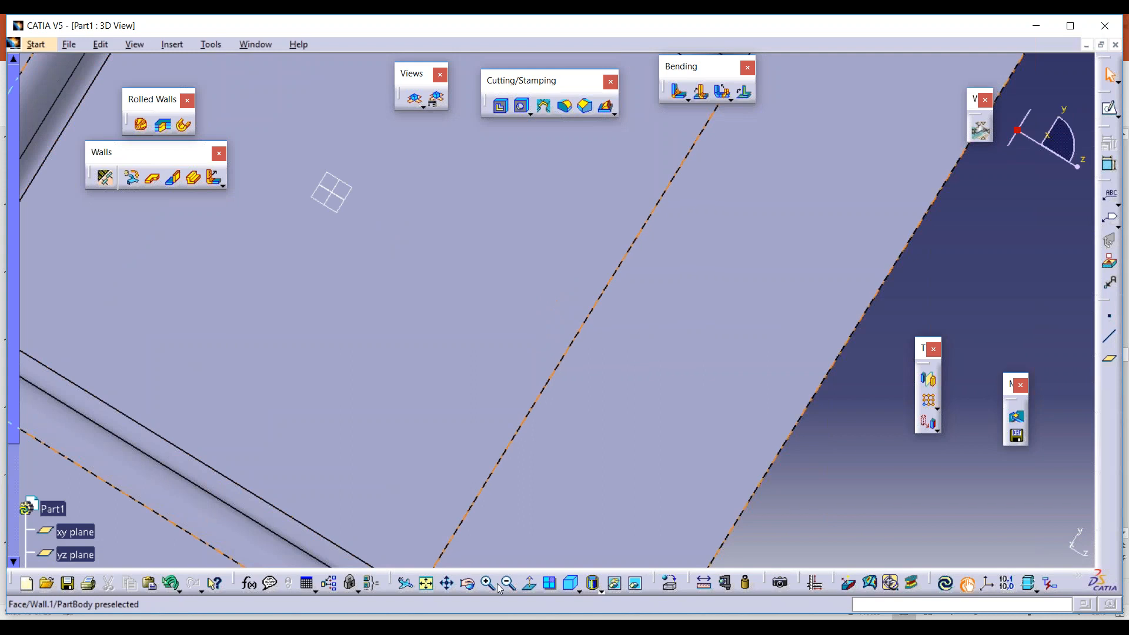
{"action": "left_click", "coordinate": [426, 583]}
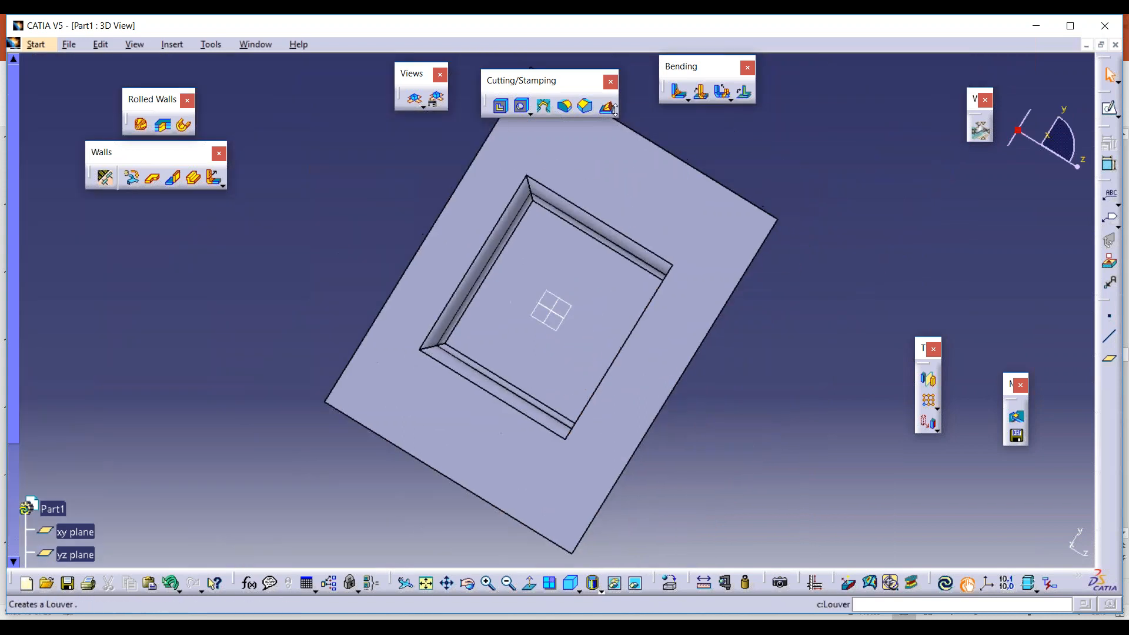
{"action": "left_click", "coordinate": [614, 113]}
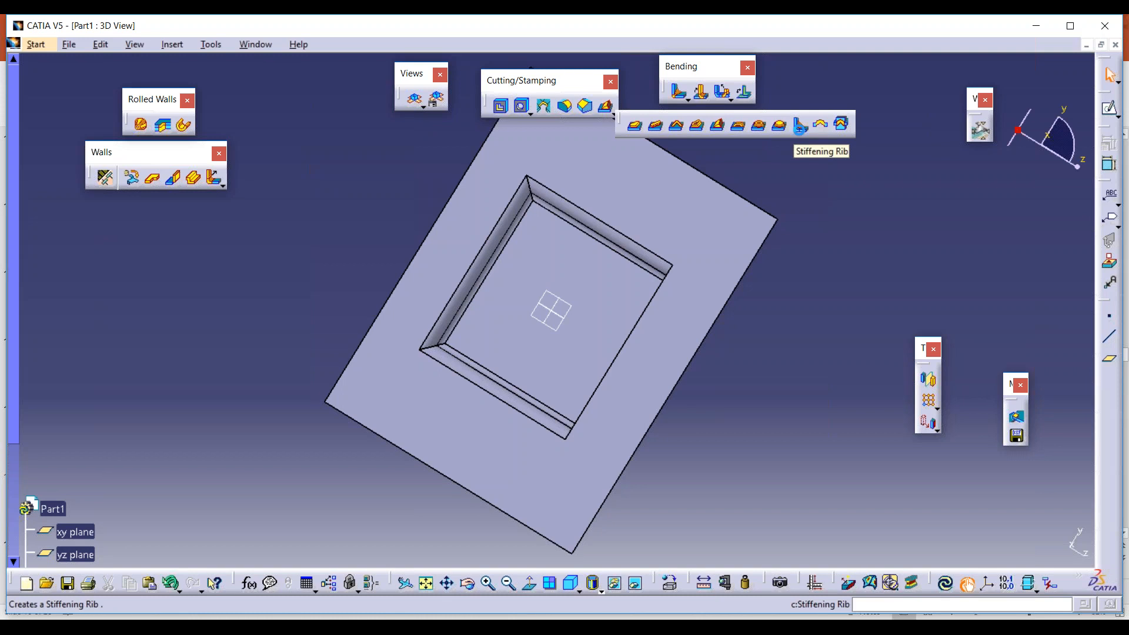
{"action": "key", "text": "ctrl+z"}
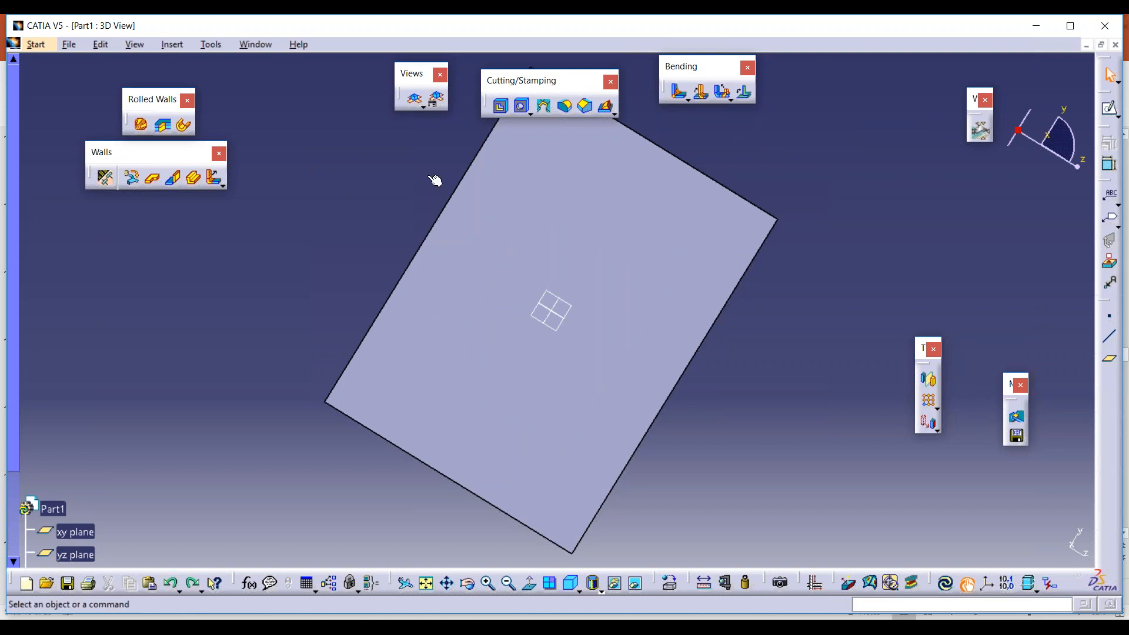
{"action": "left_click", "coordinate": [607, 108]}
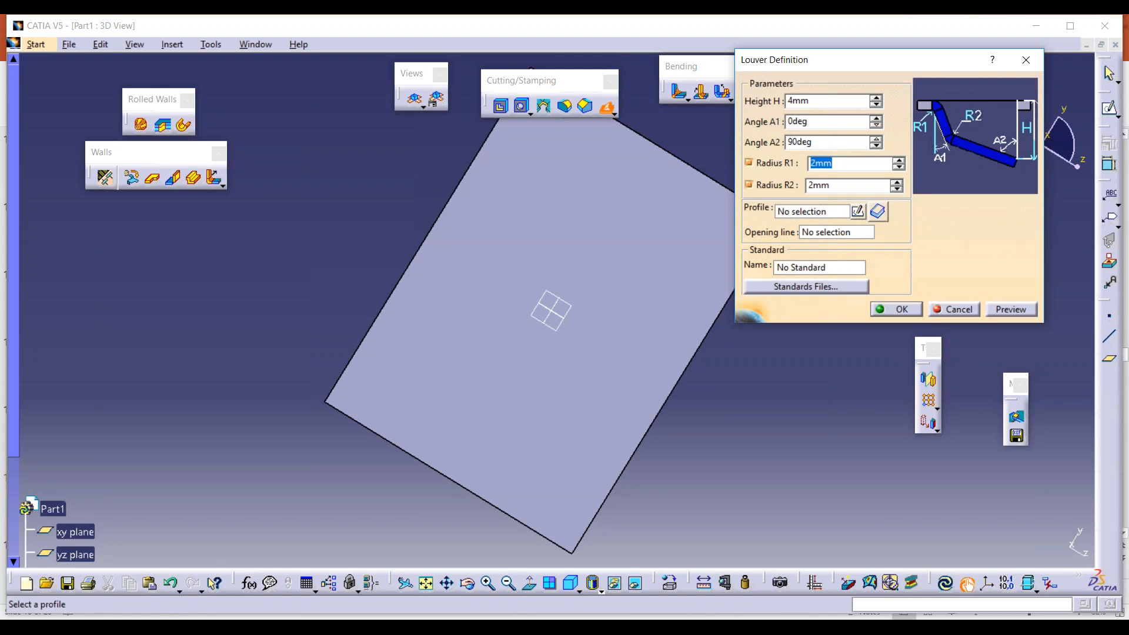
{"action": "left_click", "coordinate": [1026, 61]}
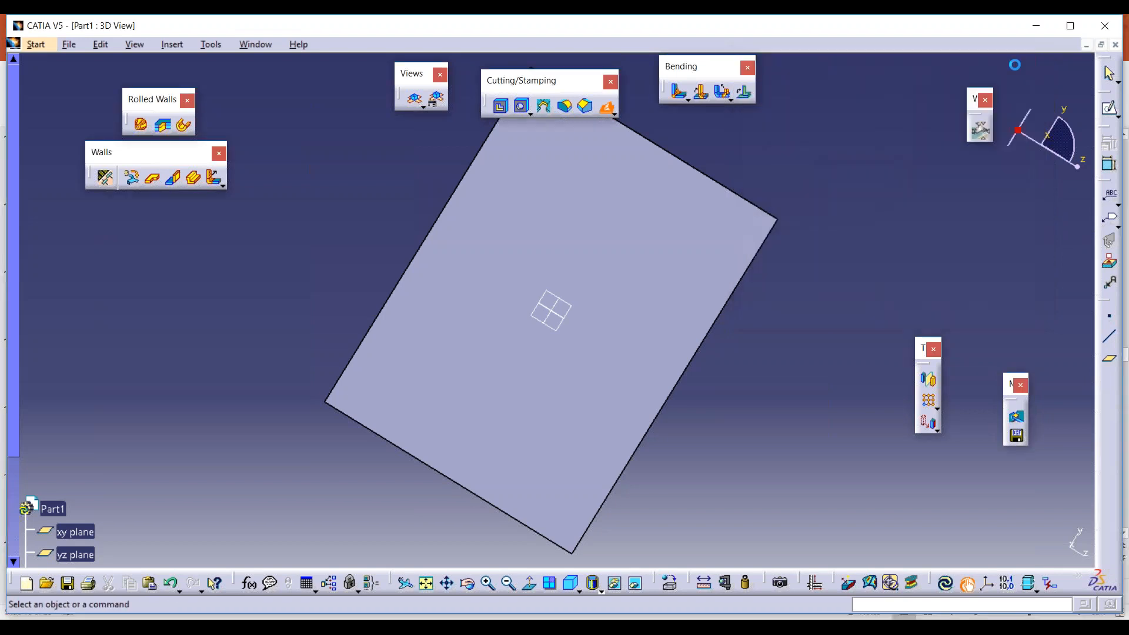
{"action": "left_click", "coordinate": [615, 114]}
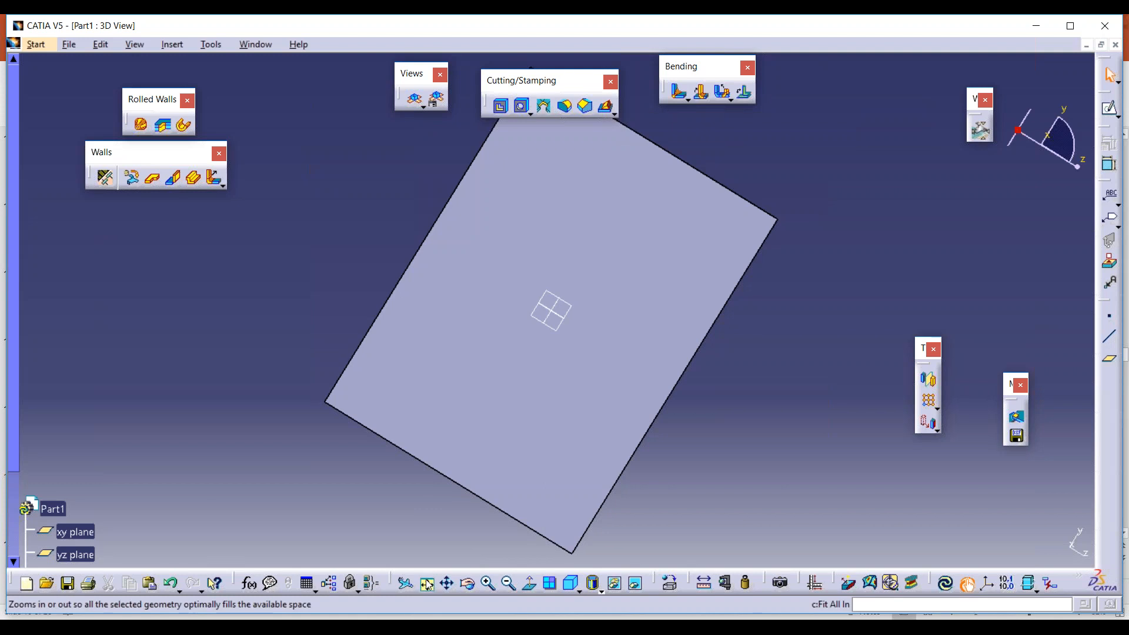
Step: Create an automatic Wall On Edge on one short edge of the plate, 94.007 mm high at 90 degrees without clearance
{"action": "middle_click_drag", "start_coordinate": [530, 412], "coordinate": [401, 179]}
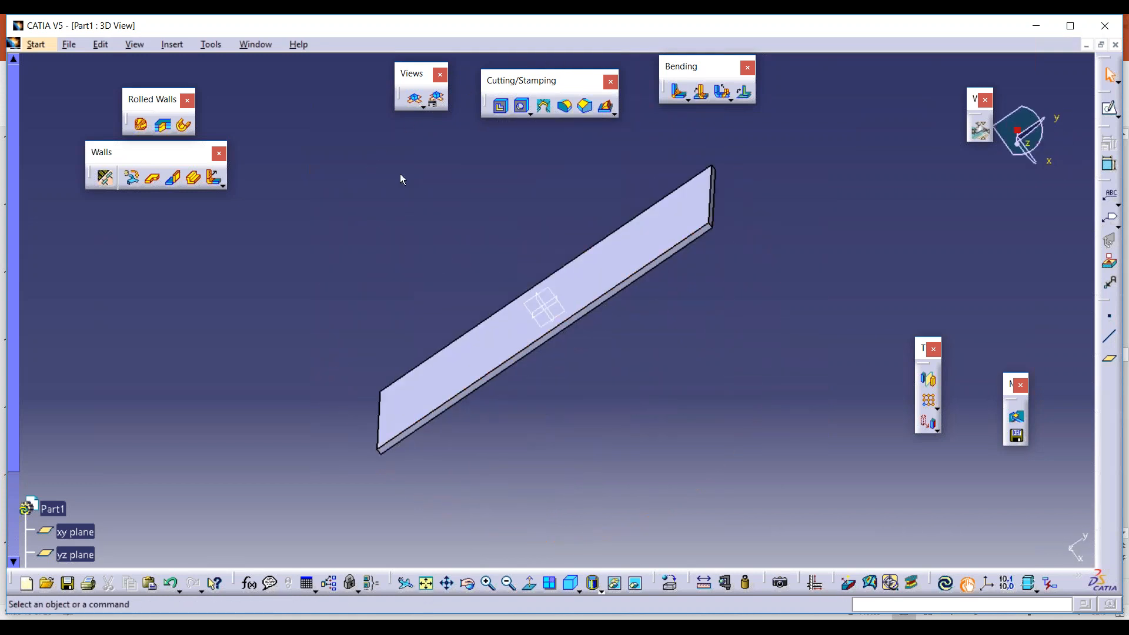
{"action": "left_click", "coordinate": [173, 178]}
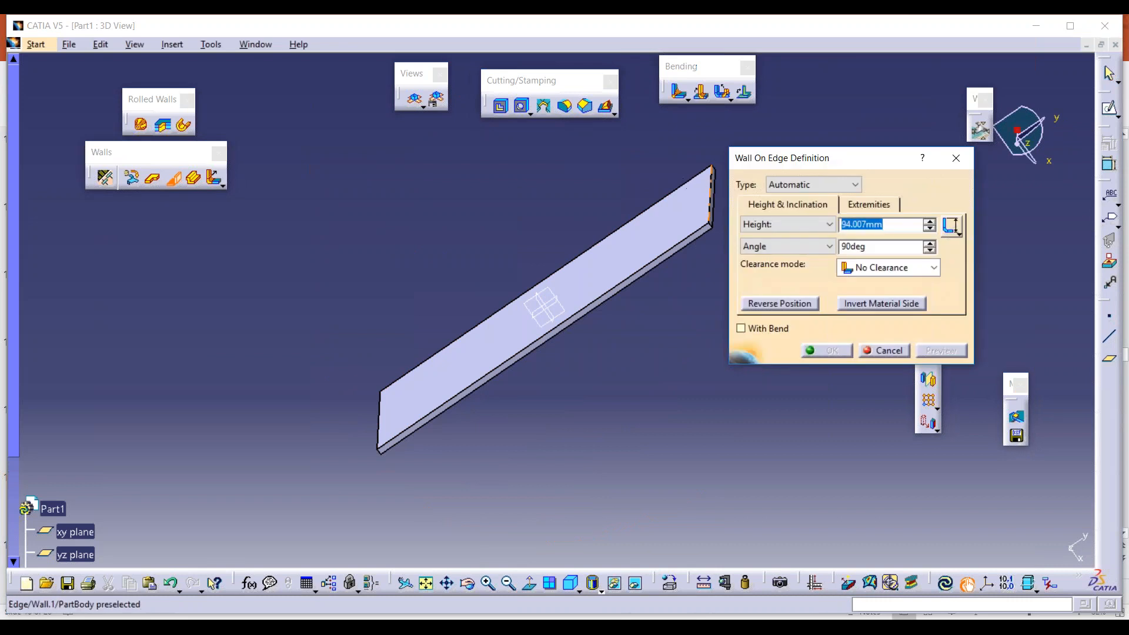
{"action": "left_click", "coordinate": [712, 194]}
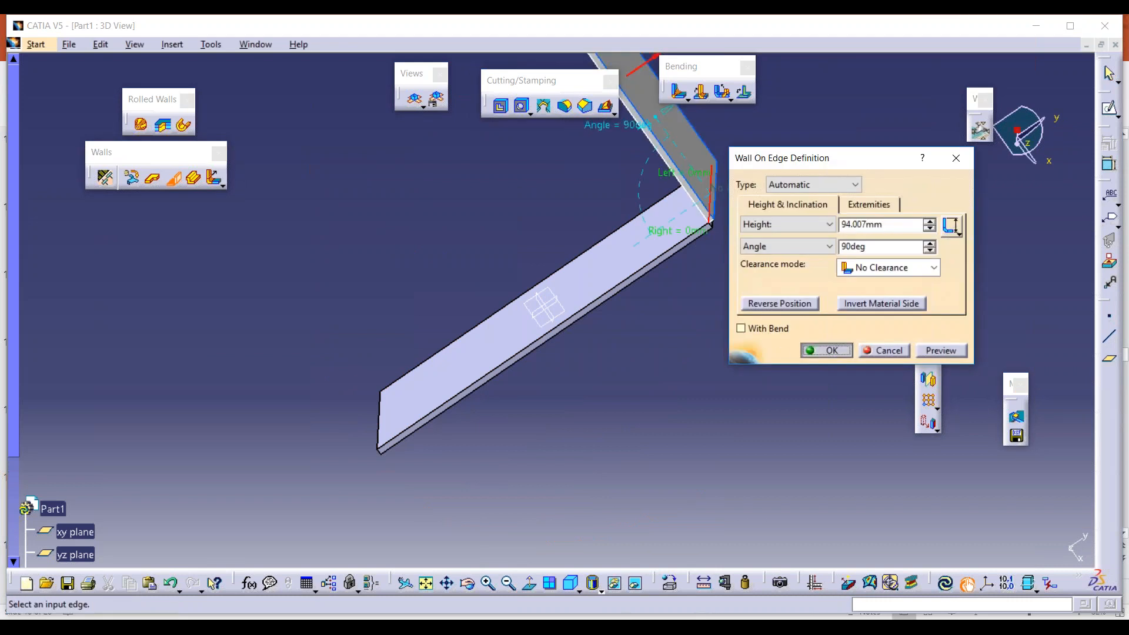
{"action": "key", "text": "Return"}
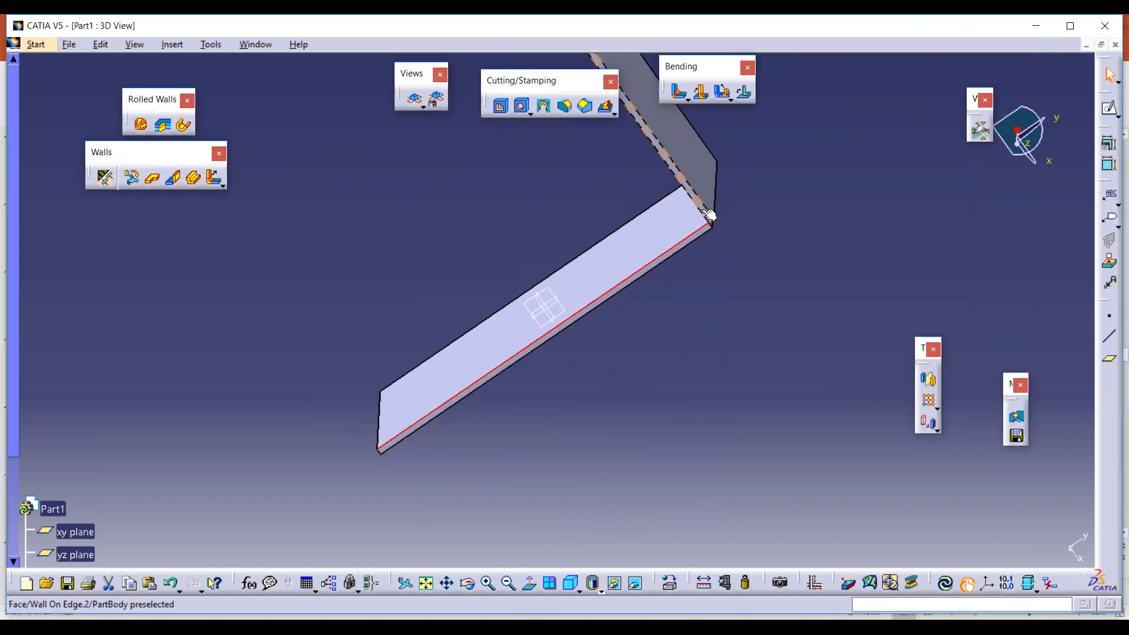
Step: Edit the new wall on edge to include a bend where it meets the plate
{"action": "double_click", "coordinate": [703, 210]}
{"action": "left_click", "coordinate": [752, 330]}
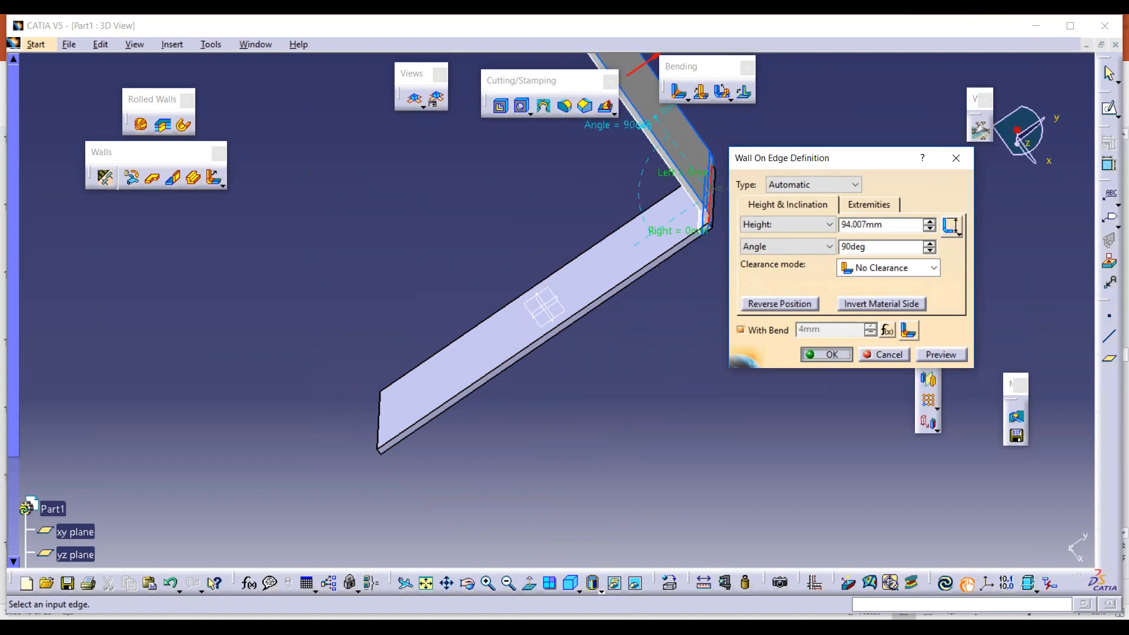
{"action": "left_click", "coordinate": [826, 355]}
Step: Create a stiffening rib near one end of the bend, 30 mm long, with both radii 2 mm and an 80-degree angle
{"action": "middle_click_drag", "start_coordinate": [669, 322], "coordinate": [573, 381]}
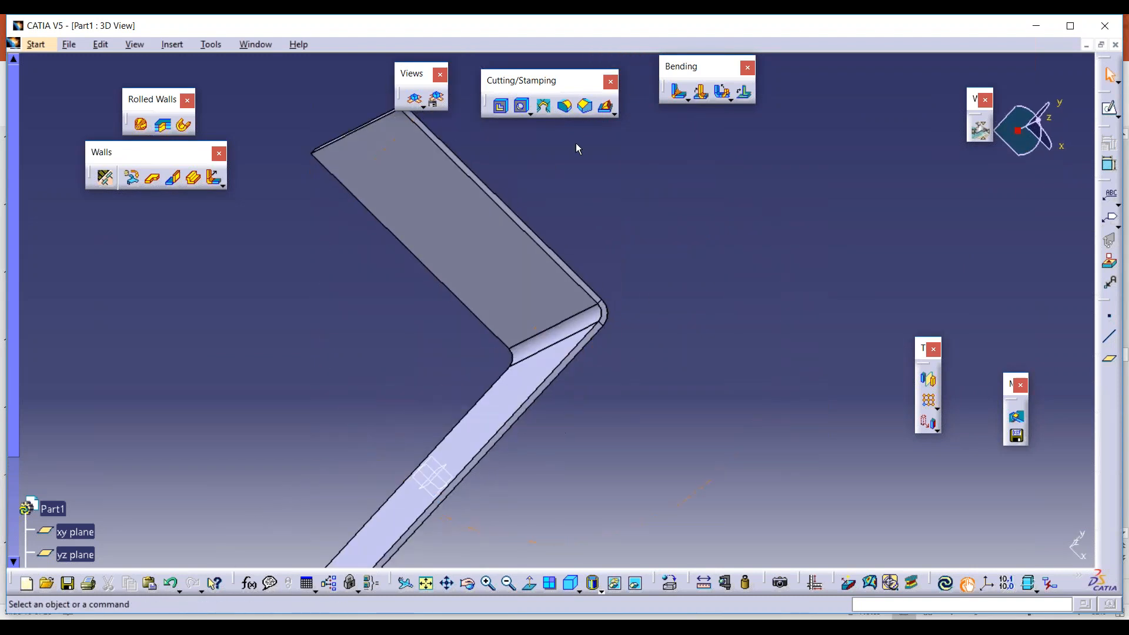
{"action": "left_click", "coordinate": [610, 109]}
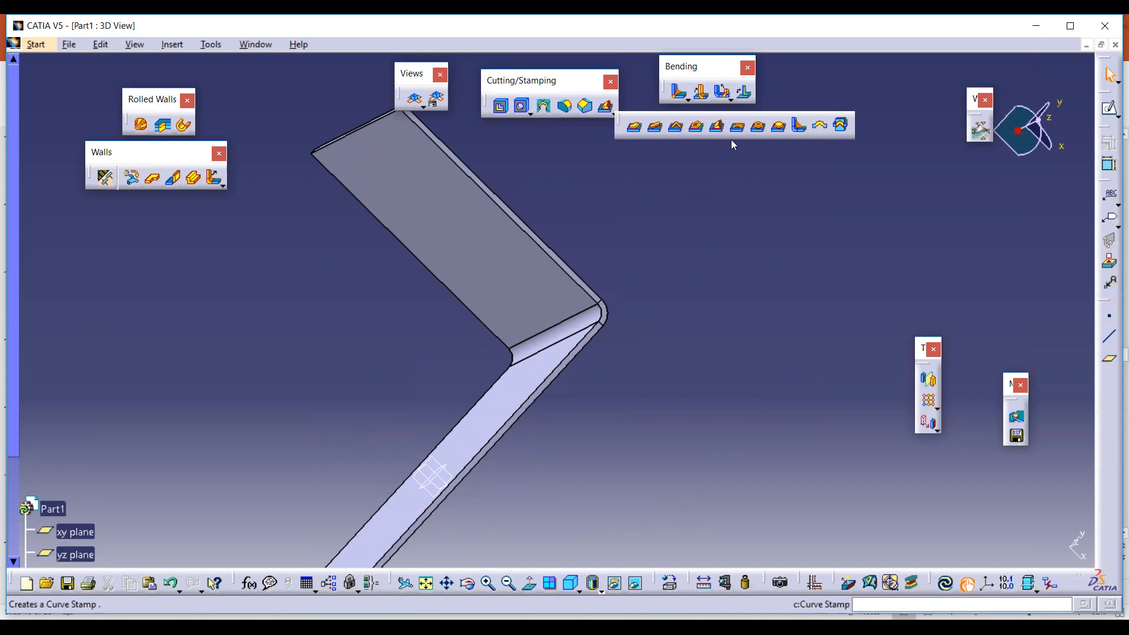
{"action": "left_click", "coordinate": [799, 125]}
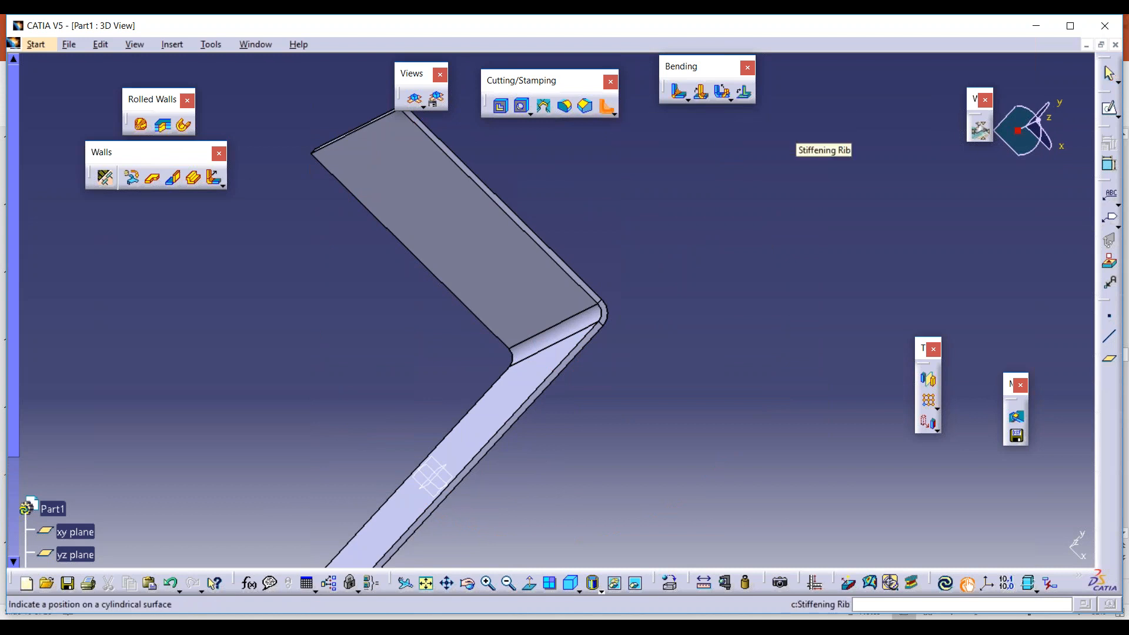
{"action": "middle_click_drag", "start_coordinate": [538, 323], "coordinate": [522, 405]}
{"action": "left_click", "coordinate": [521, 405]}
{"action": "middle_click_drag", "start_coordinate": [574, 317], "coordinate": [514, 329]}
{"action": "middle_click_drag", "start_coordinate": [689, 266], "coordinate": [424, 453]}
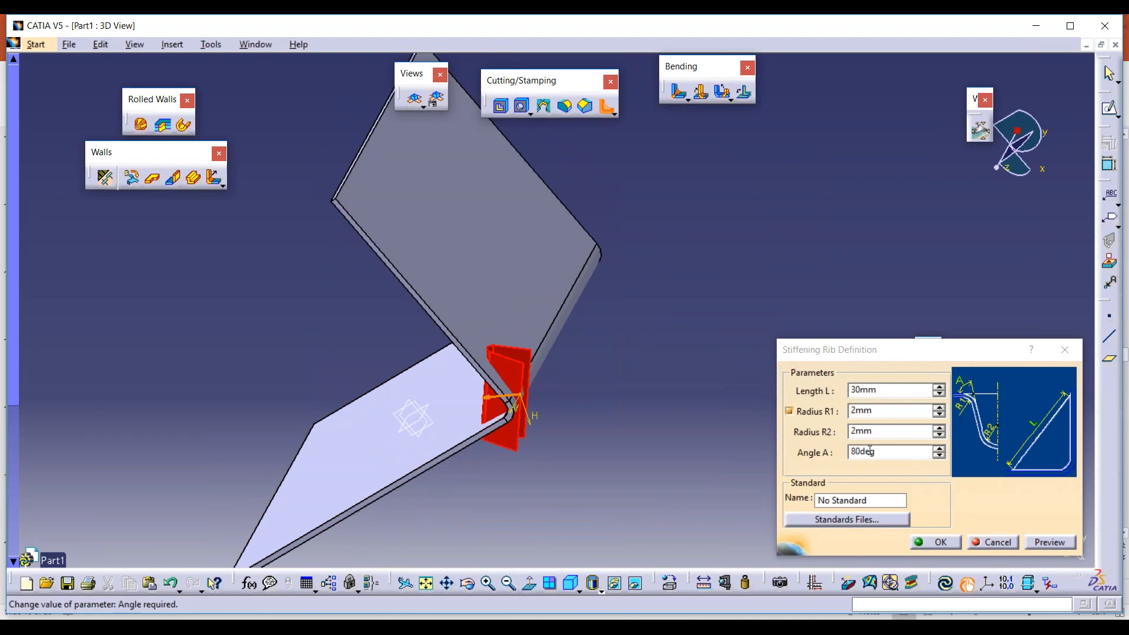
{"action": "left_click", "coordinate": [941, 542]}
{"action": "middle_click_drag", "start_coordinate": [677, 294], "coordinate": [718, 296]}
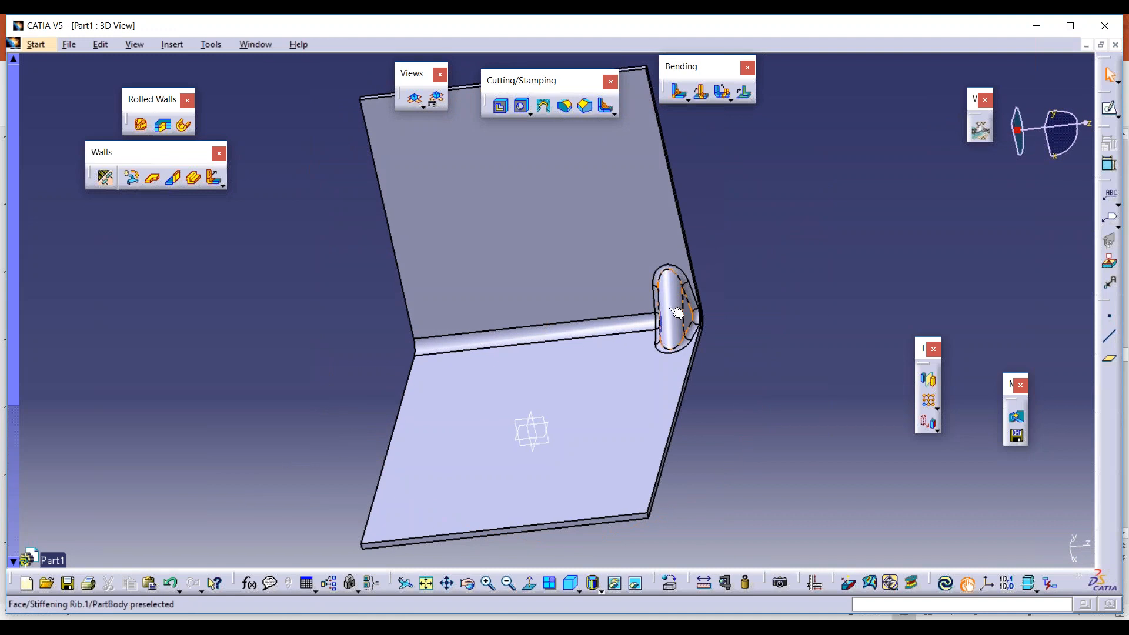
{"action": "middle_click_drag", "start_coordinate": [713, 305], "coordinate": [412, 352]}
{"action": "middle_click_drag", "start_coordinate": [541, 353], "coordinate": [551, 359]}
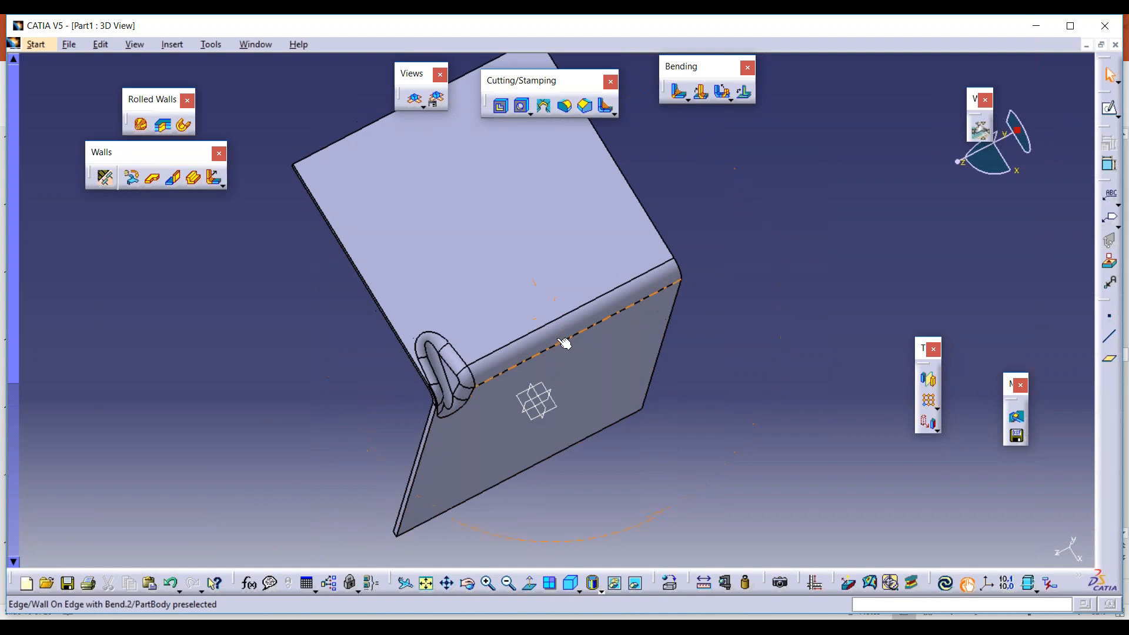
Step: Place an on-surface point on the bend's outer face, 2.042 mm from the face's middle
{"action": "left_click", "coordinate": [1109, 316]}
{"action": "left_click", "coordinate": [579, 328]}
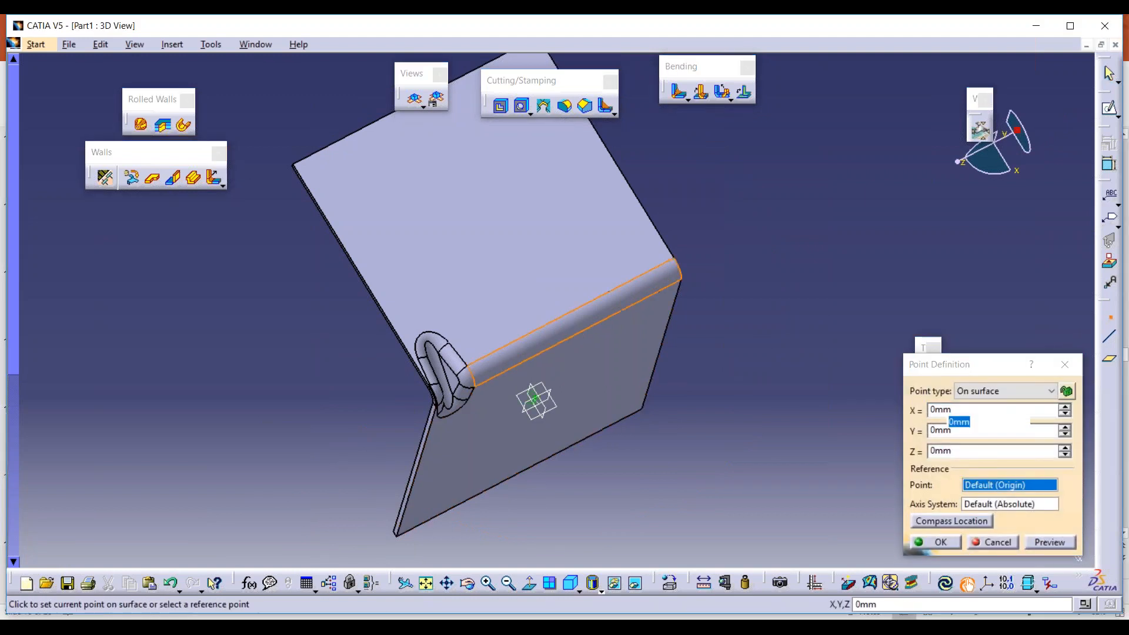
{"action": "left_click", "coordinate": [573, 326]}
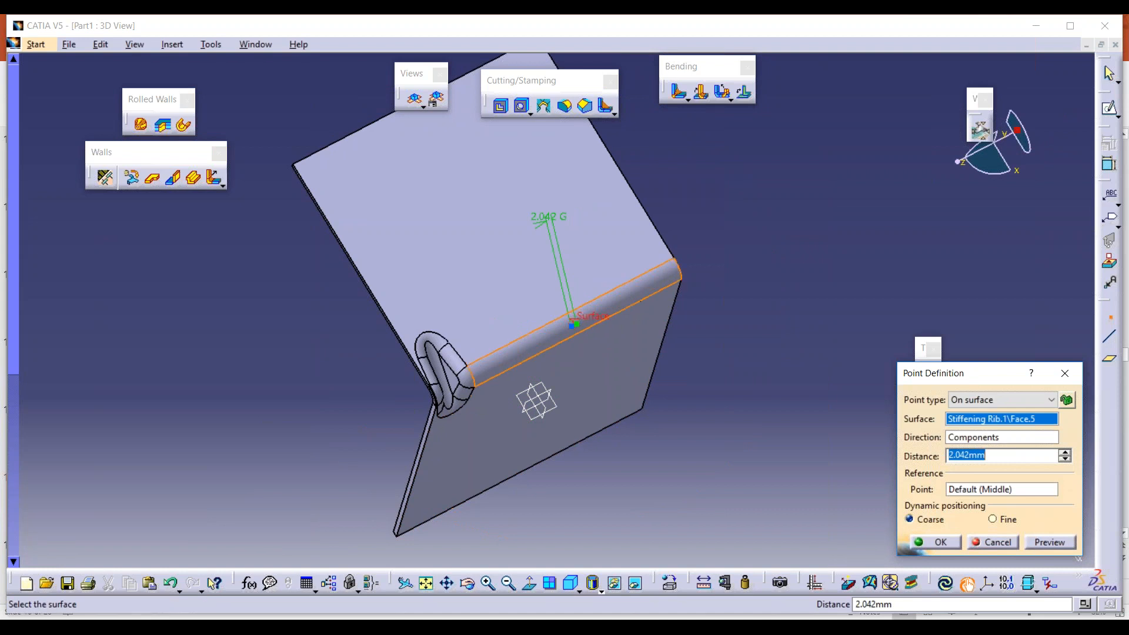
{"action": "left_click", "coordinate": [941, 542]}
{"action": "middle_click_drag", "start_coordinate": [603, 330], "coordinate": [734, 263]}
Step: Create a second stiffening rib at the point on the bend, 30 mm long, with 2 mm radii and an 80-degree angle
{"action": "left_click", "coordinate": [605, 106]}
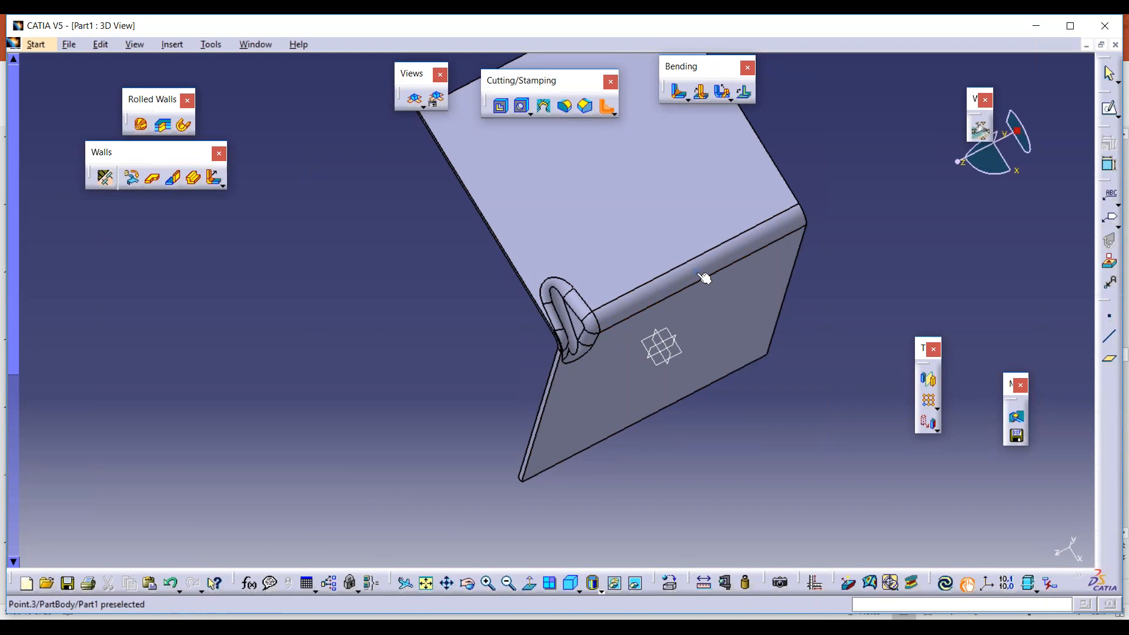
{"action": "left_click", "coordinate": [697, 272]}
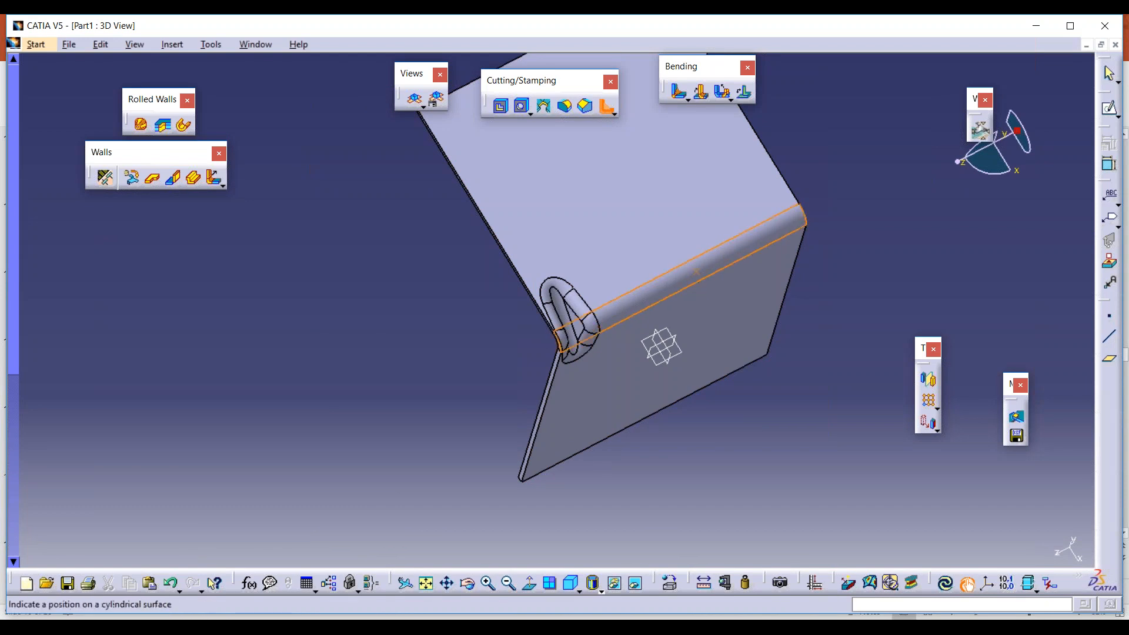
{"action": "left_click", "coordinate": [699, 272]}
{"action": "middle_click_drag", "start_coordinate": [699, 276], "coordinate": [588, 294]}
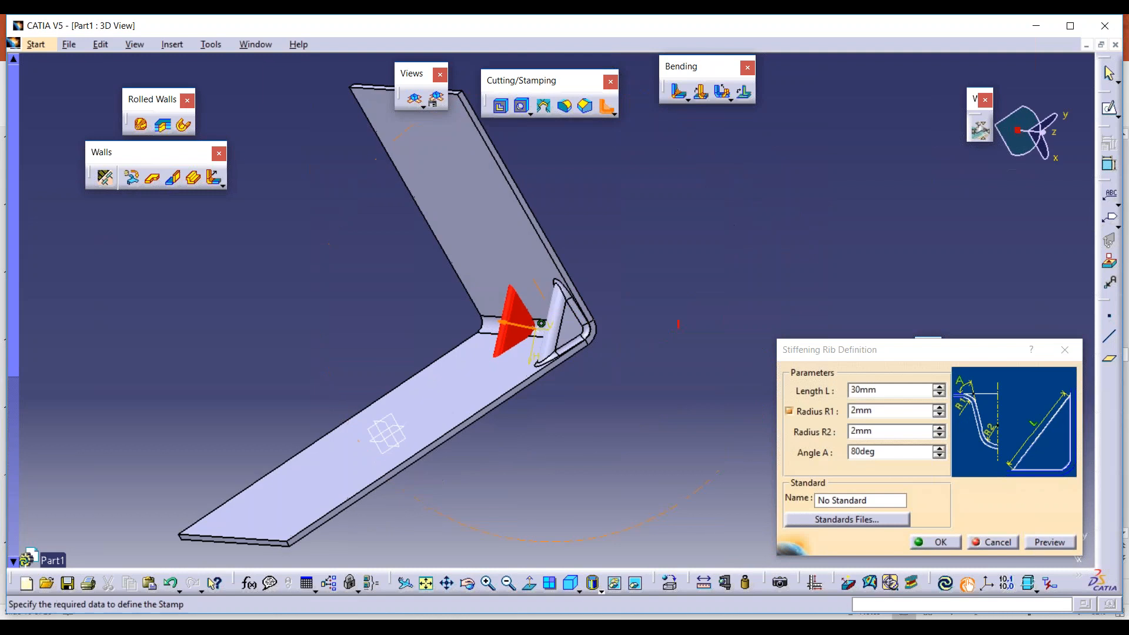
{"action": "left_click", "coordinate": [933, 543]}
{"action": "mouse_move", "coordinate": [590, 380]}
{"action": "middle_mouse_down"}
{"action": "mouse_move", "coordinate": [724, 330]}
{"action": "mouse_move", "coordinate": [588, 382]}
{"action": "middle_mouse_up"}
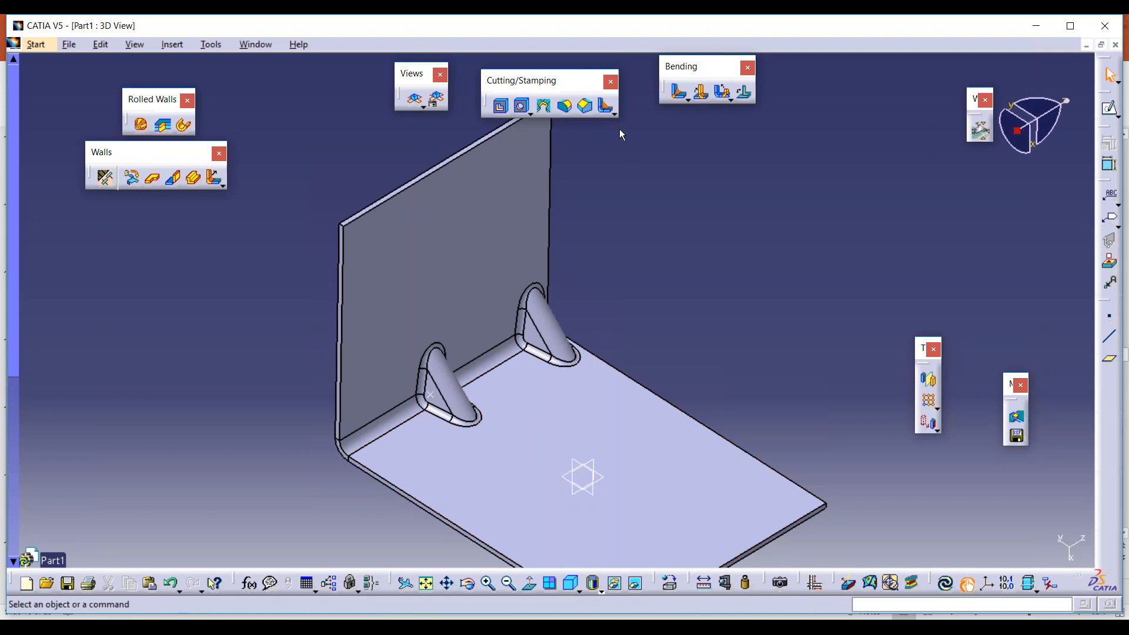
Step: Create a 4 mm diameter dowel on the base plate's upper face and inspect it up close
{"action": "left_click", "coordinate": [614, 113]}
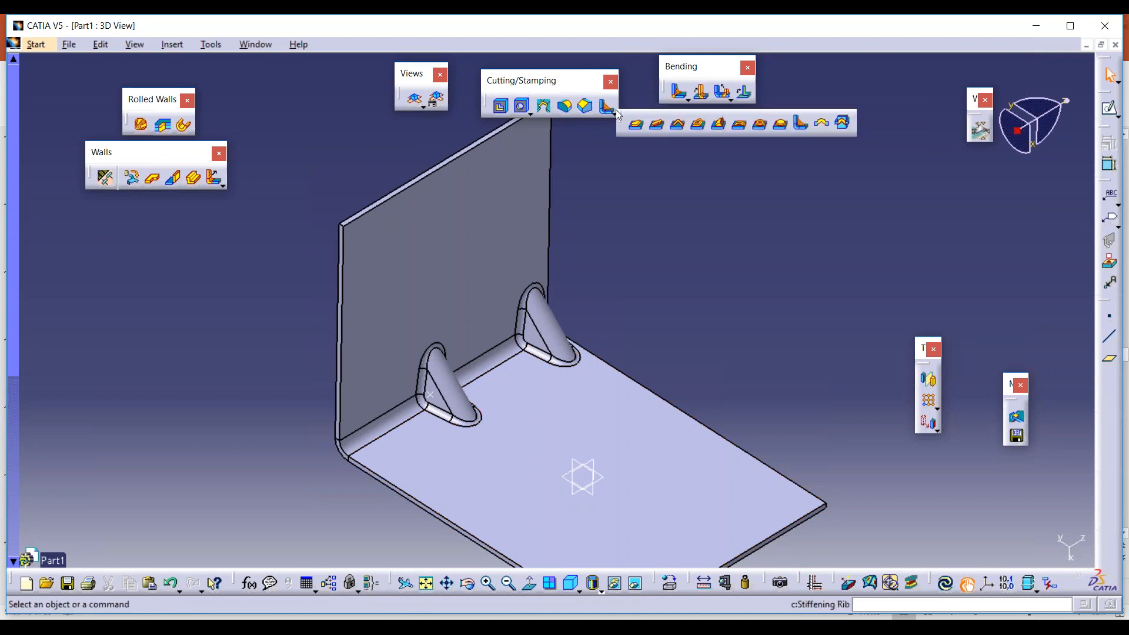
{"action": "left_click", "coordinate": [824, 125]}
{"action": "left_click", "coordinate": [664, 492]}
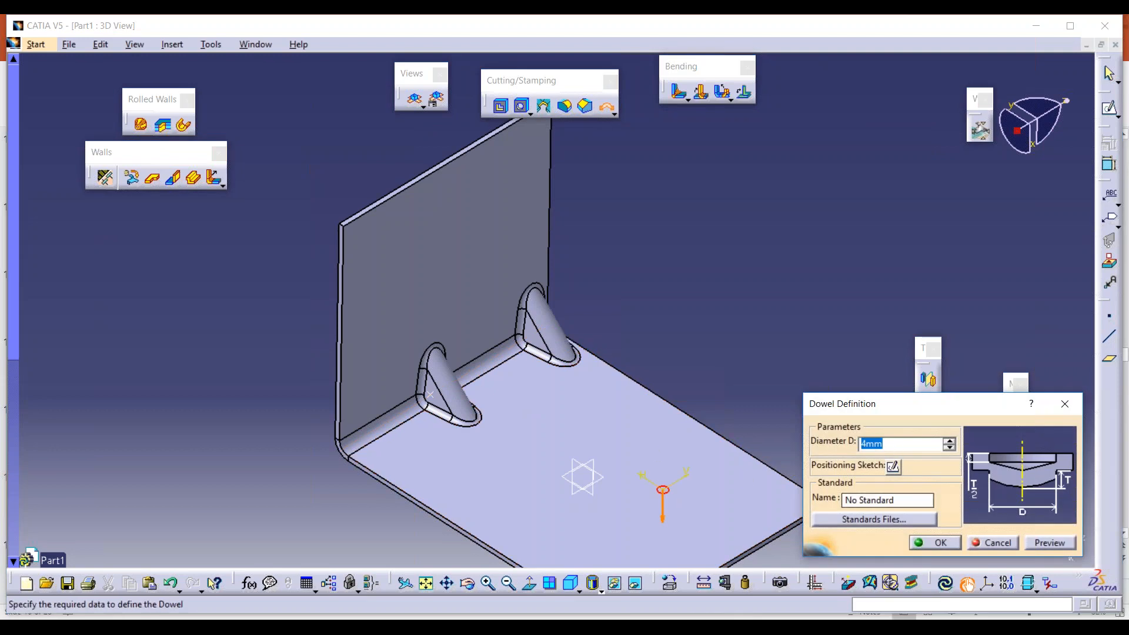
{"action": "left_click", "coordinate": [935, 542]}
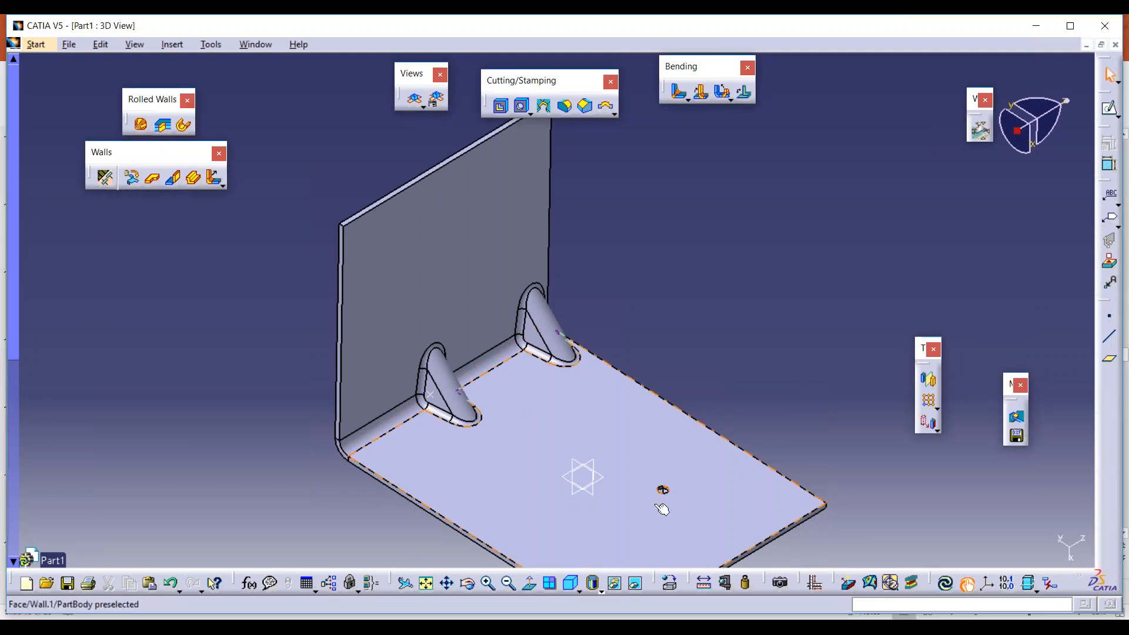
{"action": "middle_click_drag", "start_coordinate": [670, 519], "coordinate": [670, 388]}
{"action": "middle_click_drag", "start_coordinate": [809, 558], "coordinate": [592, 94]}
{"action": "middle_click_drag", "start_coordinate": [692, 448], "coordinate": [572, 398]}
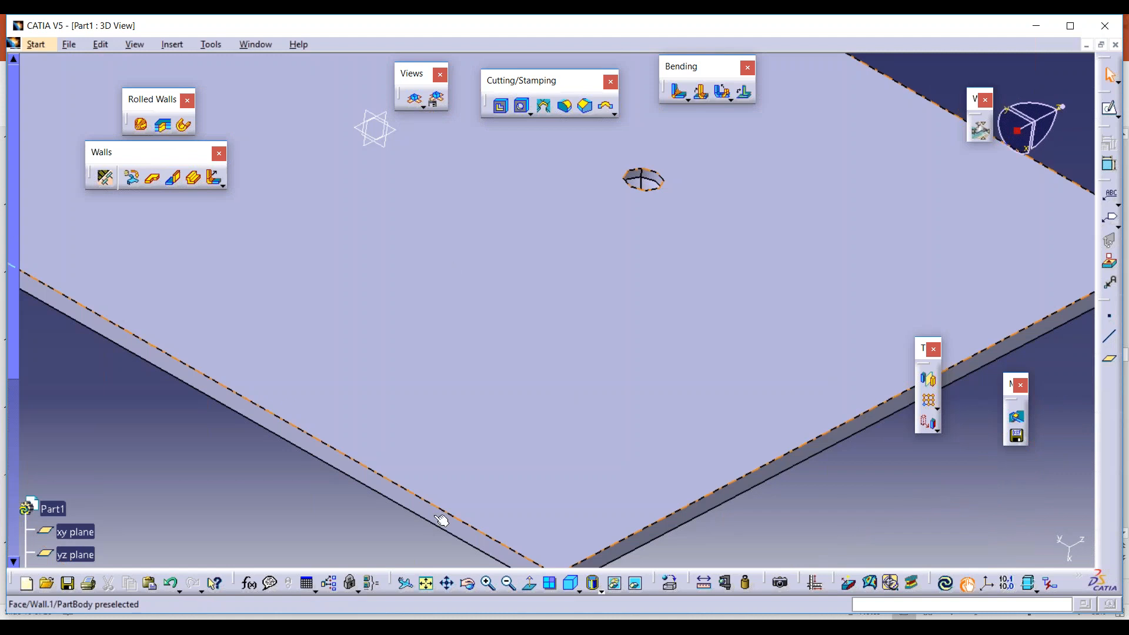
Step: Delete the dowel from the base plate
{"action": "left_click", "coordinate": [427, 584]}
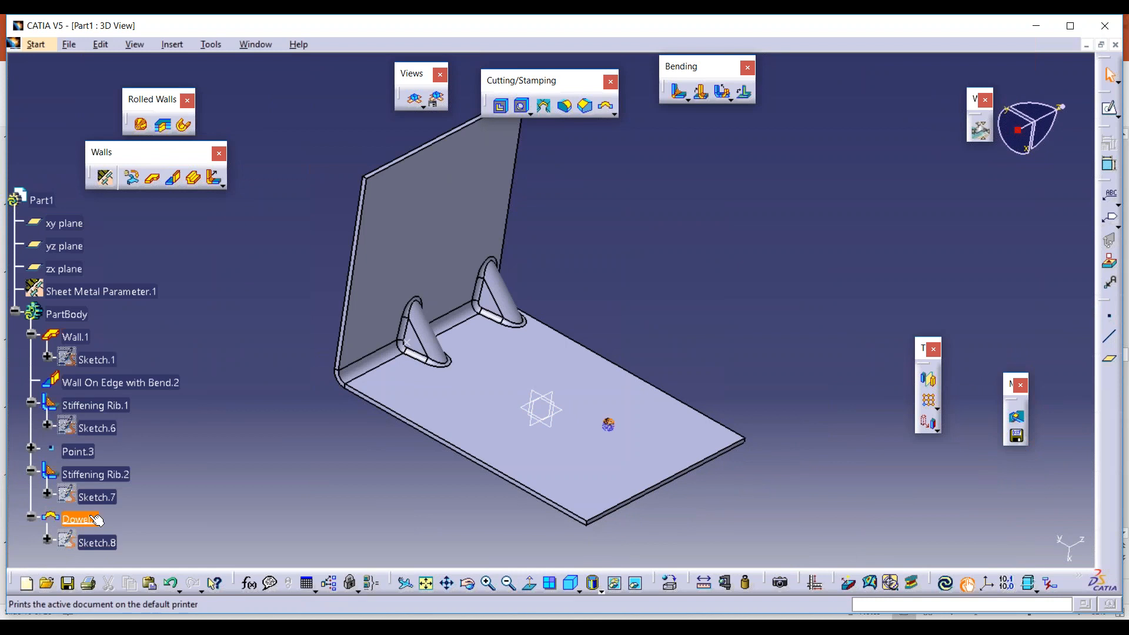
{"action": "right_click", "coordinate": [80, 519]}
{"action": "left_click", "coordinate": [123, 420]}
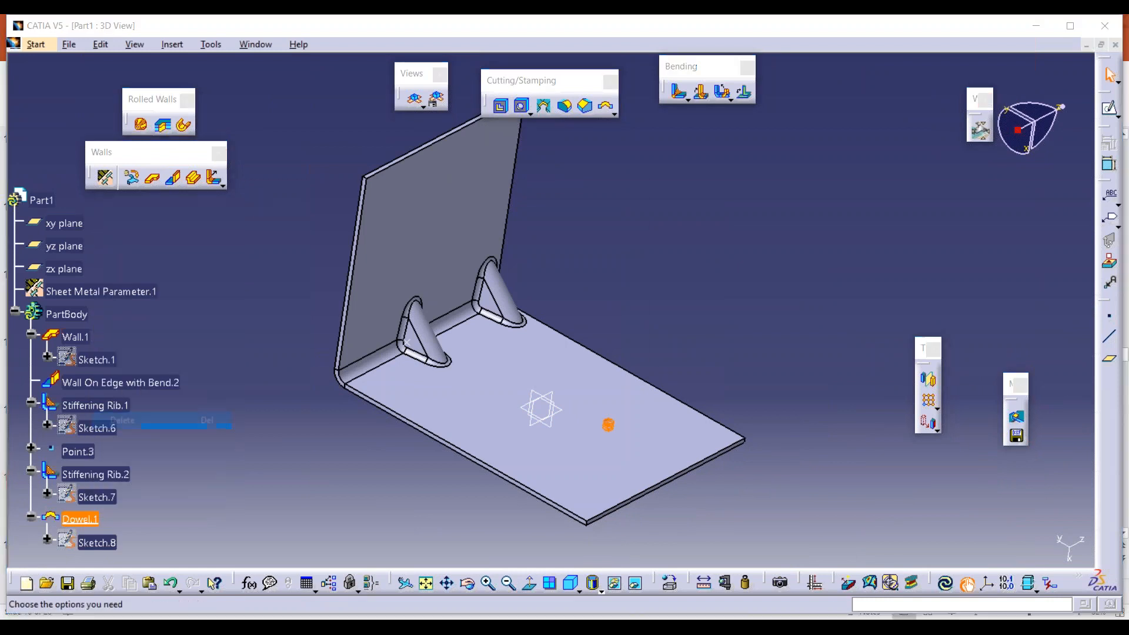
{"action": "left_click", "coordinate": [788, 347]}
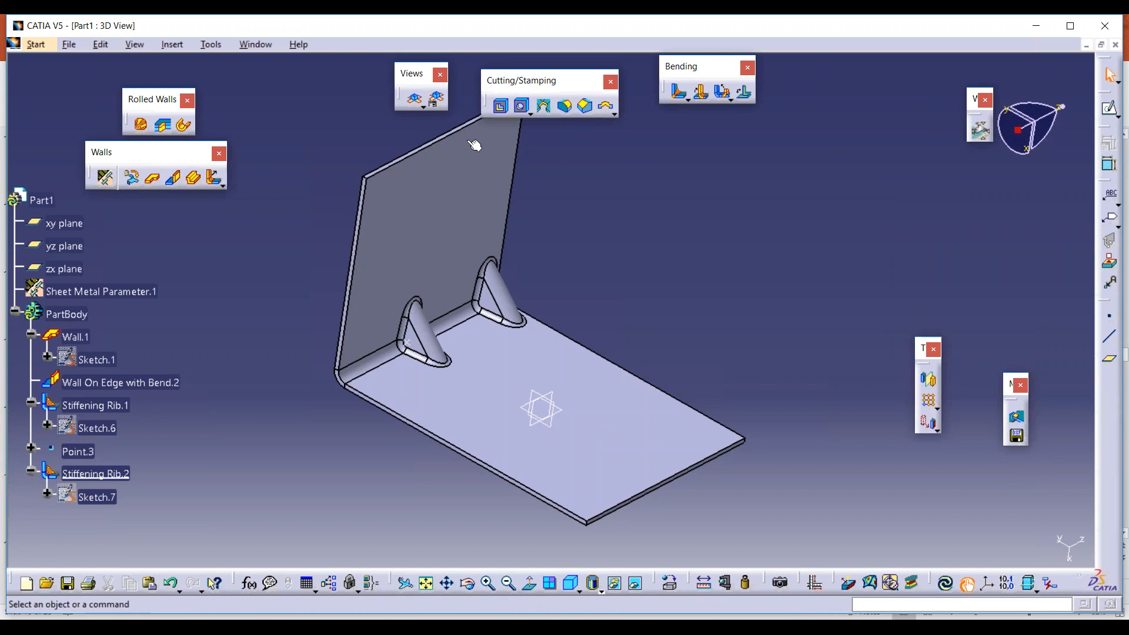
{"action": "left_click", "coordinate": [606, 113]}
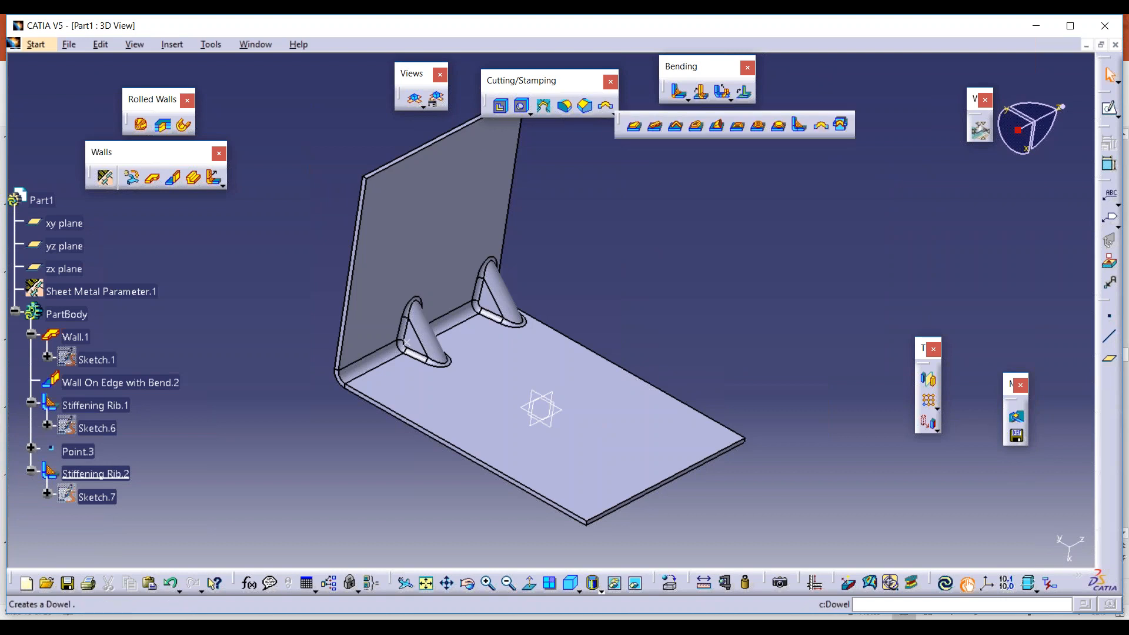
{"action": "left_click", "coordinate": [799, 125]}
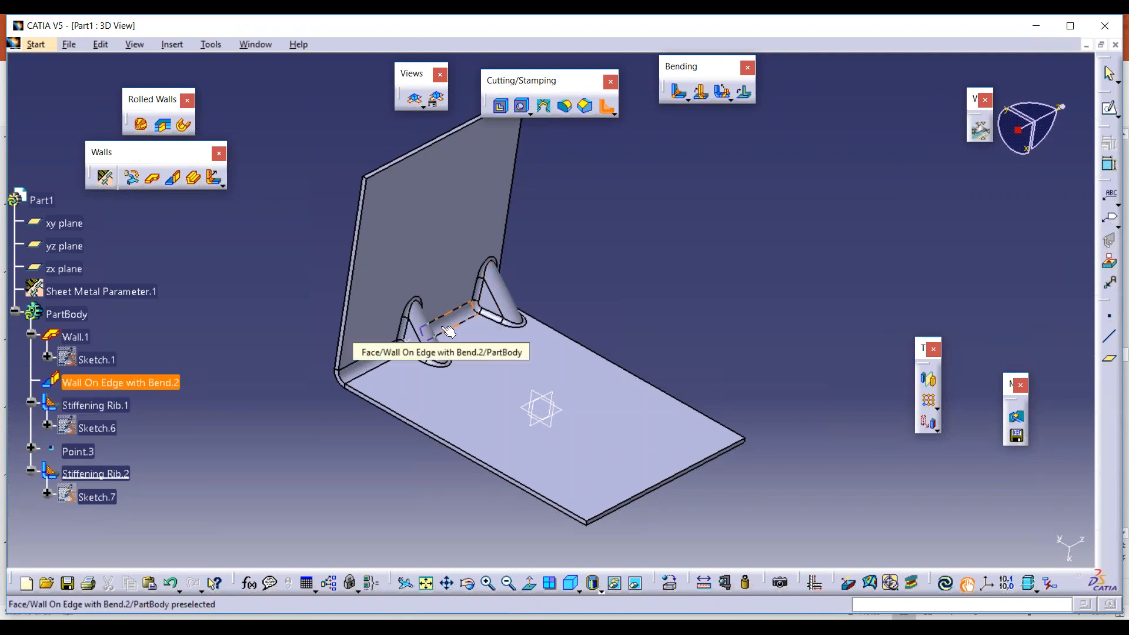
{"action": "middle_click_drag", "start_coordinate": [343, 372], "coordinate": [494, 336]}
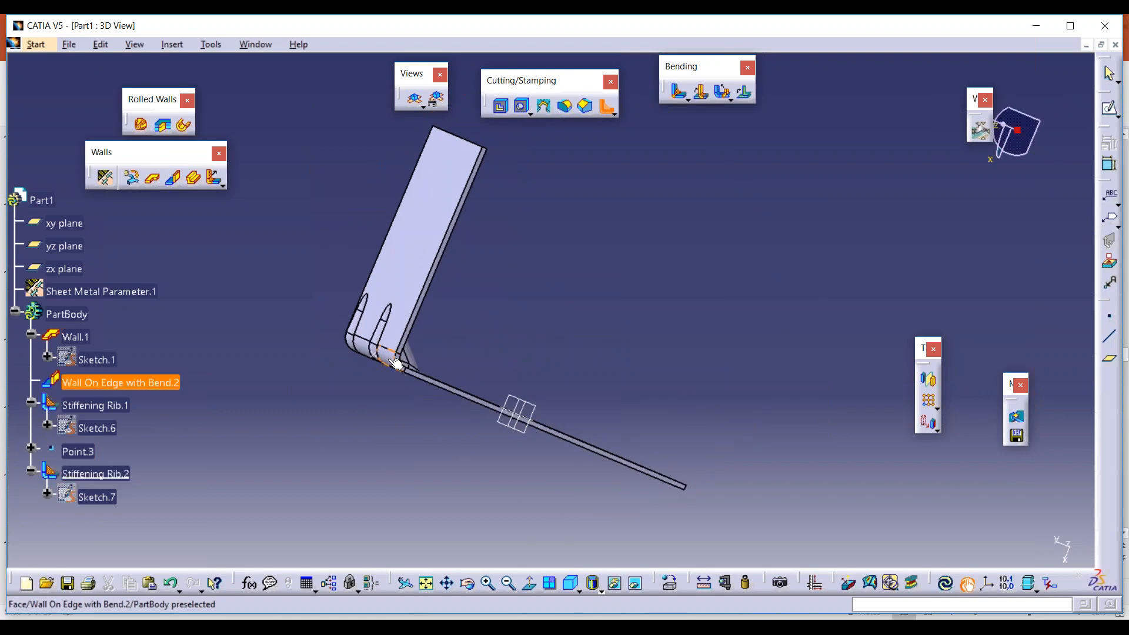
{"action": "middle_click_drag", "start_coordinate": [393, 362], "coordinate": [403, 257]}
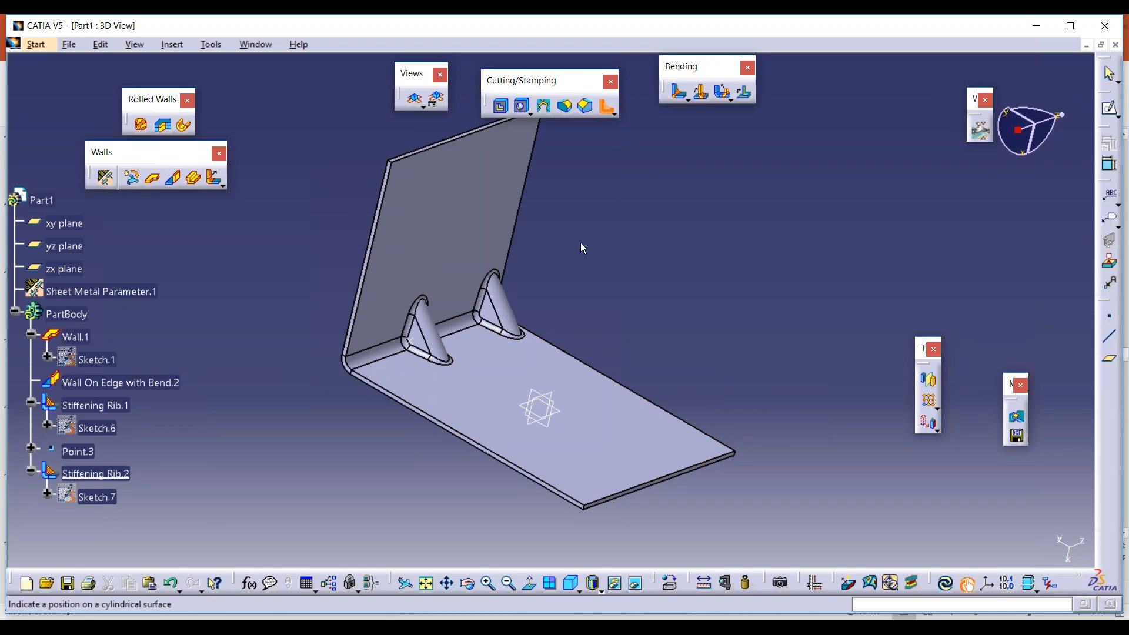
{"action": "key", "text": "Escape"}
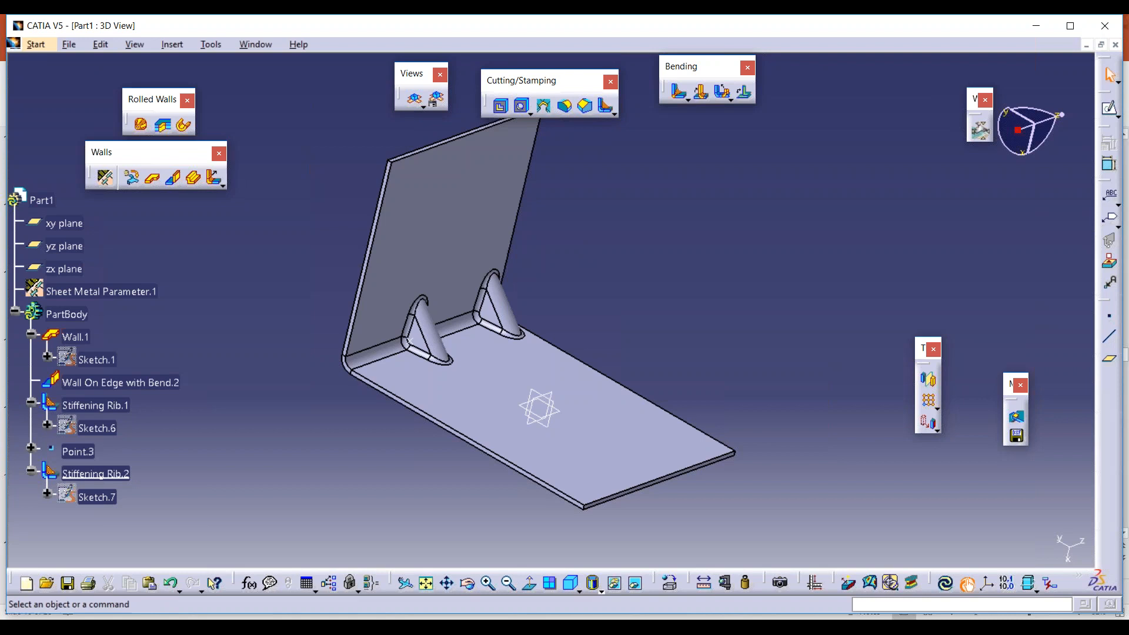
Step: Undo back past both stiffening ribs, the surface point and the bent wall on edge until Sketch.4 is restored on the plate
{"action": "key", "text": "ctrl+z"}
{"action": "key", "text": "ctrl+z"}
{"action": "key", "text": "ctrl+z"}
{"action": "key", "text": "ctrl+z"}
{"action": "key", "text": "ctrl+z"}
{"action": "key", "text": "ctrl+z"}
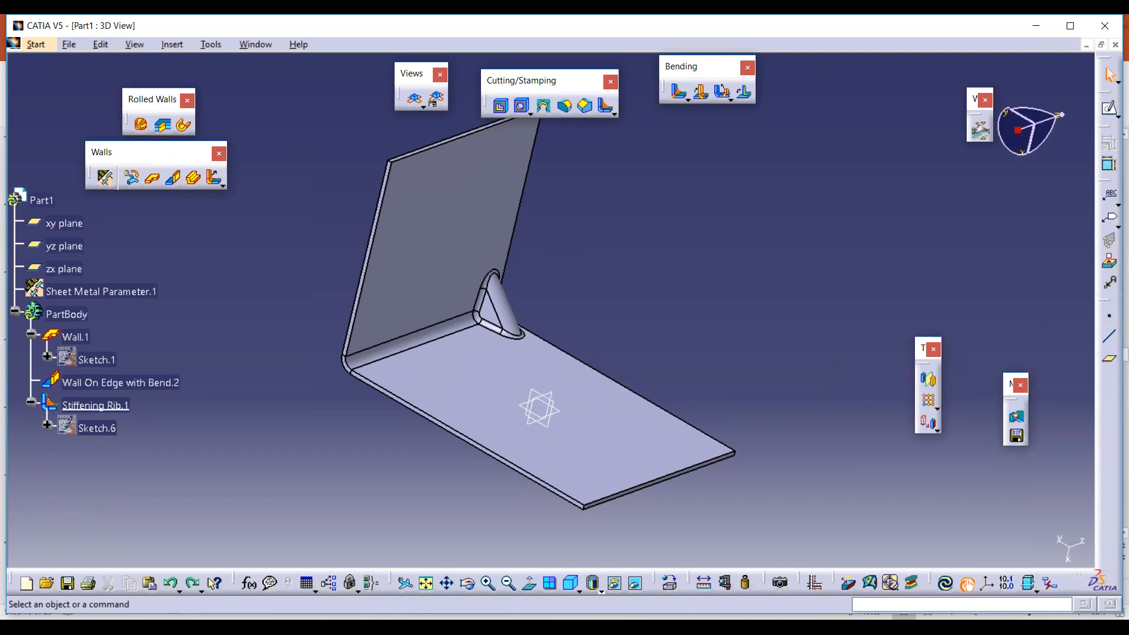
{"action": "key", "text": "ctrl+z"}
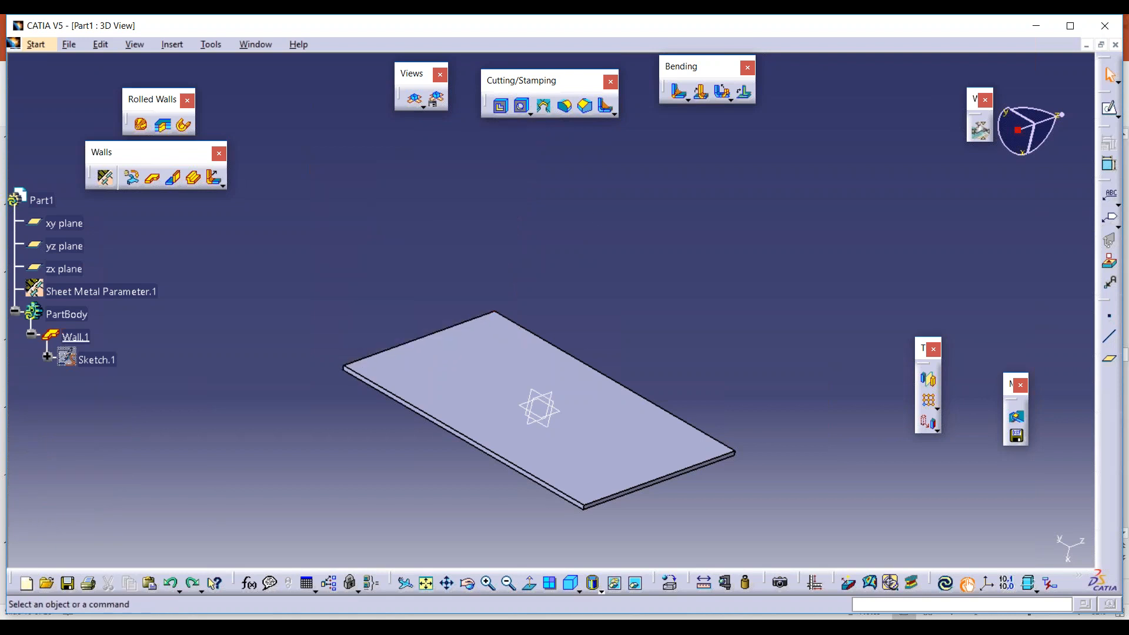
{"action": "left_click", "coordinate": [614, 113]}
{"action": "key", "text": "ctrl+z"}
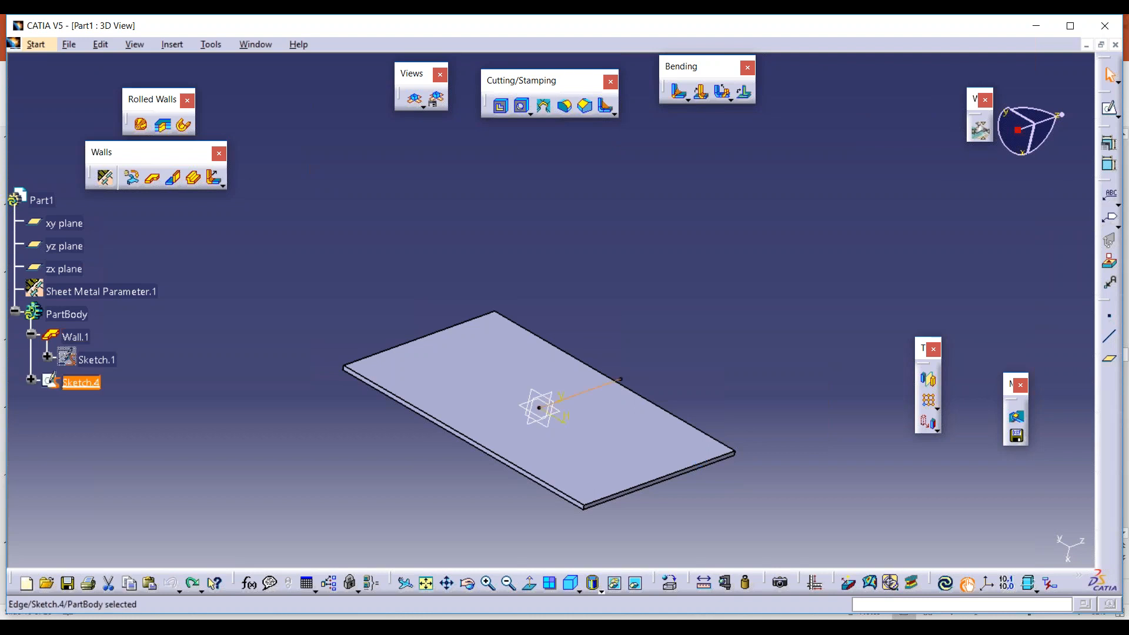
Step: Delete Sketch.4 from the flat plate
{"action": "double_click", "coordinate": [592, 390]}
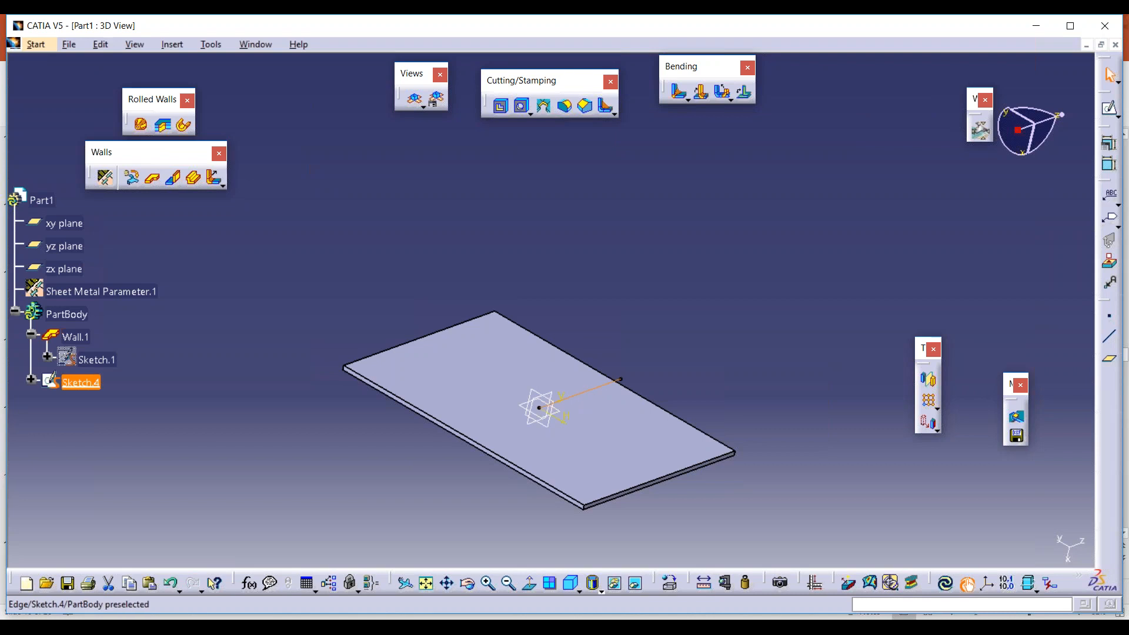
{"action": "key", "text": "Delete"}
{"action": "key", "text": "Return"}
Step: Open the base wall's profile, Sketch.1, for editing
{"action": "double_click", "coordinate": [432, 386]}
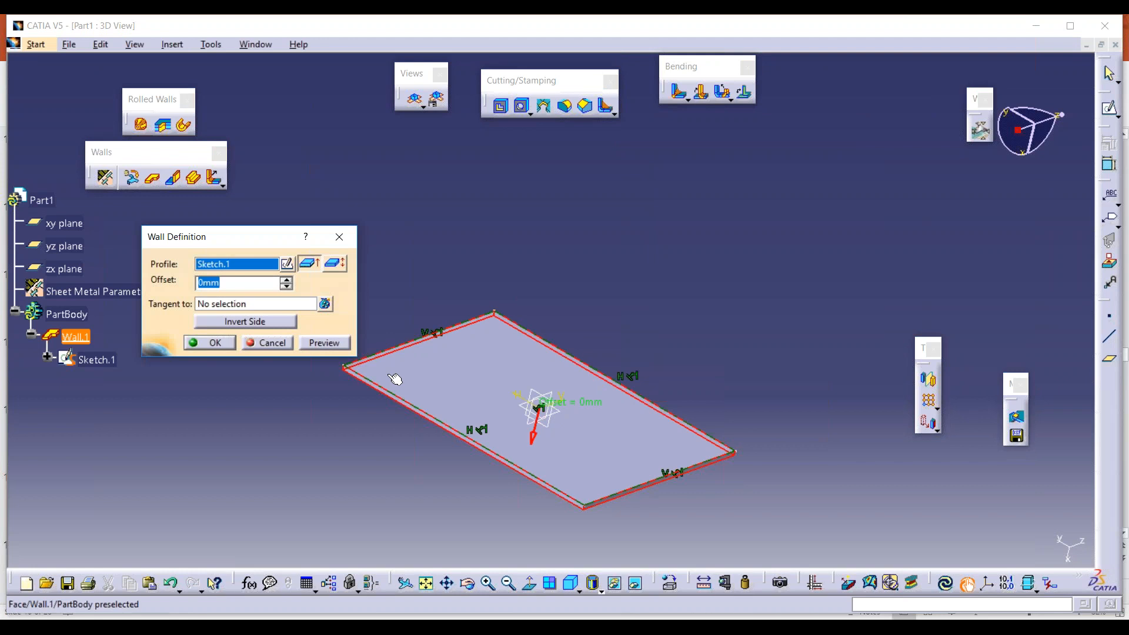
{"action": "left_click", "coordinate": [267, 343]}
{"action": "left_click", "coordinate": [48, 357]}
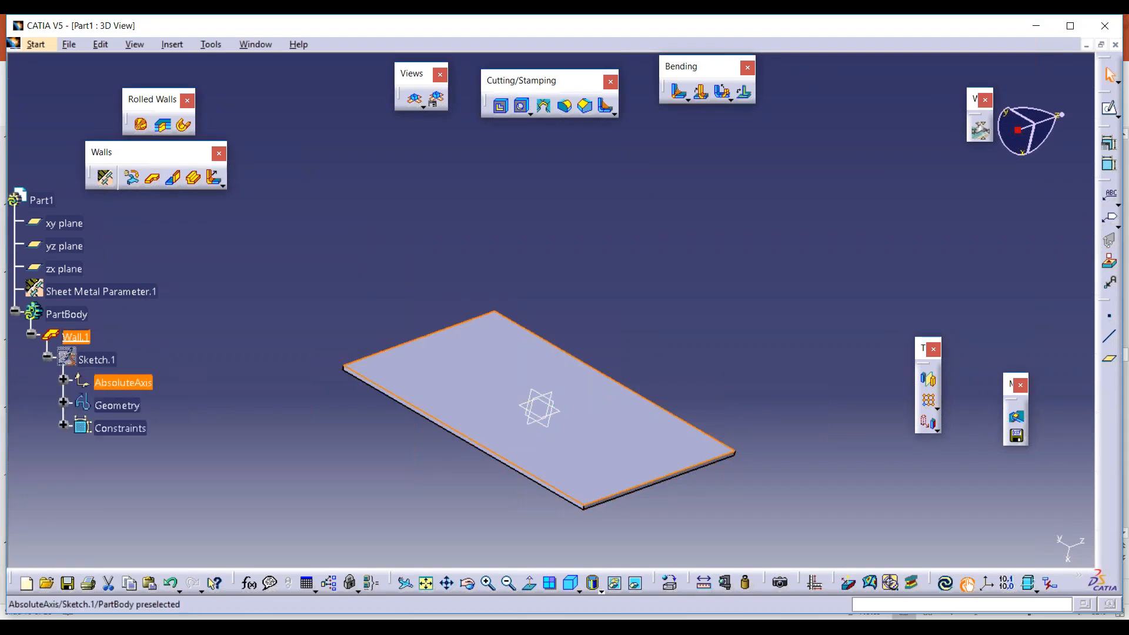
{"action": "double_click", "coordinate": [95, 359]}
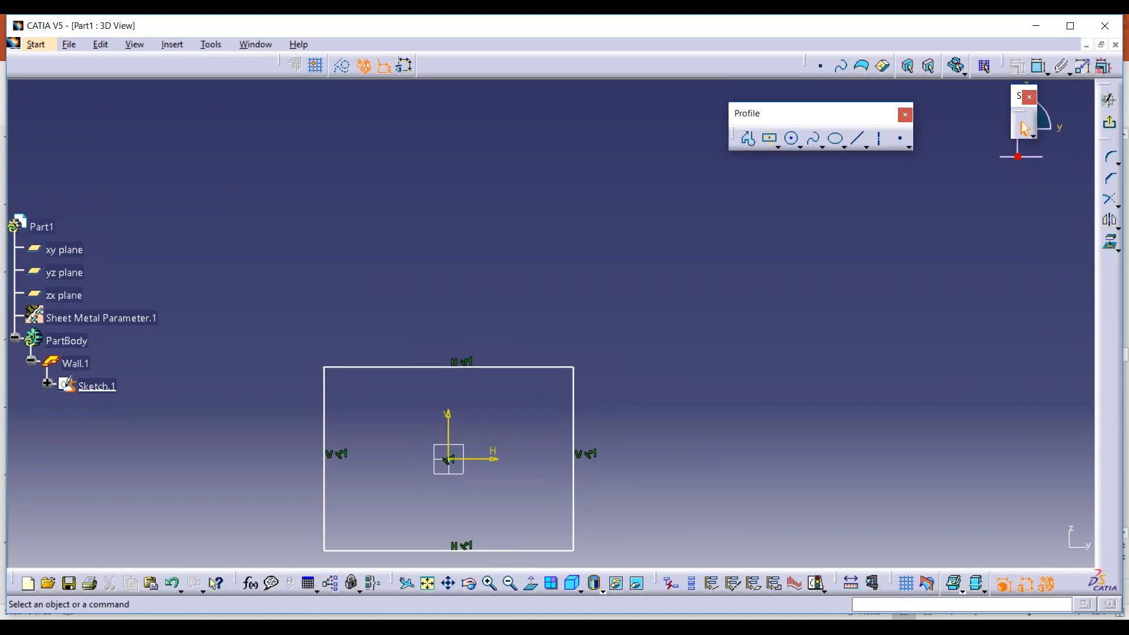
Step: Dimension the profile rectangle's horizontal side and set its length to 200 mm
{"action": "left_click", "coordinate": [498, 369]}
{"action": "left_click", "coordinate": [503, 288]}
{"action": "double_click", "coordinate": [503, 288]}
{"action": "type", "text": "200"}
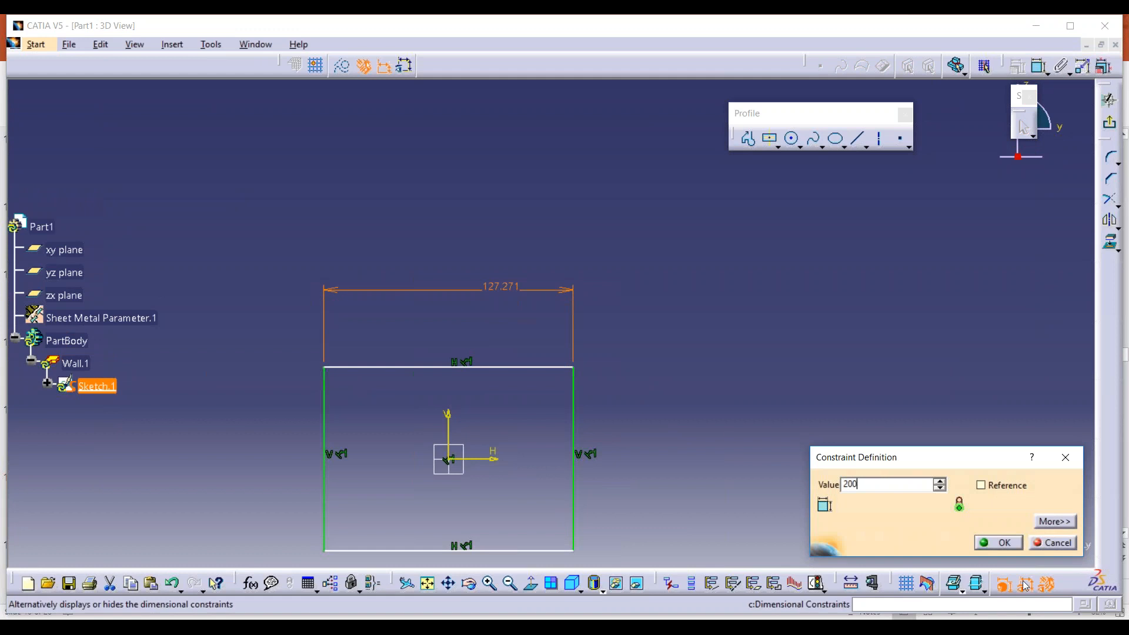
{"action": "left_click", "coordinate": [998, 542]}
Step: Dimension the profile rectangle's vertical side and set its length to 200 mm
{"action": "left_click", "coordinate": [675, 405]}
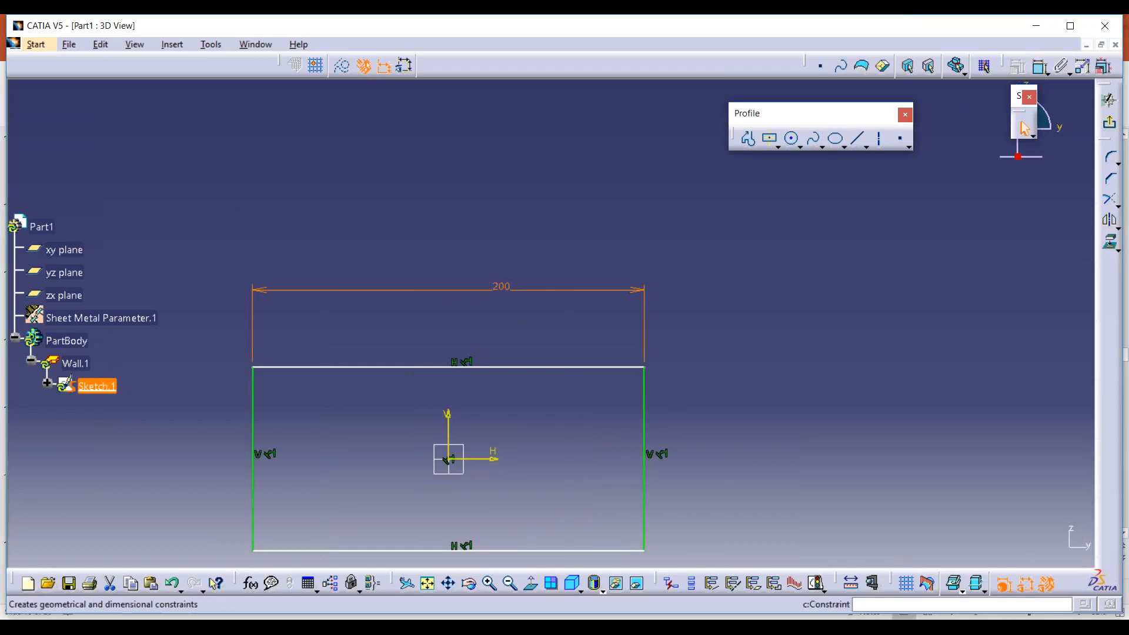
{"action": "left_click", "coordinate": [644, 412]}
{"action": "left_click", "coordinate": [759, 414]}
{"action": "double_click", "coordinate": [759, 415]}
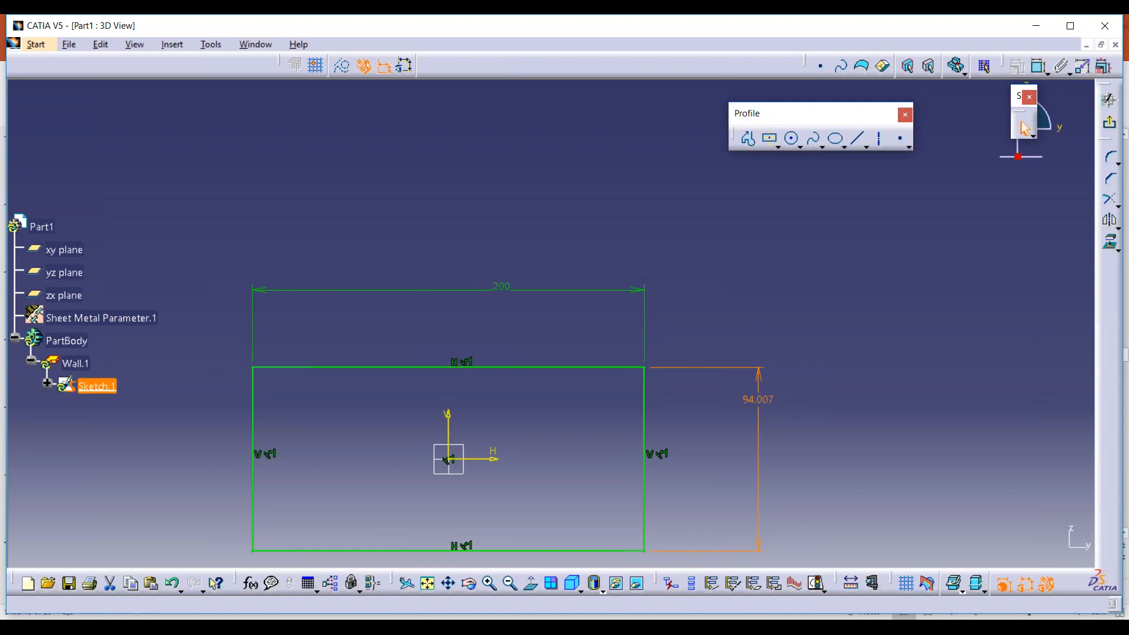
{"action": "type", "text": "200"}
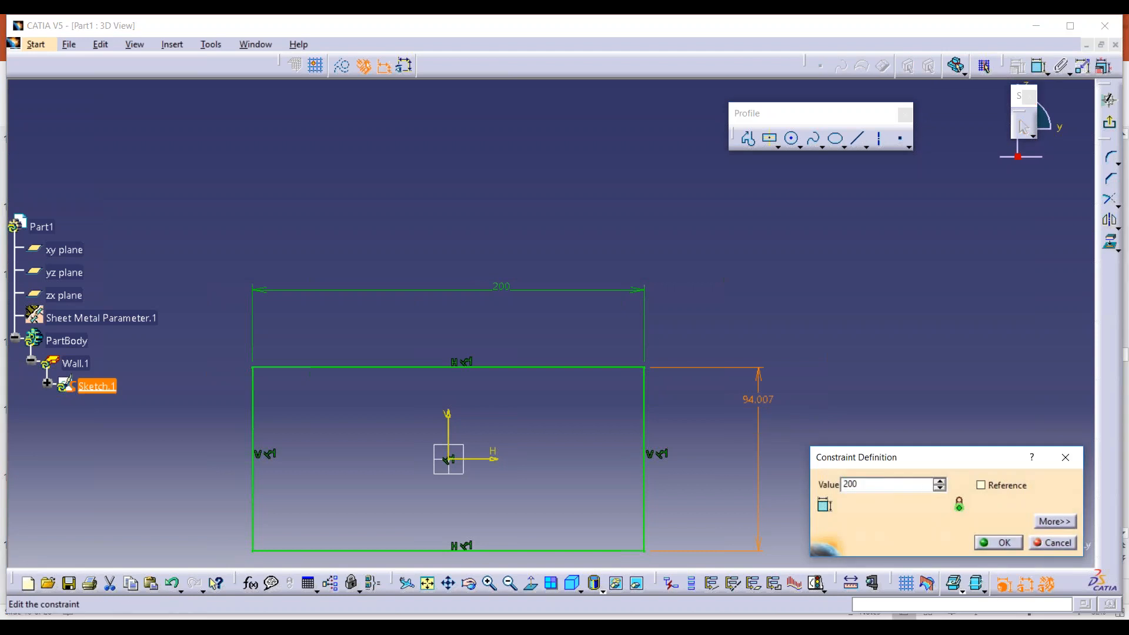
{"action": "key", "text": "Return"}
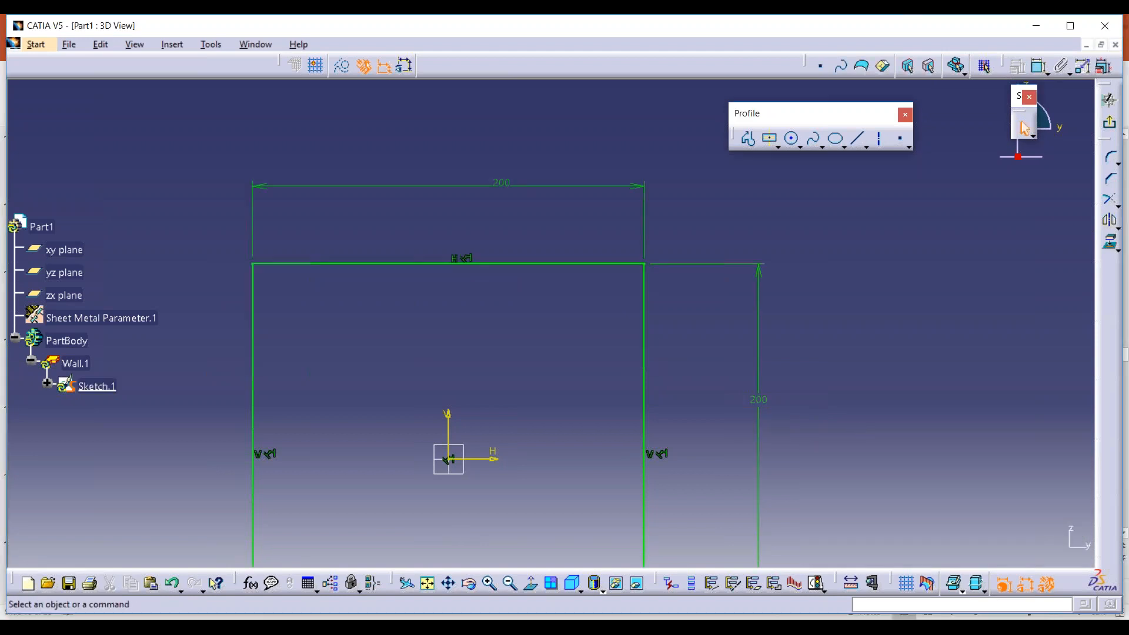
Step: Exit the profile sketch and update the base wall to the new dimensions
{"action": "middle_click_drag", "start_coordinate": [507, 451], "coordinate": [537, 324]}
{"action": "left_click", "coordinate": [1110, 100]}
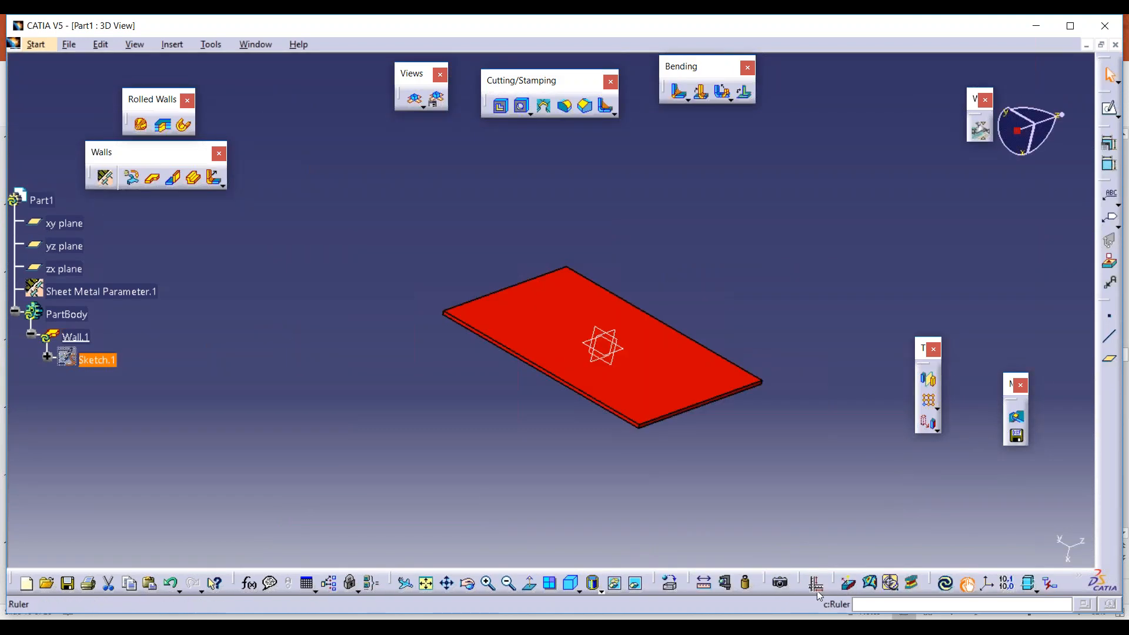
{"action": "left_click", "coordinate": [945, 583]}
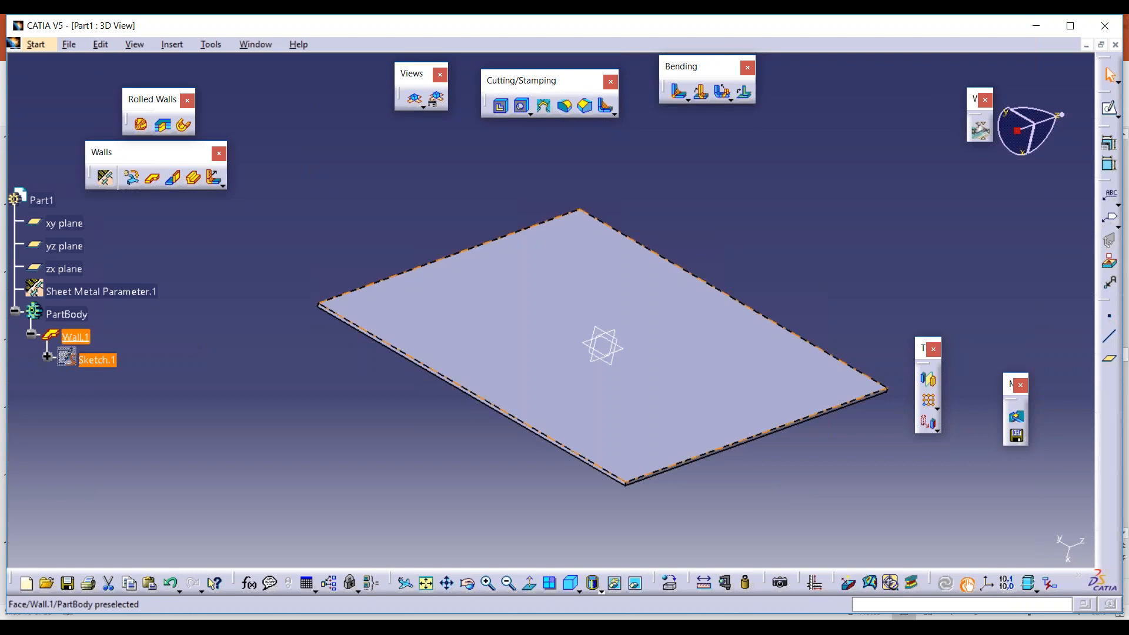
{"action": "left_click", "coordinate": [103, 50]}
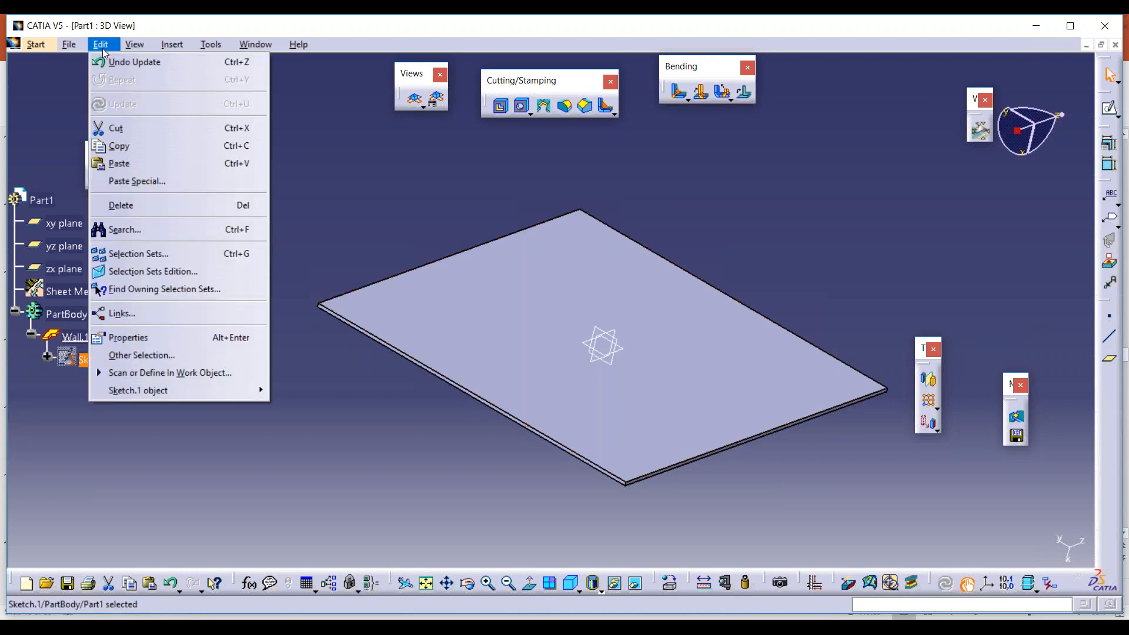
{"action": "left_click", "coordinate": [145, 112]}
{"action": "left_click", "coordinate": [390, 144]}
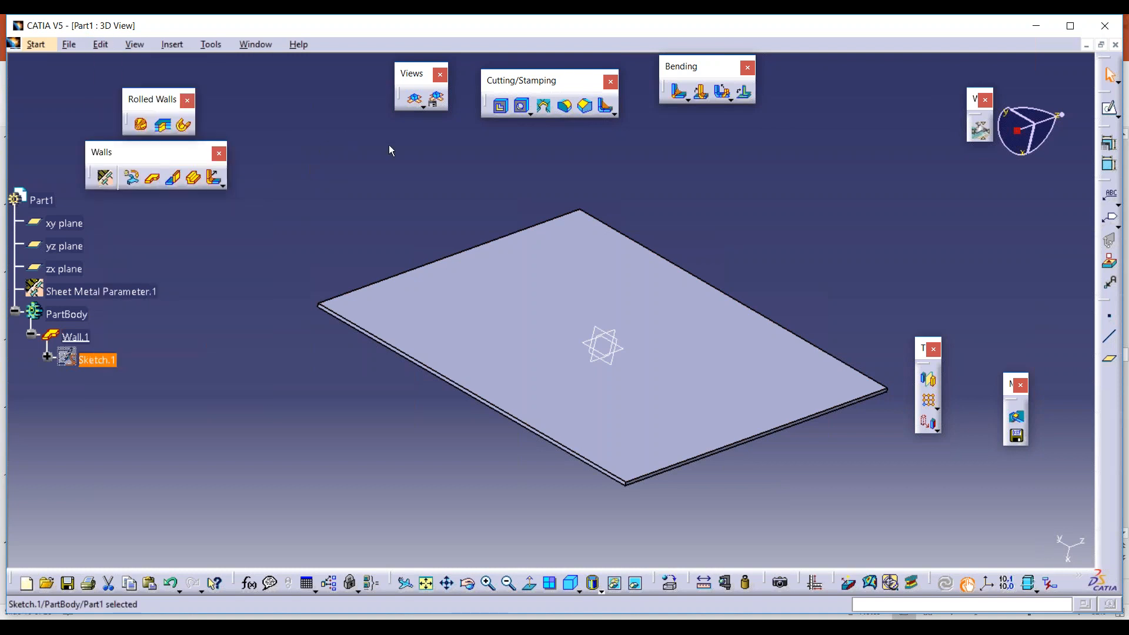
{"action": "left_click", "coordinate": [257, 200]}
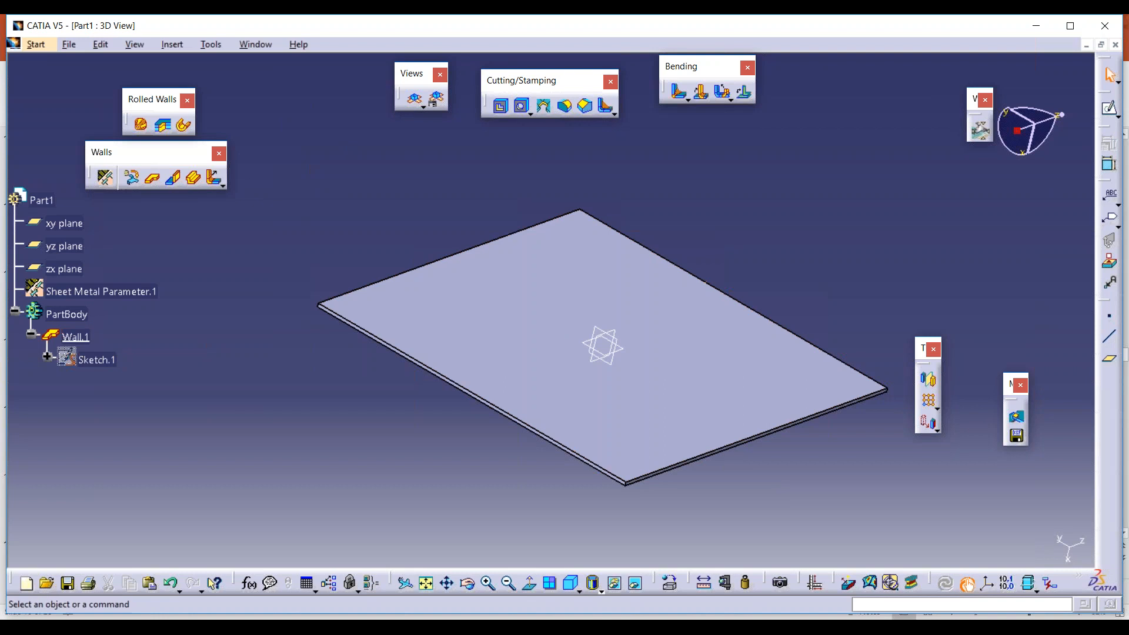
Step: Insert a new body into the part and select it
{"action": "left_click", "coordinate": [176, 45]}
{"action": "left_click", "coordinate": [180, 79]}
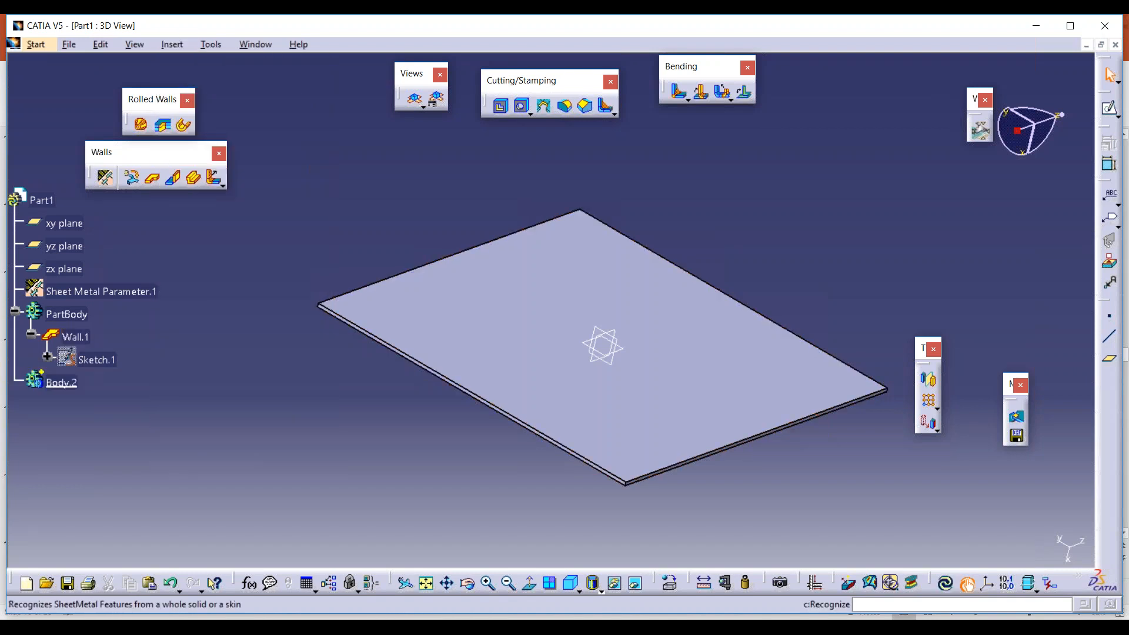
{"action": "left_click", "coordinate": [62, 382]}
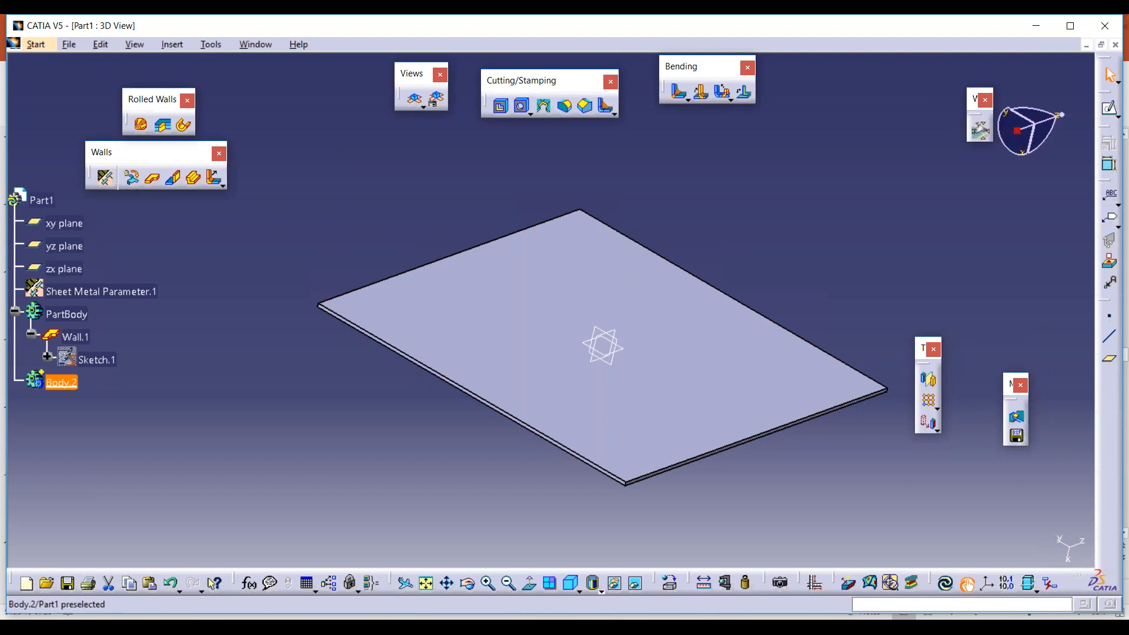
Step: Sketch a circle of about 66 mm radius centred on the origin on the yz plane, and exit the sketch
{"action": "left_click", "coordinate": [601, 346]}
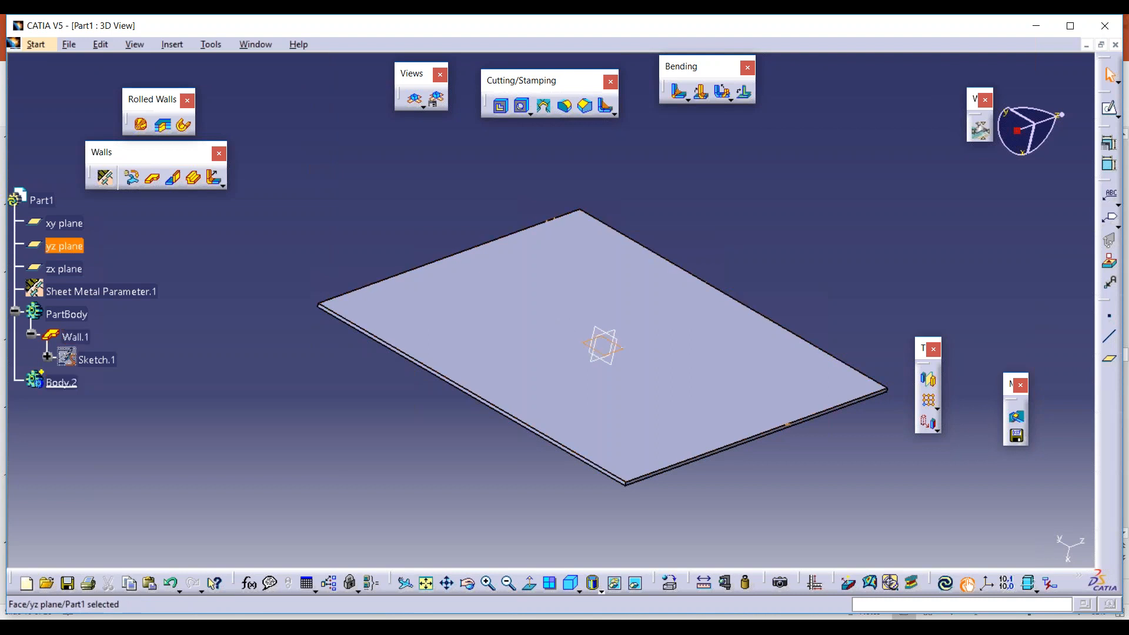
{"action": "left_click", "coordinate": [1111, 110]}
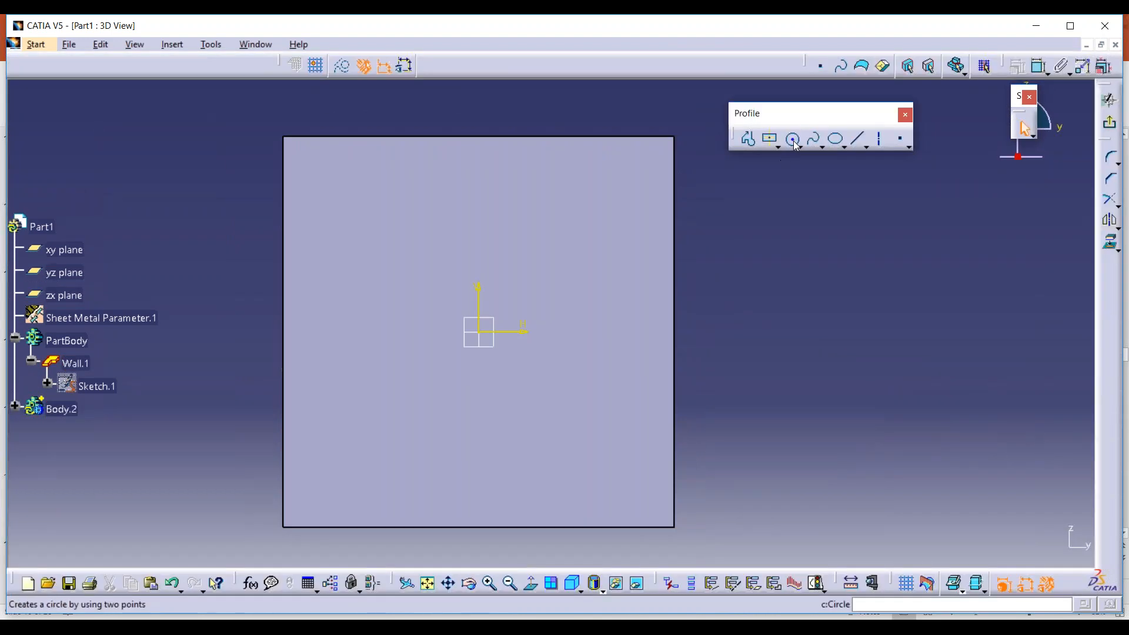
{"action": "left_click", "coordinate": [793, 140]}
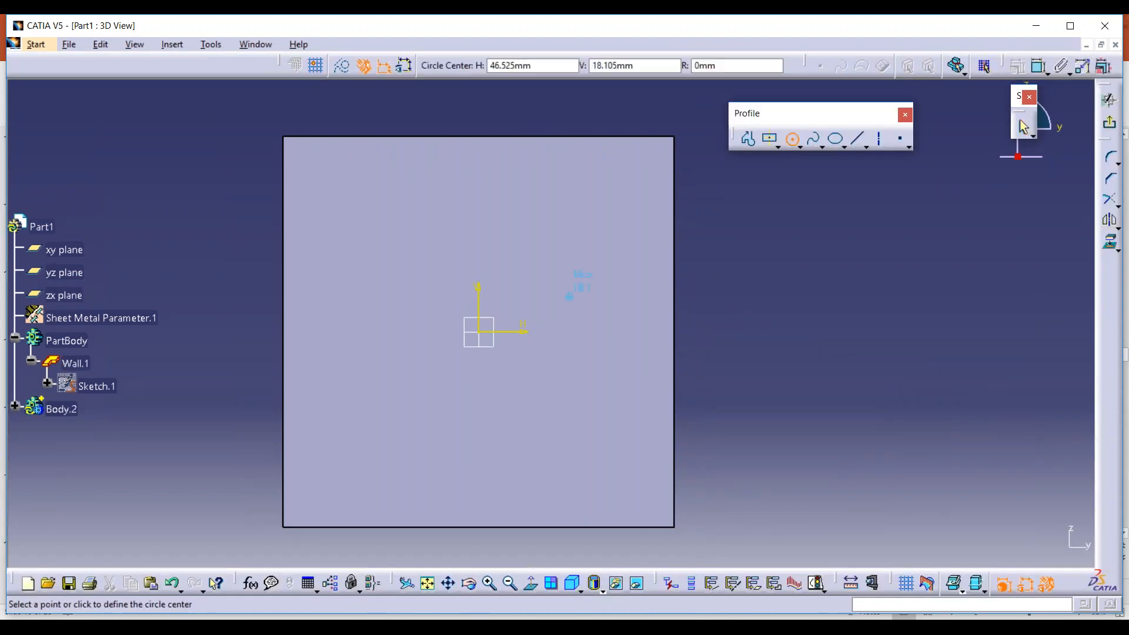
{"action": "left_click", "coordinate": [478, 332]}
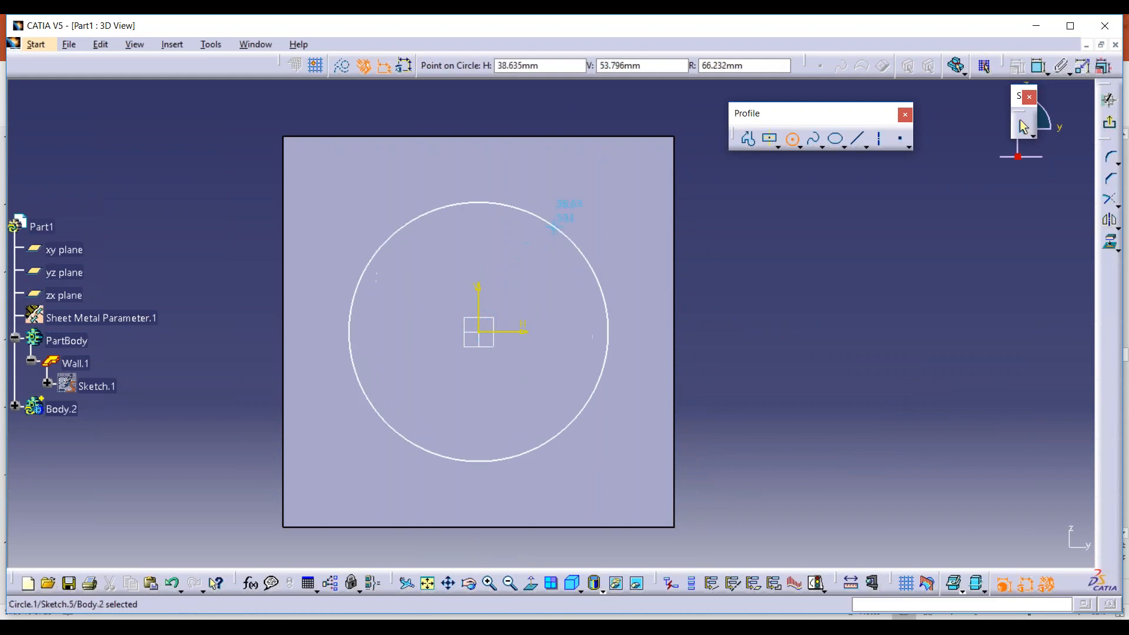
{"action": "left_click", "coordinate": [556, 226]}
{"action": "left_click", "coordinate": [1023, 128]}
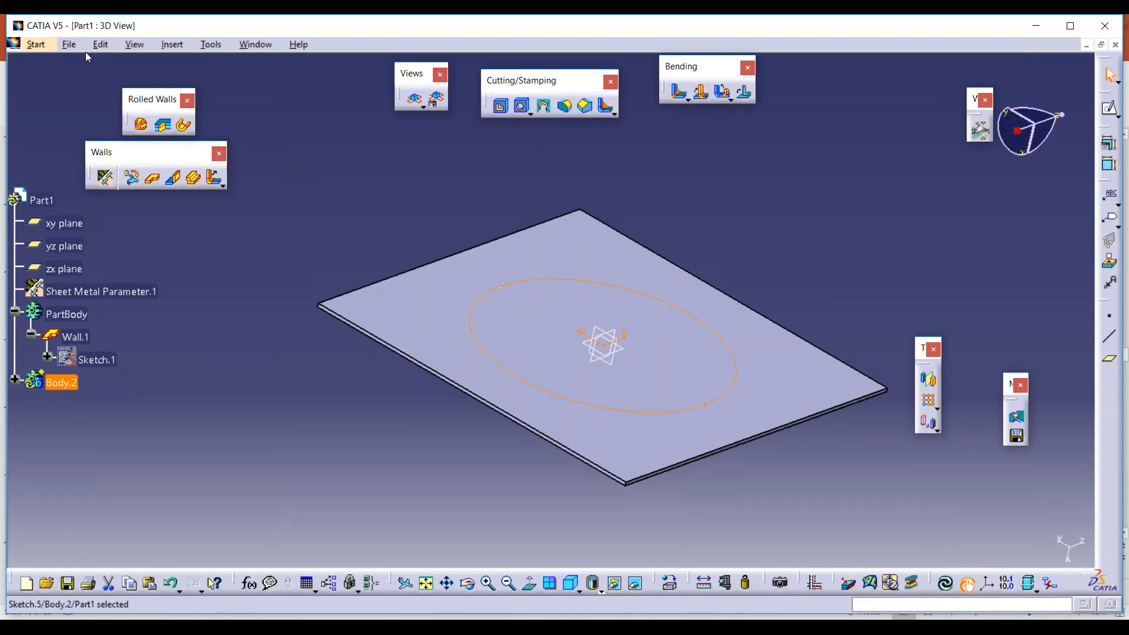
Step: Switch to the Part Design workbench and pad the circle with a length of 50 mm and mirrored extent
{"action": "left_click", "coordinate": [48, 47]}
{"action": "mouse_move", "coordinate": [102, 79]}
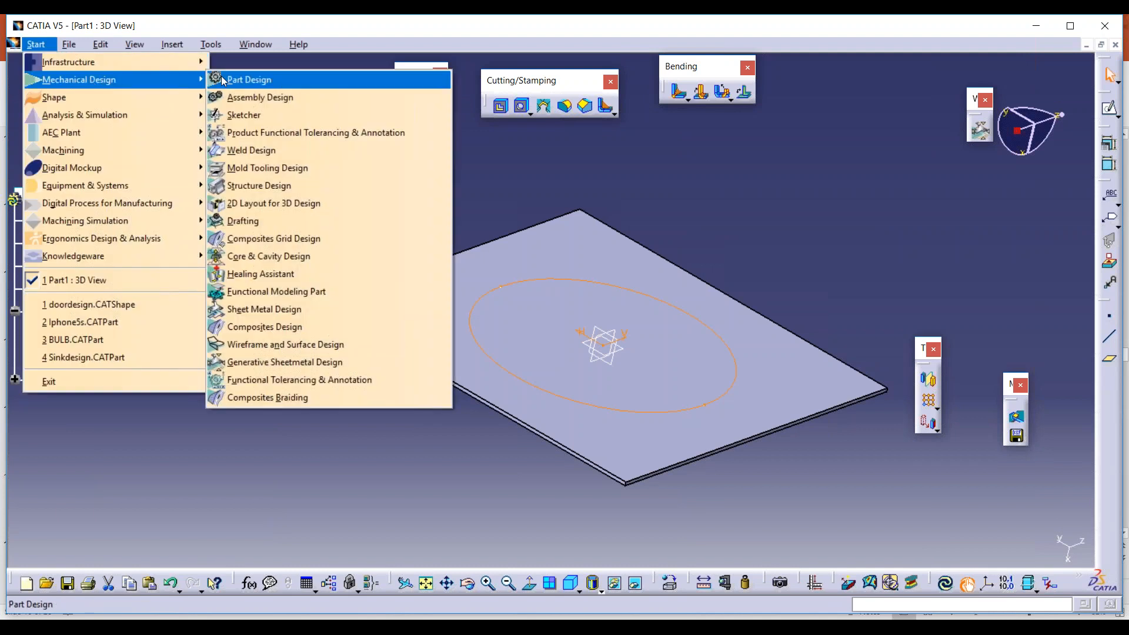
{"action": "left_click", "coordinate": [247, 80]}
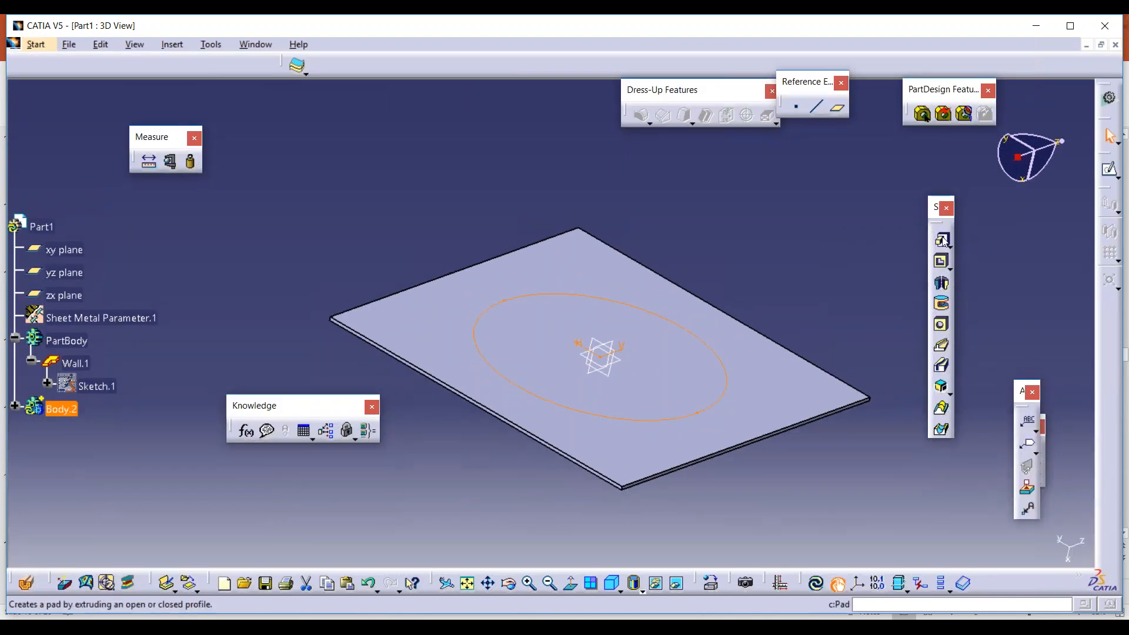
{"action": "left_click", "coordinate": [940, 244]}
{"action": "left_click", "coordinate": [702, 297]}
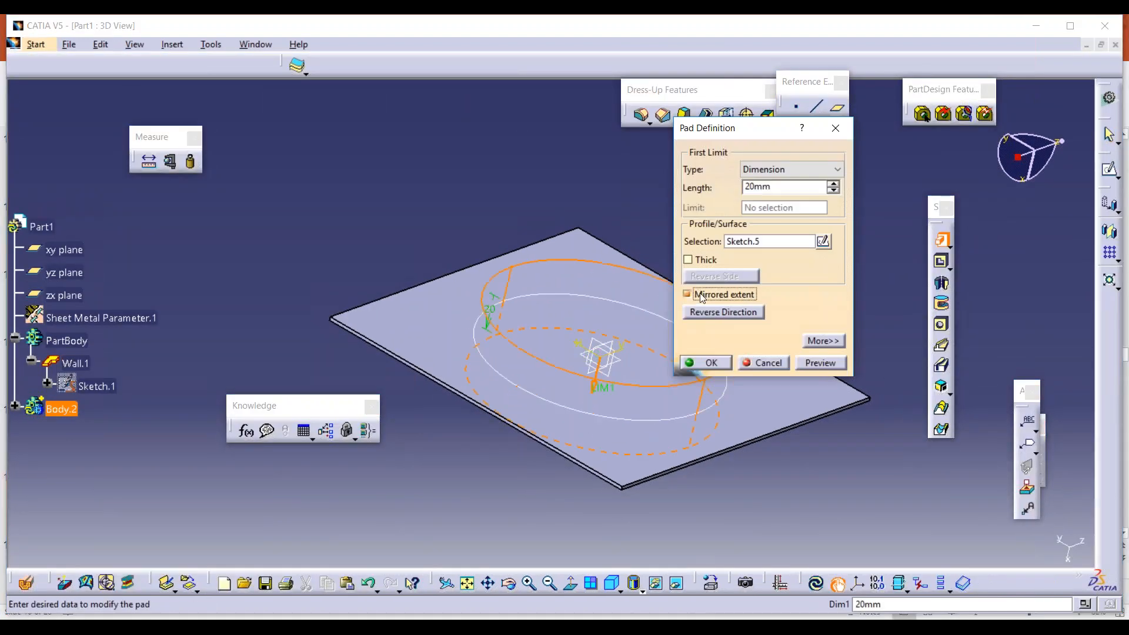
{"action": "double_click", "coordinate": [771, 187]}
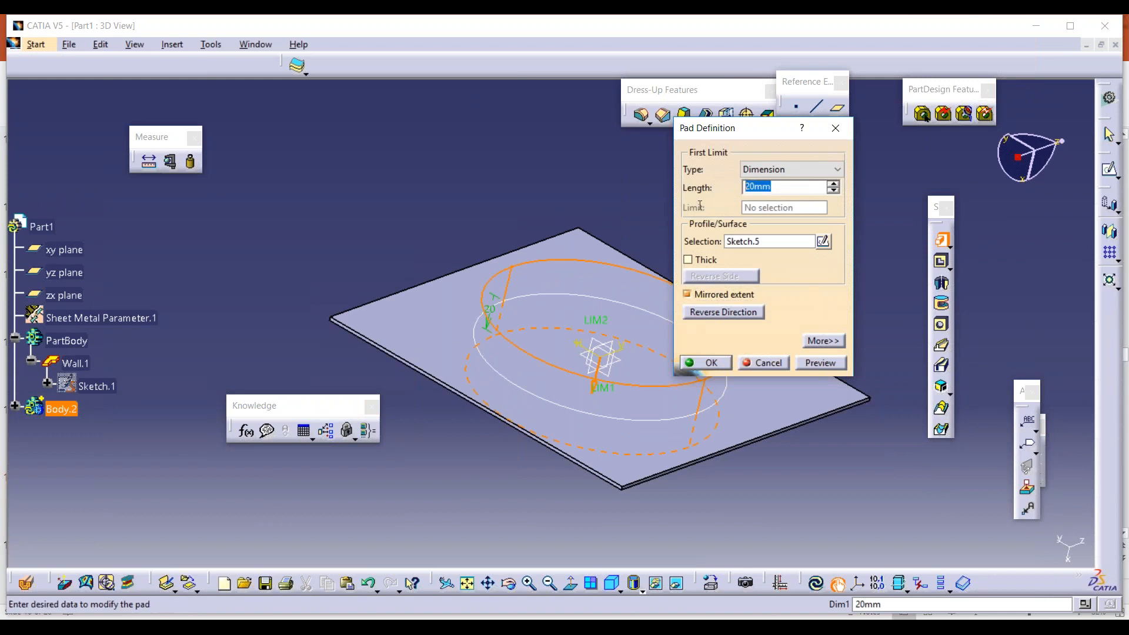
{"action": "type", "text": "50"}
{"action": "key", "text": "Return"}
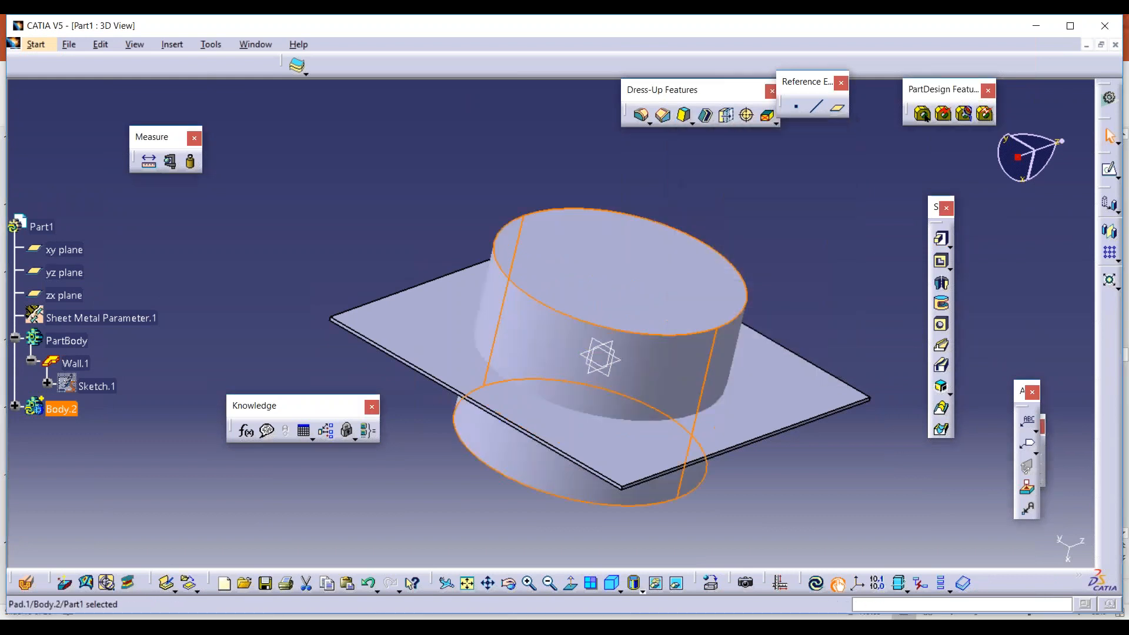
{"action": "left_click", "coordinate": [876, 304]}
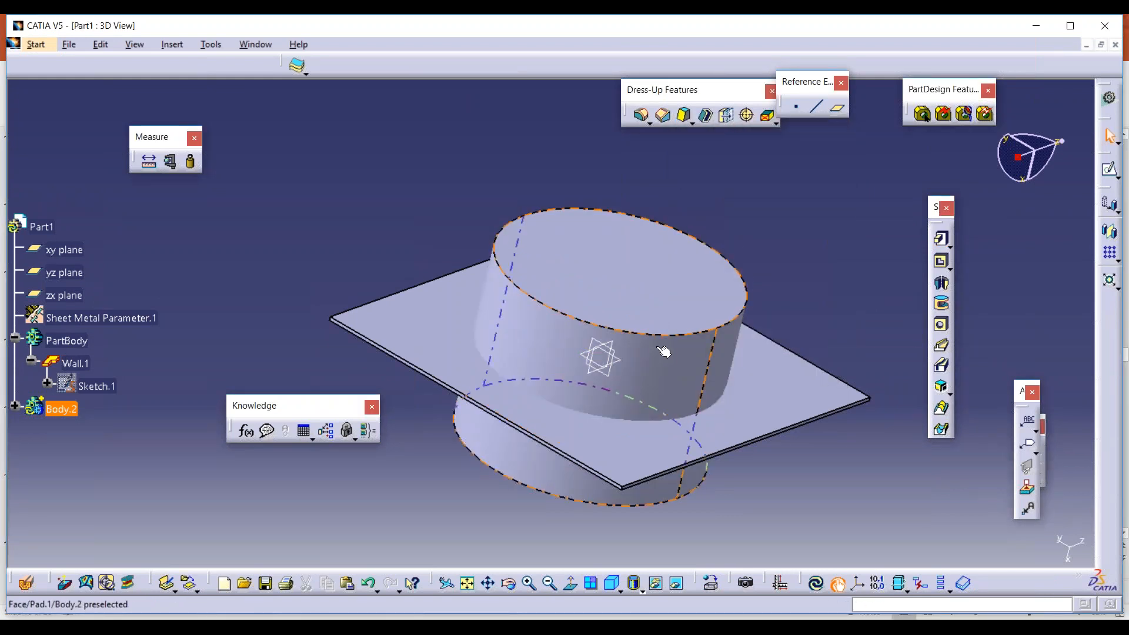
Step: Sketch a smaller concentric circle at the origin on the cylinder's flat end face, and exit the sketch
{"action": "scroll", "coordinate": [432, 328], "scroll_direction": "down", "scroll_amount": 1}
{"action": "middle_click_drag", "start_coordinate": [436, 336], "coordinate": [610, 235]}
{"action": "middle_click_drag", "start_coordinate": [655, 357], "coordinate": [642, 194]}
{"action": "left_click", "coordinate": [589, 254]}
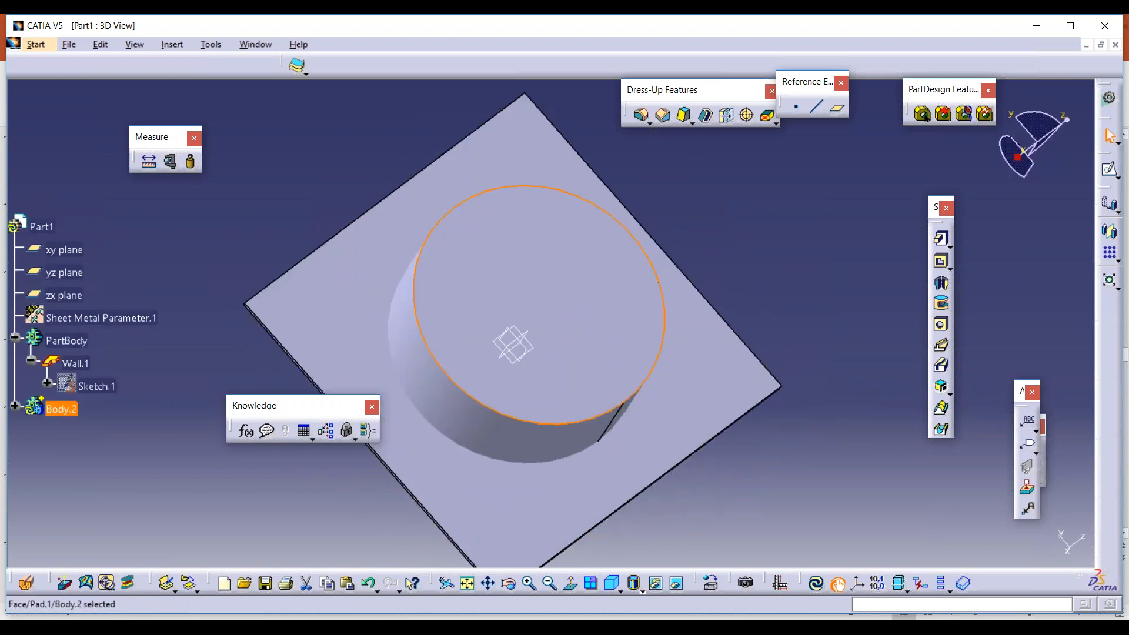
{"action": "left_click", "coordinate": [1117, 175]}
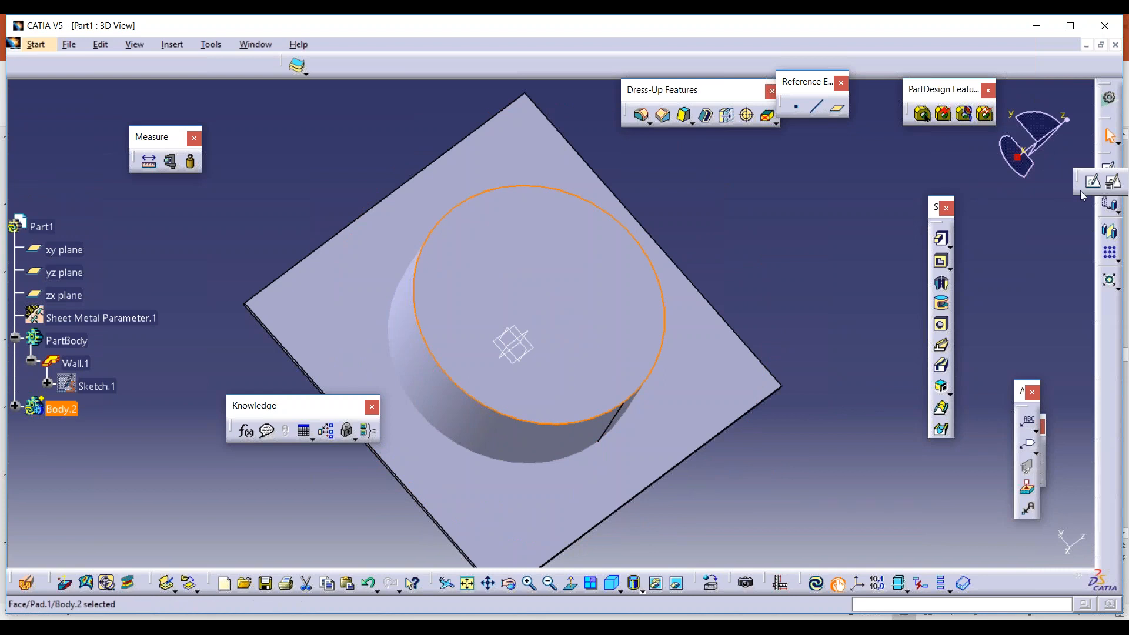
{"action": "left_click", "coordinate": [1093, 181]}
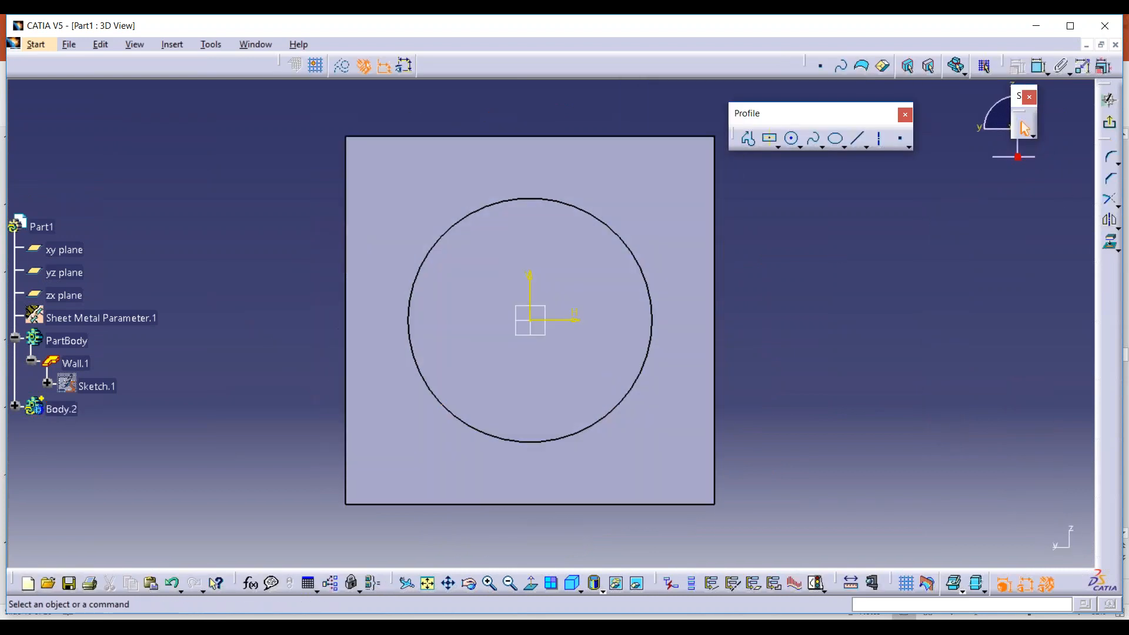
{"action": "left_click", "coordinate": [793, 140]}
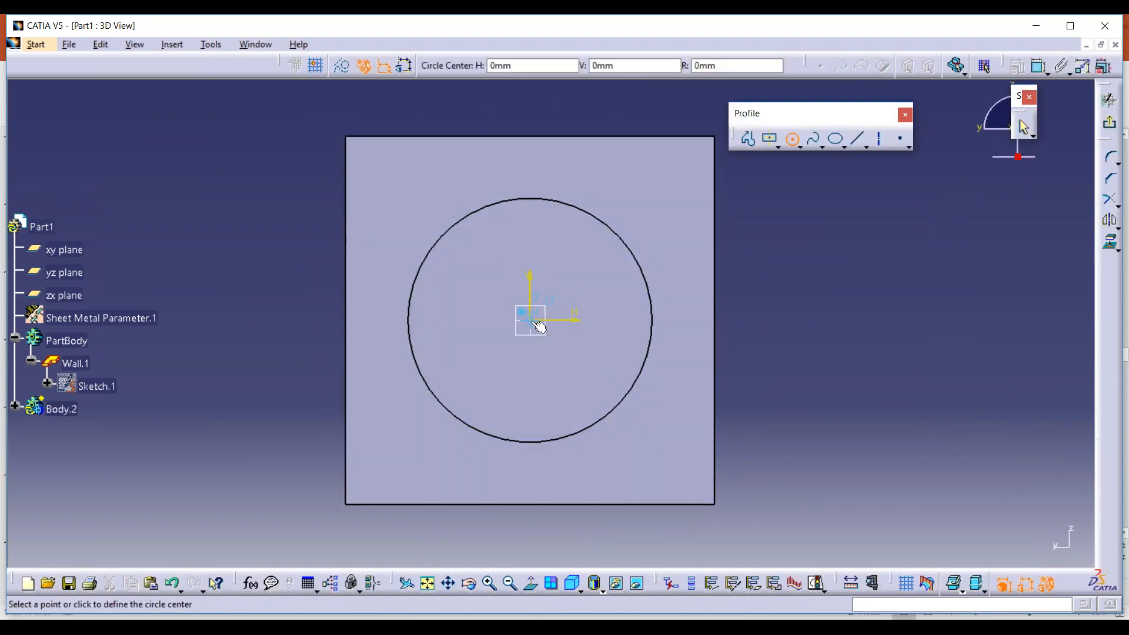
{"action": "left_click", "coordinate": [531, 321]}
{"action": "left_click", "coordinate": [568, 286]}
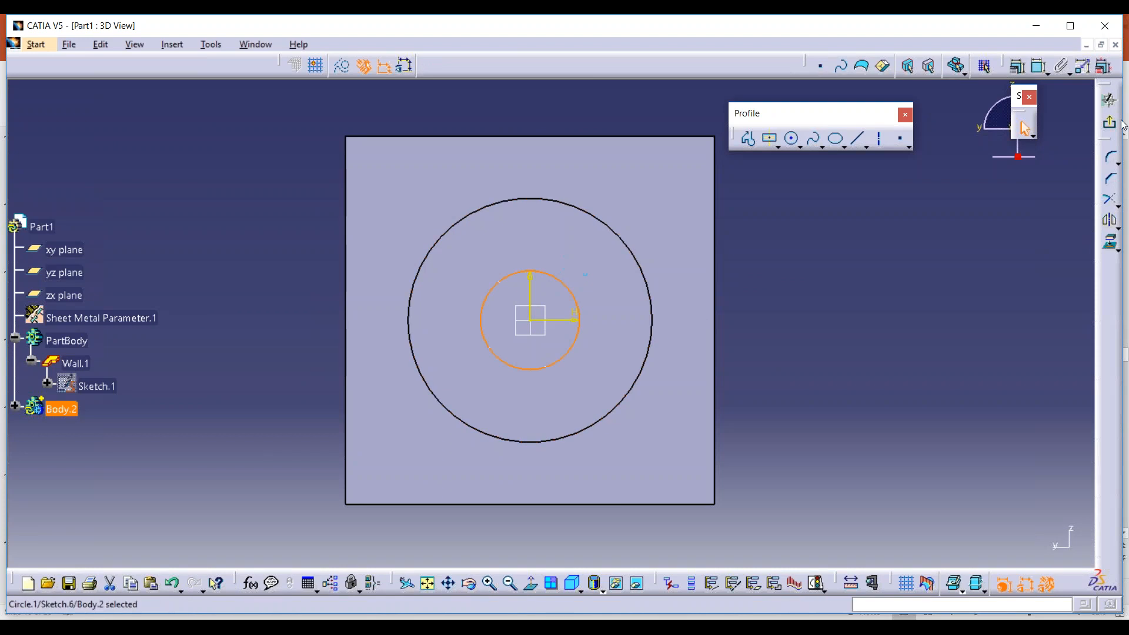
{"action": "left_click", "coordinate": [1110, 100]}
Step: Pocket the small concentric circle into the cylinder
{"action": "left_click", "coordinate": [942, 262]}
{"action": "left_click", "coordinate": [706, 361]}
{"action": "middle_click_drag", "start_coordinate": [510, 335], "coordinate": [530, 277]}
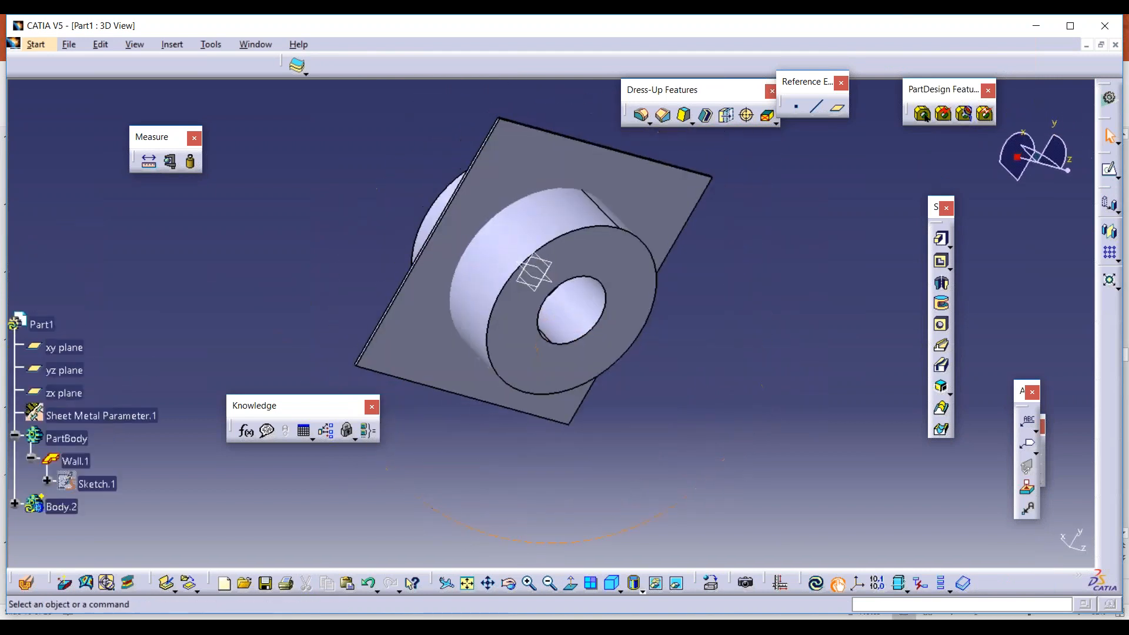
Step: Return to the Generative Sheetmetal Design workbench and start a user-defined stamp, accepting Wall.1 as the work object
{"action": "left_click", "coordinate": [35, 45]}
{"action": "mouse_move", "coordinate": [69, 81]}
{"action": "left_click", "coordinate": [323, 362]}
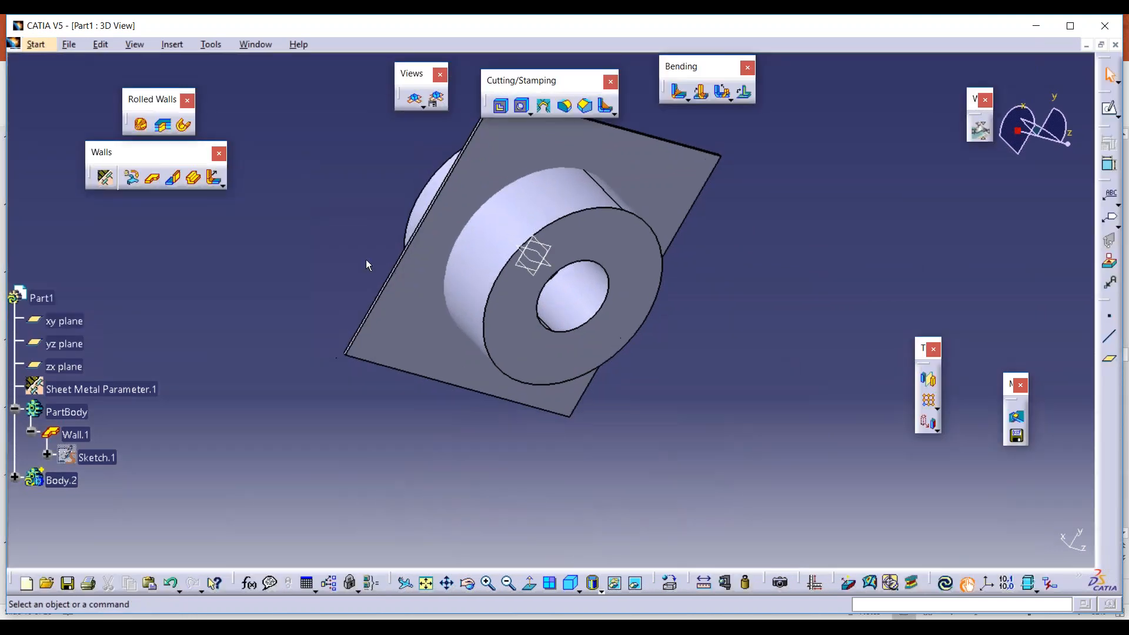
{"action": "middle_click_drag", "start_coordinate": [365, 259], "coordinate": [339, 315]}
{"action": "left_click", "coordinate": [613, 112]}
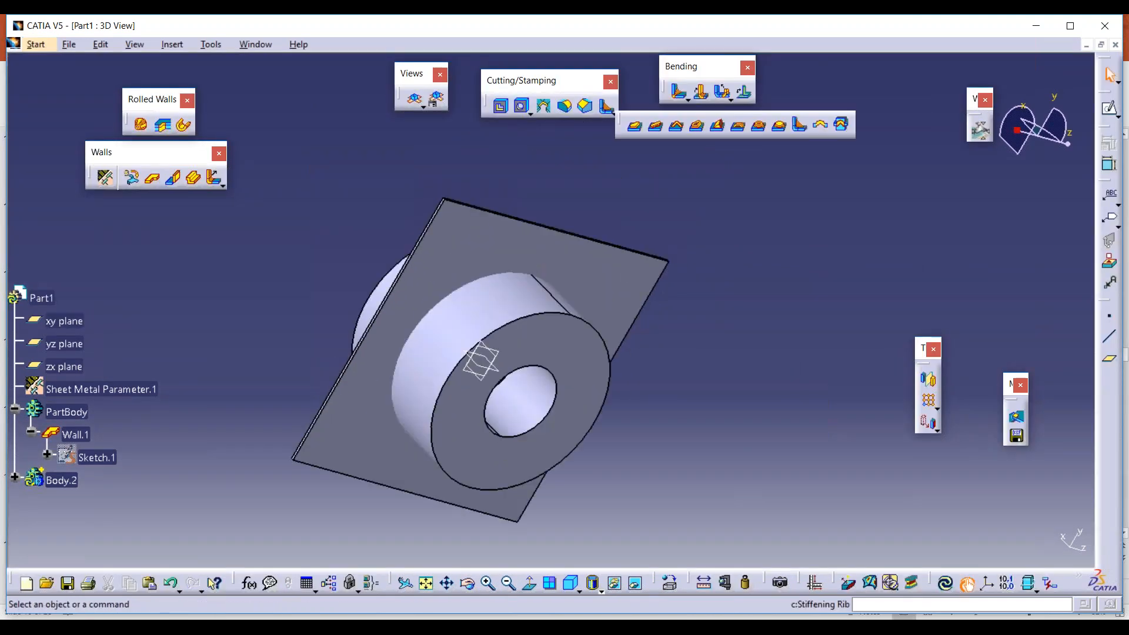
{"action": "left_click", "coordinate": [843, 126]}
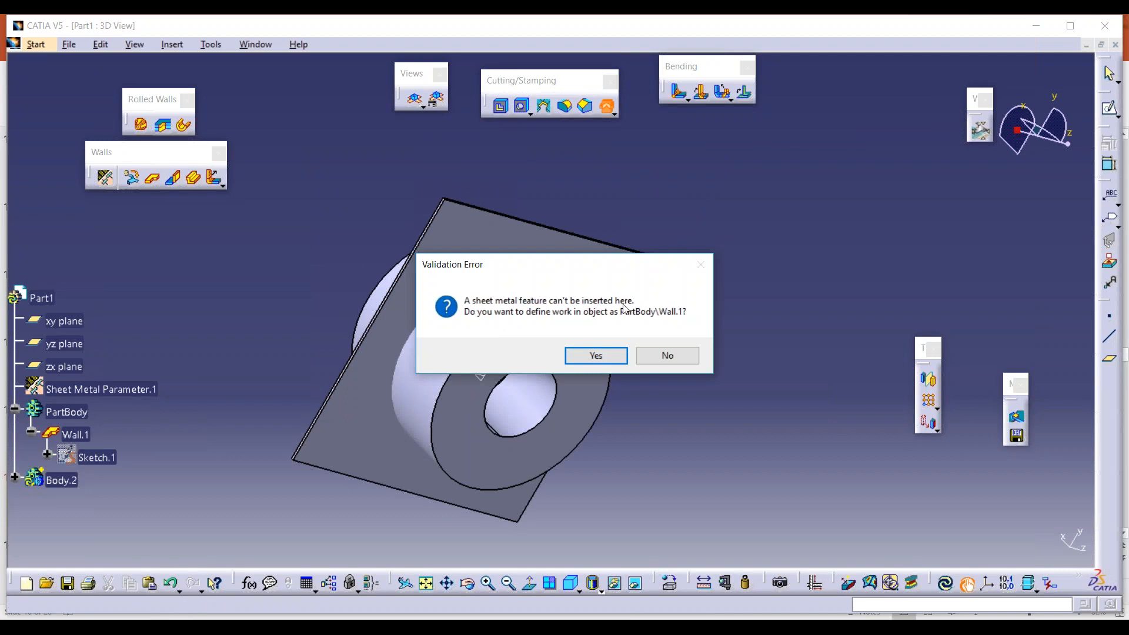
{"action": "left_click", "coordinate": [596, 356]}
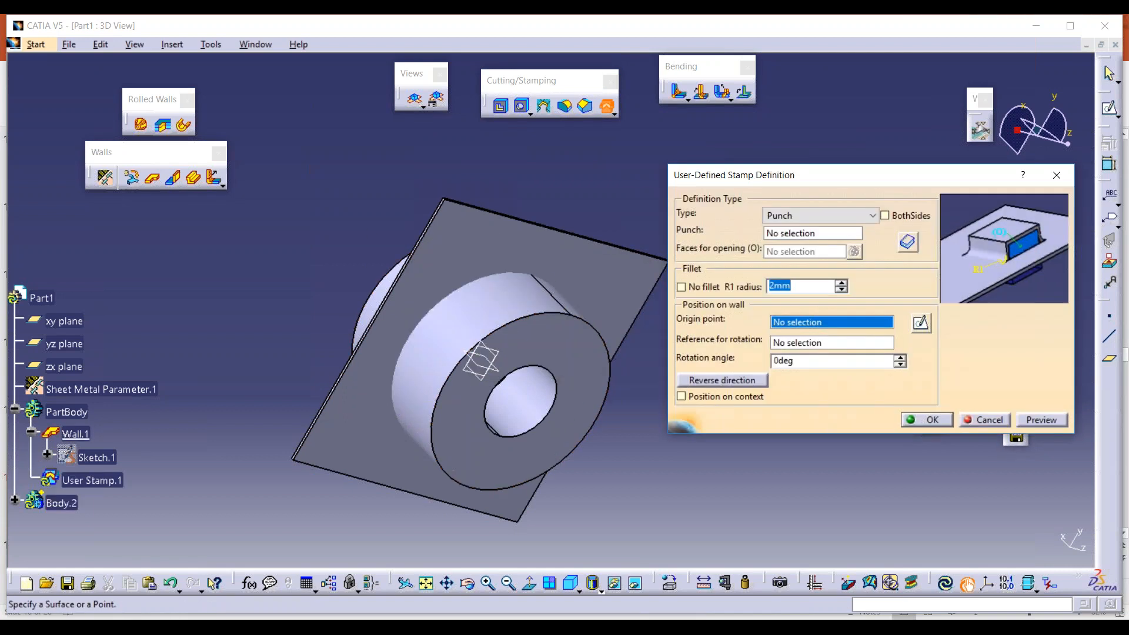
Step: Place the stamp's origin point on the plate near a corner beside the cylinder and choose Body.2 as the punch
{"action": "middle_click_drag", "start_coordinate": [568, 347], "coordinate": [525, 220]}
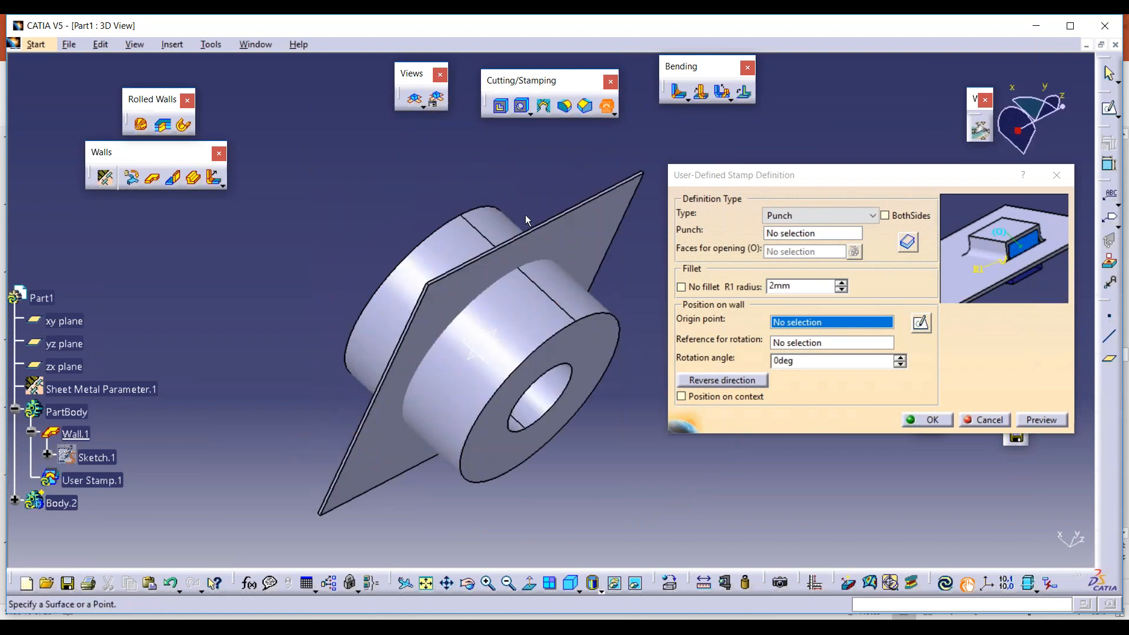
{"action": "left_click", "coordinate": [601, 237]}
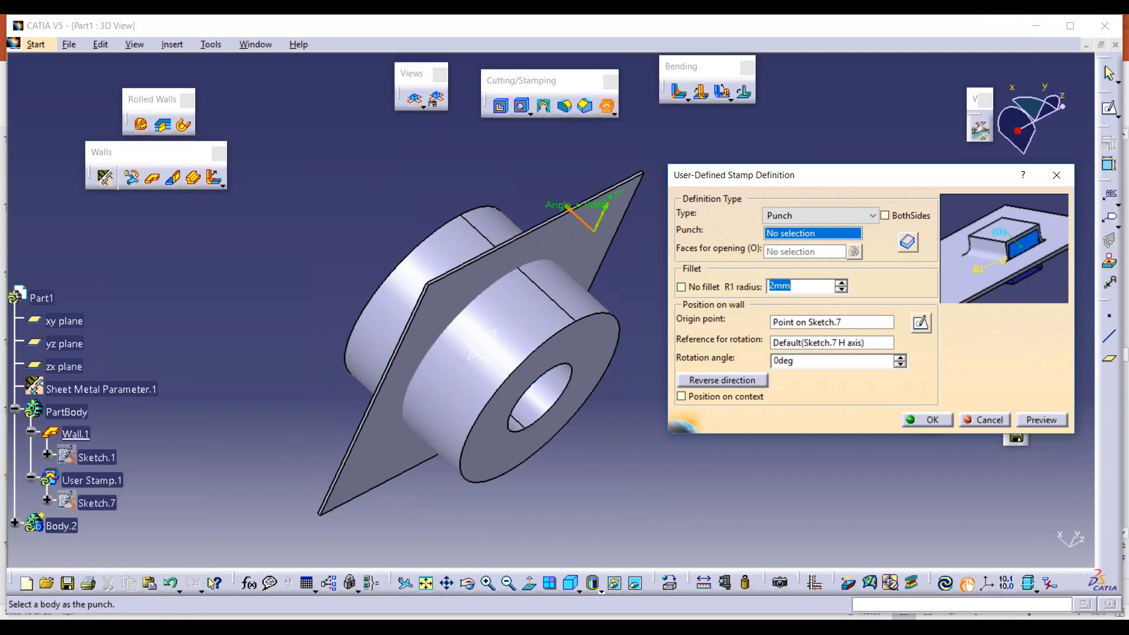
{"action": "left_click", "coordinate": [512, 316]}
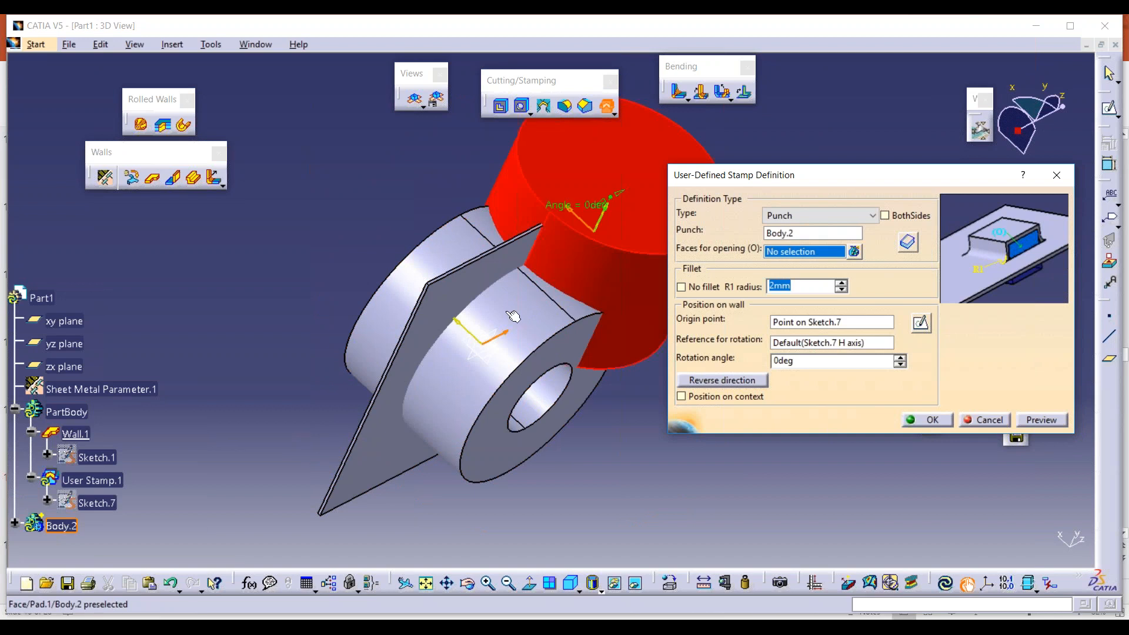
Step: Position the user-defined stamp on context so the punch stays at the cylinder's modelled location
{"action": "left_click", "coordinate": [682, 397]}
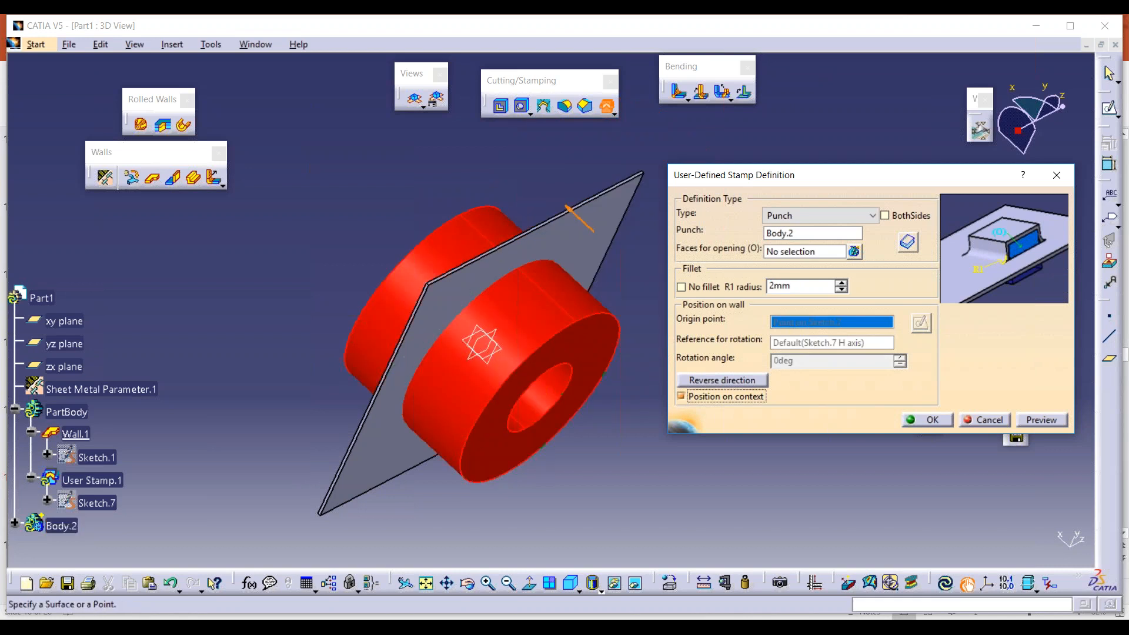
{"action": "left_click", "coordinate": [681, 399]}
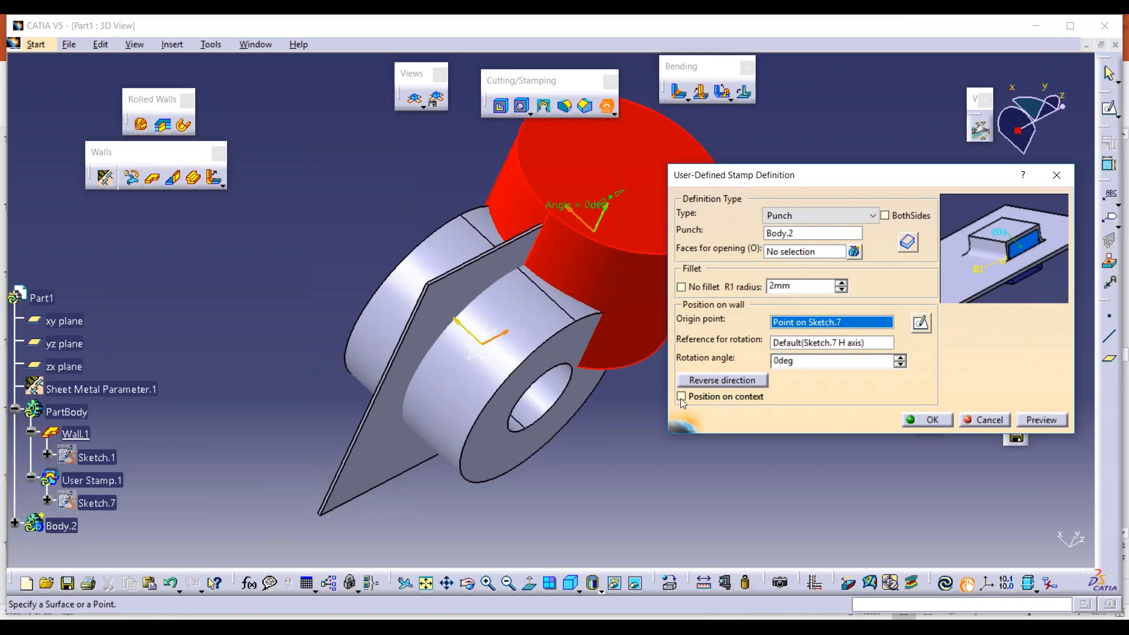
{"action": "left_click", "coordinate": [681, 397]}
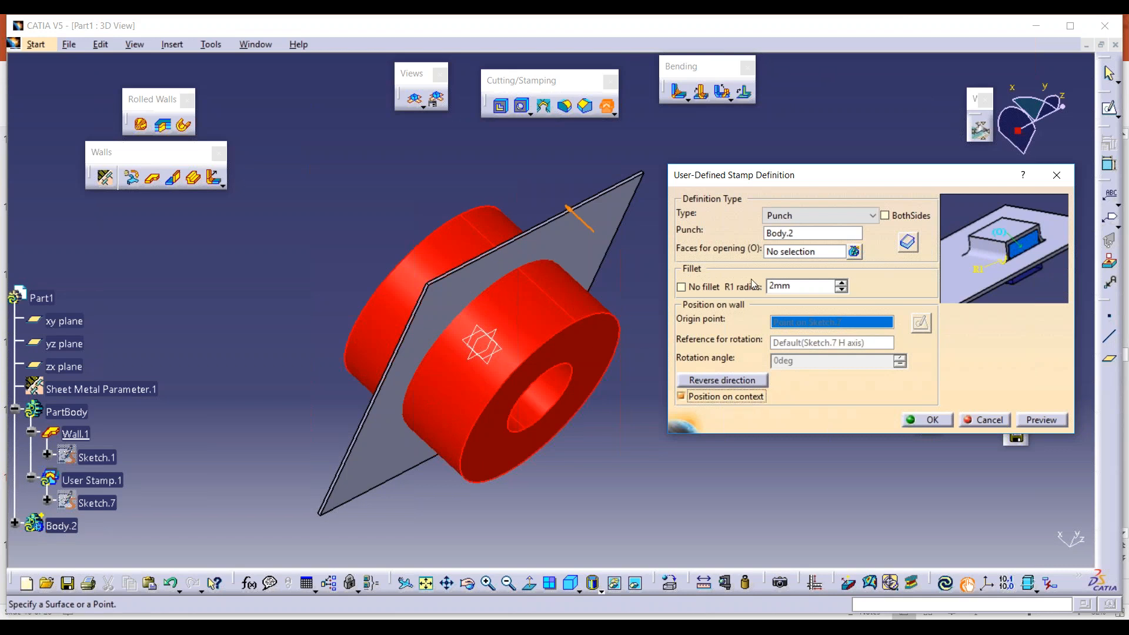
{"action": "middle_click_drag", "start_coordinate": [291, 275], "coordinate": [428, 347]}
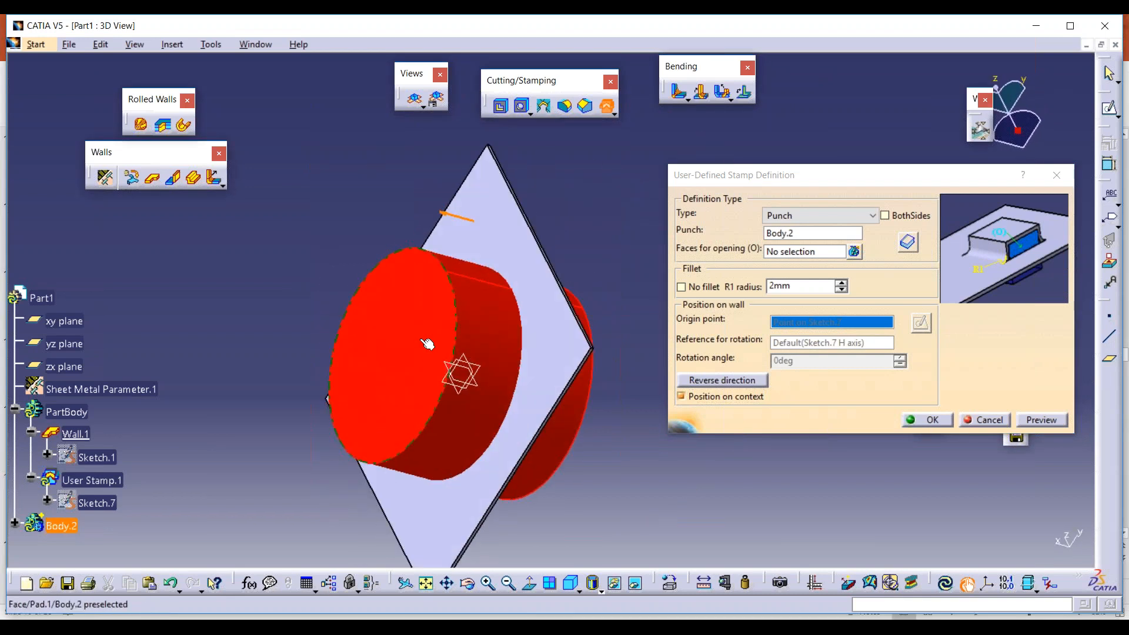
Step: Pick the cylinder's closed end face and the pocket's inner wall as opening faces, and create the stamp
{"action": "left_click", "coordinate": [792, 253]}
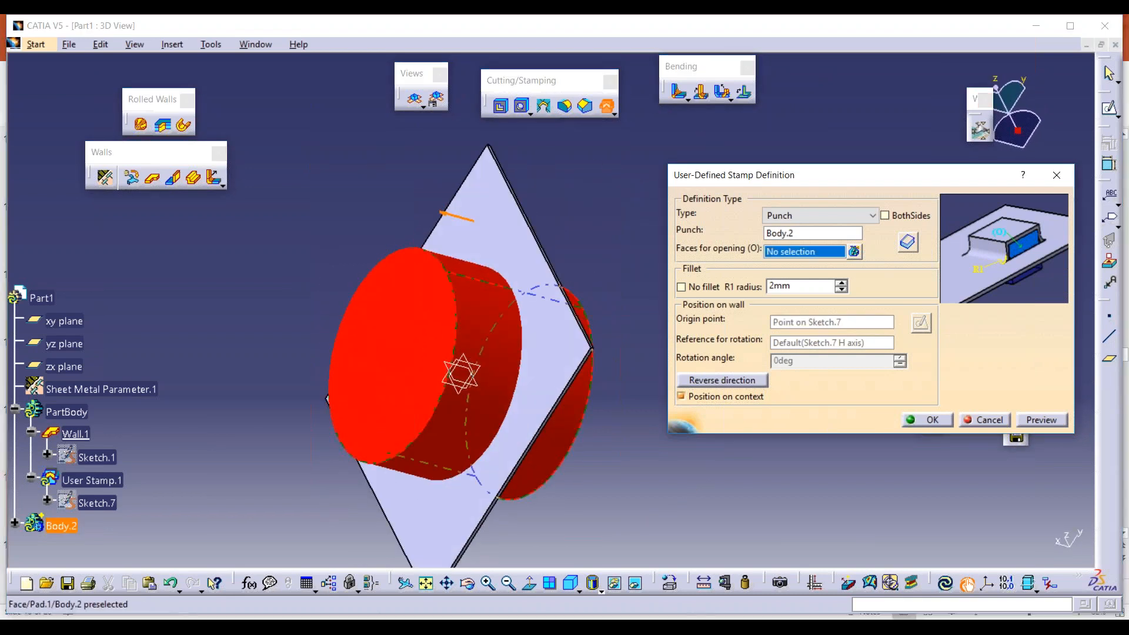
{"action": "left_click", "coordinate": [410, 344]}
{"action": "middle_click_drag", "start_coordinate": [410, 343], "coordinate": [433, 428]}
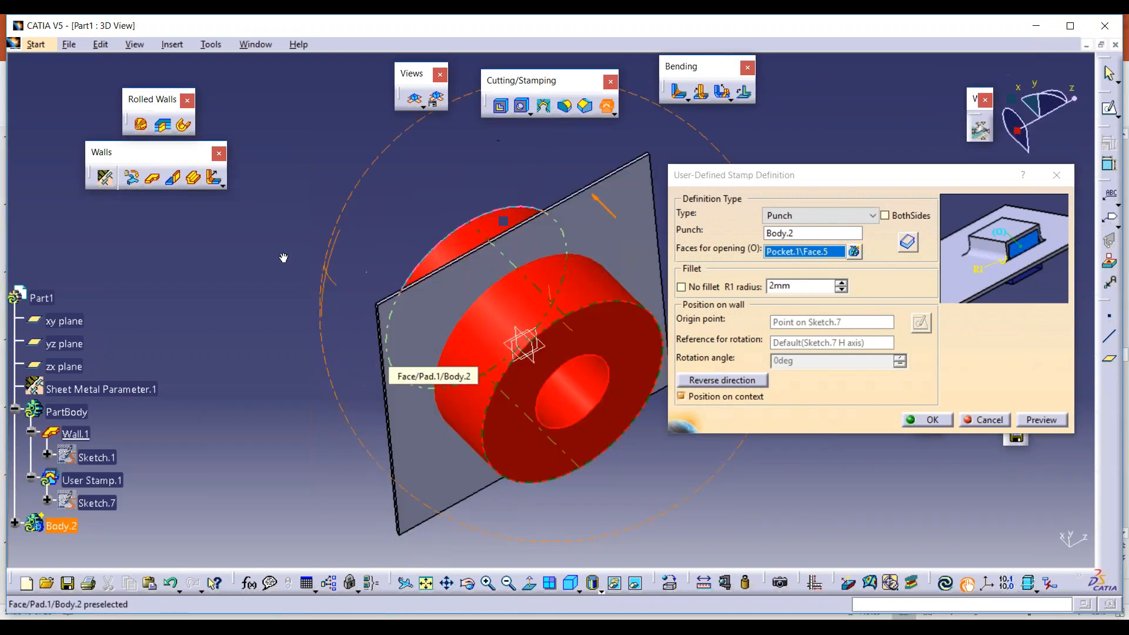
{"action": "left_click", "coordinate": [582, 403]}
{"action": "left_click", "coordinate": [928, 420]}
Step: Check the stamped plate, and undo the user-defined stamp
{"action": "middle_click_drag", "start_coordinate": [517, 276], "coordinate": [599, 253]}
{"action": "key", "text": "ctrl+z"}
{"action": "middle_click_drag", "start_coordinate": [674, 426], "coordinate": [532, 234]}
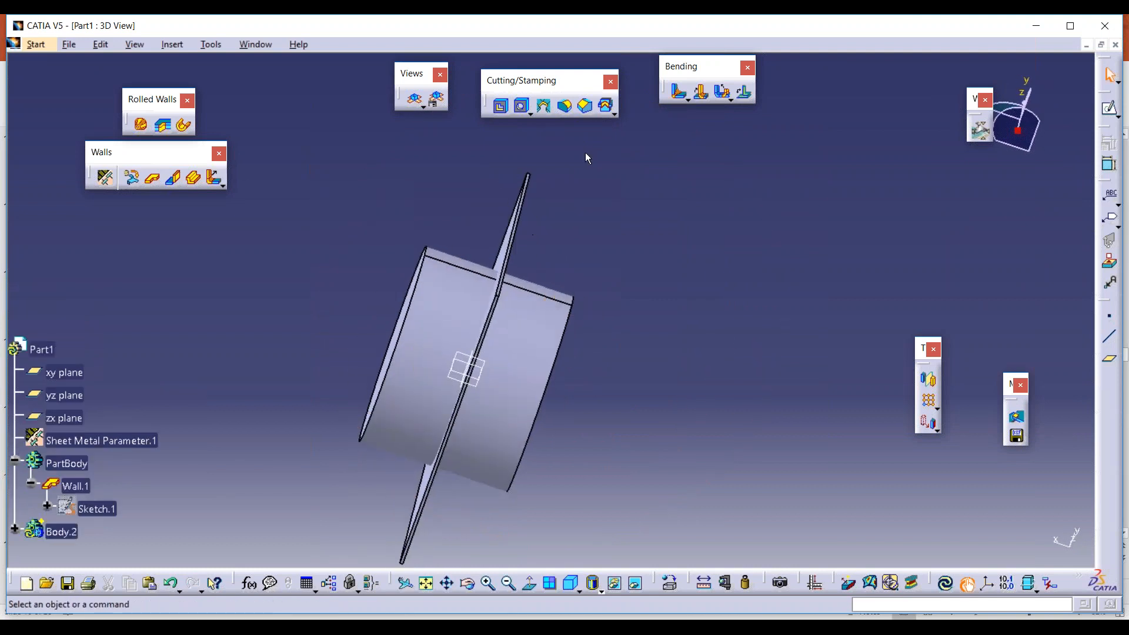
Step: Start another user-defined stamp on Wall.1 with its origin near the plate's corner and Body.2 as the punch
{"action": "left_click", "coordinate": [605, 106]}
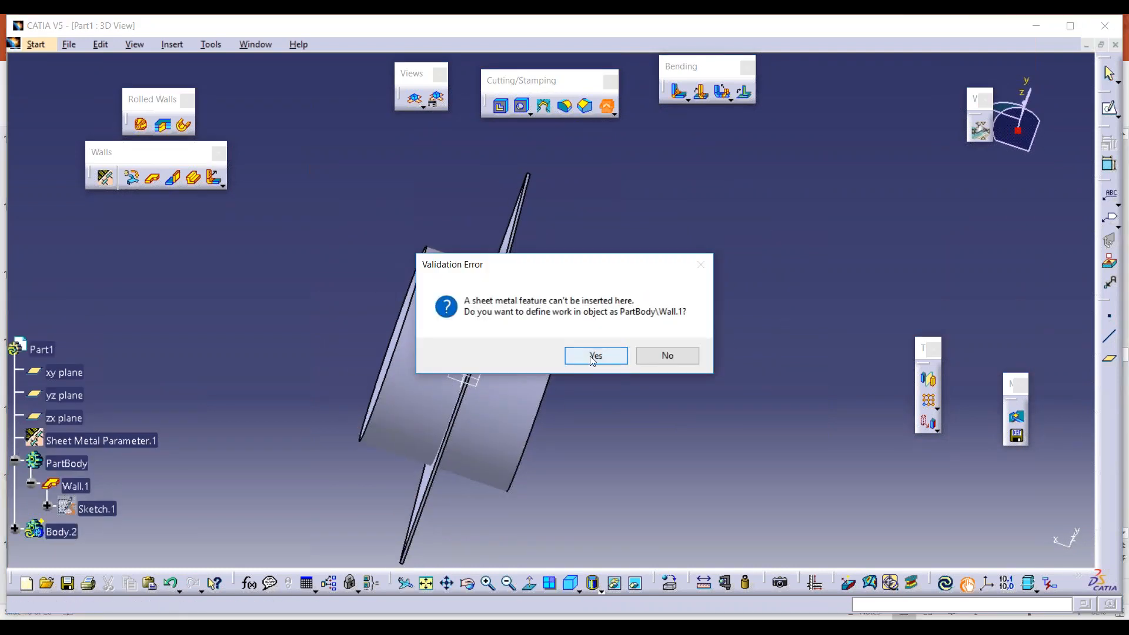
{"action": "left_click", "coordinate": [595, 355]}
{"action": "middle_click_drag", "start_coordinate": [623, 276], "coordinate": [535, 245]}
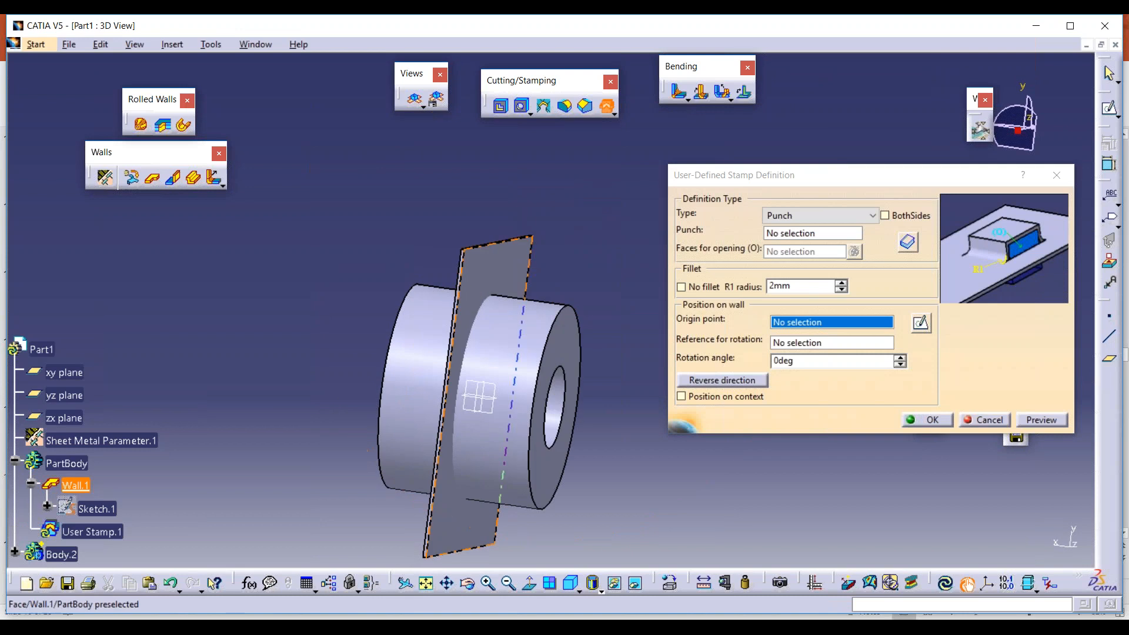
{"action": "left_click", "coordinate": [525, 268]}
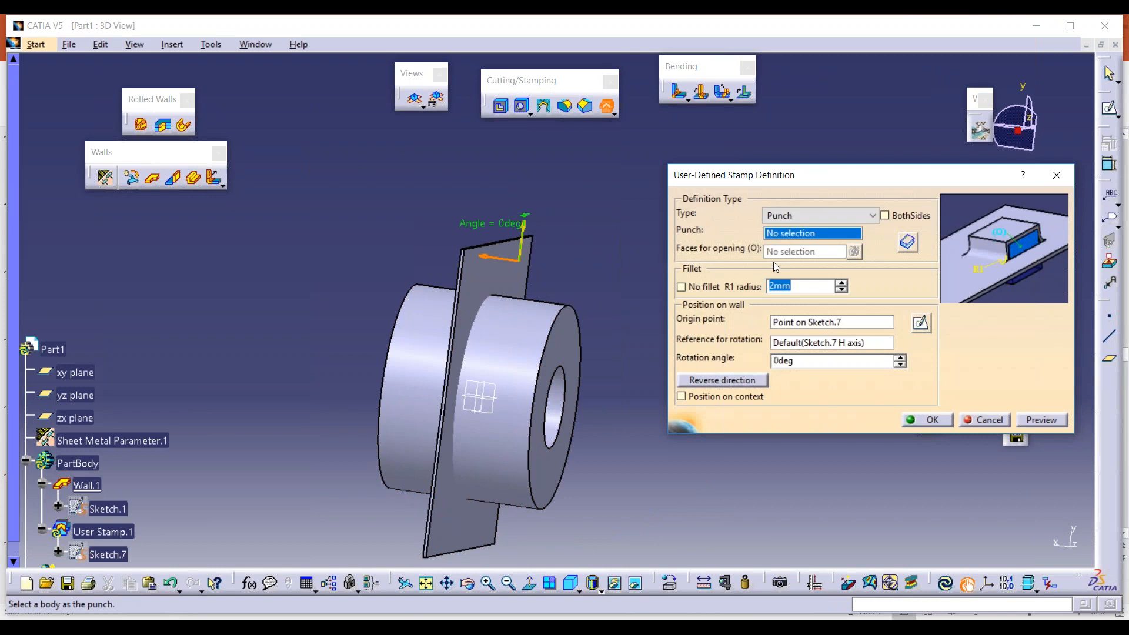
{"action": "middle_click_drag", "start_coordinate": [486, 381], "coordinate": [547, 431]}
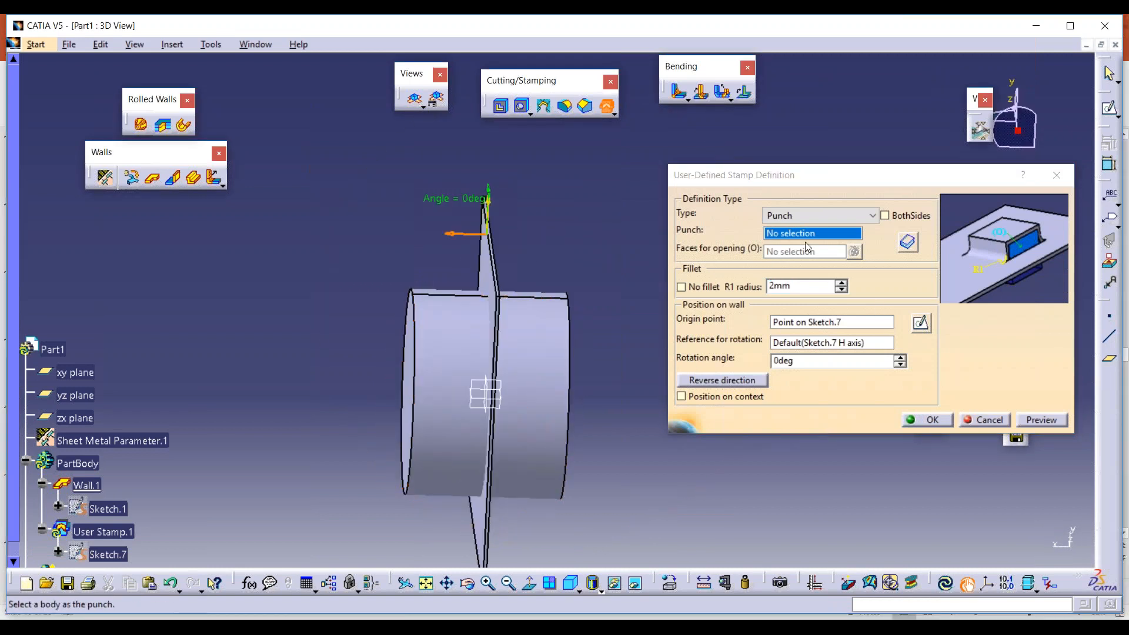
{"action": "left_click", "coordinate": [532, 335]}
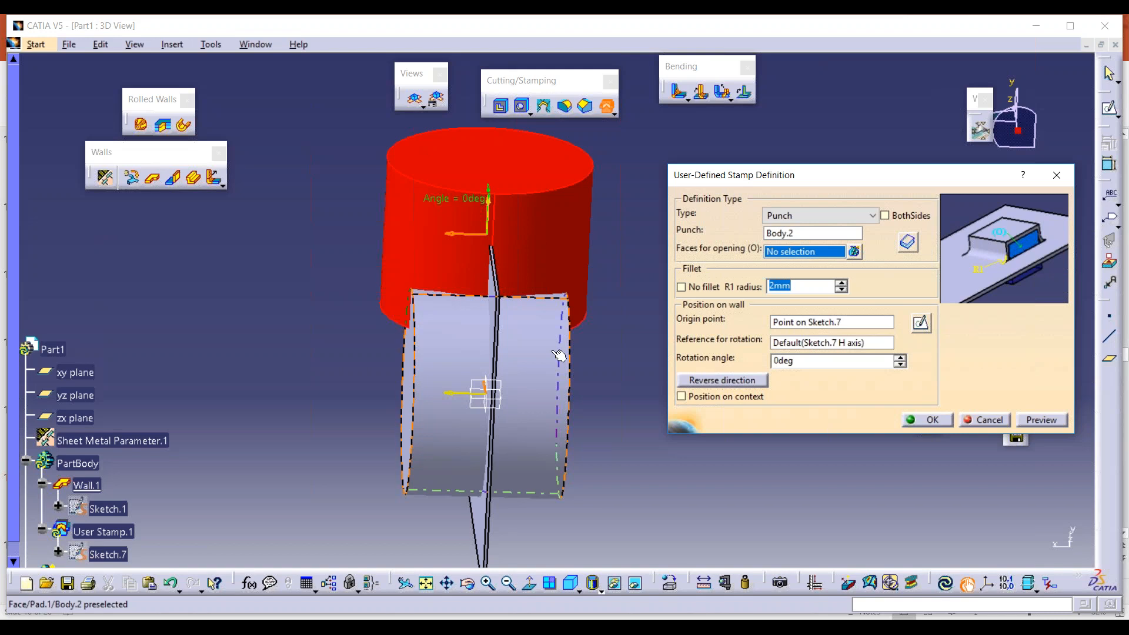
Step: Position this stamp on context and select the cylinder's closed end face and the pocket wall as faces for opening
{"action": "left_click", "coordinate": [736, 396]}
{"action": "middle_click_drag", "start_coordinate": [601, 343], "coordinate": [630, 426]}
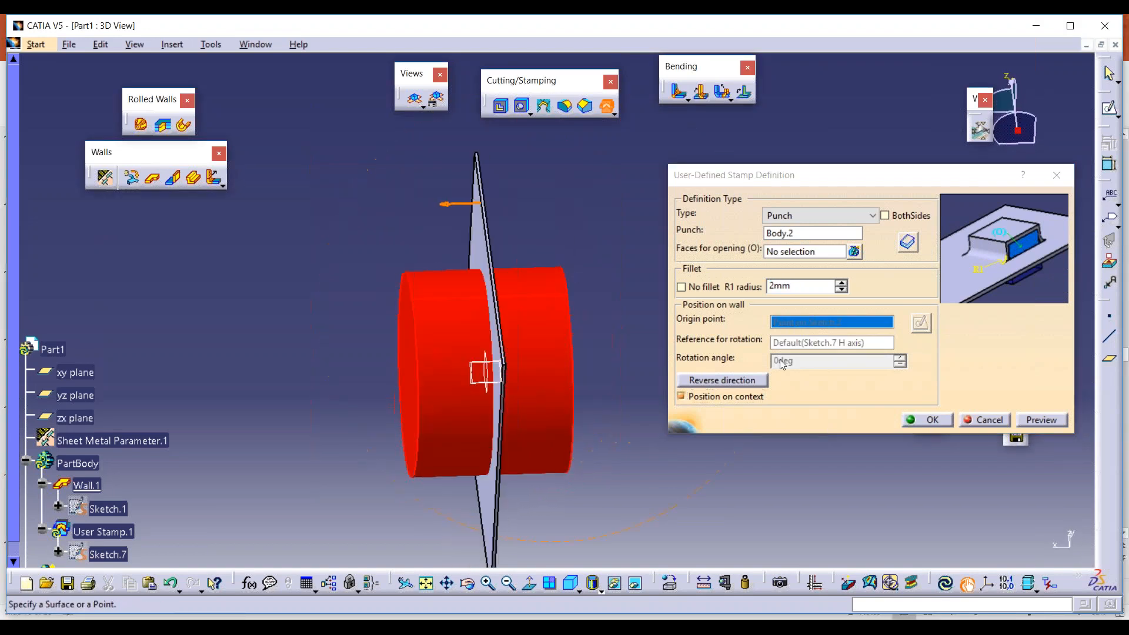
{"action": "left_click", "coordinate": [804, 255]}
{"action": "middle_click_drag", "start_coordinate": [261, 358], "coordinate": [368, 282]}
{"action": "left_click", "coordinate": [410, 334]}
{"action": "left_click", "coordinate": [549, 394]}
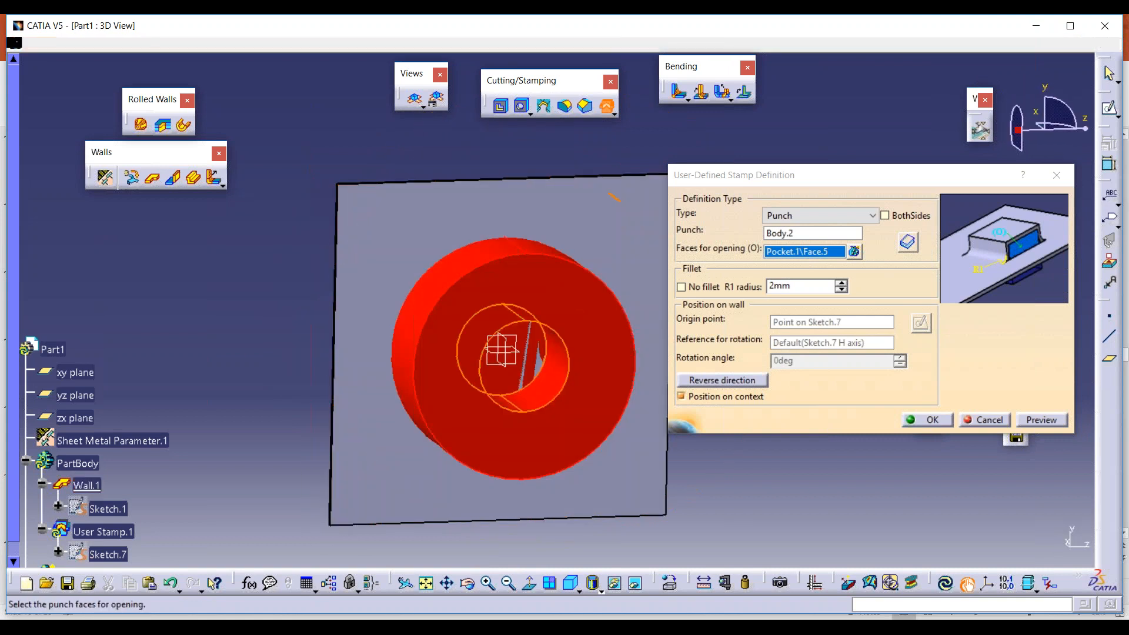
{"action": "middle_click_drag", "start_coordinate": [549, 394], "coordinate": [626, 403]}
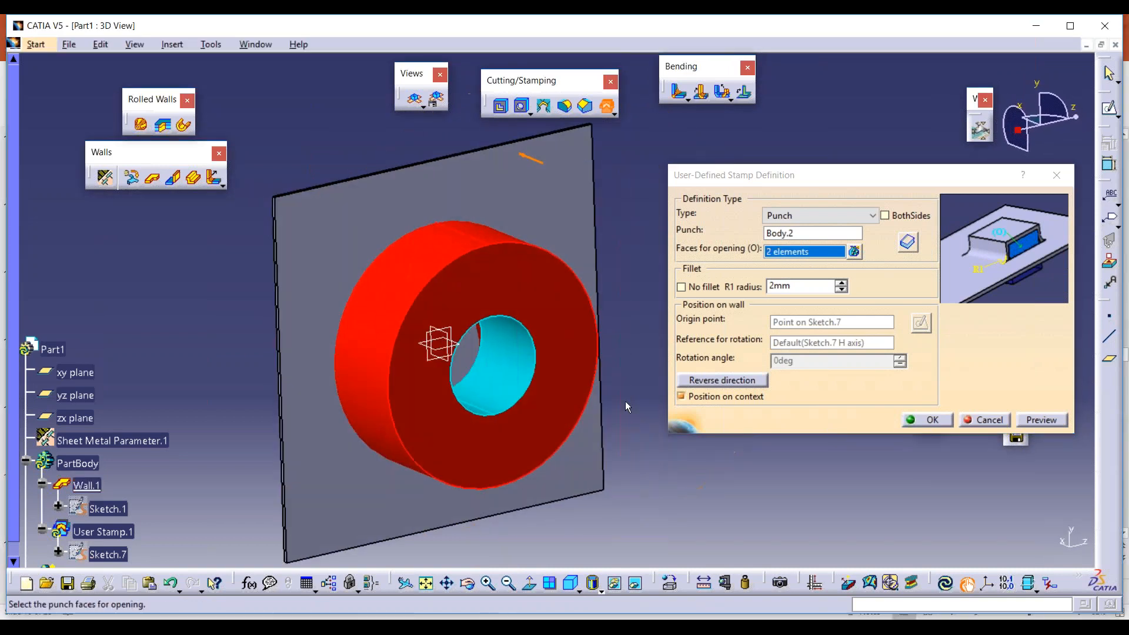
Step: Preview and create the stamp, and inspect the opening on both sides of the plate
{"action": "left_click", "coordinate": [1036, 419]}
{"action": "left_click", "coordinate": [913, 422]}
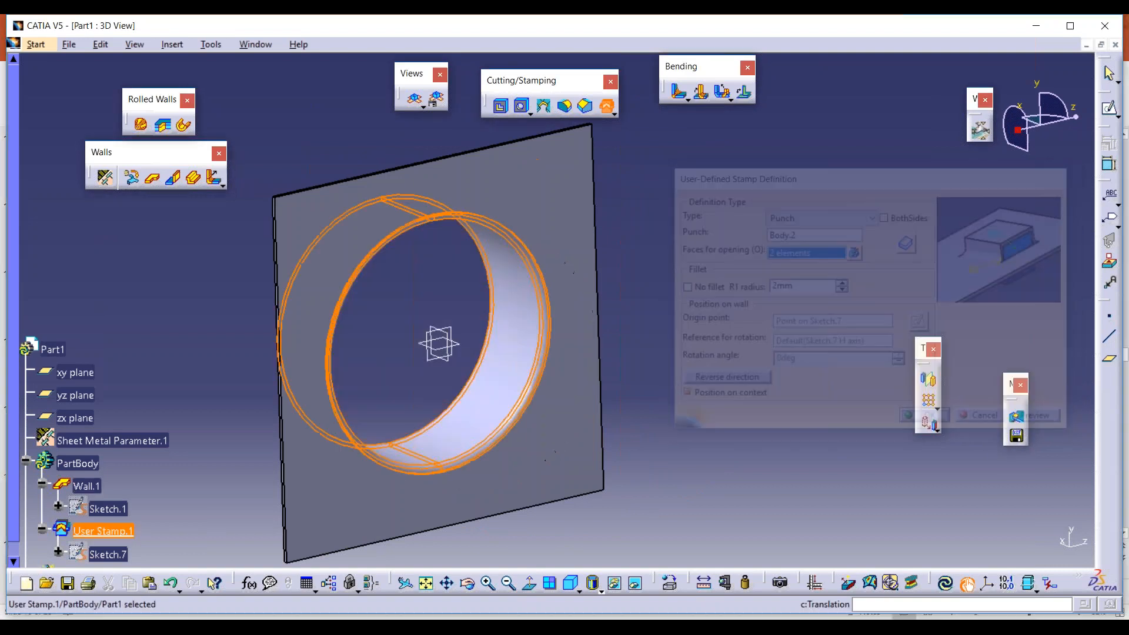
{"action": "middle_click_drag", "start_coordinate": [871, 382], "coordinate": [834, 365]}
{"action": "middle_click_drag", "start_coordinate": [447, 353], "coordinate": [517, 106]}
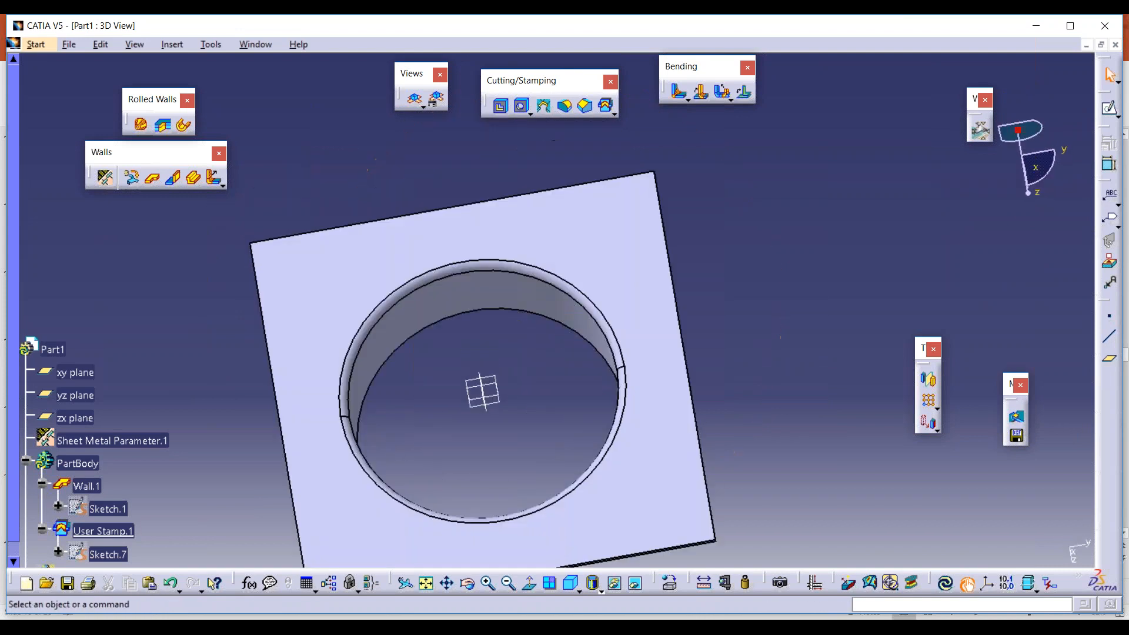
Step: Undo the stamp, the cylinder's pocket and the small circle sketch on its end face
{"action": "key", "text": "ctrl+z"}
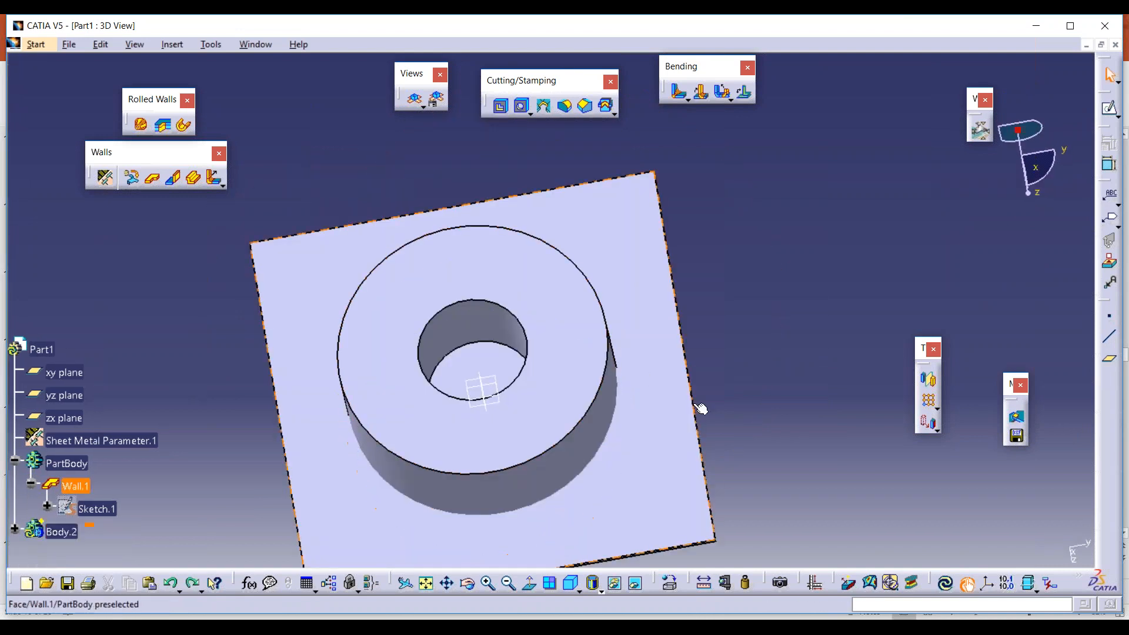
{"action": "key", "text": "ctrl+z"}
{"action": "key", "text": "ctrl+z"}
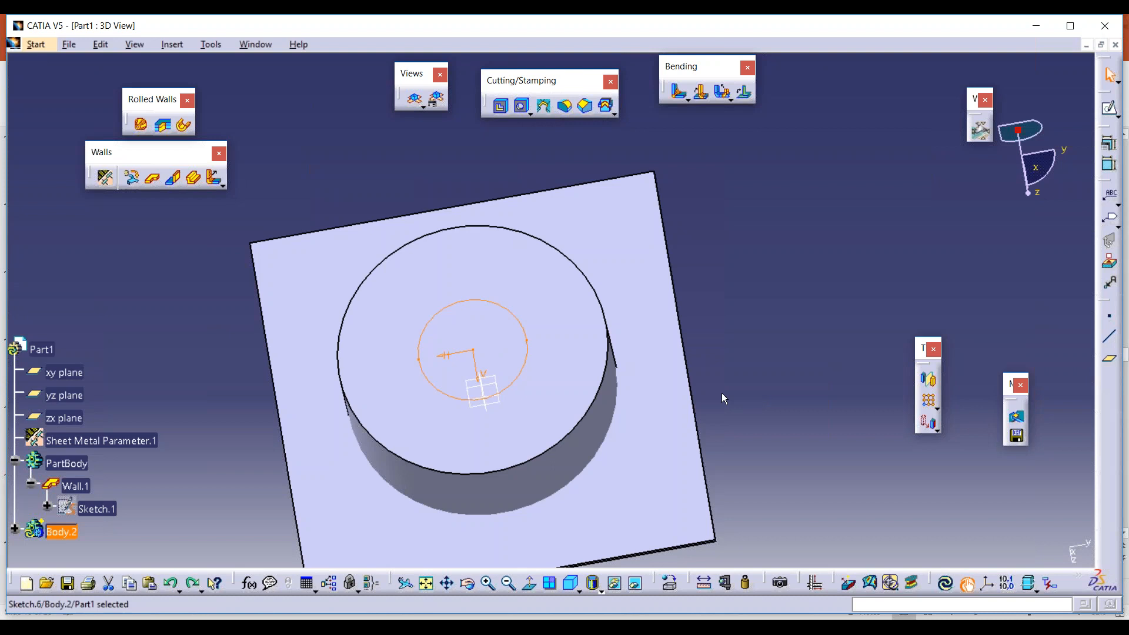
{"action": "middle_click_drag", "start_coordinate": [741, 392], "coordinate": [609, 400]}
{"action": "middle_click_drag", "start_coordinate": [555, 340], "coordinate": [503, 459]}
{"action": "middle_click_drag", "start_coordinate": [539, 426], "coordinate": [576, 494]}
{"action": "middle_click_drag", "start_coordinate": [500, 382], "coordinate": [457, 341]}
{"action": "scroll", "coordinate": [456, 341], "scroll_direction": "up", "scroll_amount": 1}
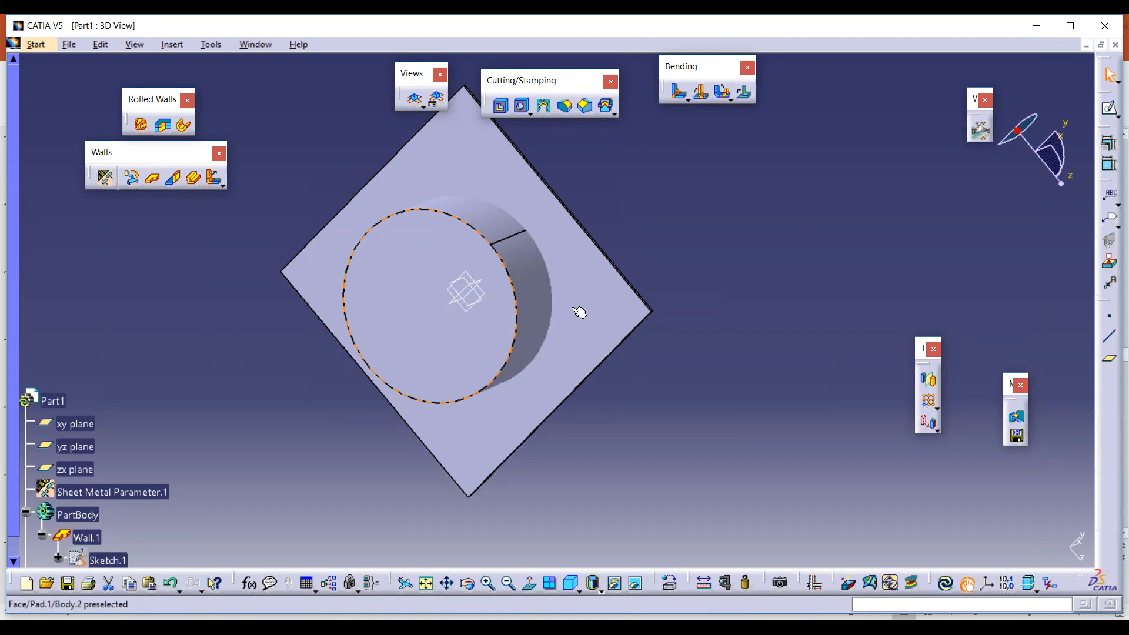
{"action": "left_click", "coordinate": [417, 277]}
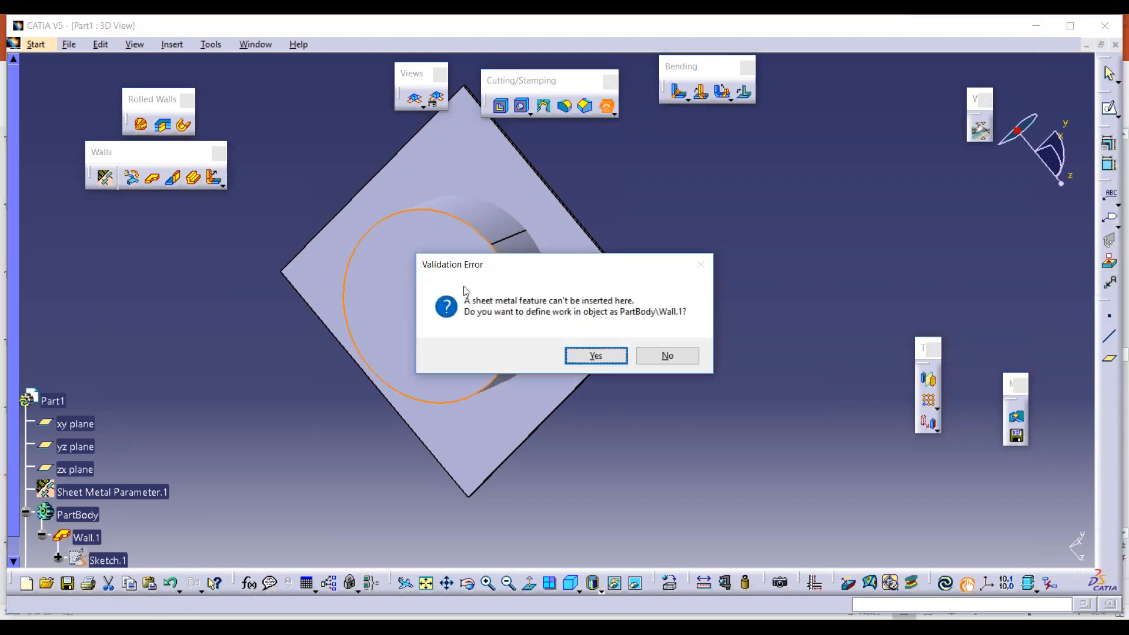
{"action": "left_click", "coordinate": [576, 362]}
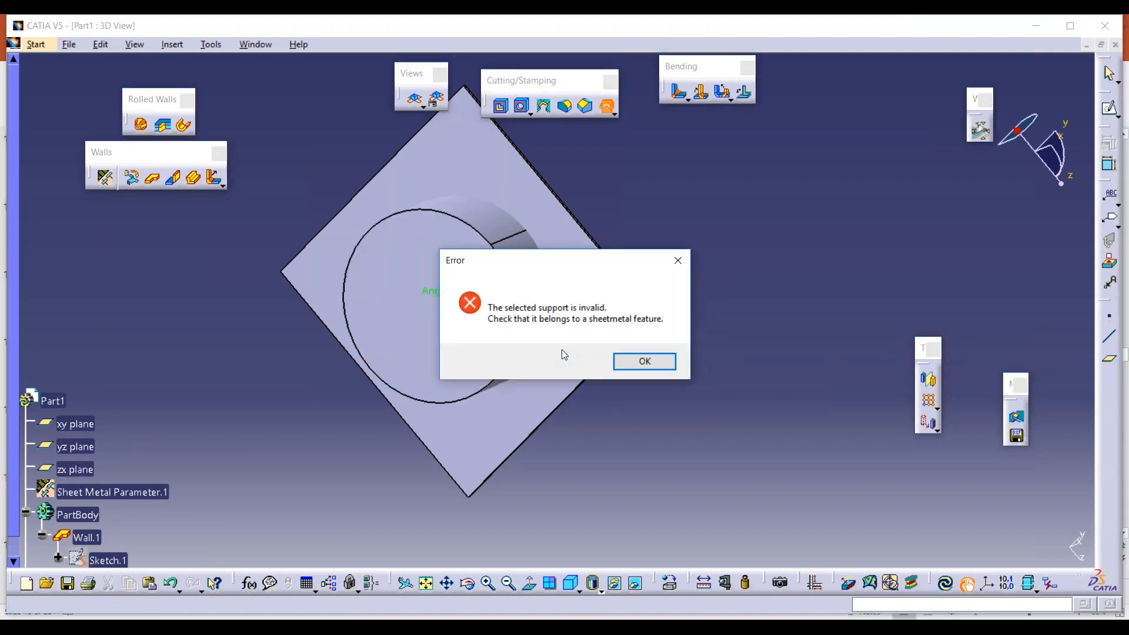
{"action": "left_click", "coordinate": [658, 361]}
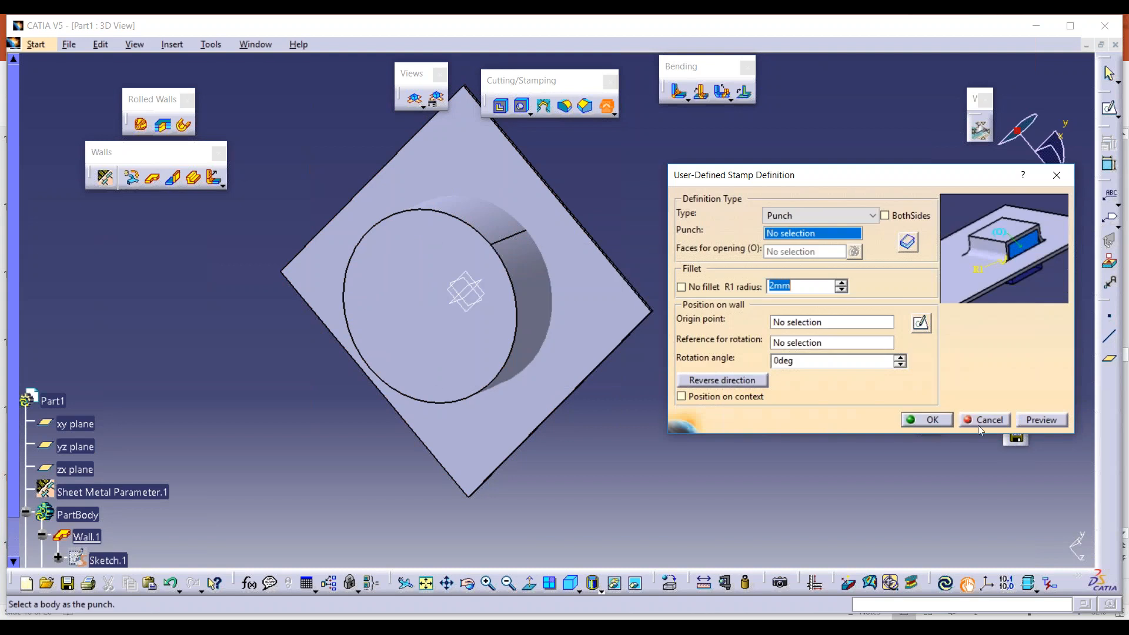
{"action": "left_click", "coordinate": [981, 421]}
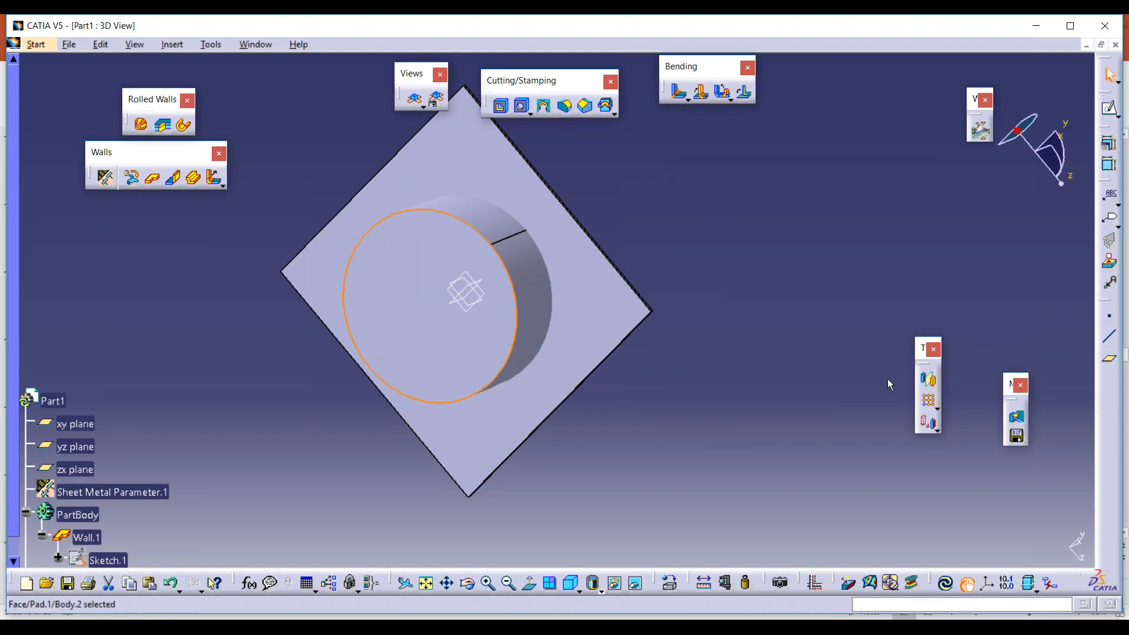
Step: Undo the cylinder's pad, its sketch and Body.2 back to the bare sheet metal plate
{"action": "key", "text": "ctrl+z"}
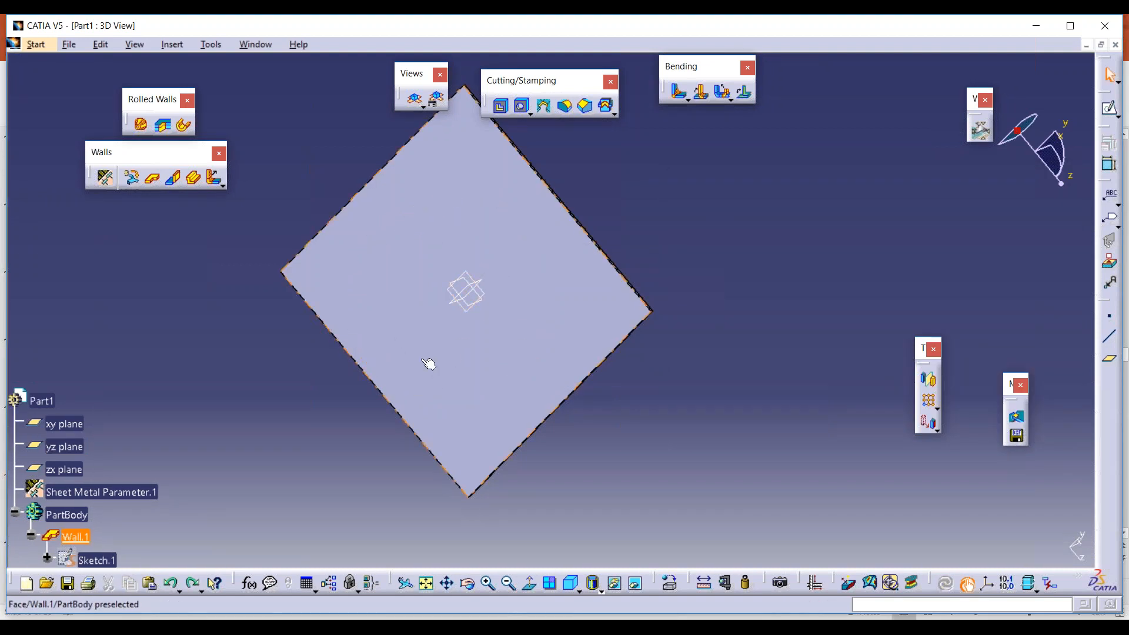
{"action": "scroll", "coordinate": [58, 474], "scroll_direction": "down", "scroll_amount": 3}
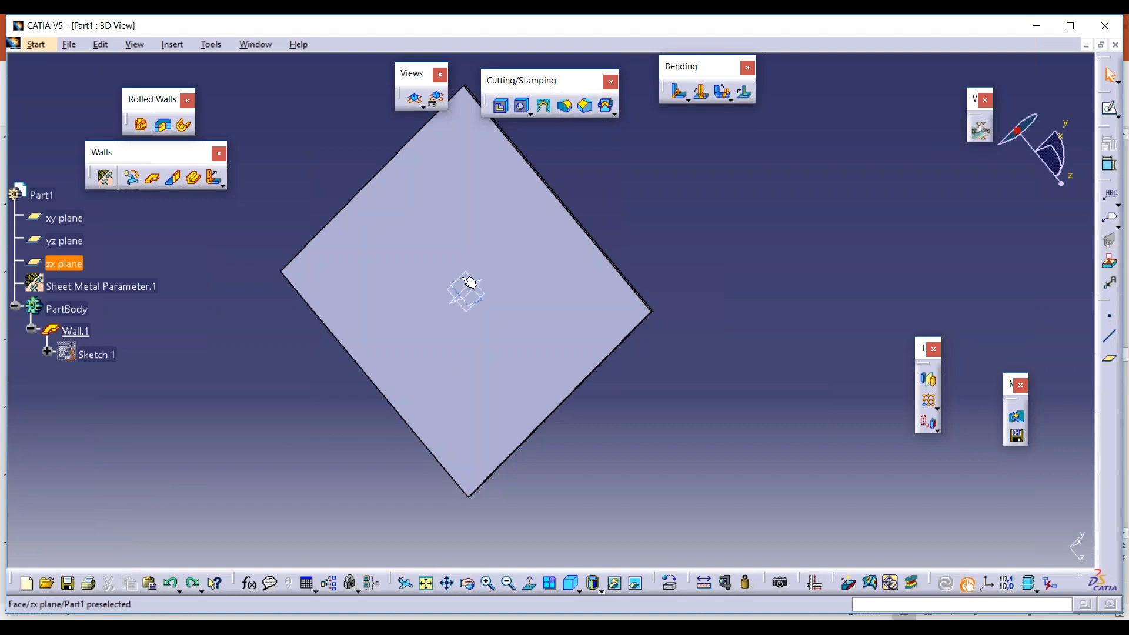
{"action": "middle_click_drag", "start_coordinate": [545, 288], "coordinate": [647, 277]}
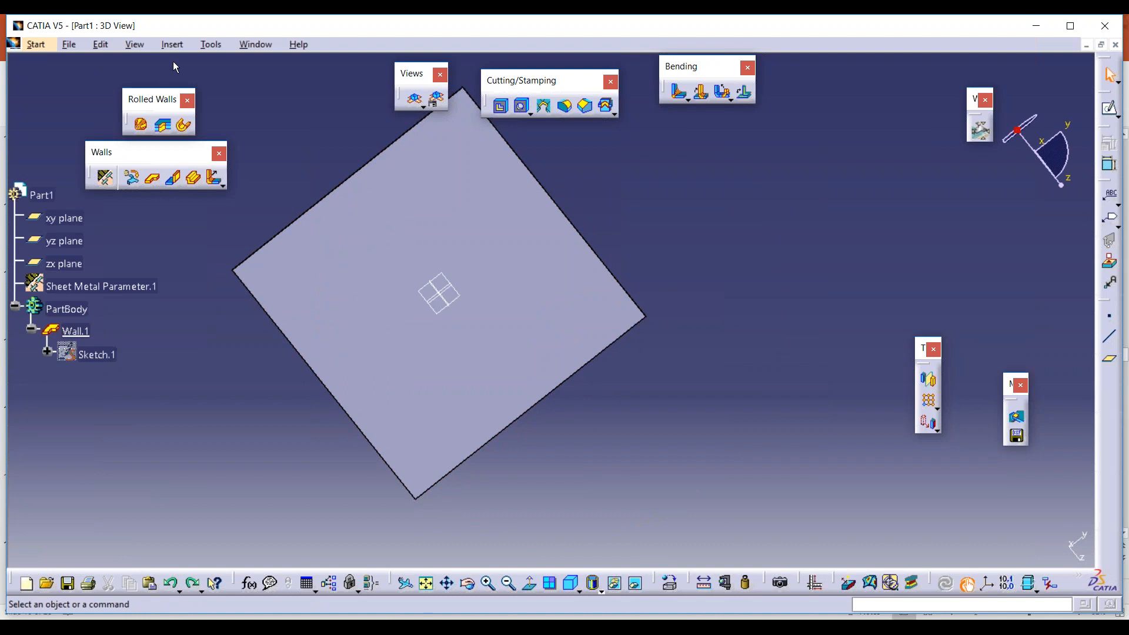
Step: Insert a new body and start a sketch on the plate's flat face
{"action": "left_click", "coordinate": [170, 45]}
{"action": "left_click", "coordinate": [187, 80]}
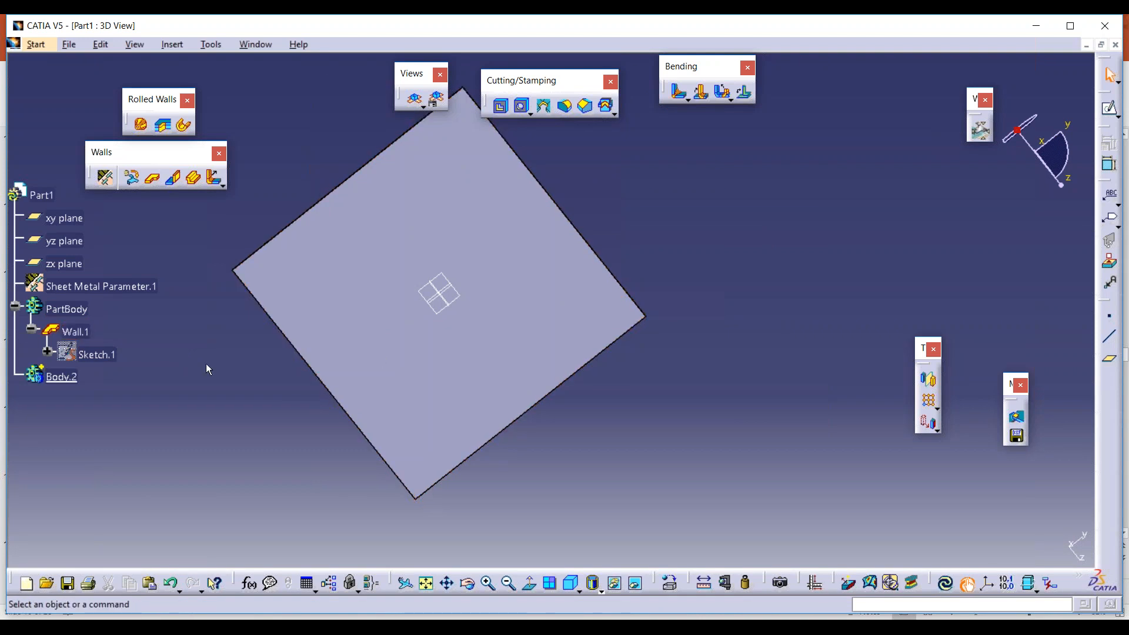
{"action": "left_click", "coordinate": [448, 229]}
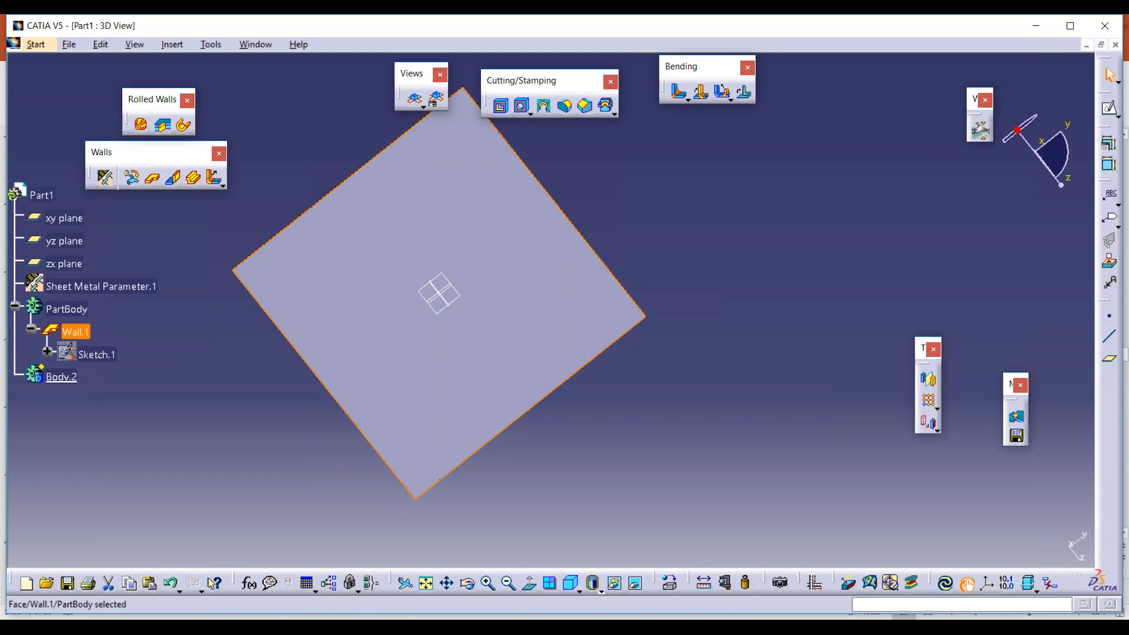
{"action": "left_click", "coordinate": [1110, 108]}
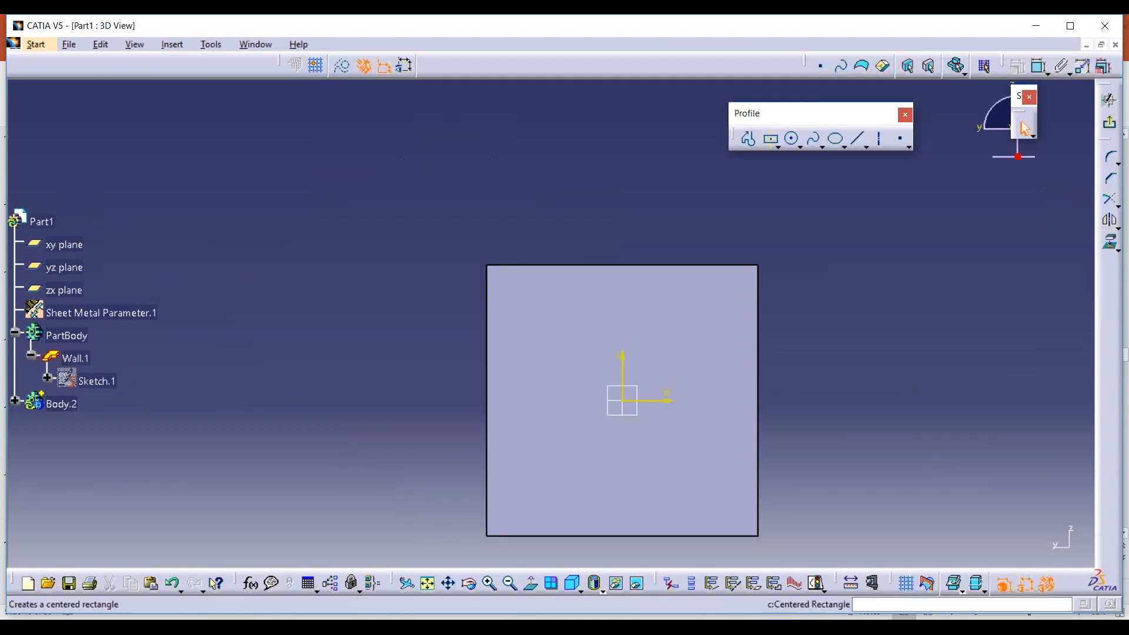
Step: Sketch a circle centred on the origin, spanning about two thirds of the plate's width, and exit the sketch
{"action": "left_click", "coordinate": [793, 138]}
{"action": "left_click", "coordinate": [625, 403]}
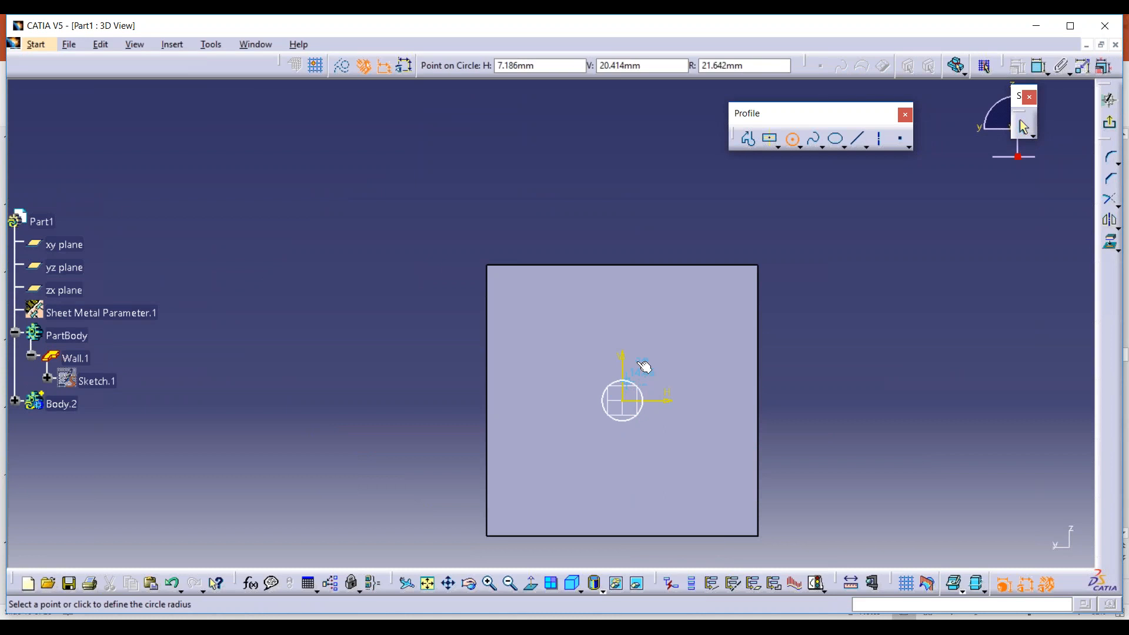
{"action": "left_click", "coordinate": [671, 318]}
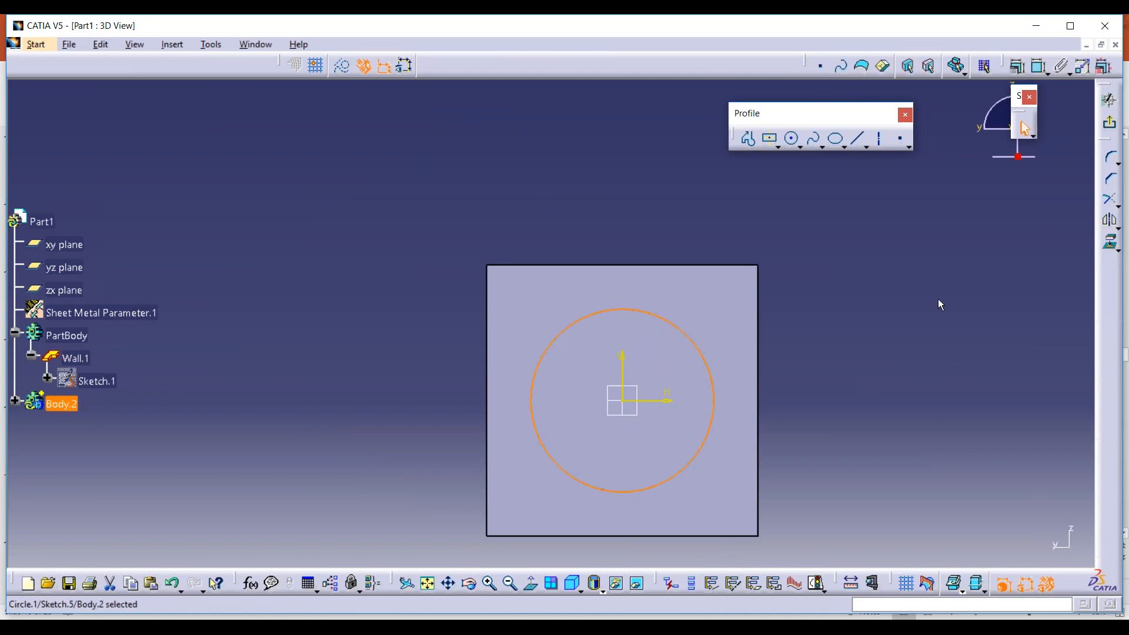
{"action": "left_click", "coordinate": [1109, 122]}
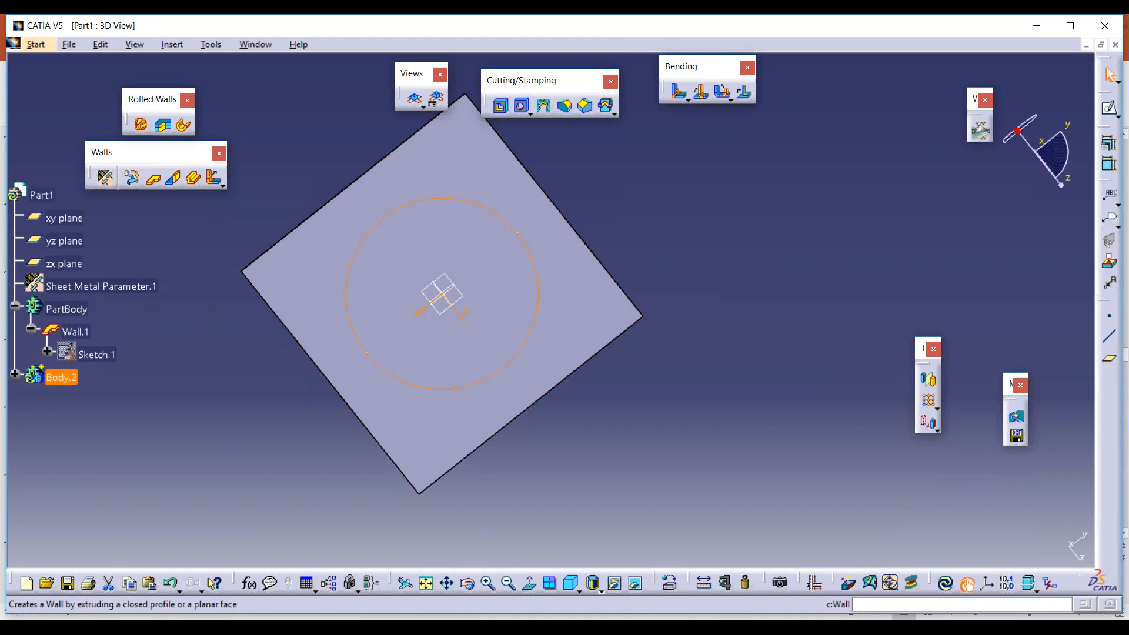
Step: Switch to the Part Design workbench with the circle sketch selected
{"action": "left_click", "coordinate": [35, 44]}
{"action": "mouse_move", "coordinate": [92, 83]}
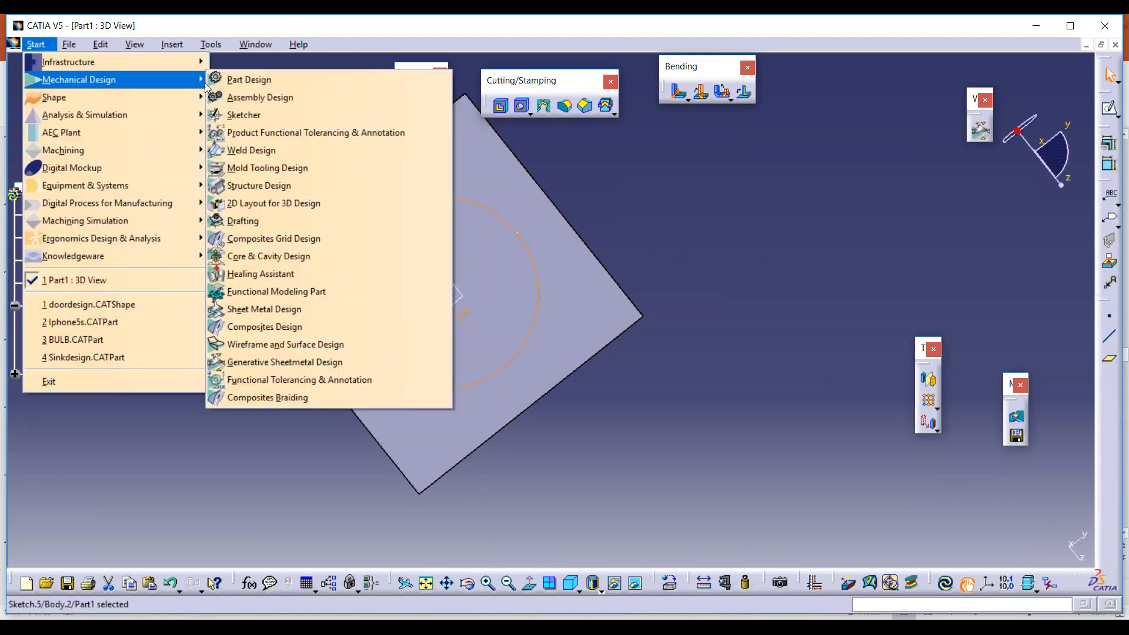
{"action": "left_click", "coordinate": [238, 82]}
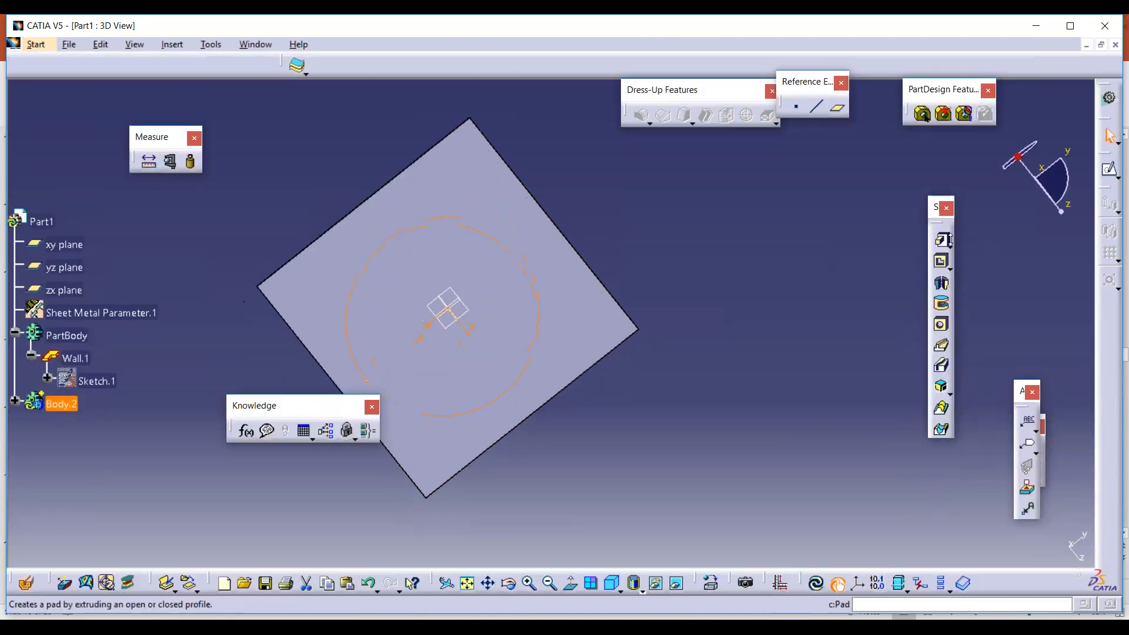
Step: Pad the circle sketch with a 40 mm length and mirrored extent on both sides of the plate
{"action": "left_click", "coordinate": [943, 239]}
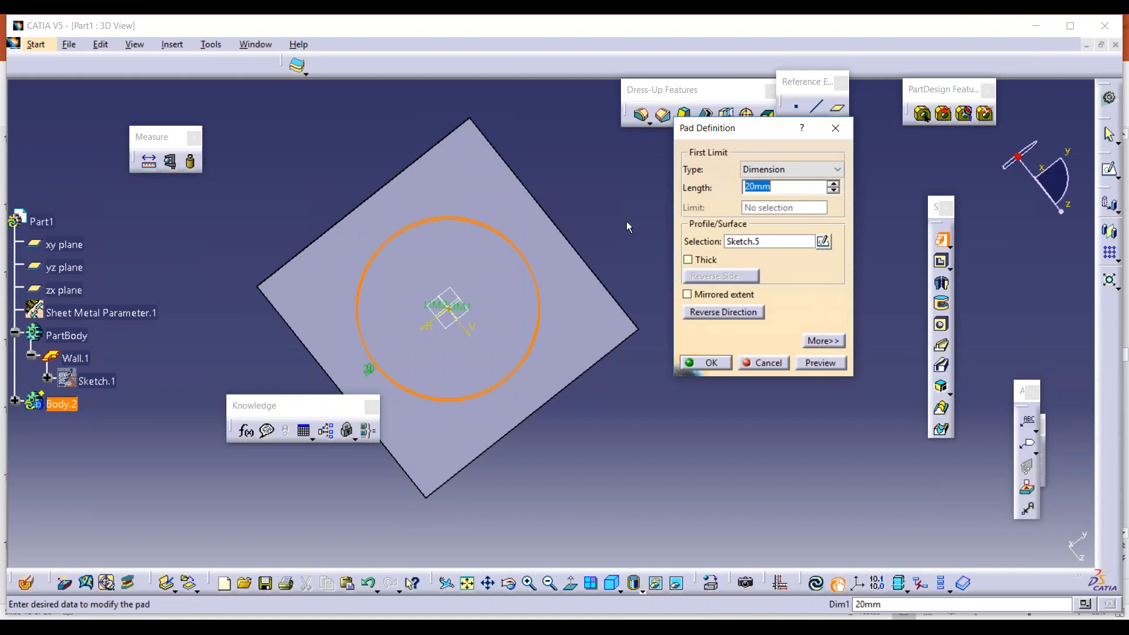
{"action": "middle_click_drag", "start_coordinate": [597, 237], "coordinate": [479, 450]}
{"action": "left_click", "coordinate": [732, 293]}
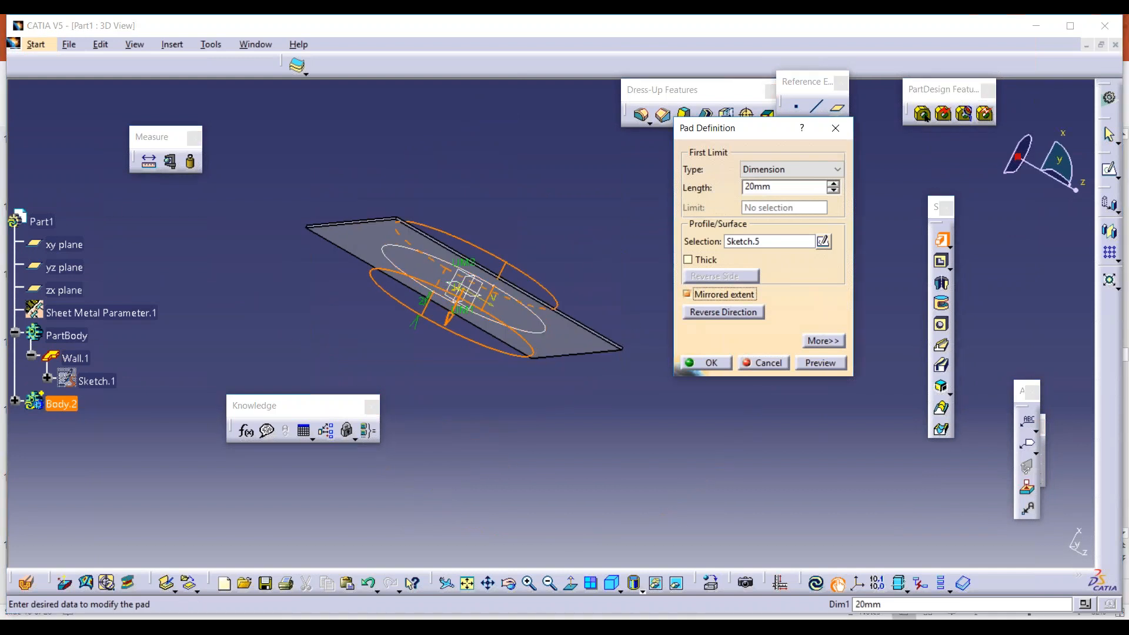
{"action": "left_click_drag", "start_coordinate": [775, 187], "coordinate": [714, 201]}
{"action": "type", "text": "40mm"}
{"action": "left_click", "coordinate": [705, 362]}
Step: Sketch a circle centred on the origin on the cylinder's flat end face, about two fifths of its diameter, and exit the sketch
{"action": "middle_click_drag", "start_coordinate": [486, 362], "coordinate": [456, 345]}
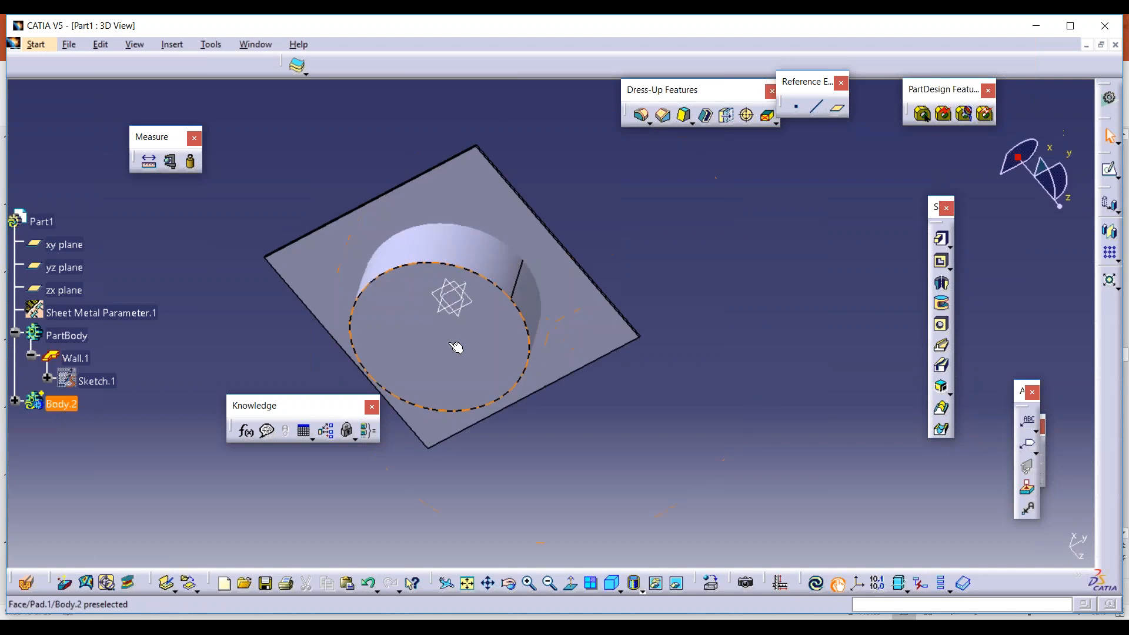
{"action": "left_click", "coordinate": [1110, 169]}
{"action": "left_click", "coordinate": [564, 329]}
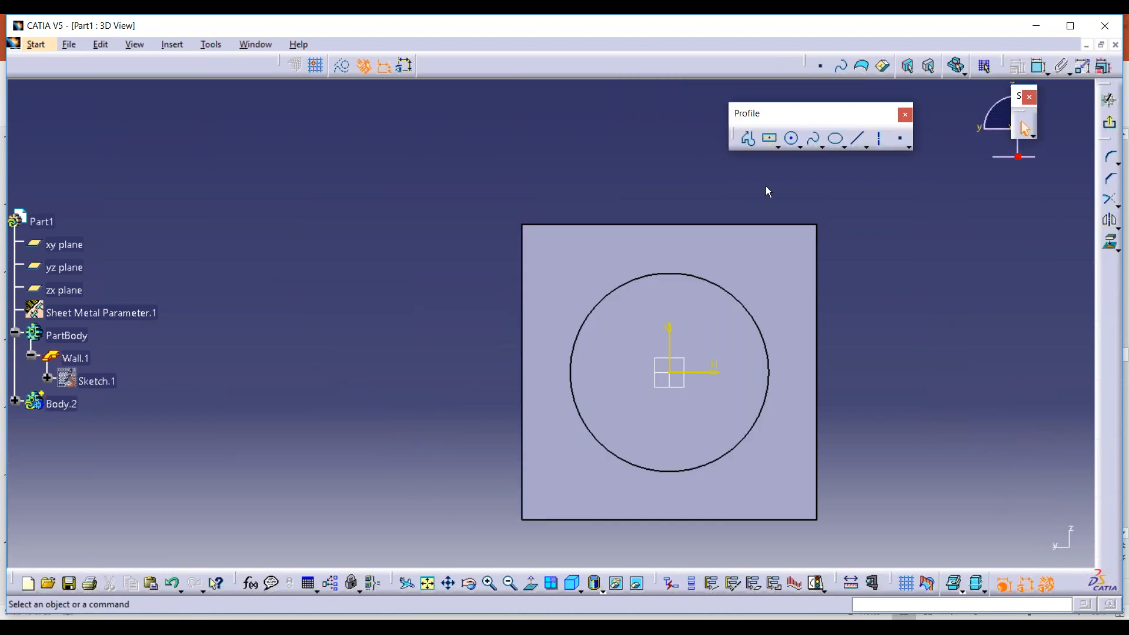
{"action": "left_click", "coordinate": [793, 139]}
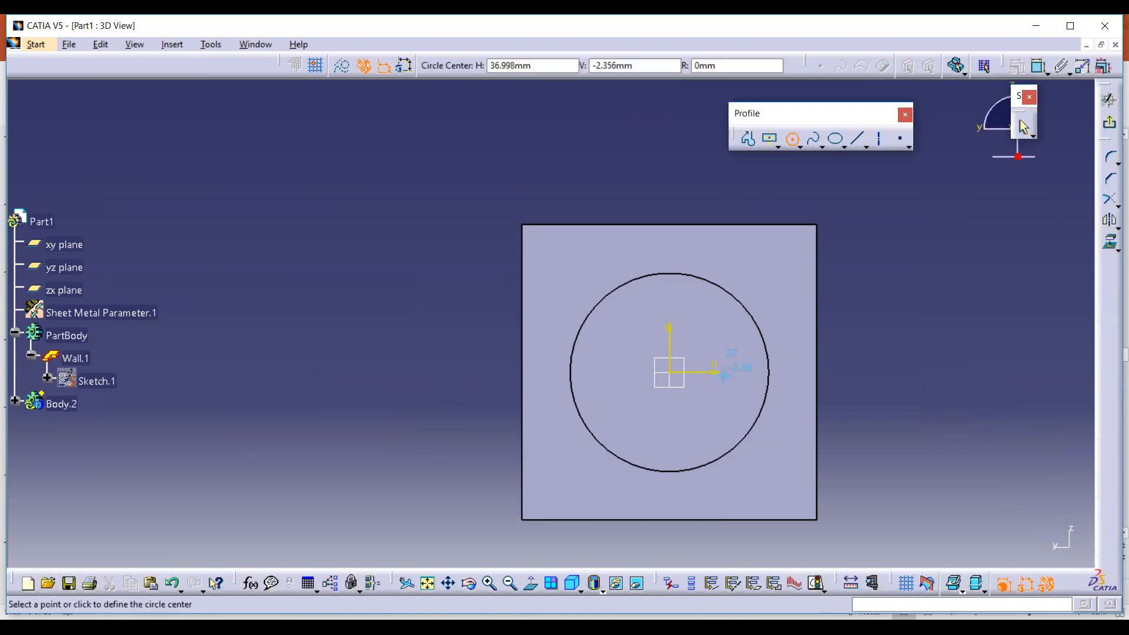
{"action": "left_click", "coordinate": [671, 373]}
{"action": "left_click", "coordinate": [699, 346]}
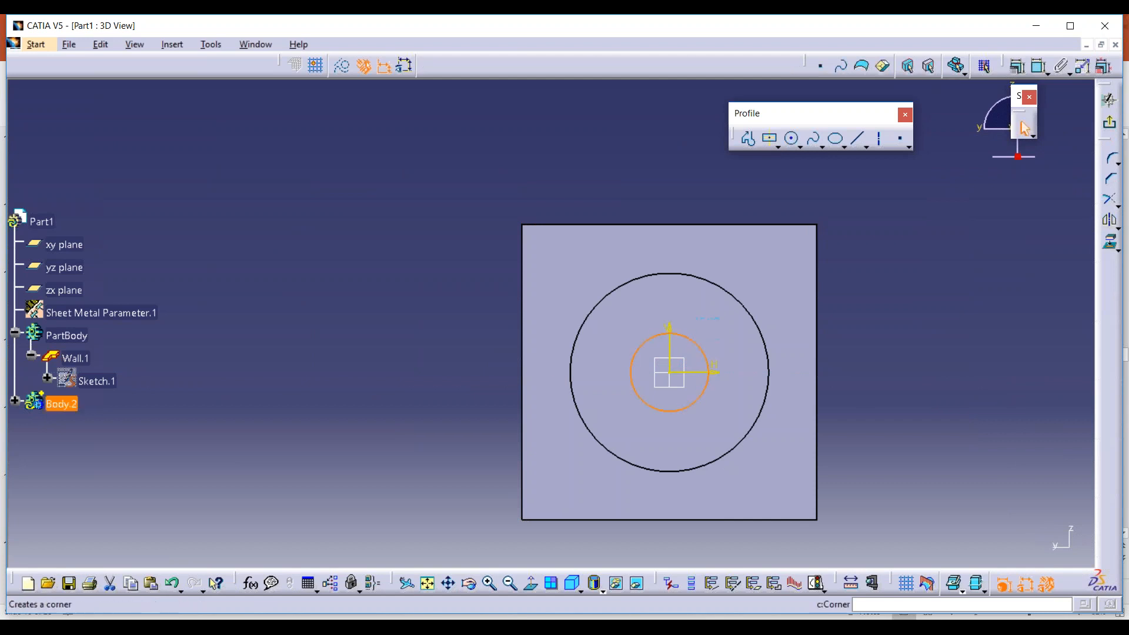
{"action": "left_click", "coordinate": [1110, 100]}
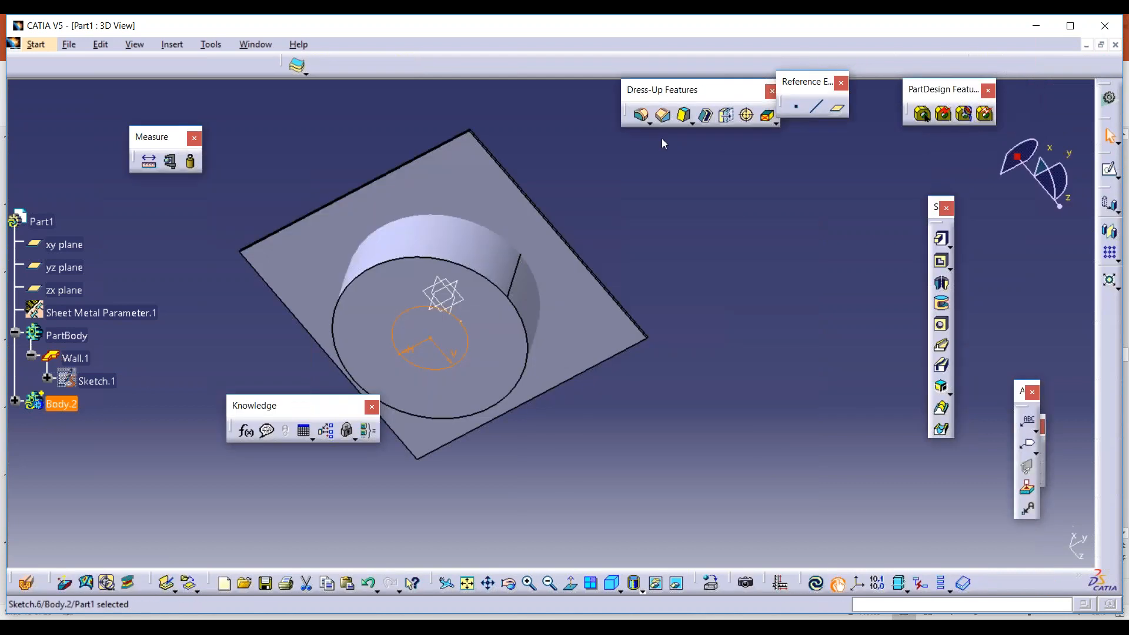
Step: Pocket the small circle 50 mm deep into the cylinder
{"action": "left_click", "coordinate": [941, 260]}
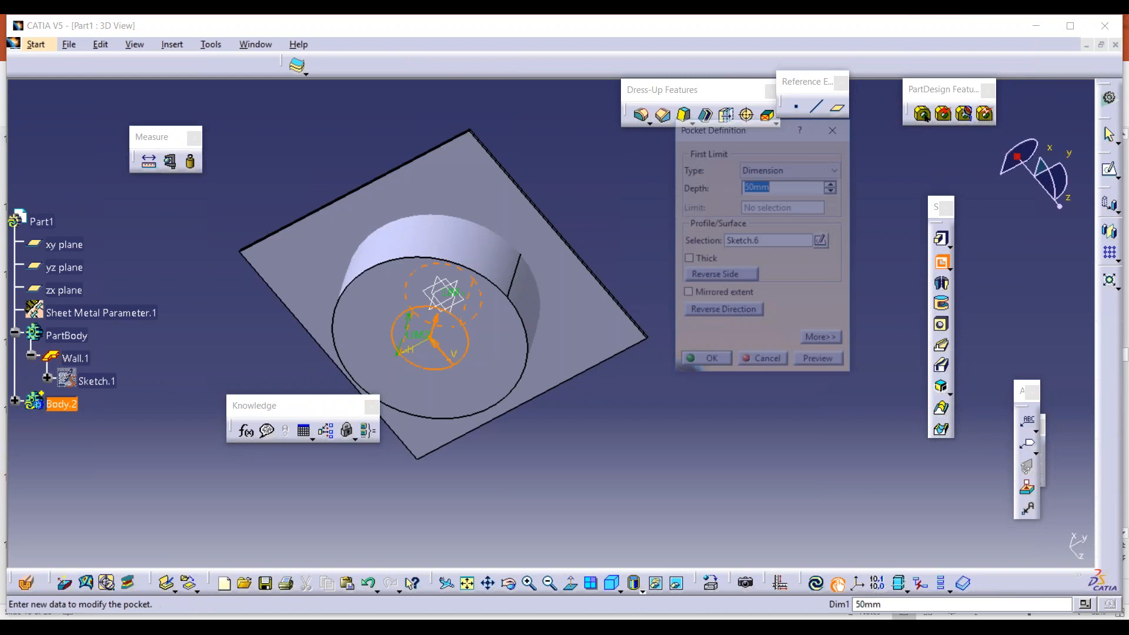
{"action": "middle_click_drag", "start_coordinate": [588, 353], "coordinate": [618, 294]}
{"action": "left_click", "coordinate": [715, 363]}
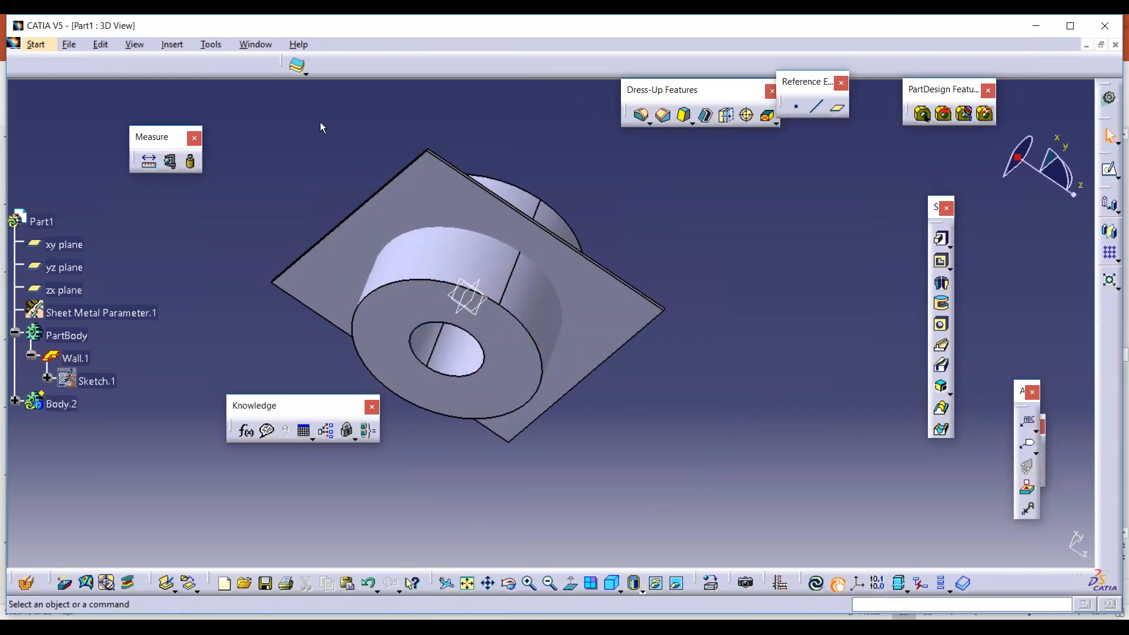
Step: Switch to the sheet metal workbench and start a user-defined stamp on the plate, accepting Wall.1 as the work object
{"action": "left_click", "coordinate": [33, 47]}
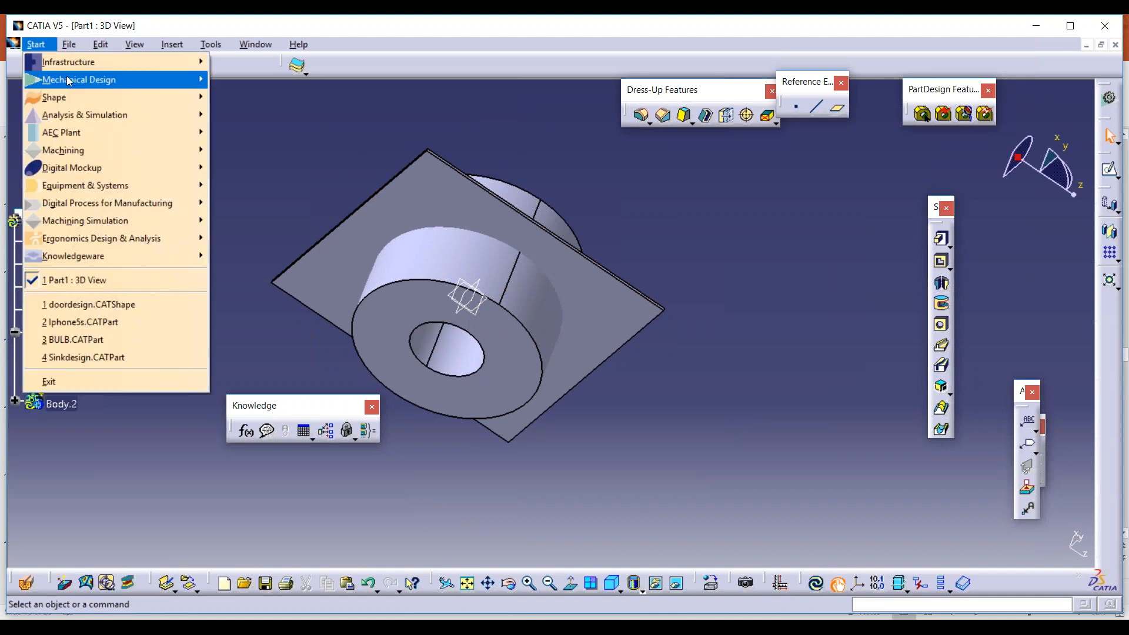
{"action": "mouse_move", "coordinate": [67, 77]}
{"action": "left_click", "coordinate": [335, 356]}
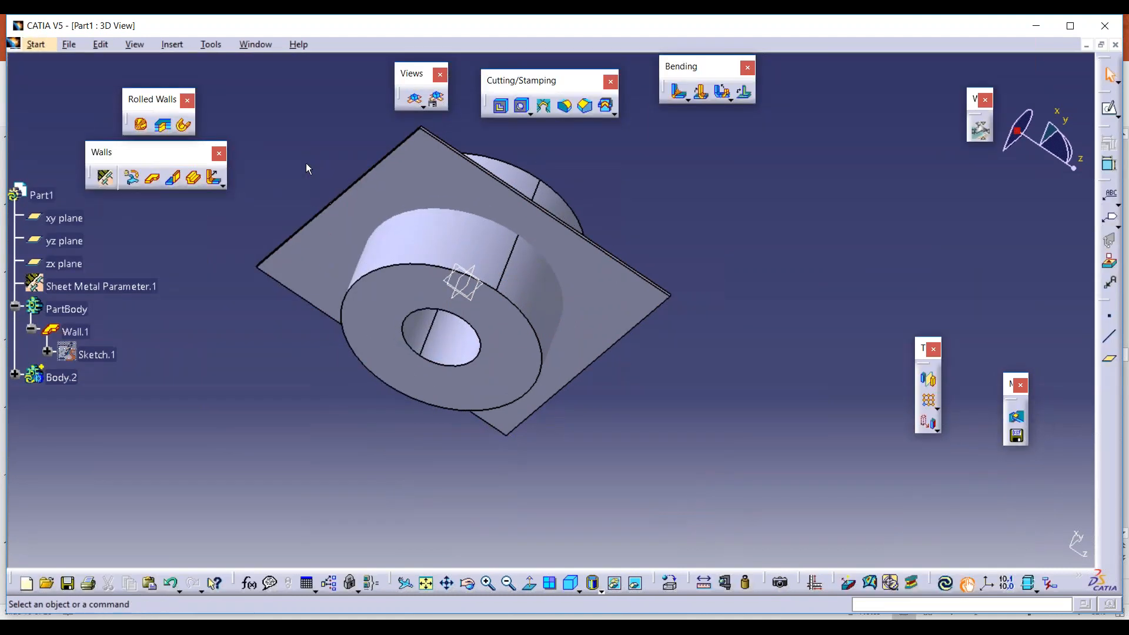
{"action": "left_click", "coordinate": [606, 106]}
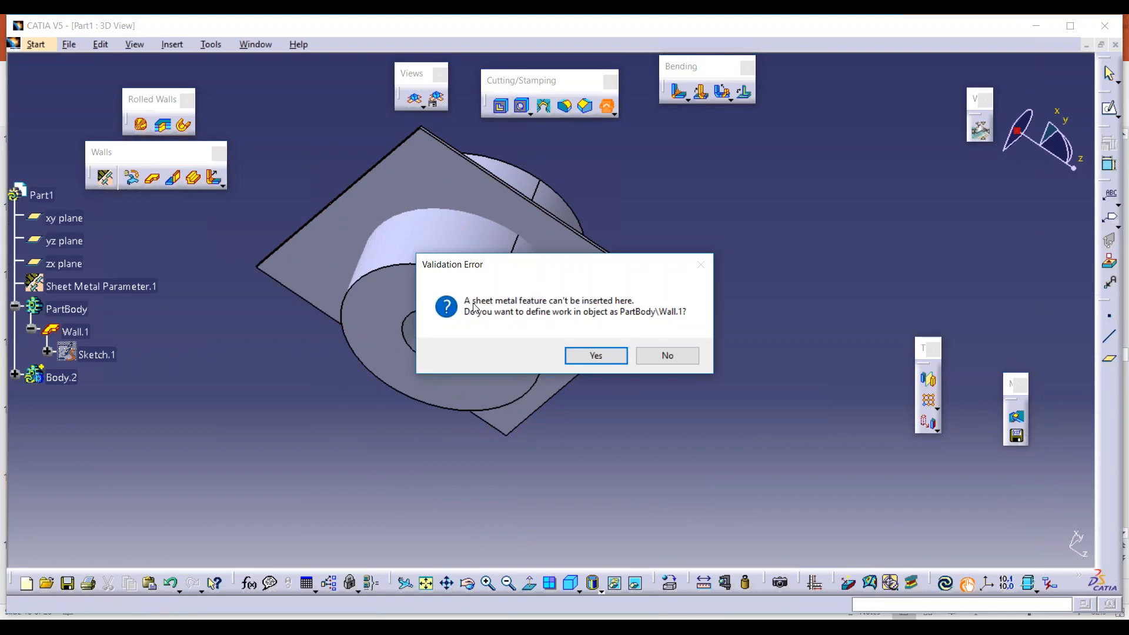
{"action": "left_click", "coordinate": [596, 355]}
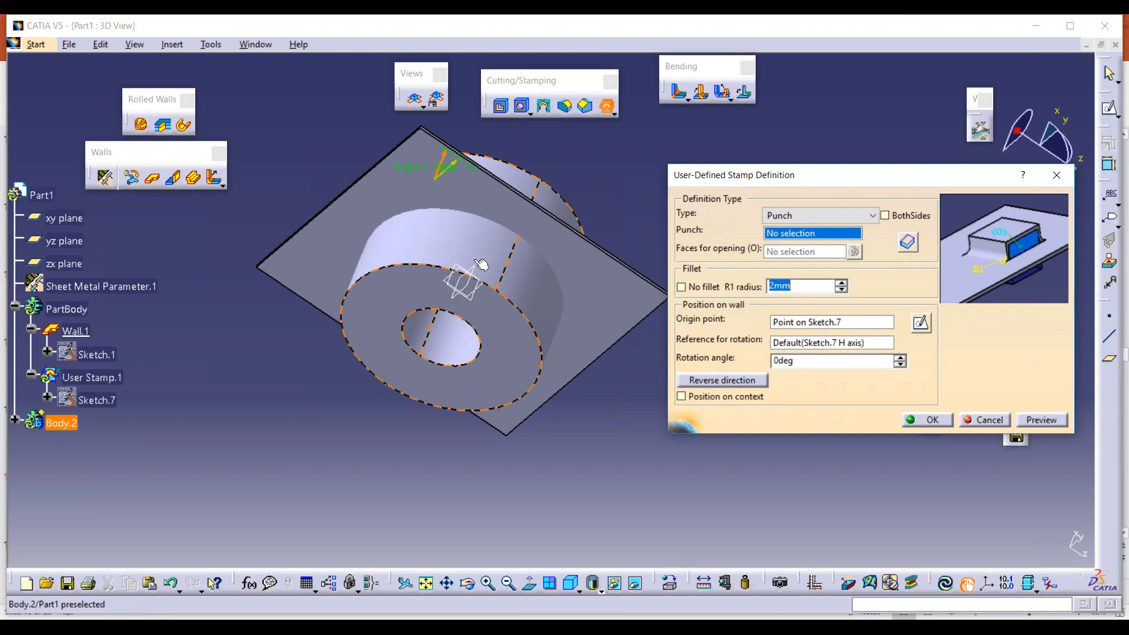
Step: Choose Body.2 as the stamp's punch and enable Position on context
{"action": "middle_click_drag", "start_coordinate": [533, 264], "coordinate": [412, 400]}
{"action": "left_click", "coordinate": [492, 177]}
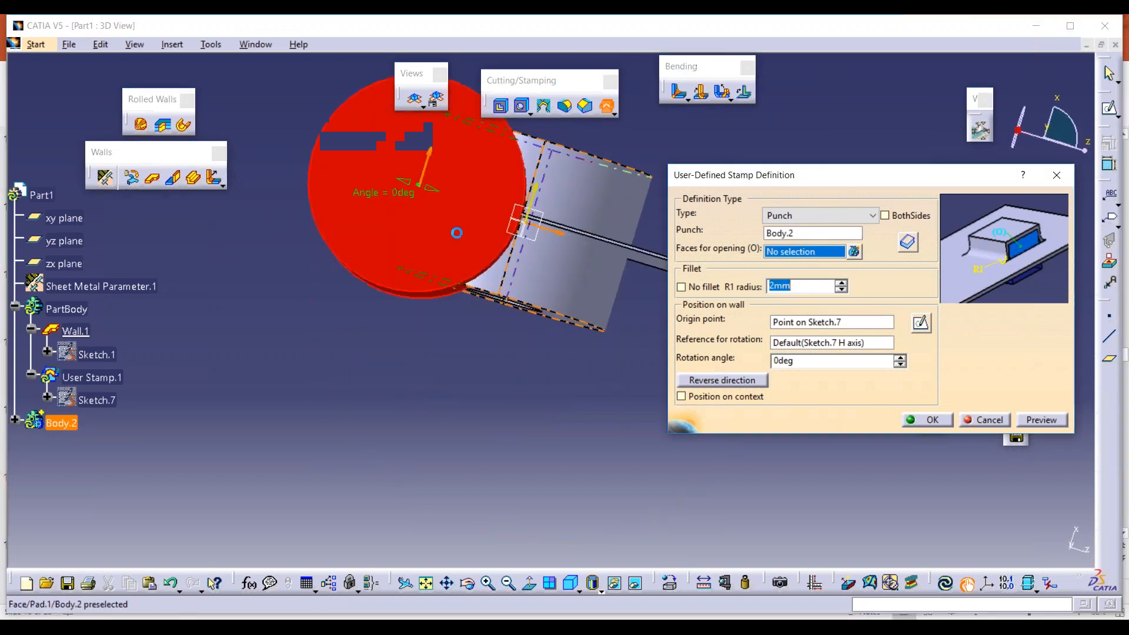
{"action": "left_click", "coordinate": [682, 396]}
Step: Pick a face inside the punch's pocket and its opposite flat end face as opening faces, and create the stamp with 2 mm R1 radius
{"action": "middle_click_drag", "start_coordinate": [447, 247], "coordinate": [527, 161]}
{"action": "left_click", "coordinate": [796, 252]}
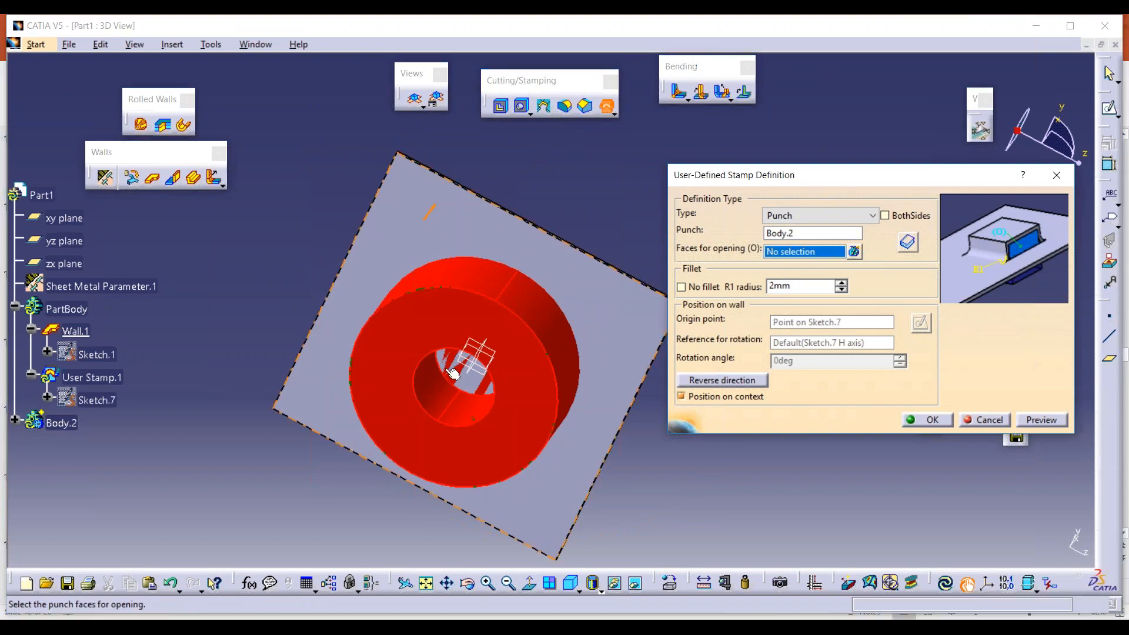
{"action": "left_click", "coordinate": [453, 377]}
{"action": "middle_click_drag", "start_coordinate": [453, 377], "coordinate": [417, 555]}
{"action": "left_click", "coordinate": [610, 160]}
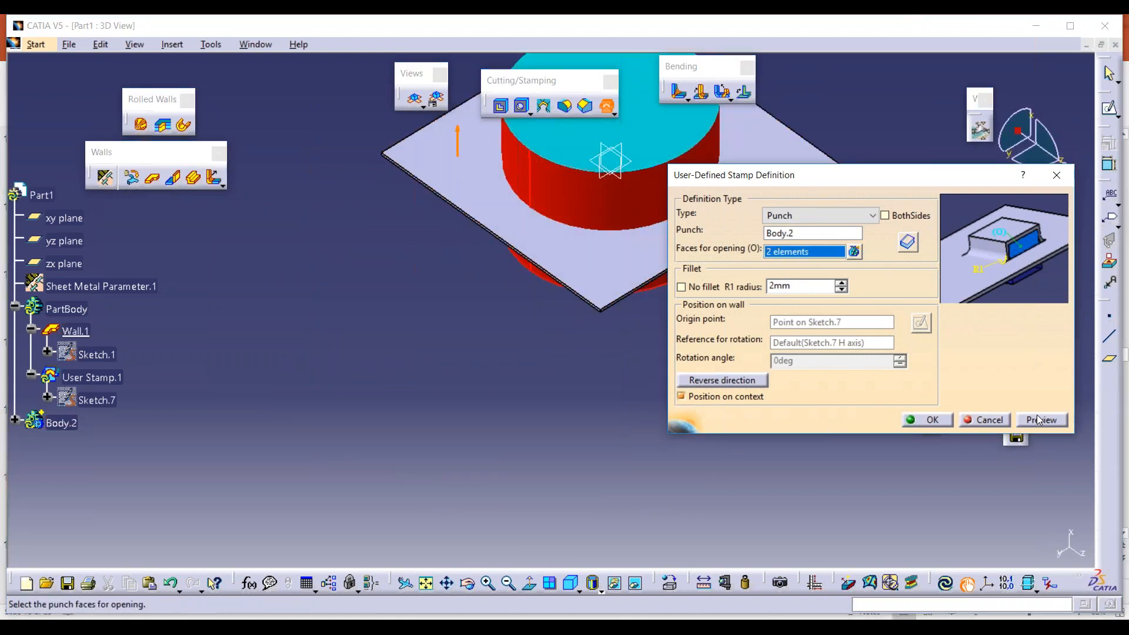
{"action": "left_click", "coordinate": [928, 420]}
{"action": "mouse_move", "coordinate": [606, 371]}
{"action": "middle_mouse_down"}
{"action": "mouse_move", "coordinate": [623, 381]}
{"action": "mouse_move", "coordinate": [512, 536]}
{"action": "mouse_move", "coordinate": [585, 489]}
{"action": "mouse_move", "coordinate": [731, 338]}
{"action": "mouse_move", "coordinate": [629, 227]}
{"action": "mouse_move", "coordinate": [474, 528]}
{"action": "middle_mouse_up"}
{"action": "scroll", "coordinate": [487, 519], "scroll_direction": "up", "scroll_amount": 2}
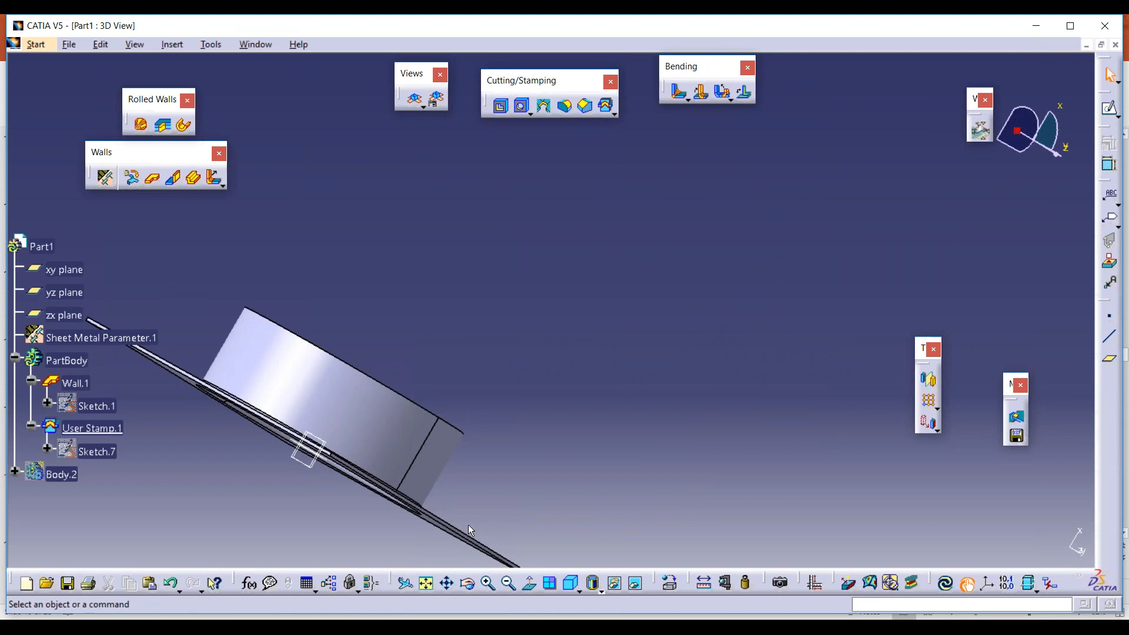
{"action": "middle_click_drag", "start_coordinate": [329, 493], "coordinate": [406, 243]}
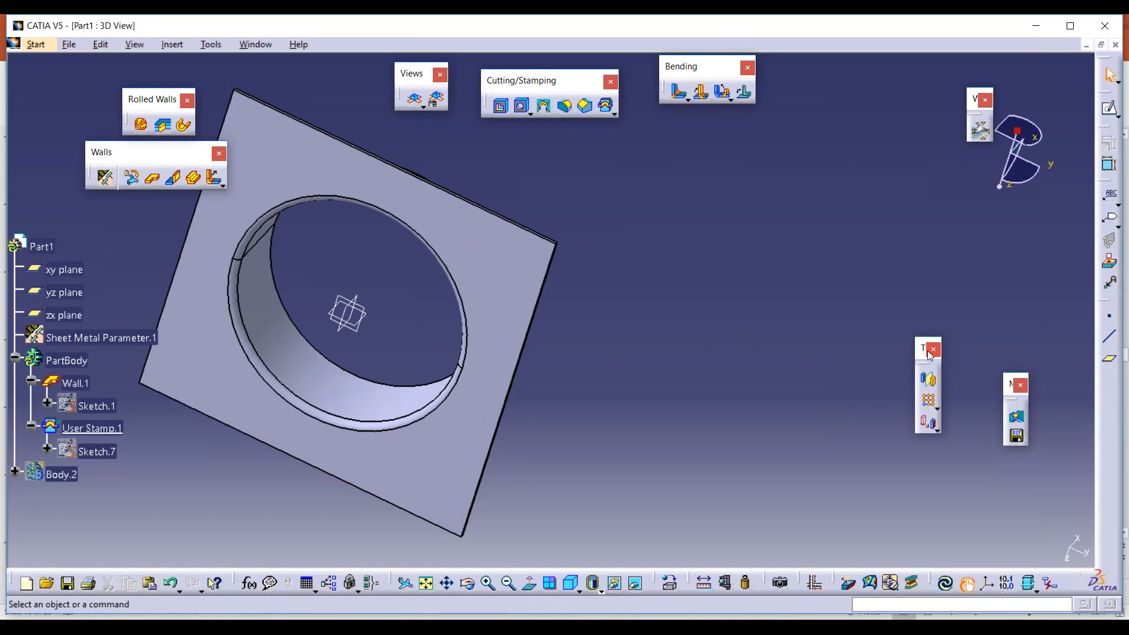
{"action": "left_click_drag", "start_coordinate": [838, 128], "coordinate": [835, 129]}
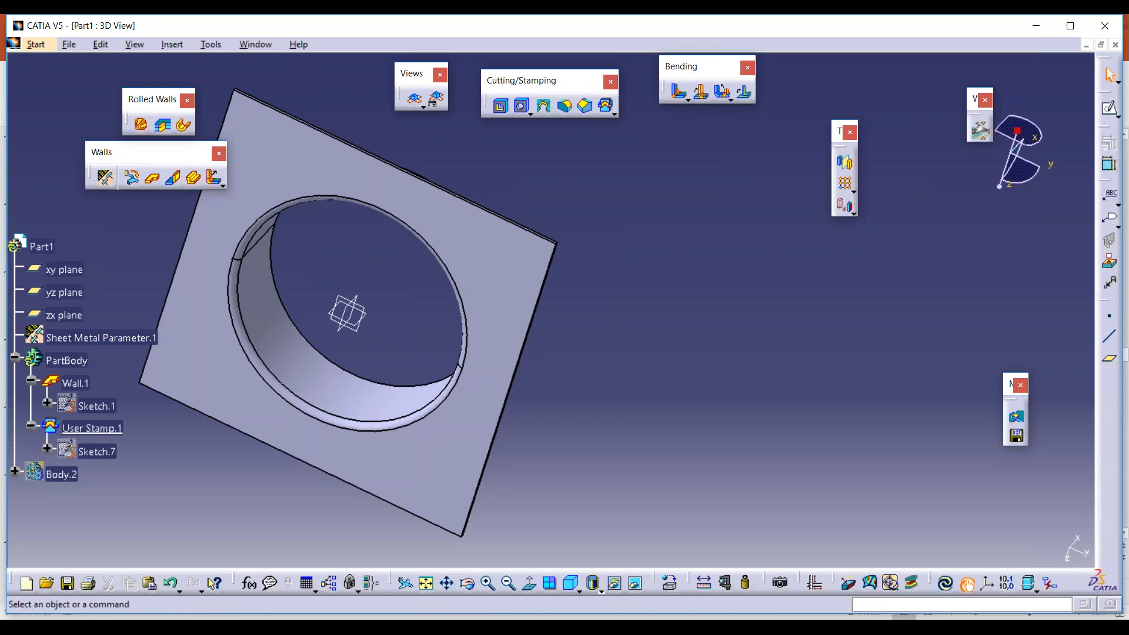
{"action": "left_click", "coordinate": [608, 109]}
{"action": "left_click", "coordinate": [872, 216]}
{"action": "left_click", "coordinate": [834, 236]}
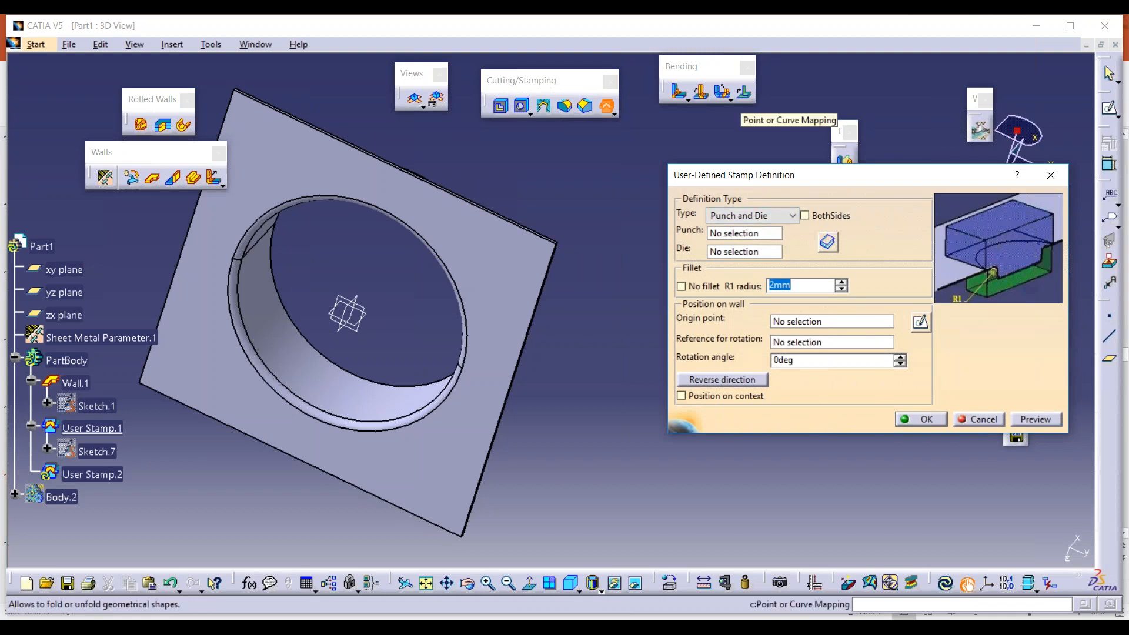
{"action": "key", "text": "Escape"}
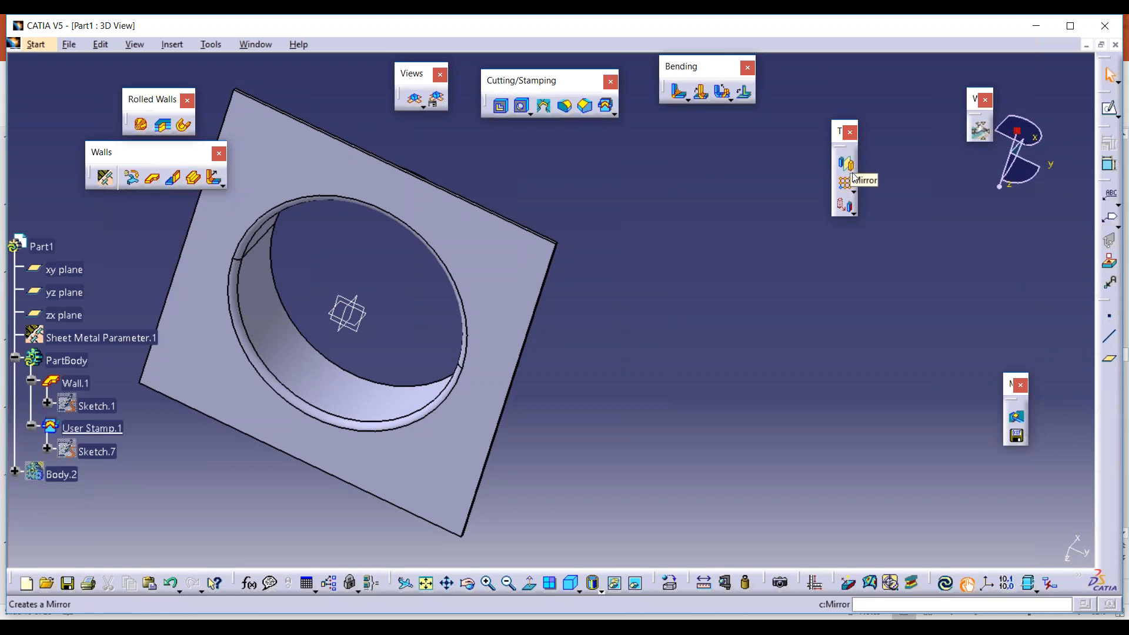
Step: Move the floating toolbar holding the Check Overlapping tool closer to the plate
{"action": "left_click_drag", "start_coordinate": [1006, 386], "coordinate": [764, 218]}
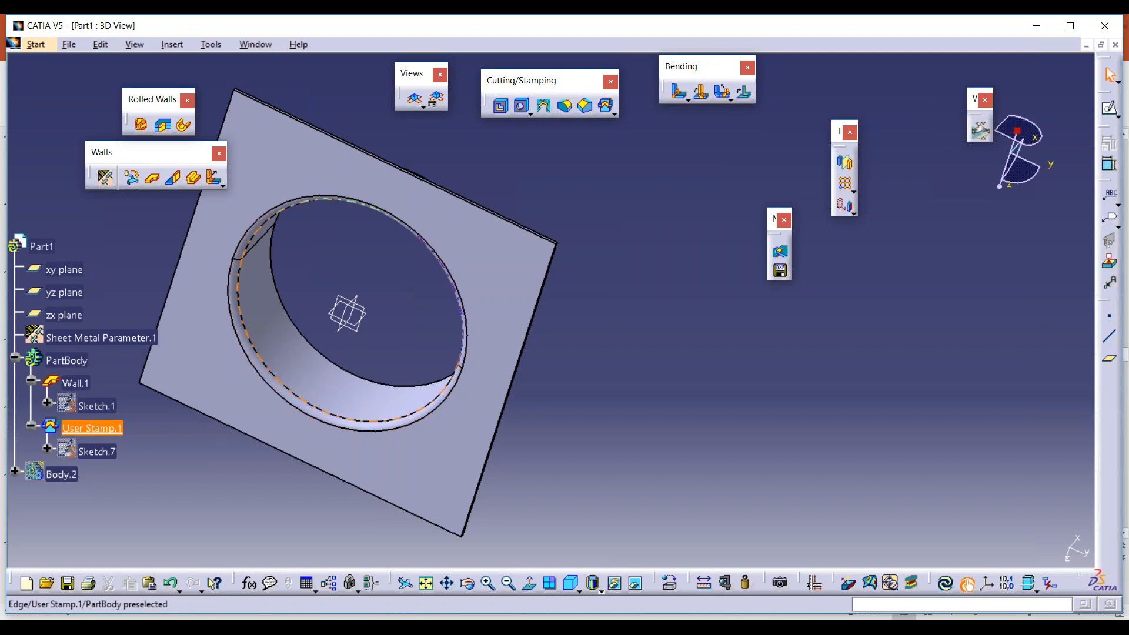
{"action": "mouse_move", "coordinate": [453, 629]}
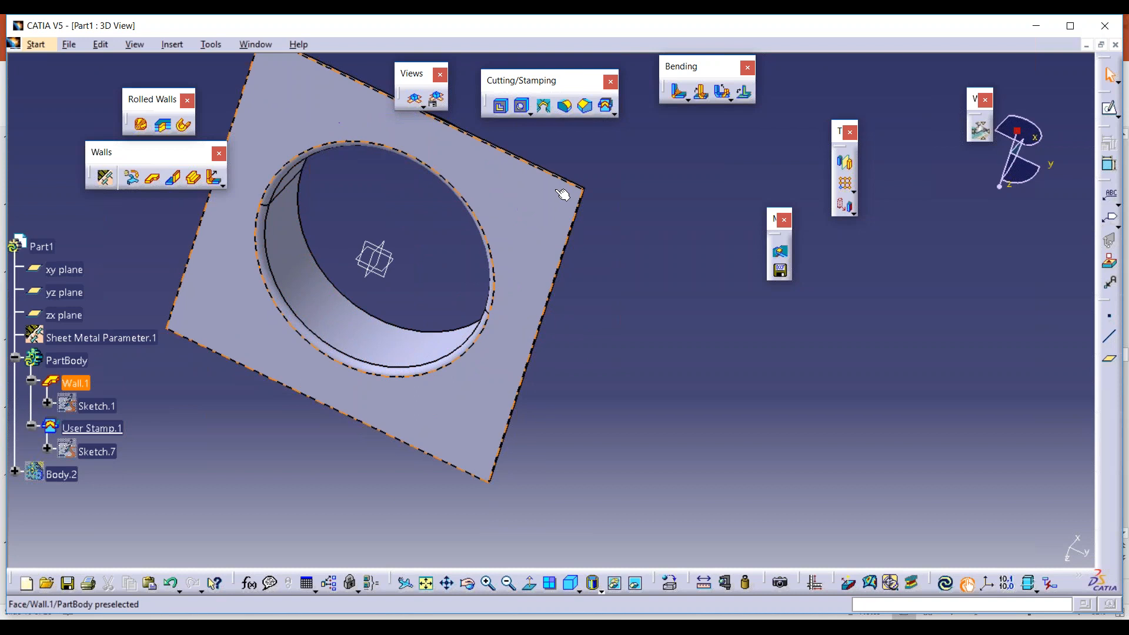
{"action": "left_click", "coordinate": [615, 113]}
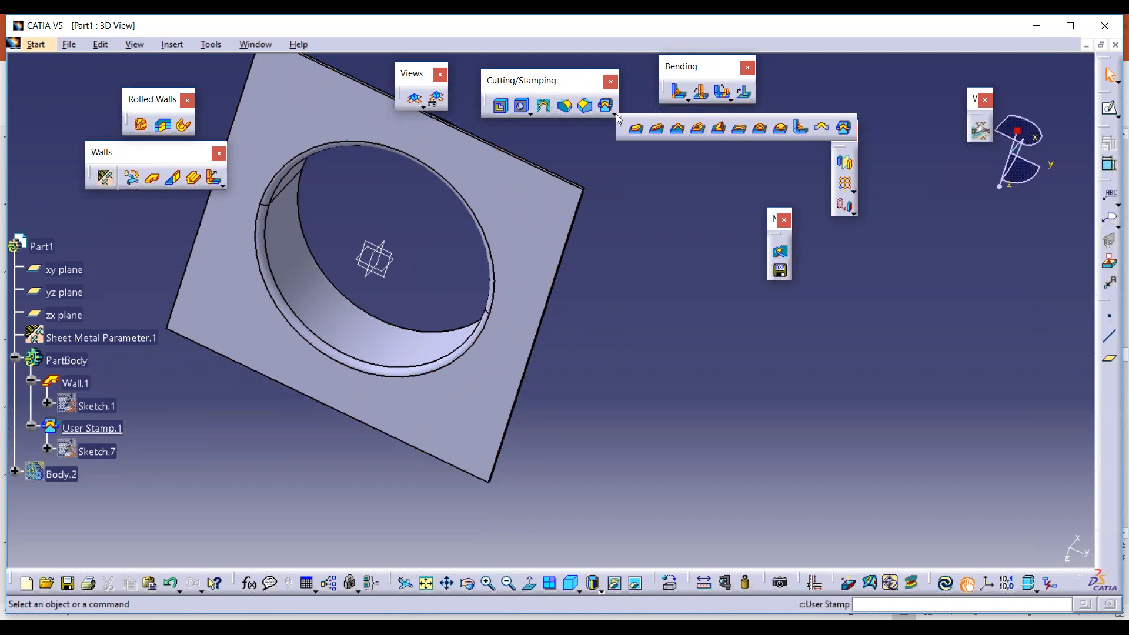
{"action": "left_click", "coordinate": [844, 128]}
{"action": "left_click", "coordinate": [837, 214]}
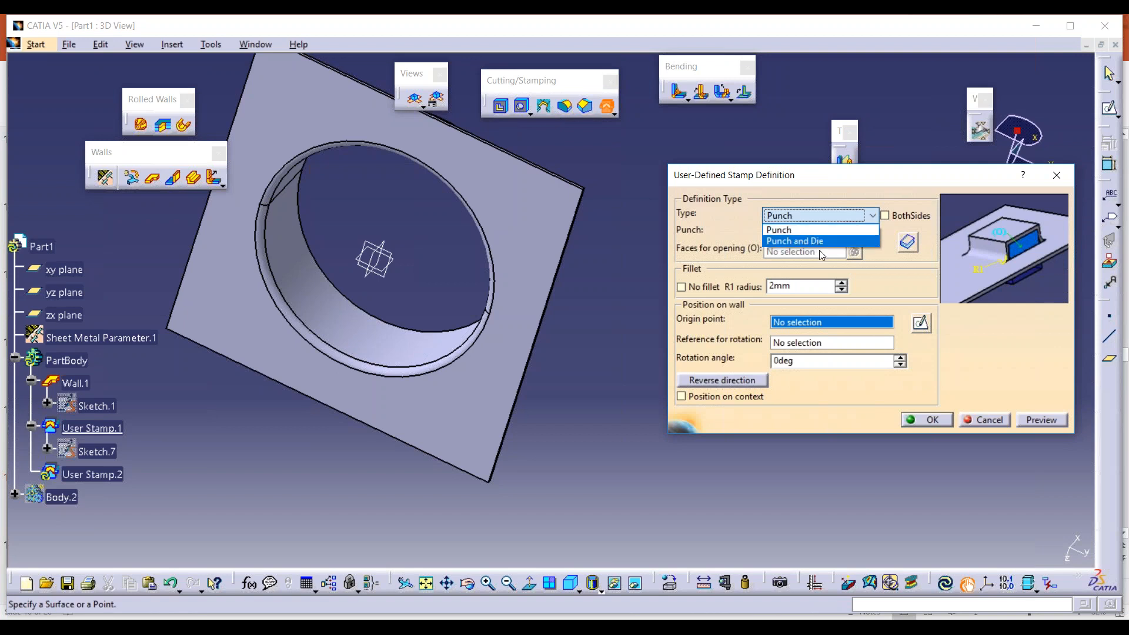
{"action": "left_click", "coordinate": [981, 421]}
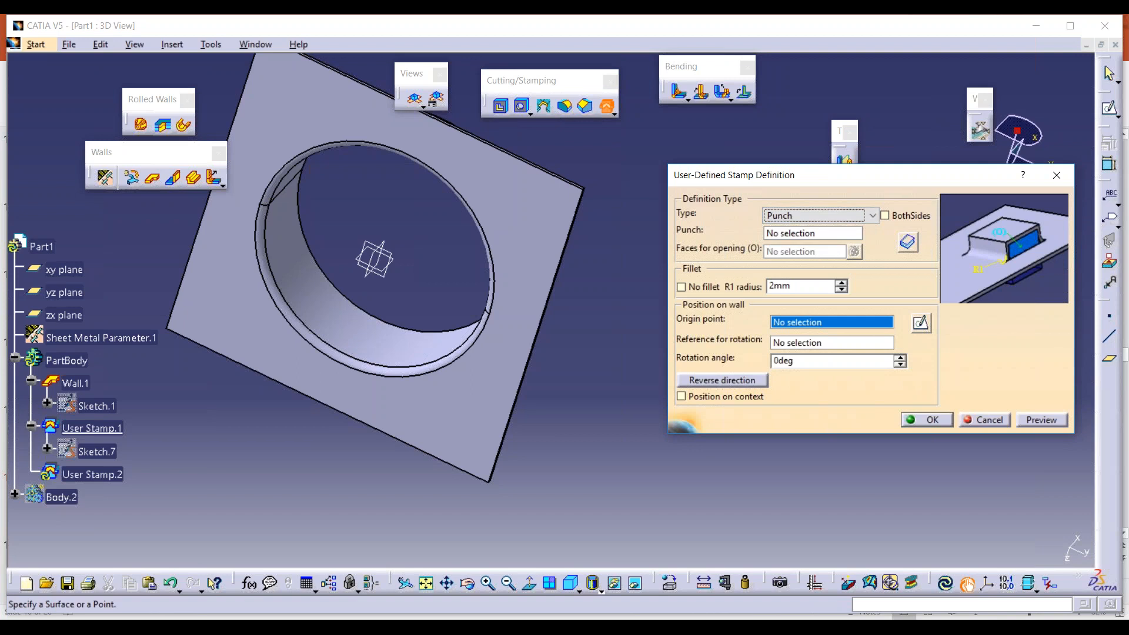
{"action": "left_click", "coordinate": [986, 421]}
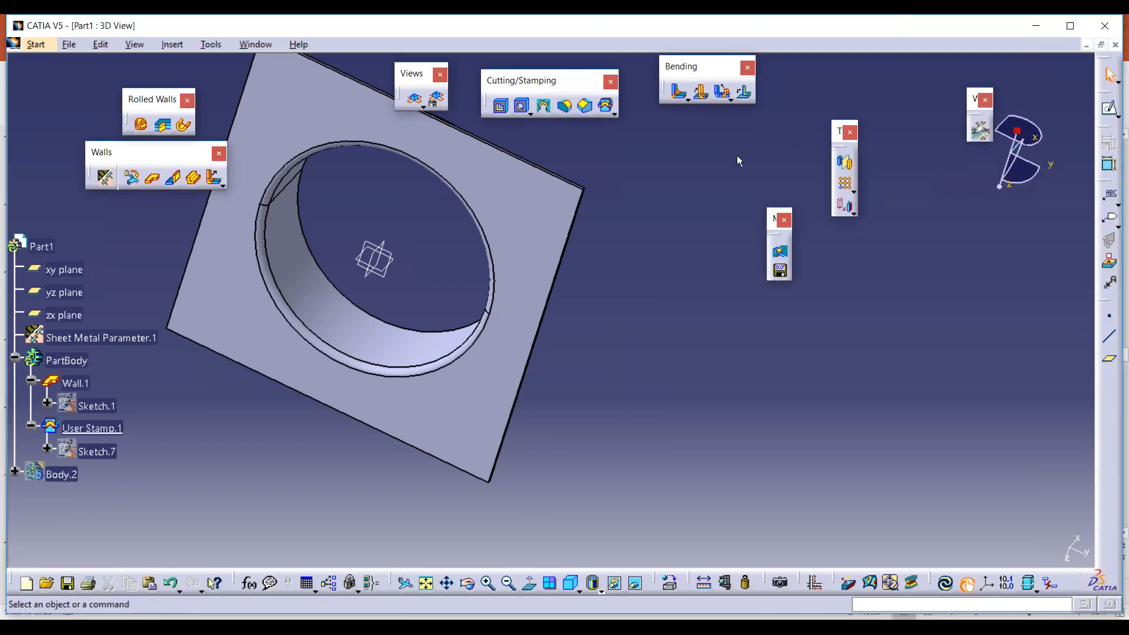
Step: Run Check Overlapping on the stamped sheet metal part
{"action": "left_click", "coordinate": [781, 253]}
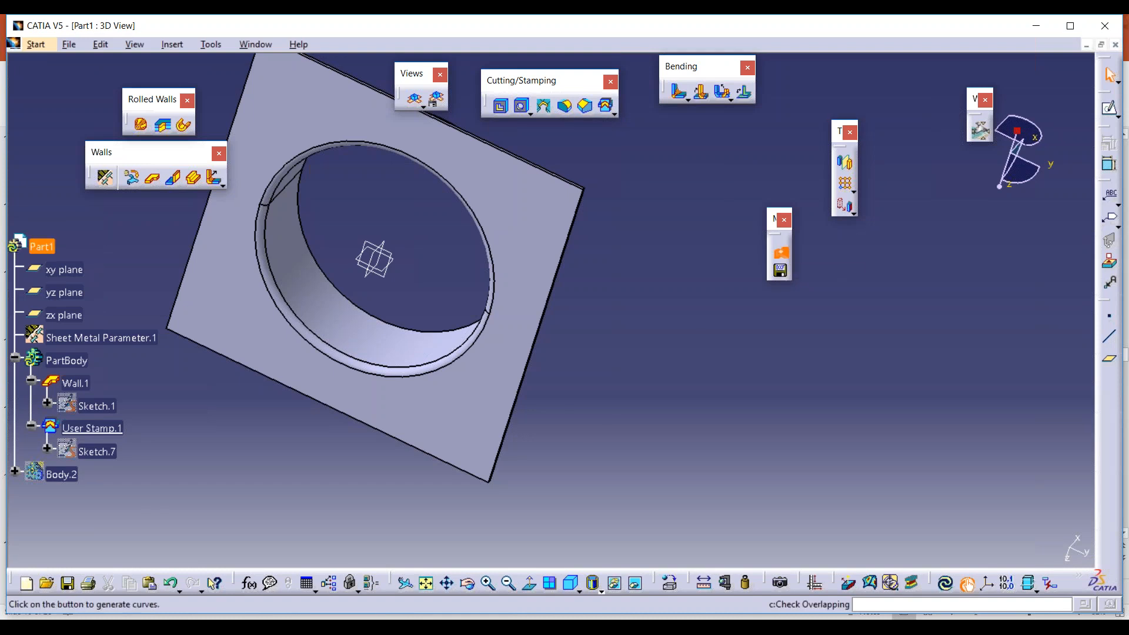
{"action": "left_click", "coordinate": [202, 267]}
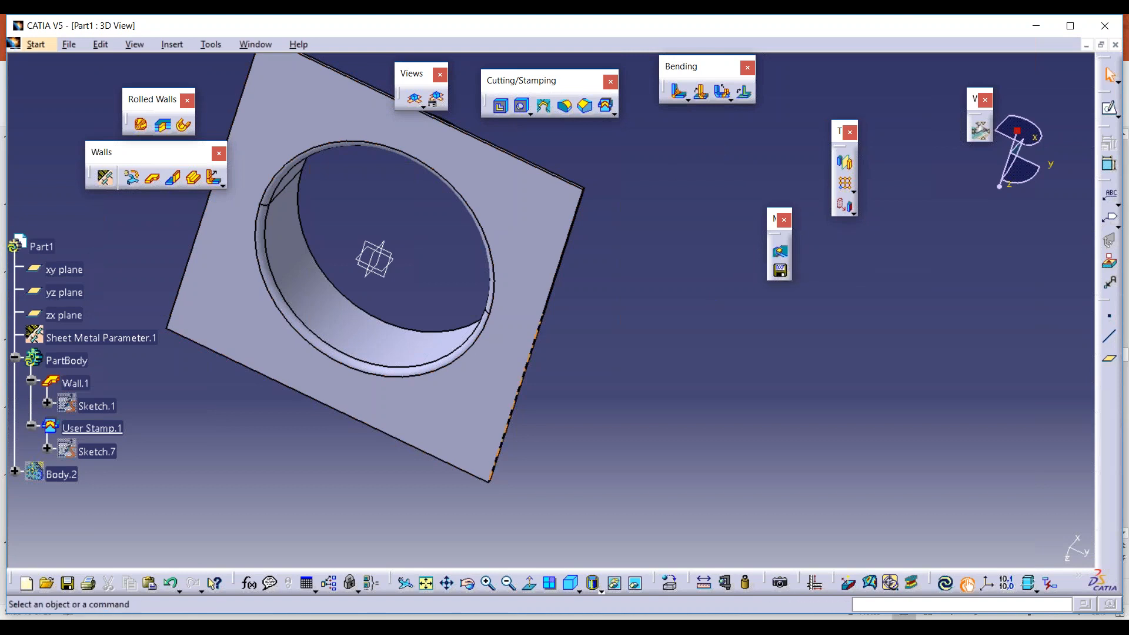
Step: Rearrange the Walls and Rolled Walls toolbars side by side above the specification tree
{"action": "left_click_drag", "start_coordinate": [135, 152], "coordinate": [77, 63]}
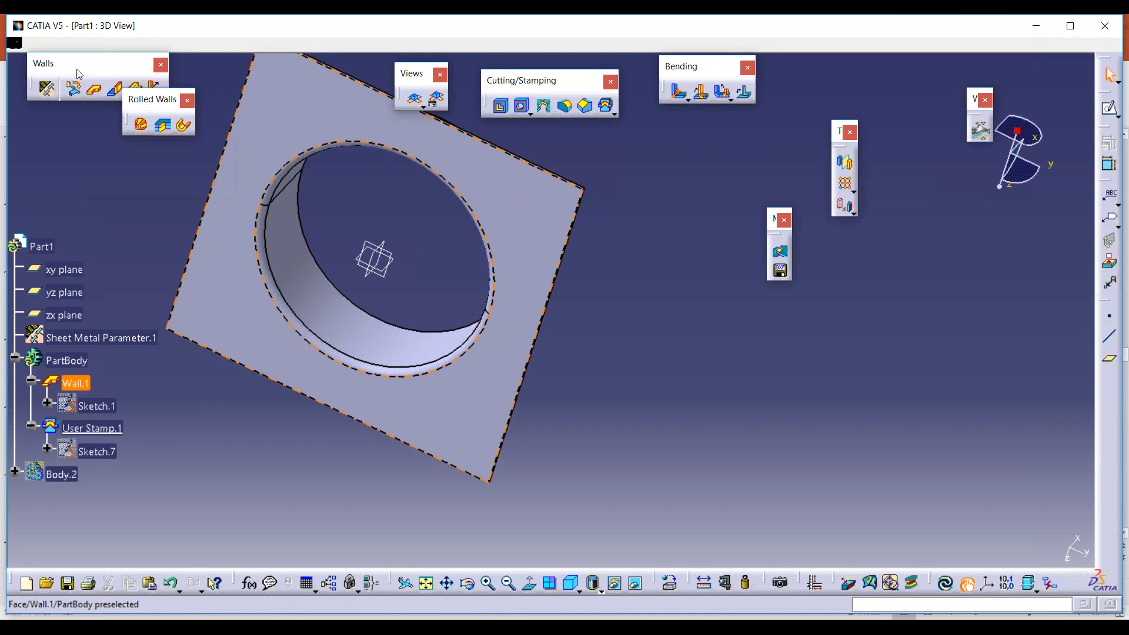
{"action": "left_click_drag", "start_coordinate": [217, 72], "coordinate": [208, 69]}
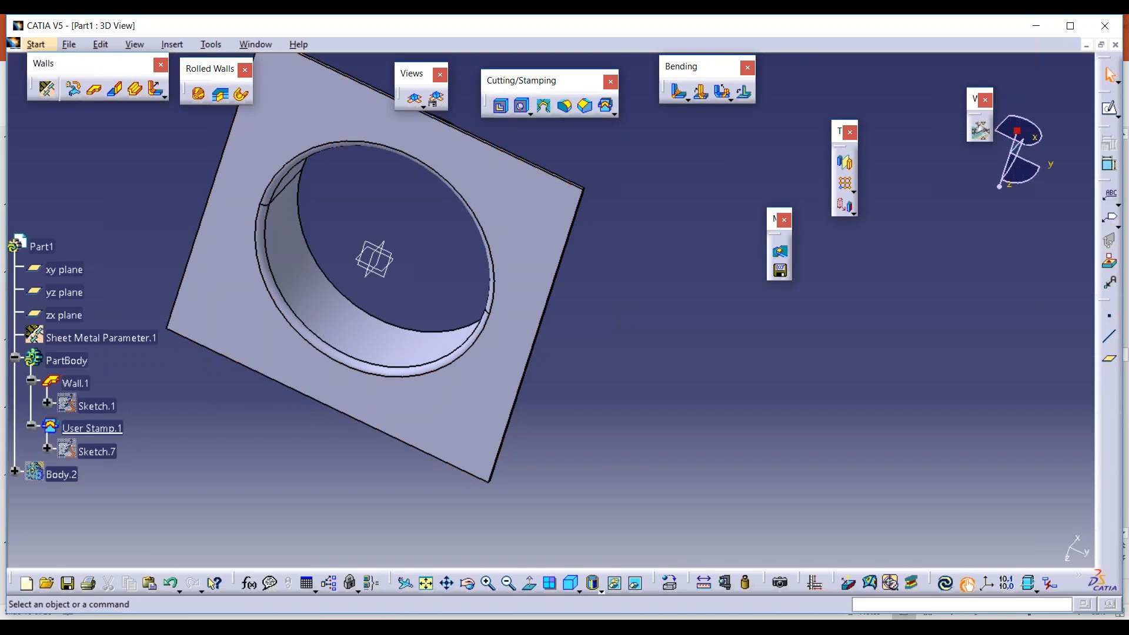
{"action": "left_click_drag", "start_coordinate": [195, 74], "coordinate": [192, 73]}
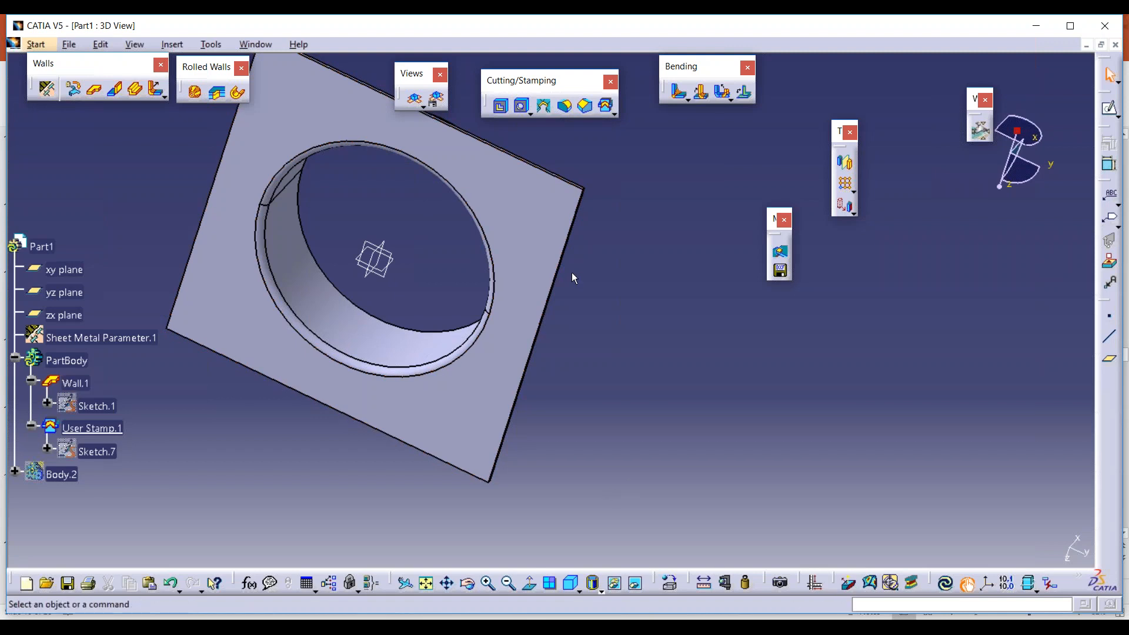
{"action": "left_click", "coordinate": [672, 627]}
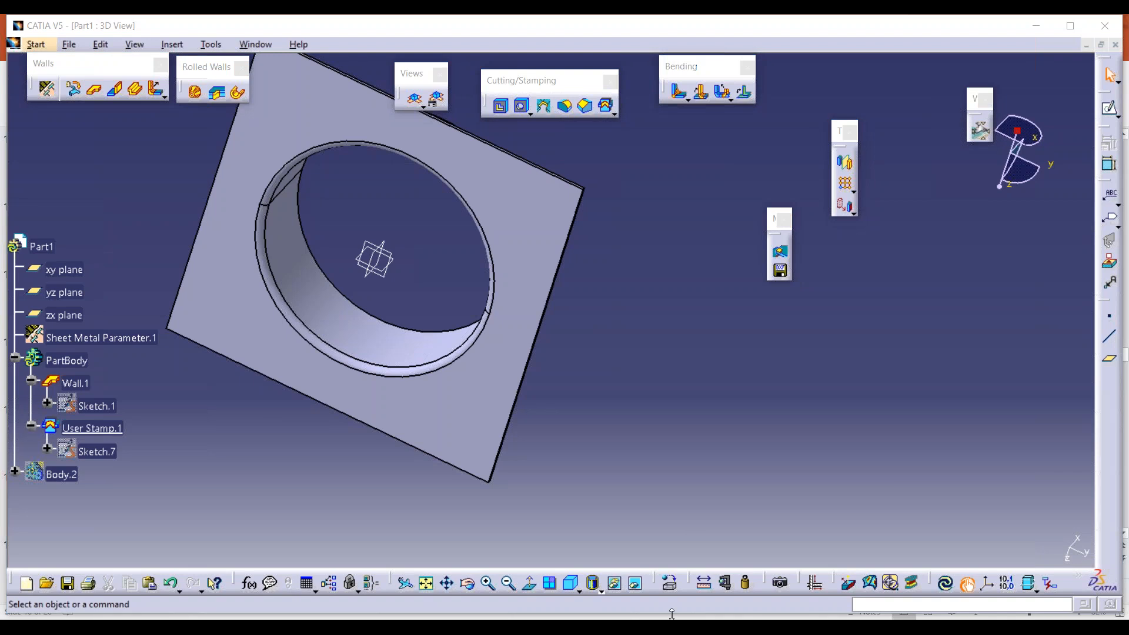